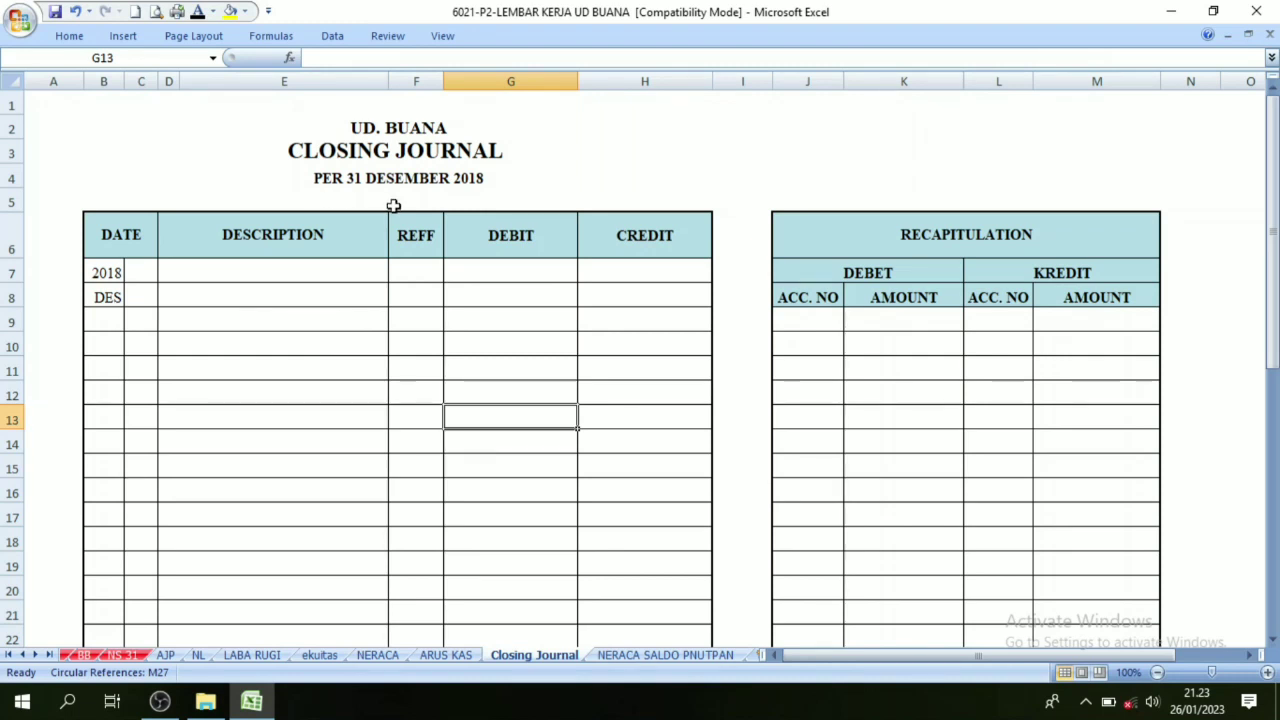
# Step: Examine the blank Closing Journal worksheet and its headings, along with the ARUS KAS and NERACA SALDO PNUTPAN worksheets
pyautogui.click(403, 127)
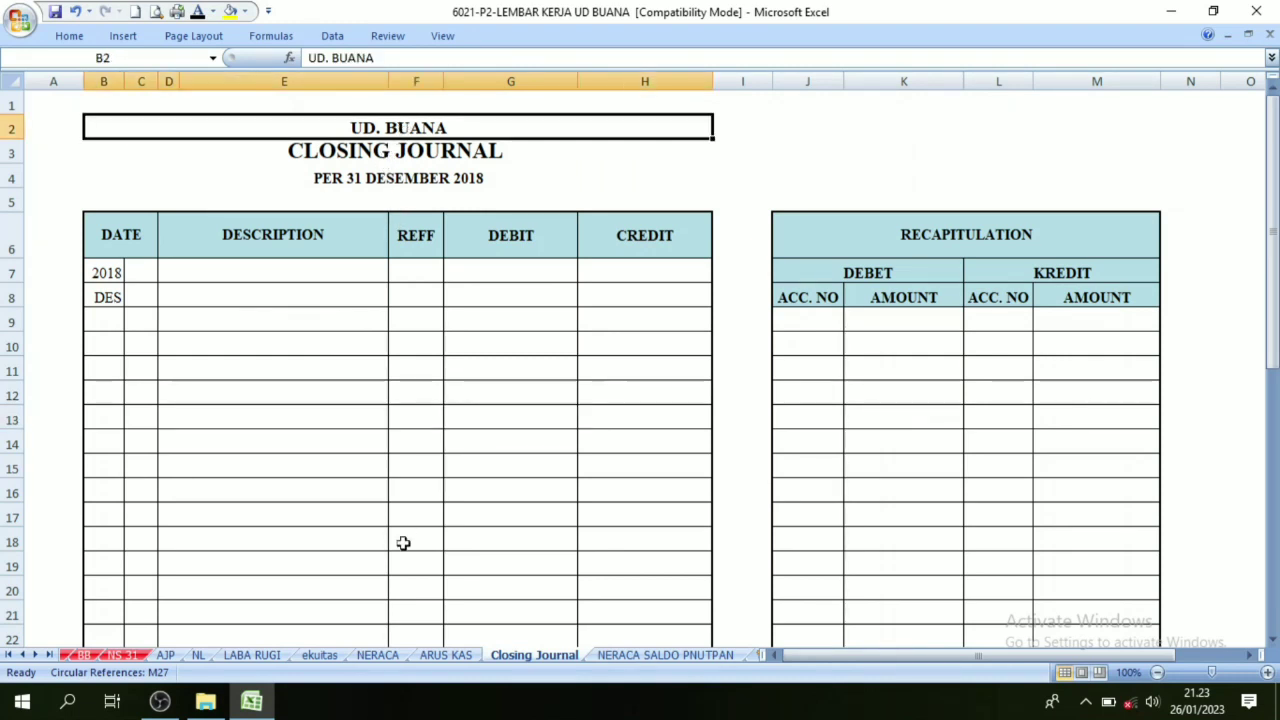
pyautogui.click(457, 540)
pyautogui.click(484, 379)
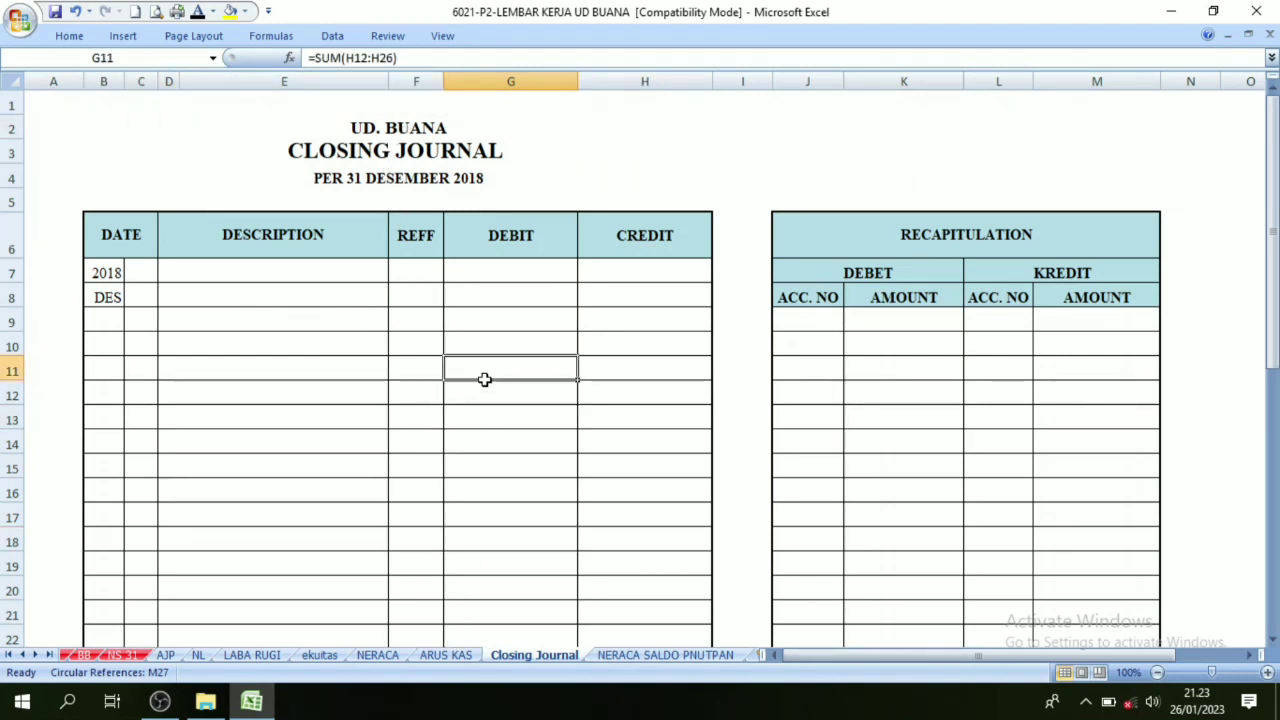
pyautogui.click(443, 655)
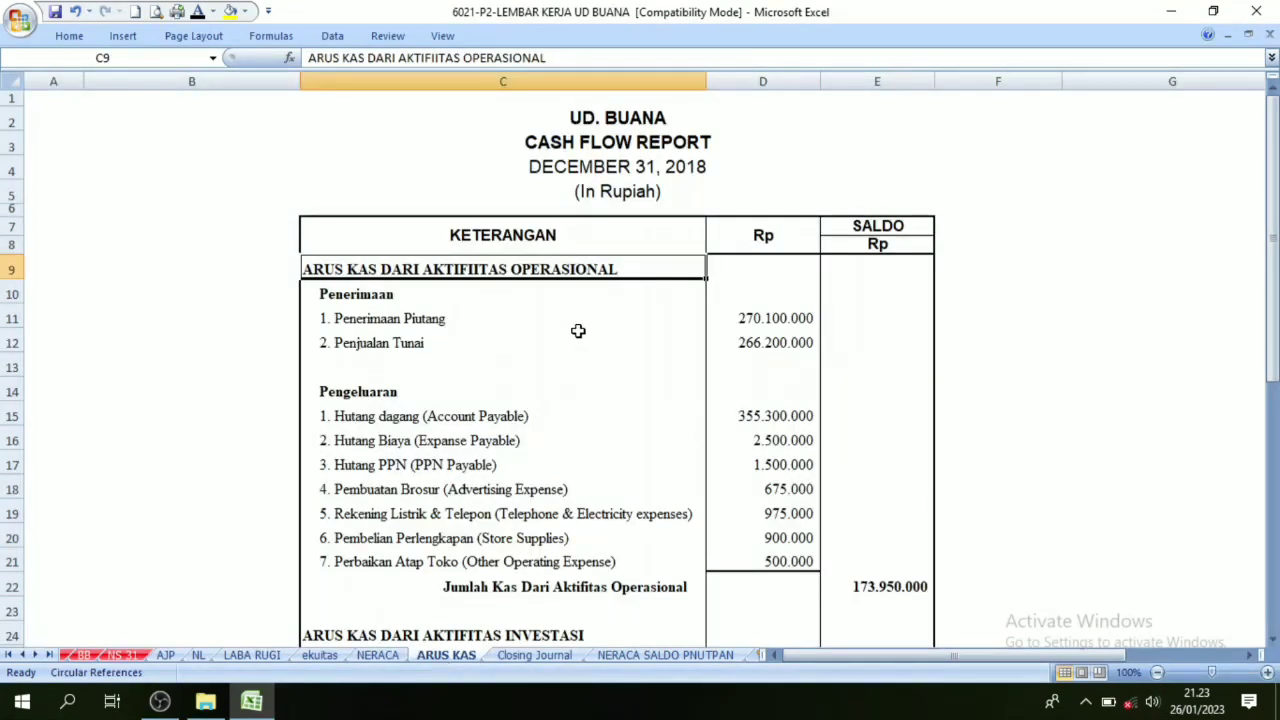
pyautogui.click(632, 143)
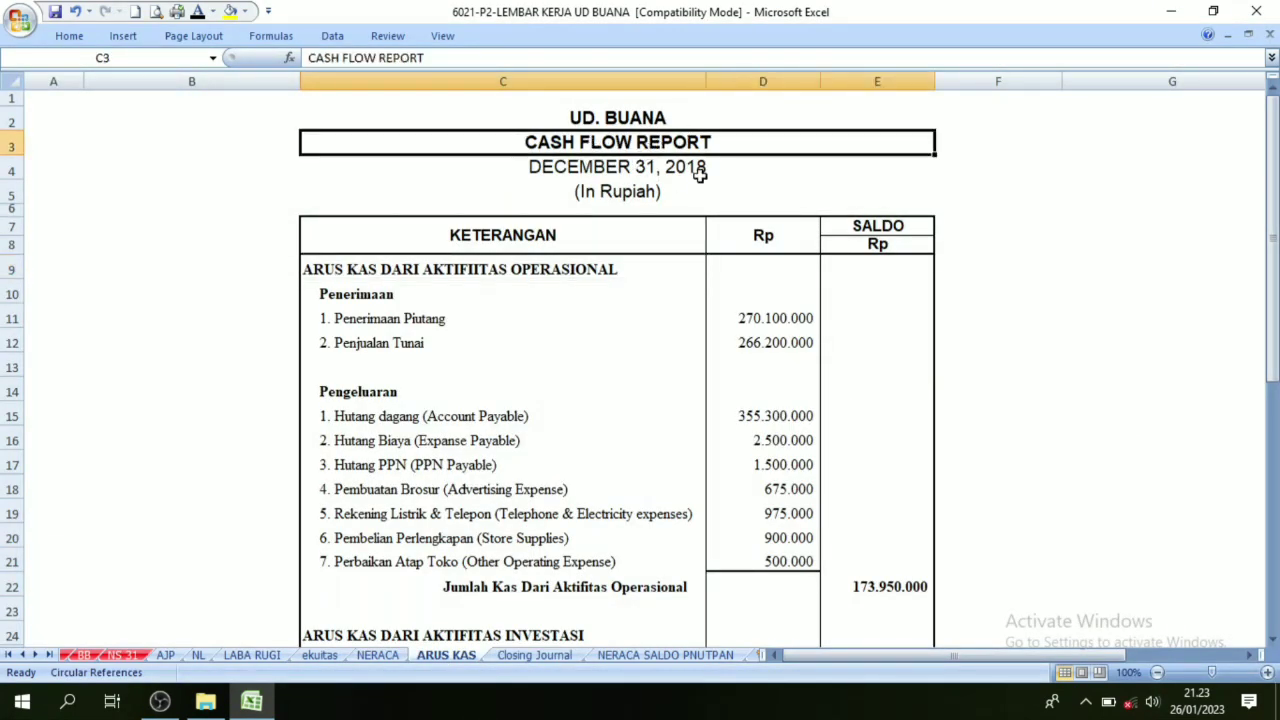
pyautogui.click(534, 655)
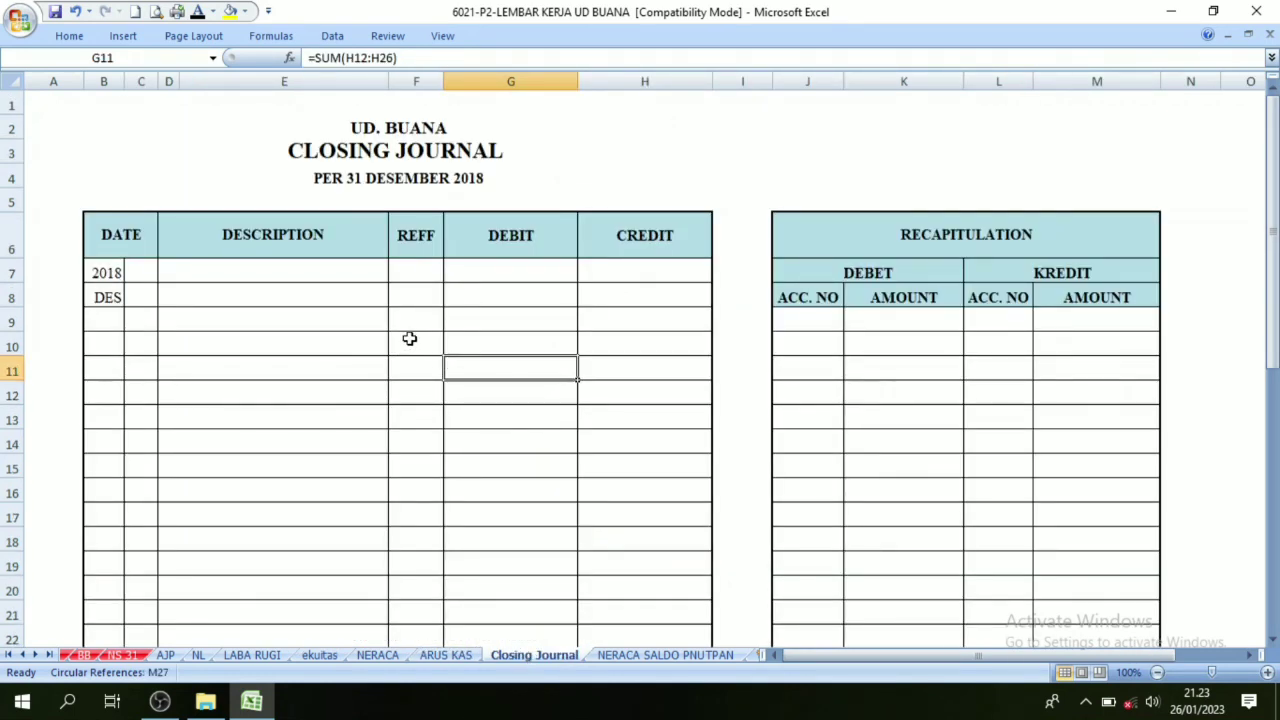
pyautogui.click(659, 654)
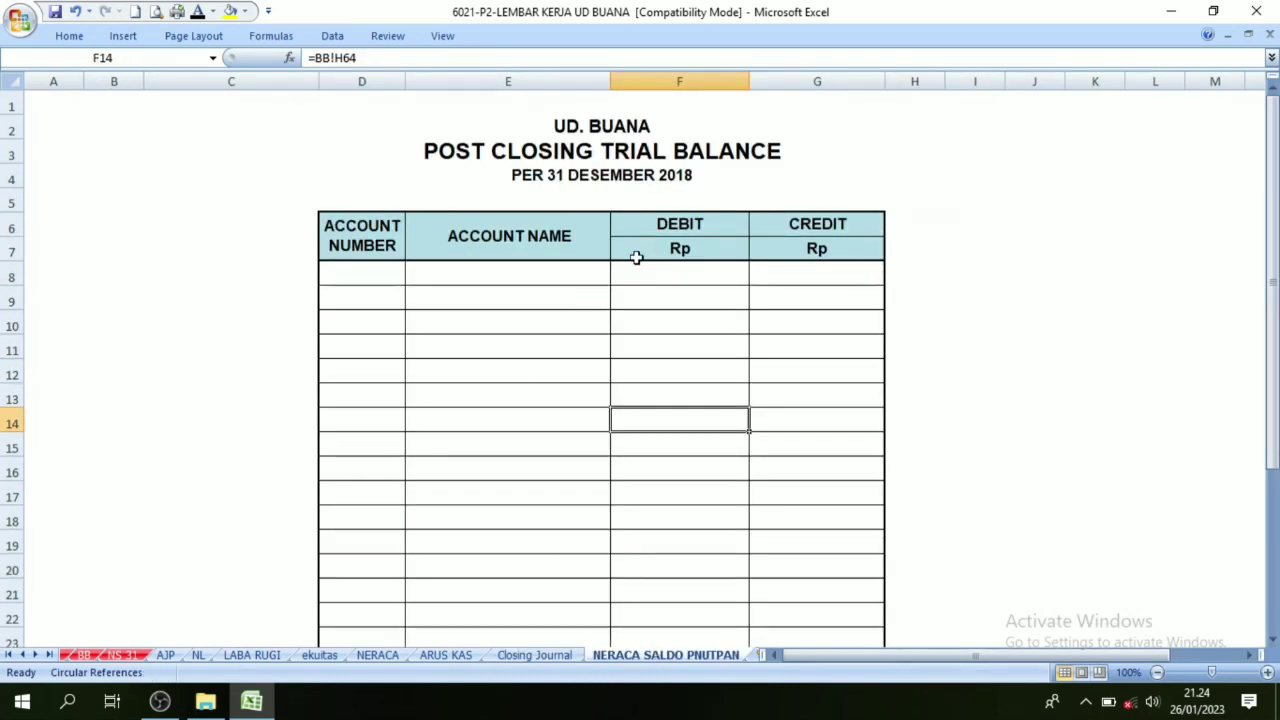
pyautogui.click(553, 656)
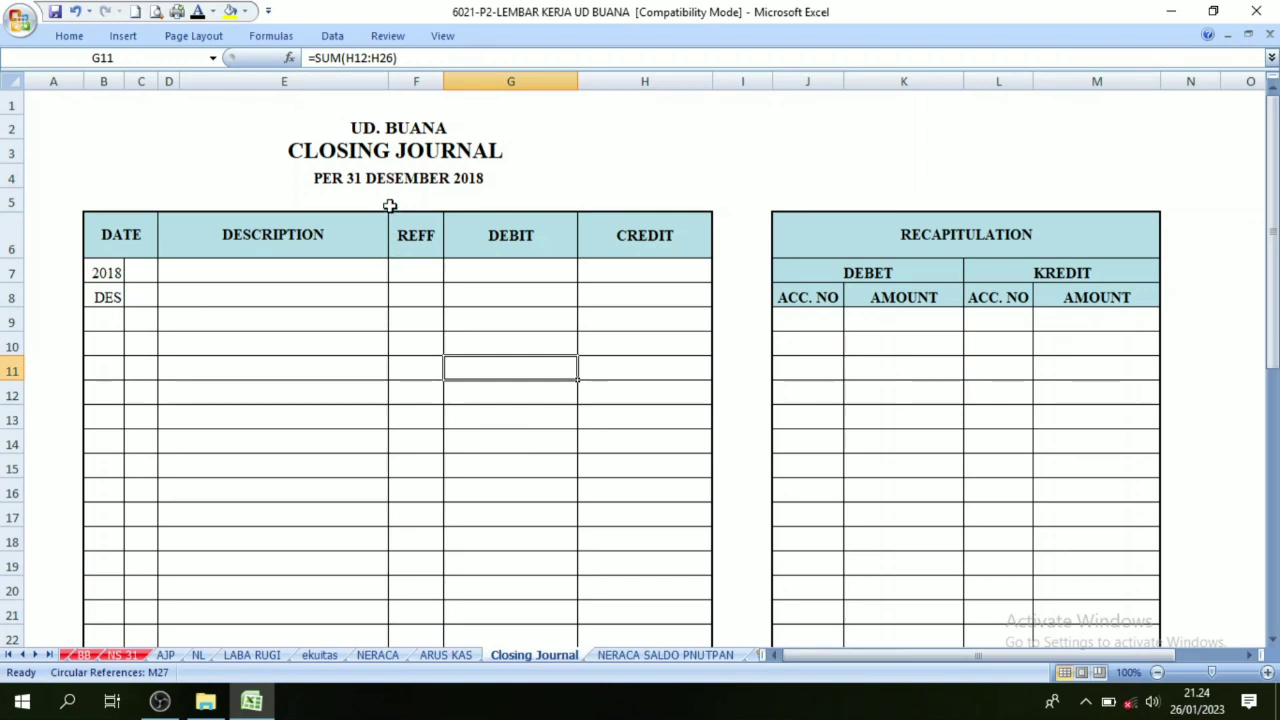
pyautogui.click(380, 150)
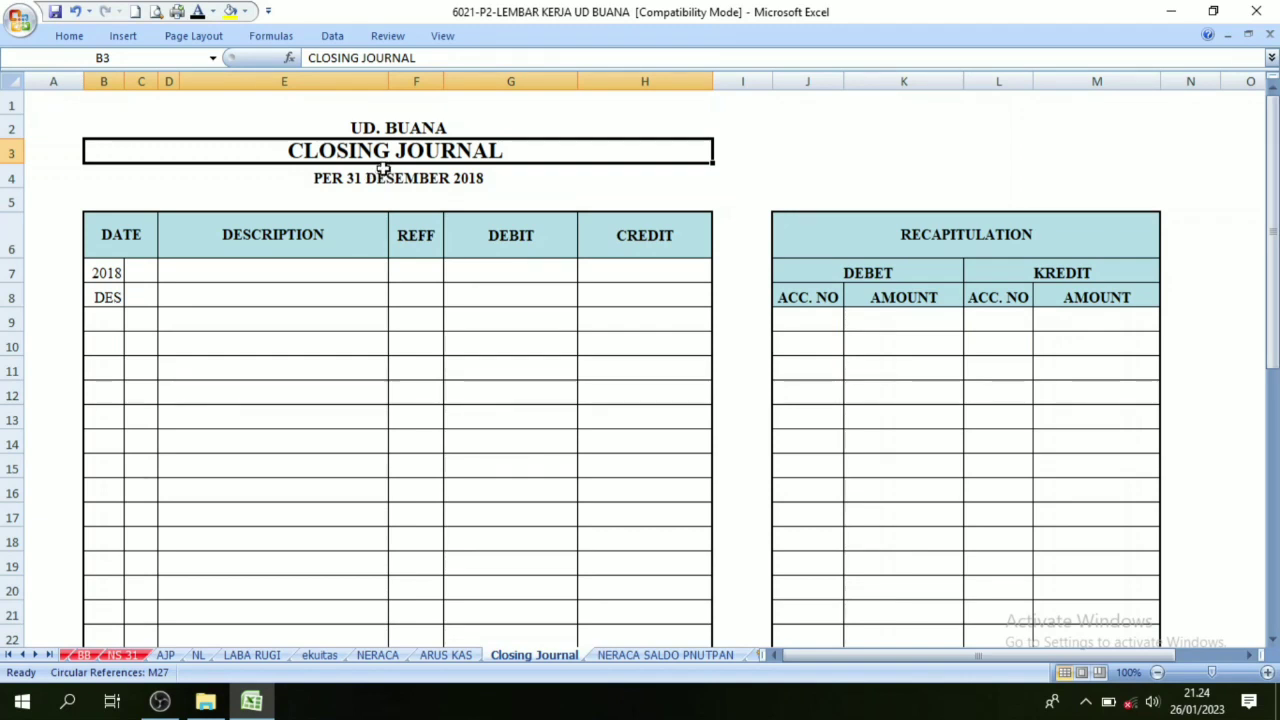
pyautogui.click(355, 183)
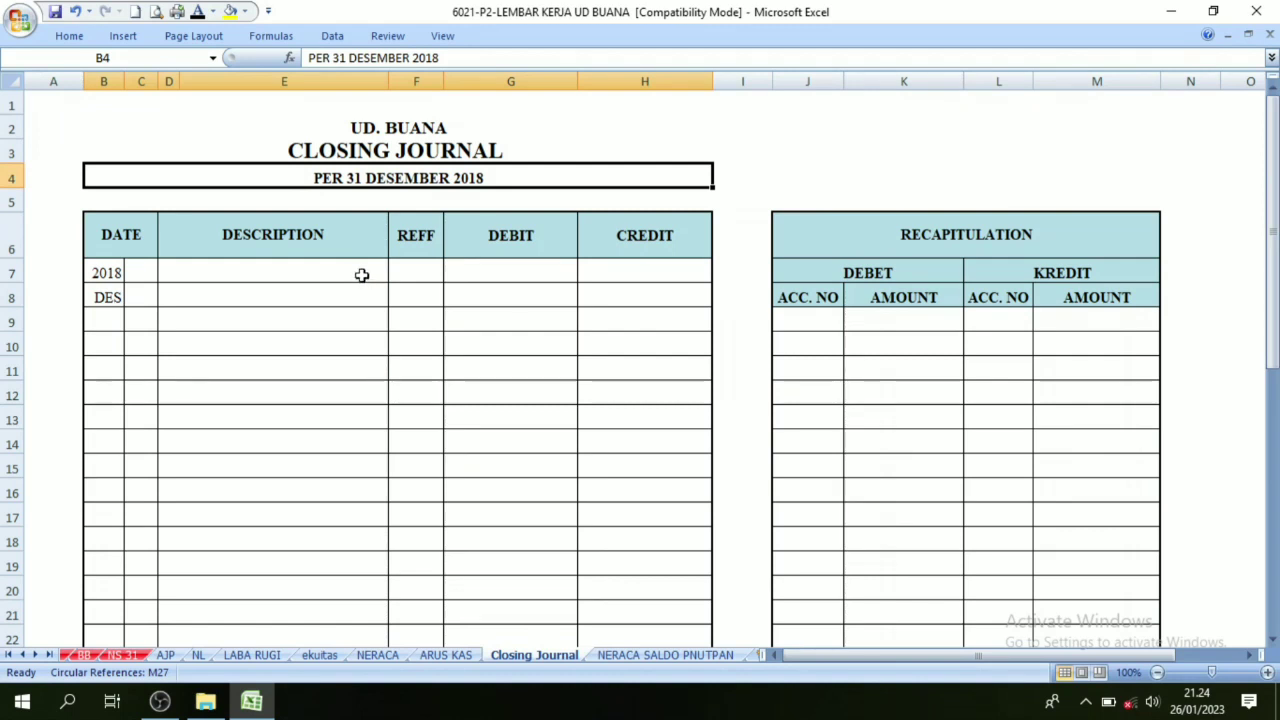
pyautogui.click(381, 150)
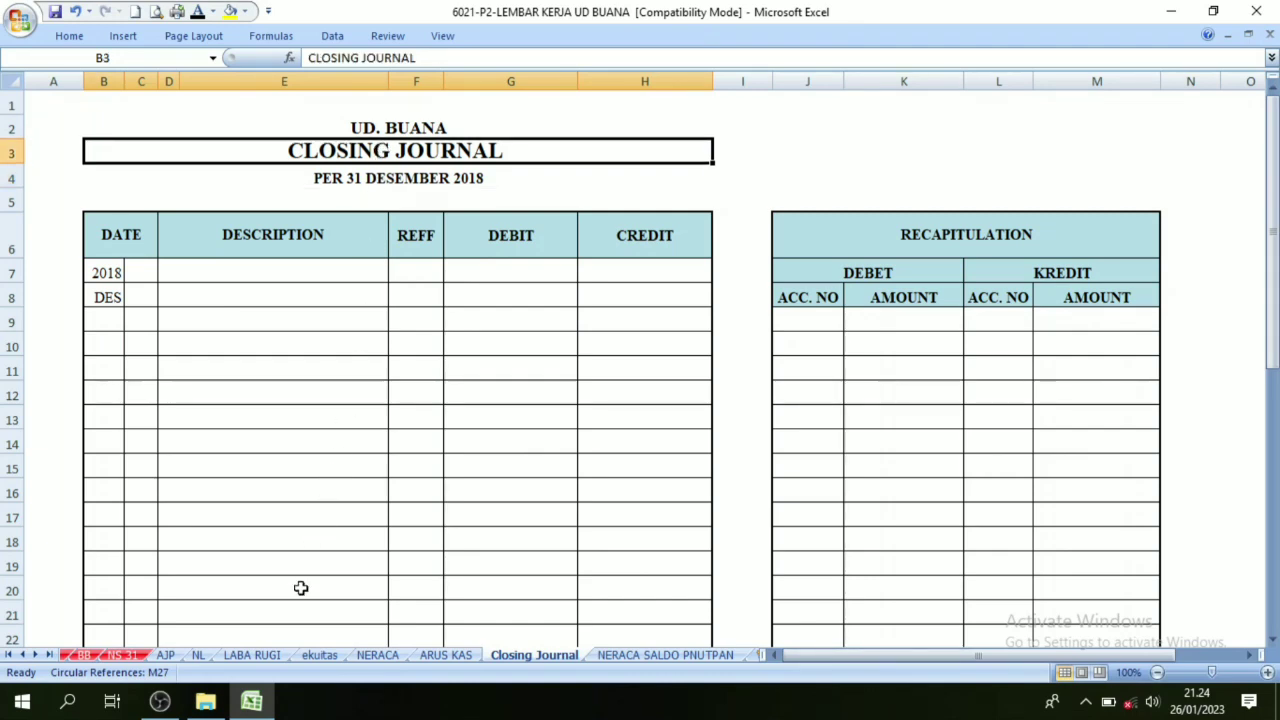
# Step: On the NL worksheet, colour the Laba Rugi debit and credit amounts in J28:K44 red, from Sales to Income Tax Expense
pyautogui.click(199, 655)
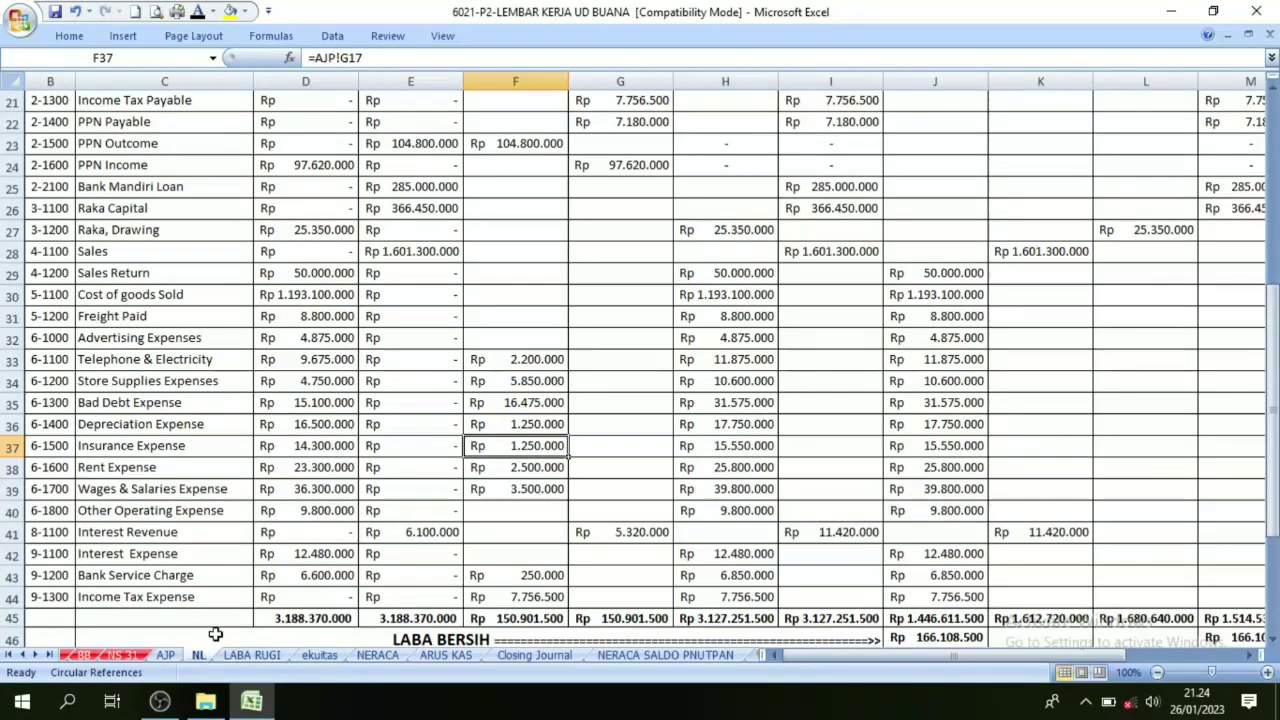
pyautogui.scroll(7, 300, 480)
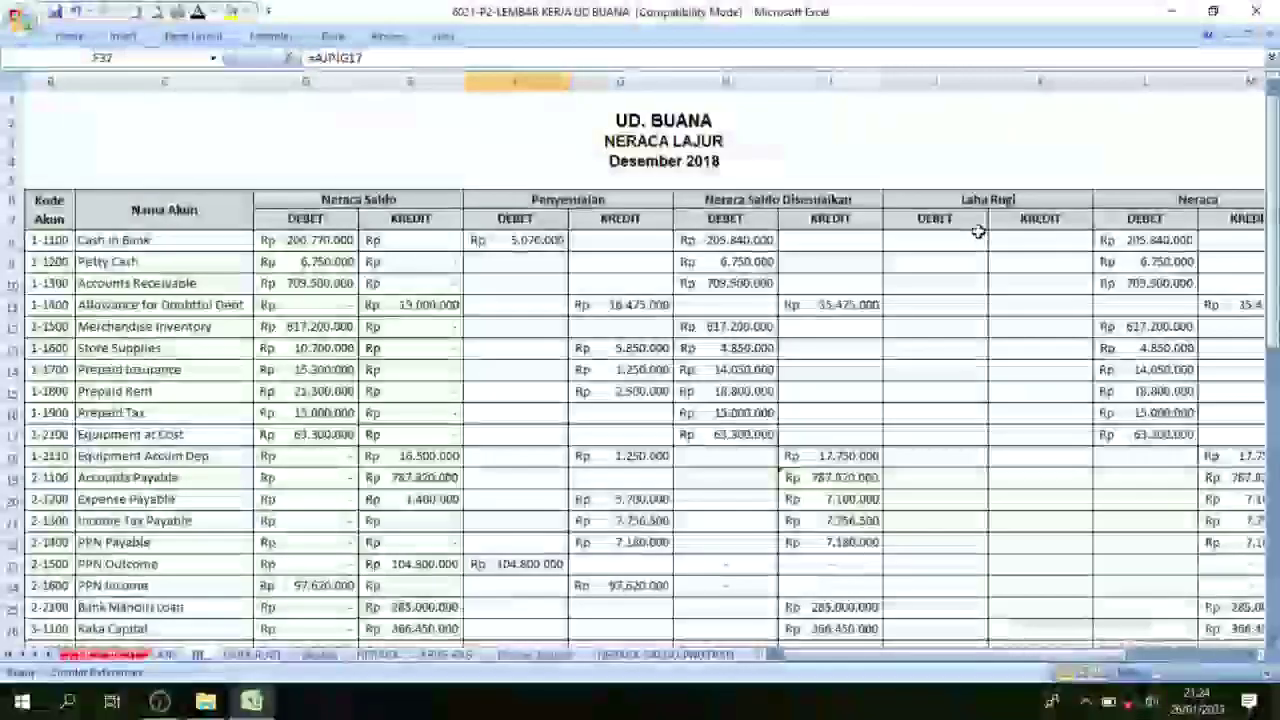
pyautogui.click(987, 203)
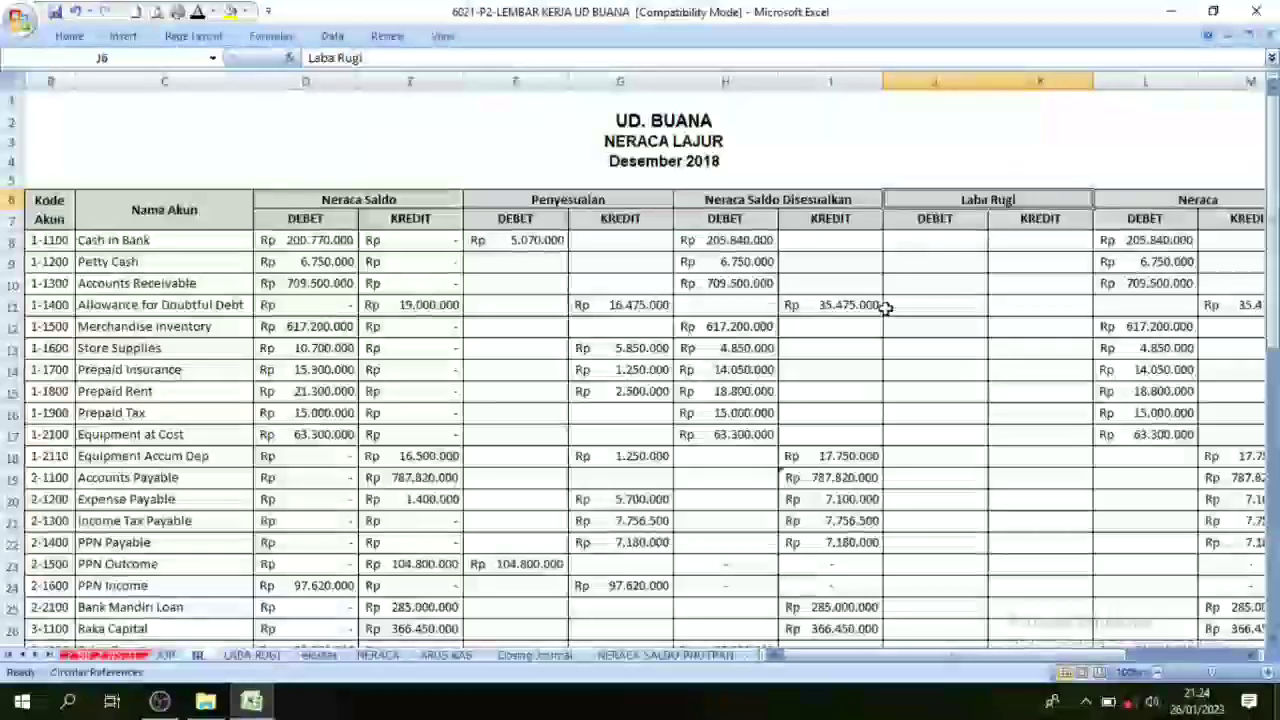
pyautogui.scroll(-4, 945, 330)
pyautogui.scroll(-3, 954, 366)
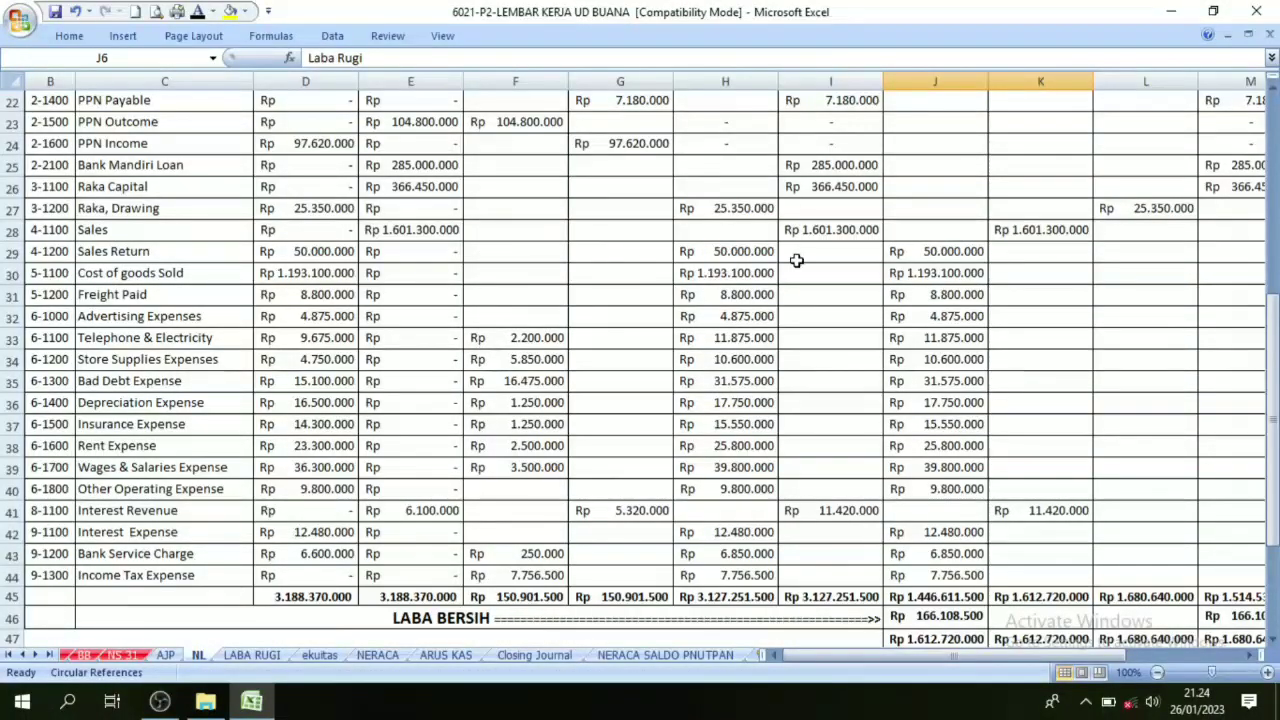
pyautogui.moveTo(955, 232); pyautogui.dragTo(1016, 585)
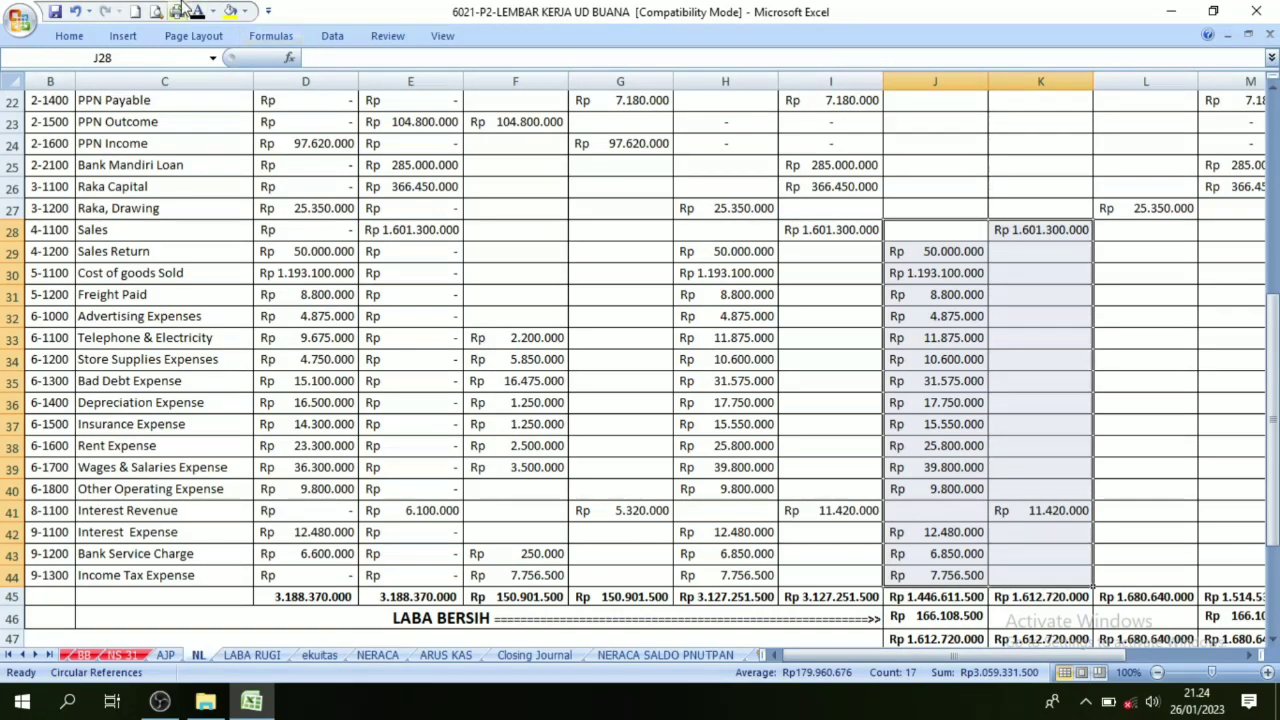
pyautogui.click(212, 11)
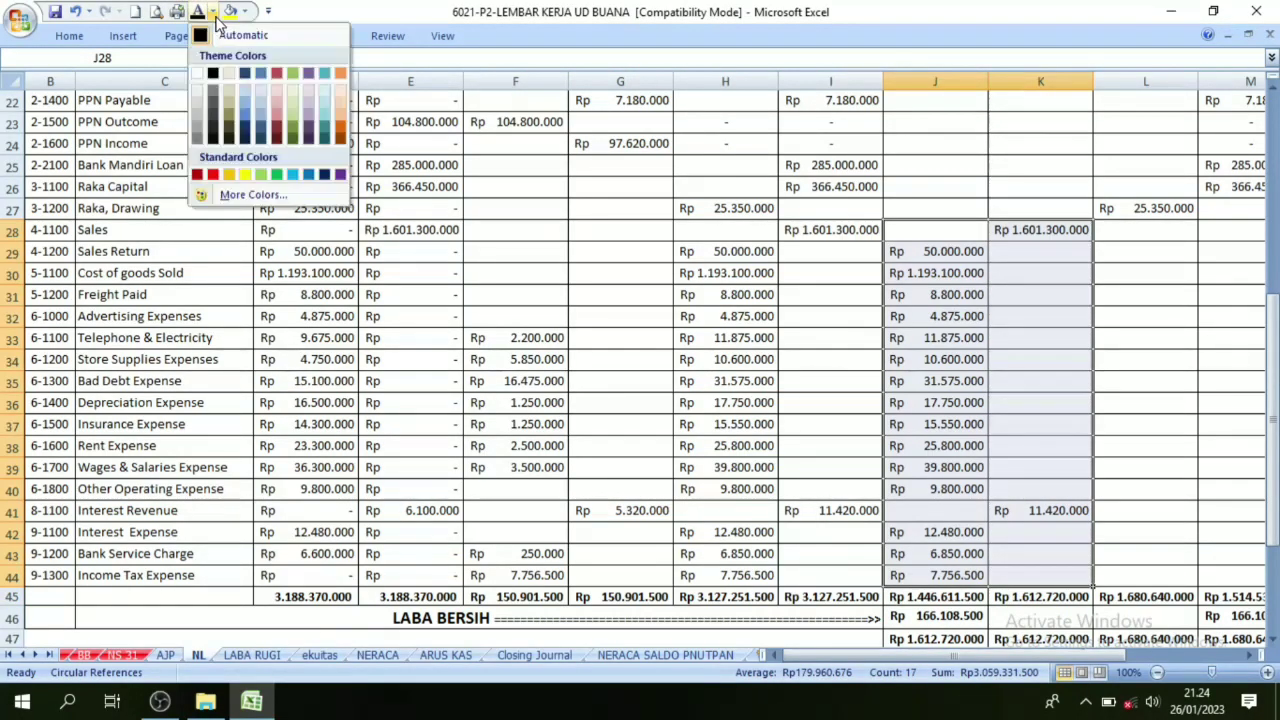
pyautogui.click(212, 177)
pyautogui.click(894, 315)
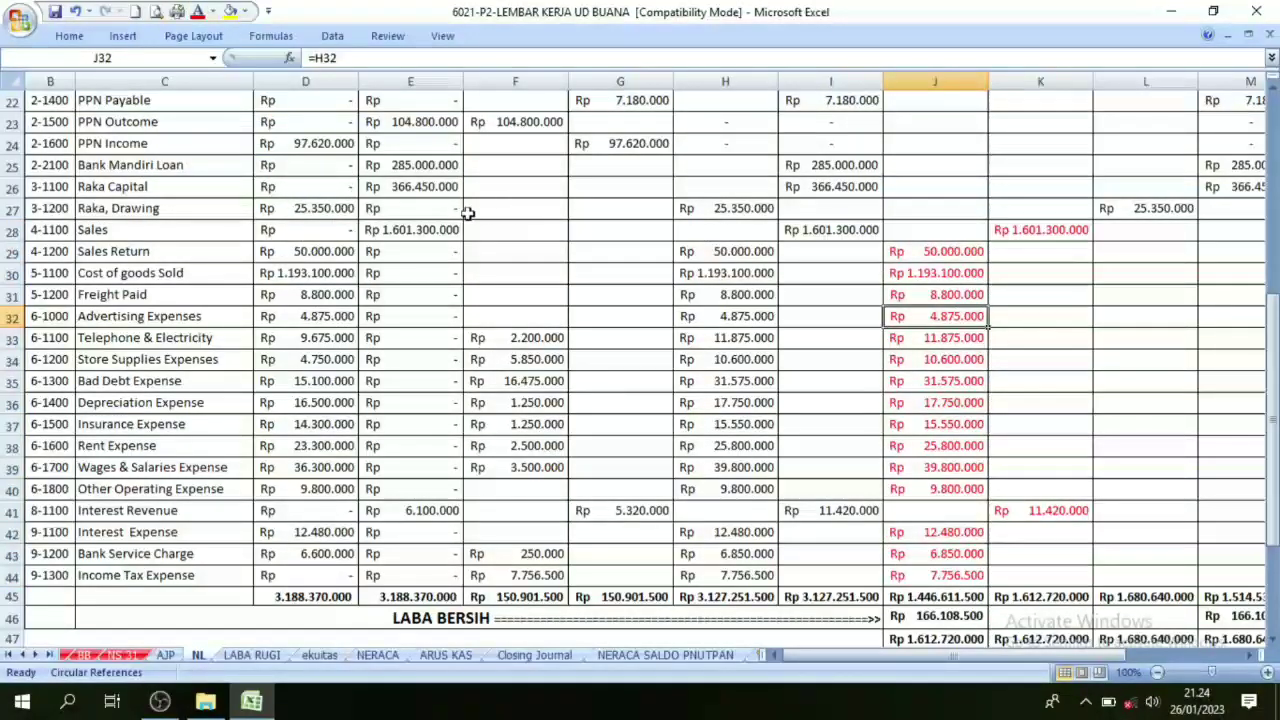
# Step: Apply the same red font colour to the account codes in B28:B44, from Sales to Income Tax Expense
pyautogui.scroll(7, 989, 204)
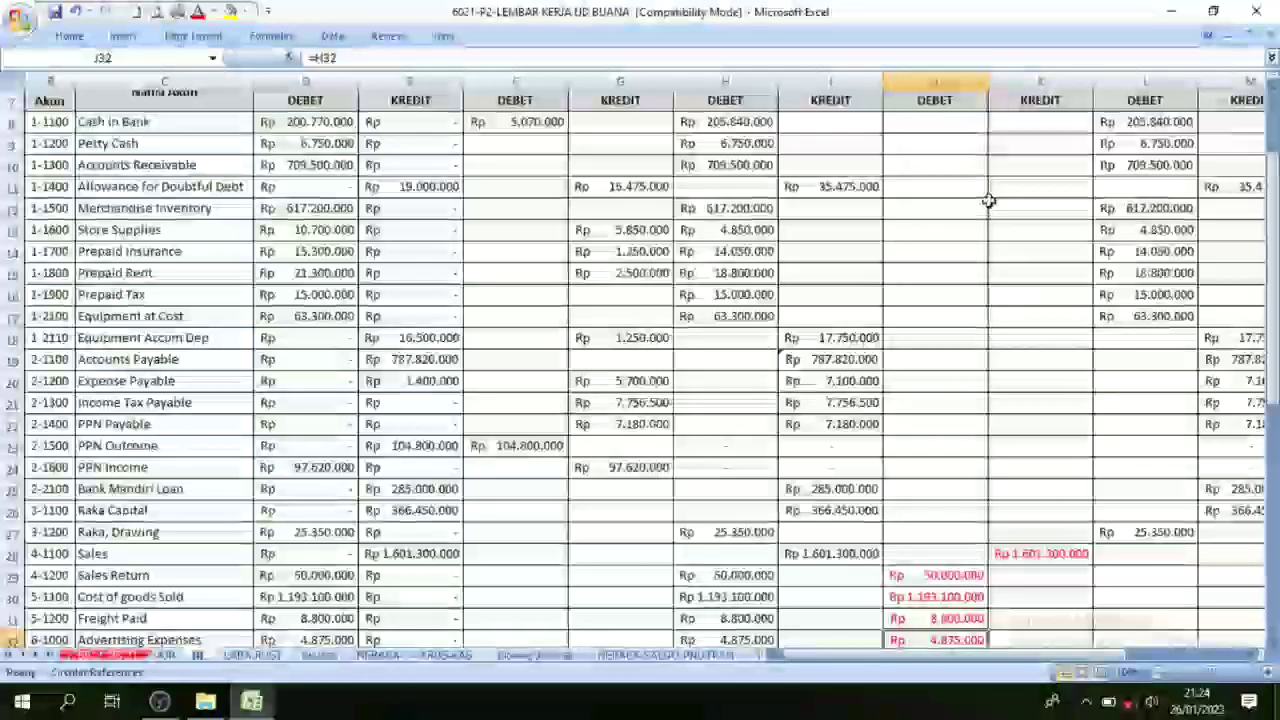
pyautogui.scroll(-6, 985, 206)
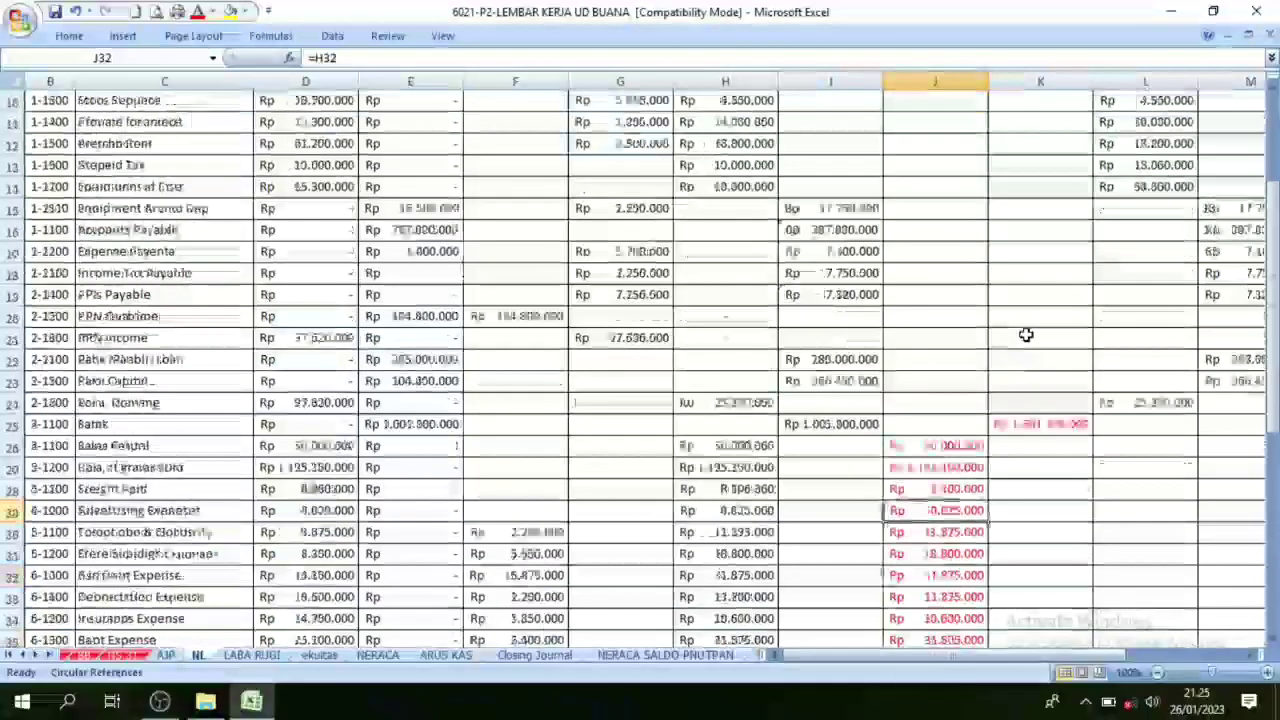
pyautogui.scroll(-2, 1000, 363)
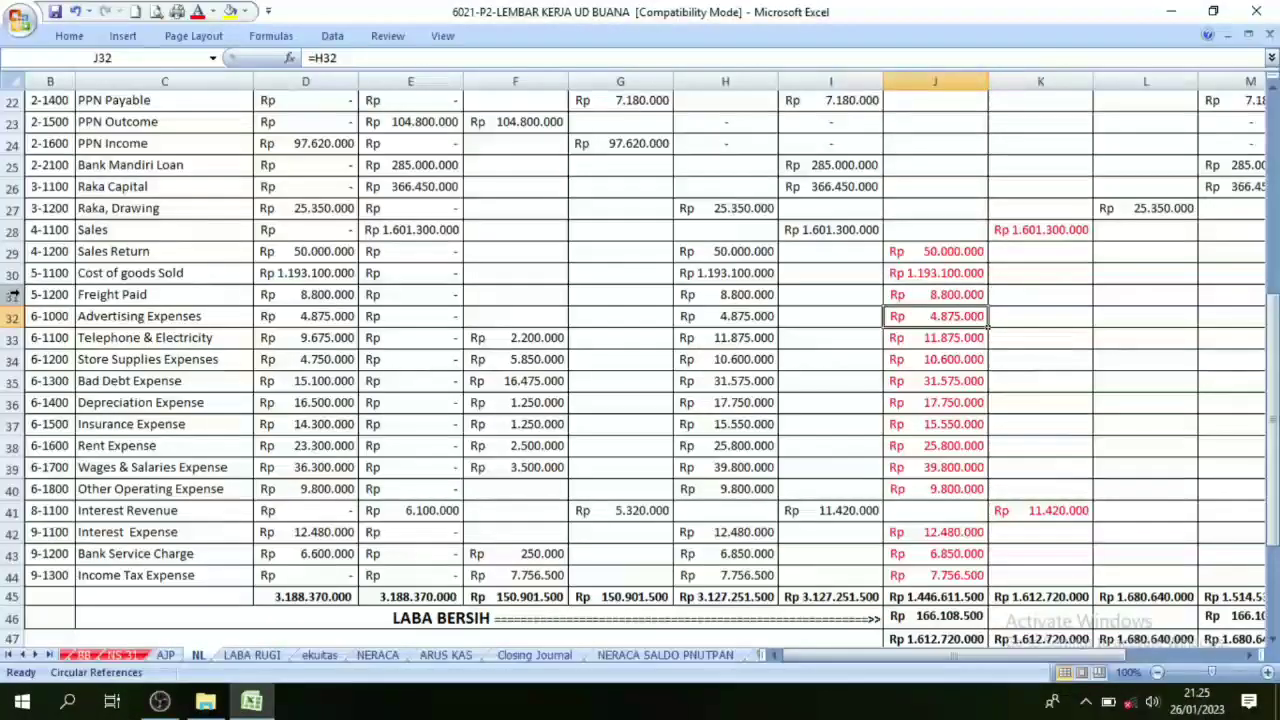
pyautogui.moveTo(45, 230); pyautogui.dragTo(50, 579)
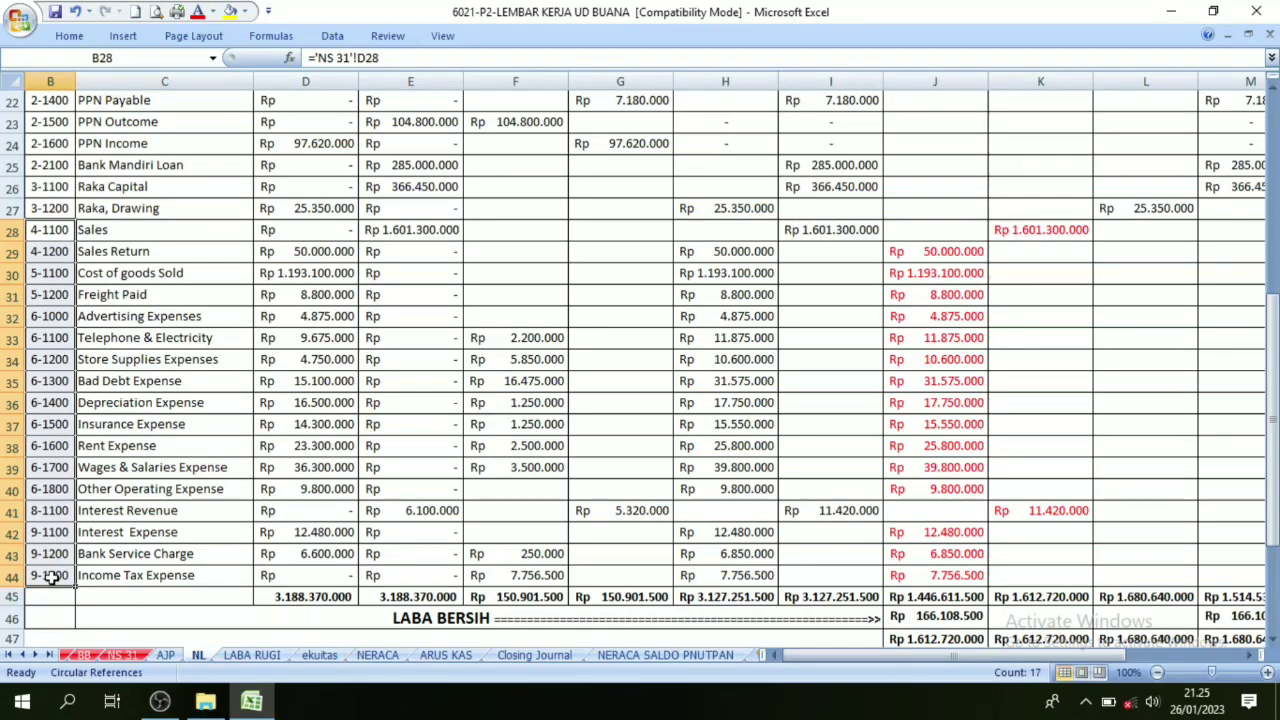
pyautogui.click(197, 11)
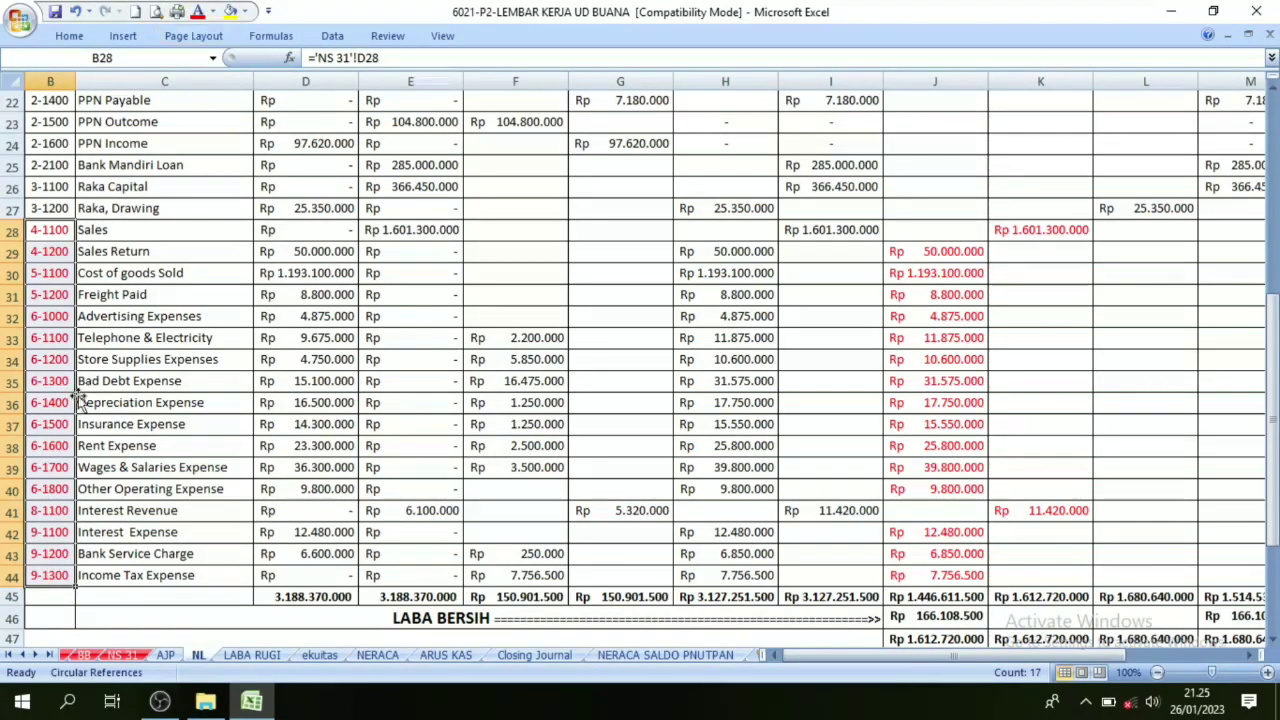
pyautogui.click(783, 356)
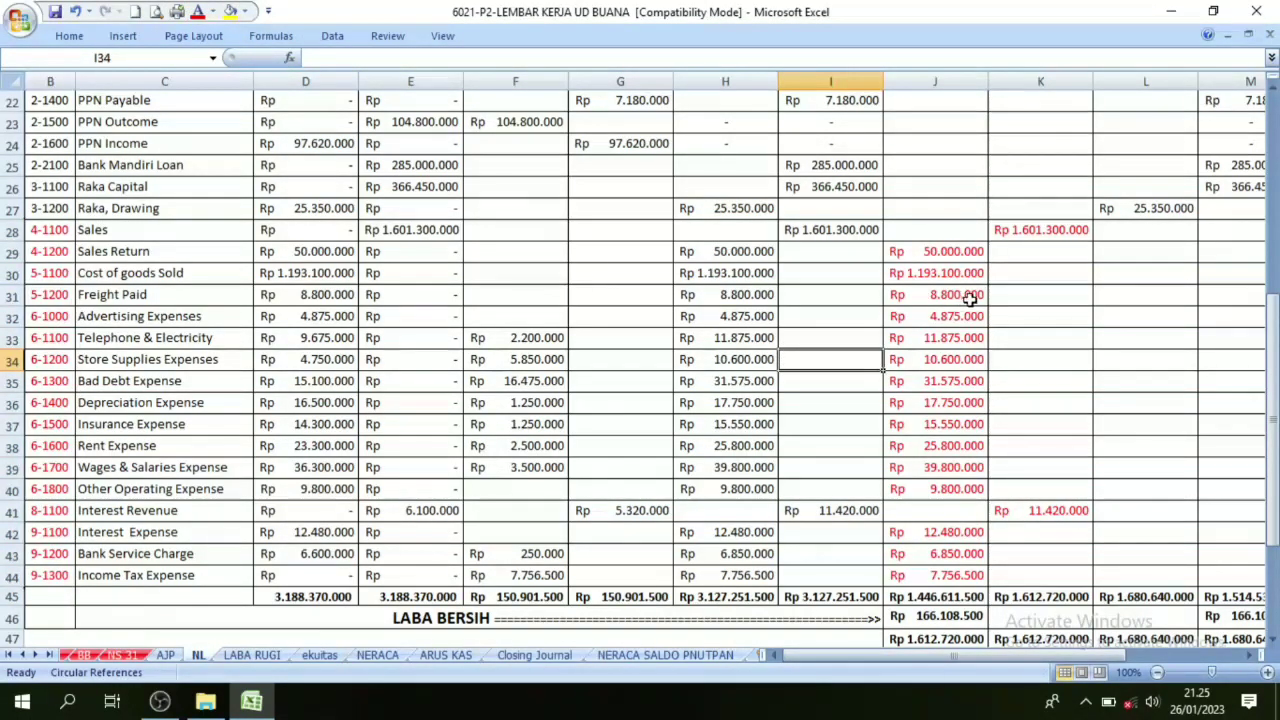
# Step: Examine the Laba Rugi DEBET and KREDIT columns on the NL worksheet, from the headings to the net income rows
pyautogui.scroll(7, 970, 298)
pyautogui.scroll(-4, 960, 268)
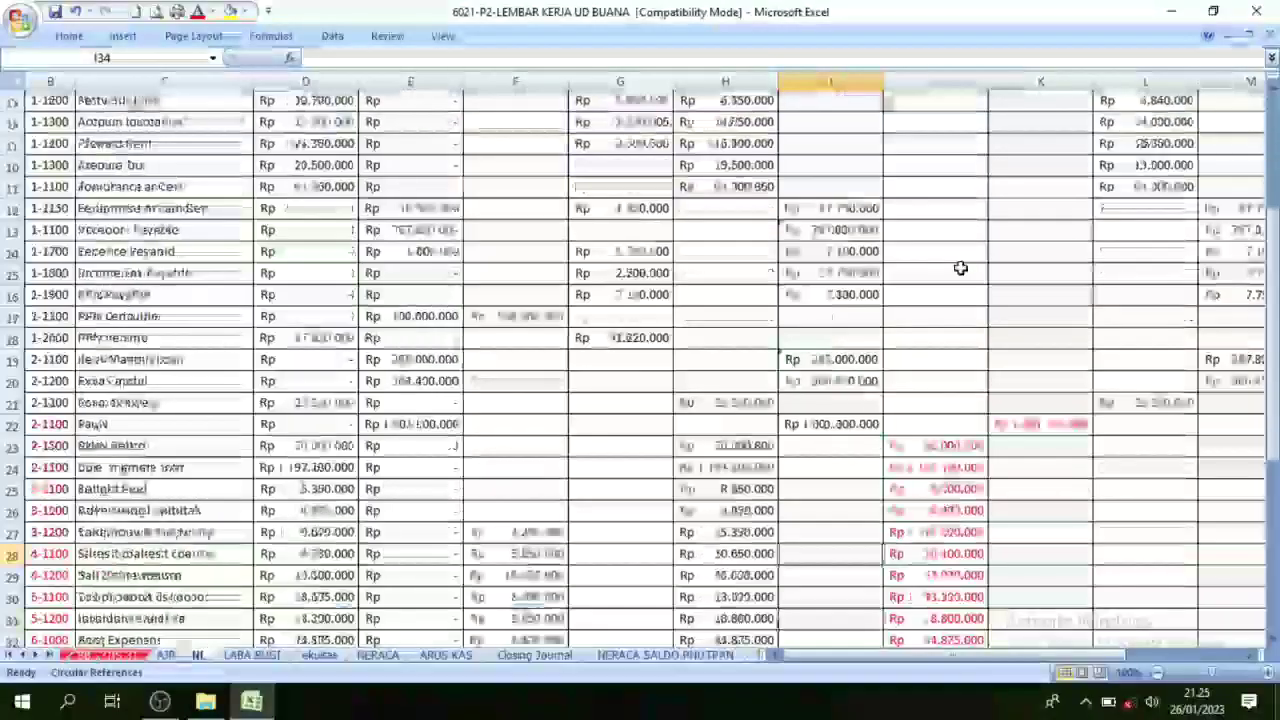
pyautogui.scroll(-3, 960, 268)
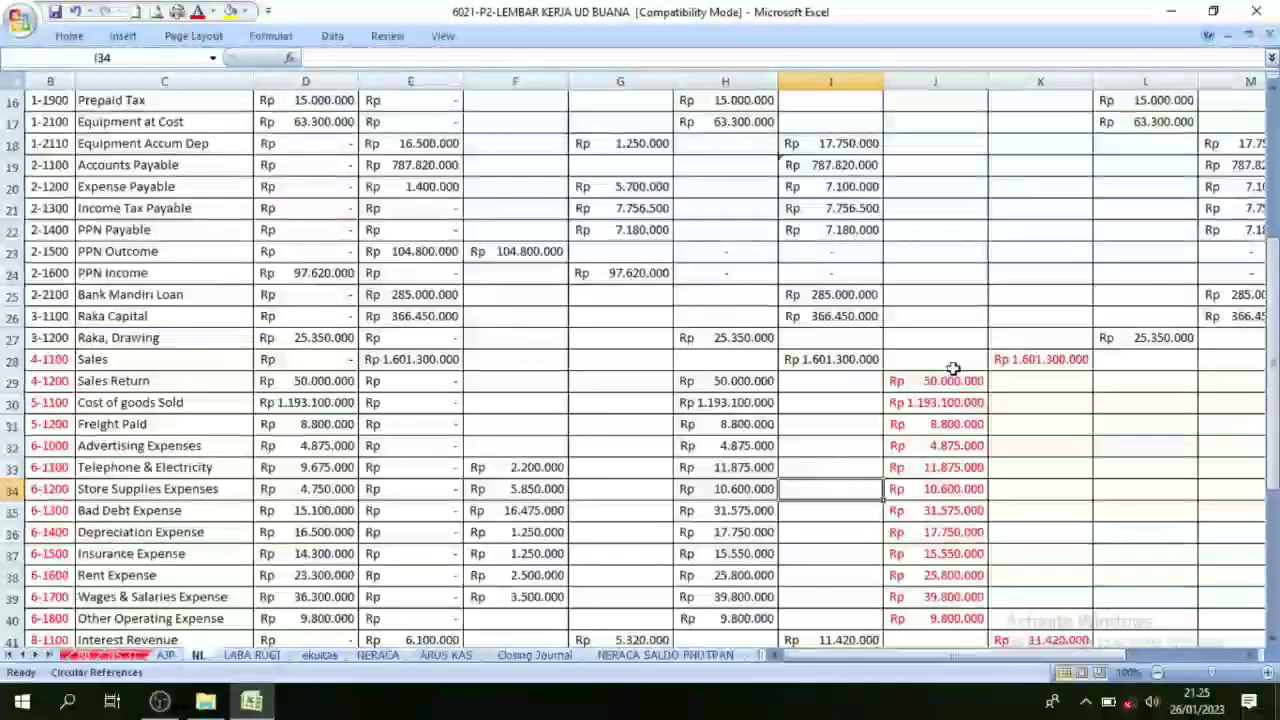
pyautogui.scroll(5, 953, 369)
pyautogui.click(943, 157)
pyautogui.scroll(-3, 947, 460)
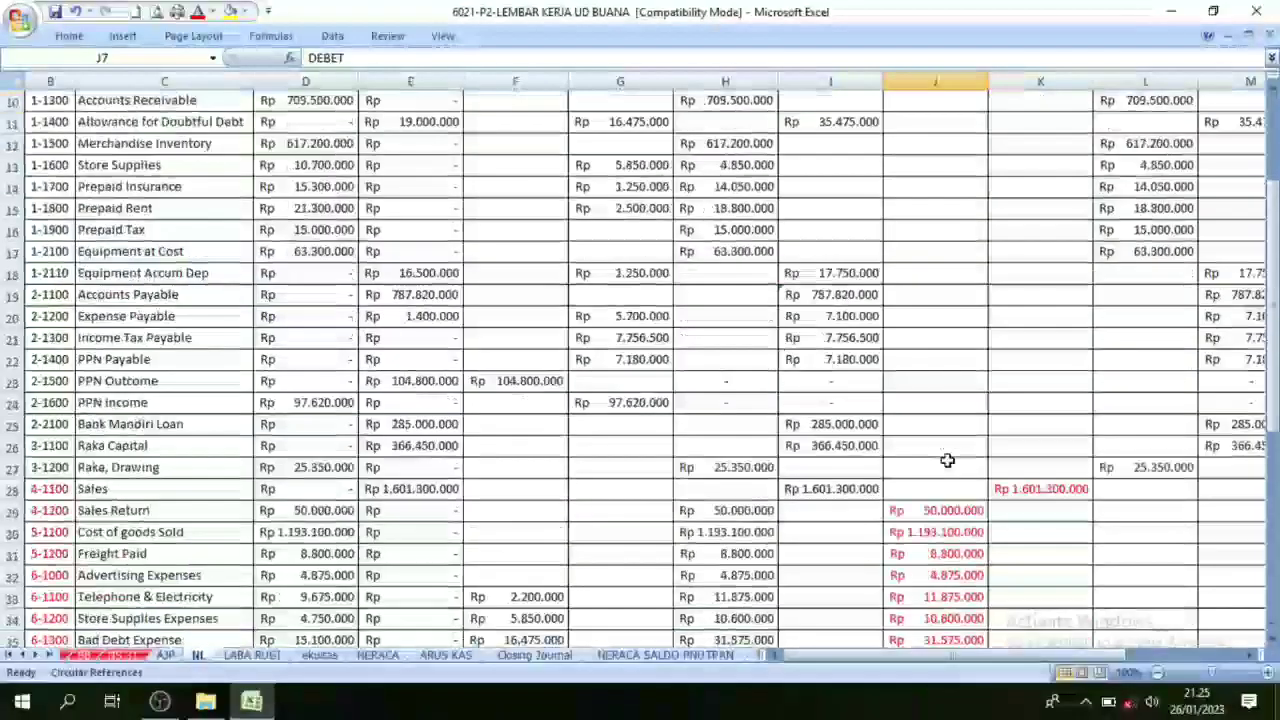
pyautogui.scroll(-4, 947, 460)
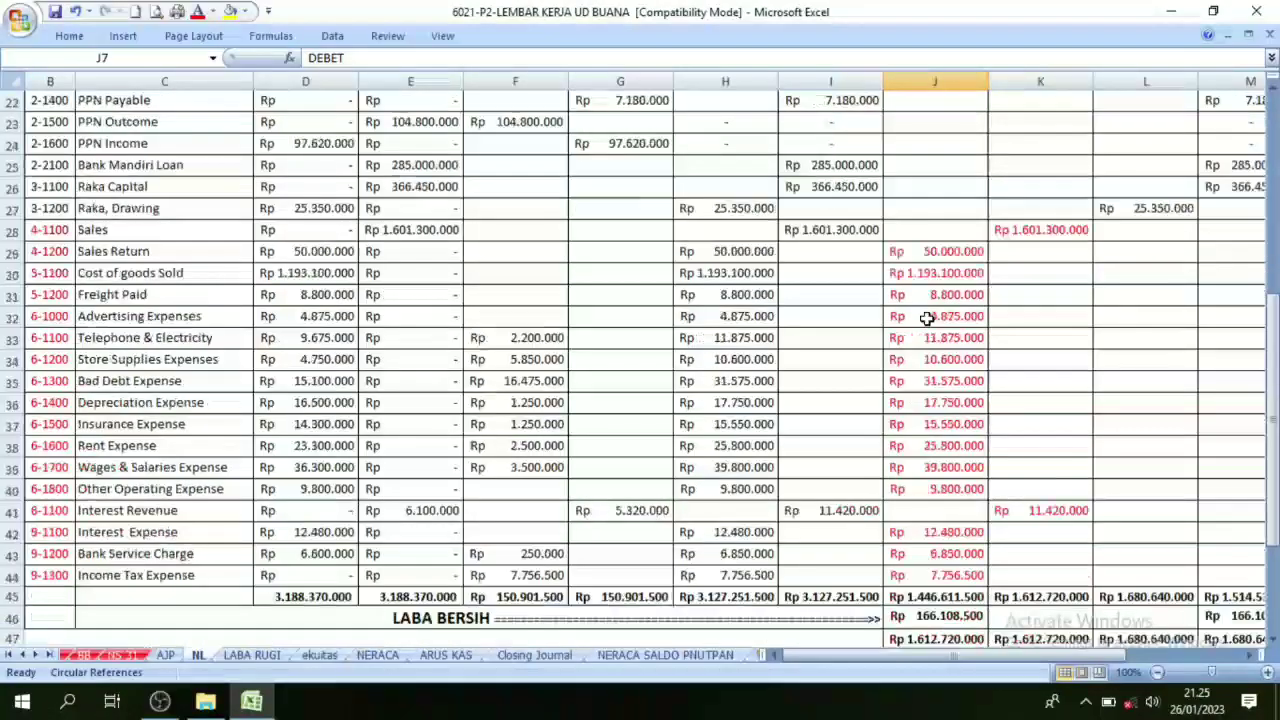
pyautogui.scroll(5, 989, 334)
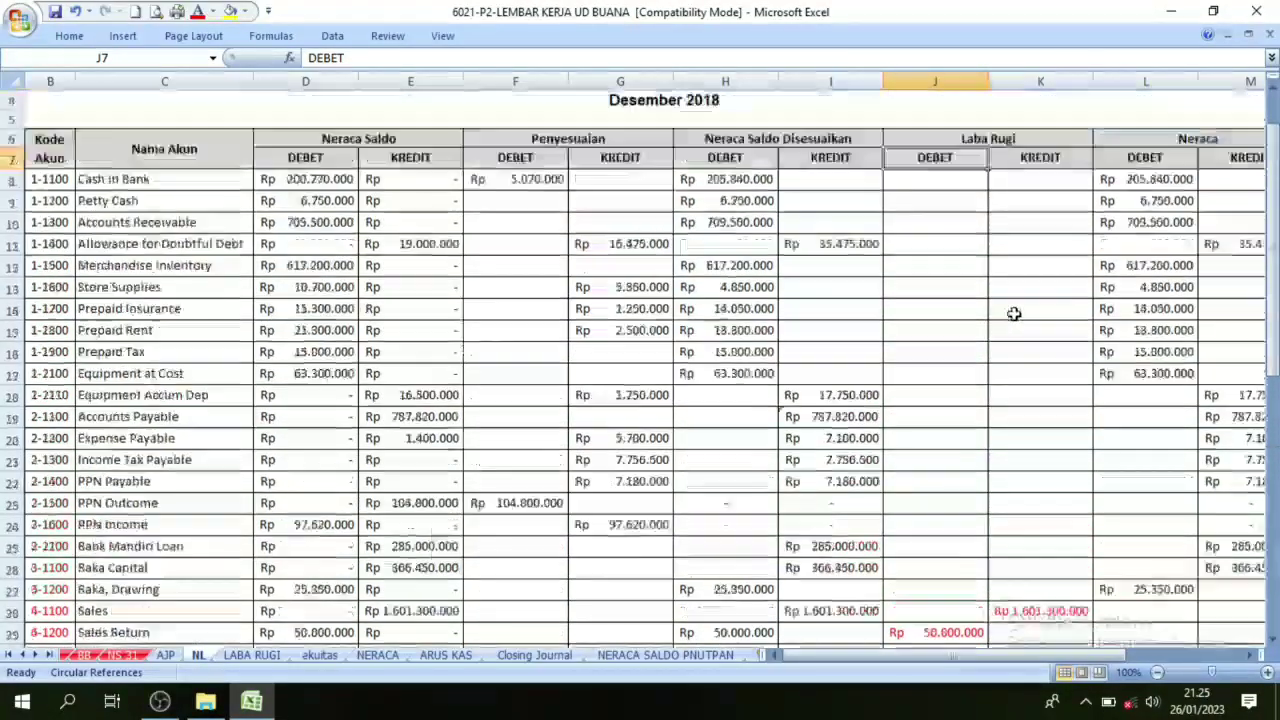
pyautogui.scroll(2, 1013, 313)
pyautogui.scroll(-5, 1014, 337)
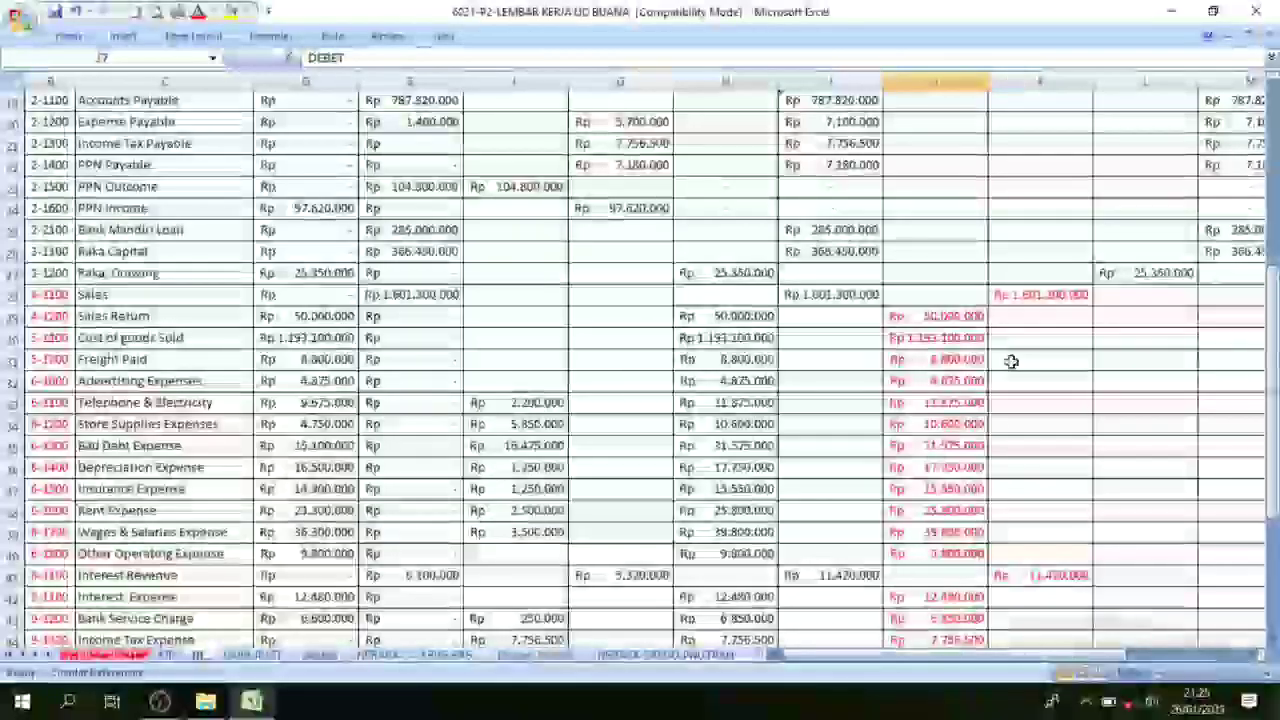
pyautogui.scroll(-1, 1012, 361)
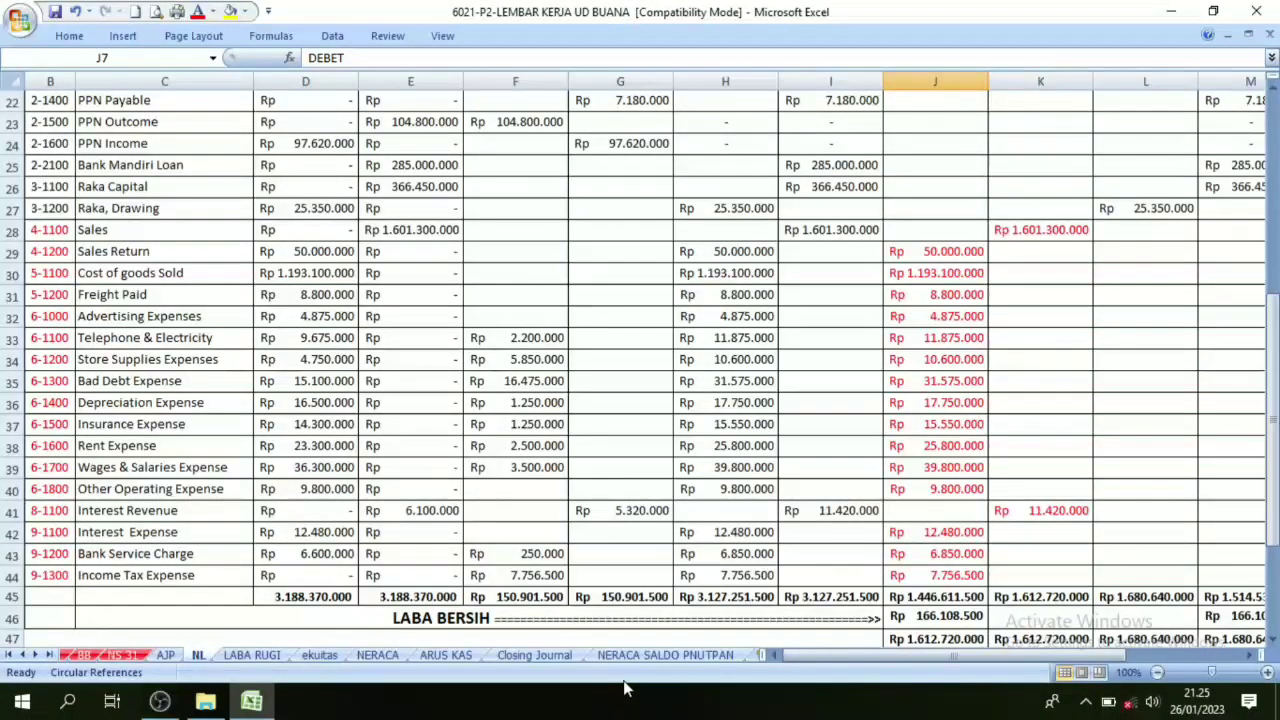
# Step: Check the Closing Journal layout, then return to the NL worksheet and review which accounts have Laba Rugi balances
pyautogui.click(533, 658)
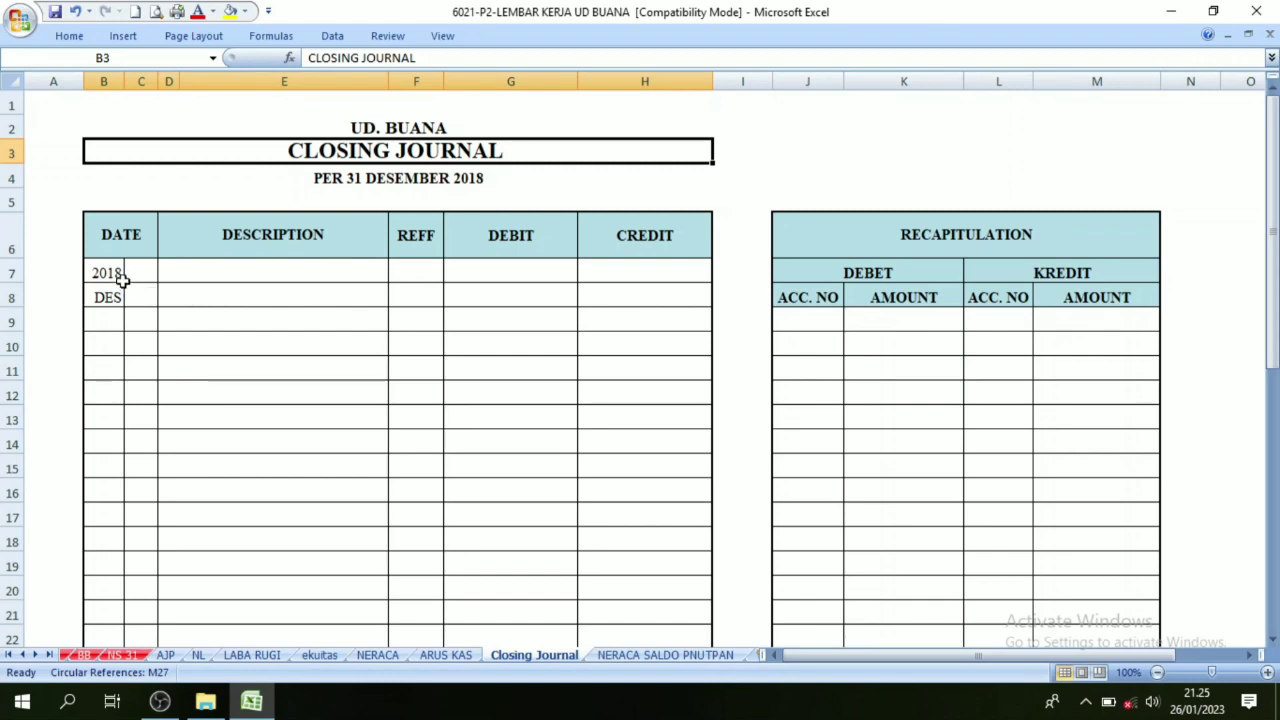
pyautogui.click(198, 654)
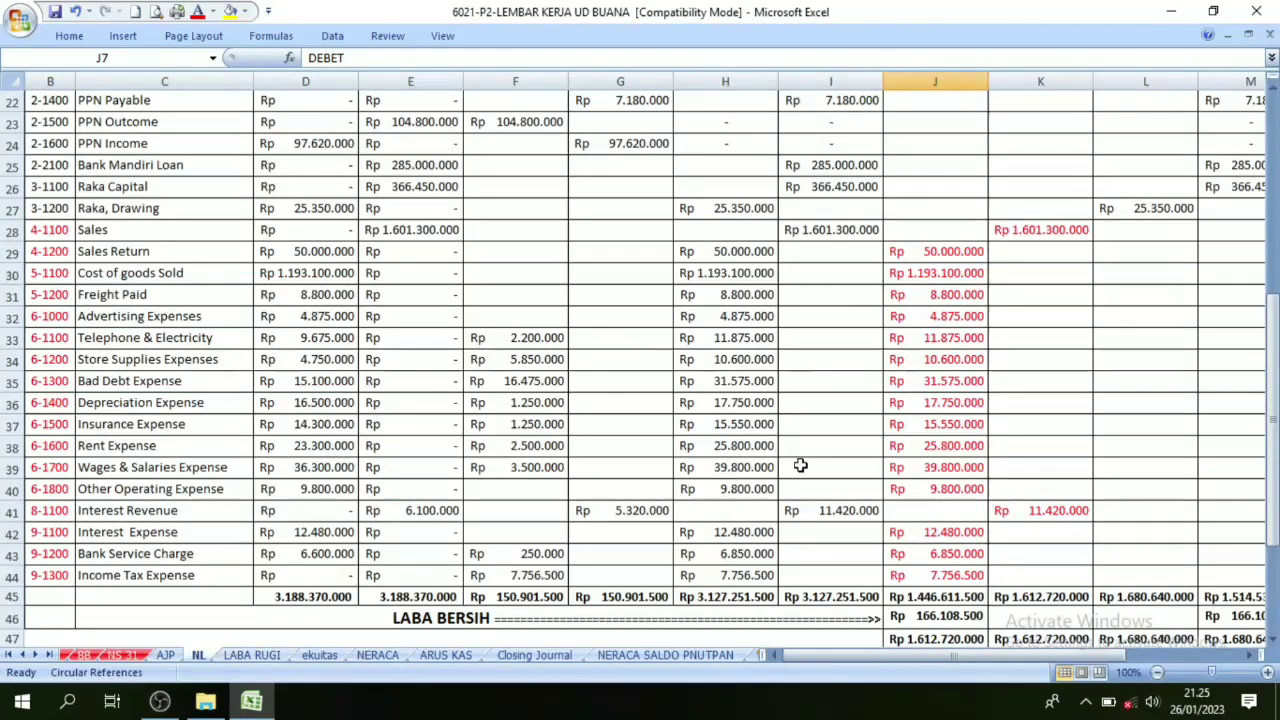
pyautogui.scroll(4, 950, 425)
pyautogui.scroll(4, 950, 425)
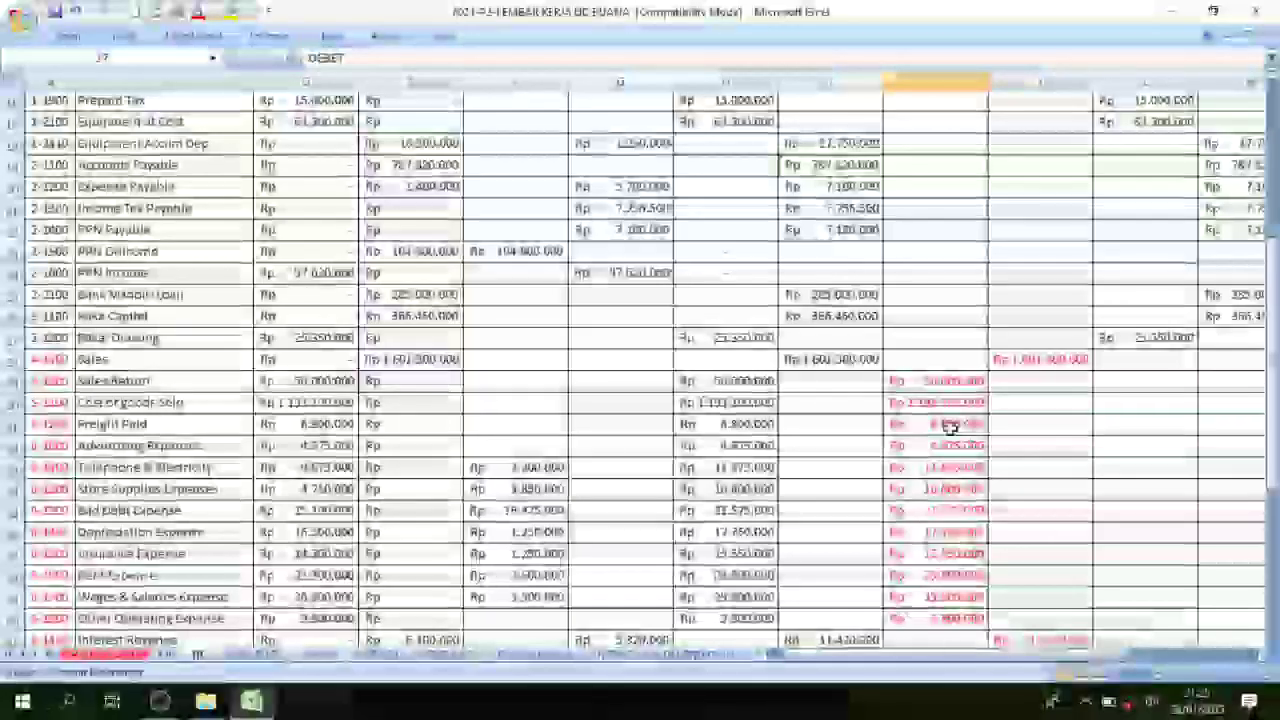
pyautogui.scroll(-5, 990, 325)
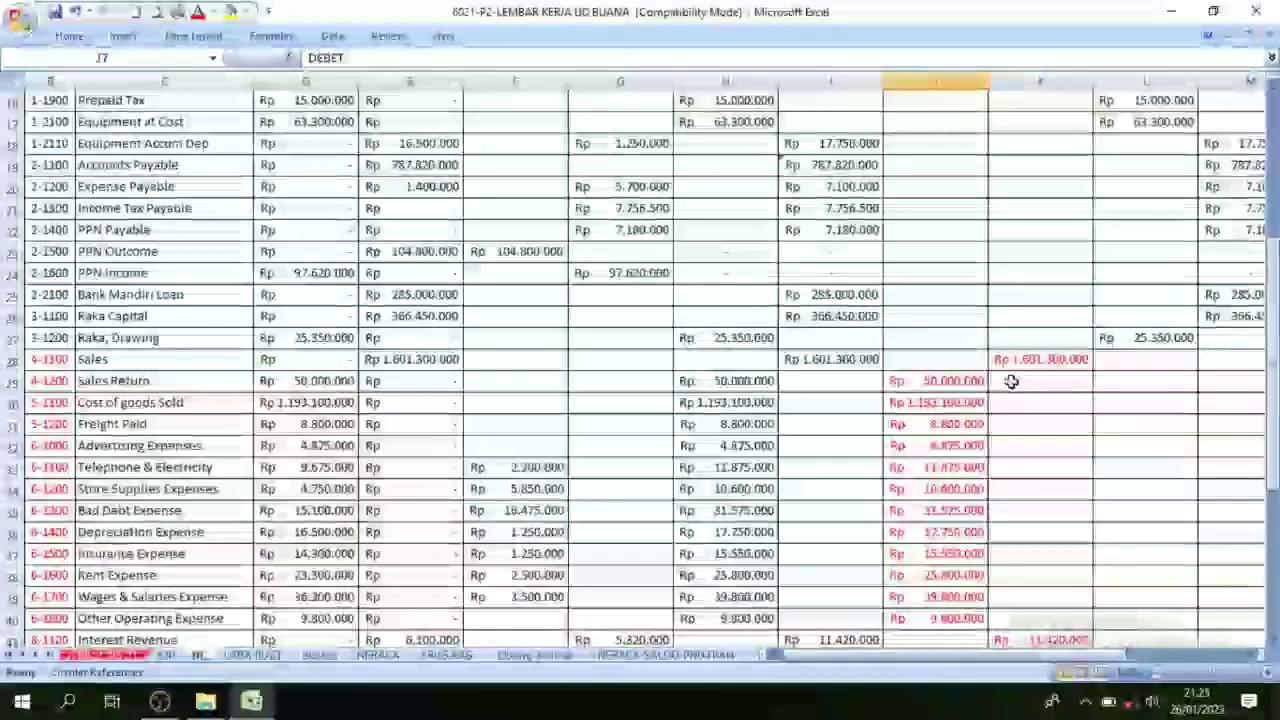
pyautogui.scroll(3, 1009, 380)
pyautogui.scroll(2, 1007, 315)
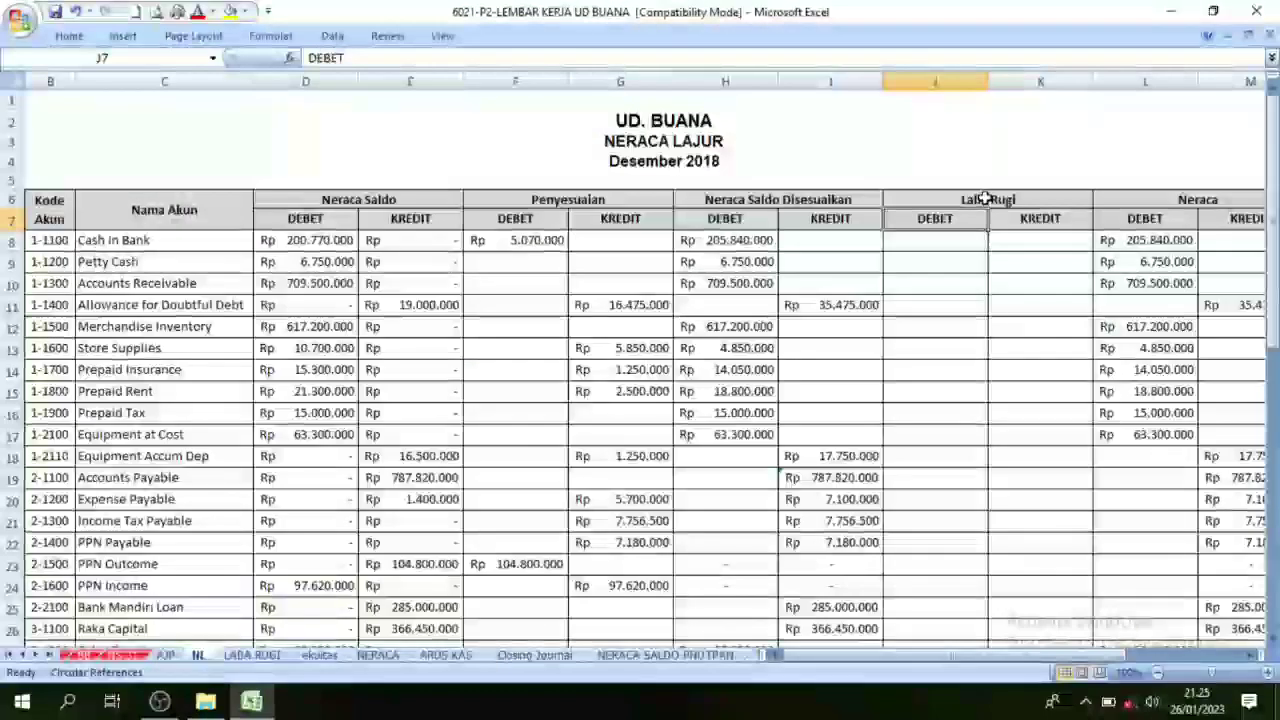
# Step: Examine the Laba Rugi KREDIT column from K28 down on the NL worksheet to see which accounts carry credit amounts
pyautogui.scroll(-2, 990, 330)
pyautogui.scroll(-5, 992, 350)
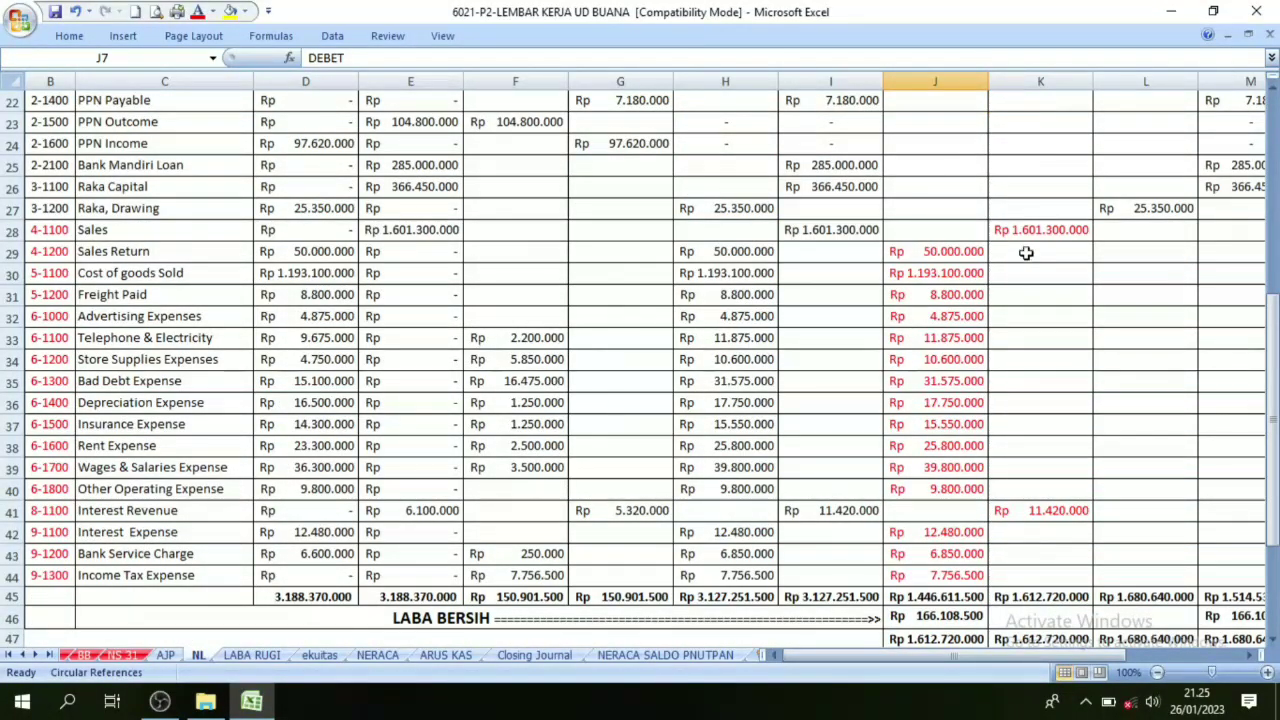
pyautogui.moveTo(1027, 231); pyautogui.dragTo(1040, 566)
pyautogui.scroll(2, 1040, 566)
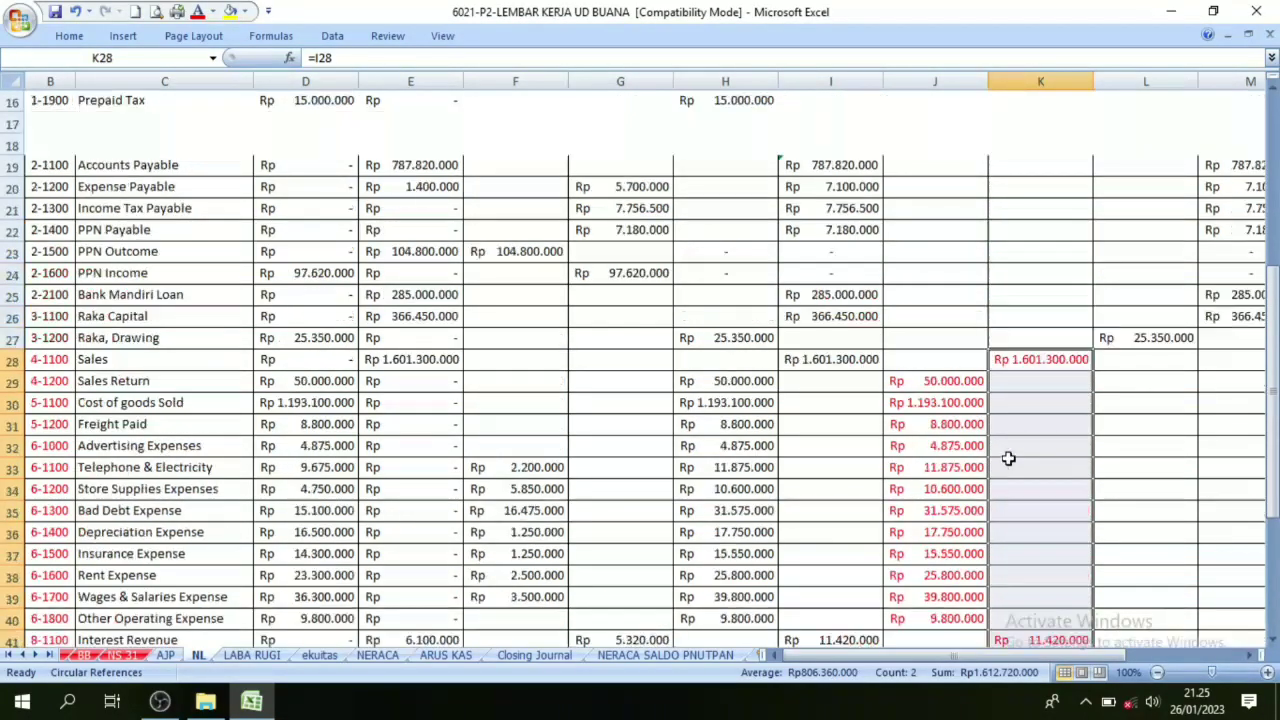
pyautogui.scroll(1, 1006, 457)
pyautogui.scroll(-1, 1011, 451)
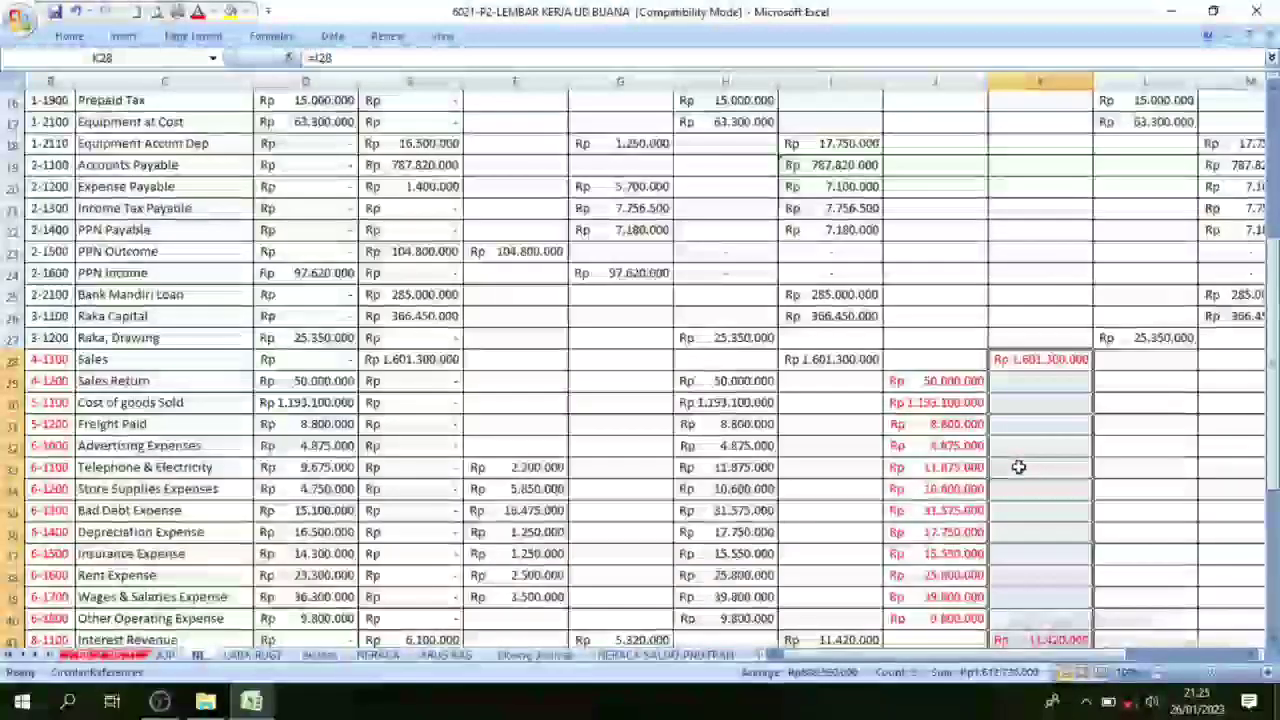
pyautogui.scroll(-2, 1017, 466)
pyautogui.click(1041, 516)
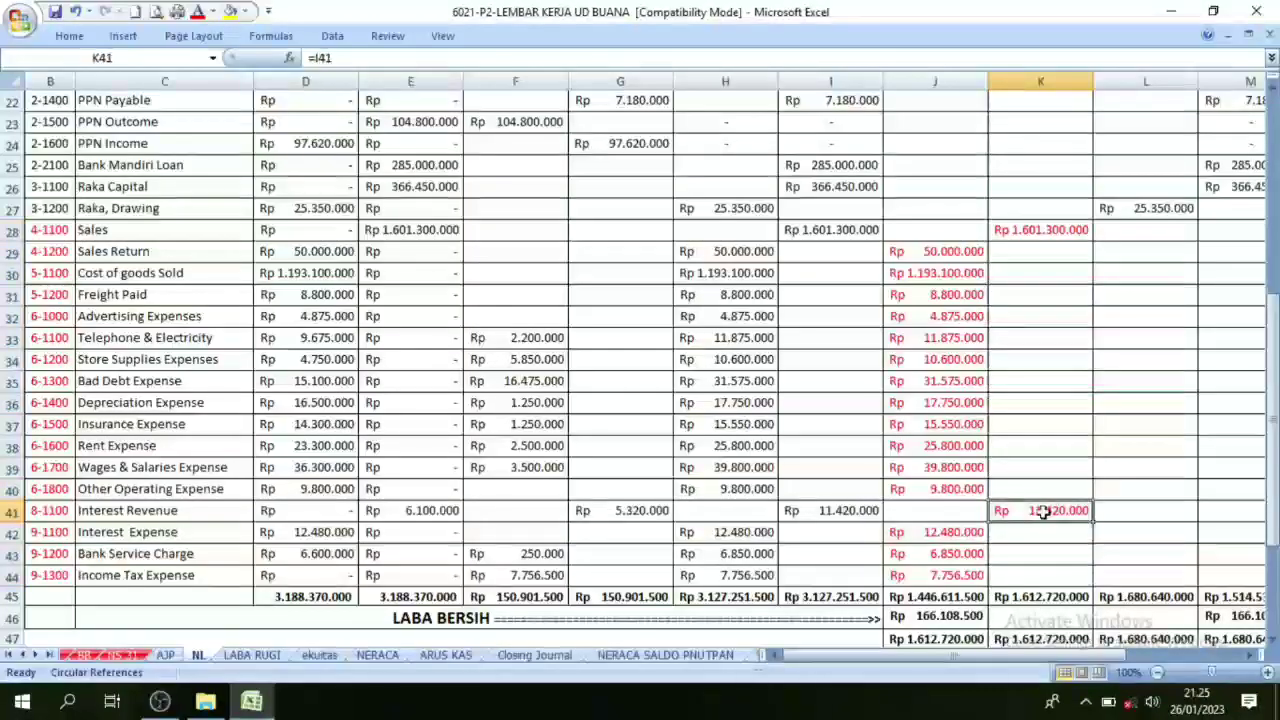
pyautogui.click(1046, 234)
pyautogui.click(1041, 510)
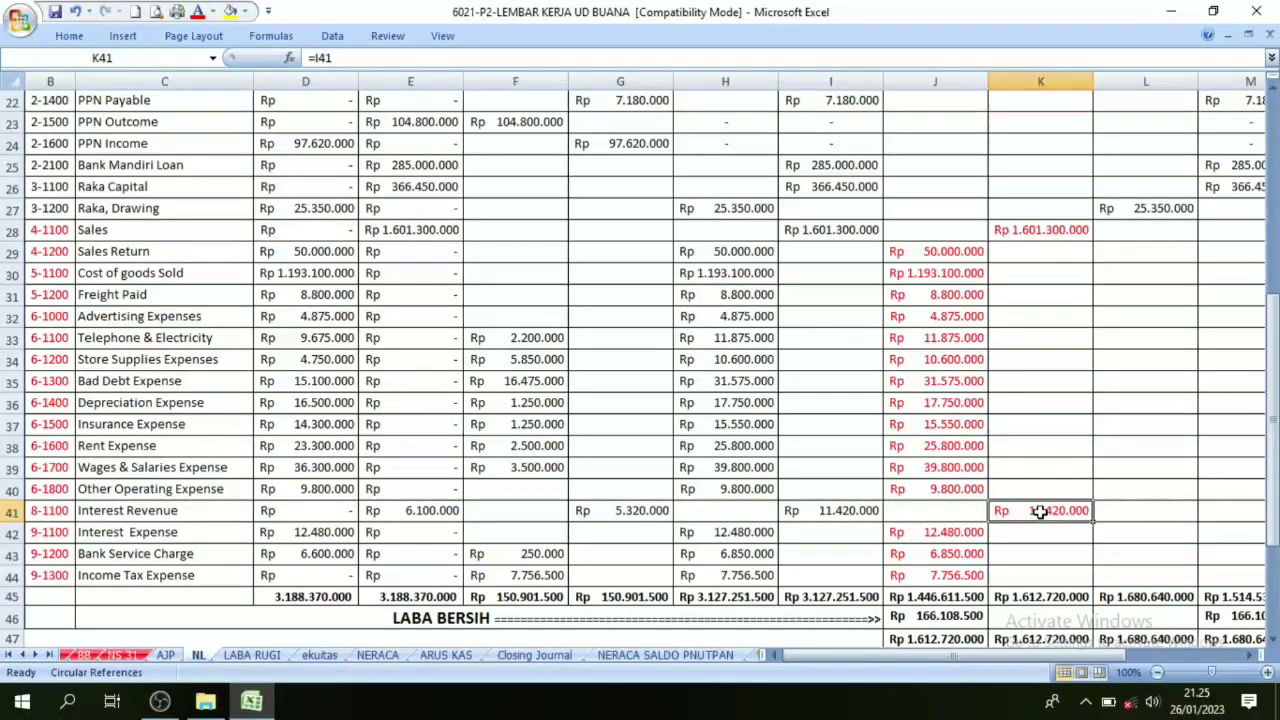
# Step: Compare the account codes and names in rows 28 to 44 with the Laba Rugi credit amounts for Sales and Interest Revenue
pyautogui.click(46, 231)
pyautogui.click(49, 568)
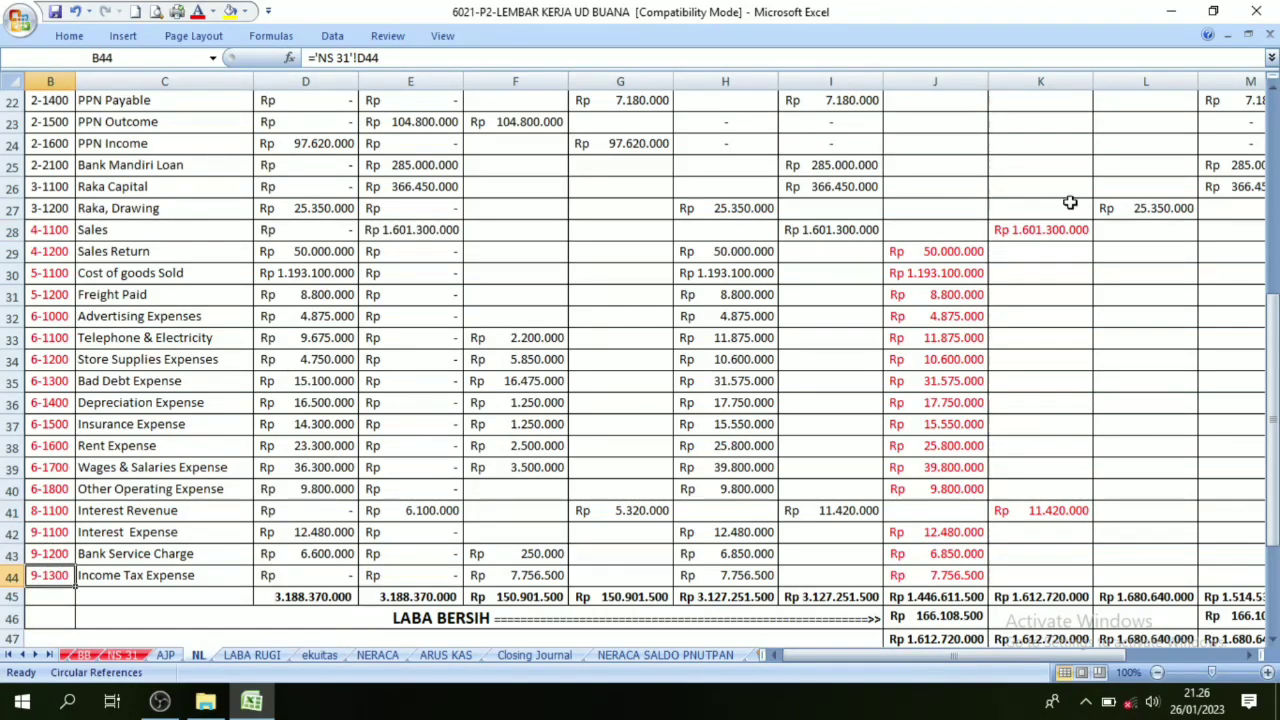
pyautogui.click(1039, 233)
pyautogui.click(1044, 507)
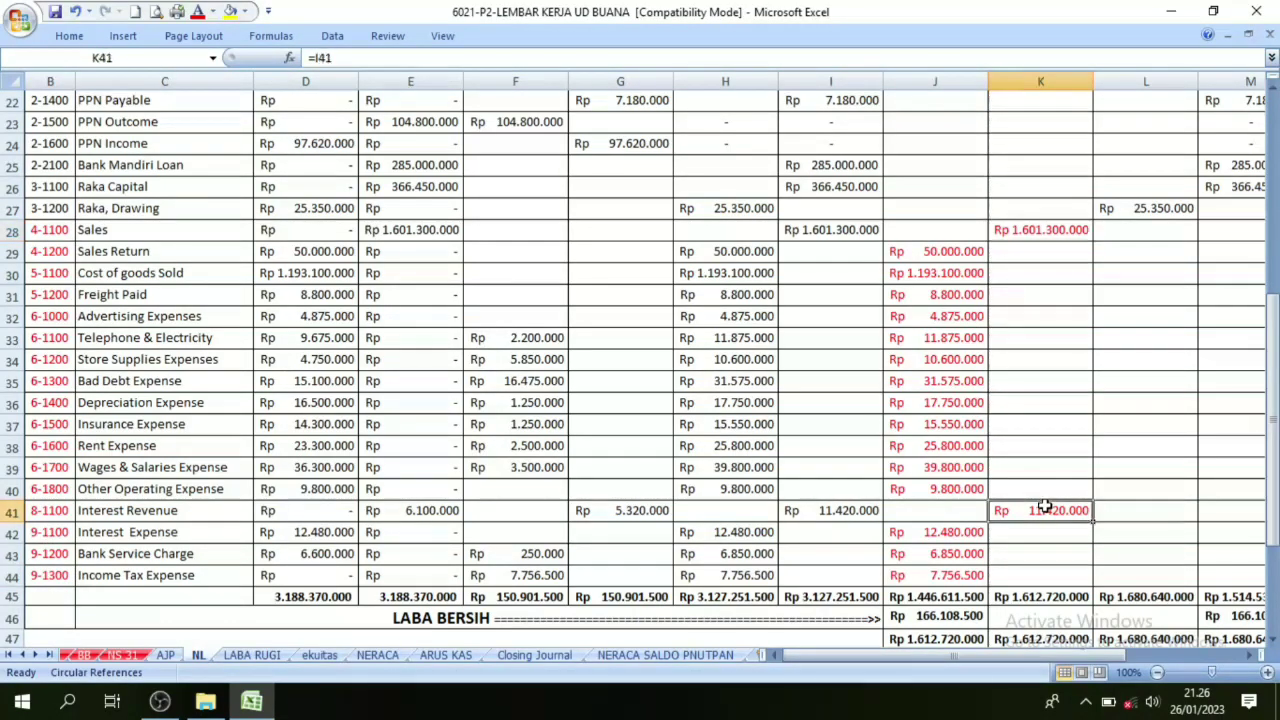
pyautogui.click(1031, 229)
pyautogui.click(1028, 511)
pyautogui.click(1033, 236)
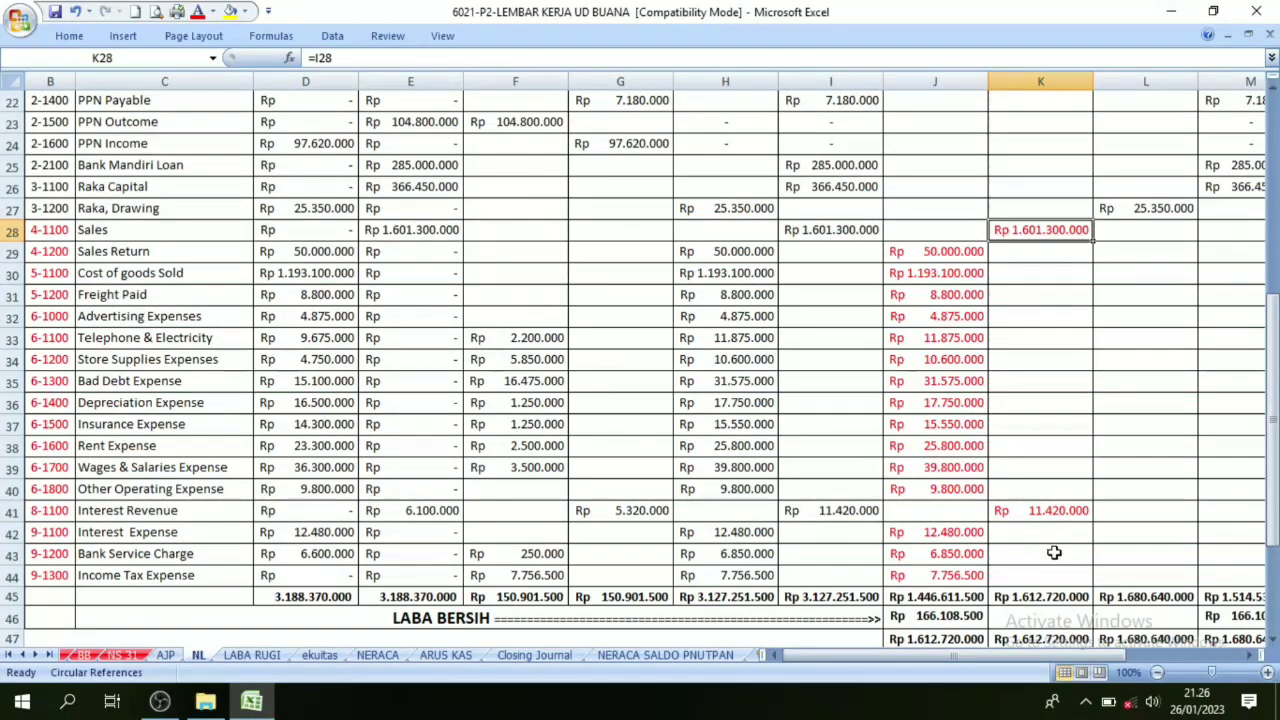
pyautogui.click(95, 233)
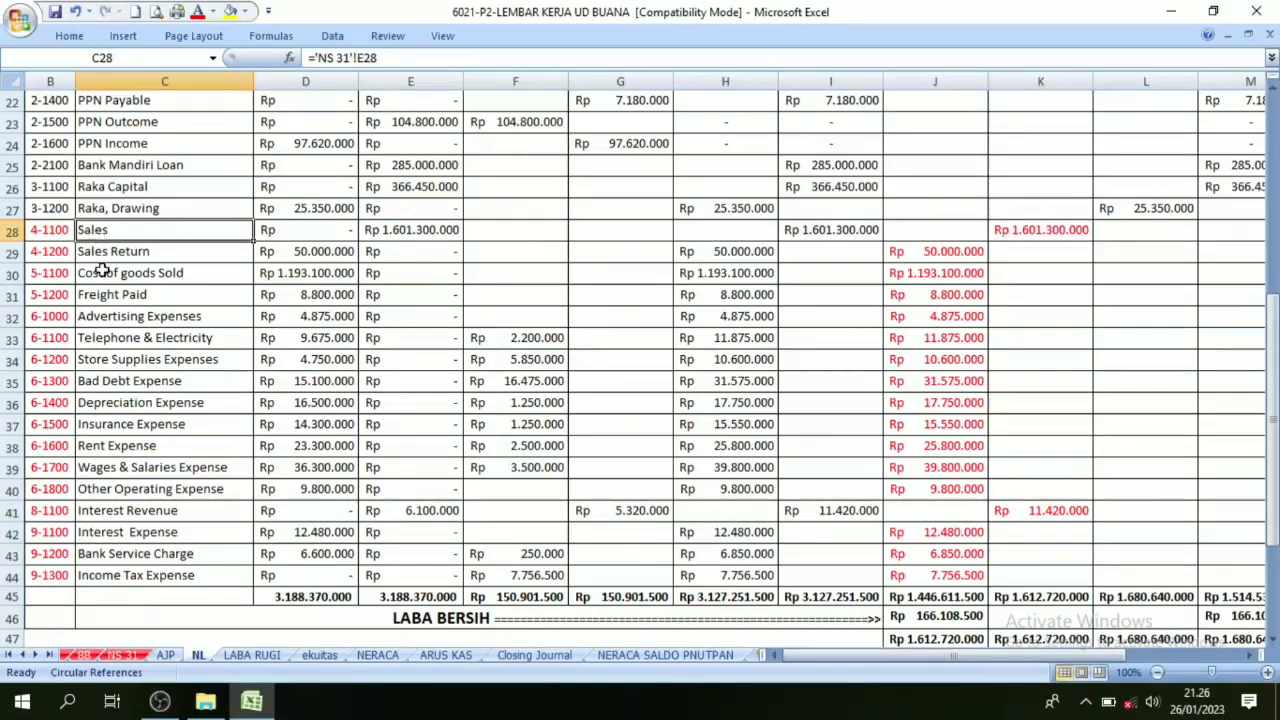
pyautogui.click(141, 537)
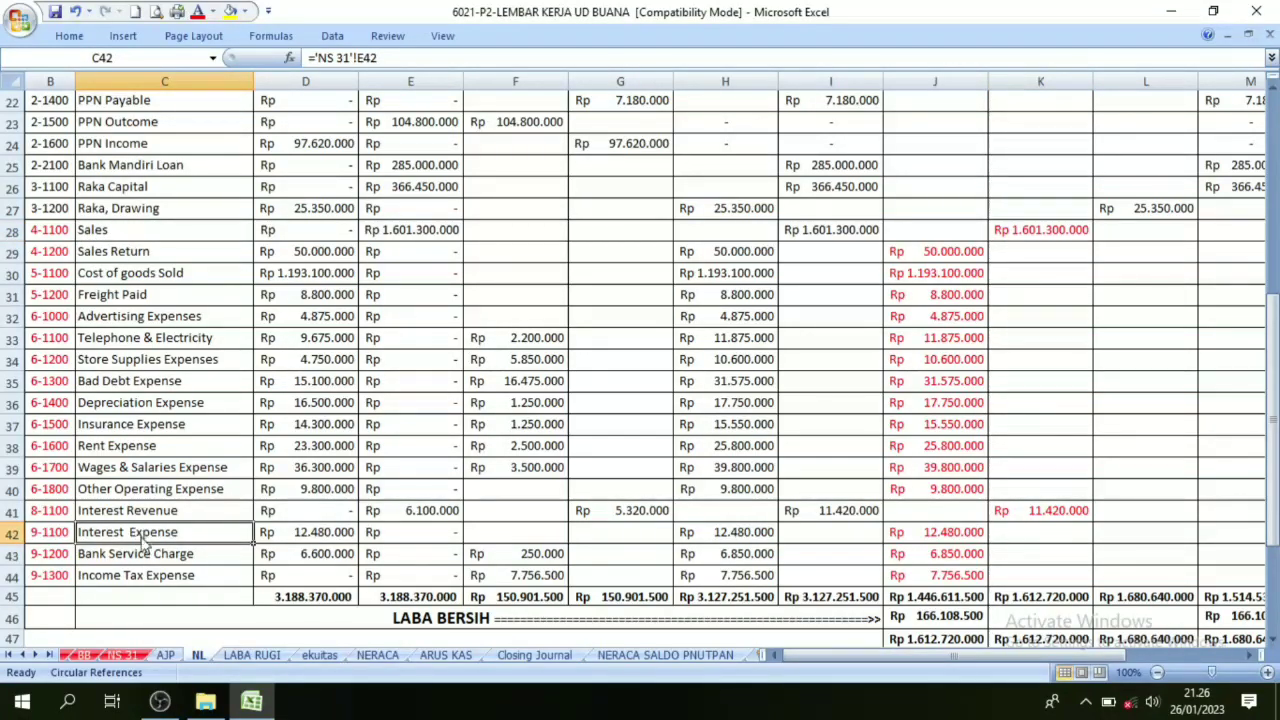
pyautogui.click(143, 231)
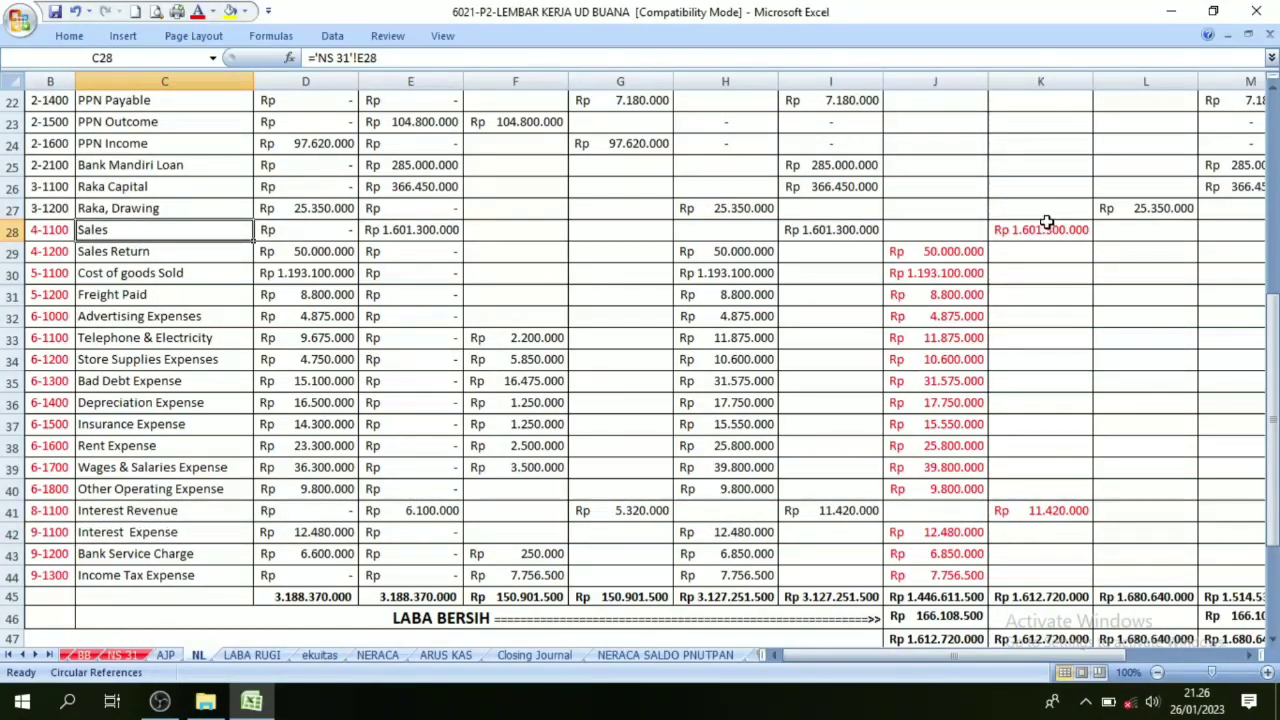
# Step: On the Closing Journal worksheet, set the font colour of the day 31 in date cell C7 to black
pyautogui.click(540, 655)
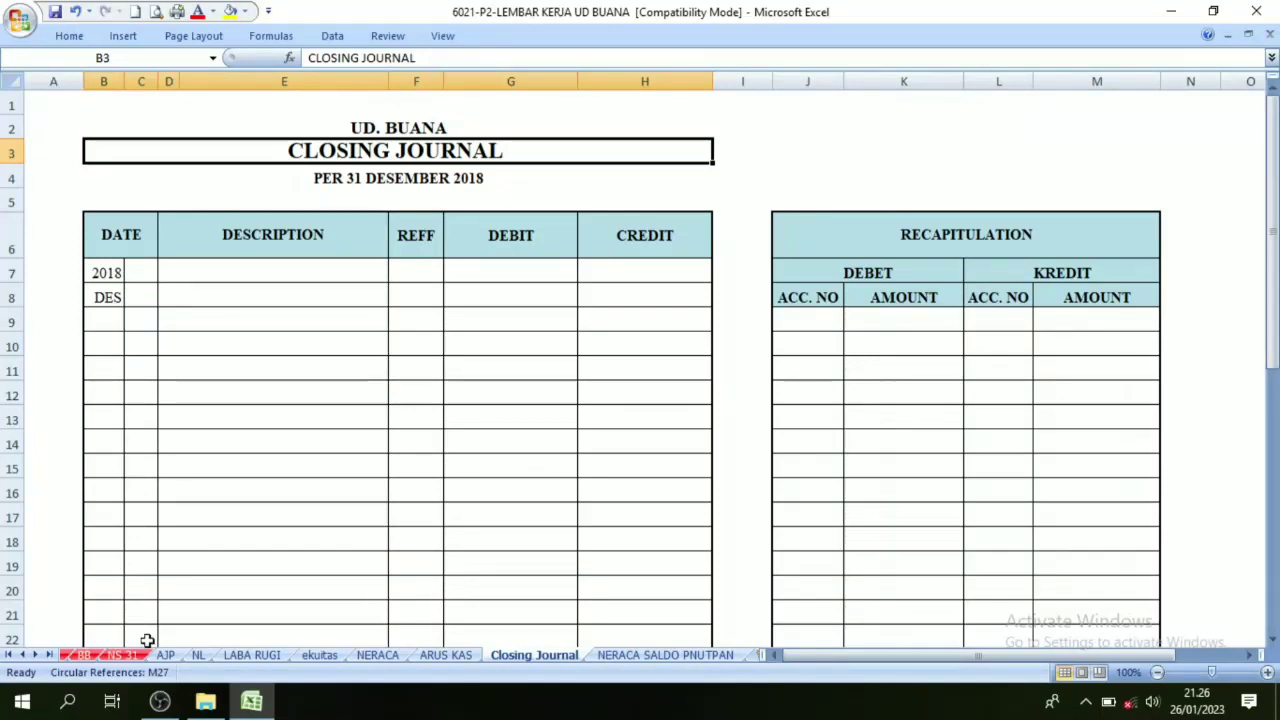
pyautogui.click(198, 655)
pyautogui.moveTo(1057, 237); pyautogui.dragTo(1057, 512)
pyautogui.click(535, 654)
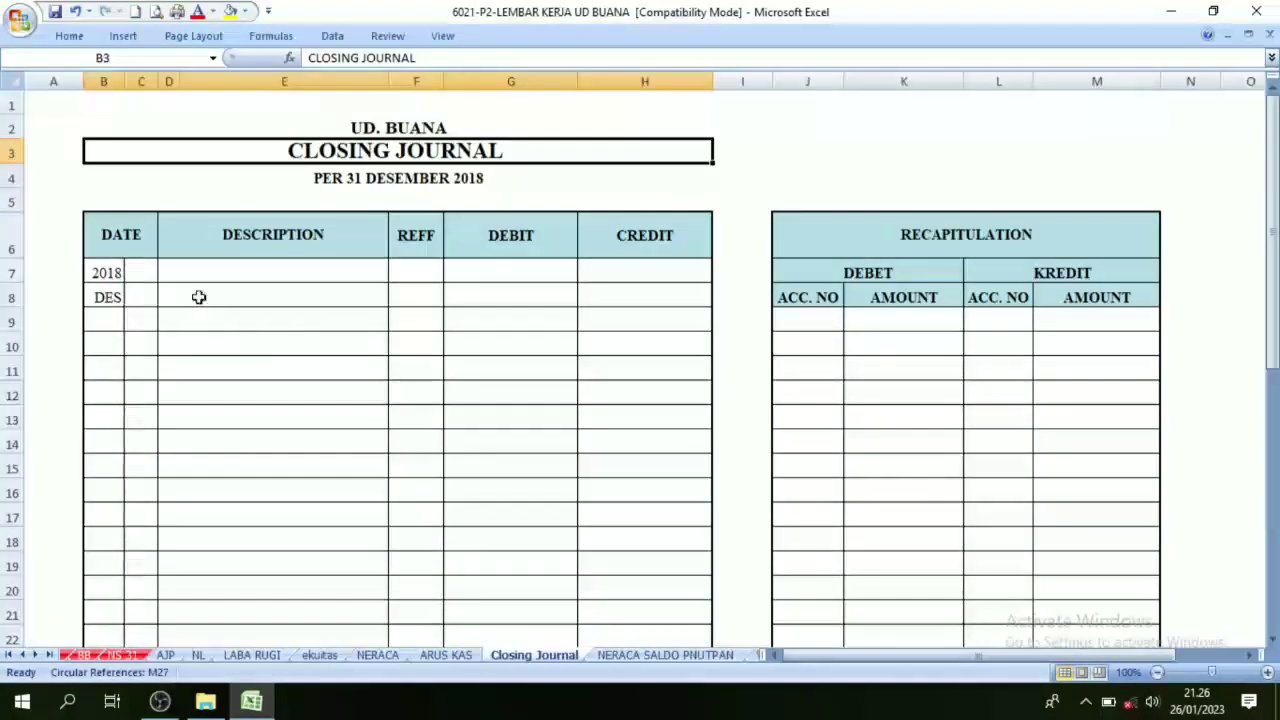
pyautogui.click(152, 273)
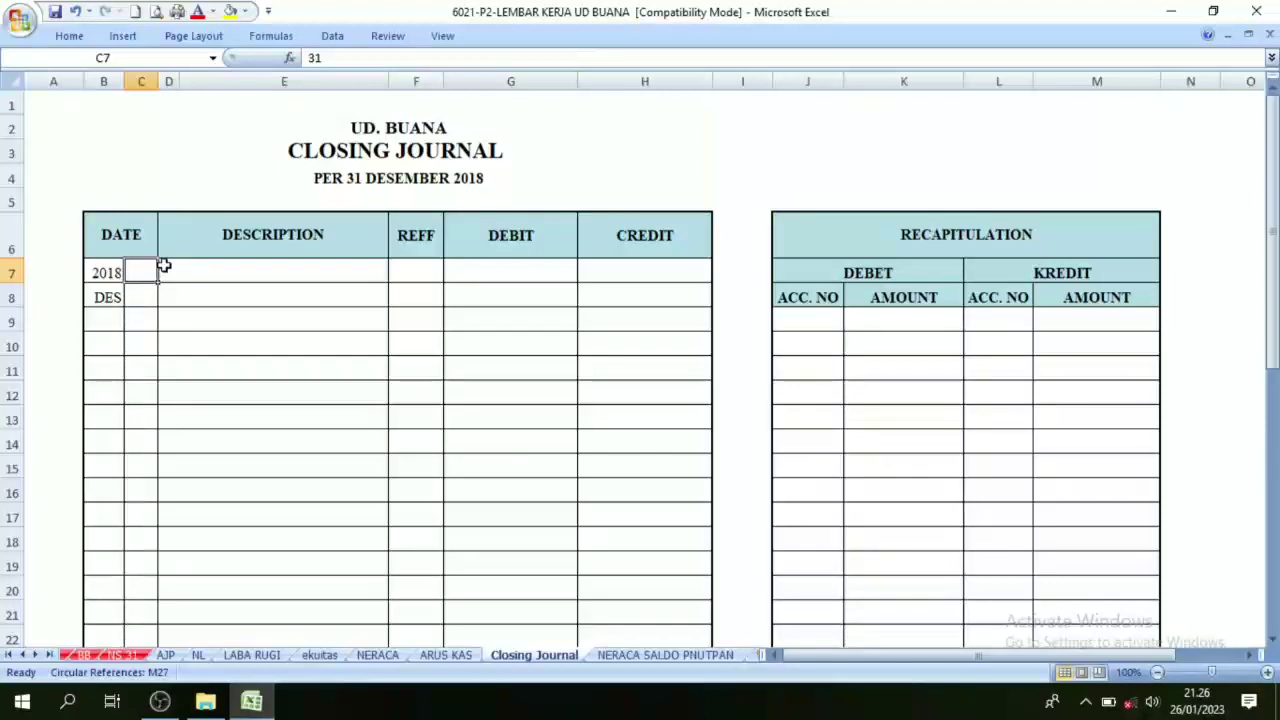
pyautogui.click(213, 12)
pyautogui.click(240, 35)
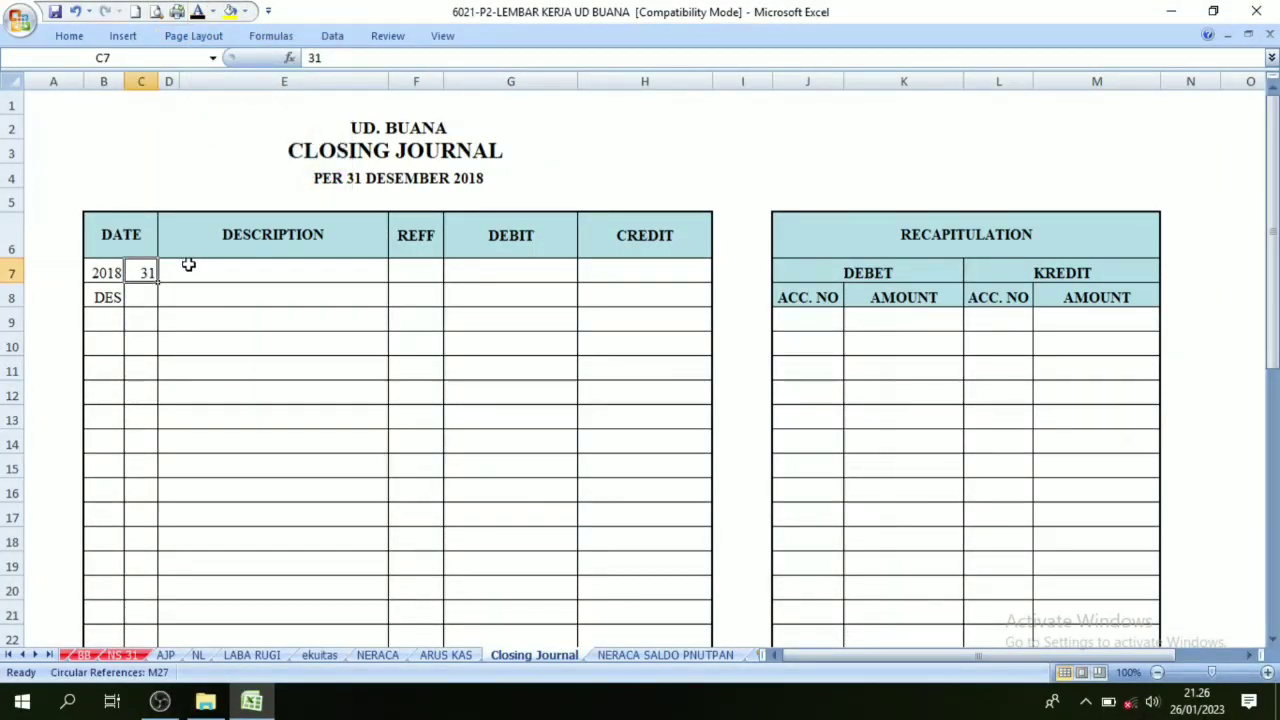
# Step: Colour the Sales and Interest Revenue descriptions in D7:D8 of the Closing Journal black
pyautogui.click(176, 273)
pyautogui.moveTo(176, 273); pyautogui.dragTo(177, 290)
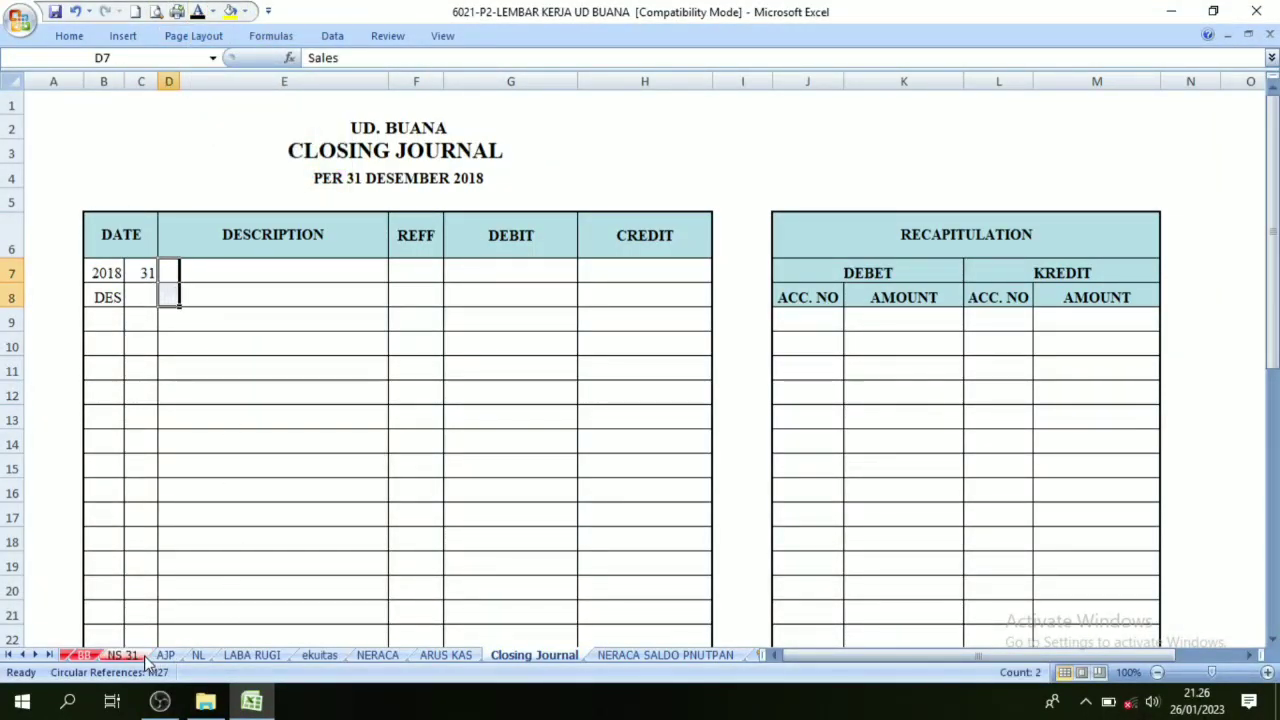
pyautogui.click(199, 655)
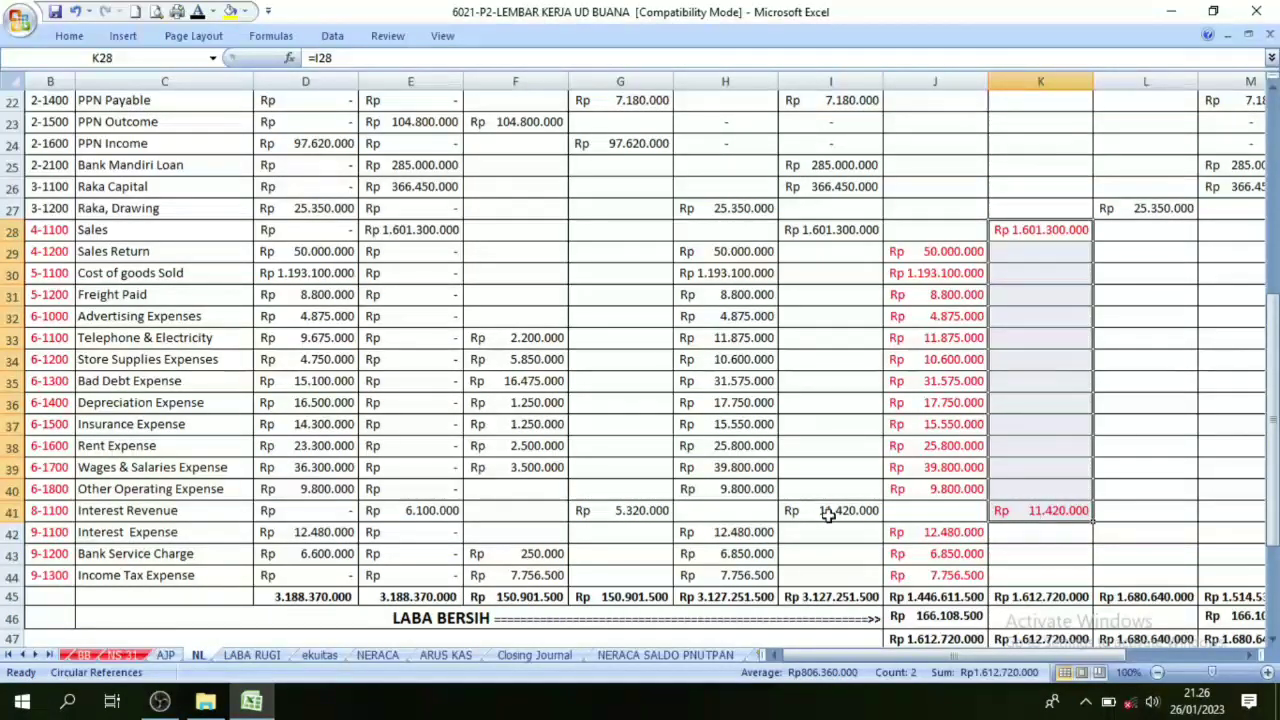
pyautogui.click(535, 655)
pyautogui.click(197, 12)
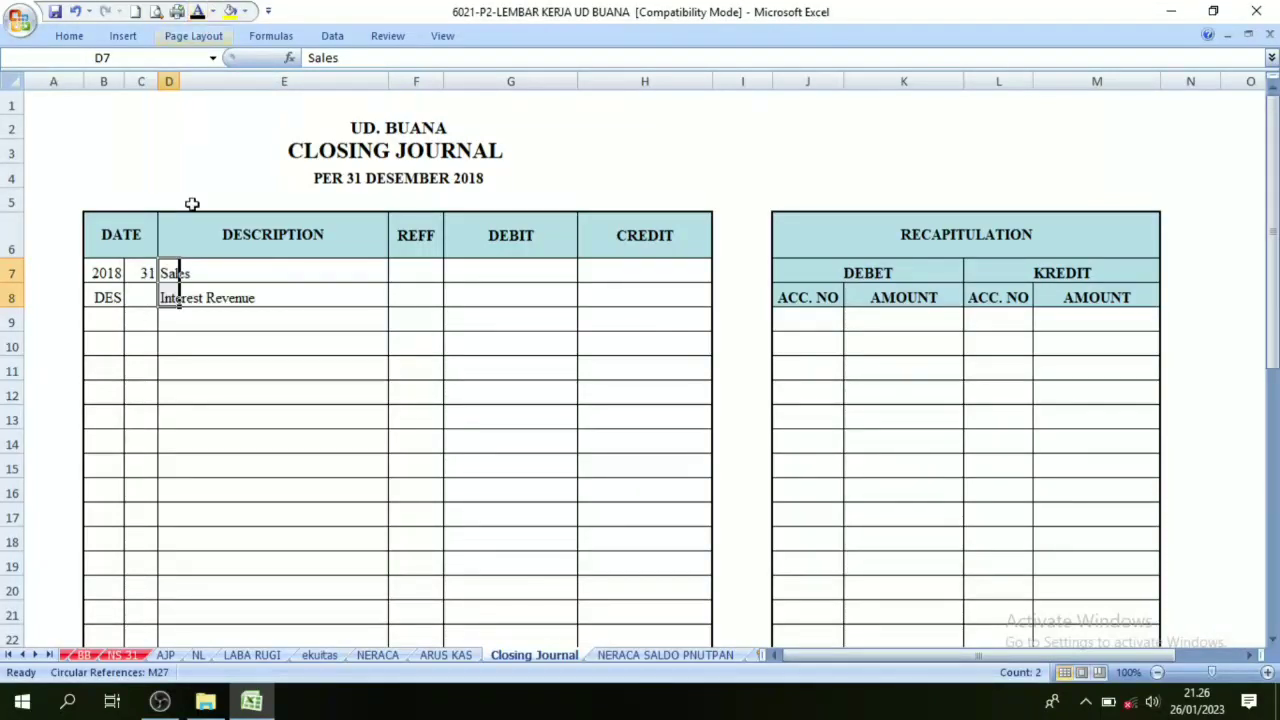
# Step: Colour the Income Summary description in E9 and the REFF account codes in F7:F9 black
pyautogui.click(223, 320)
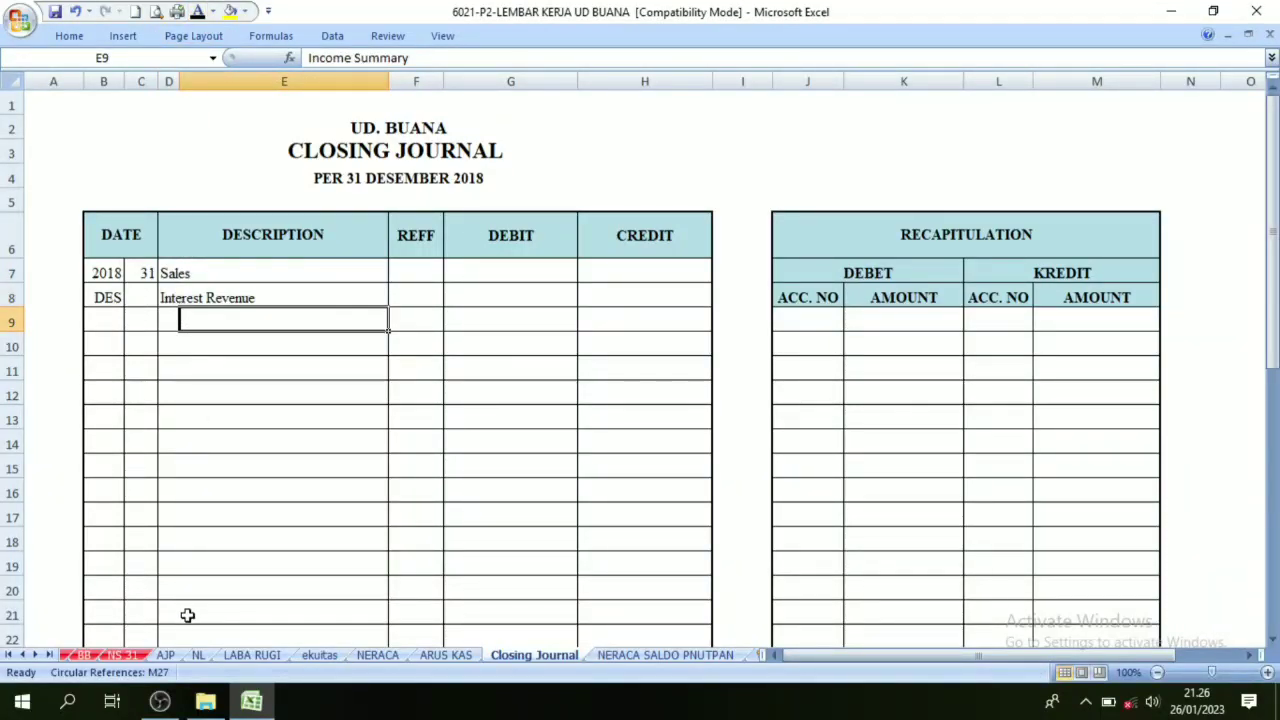
pyautogui.moveTo(177, 272); pyautogui.dragTo(178, 290)
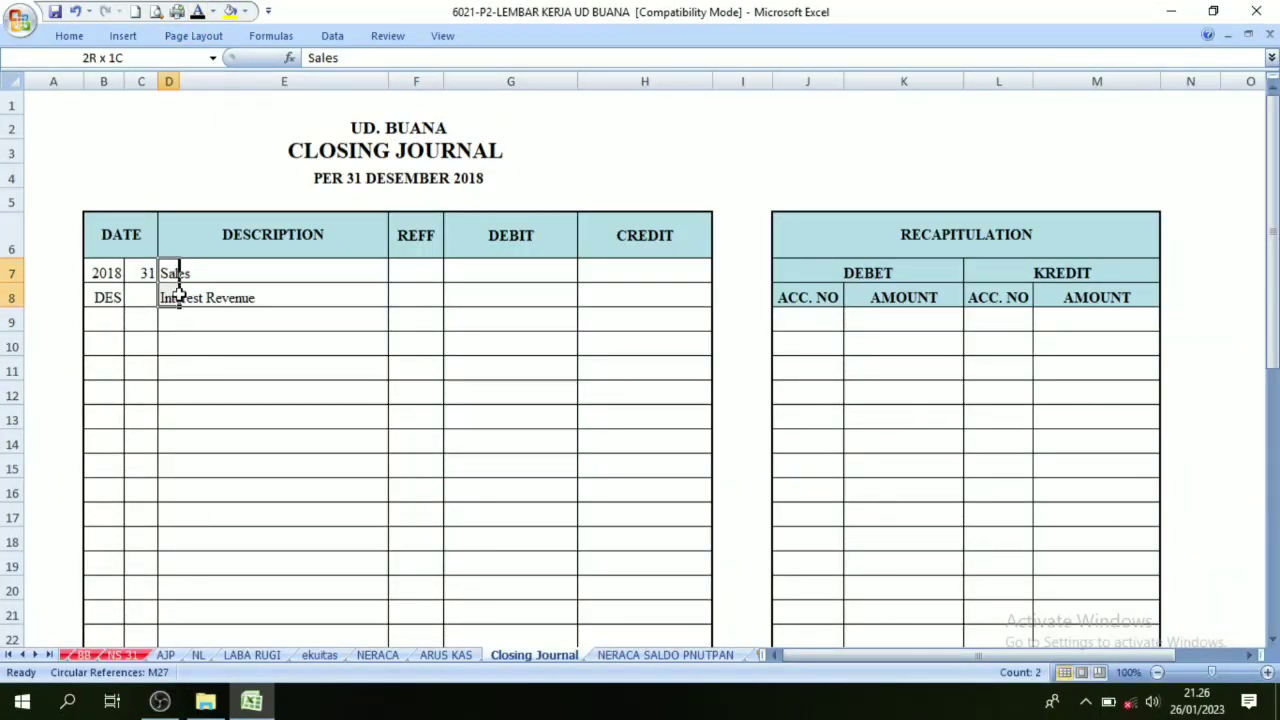
pyautogui.click(218, 318)
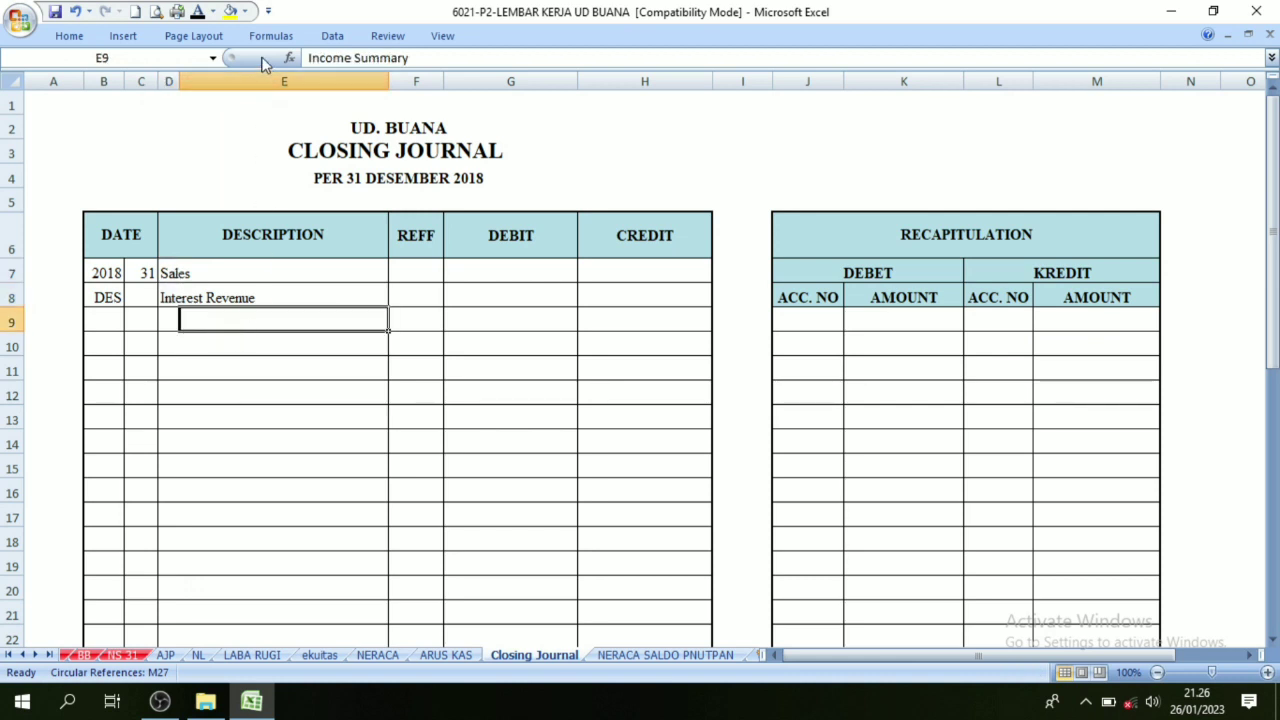
pyautogui.click(198, 12)
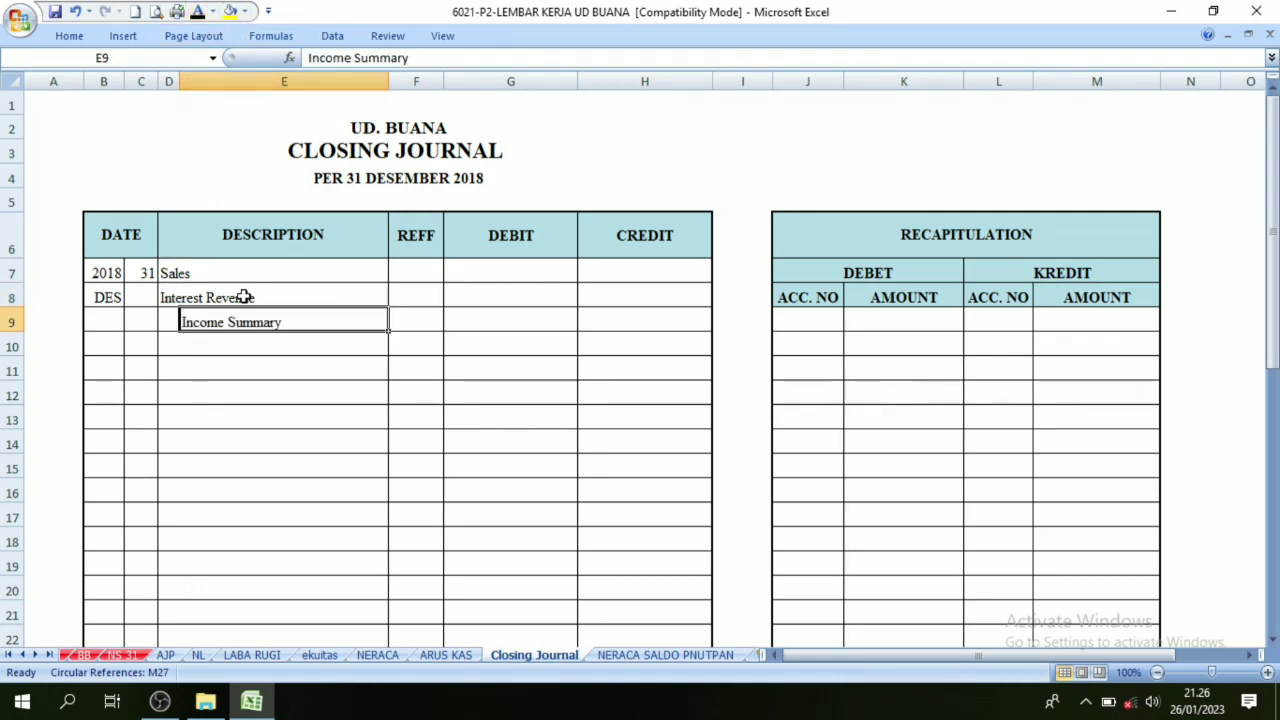
pyautogui.moveTo(417, 272); pyautogui.dragTo(420, 320)
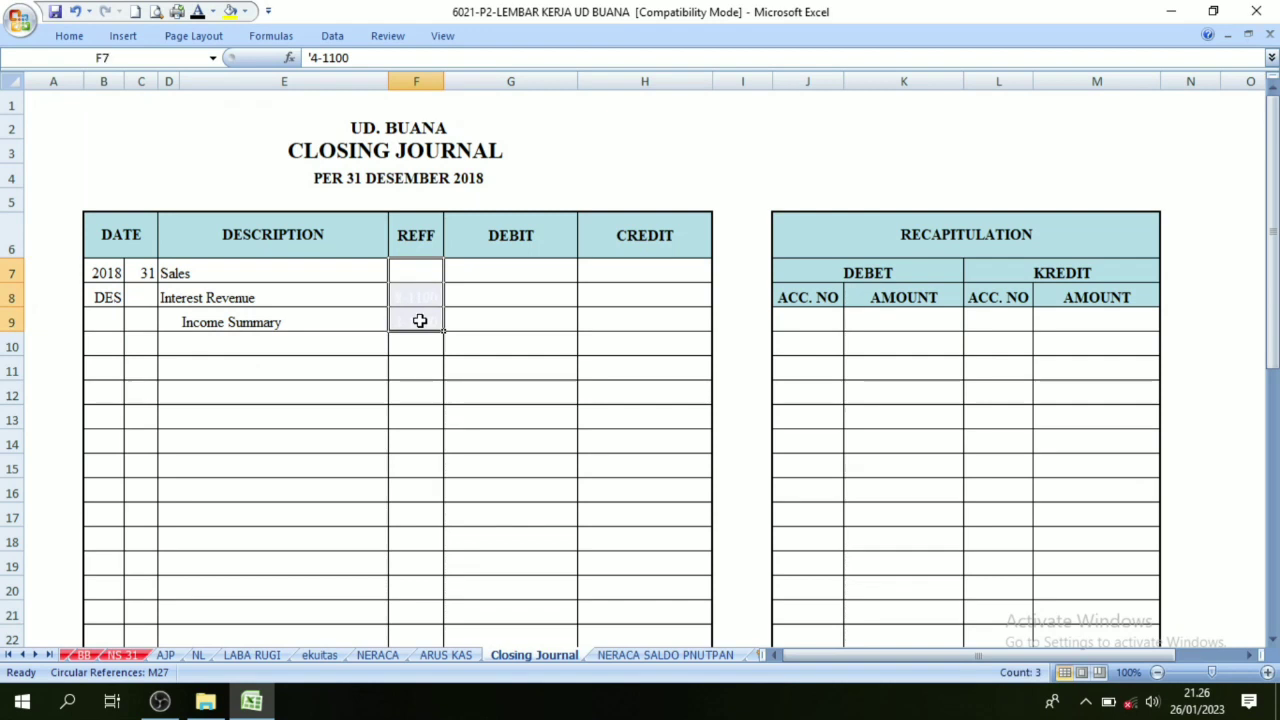
pyautogui.click(199, 12)
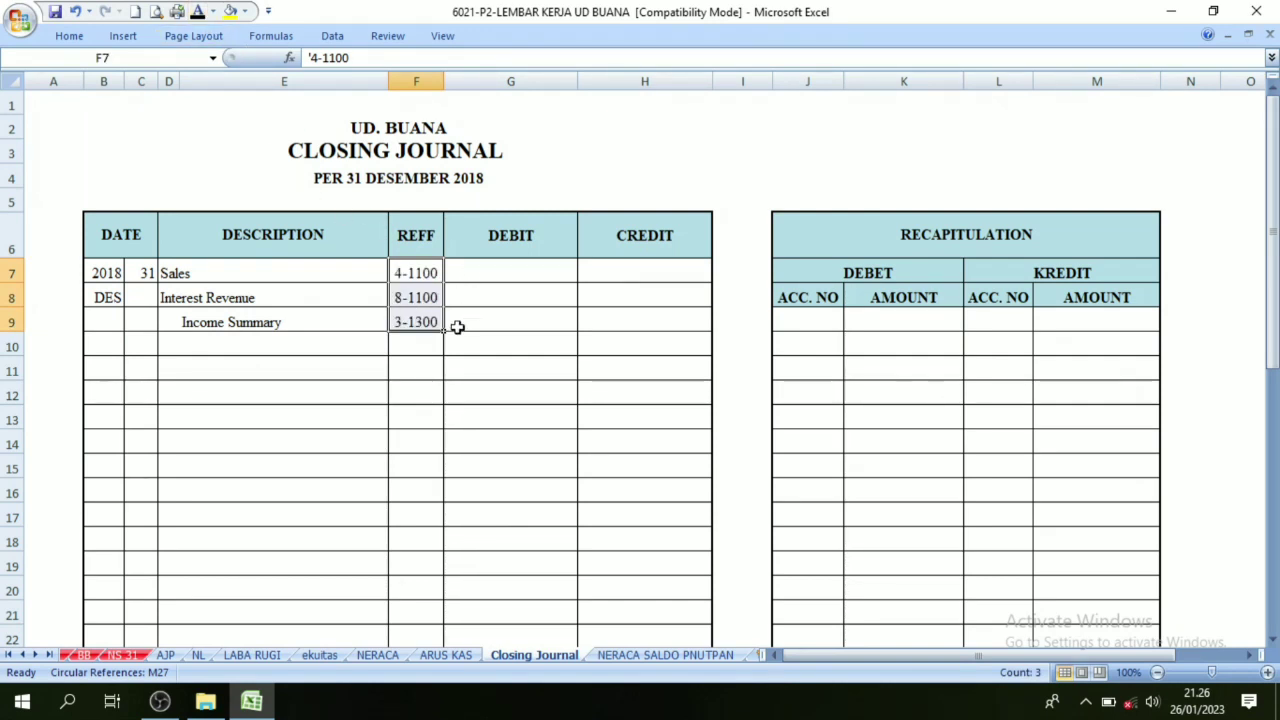
# Step: Check the Sales and Interest Revenue credit amounts on NL and colour the matching Closing Journal debit amounts in G7:G8 black
pyautogui.click(554, 277)
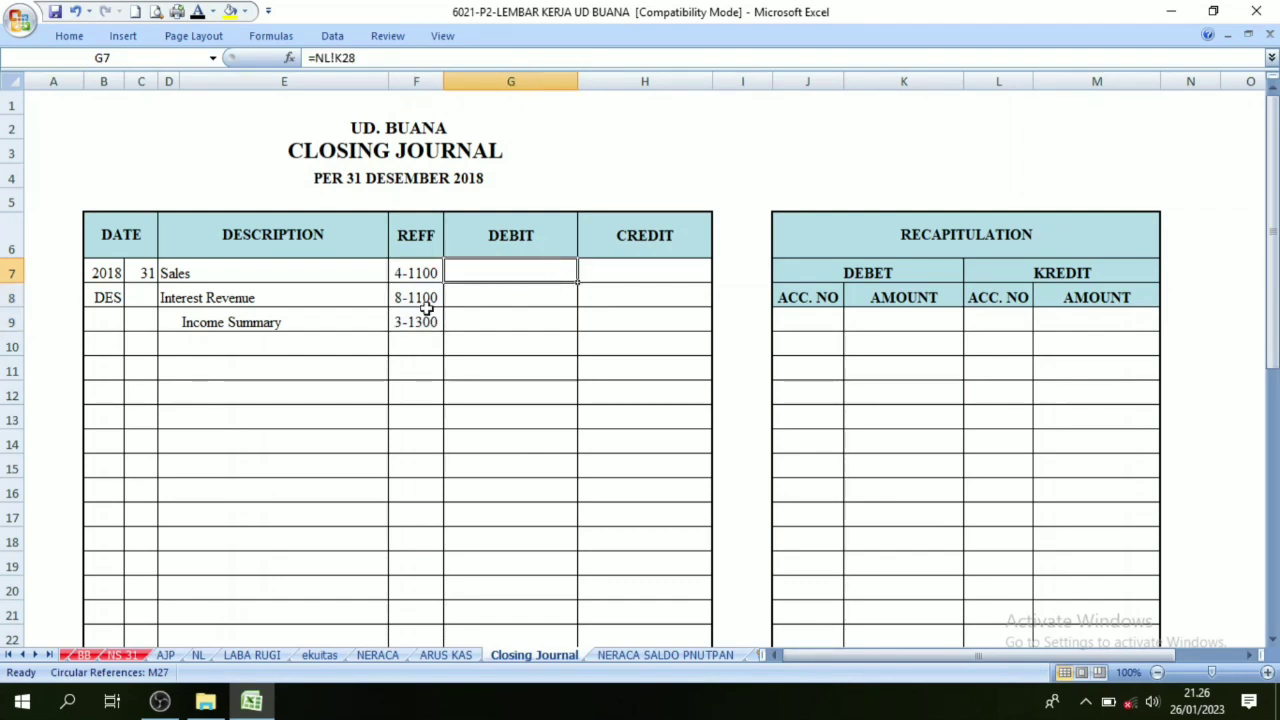
pyautogui.click(180, 272)
pyautogui.hotkey('ctrl', '[')
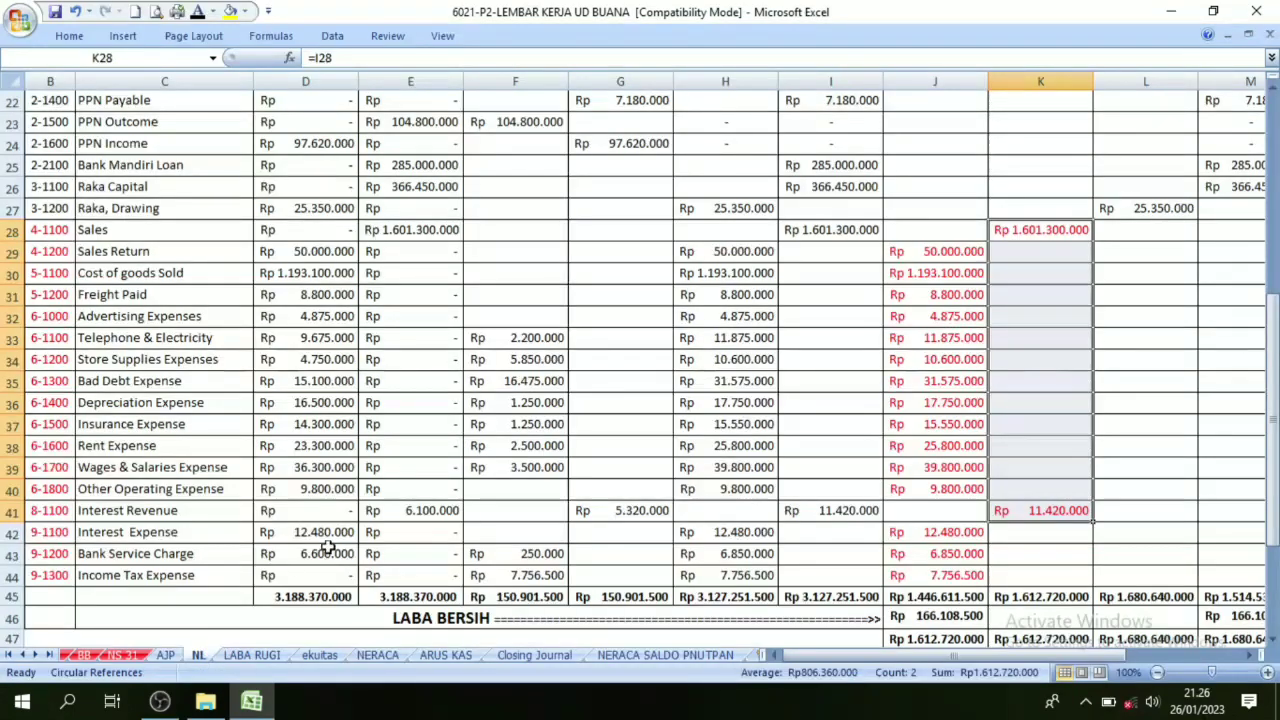
pyautogui.click(150, 236)
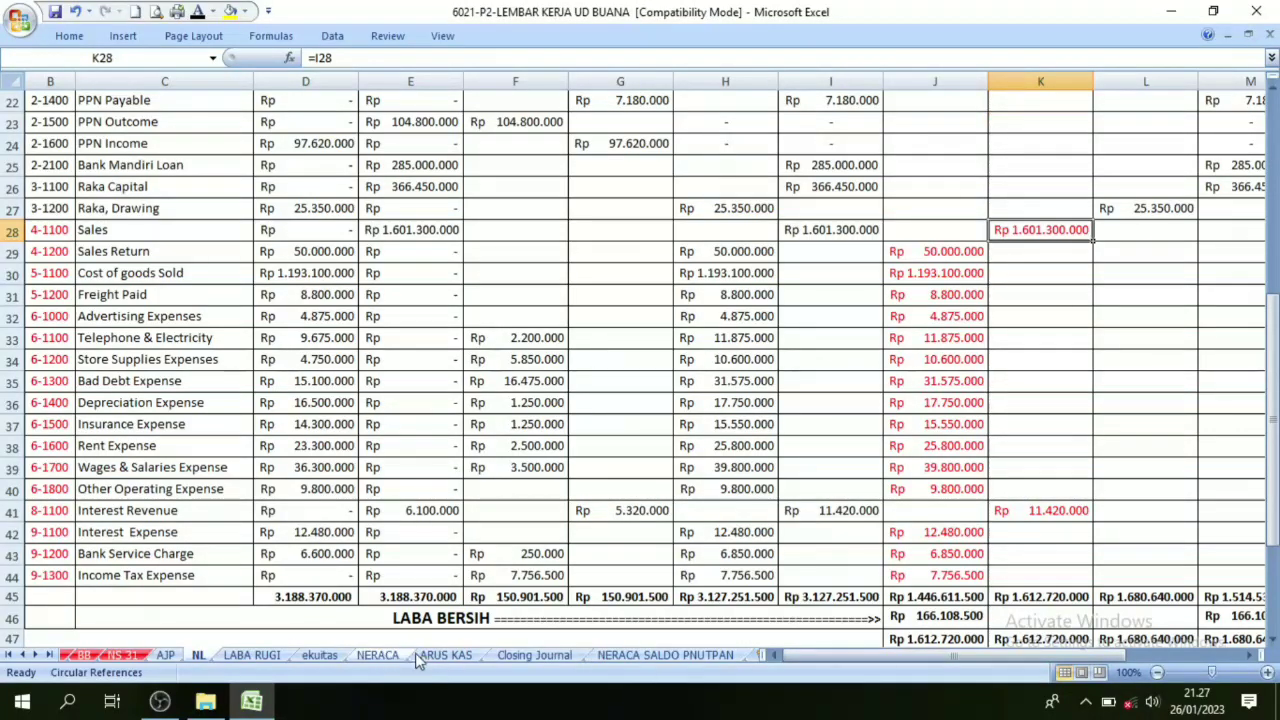
pyautogui.click(1039, 511)
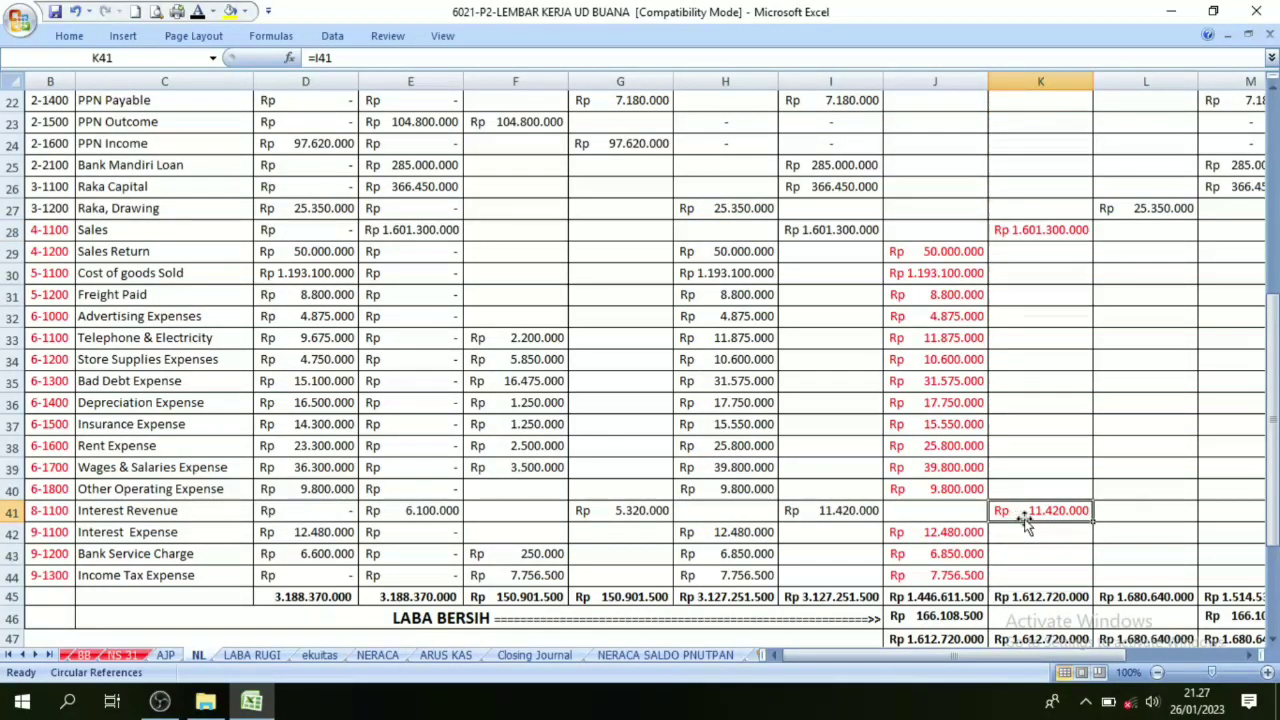
pyautogui.click(526, 652)
pyautogui.moveTo(511, 283); pyautogui.dragTo(513, 295)
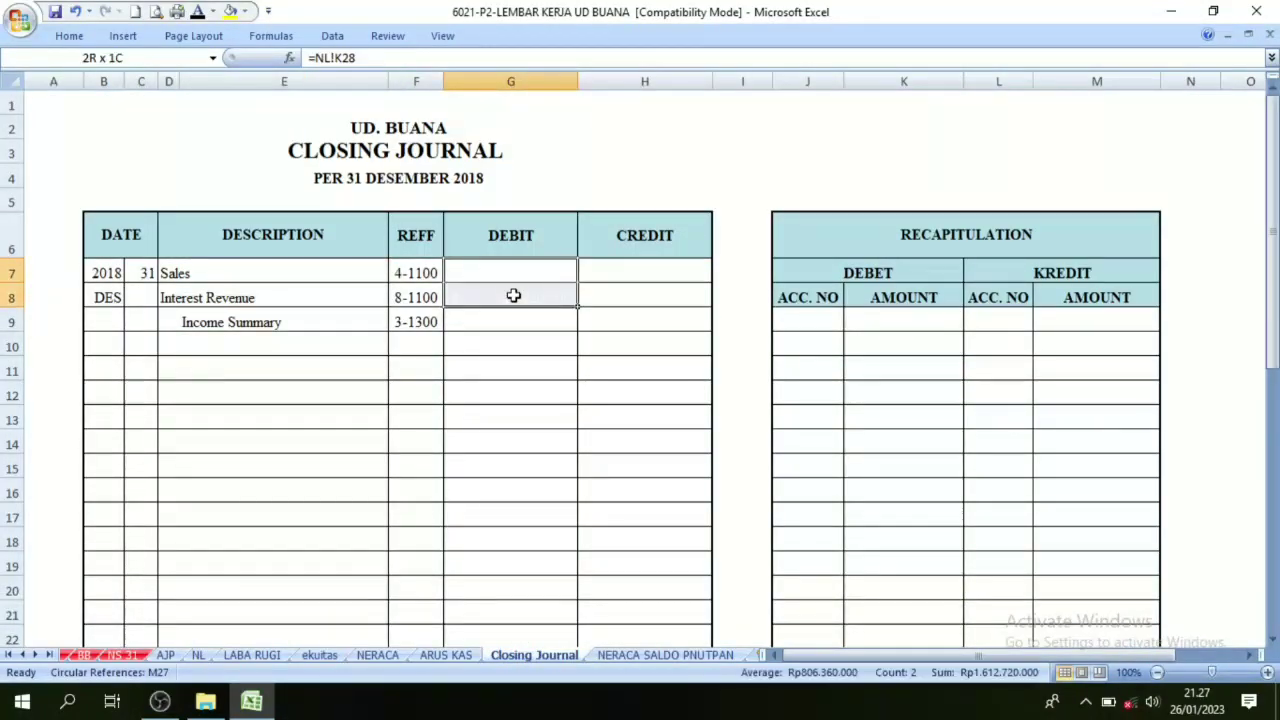
# Step: Colour the Income Summary credit total in H9, the sum of G7:G8, black
pyautogui.click(238, 330)
pyautogui.click(676, 315)
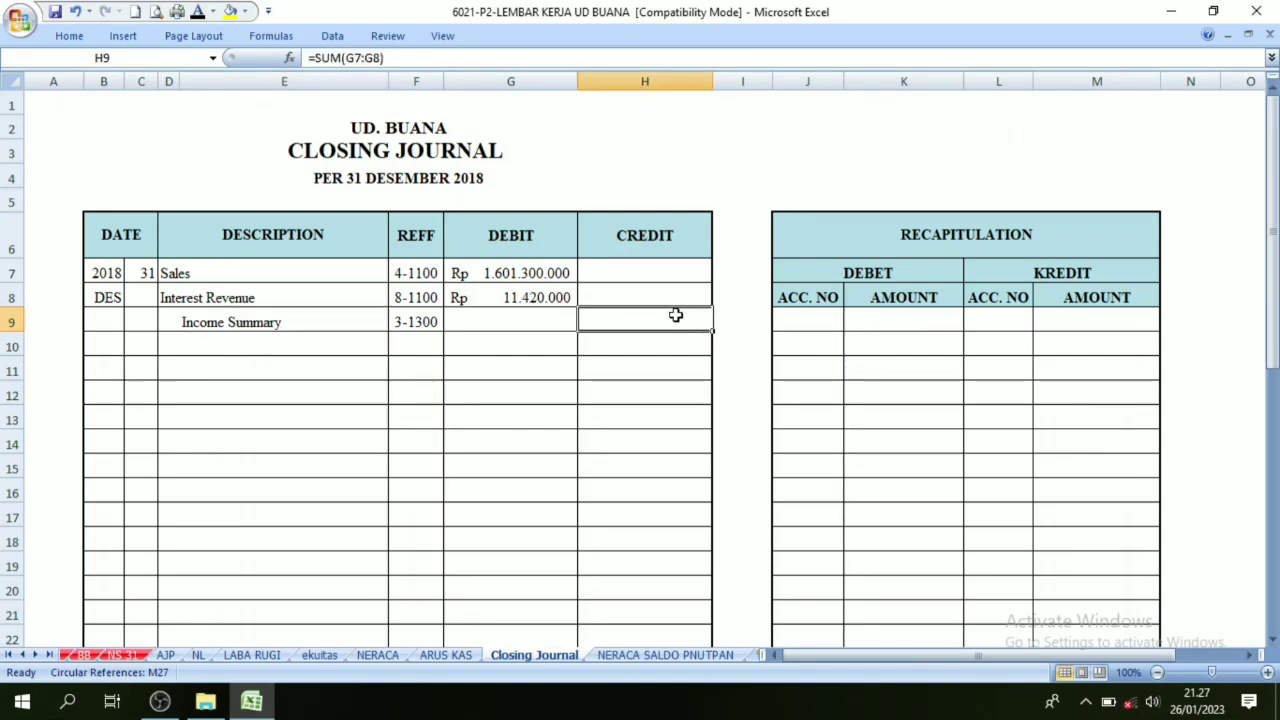
pyautogui.moveTo(513, 271); pyautogui.dragTo(514, 290)
pyautogui.click(641, 329)
# Step: Check the Sales and Interest Revenue closing entry against the NL worksheet, then return to the Closing Journal
pyautogui.click(568, 297)
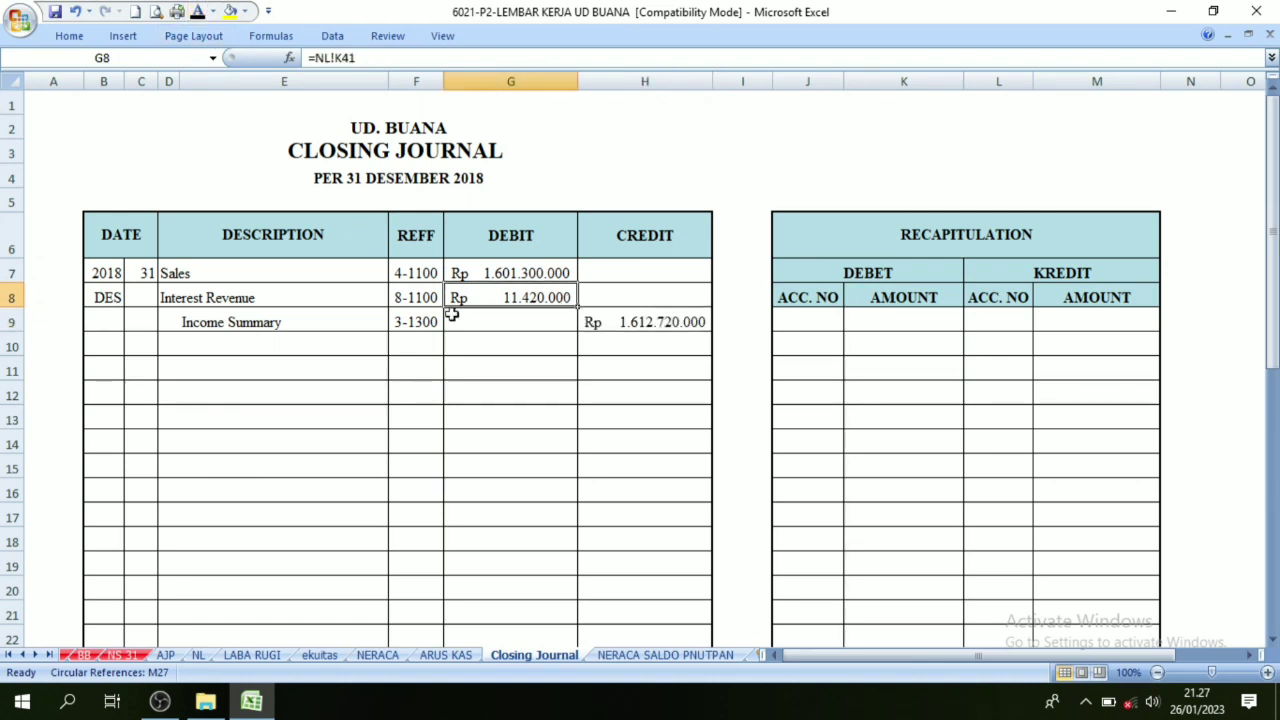
pyautogui.click(174, 278)
pyautogui.click(170, 298)
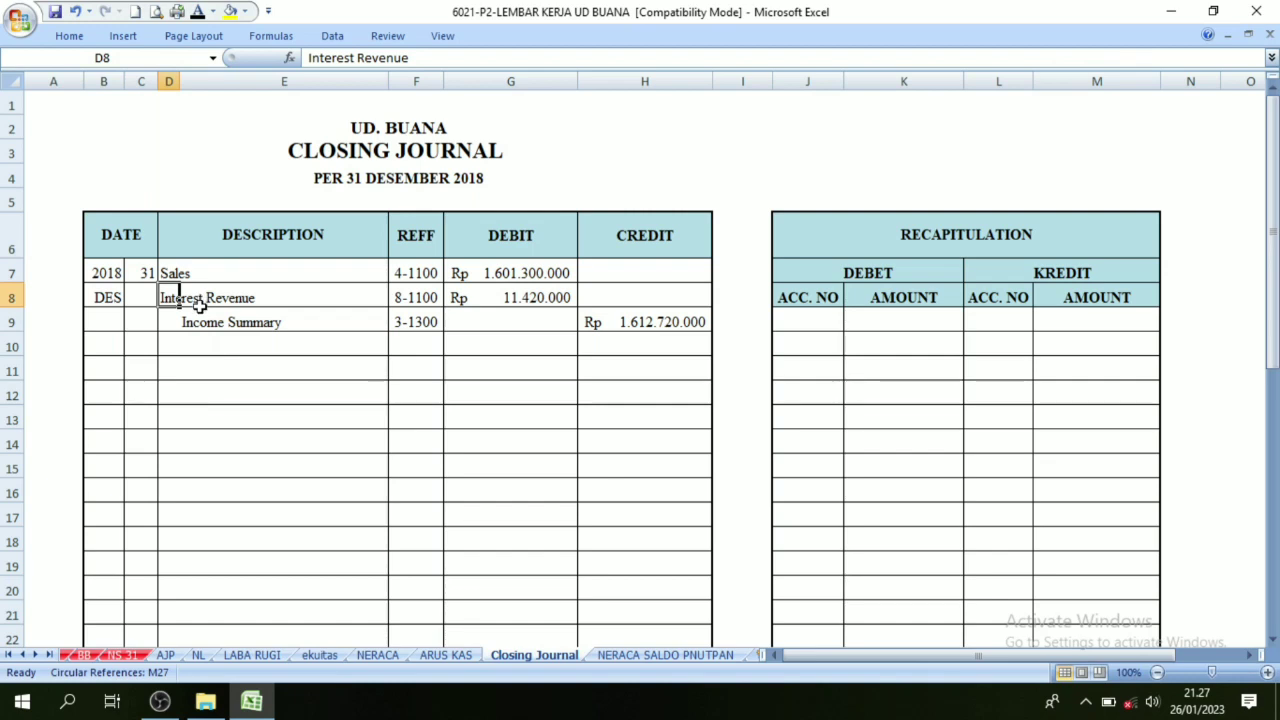
pyautogui.click(198, 655)
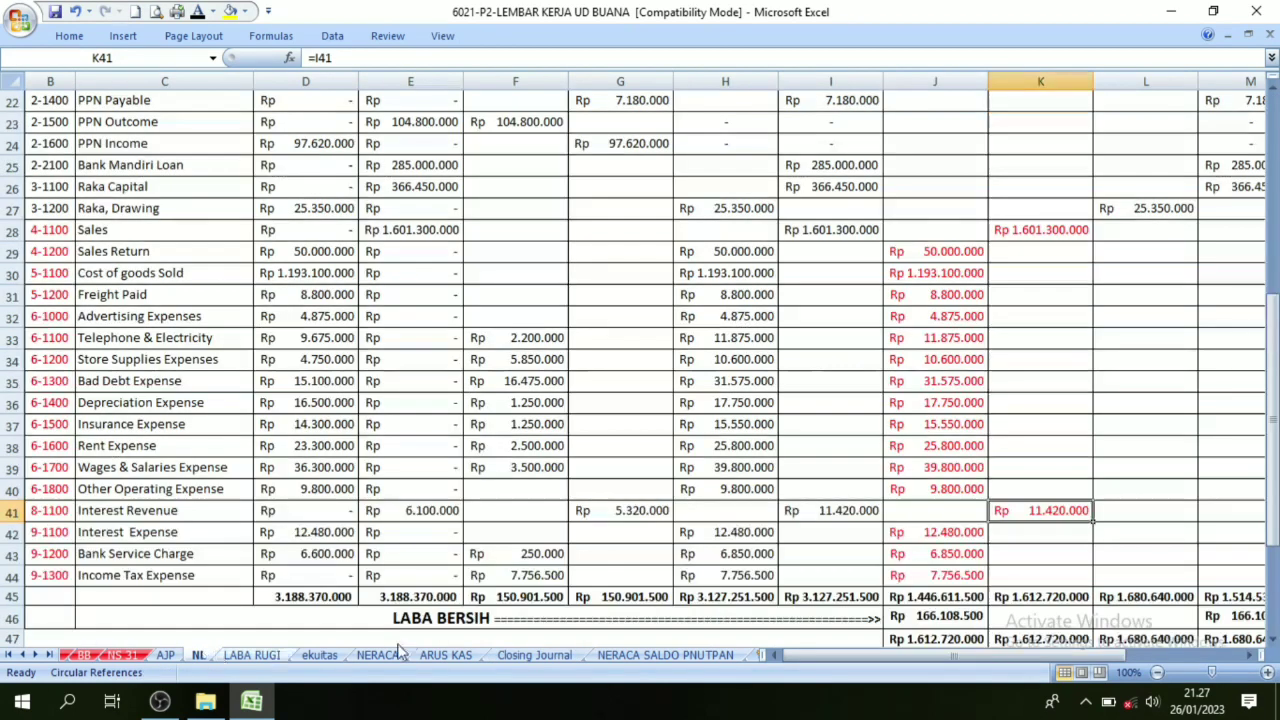
pyautogui.scroll(2, 1044, 300)
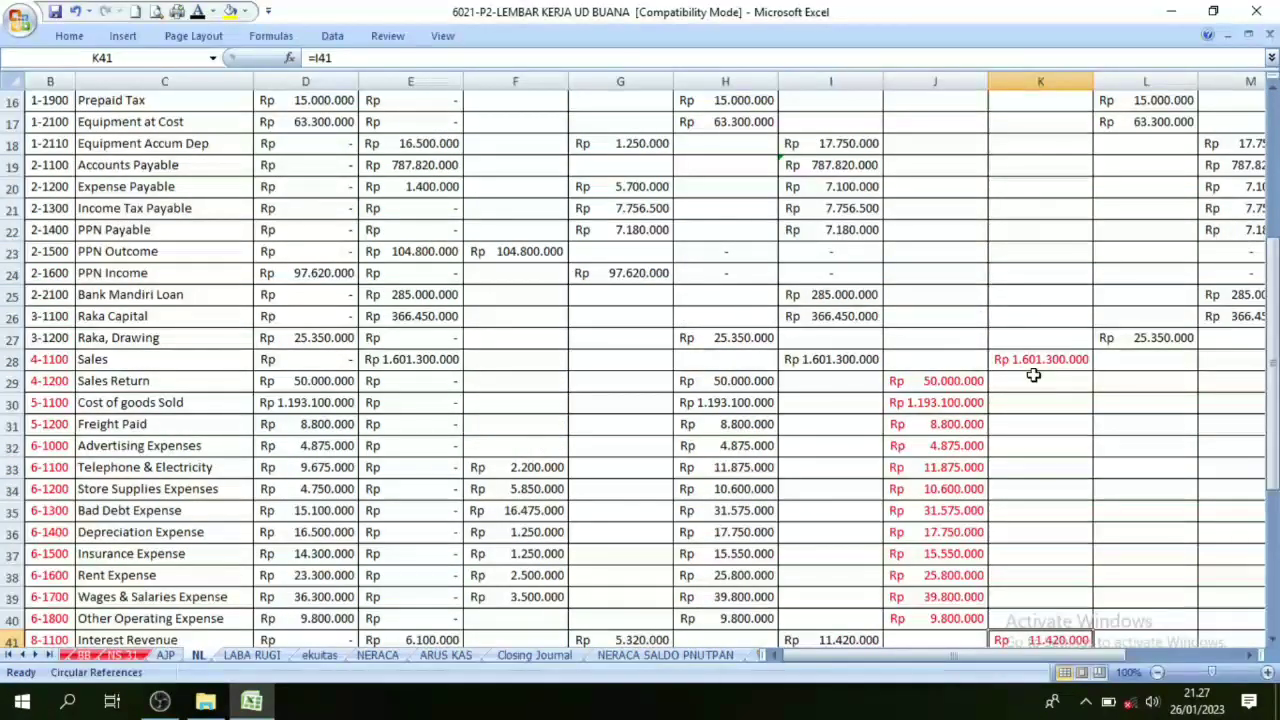
pyautogui.click(534, 655)
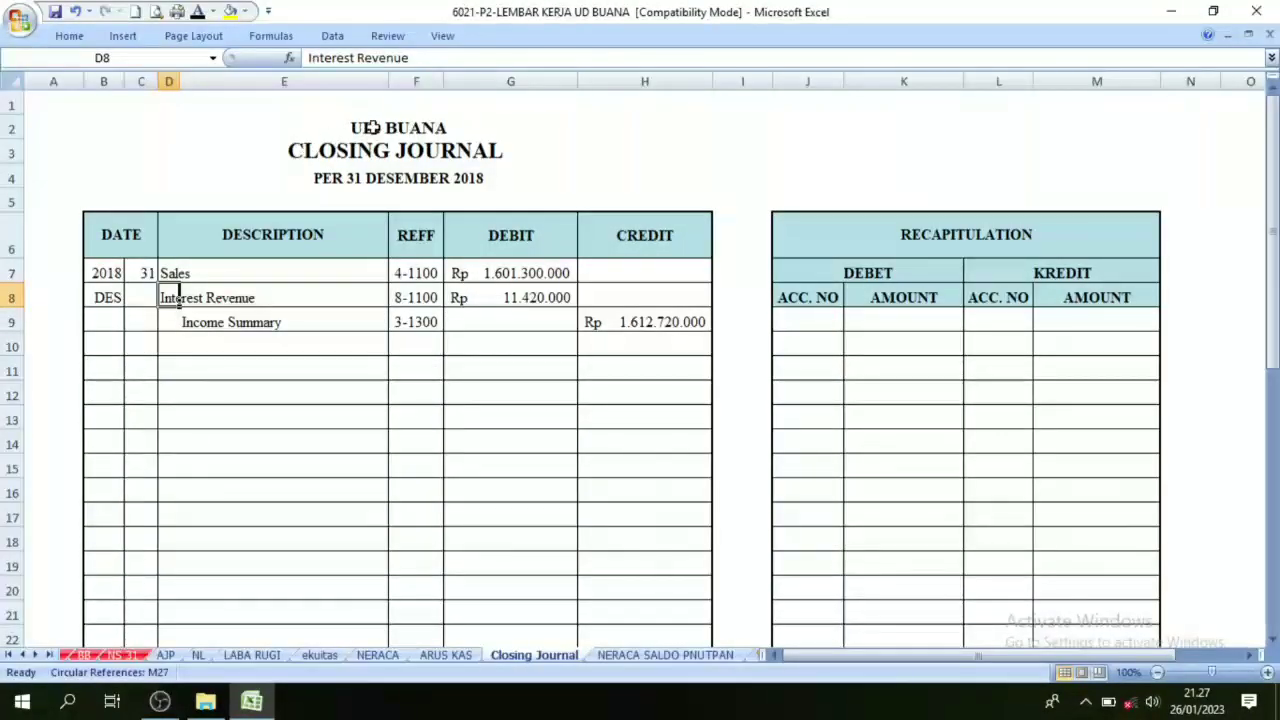
# Step: Check the Sales and Interest Revenue credit amounts in K28:K41 on NL, then return to the Closing Journal
pyautogui.click(340, 146)
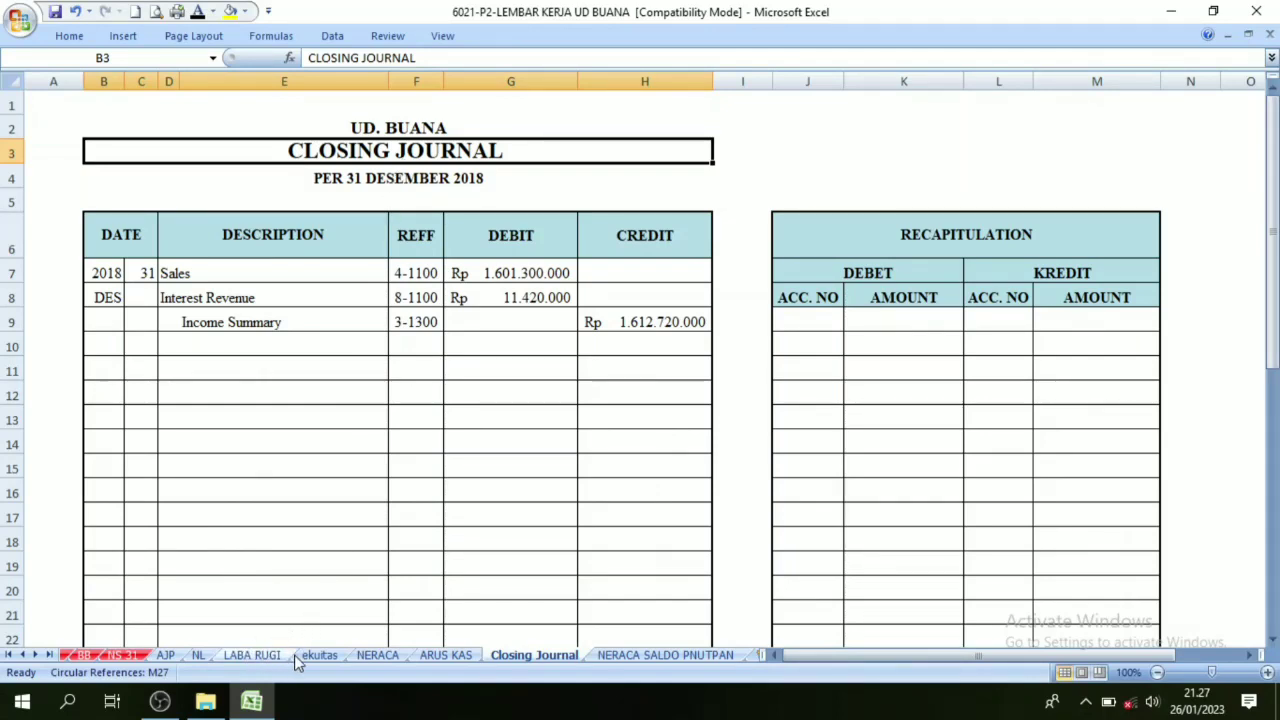
pyautogui.click(198, 655)
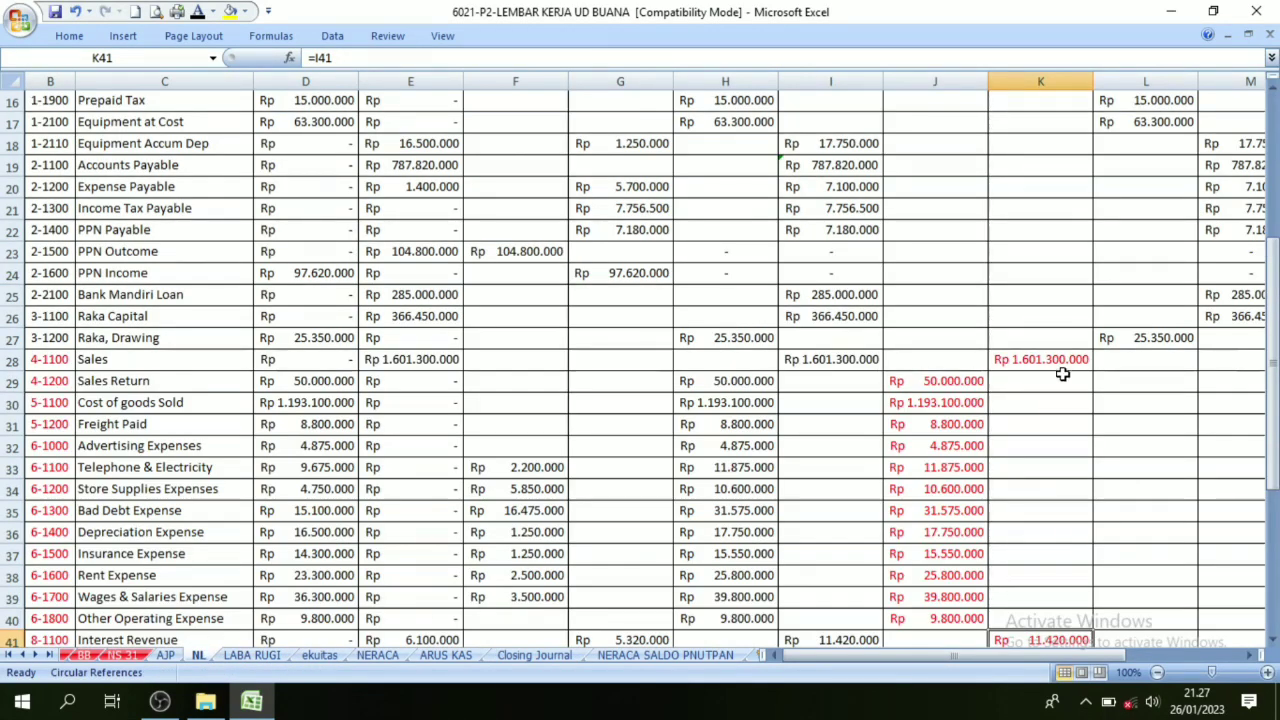
pyautogui.scroll(4, 1030, 345)
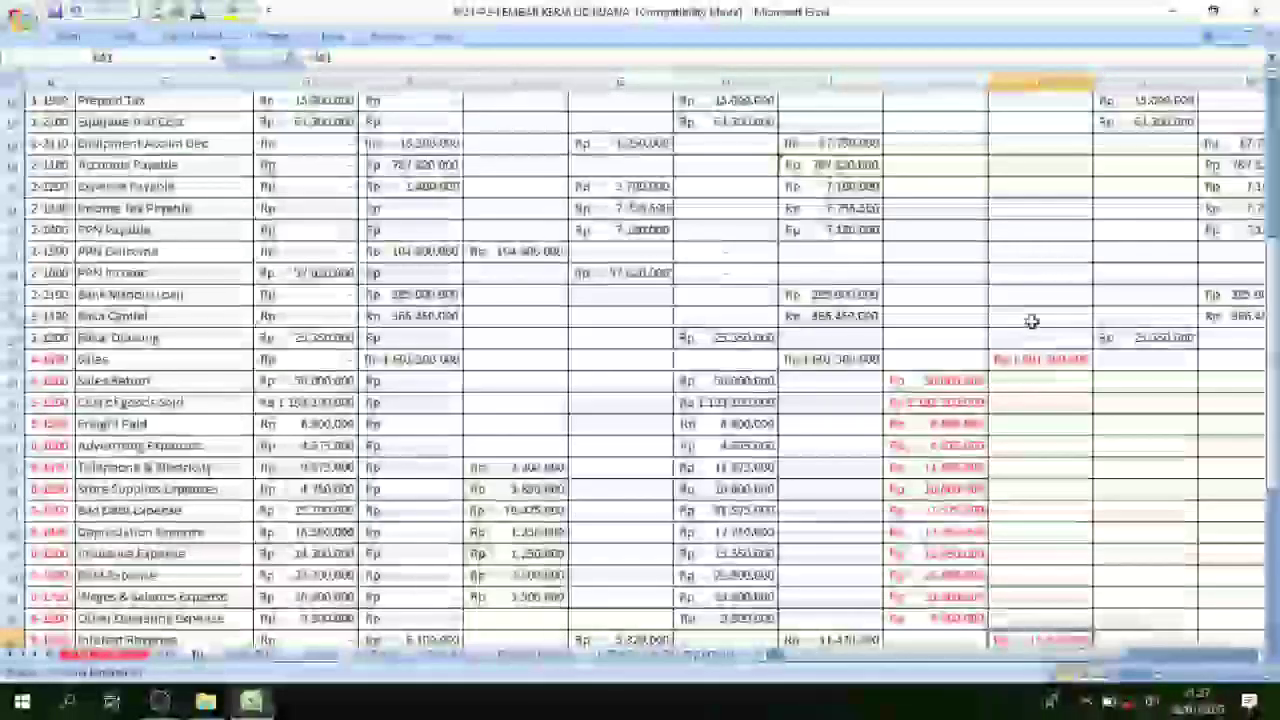
pyautogui.moveTo(1037, 358); pyautogui.dragTo(1035, 618)
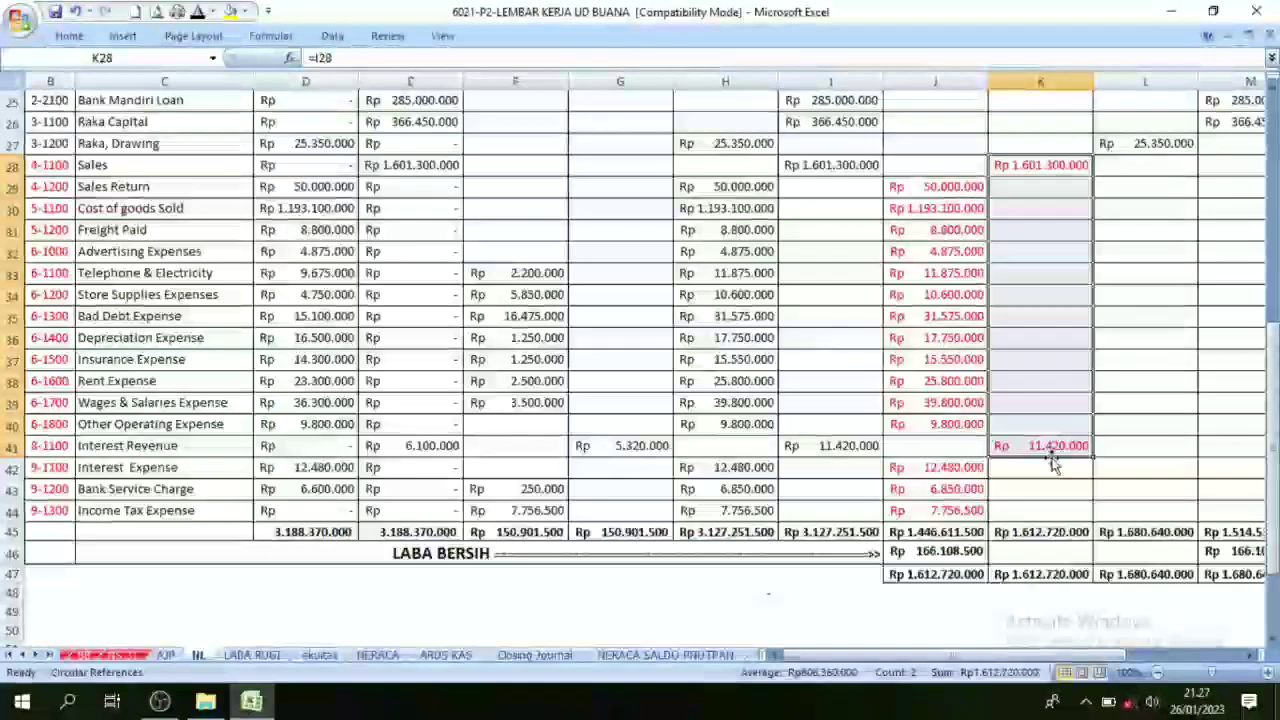
pyautogui.moveTo(1051, 457); pyautogui.dragTo(1027, 436)
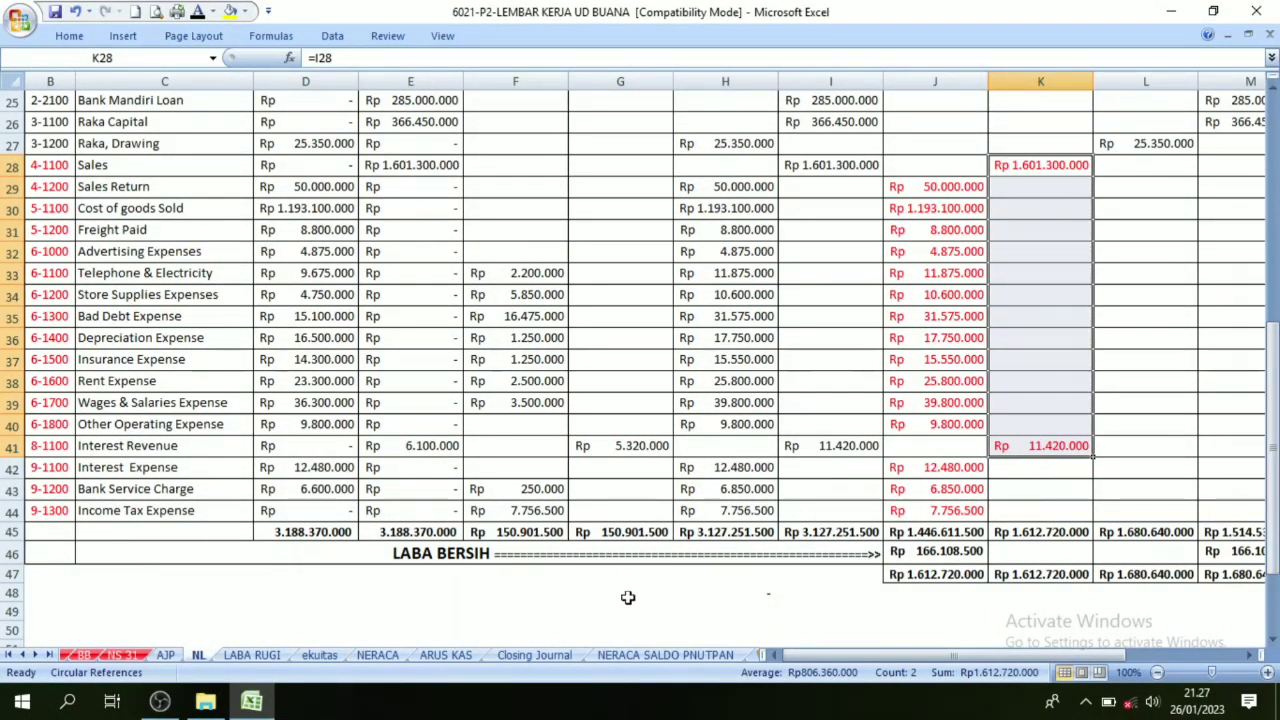
pyautogui.click(535, 654)
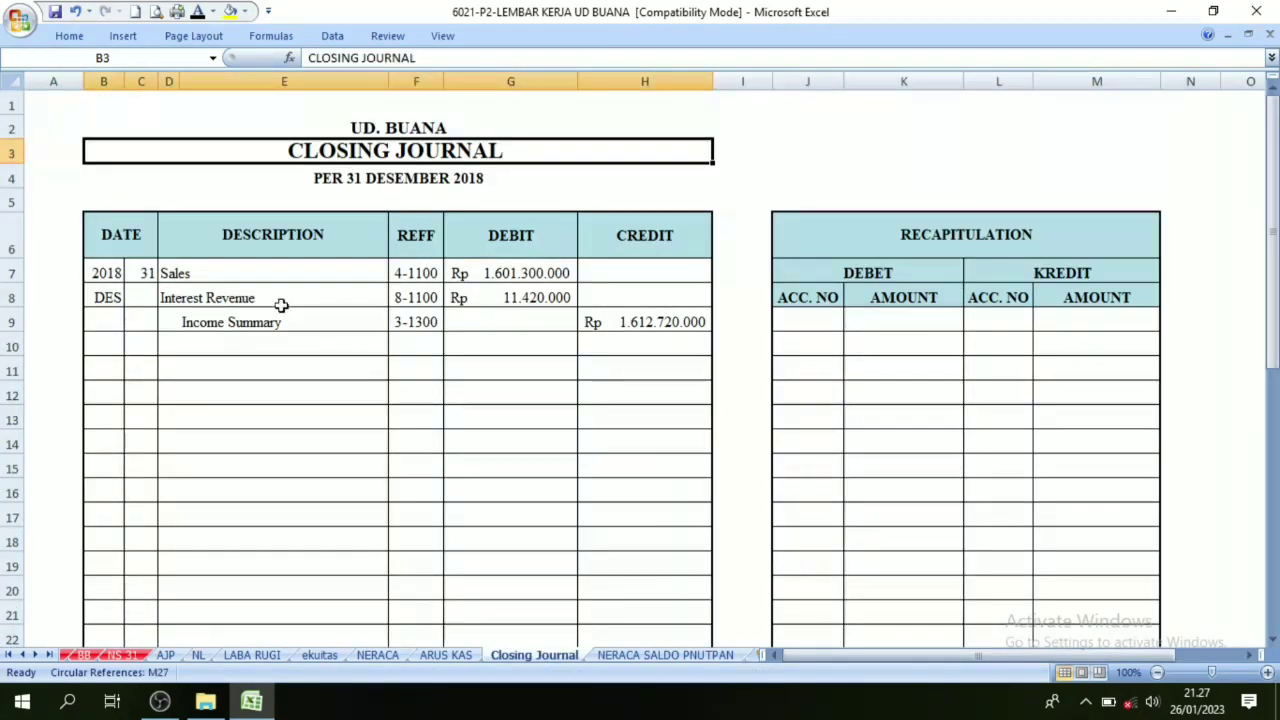
# Step: Review the Sales, Interest Revenue and Income Summary descriptions in rows 7 to 9 of the revenue closing entry
pyautogui.moveTo(167, 273); pyautogui.dragTo(177, 300)
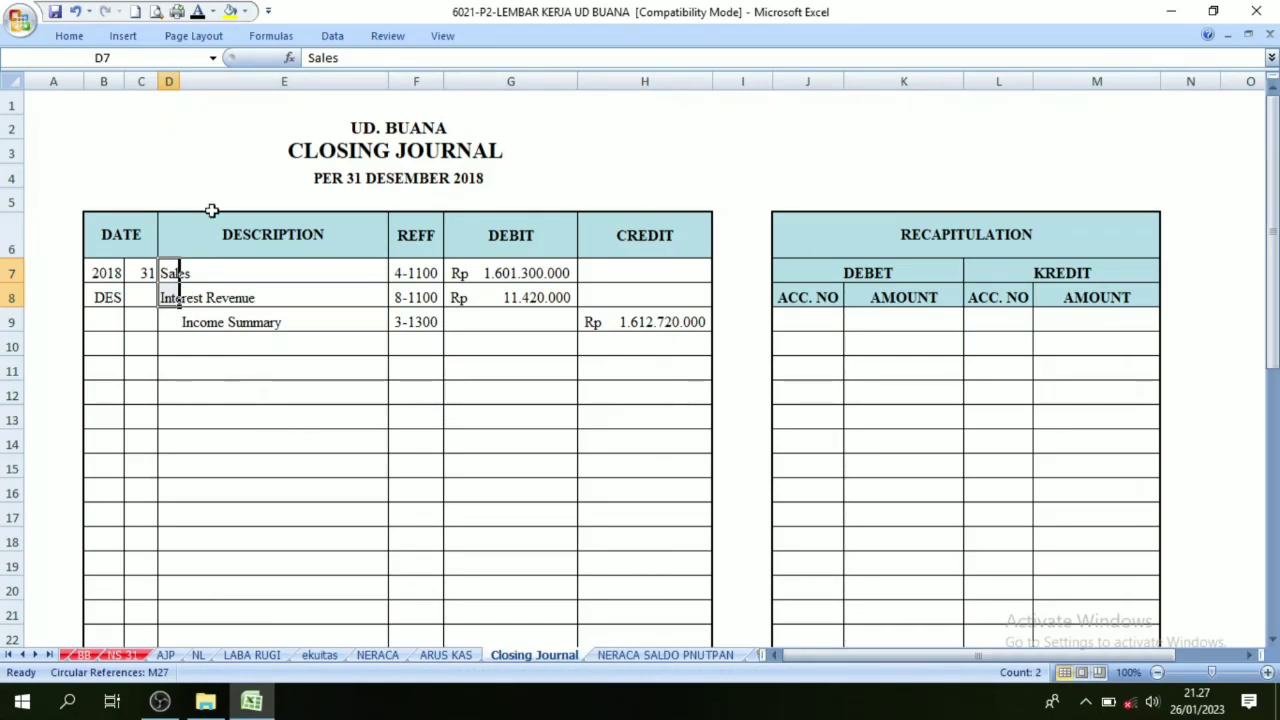
pyautogui.click(327, 150)
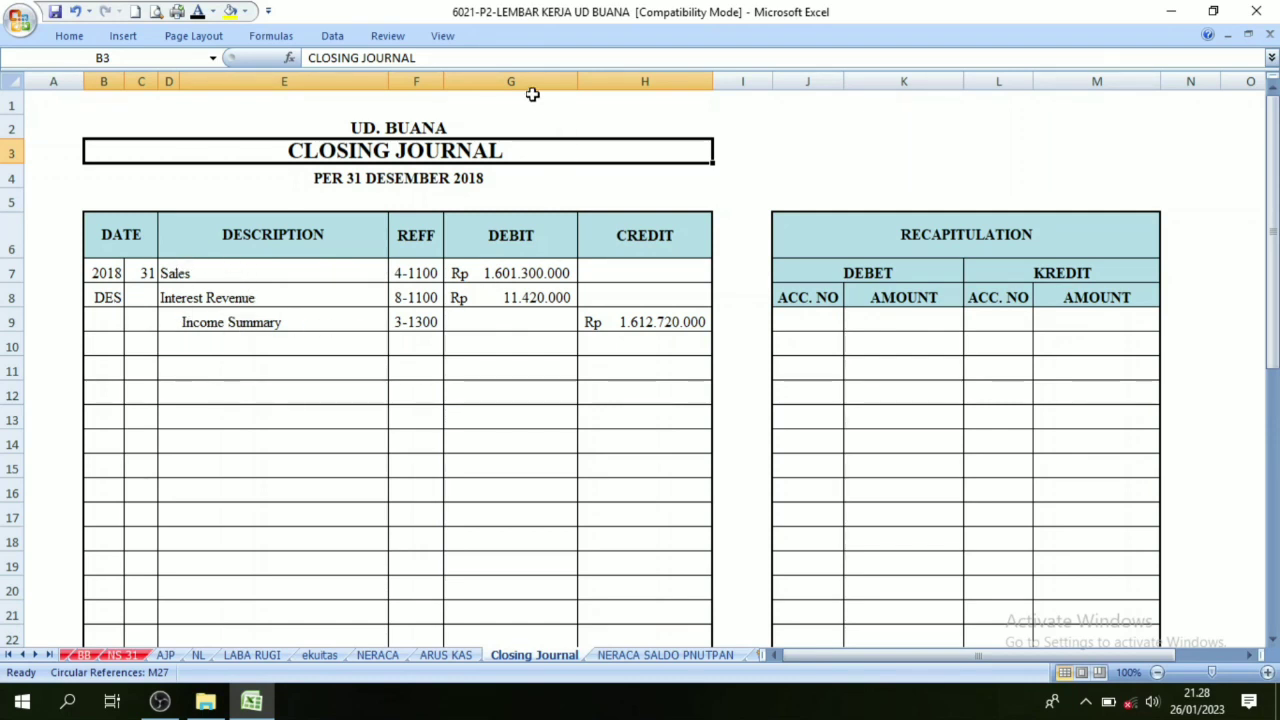
pyautogui.click(175, 299)
pyautogui.click(176, 278)
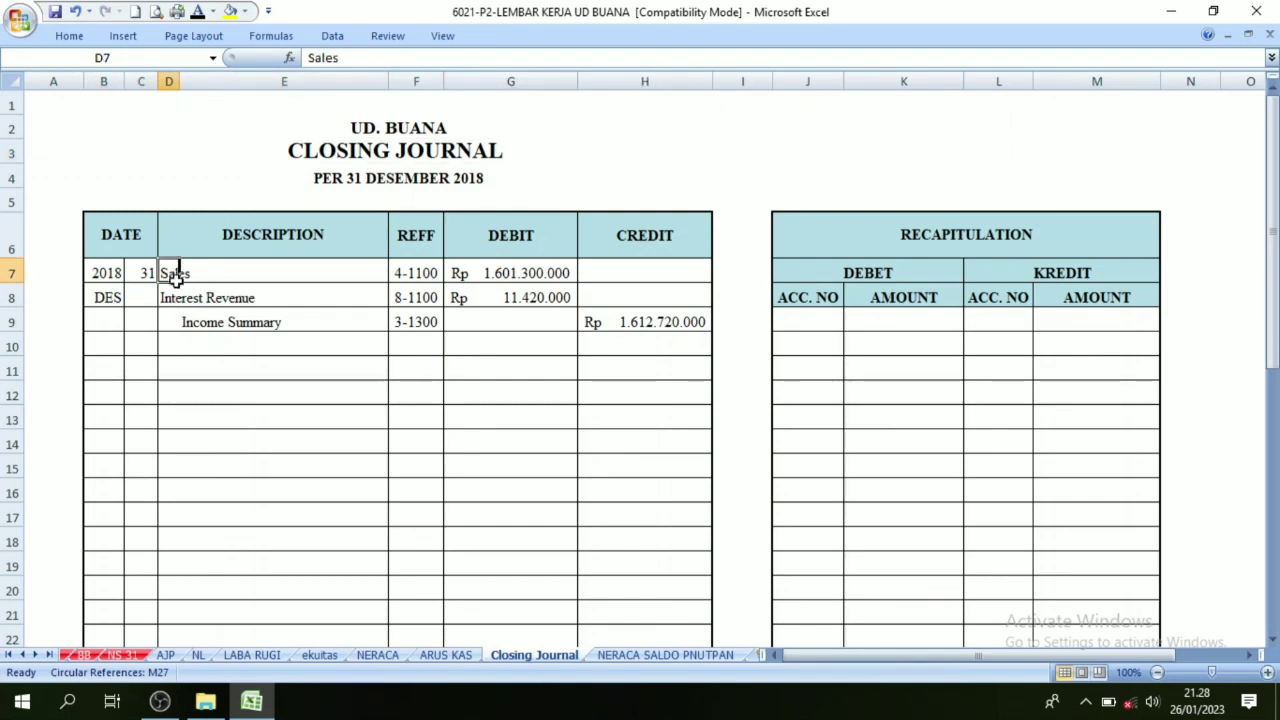
pyautogui.moveTo(175, 278); pyautogui.dragTo(176, 299)
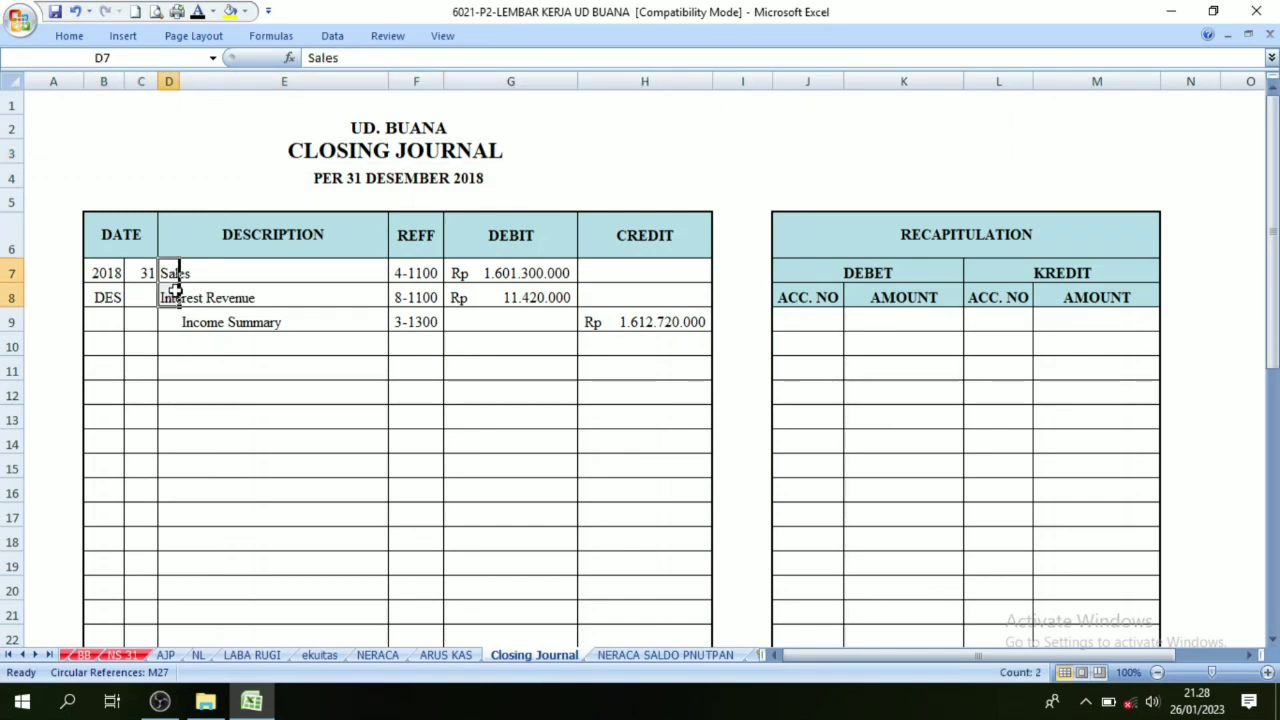
pyautogui.click(240, 319)
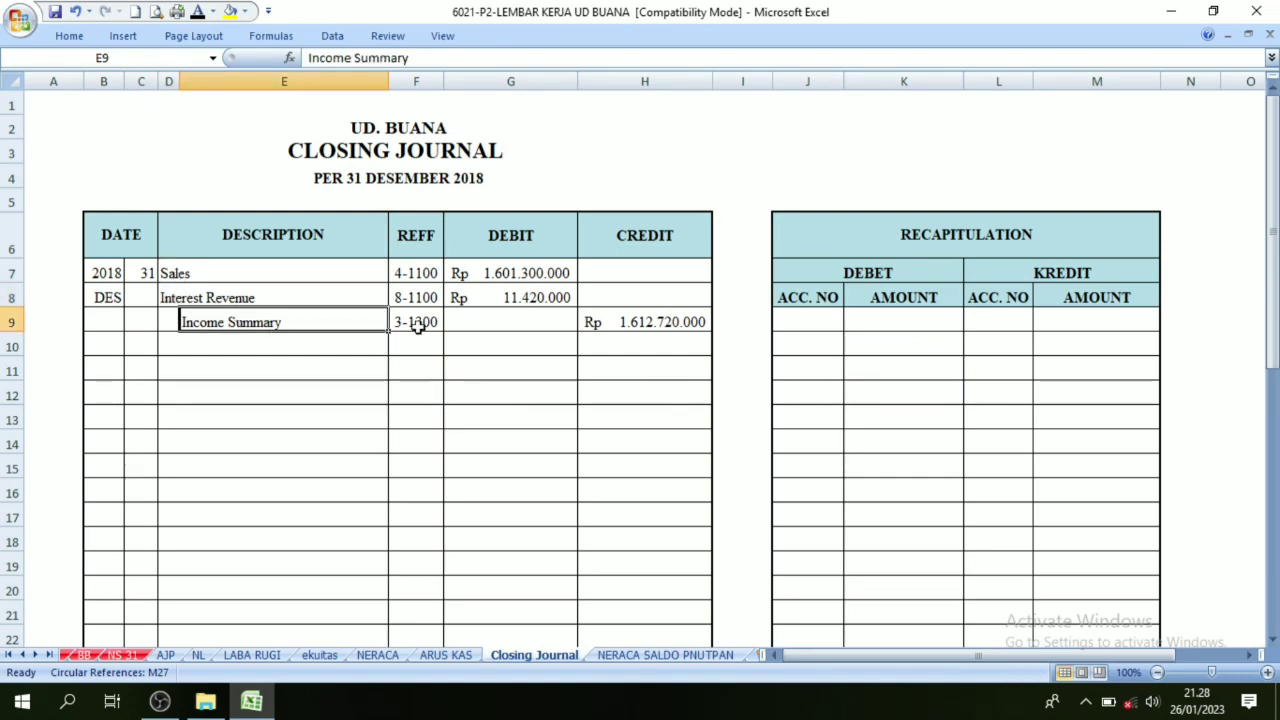
# Step: Examine the Laba Rugi debit amounts on NL, from Sales Return to Income Tax Expense in J29:J44, alongside the revenue credits
pyautogui.click(195, 655)
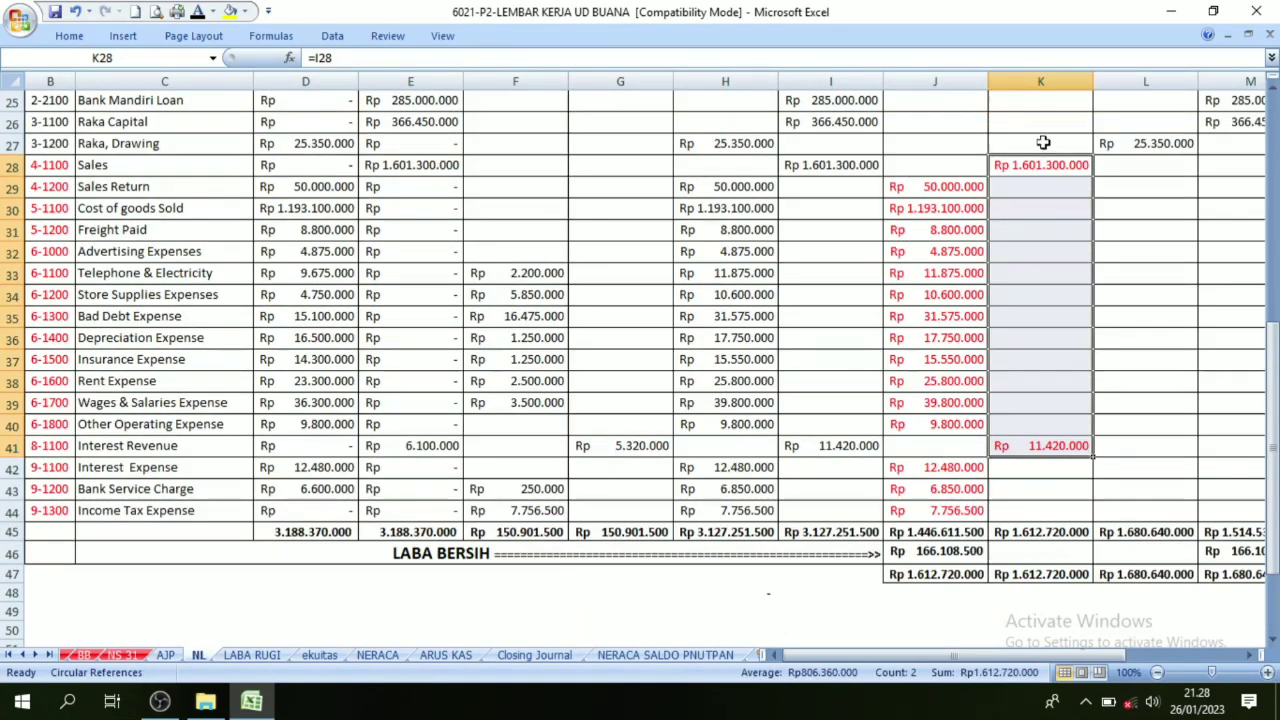
pyautogui.moveTo(1031, 162); pyautogui.dragTo(1029, 445)
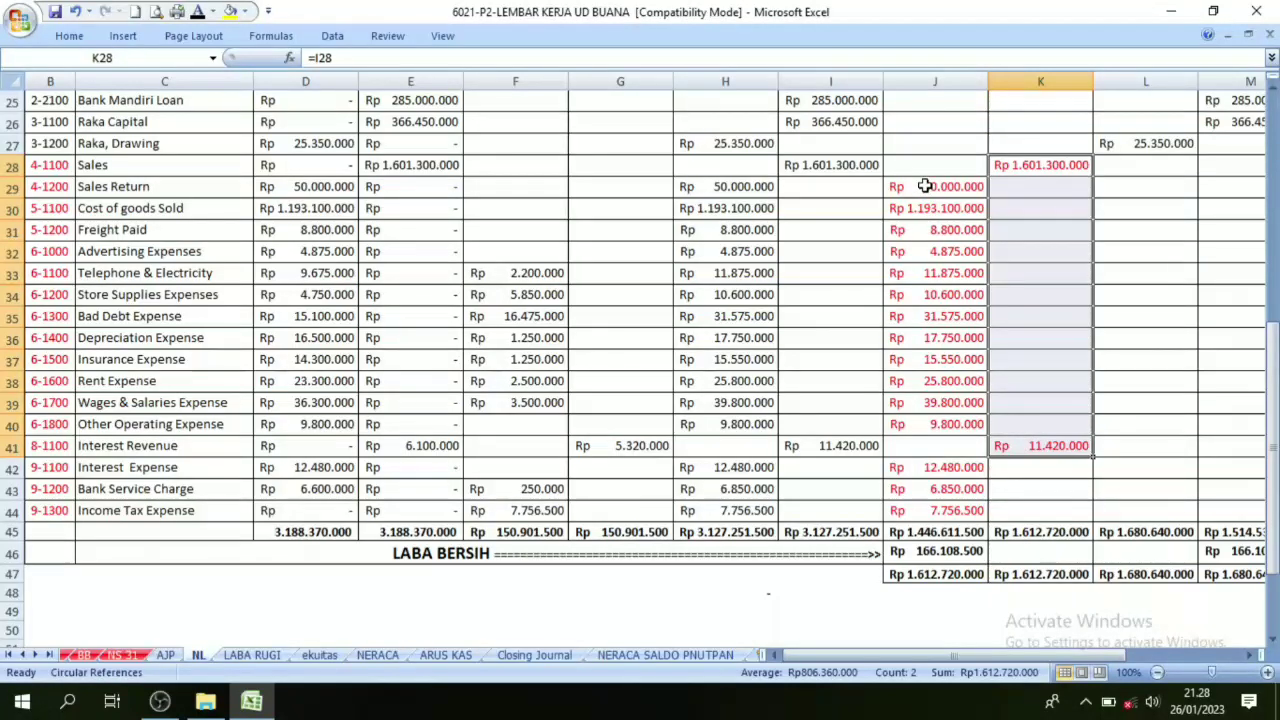
pyautogui.moveTo(926, 186); pyautogui.dragTo(930, 510)
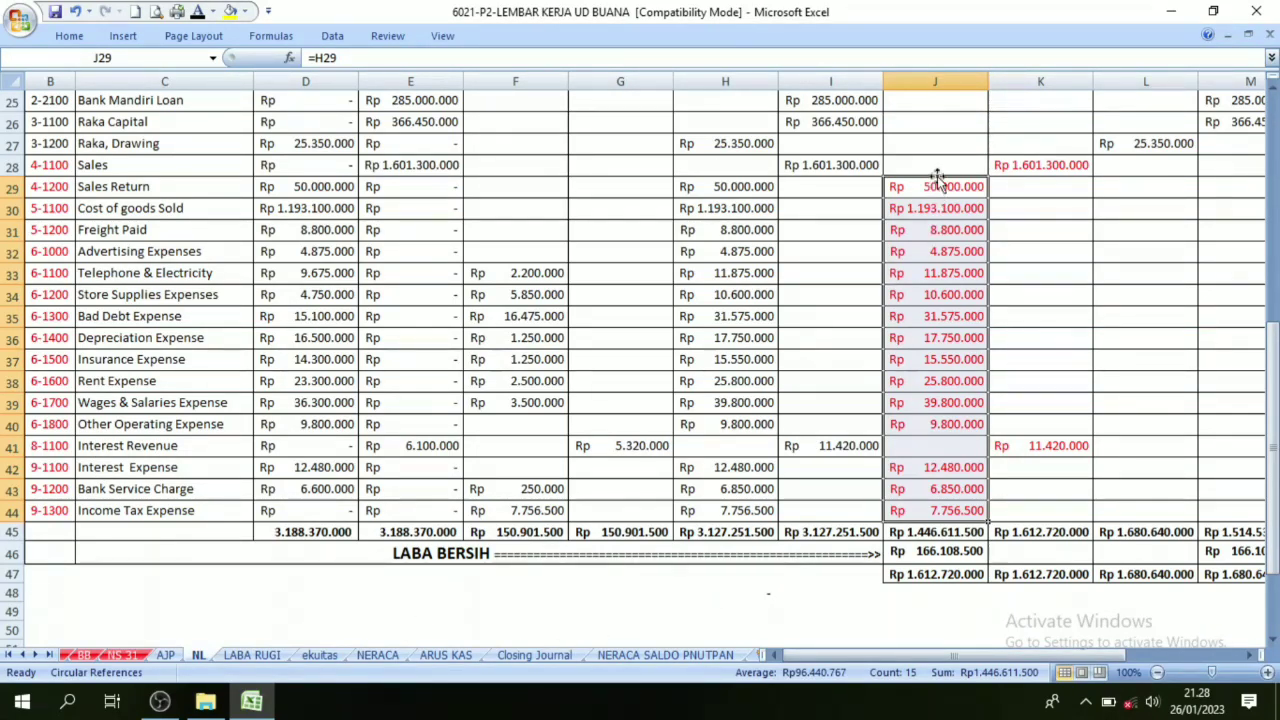
pyautogui.scroll(8, 890, 380)
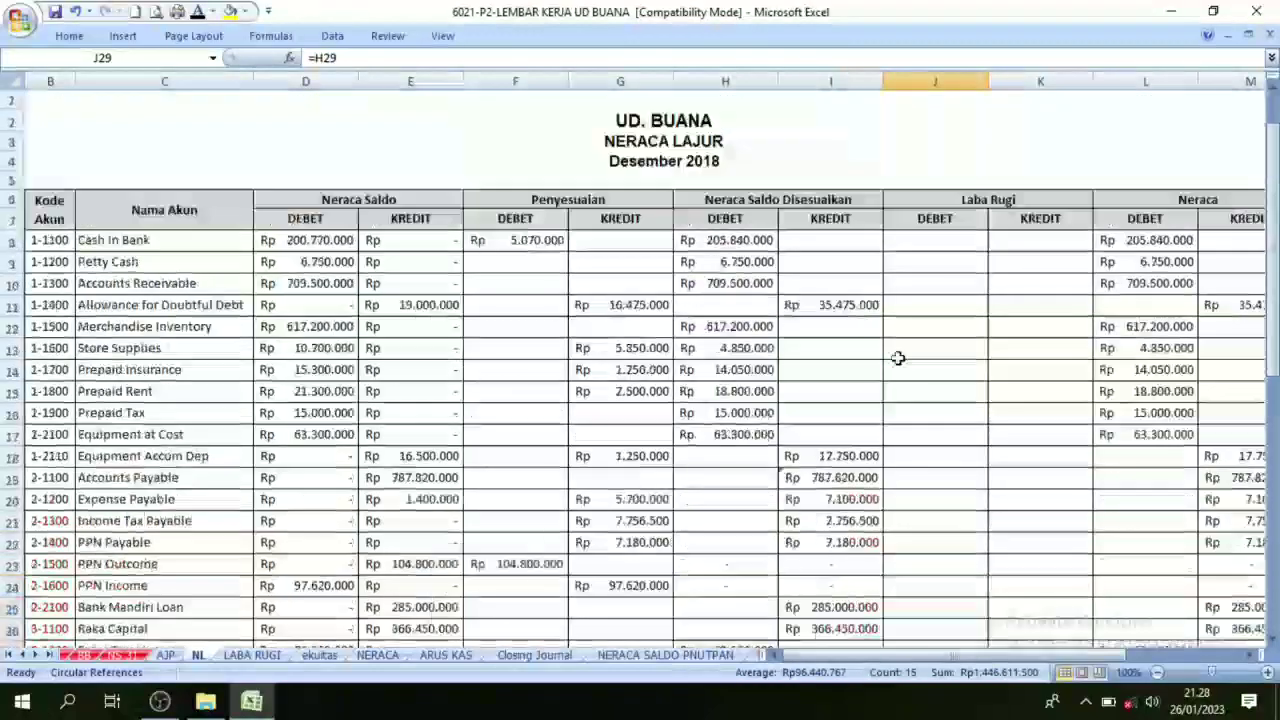
pyautogui.scroll(-5, 960, 300)
pyautogui.scroll(-3, 932, 440)
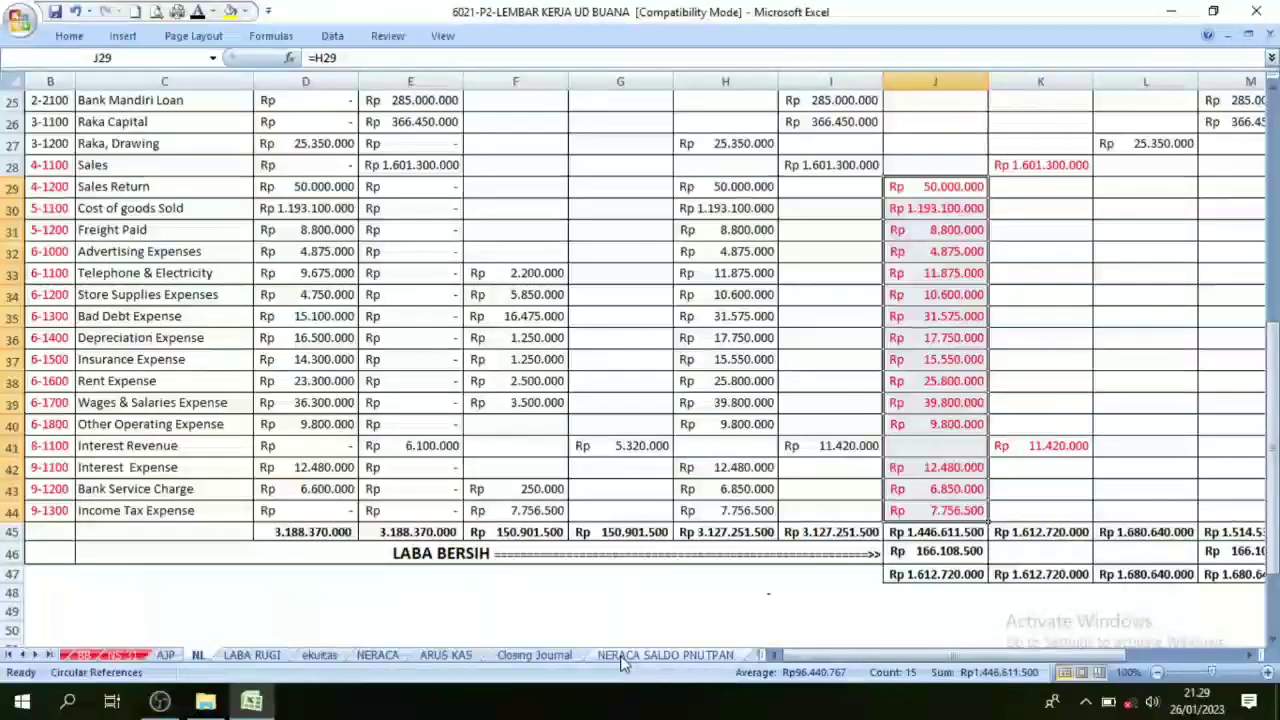
# Step: Enter the day 31 in C11 of the Closing Journal to date the expense closing entry
pyautogui.click(556, 657)
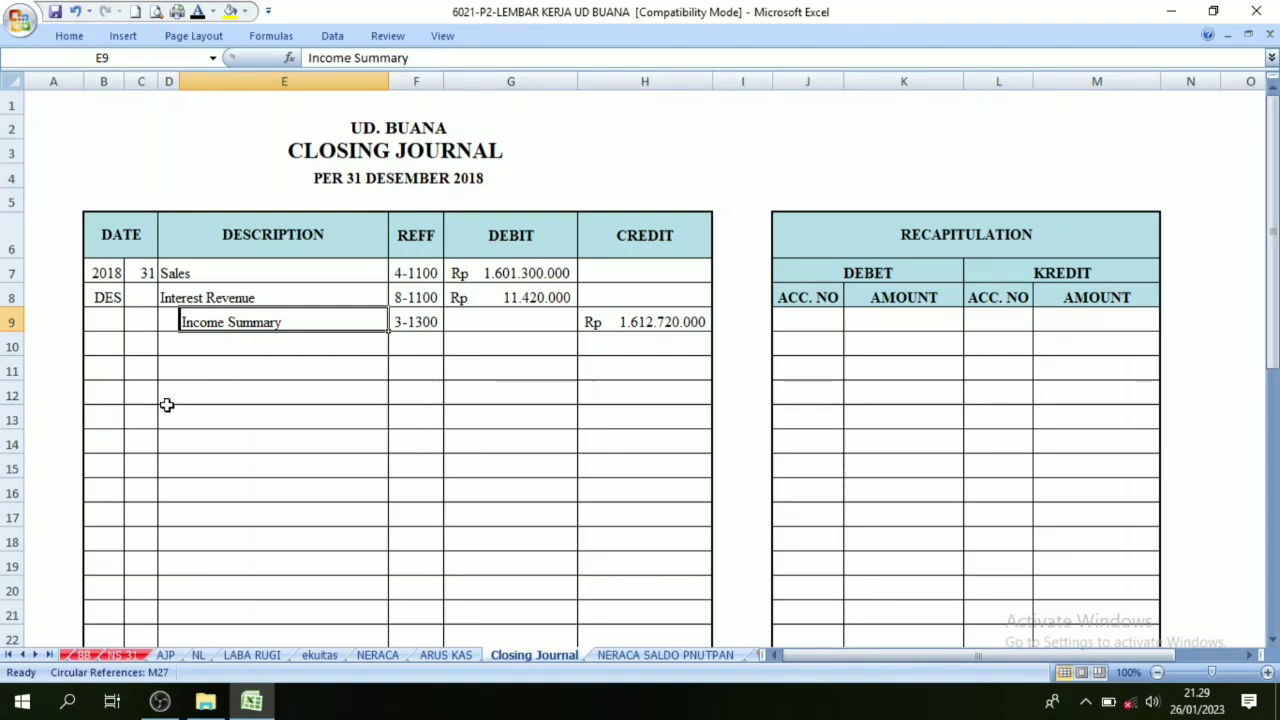
pyautogui.click(139, 369)
pyautogui.write('31')
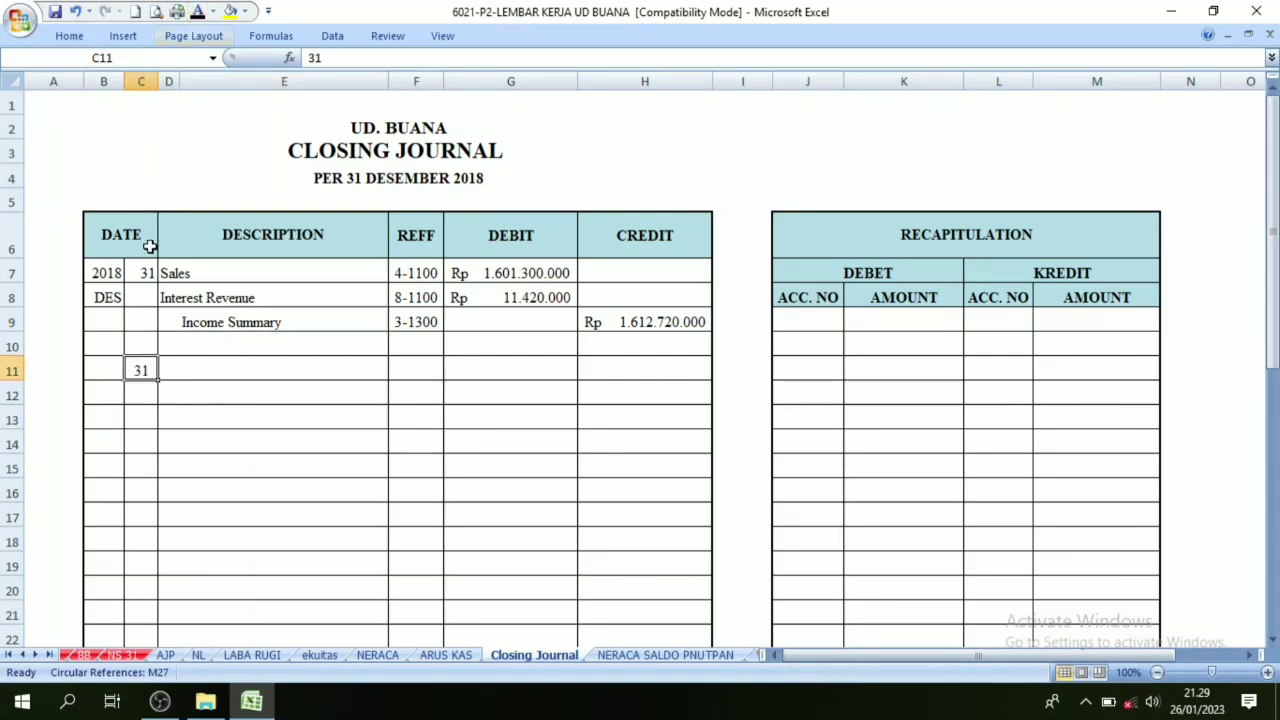
# Step: Colour the account descriptions from Sales Return to Income Tax Expense in E12:E26 black
pyautogui.scroll(-2, 155, 265)
pyautogui.moveTo(183, 225); pyautogui.dragTo(203, 569)
pyautogui.click(196, 12)
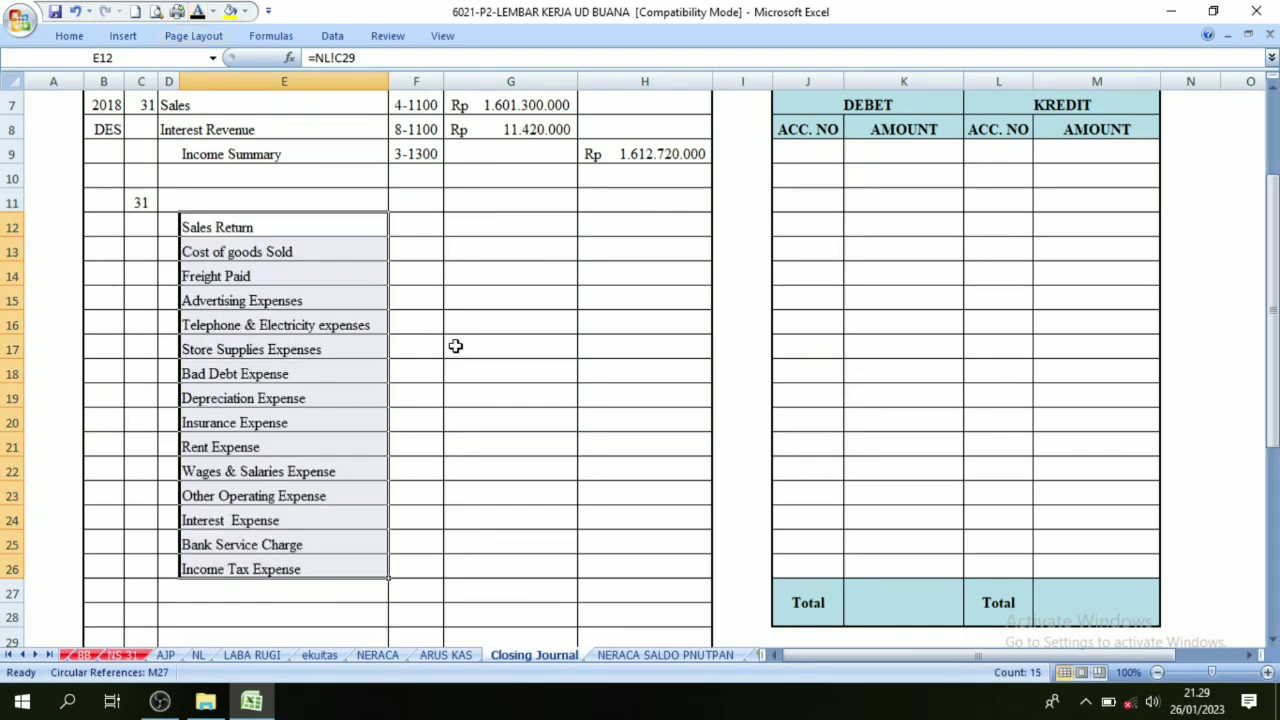
pyautogui.click(507, 375)
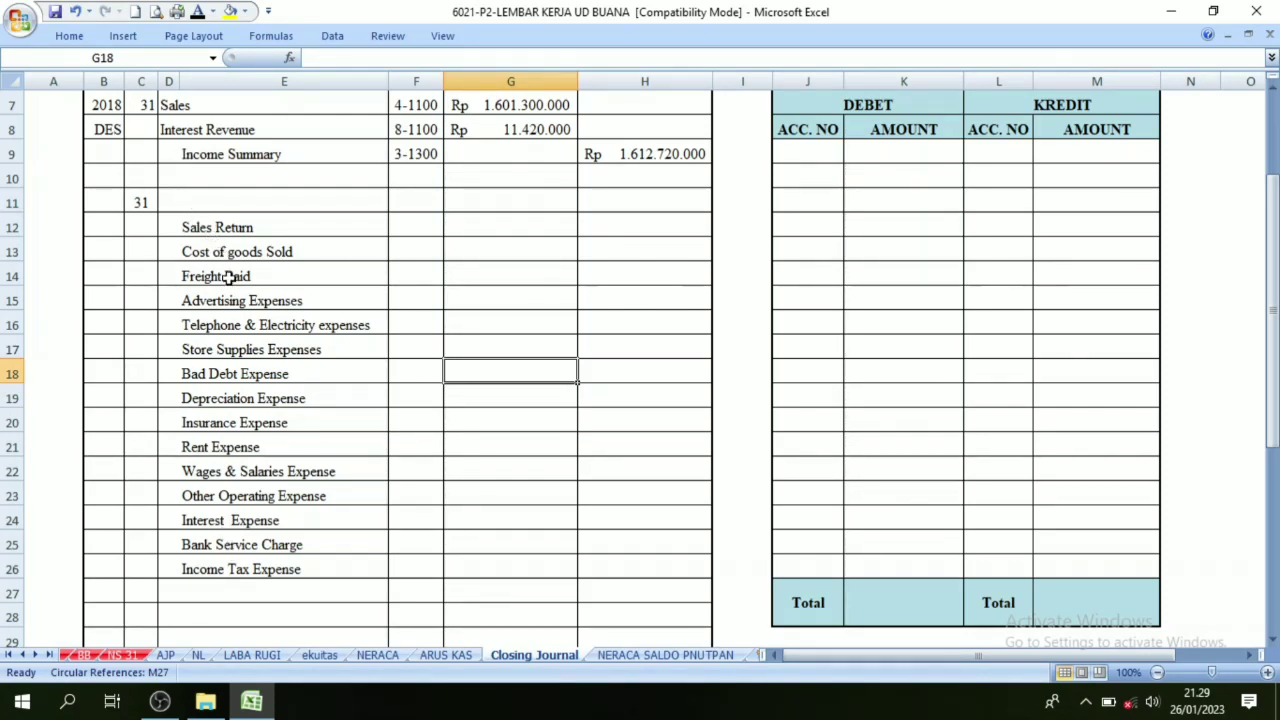
# Step: Colour the Income Summary description in D11, above the expense accounts, black
pyautogui.doubleClick(178, 207)
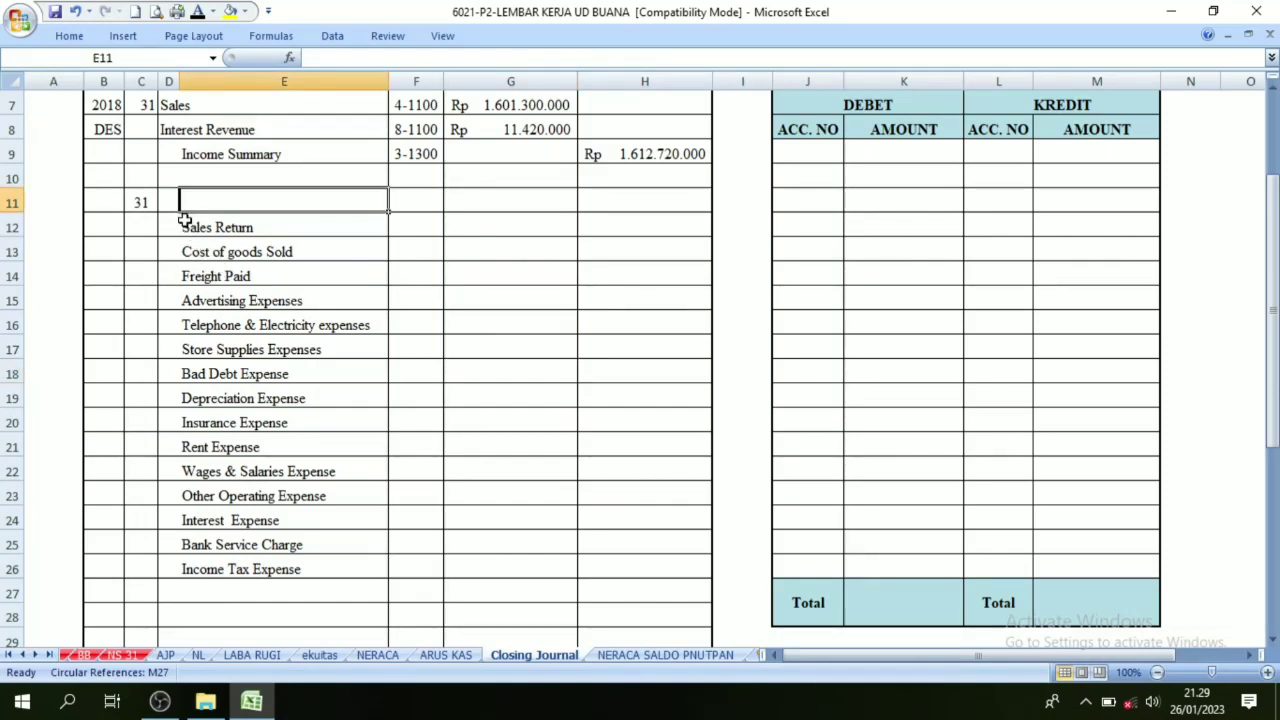
pyautogui.moveTo(218, 230); pyautogui.dragTo(220, 565)
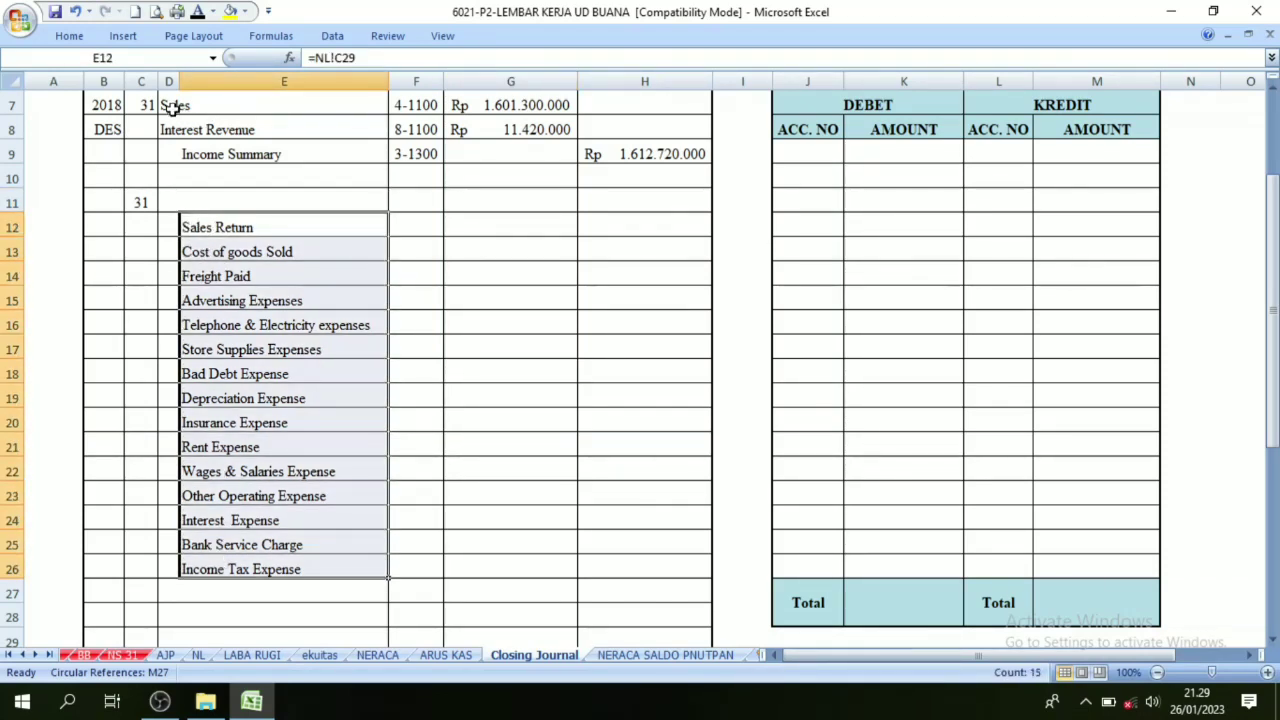
pyautogui.click(172, 201)
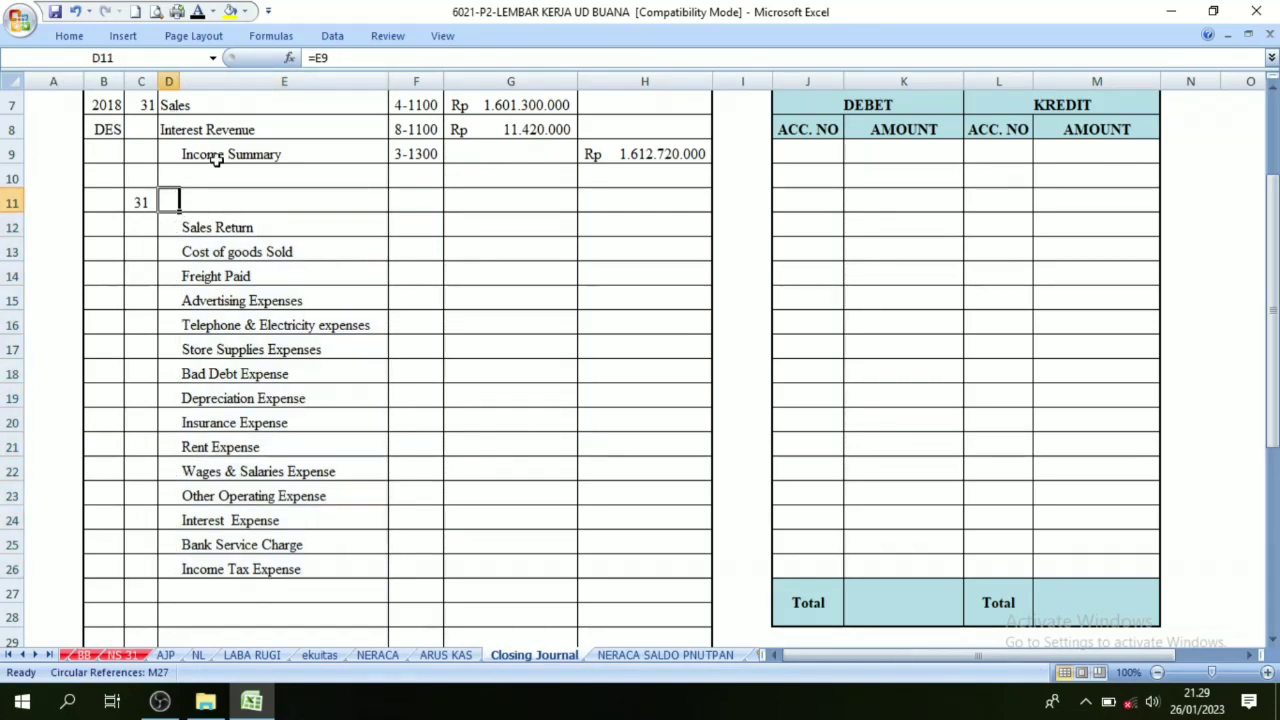
pyautogui.click(198, 14)
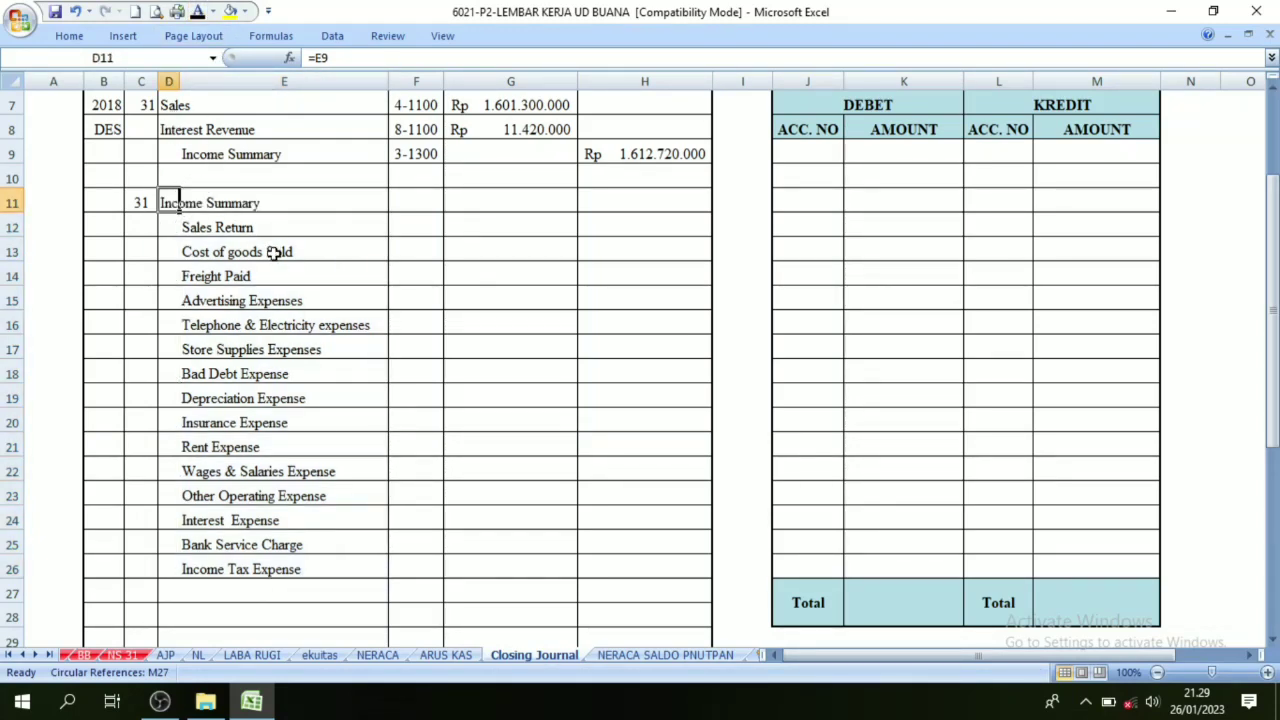
# Step: Colour the REFF account codes of the expense closing entry in F11:F26 black
pyautogui.scroll(1, 273, 252)
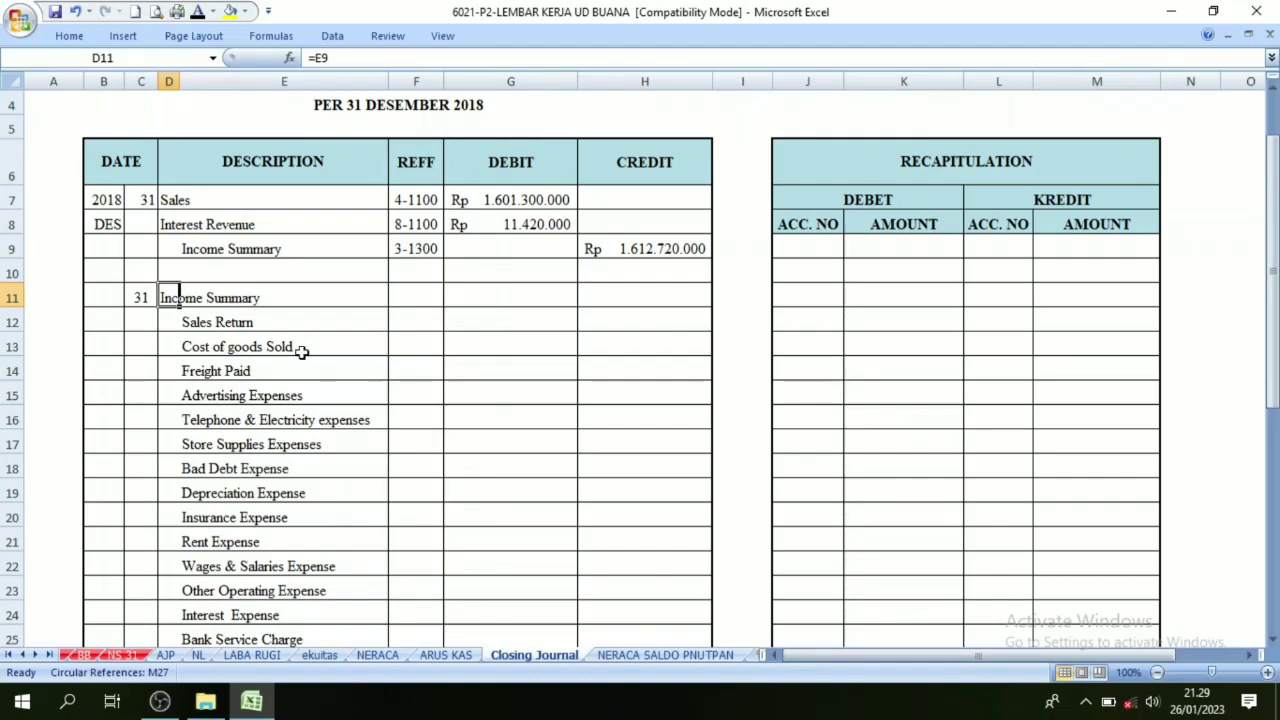
pyautogui.scroll(-1, 277, 363)
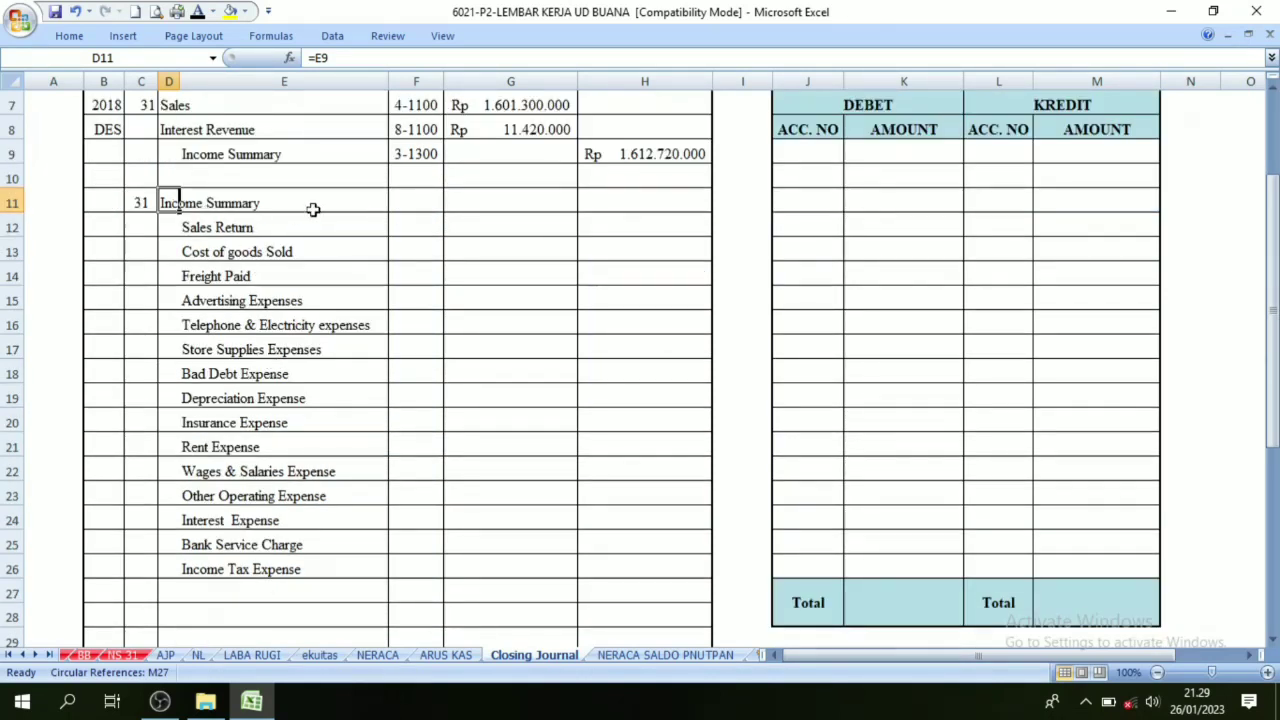
pyautogui.moveTo(409, 197); pyautogui.dragTo(406, 566)
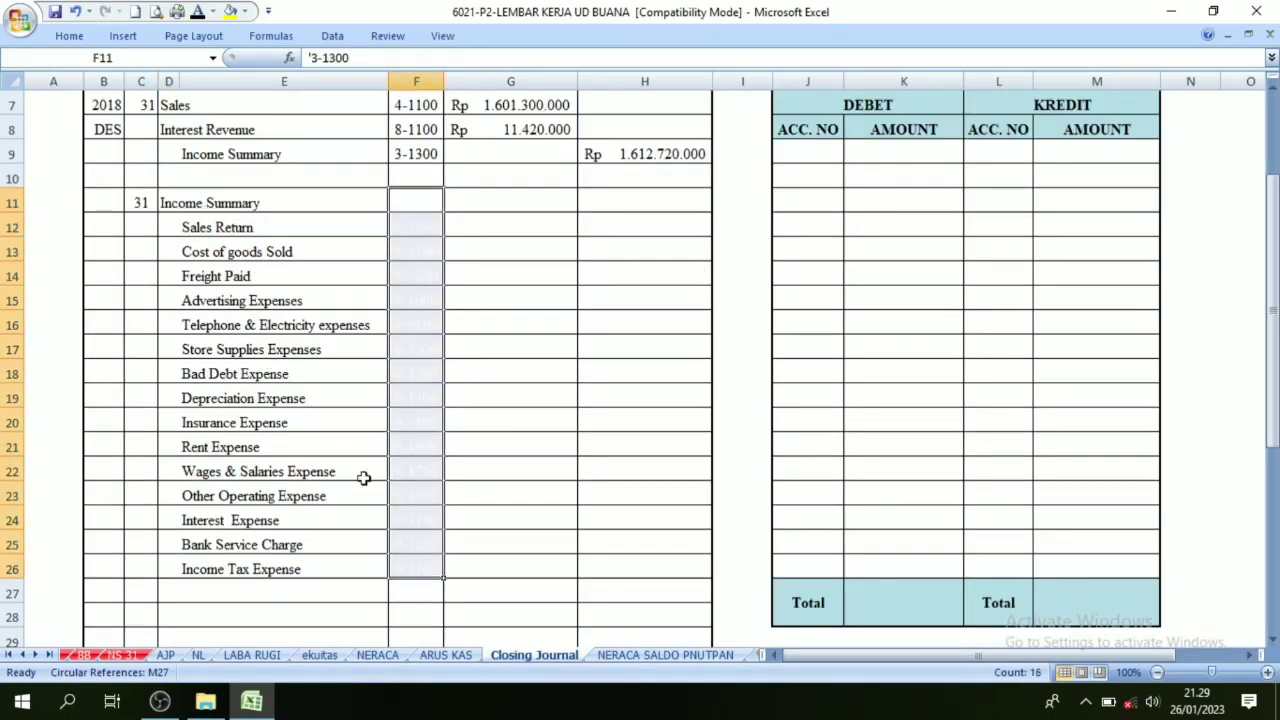
pyautogui.click(197, 11)
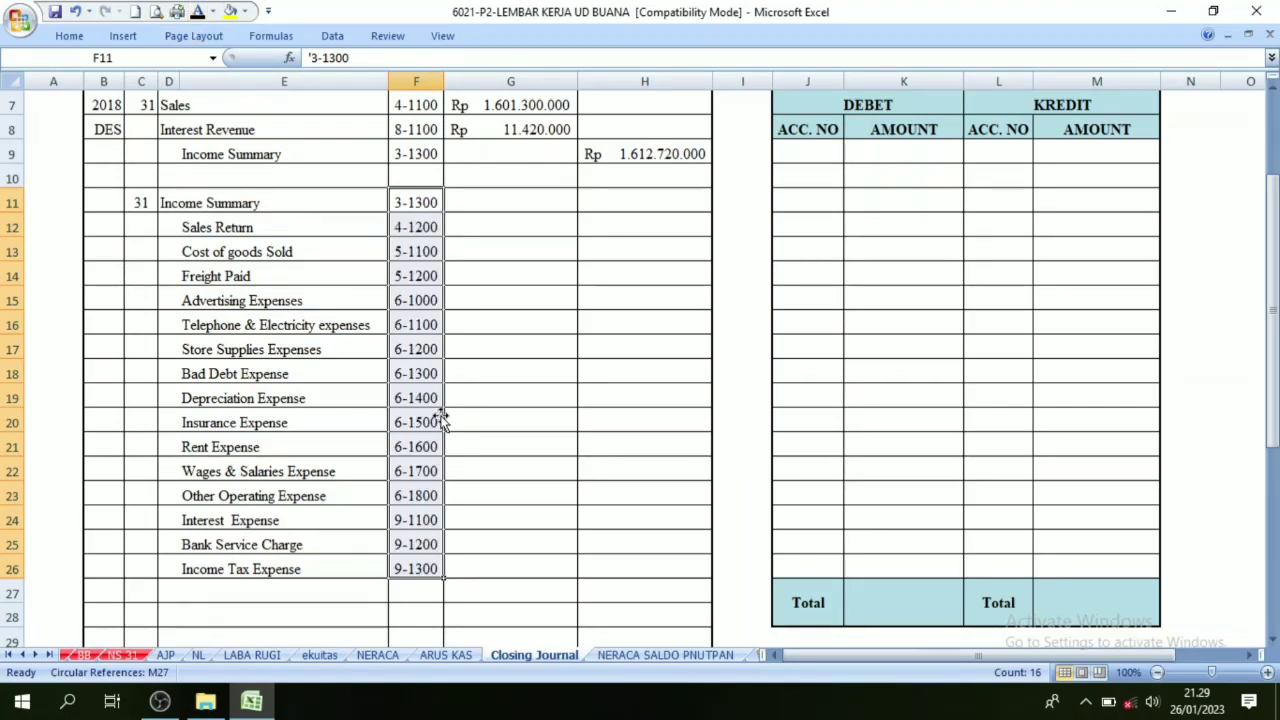
# Step: Check the expense debit amounts on NL and colour the matching Closing Journal credit amounts in H12:H26 black
pyautogui.moveTo(220, 227); pyautogui.dragTo(190, 569)
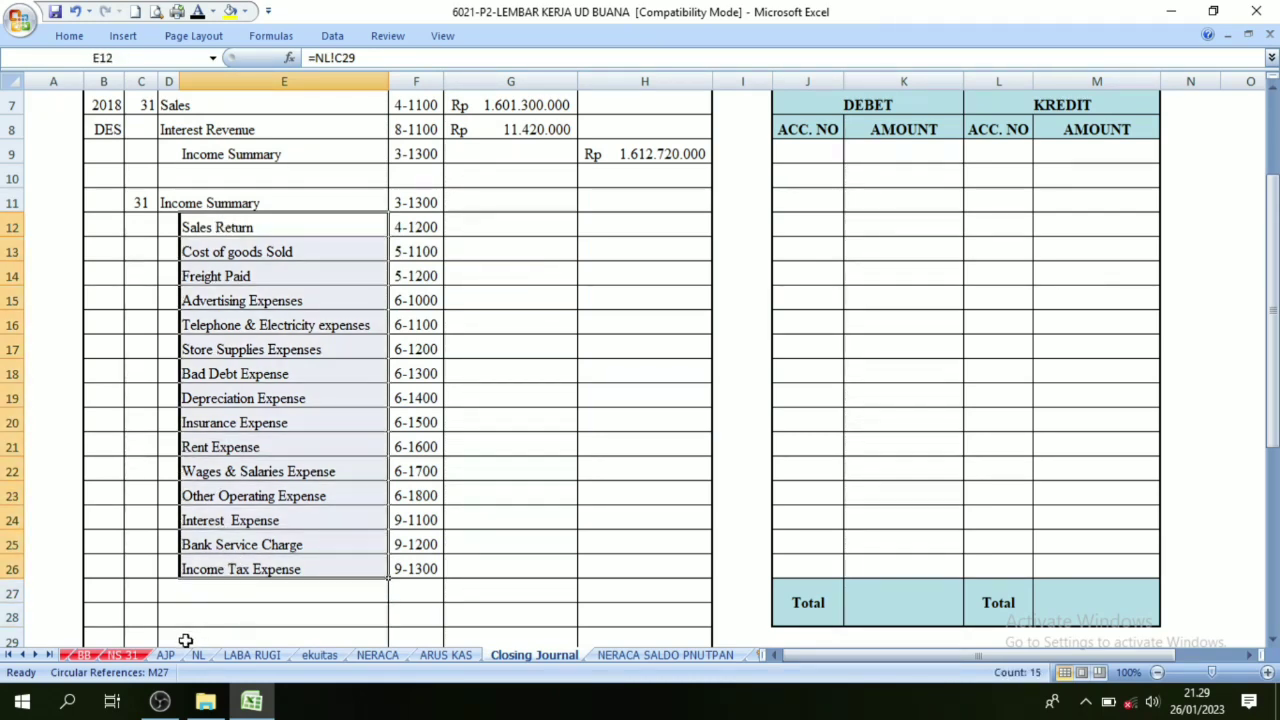
pyautogui.click(201, 655)
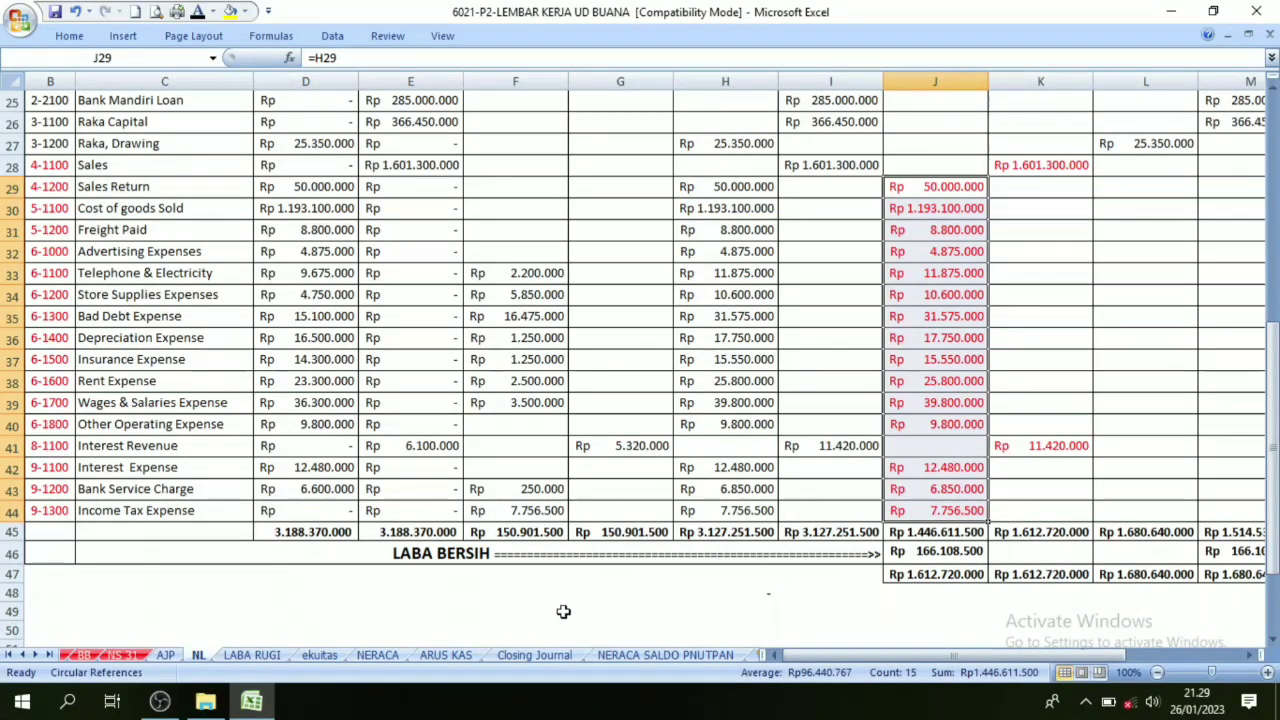
pyautogui.click(534, 655)
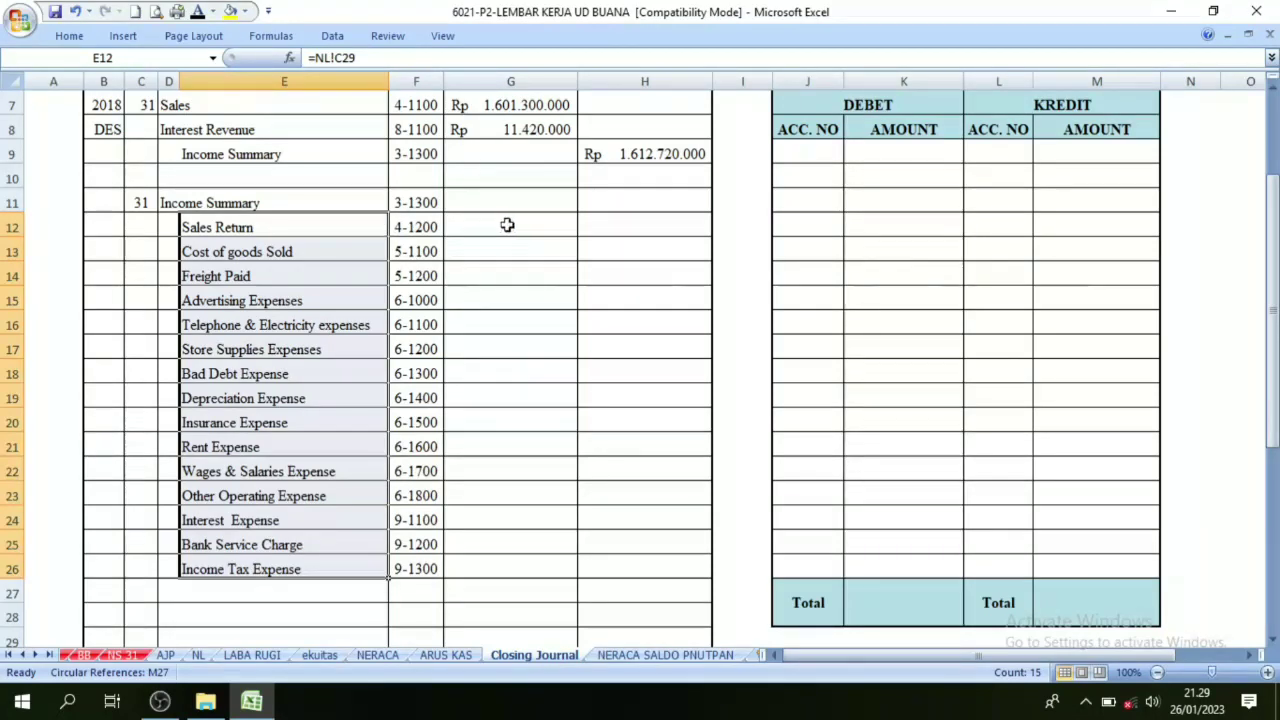
pyautogui.moveTo(628, 228); pyautogui.dragTo(640, 565)
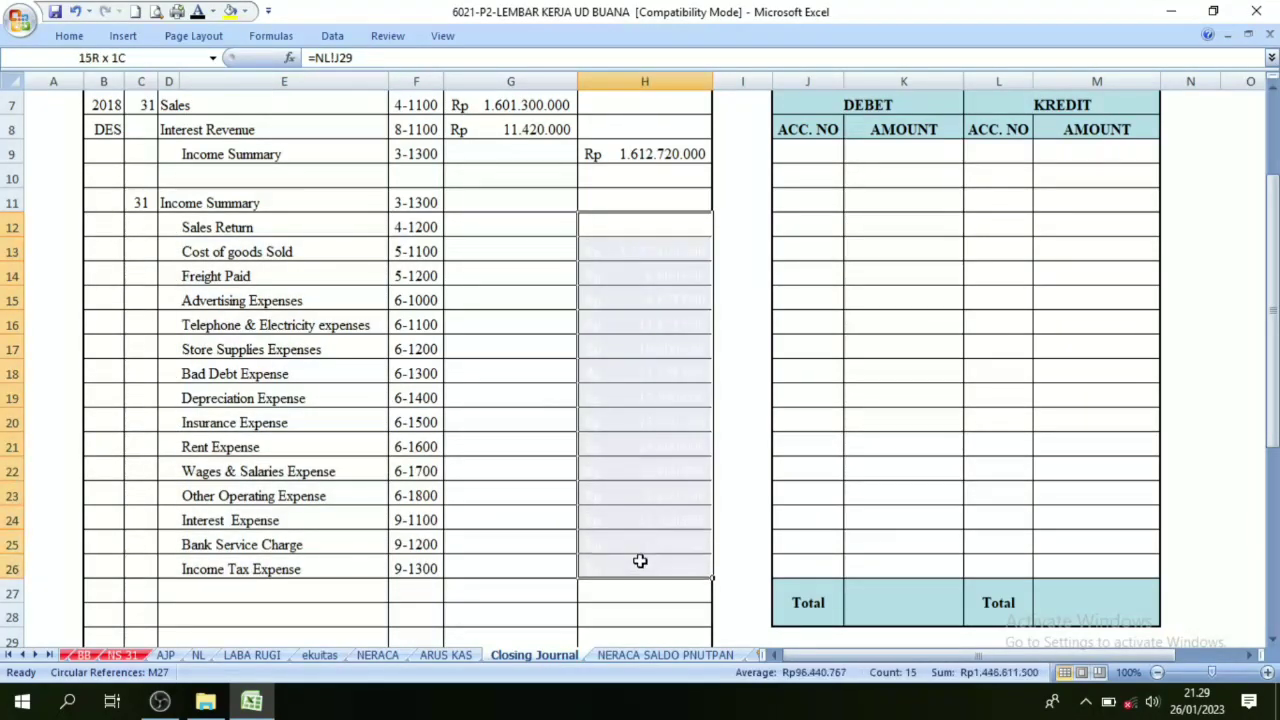
pyautogui.click(197, 12)
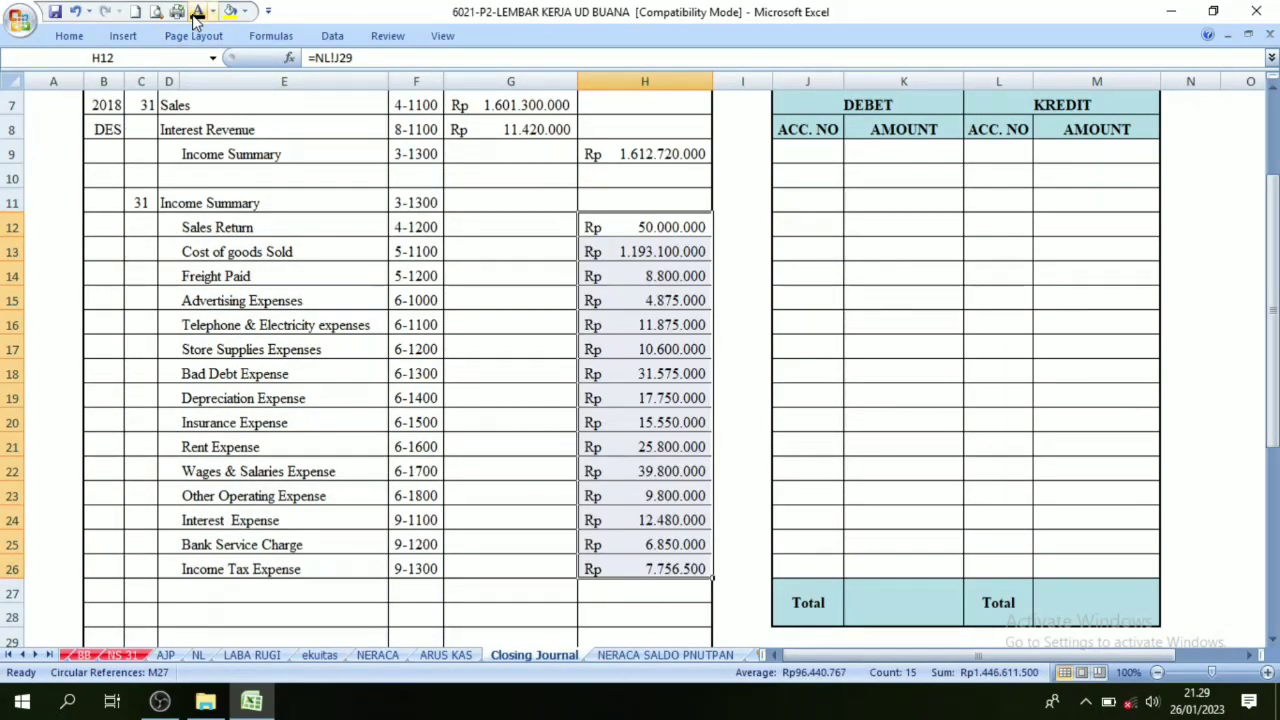
# Step: Colour the Income Summary debit amount in G11, the sum of the expense credits in H12:H26, black
pyautogui.click(184, 196)
pyautogui.click(201, 156)
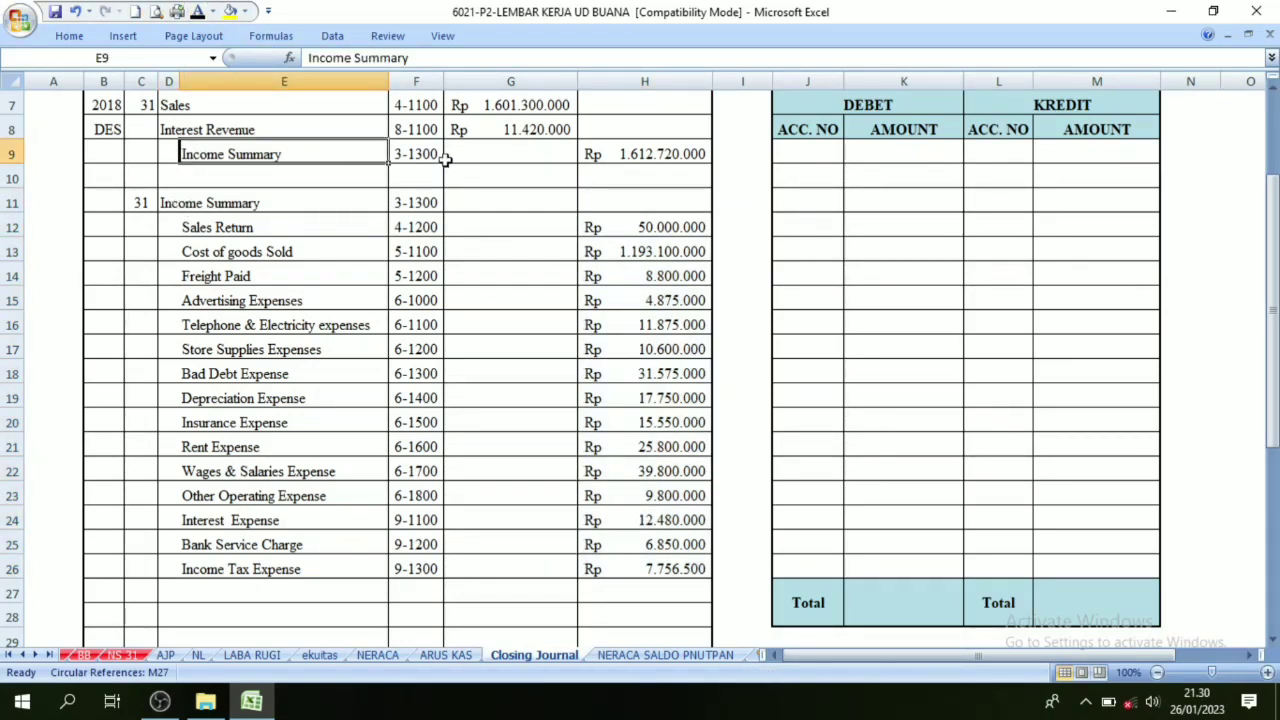
pyautogui.moveTo(654, 222); pyautogui.dragTo(663, 585)
pyautogui.click(484, 203)
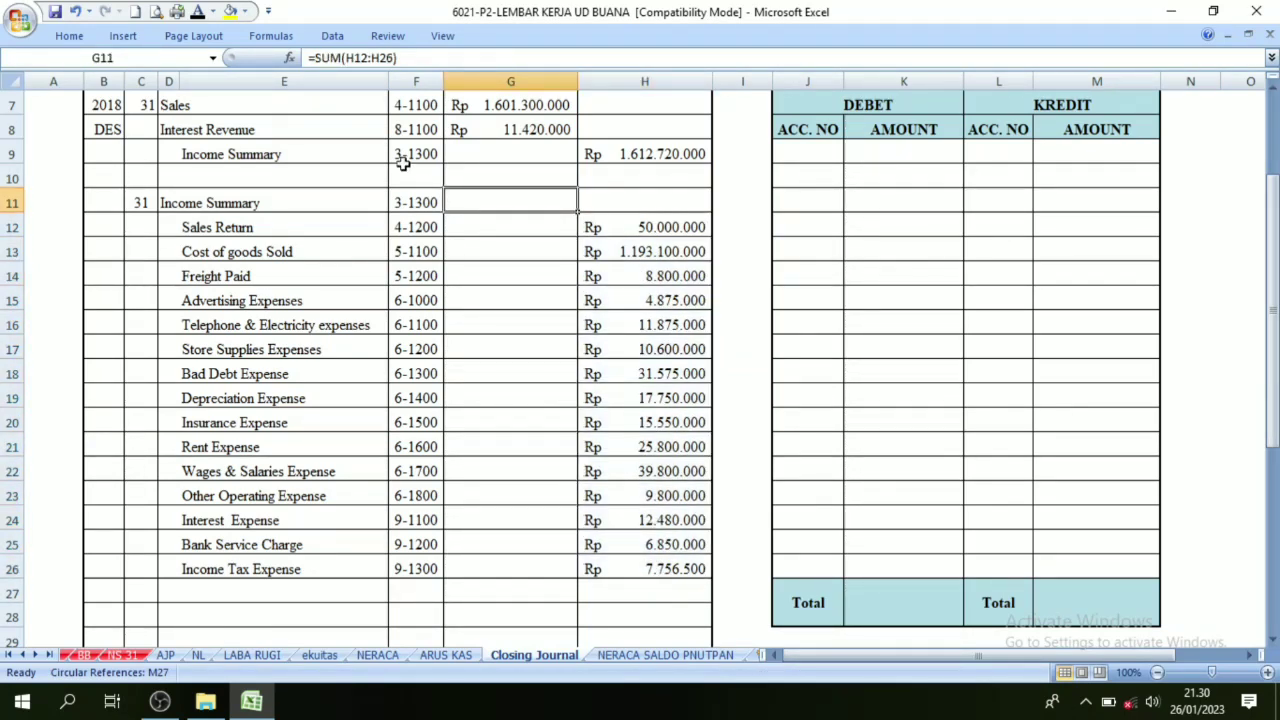
pyautogui.click(200, 14)
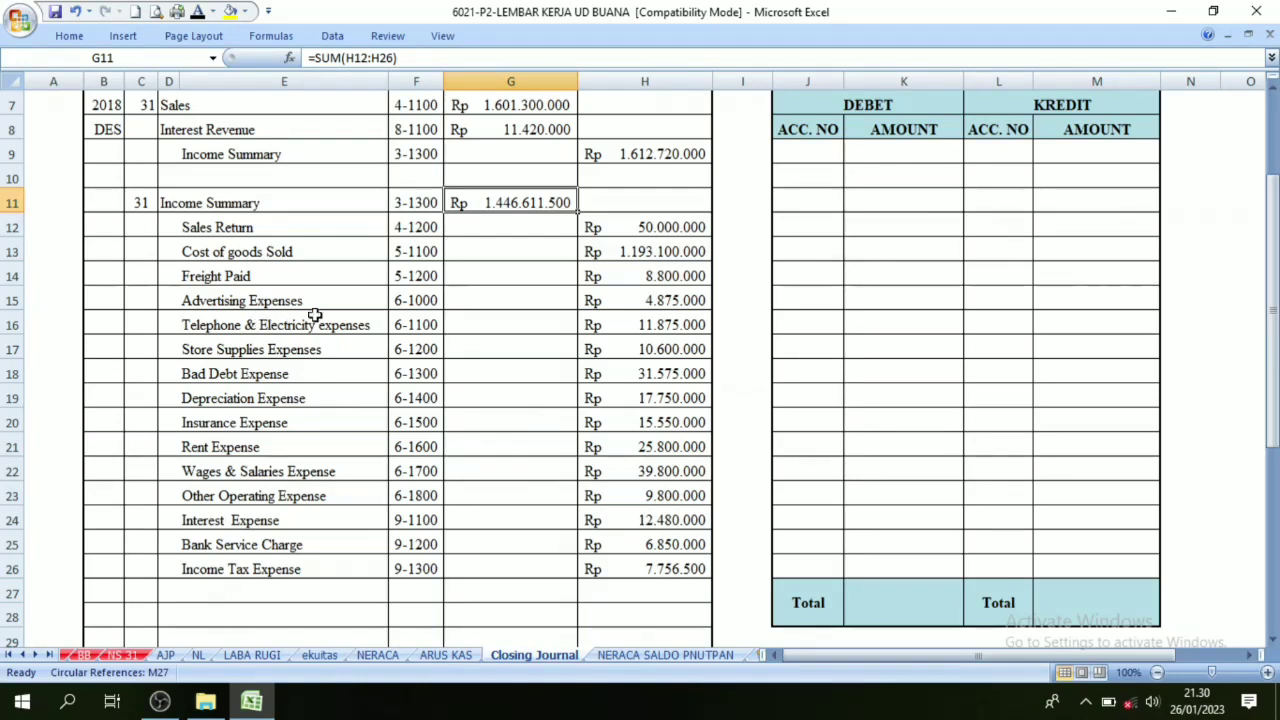
# Step: Review the expense closing entry and compare it with the revenue and expense amounts in columns J and K on NL
pyautogui.scroll(1, 290, 250)
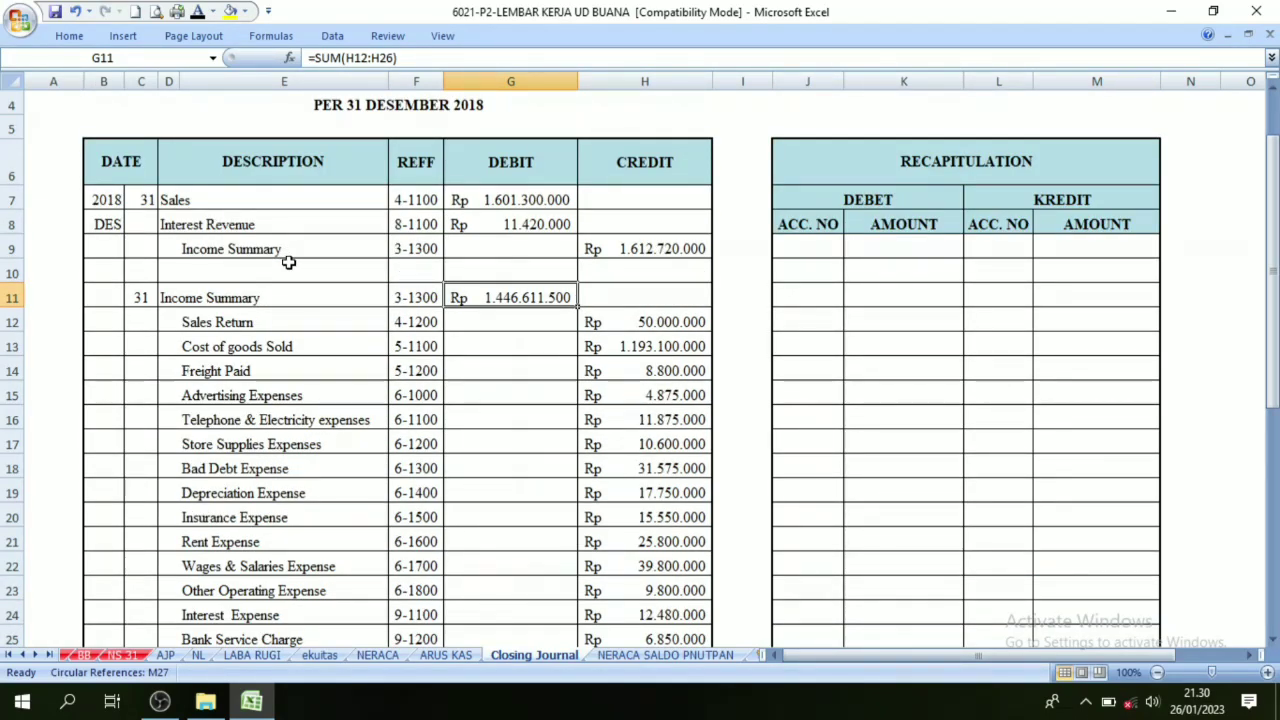
pyautogui.scroll(-1, 288, 262)
pyautogui.scroll(-1, 294, 380)
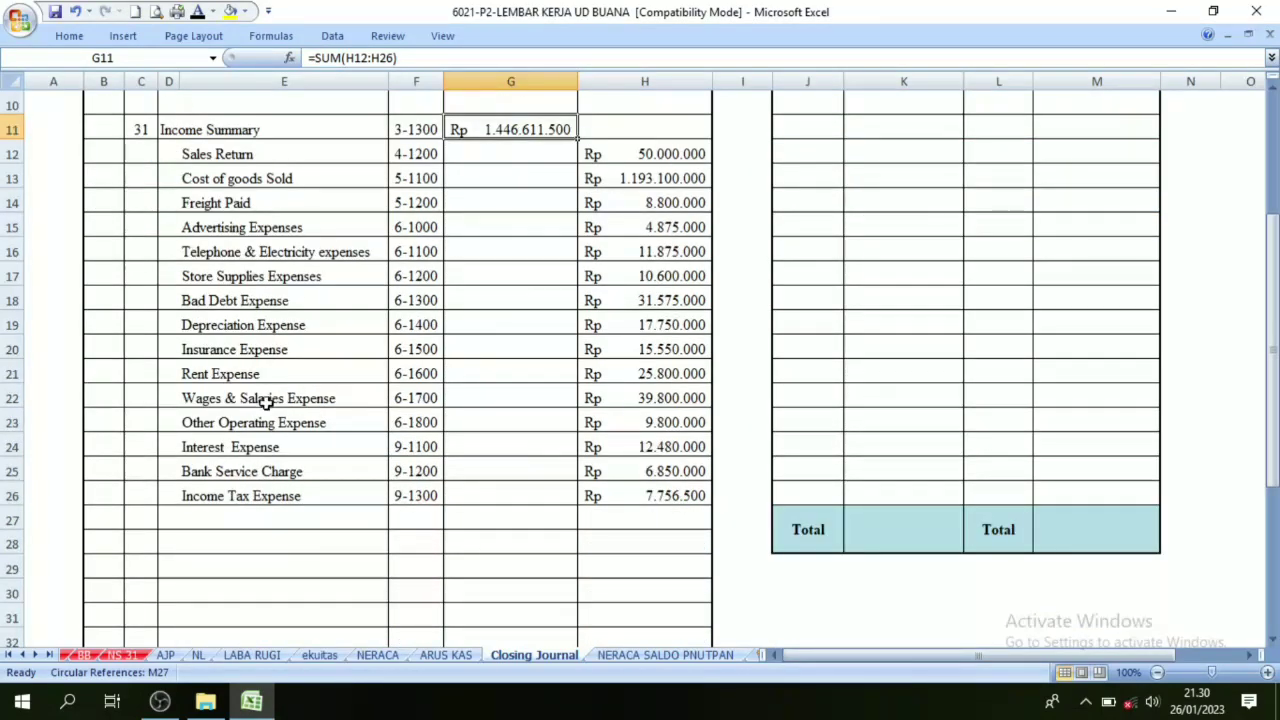
pyautogui.scroll(1, 263, 400)
pyautogui.click(198, 654)
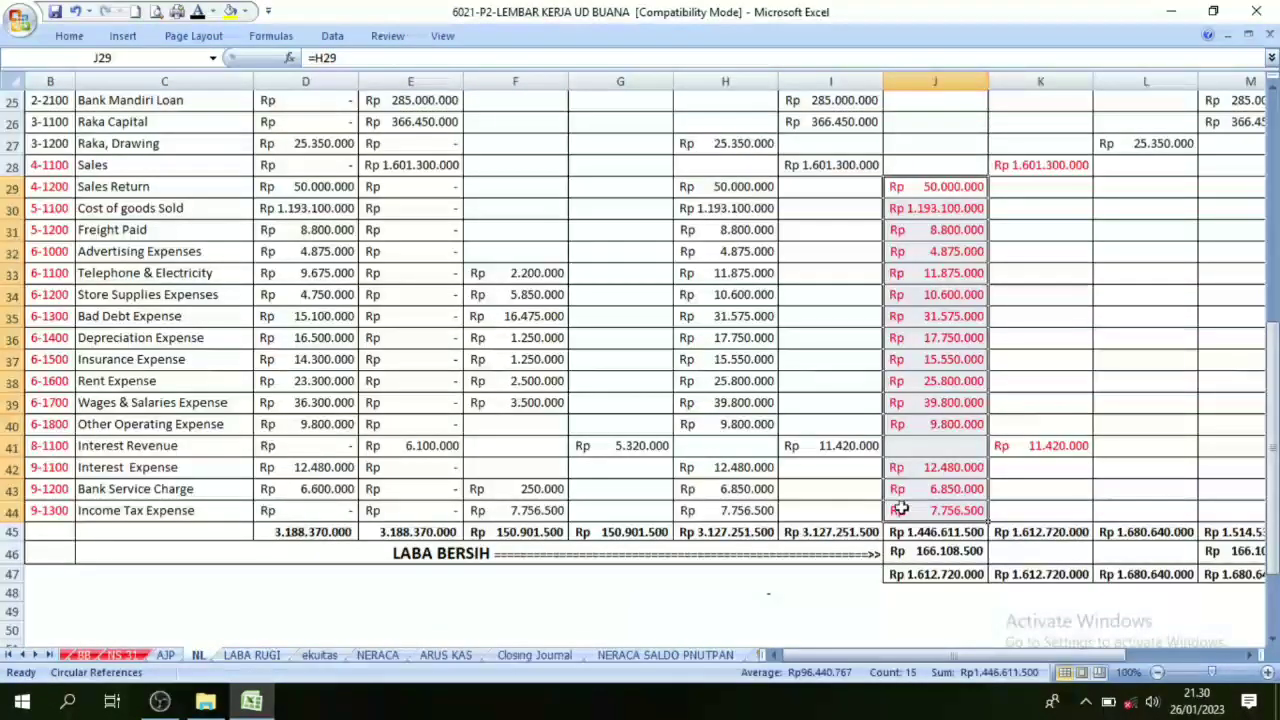
pyautogui.moveTo(1041, 197); pyautogui.dragTo(1037, 427)
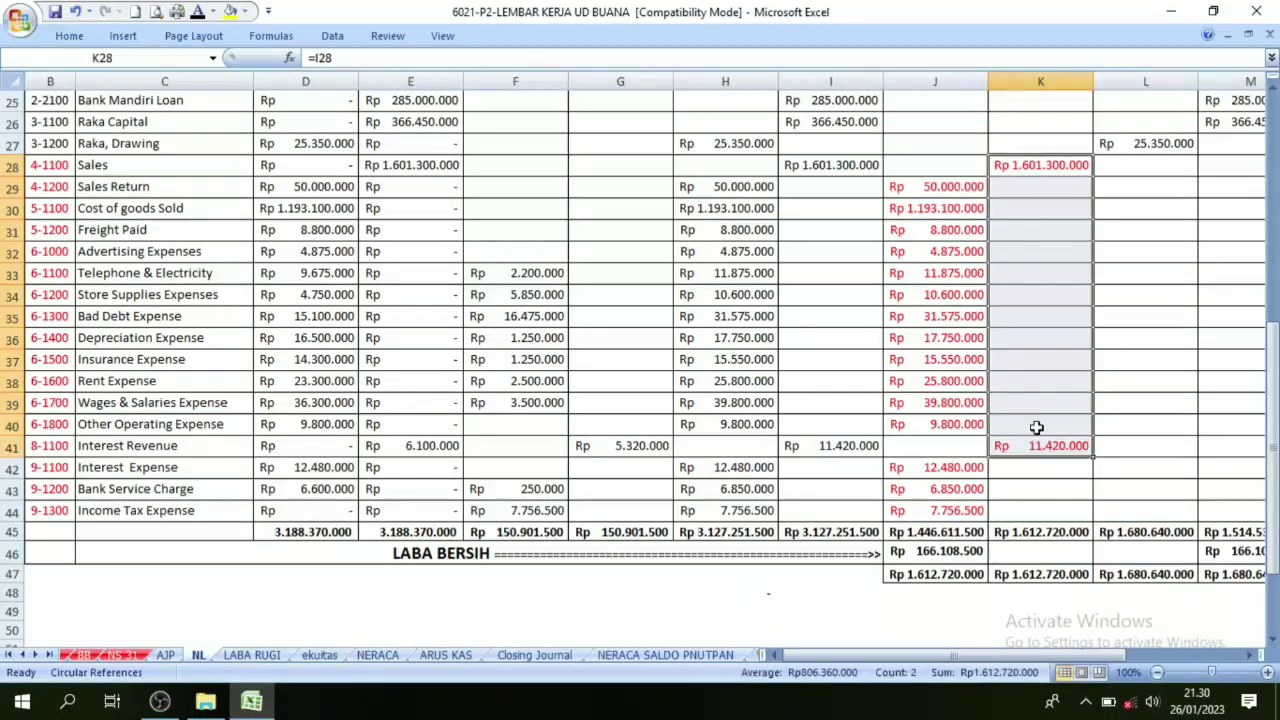
pyautogui.moveTo(921, 196); pyautogui.dragTo(920, 309)
pyautogui.moveTo(1037, 170); pyautogui.dragTo(1021, 427)
pyautogui.moveTo(933, 166); pyautogui.dragTo(930, 513)
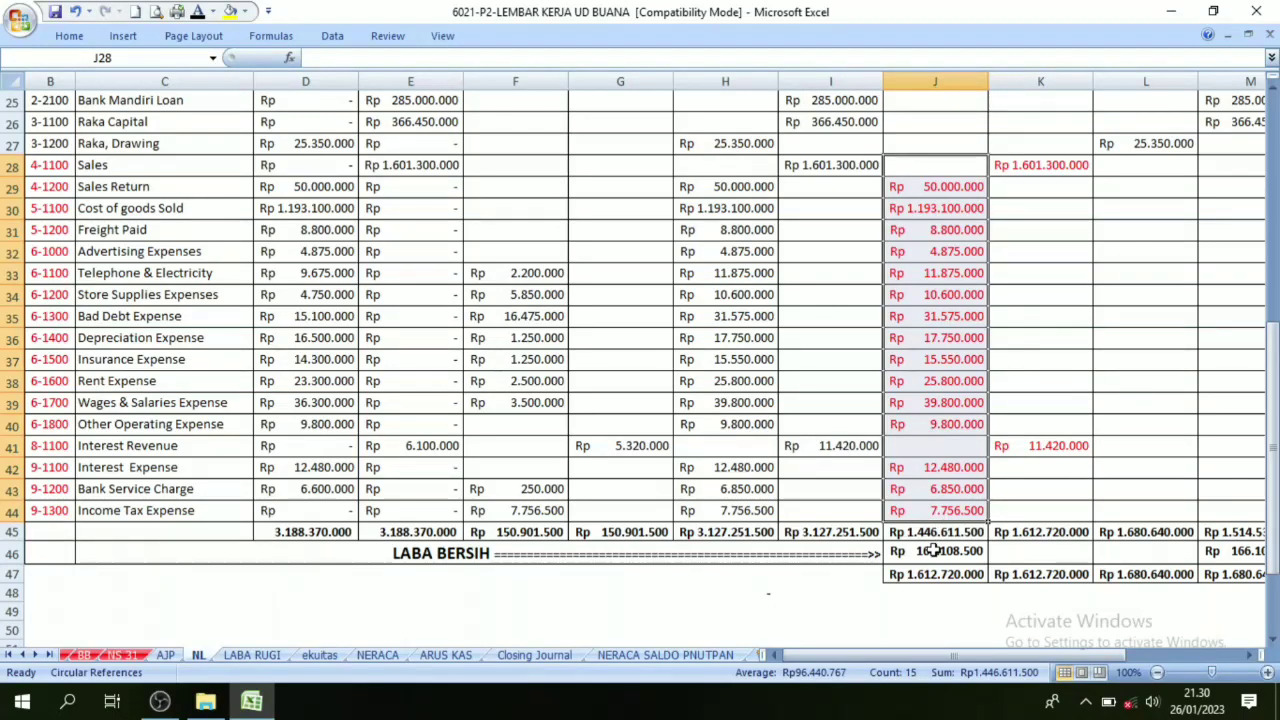
# Step: Colour the LABA BERSIH net income amount in J46 on NL red
pyautogui.click(937, 552)
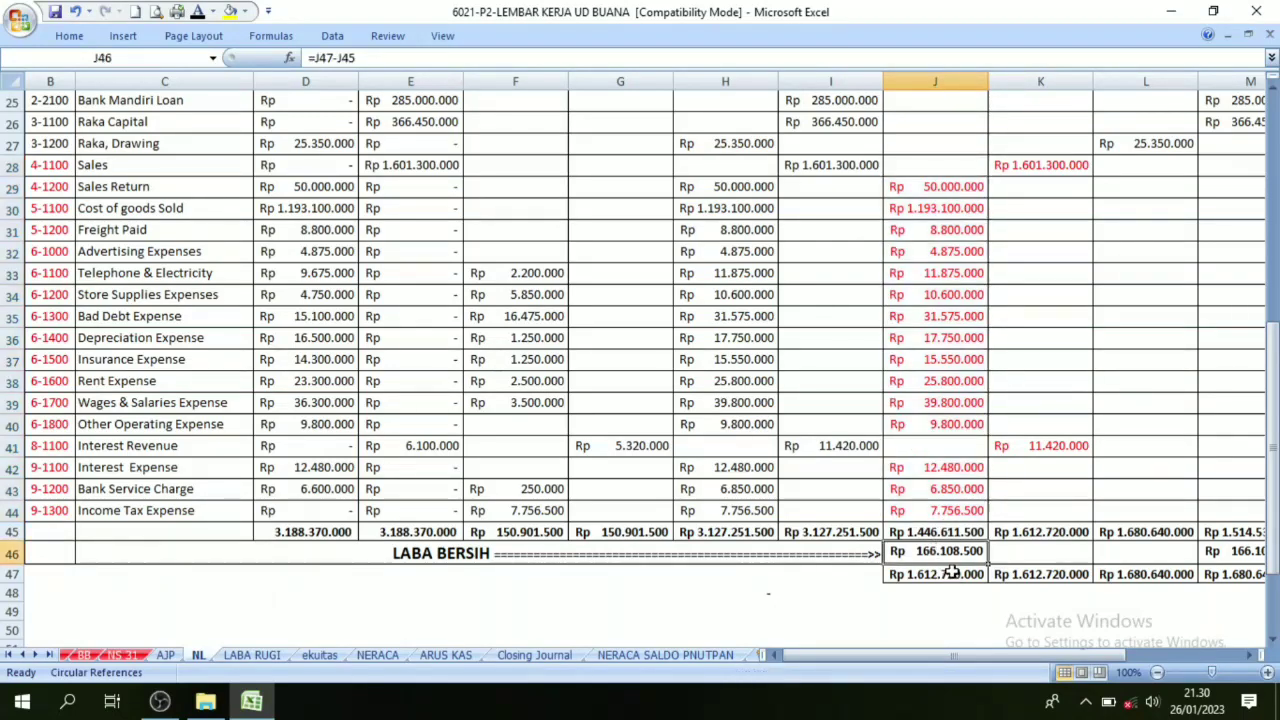
pyautogui.click(212, 11)
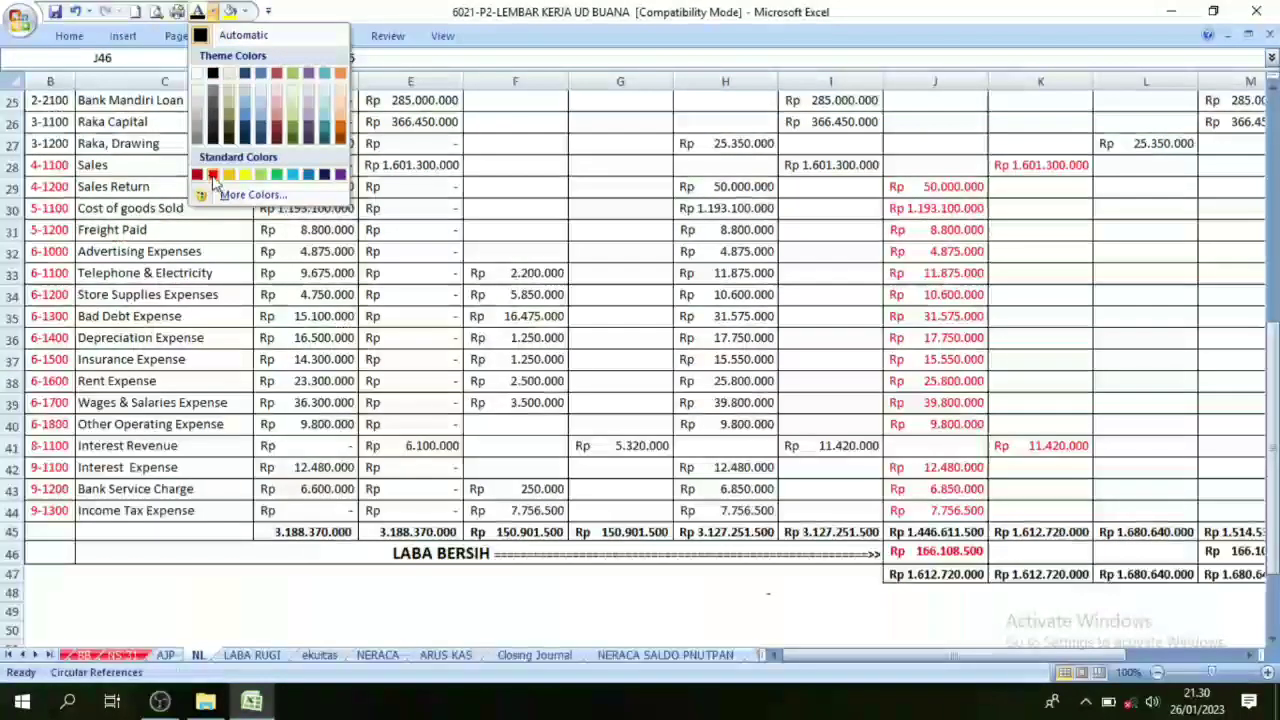
pyautogui.click(212, 174)
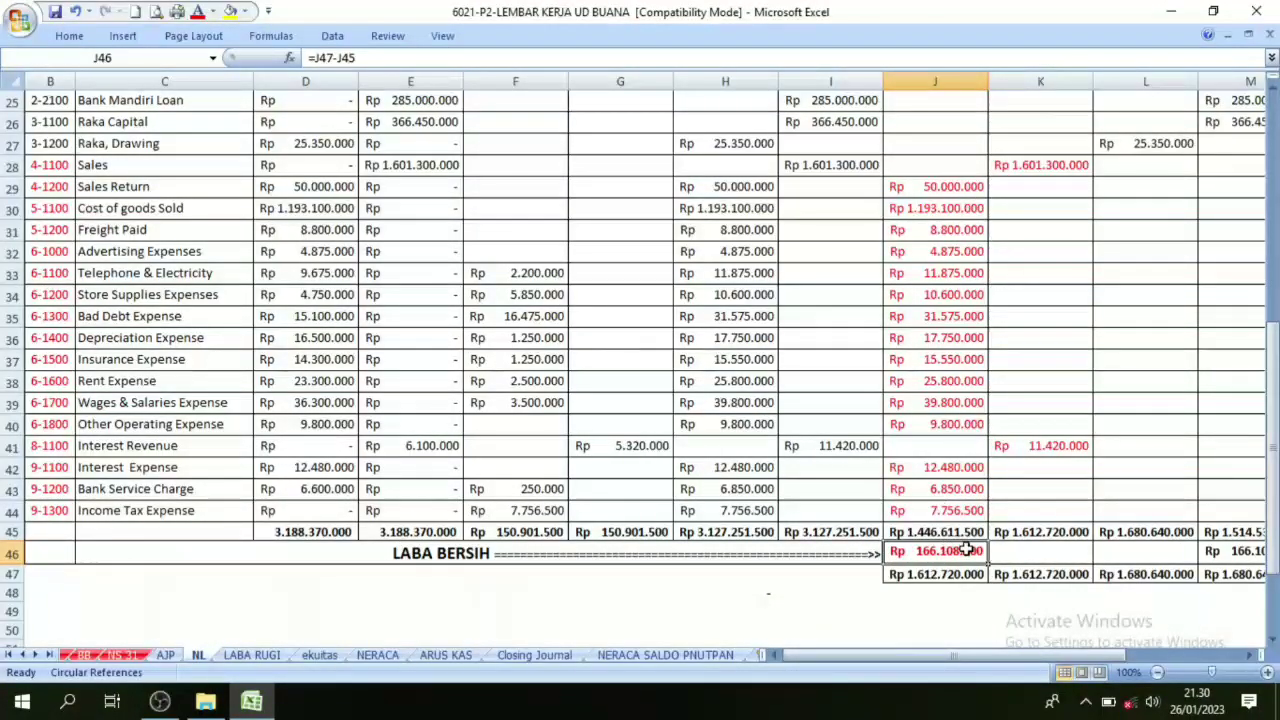
# Step: On Closing Journal, colour the date 31 in C28 black for the net income closing entry
pyautogui.click(537, 655)
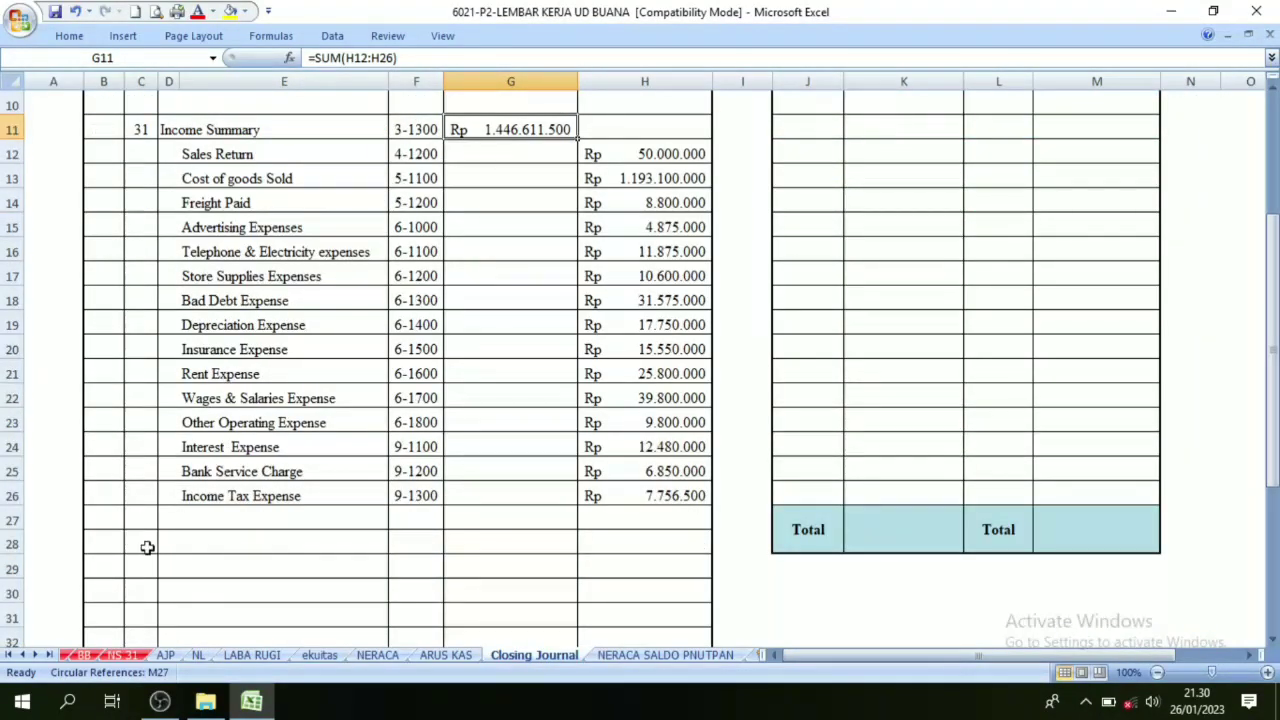
pyautogui.click(147, 547)
pyautogui.click(212, 12)
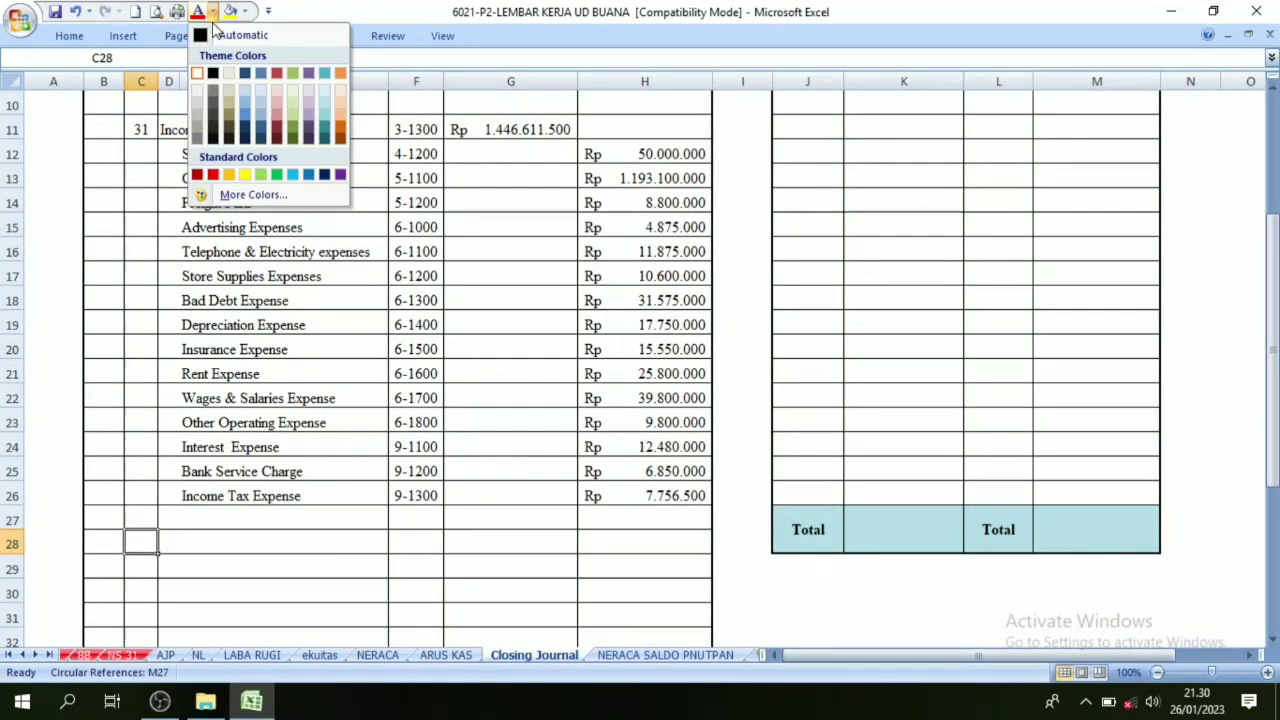
pyautogui.click(235, 35)
# Step: Colour the Income Summary and owner's capital descriptions in D28:E29 and their REFF codes in F28:F29 black
pyautogui.moveTo(177, 534); pyautogui.dragTo(194, 560)
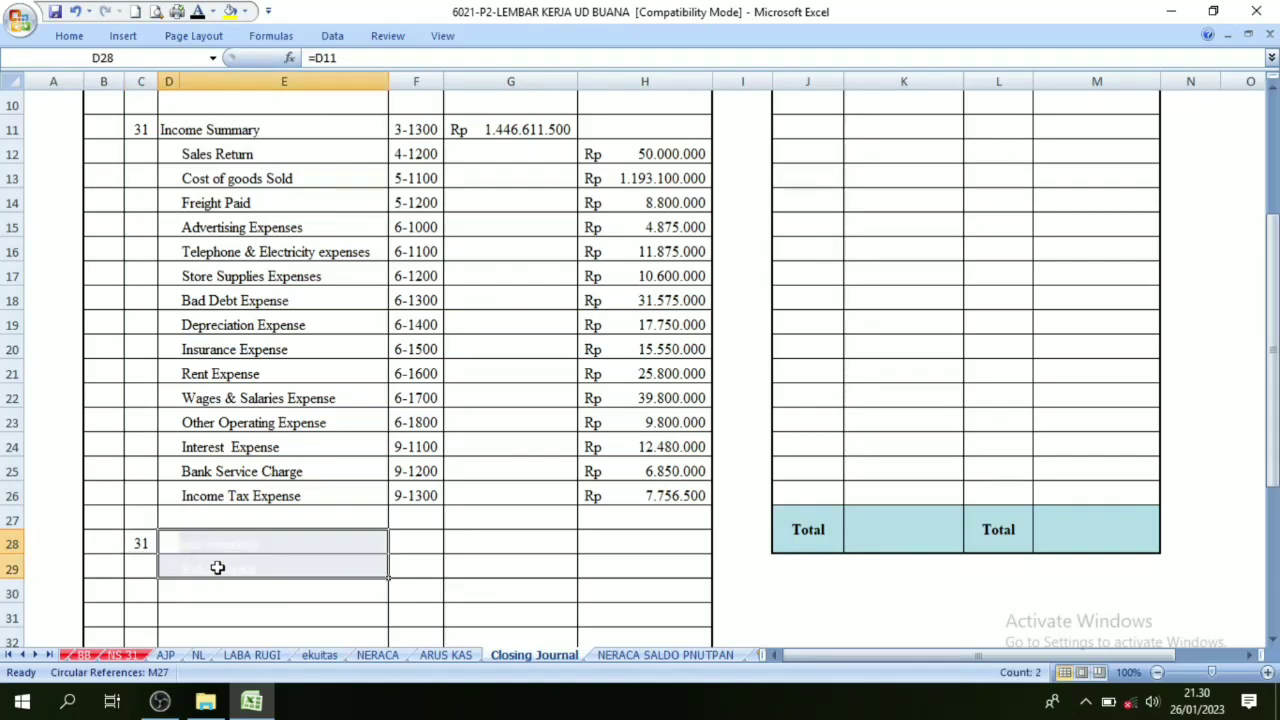
pyautogui.click(197, 12)
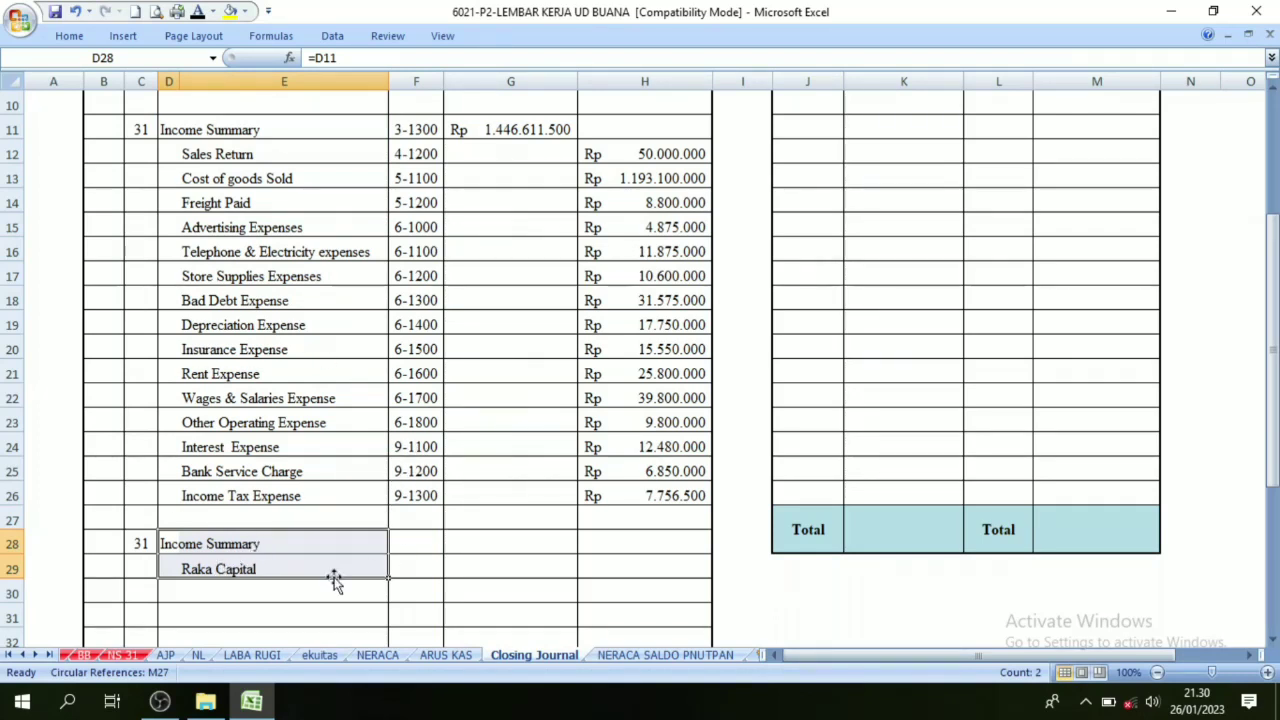
pyautogui.click(197, 570)
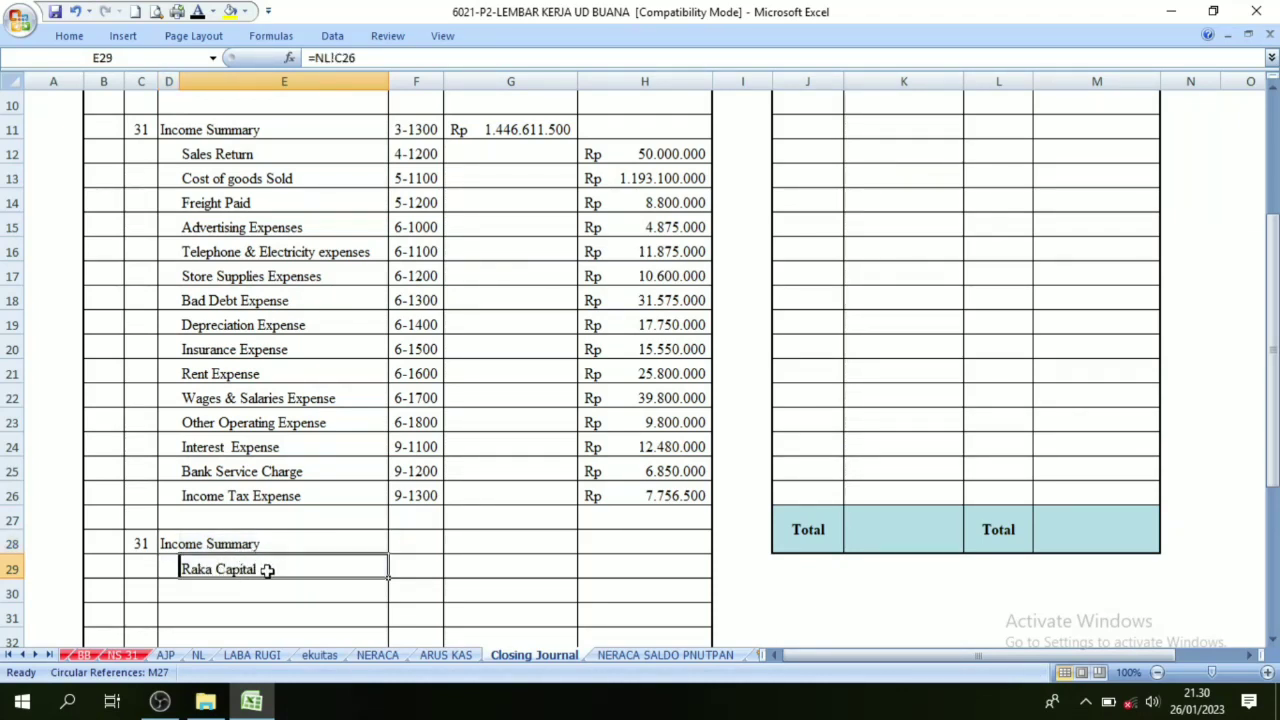
pyautogui.click(170, 543)
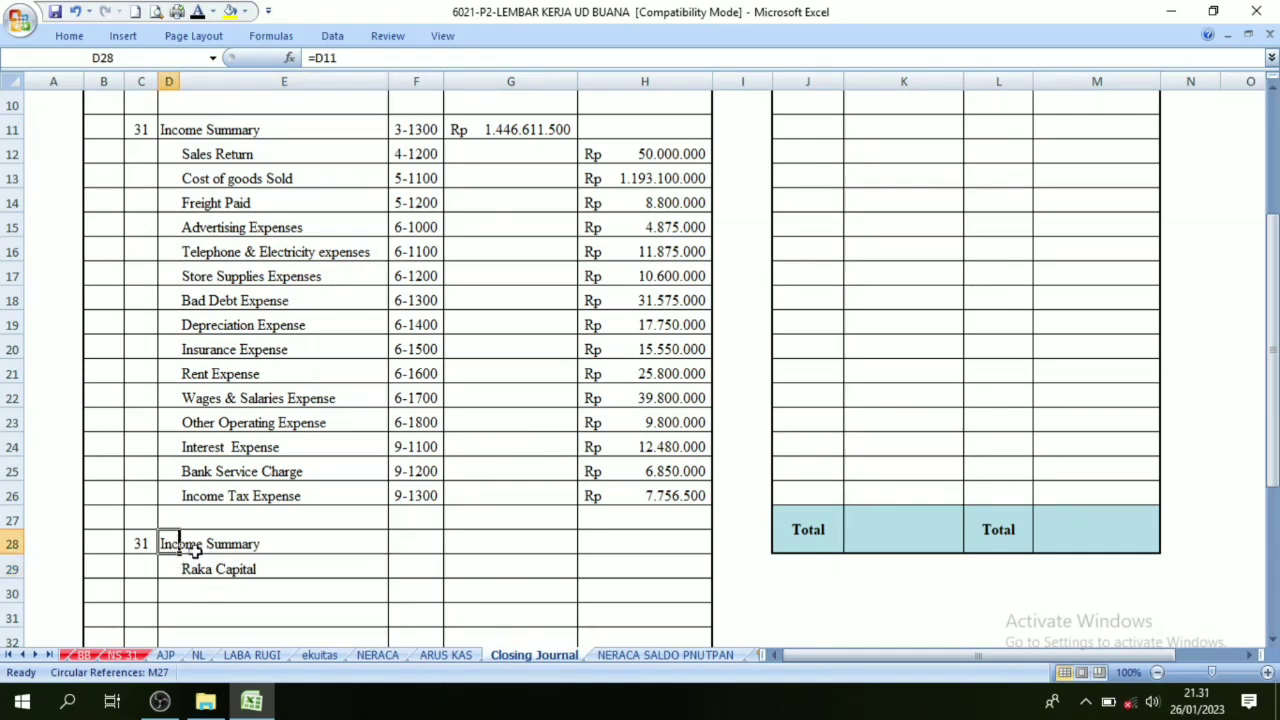
pyautogui.moveTo(397, 543); pyautogui.dragTo(403, 569)
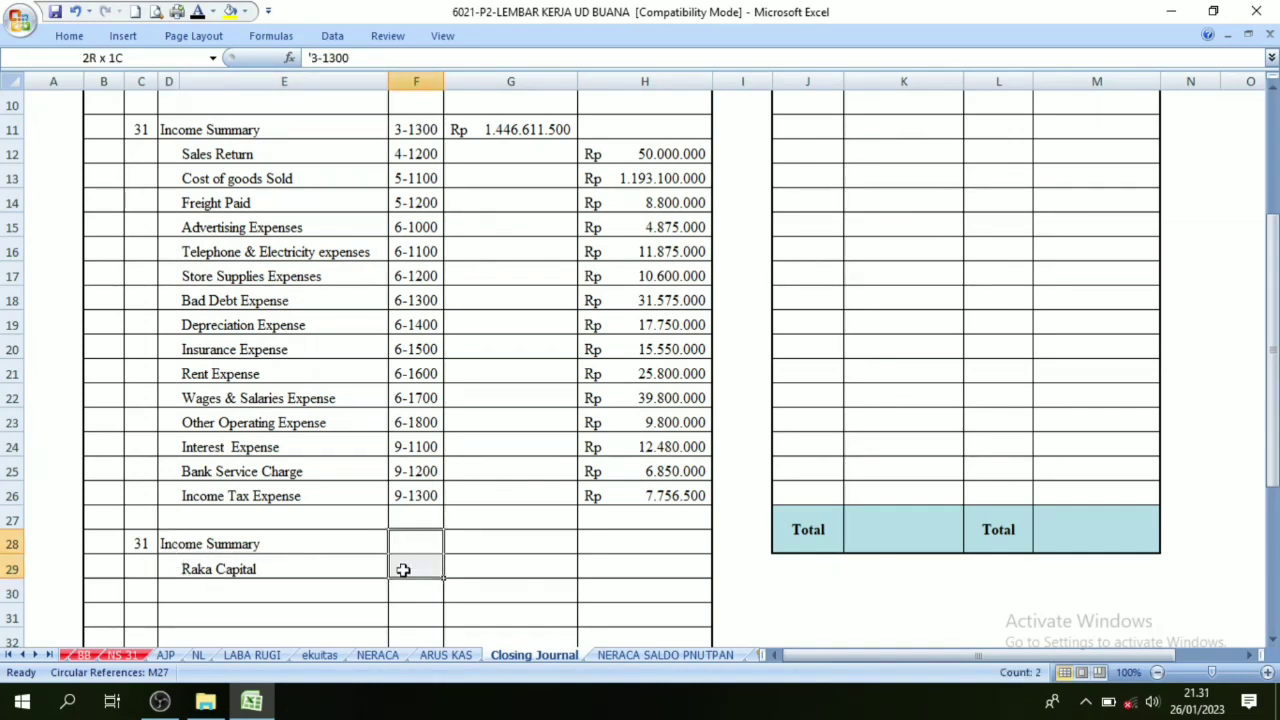
pyautogui.click(197, 11)
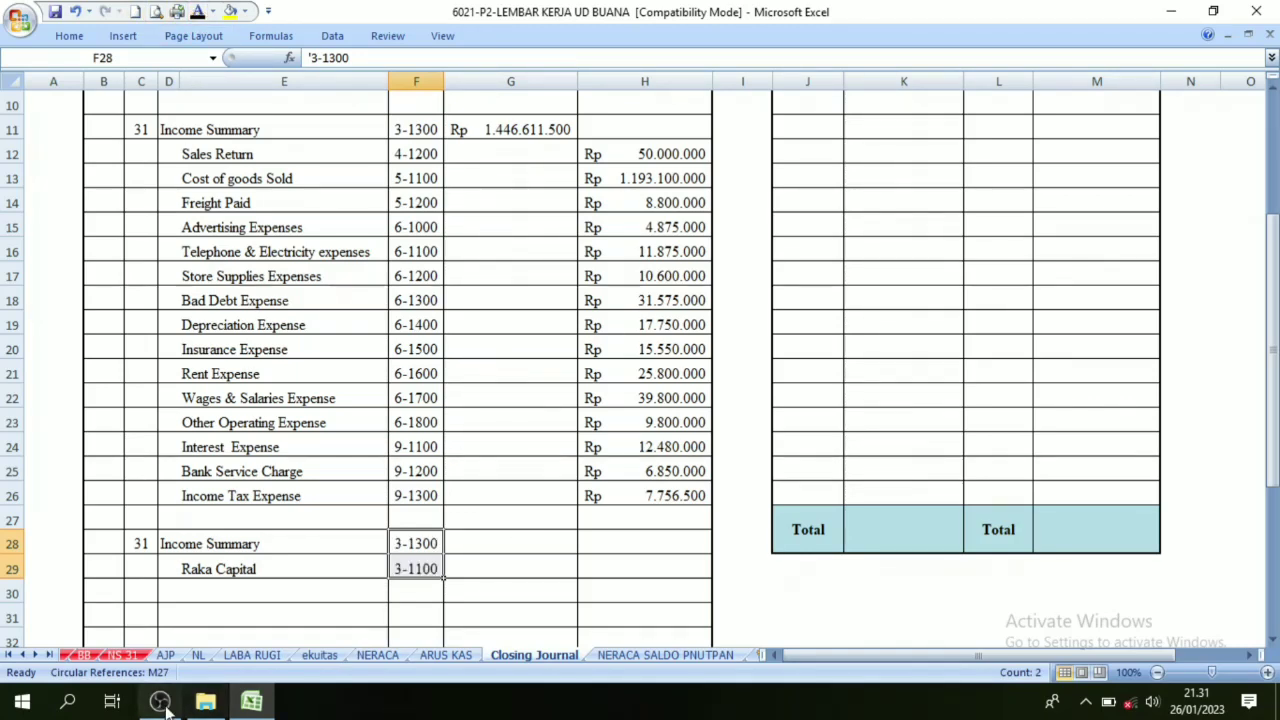
# Step: Check the net income in J46 on NL and colour the matching Closing Journal debit and credit amounts in G28:H29 black
pyautogui.click(198, 655)
pyautogui.click(928, 553)
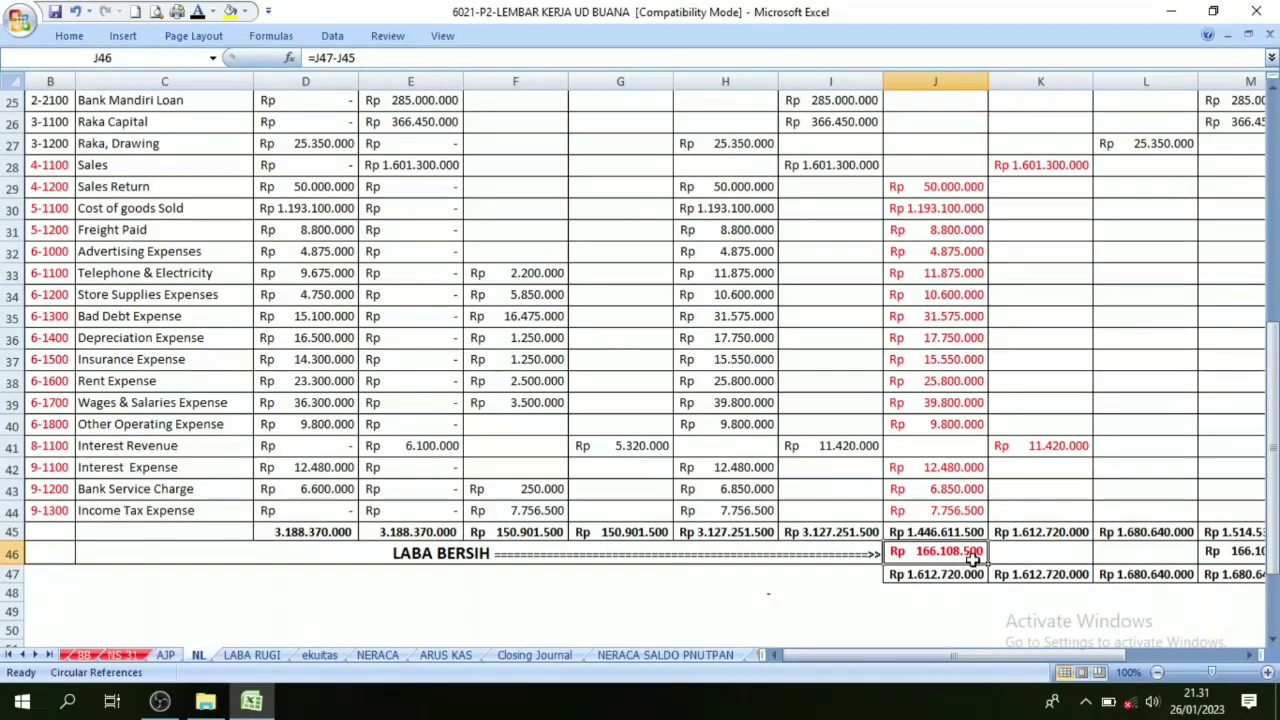
pyautogui.click(534, 655)
pyautogui.moveTo(513, 533); pyautogui.dragTo(651, 554)
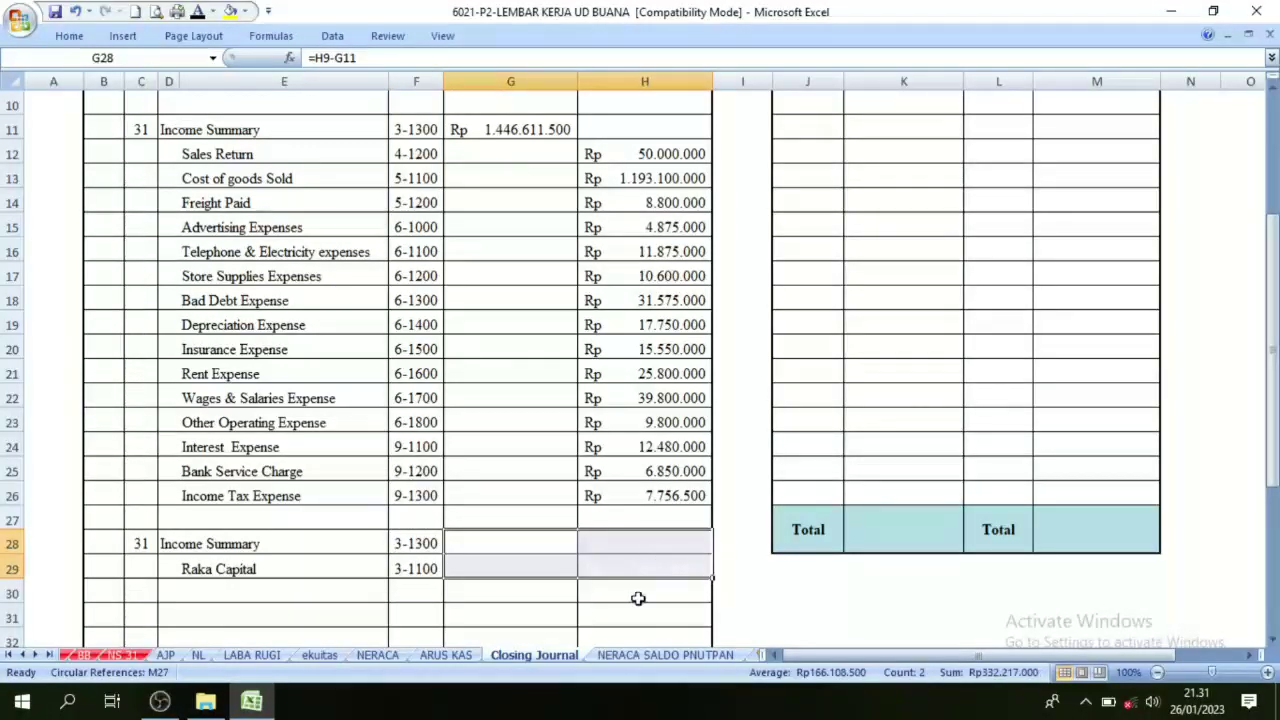
pyautogui.click(197, 14)
pyautogui.click(531, 462)
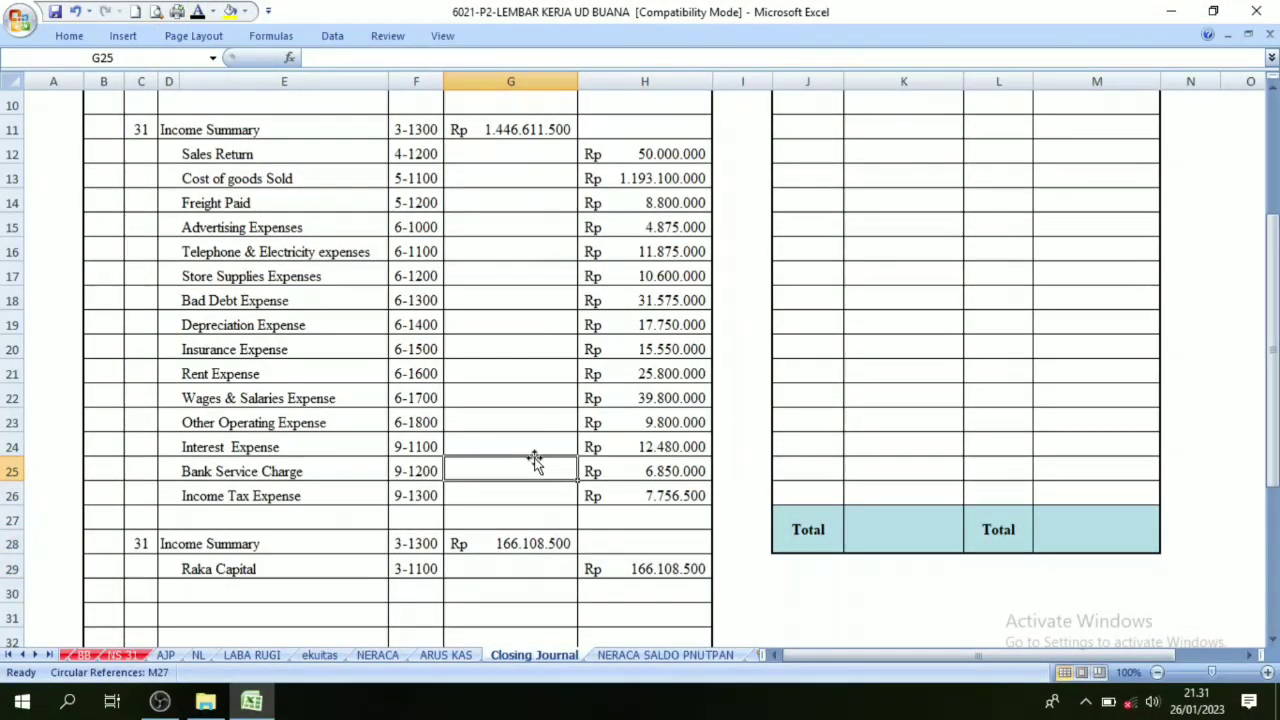
# Step: Review the revenue, expense and net income closing entries on Closing Journal, from Sales down to the owner's capital
pyautogui.scroll(3, 531, 460)
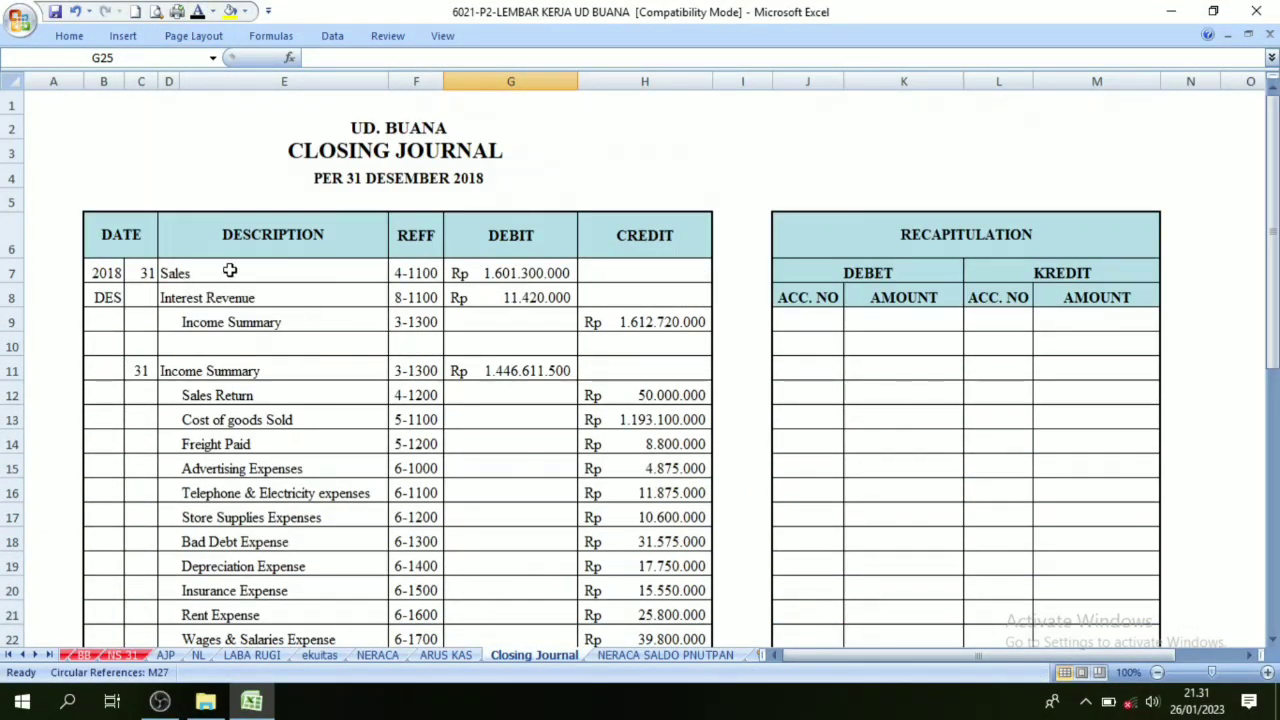
pyautogui.moveTo(197, 271); pyautogui.dragTo(200, 493)
pyautogui.scroll(-1, 236, 422)
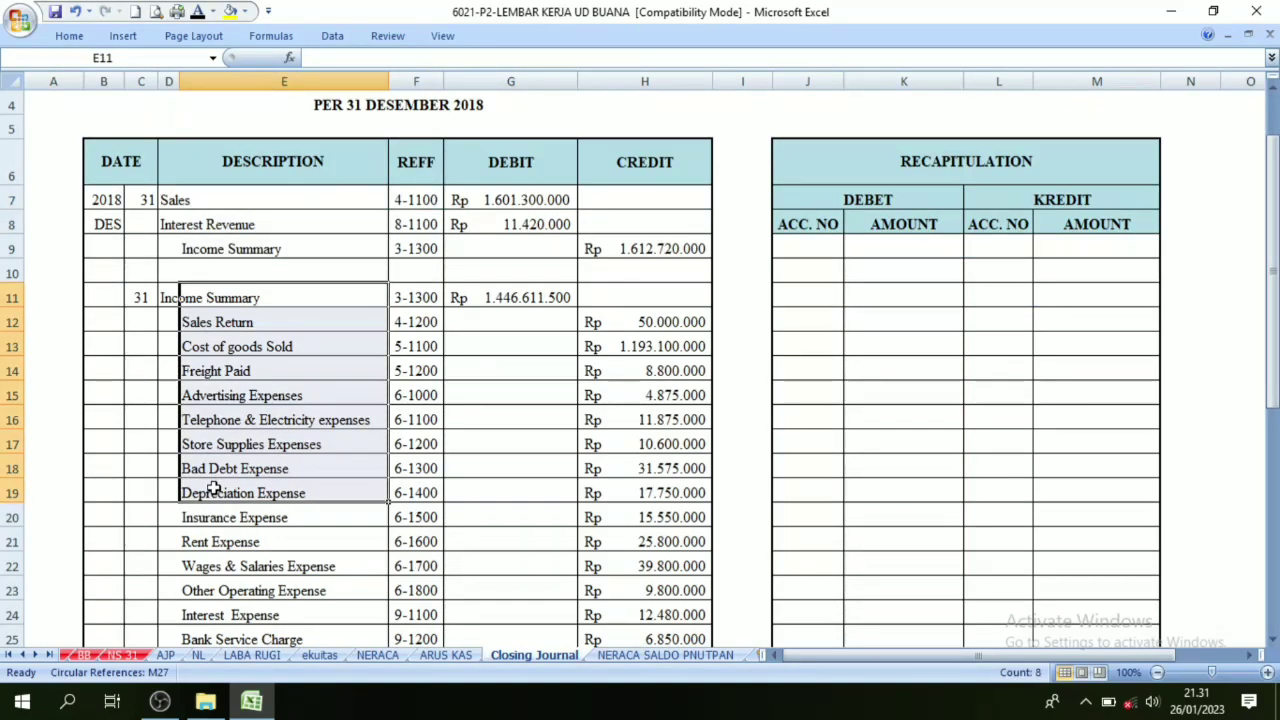
pyautogui.scroll(-3, 220, 508)
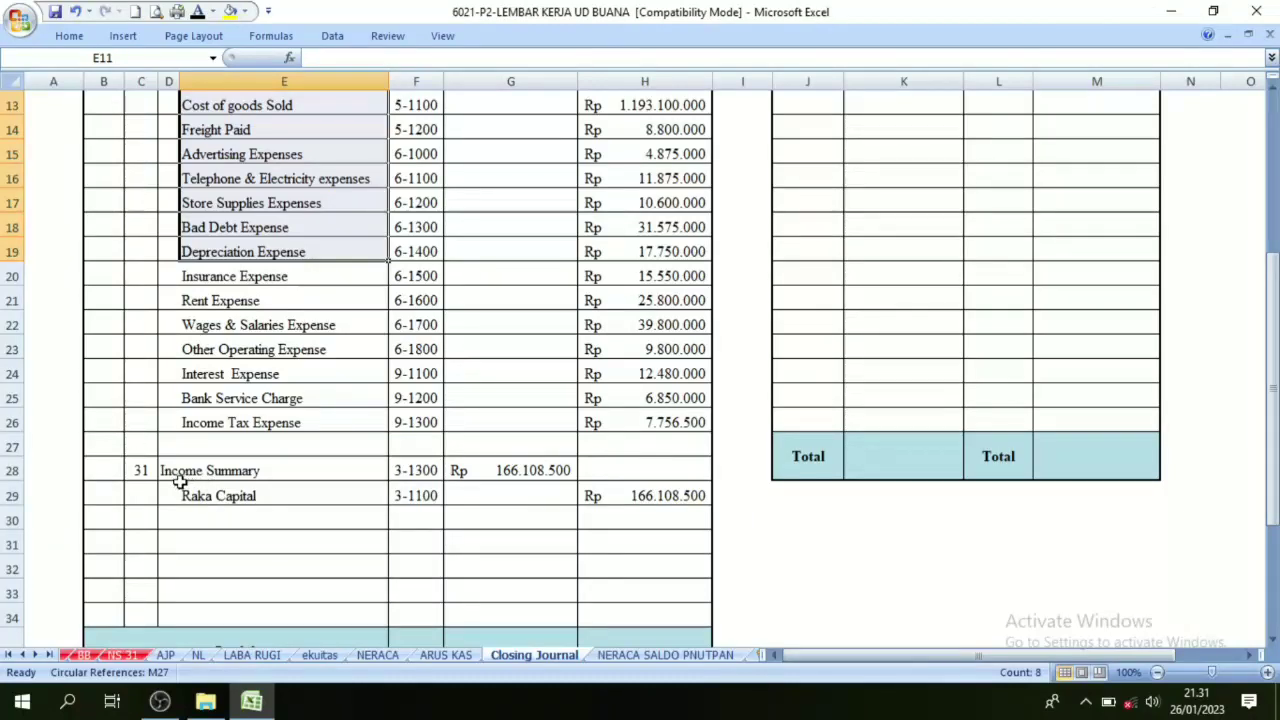
pyautogui.scroll(3, 386, 399)
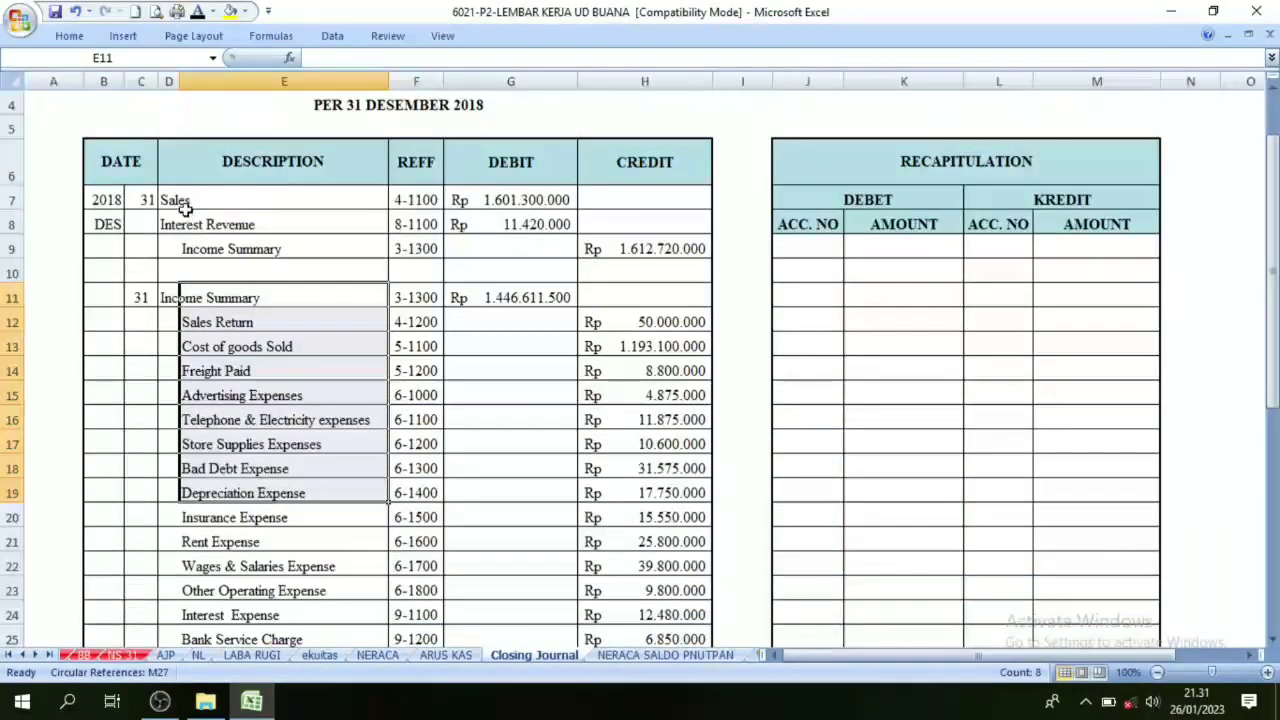
pyautogui.moveTo(180, 200); pyautogui.dragTo(185, 226)
pyautogui.moveTo(198, 319); pyautogui.dragTo(222, 550)
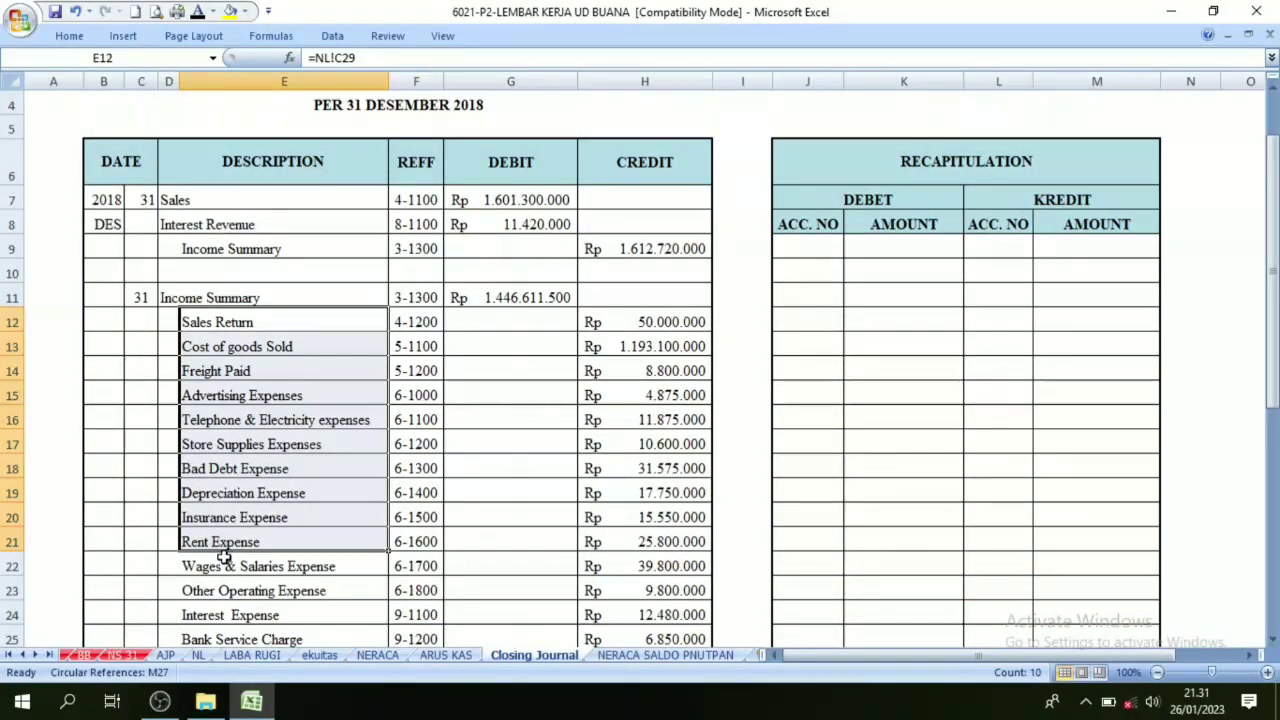
pyautogui.scroll(-2, 223, 560)
pyautogui.click(338, 567)
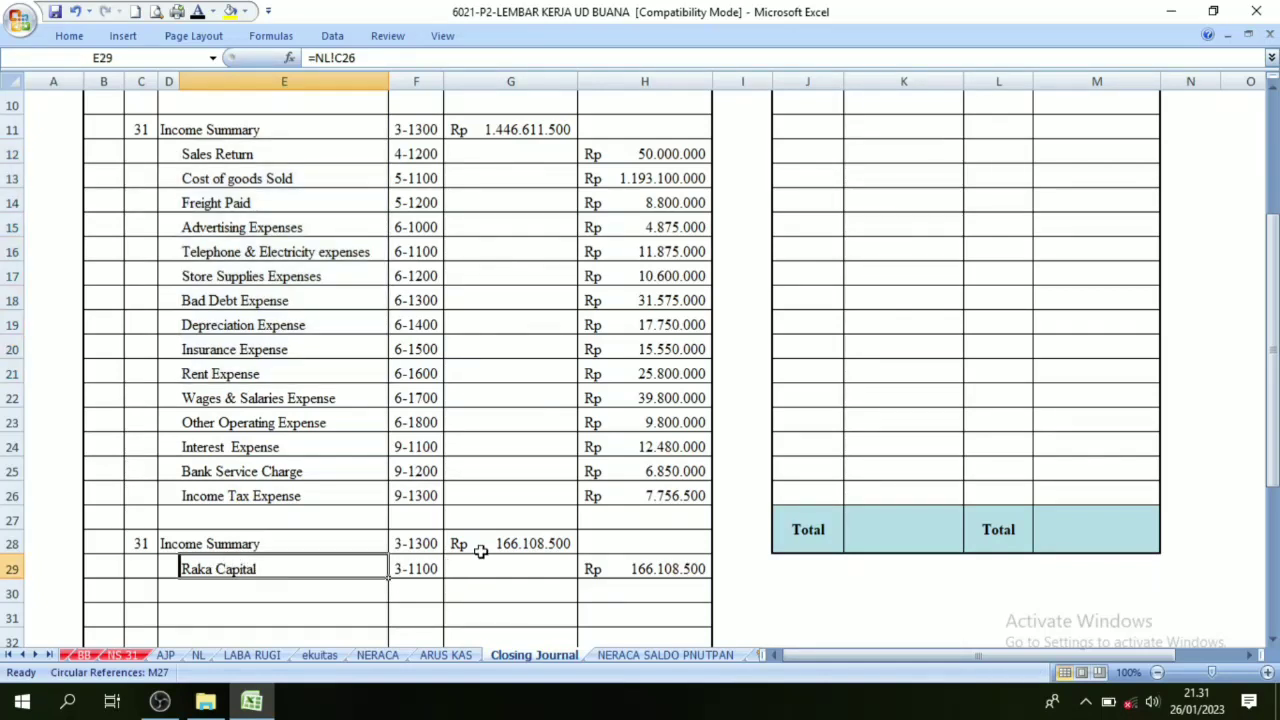
pyautogui.moveTo(480, 551); pyautogui.dragTo(636, 566)
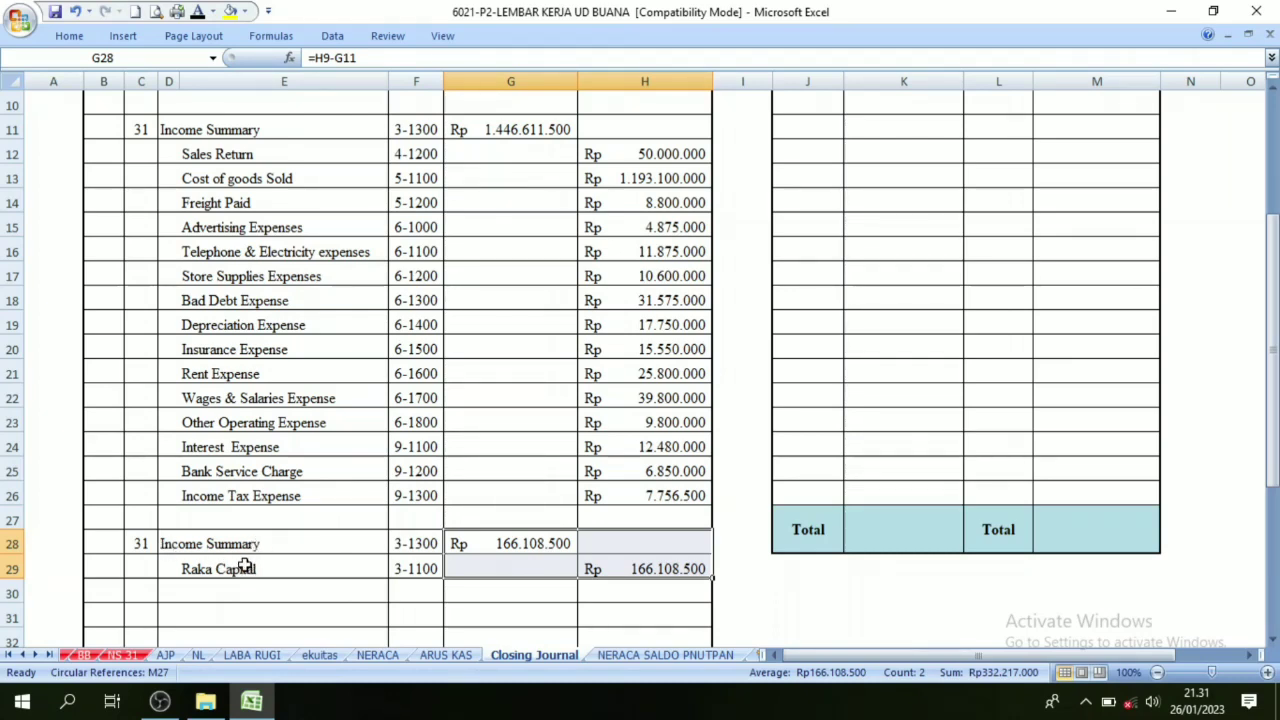
# Step: On NL, locate the owner's drawing account in row 27 and colour its Neraca debit amount in L27 red
pyautogui.click(198, 654)
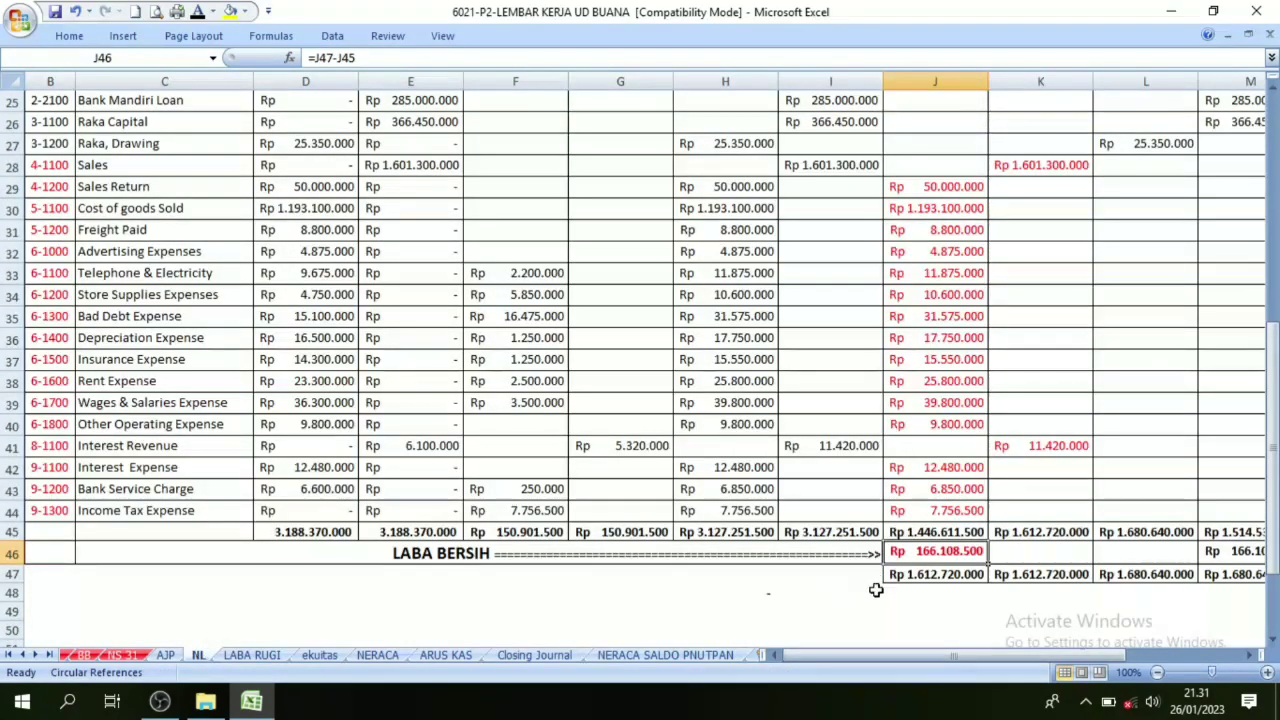
pyautogui.scroll(1, 912, 543)
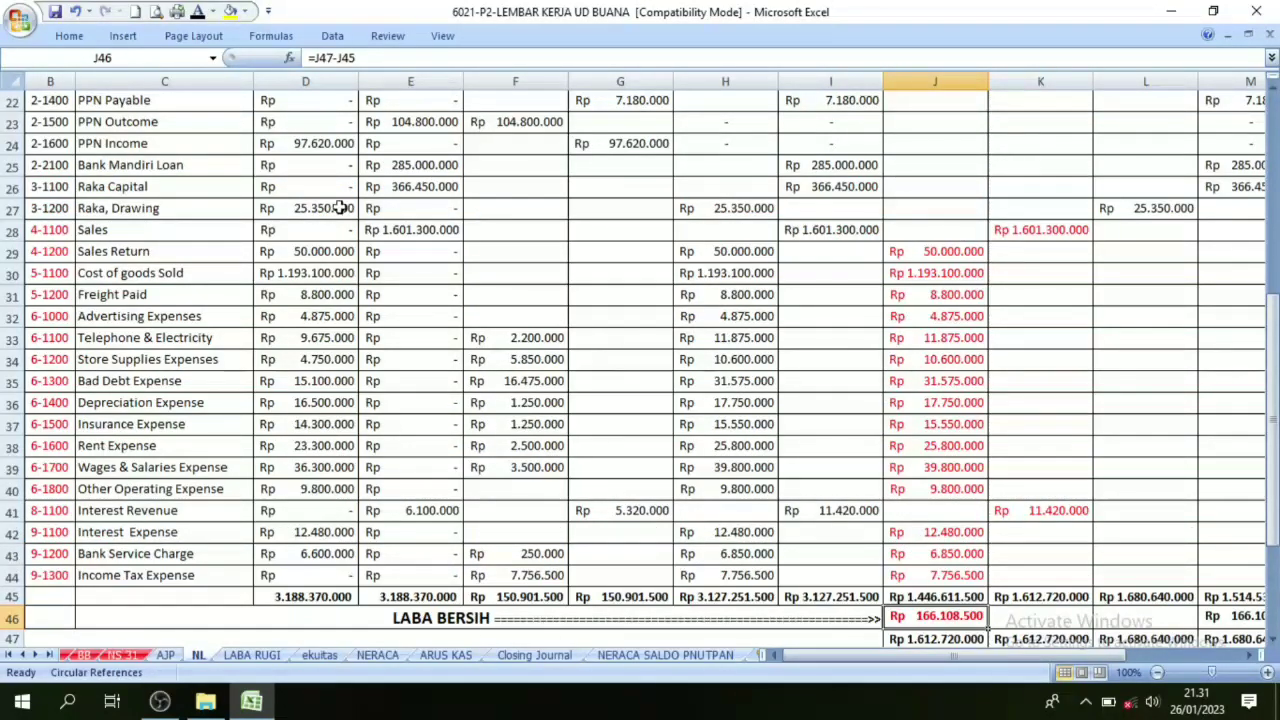
pyautogui.moveTo(63, 189); pyautogui.dragTo(60, 209)
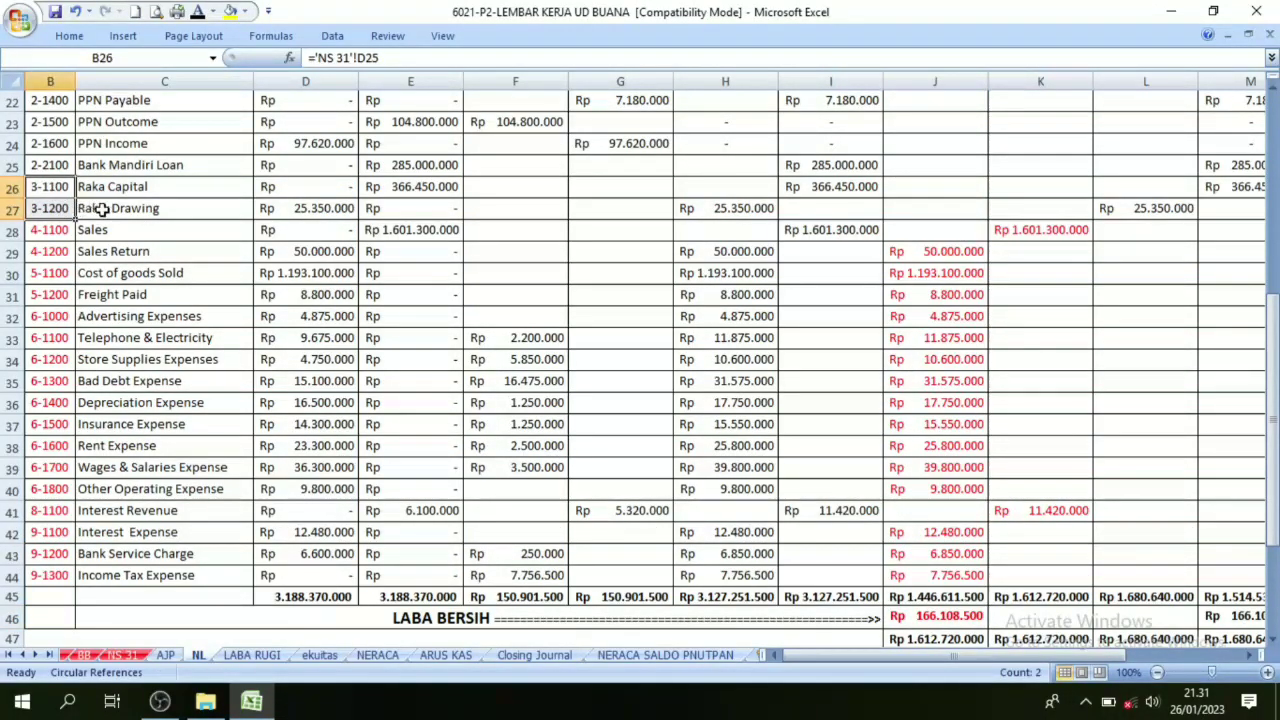
pyautogui.click(102, 209)
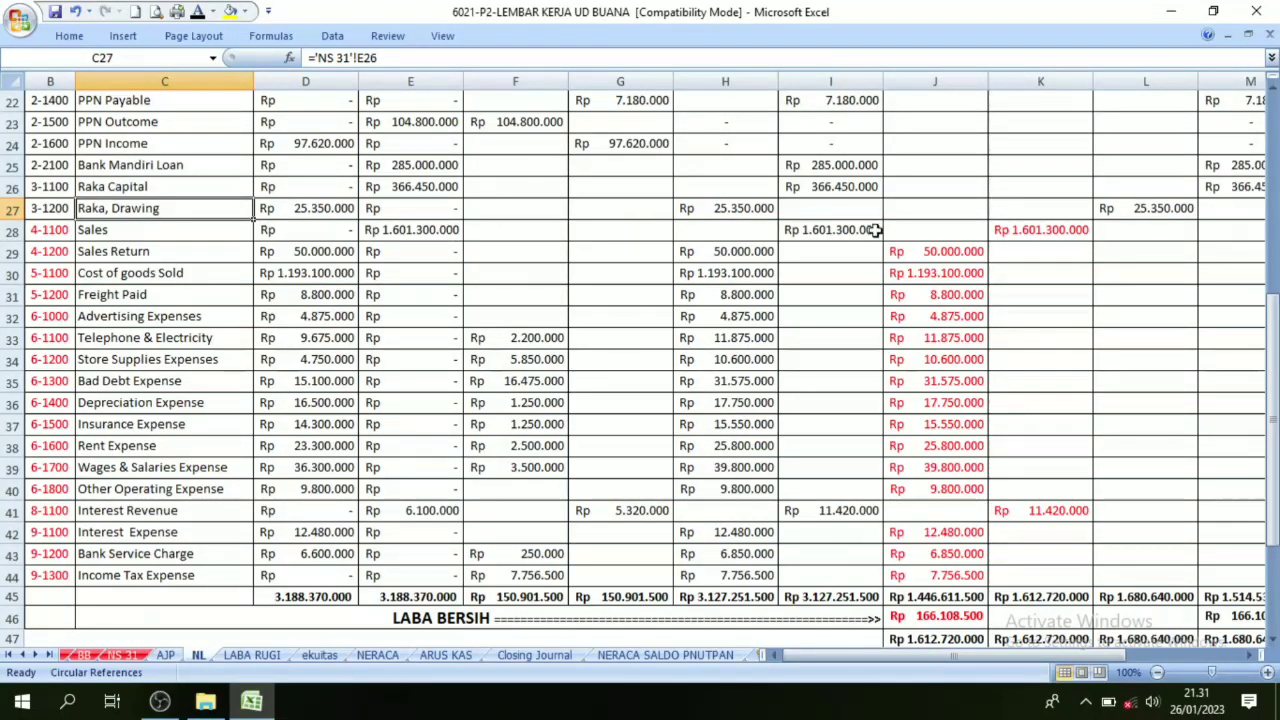
pyautogui.click(1120, 217)
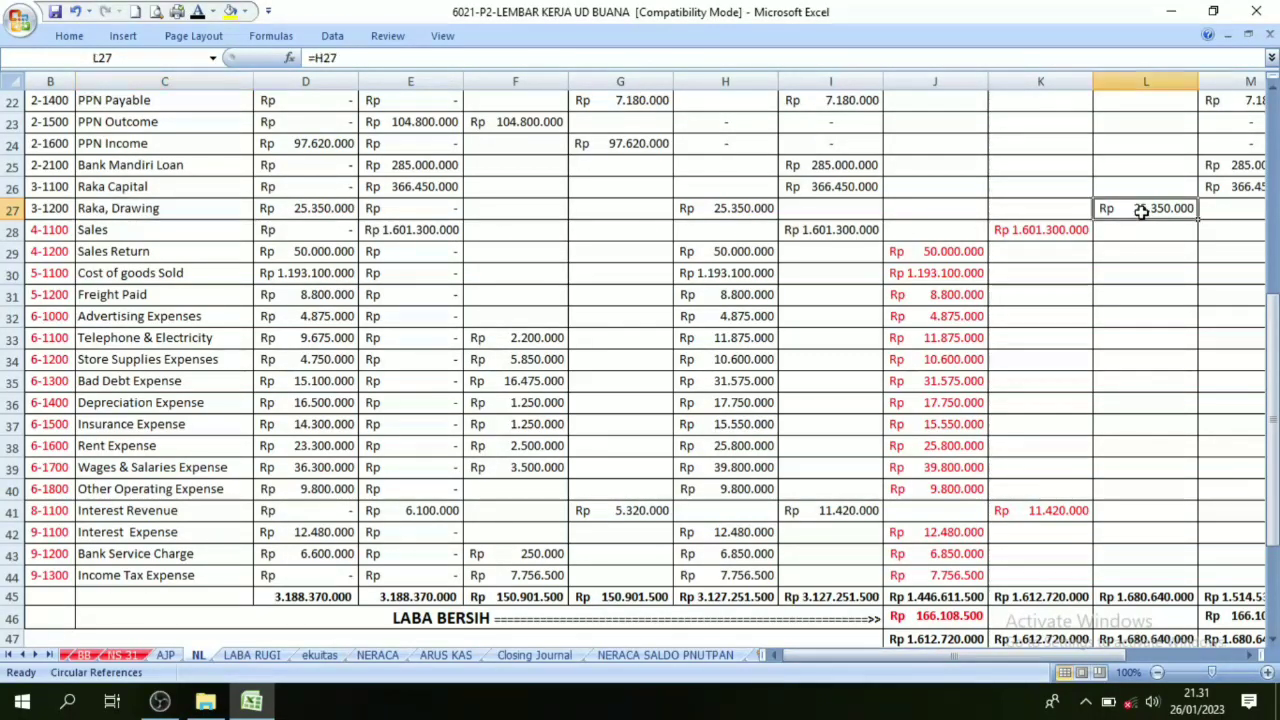
pyautogui.click(212, 11)
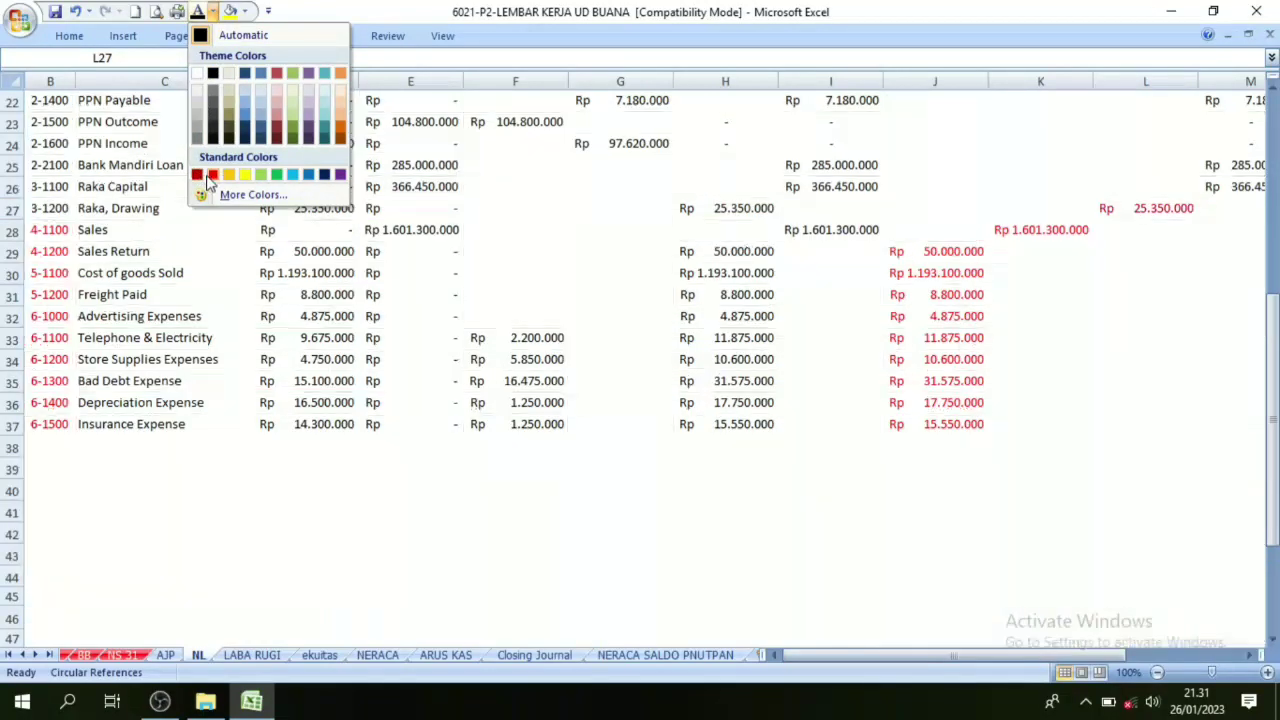
pyautogui.click(212, 176)
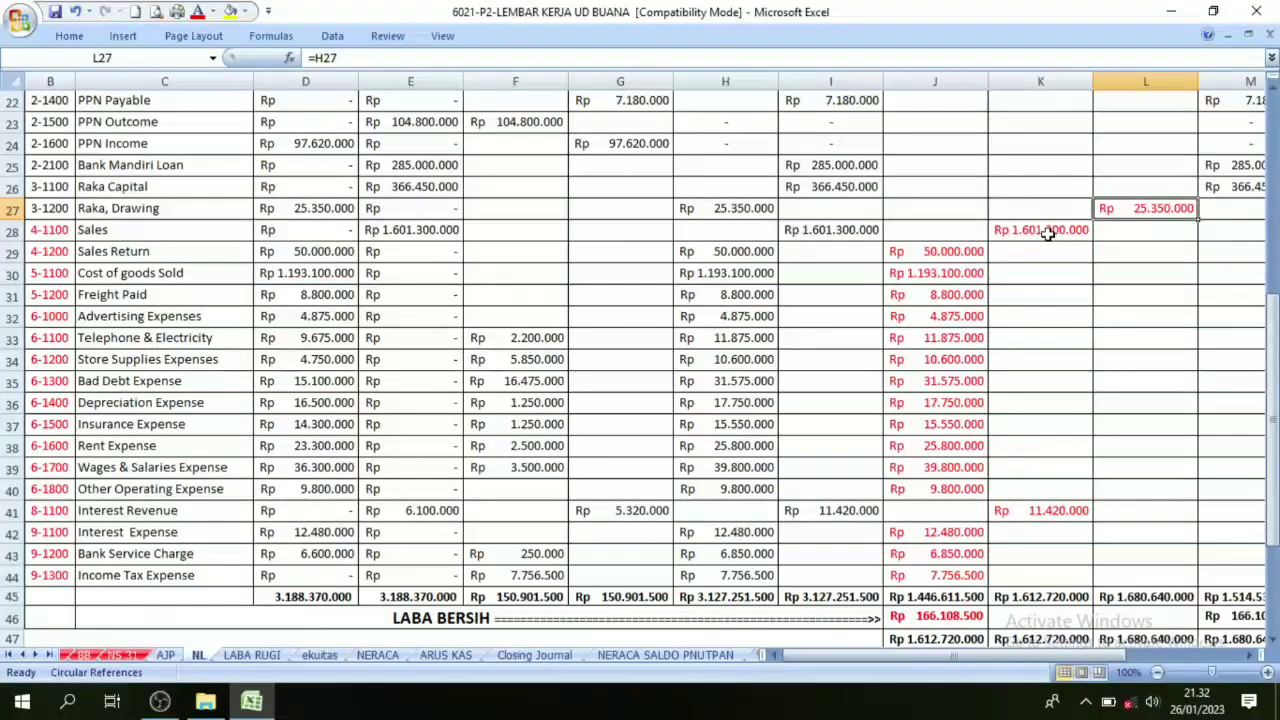
# Step: Review the amounts to close on NL: revenues in column K, expenses in column J, net income in J46 and the owner's drawing in L27
pyautogui.moveTo(1046, 230); pyautogui.dragTo(1052, 508)
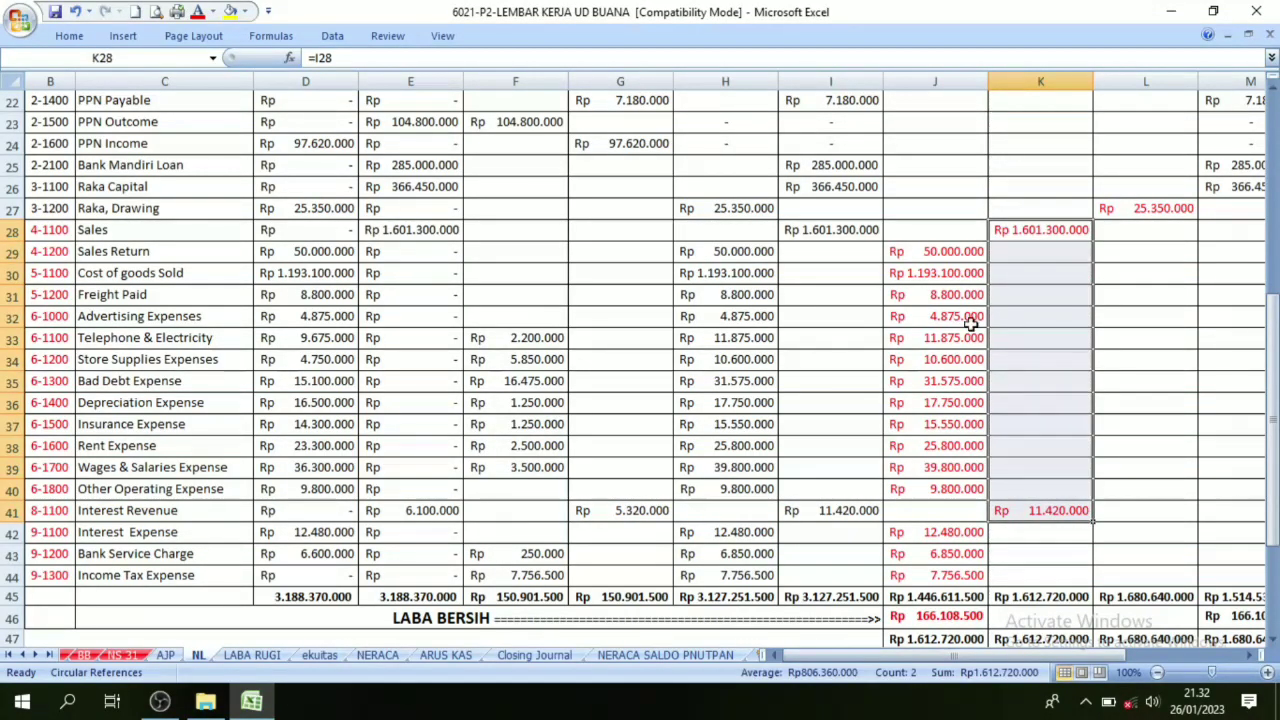
pyautogui.moveTo(937, 251); pyautogui.dragTo(935, 540)
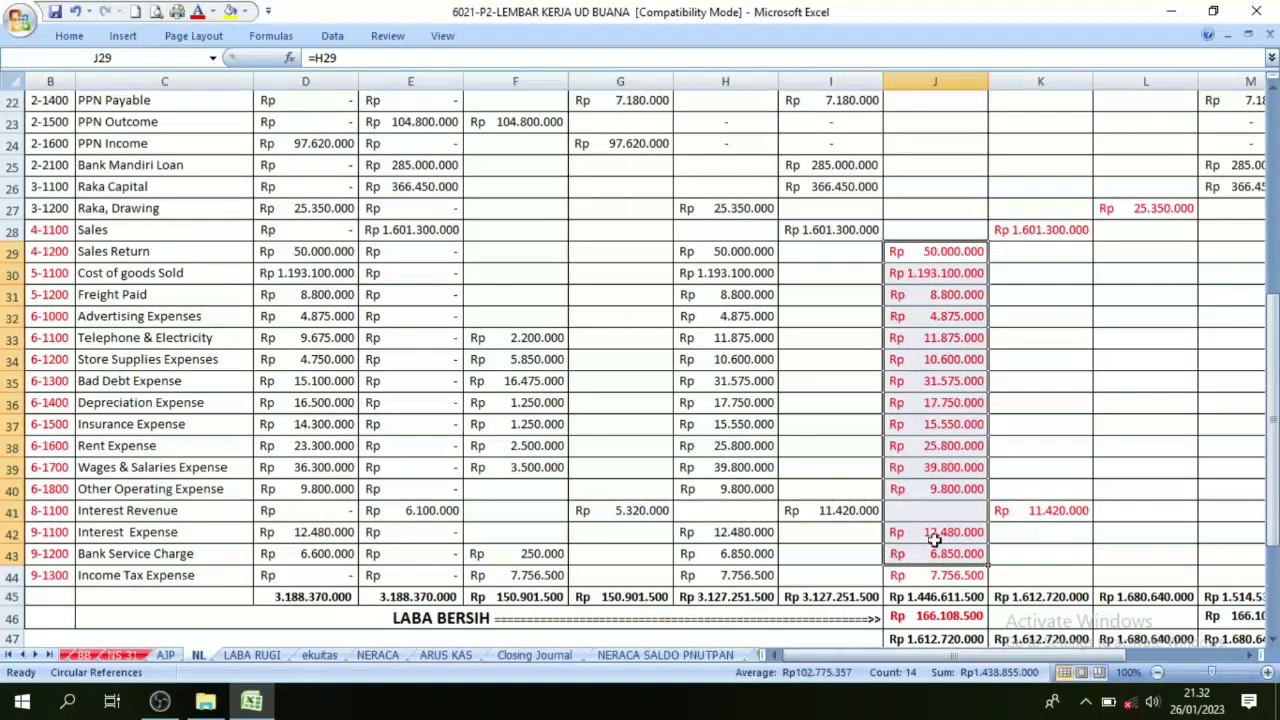
pyautogui.moveTo(1023, 234); pyautogui.dragTo(1040, 532)
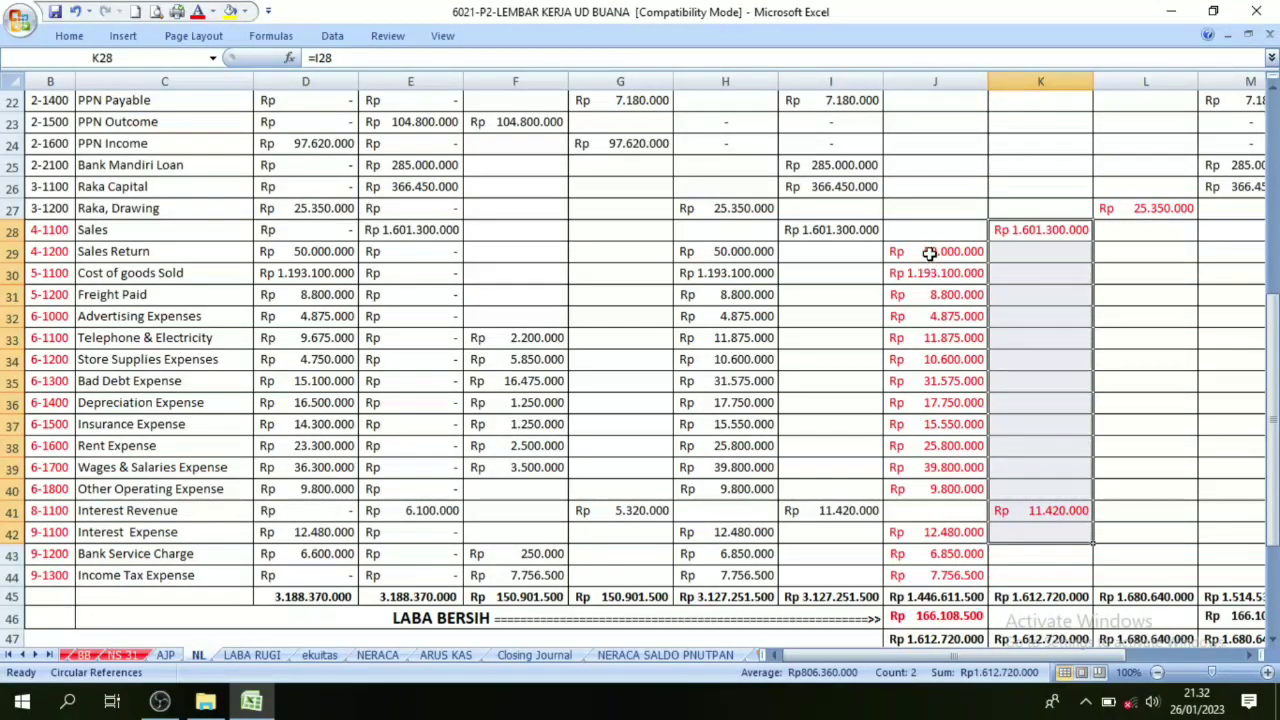
pyautogui.moveTo(929, 253); pyautogui.dragTo(945, 515)
pyautogui.click(938, 619)
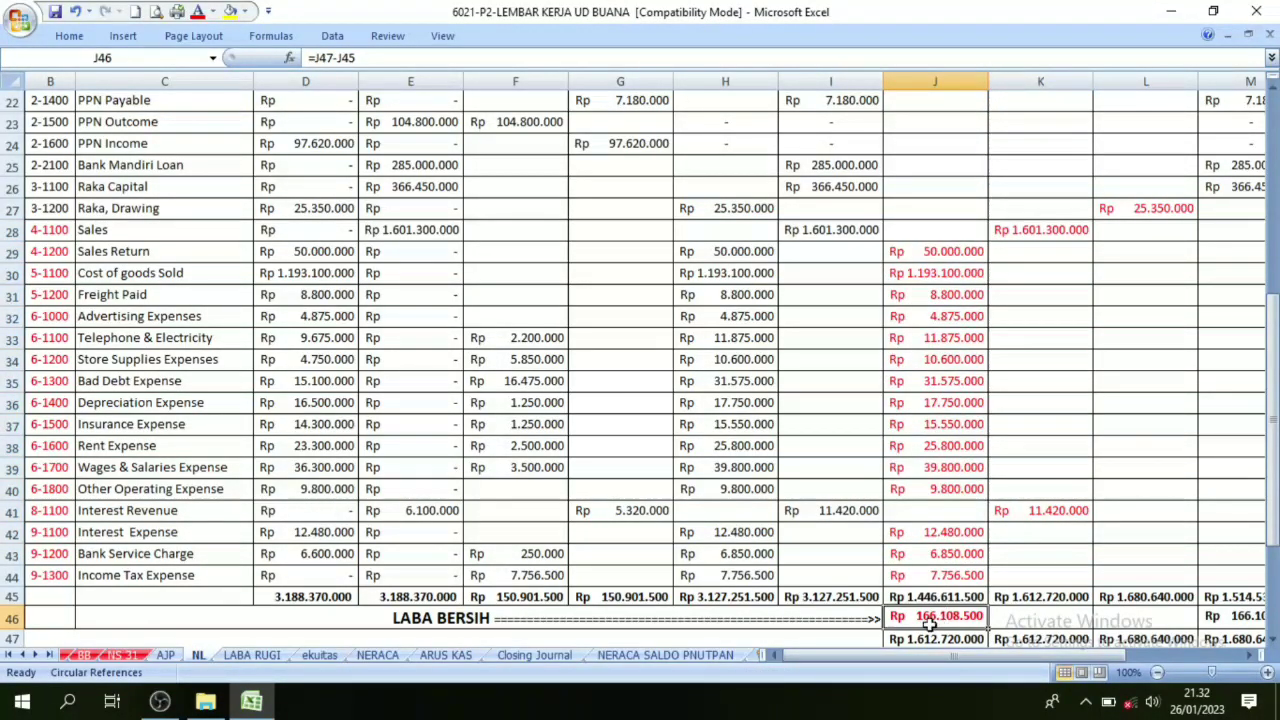
pyautogui.click(1122, 213)
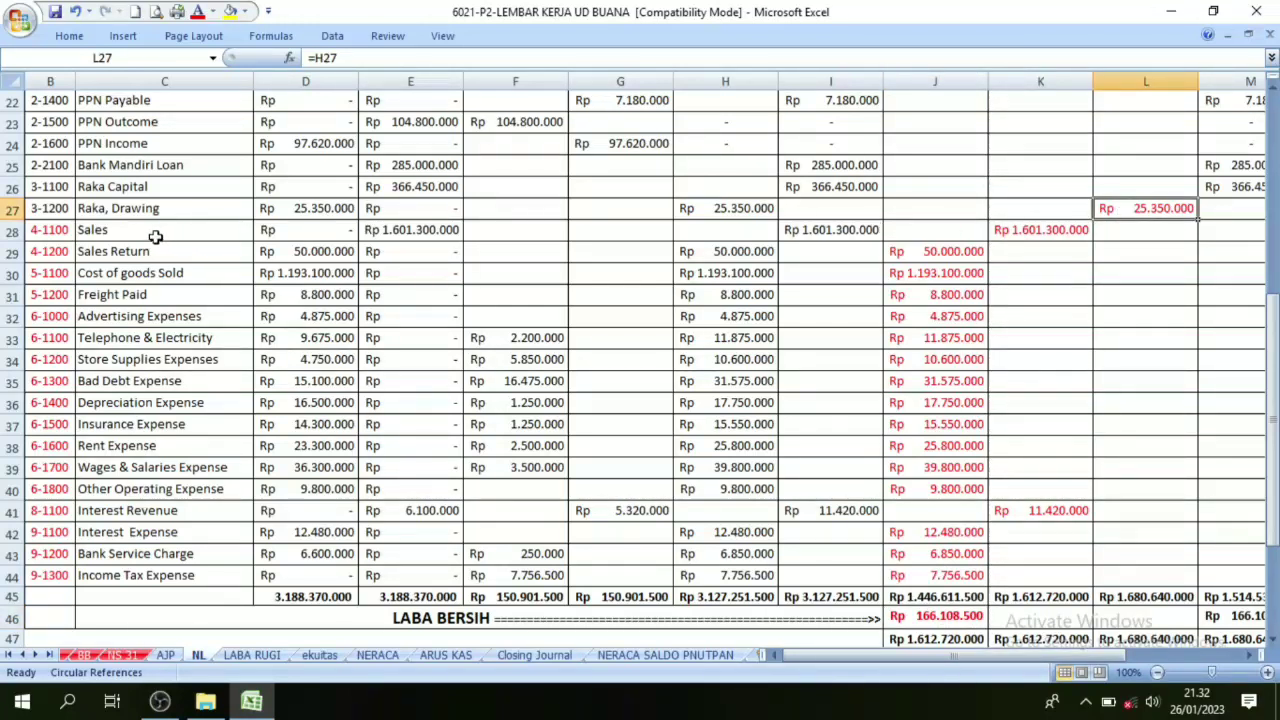
pyautogui.click(116, 213)
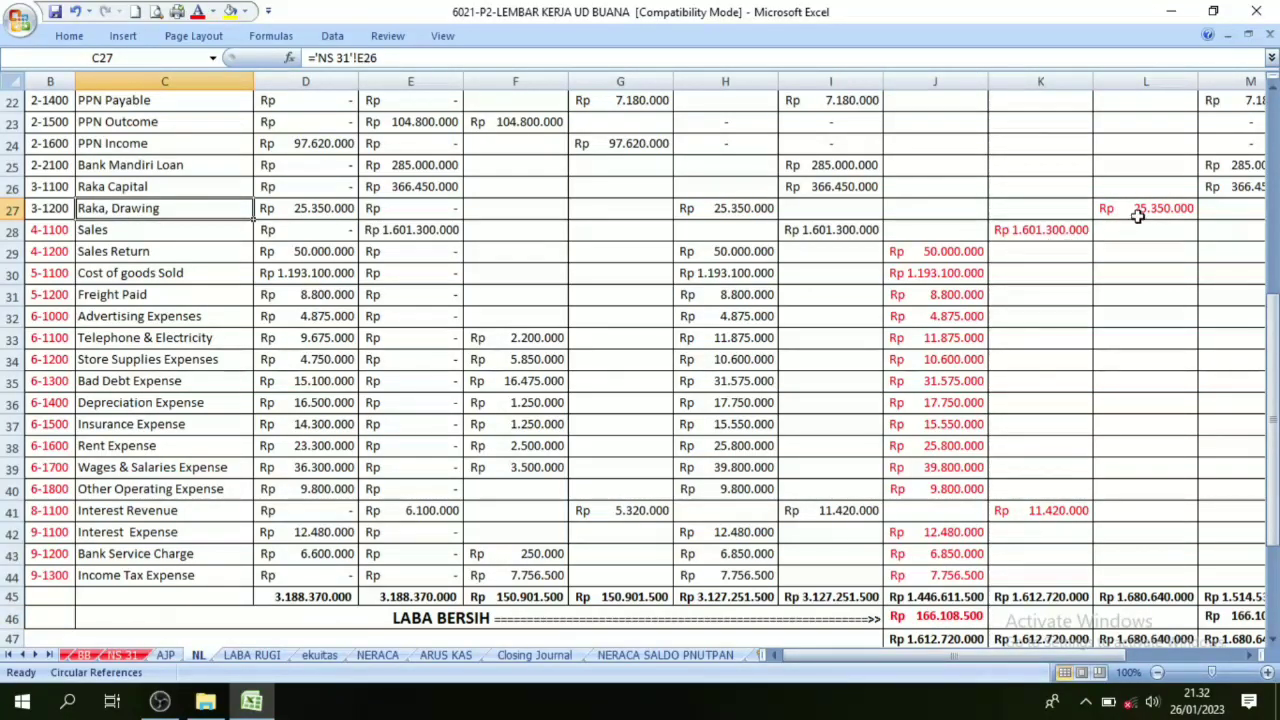
pyautogui.click(1146, 212)
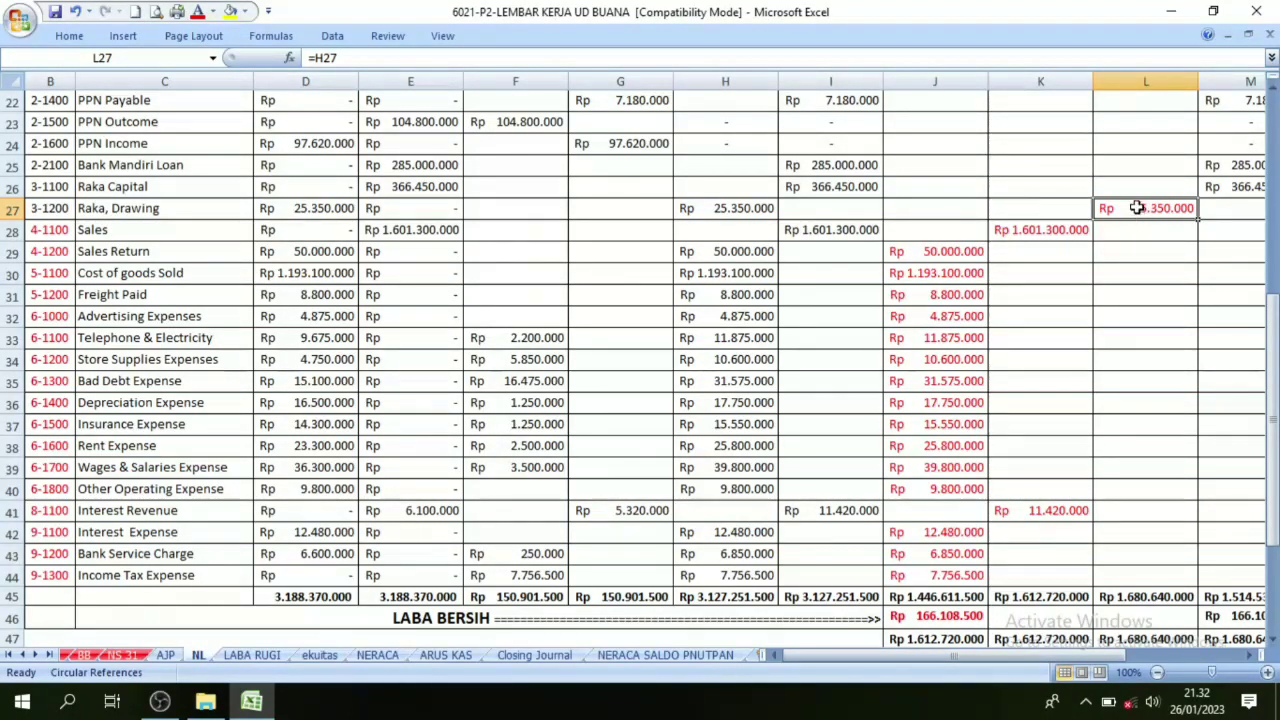
pyautogui.scroll(6, 1131, 206)
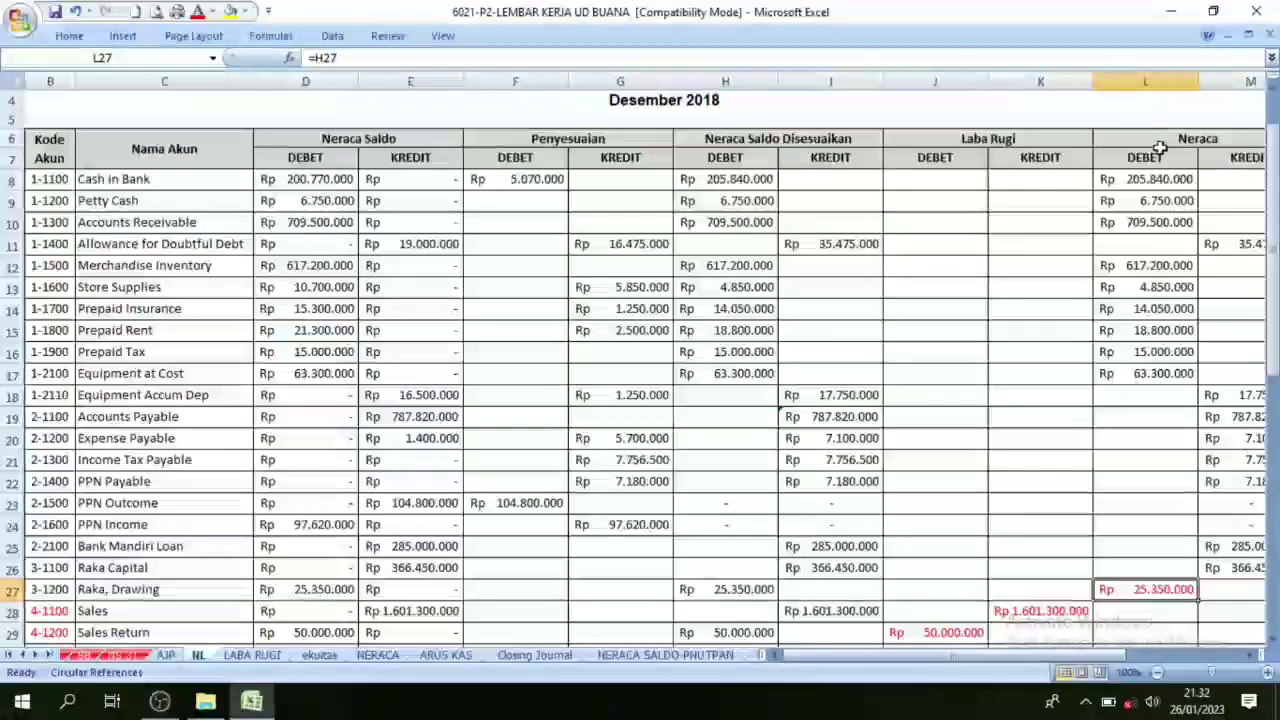
pyautogui.scroll(-3, 1100, 520)
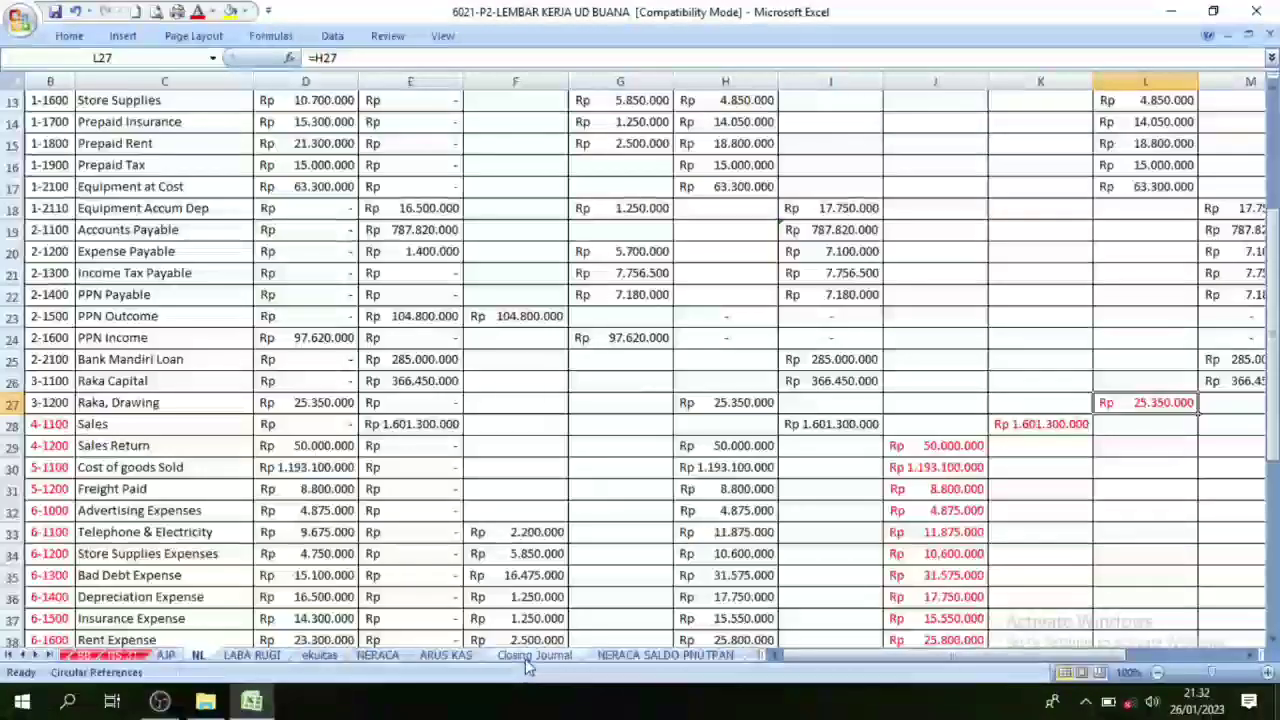
# Step: On Closing Journal, set the font colour of the date 31 in C31 to Automatic black for the drawing closing entry
pyautogui.click(532, 655)
pyautogui.scroll(-2, 482, 589)
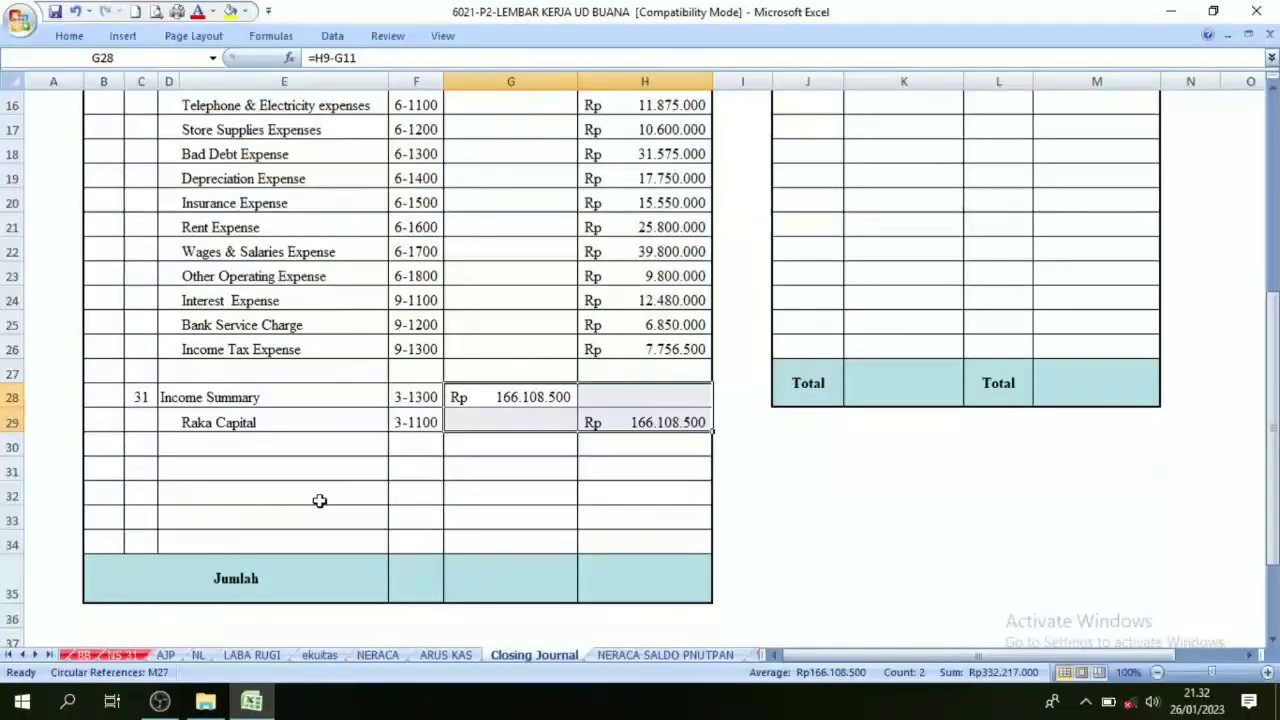
pyautogui.click(146, 466)
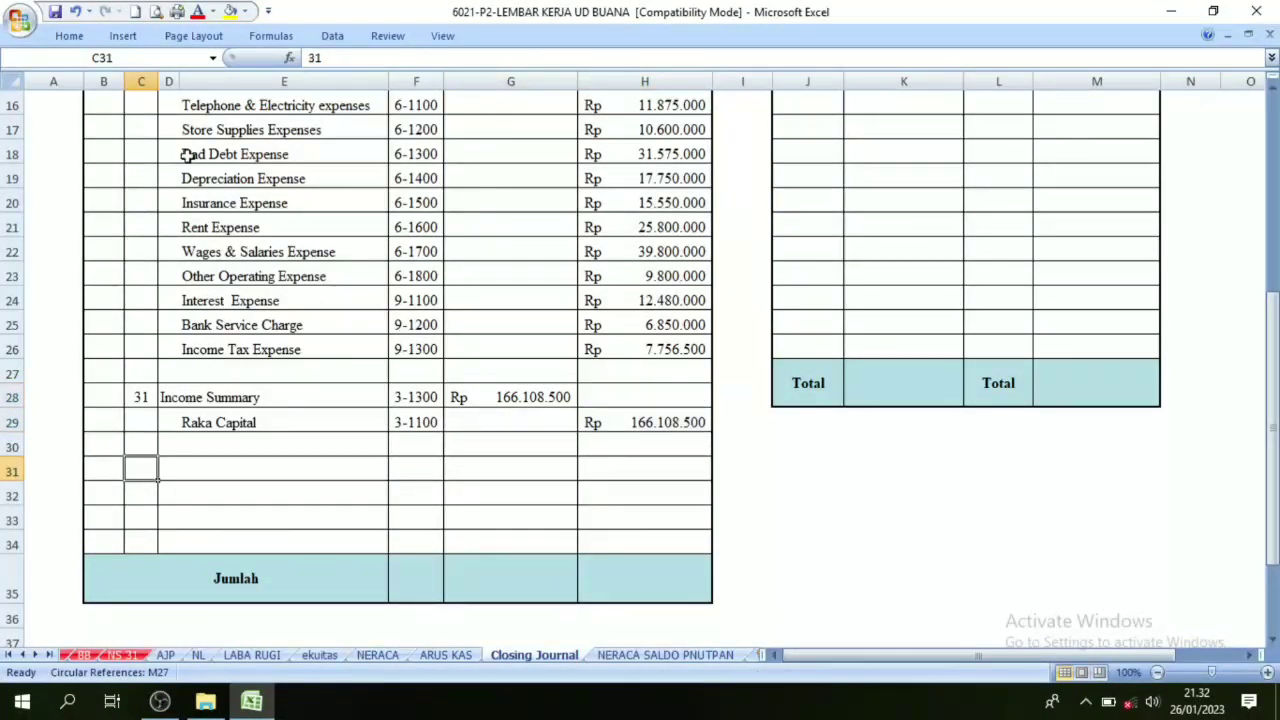
pyautogui.click(208, 11)
pyautogui.click(235, 35)
# Step: Colour the owner's capital and drawing descriptions in D31:E32 and their REFF codes in F31:F32 black
pyautogui.moveTo(171, 479); pyautogui.dragTo(223, 495)
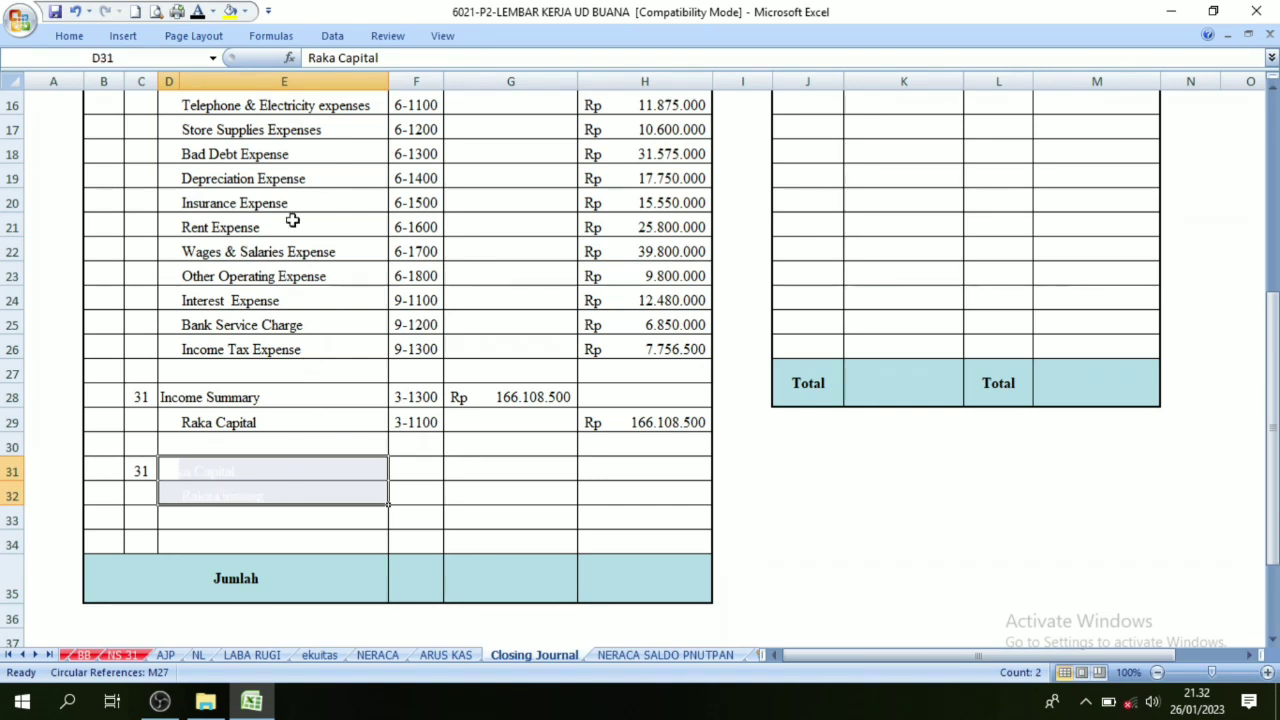
pyautogui.click(198, 11)
pyautogui.click(225, 465)
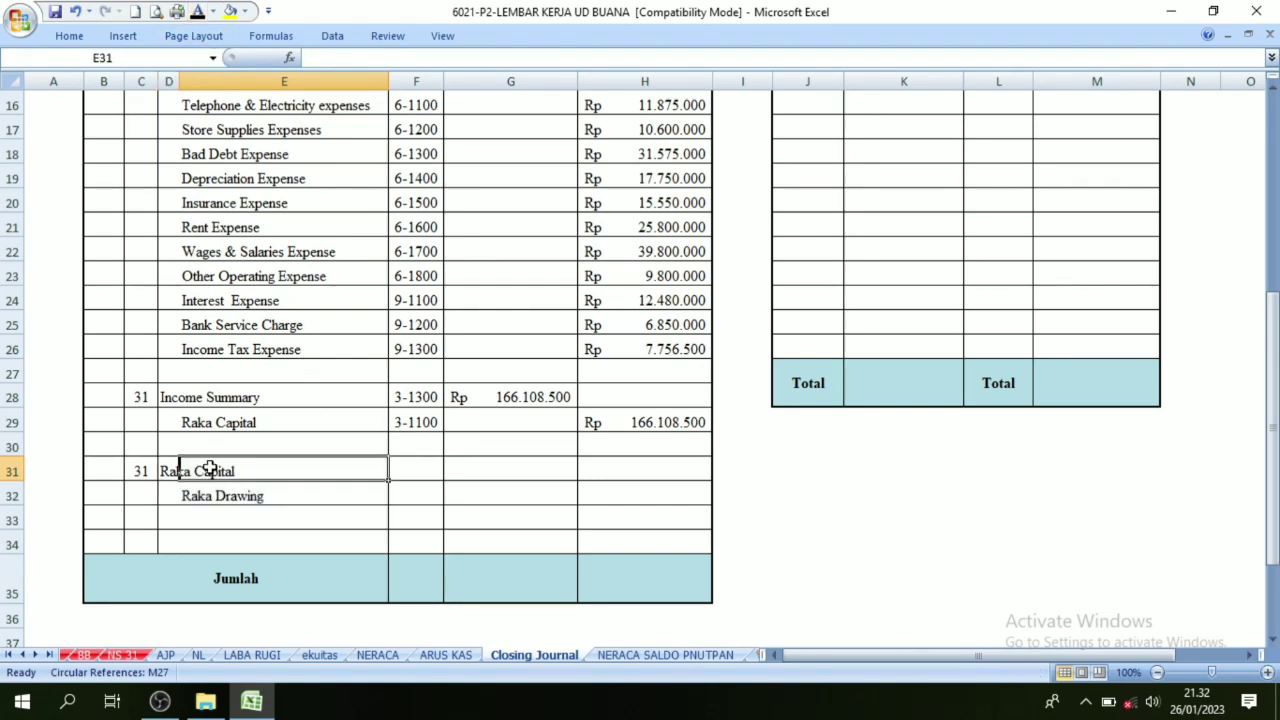
pyautogui.click(251, 497)
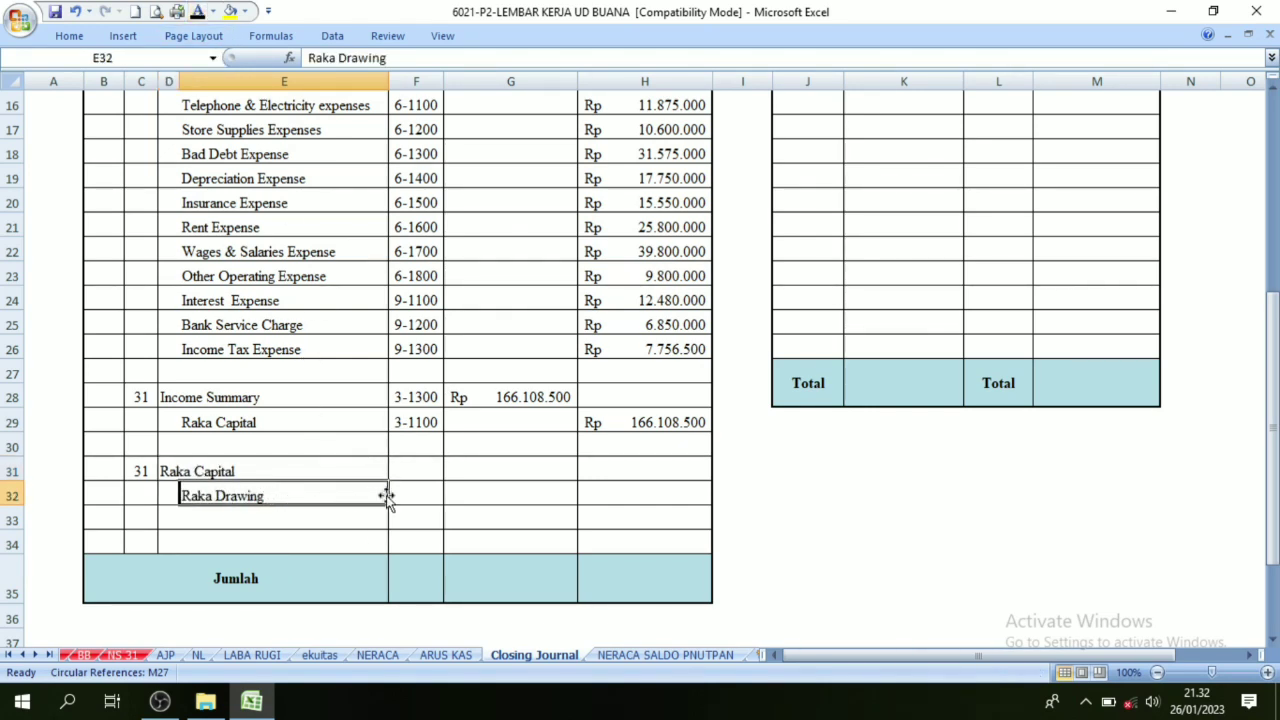
pyautogui.moveTo(410, 476); pyautogui.dragTo(414, 503)
pyautogui.click(205, 14)
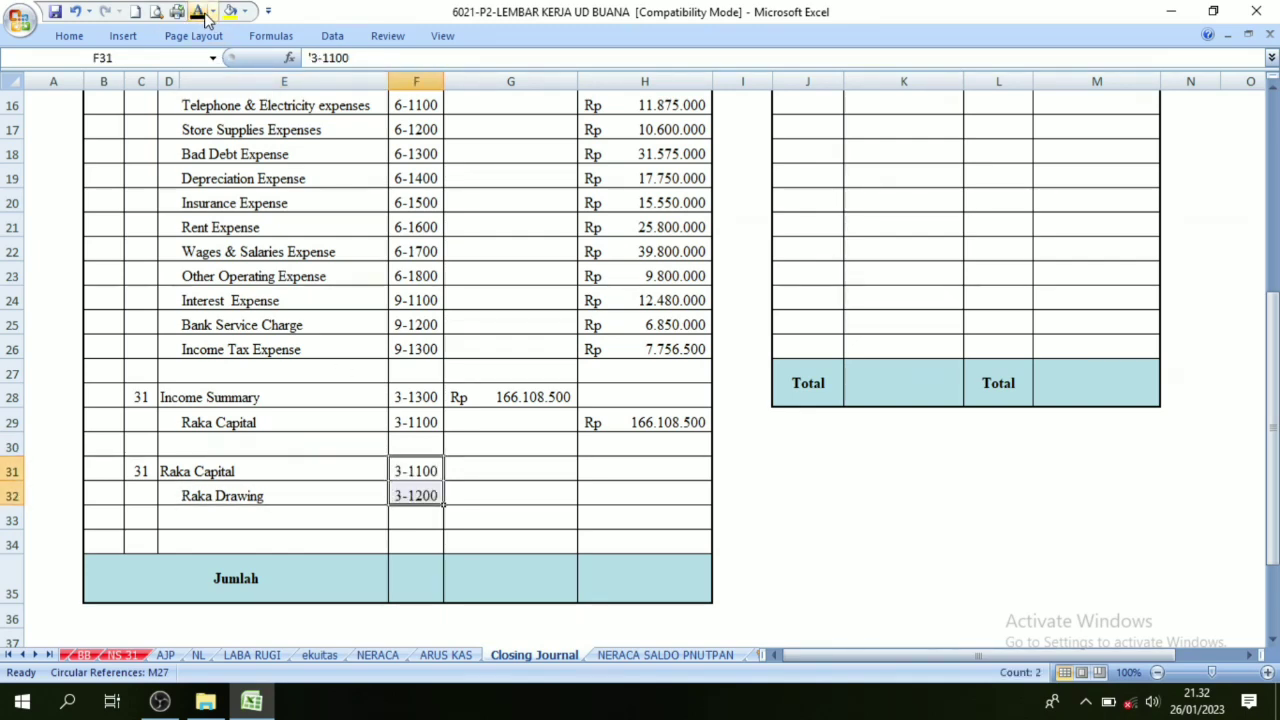
# Step: Check the drawing amount in L27 on NL and colour the matching Closing Journal debit and credit amounts in G31:H32 black
pyautogui.click(198, 654)
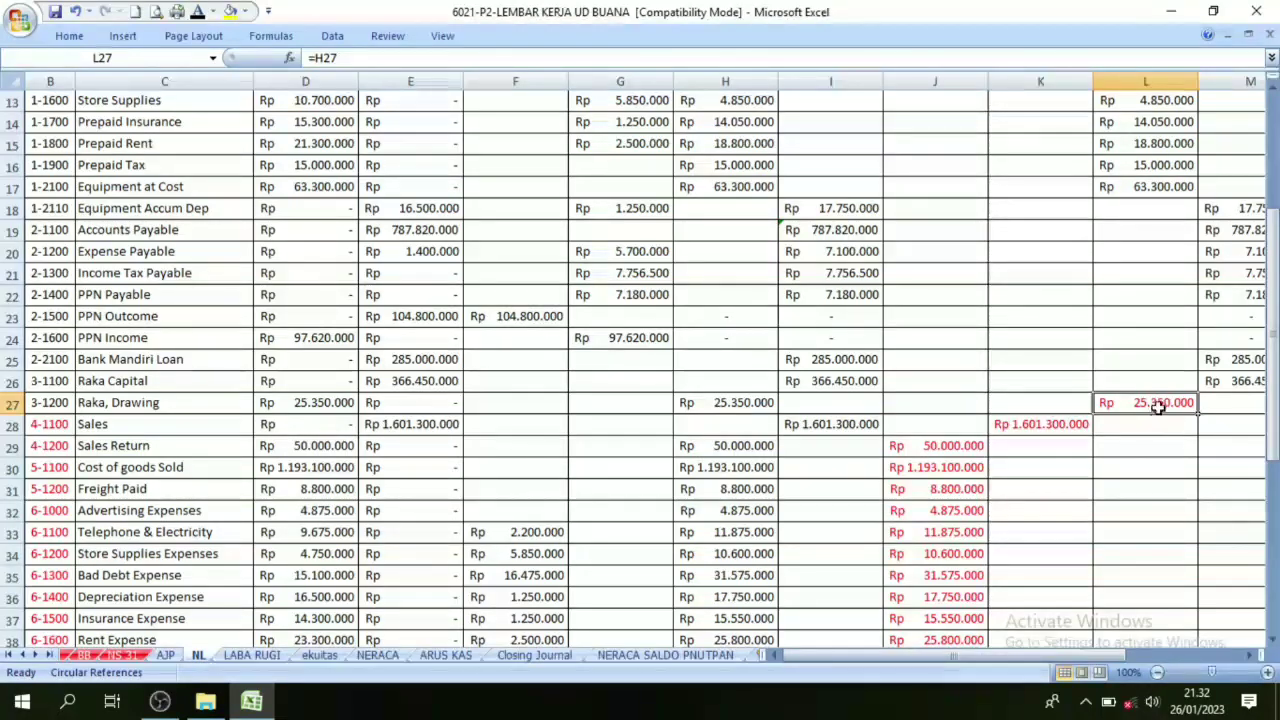
pyautogui.click(534, 654)
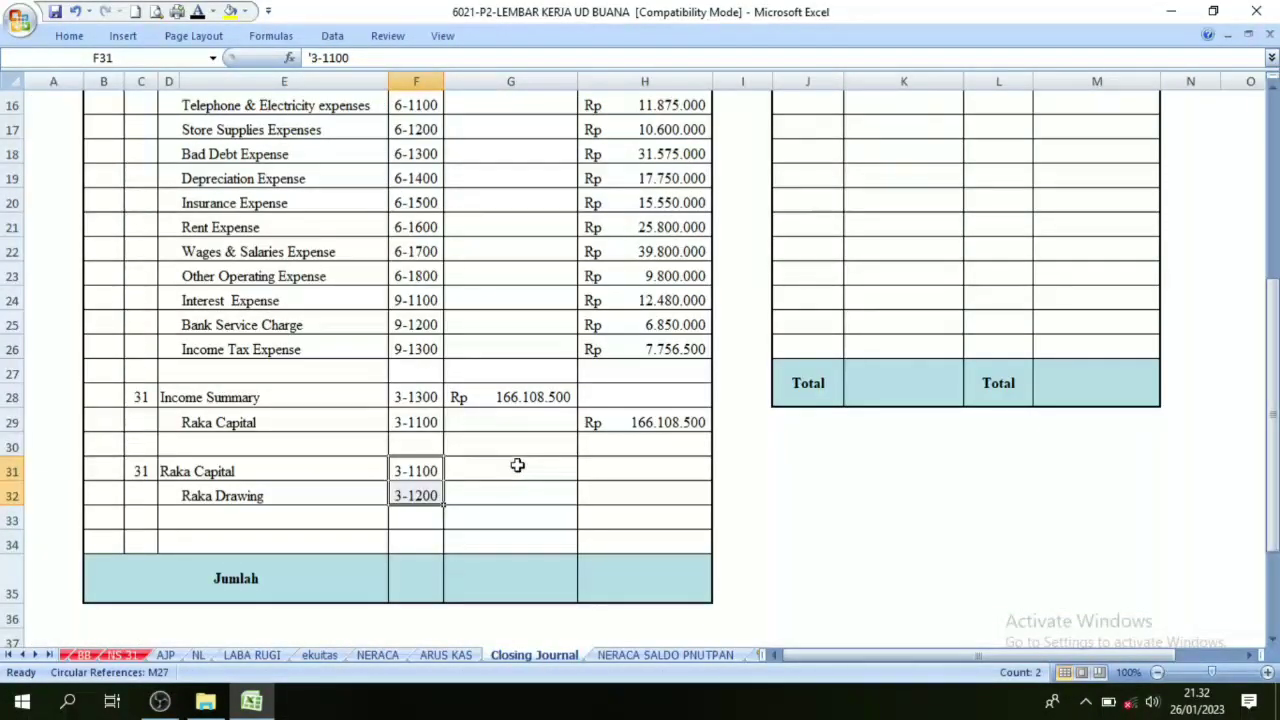
pyautogui.moveTo(517, 470); pyautogui.dragTo(616, 490)
pyautogui.click(193, 10)
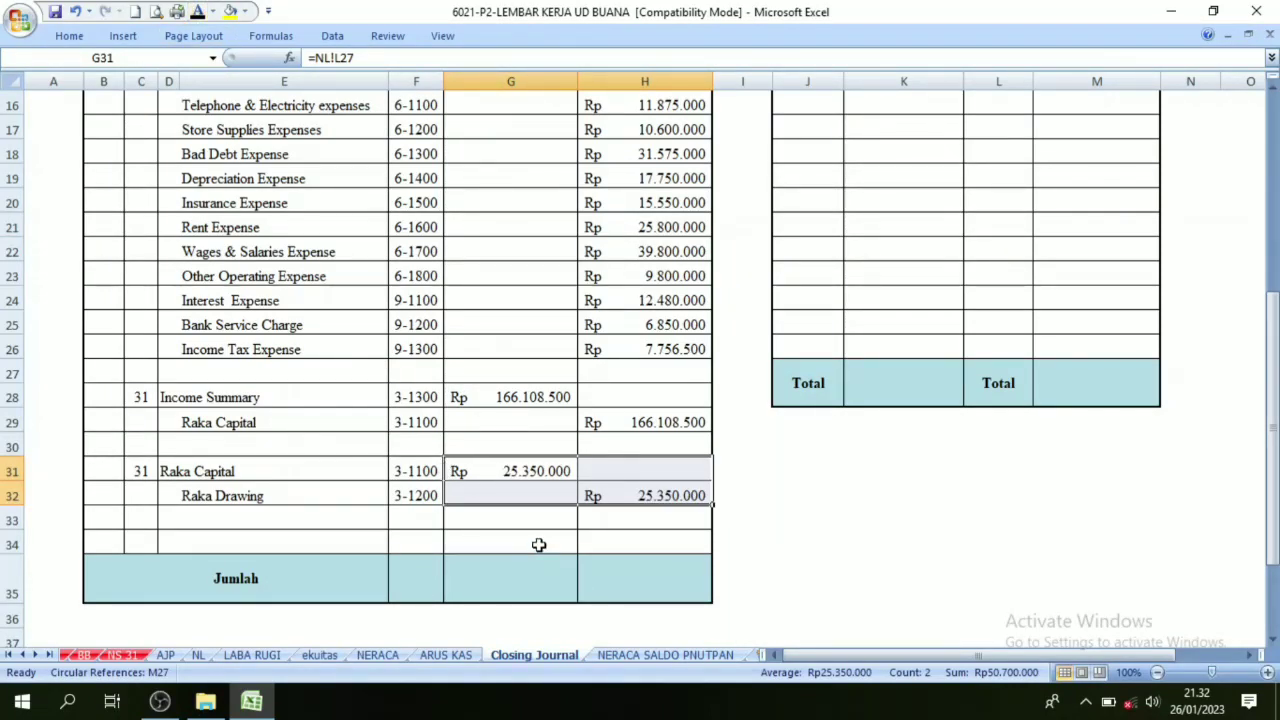
# Step: Review the four closing entries on Closing Journal, from Sales and Interest Revenue down to the owner's drawing
pyautogui.scroll(2, 520, 530)
pyautogui.scroll(3, 453, 516)
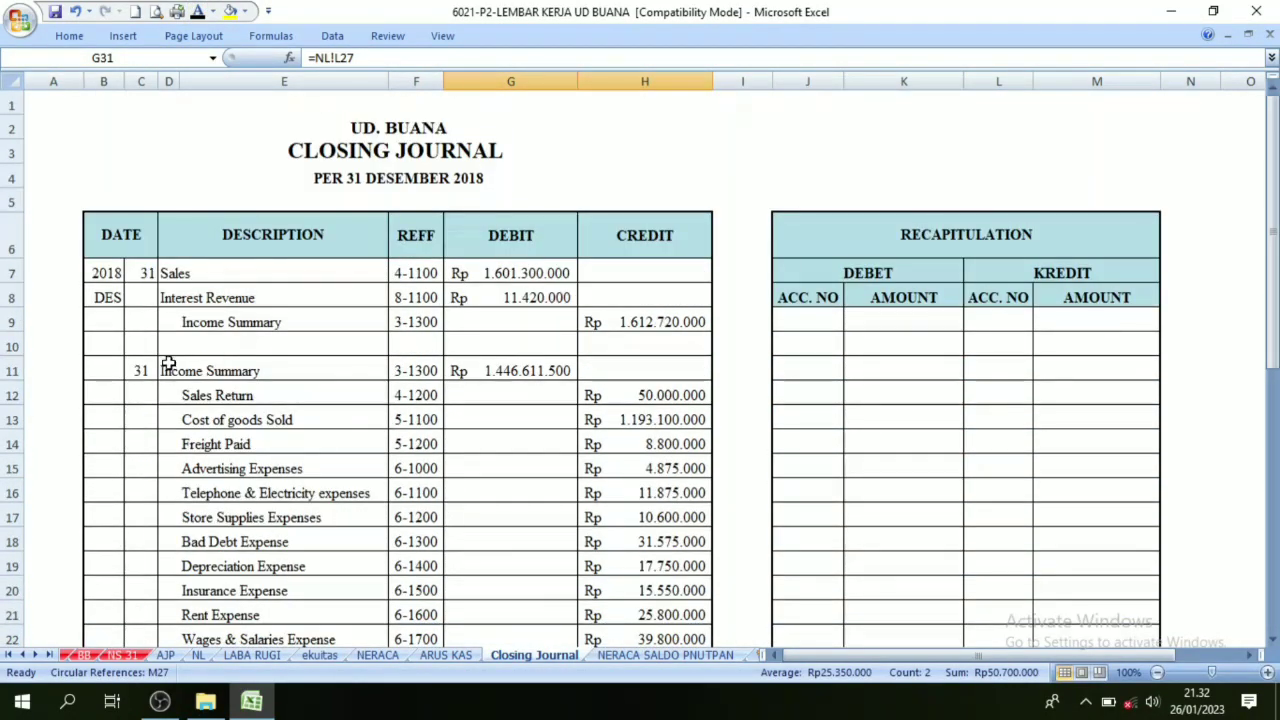
pyautogui.click(131, 272)
pyautogui.moveTo(131, 272); pyautogui.dragTo(590, 345)
pyautogui.scroll(-1, 243, 347)
pyautogui.moveTo(200, 293); pyautogui.dragTo(197, 489)
pyautogui.scroll(-3, 197, 489)
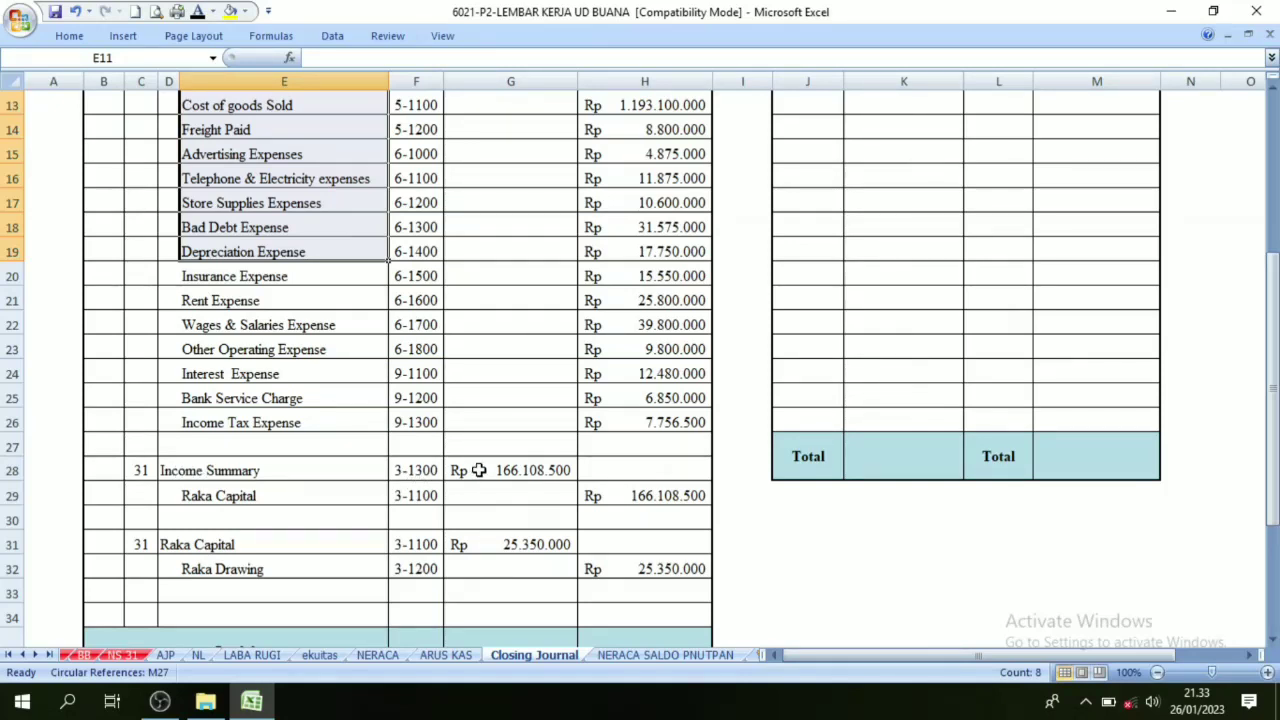
pyautogui.moveTo(474, 480); pyautogui.dragTo(500, 497)
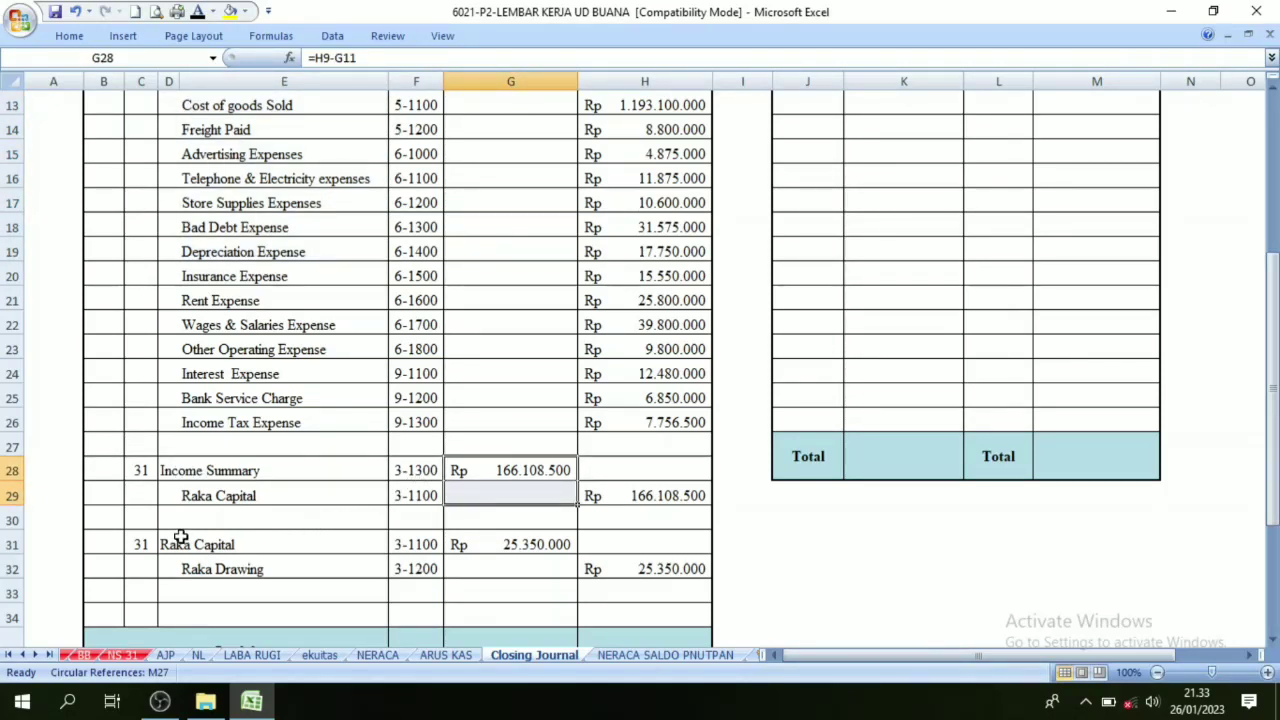
pyautogui.moveTo(181, 537); pyautogui.dragTo(617, 592)
# Step: Colour the debit and credit totals of the Jumlah row in G35:H35 black
pyautogui.scroll(-1, 635, 565)
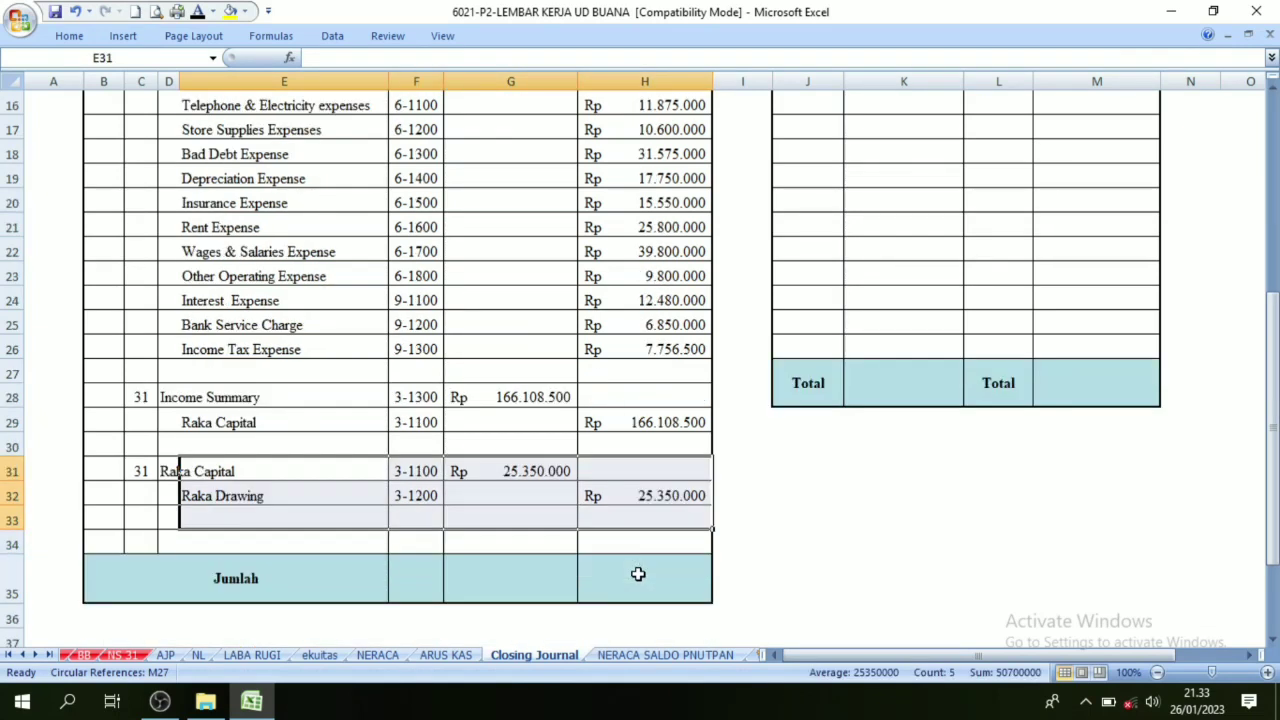
pyautogui.moveTo(517, 577); pyautogui.dragTo(600, 588)
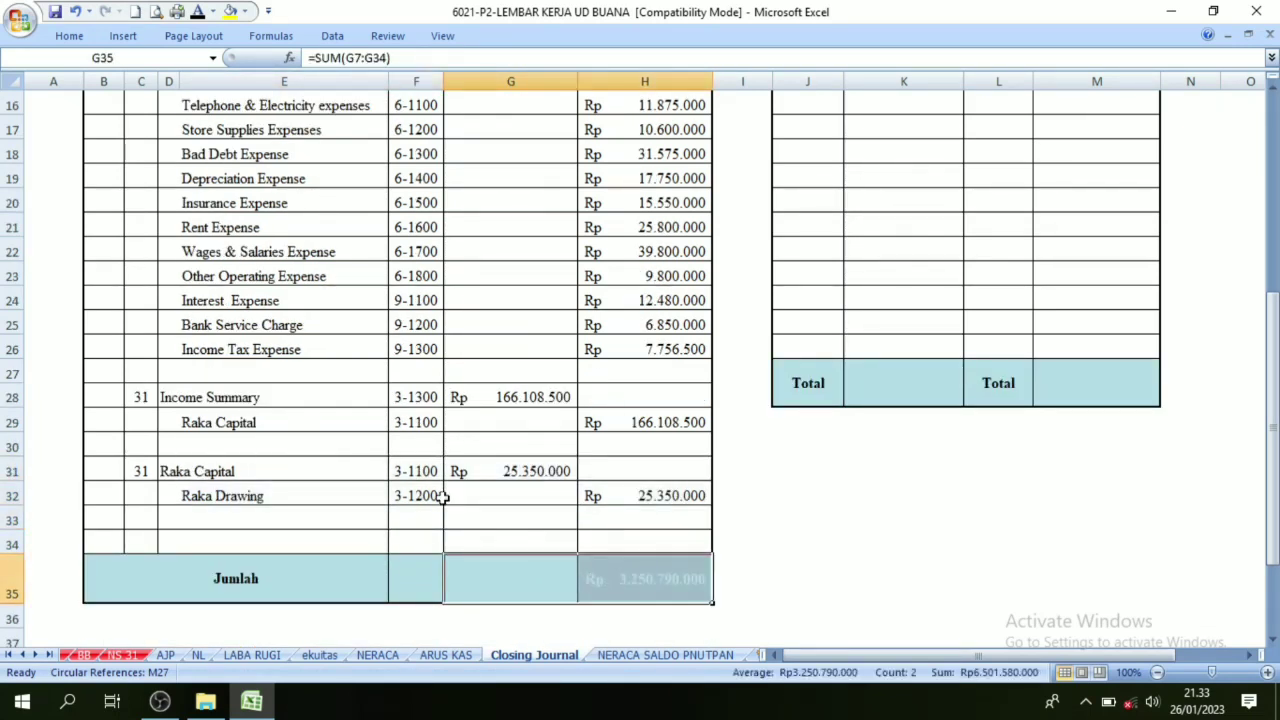
pyautogui.click(197, 11)
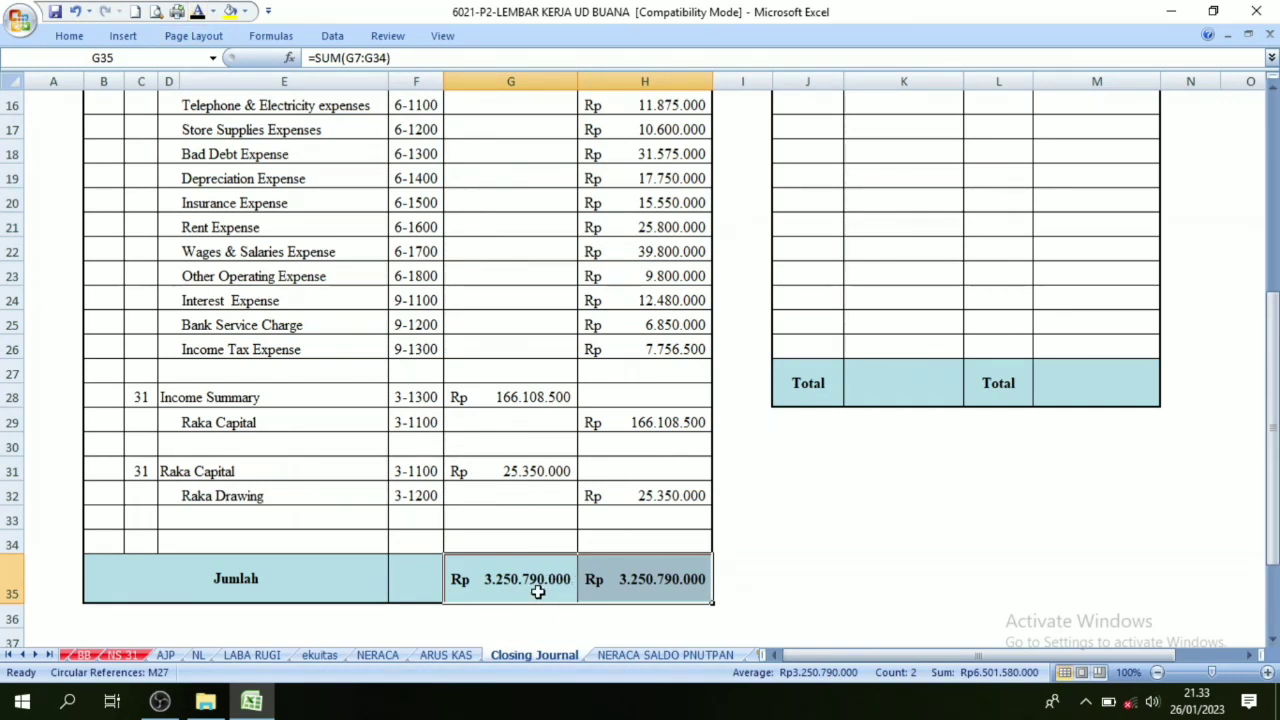
pyautogui.click(716, 591)
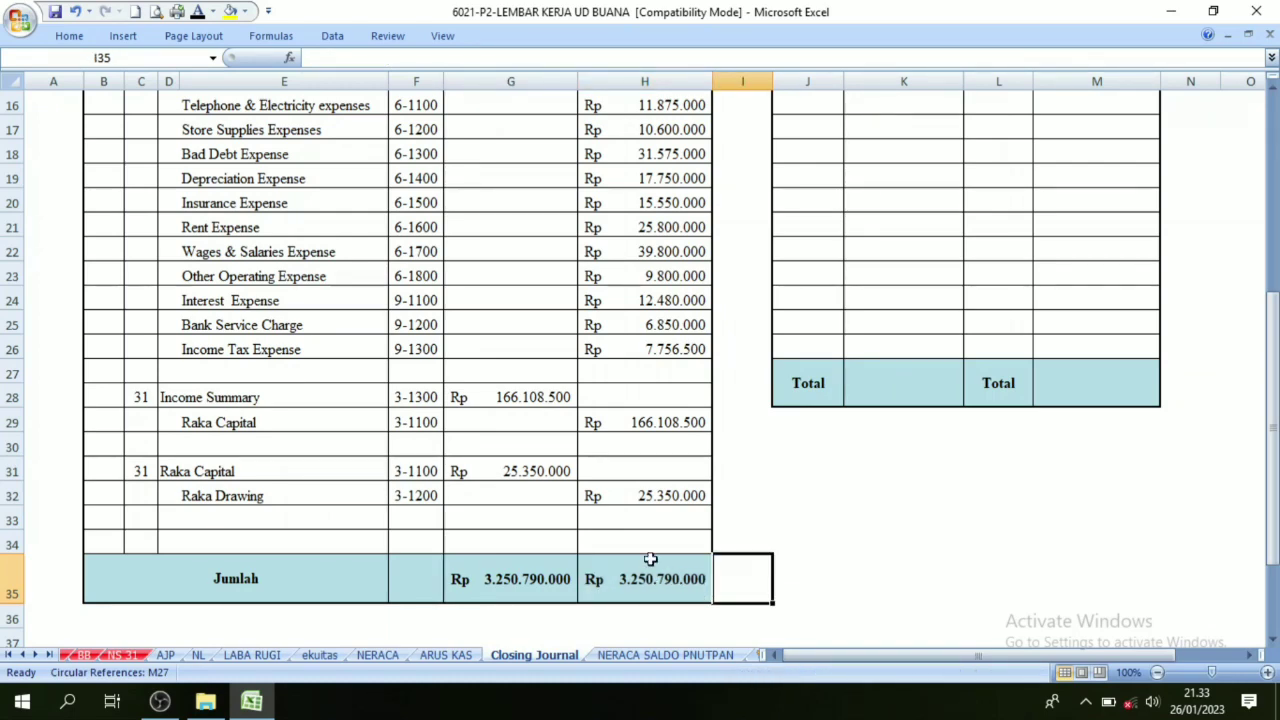
# Step: Look over the whole closing journal from its heading to the Jumlah row
pyautogui.scroll(5, 650, 500)
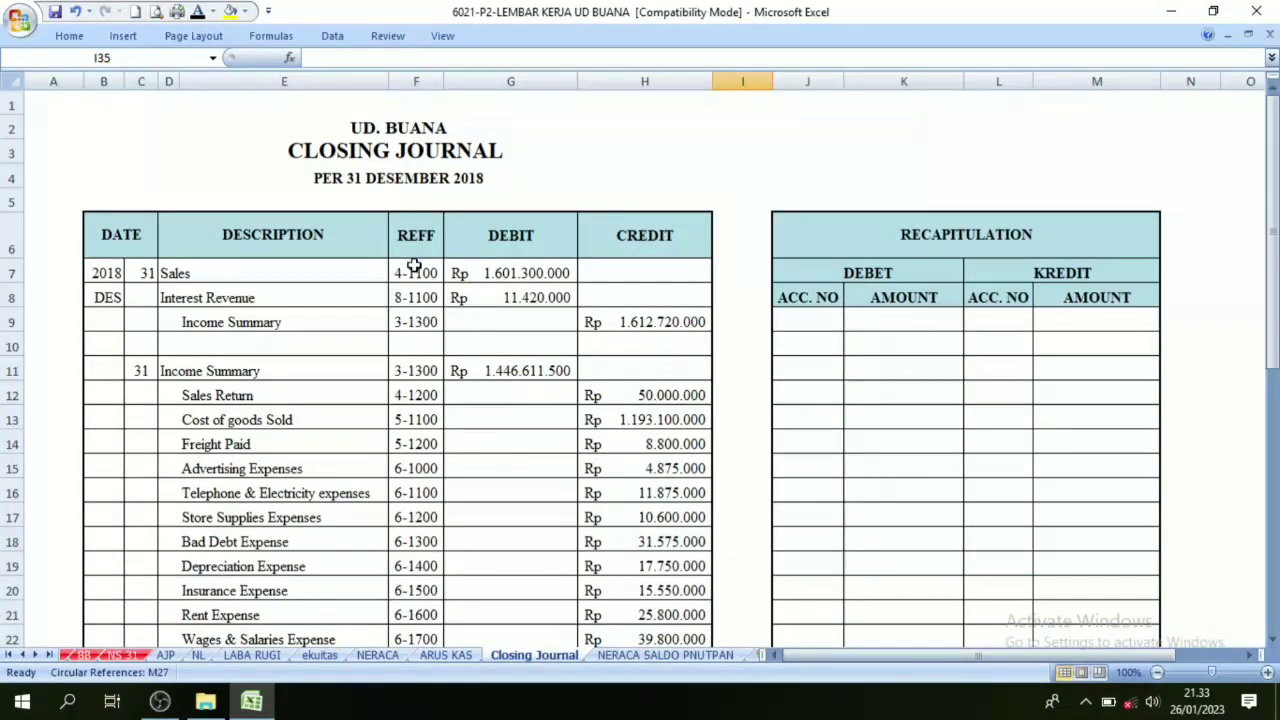
pyautogui.scroll(-1, 457, 329)
pyautogui.scroll(1, 457, 332)
pyautogui.scroll(-6, 328, 305)
pyautogui.scroll(5, 457, 400)
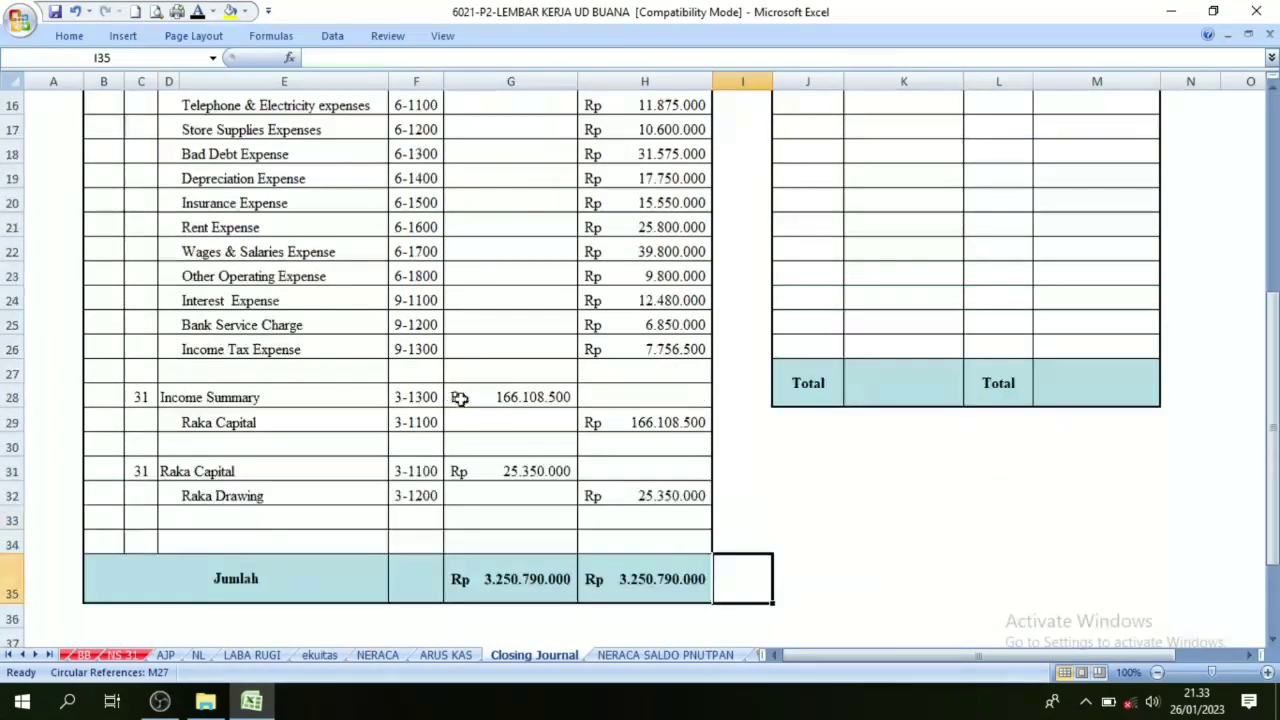
pyautogui.scroll(1, 540, 411)
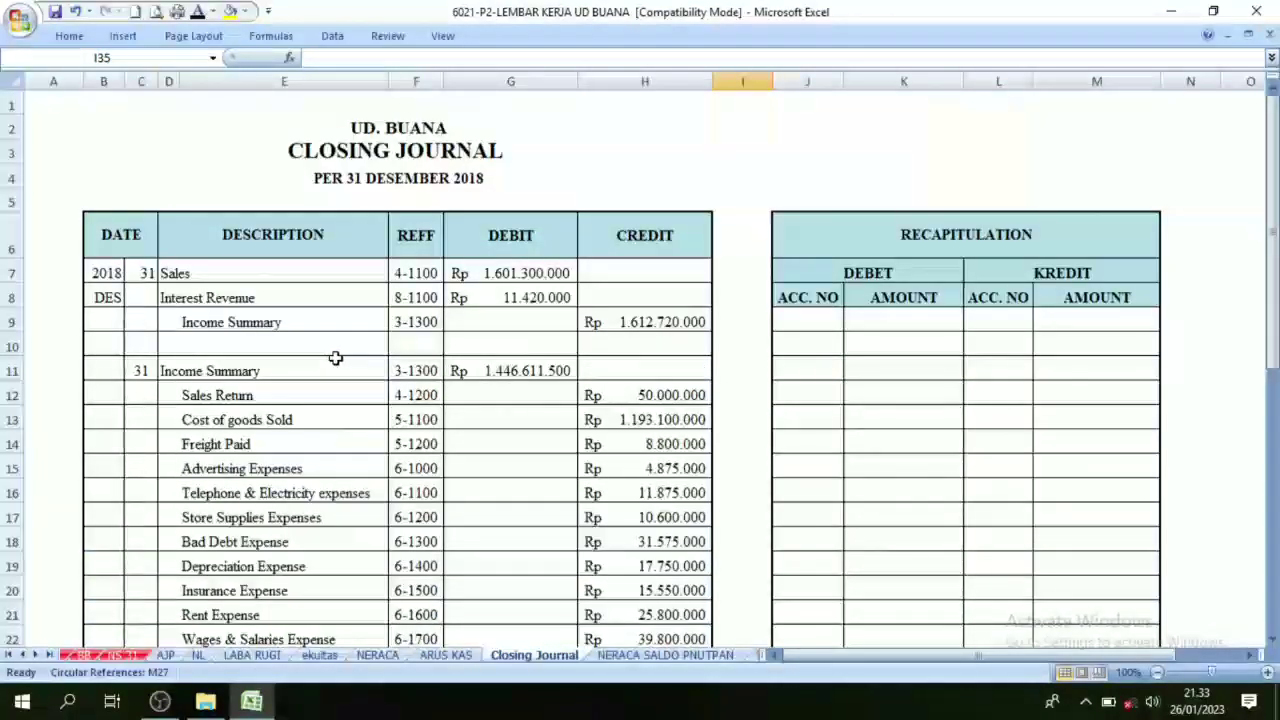
# Step: Look over the Recapitulation table's headings, from its title to the DEBET and KREDIT sections with their account number and amount columns
pyautogui.click(1020, 236)
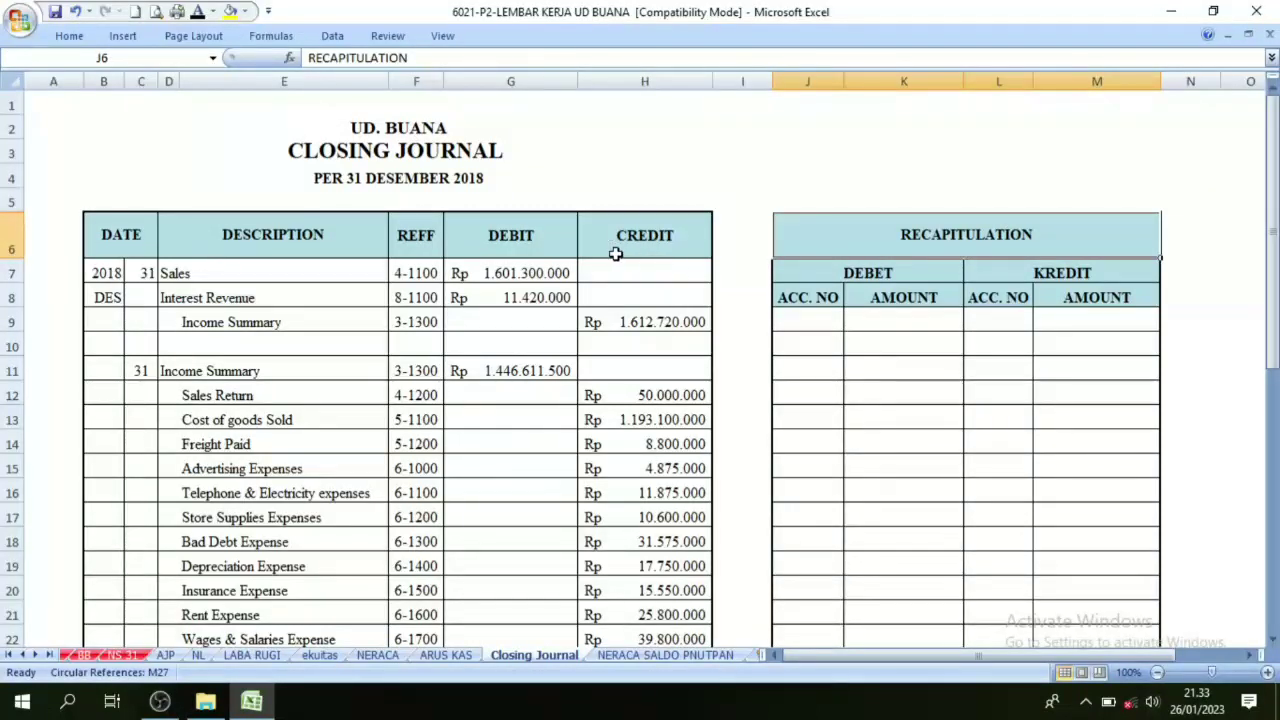
pyautogui.click(812, 269)
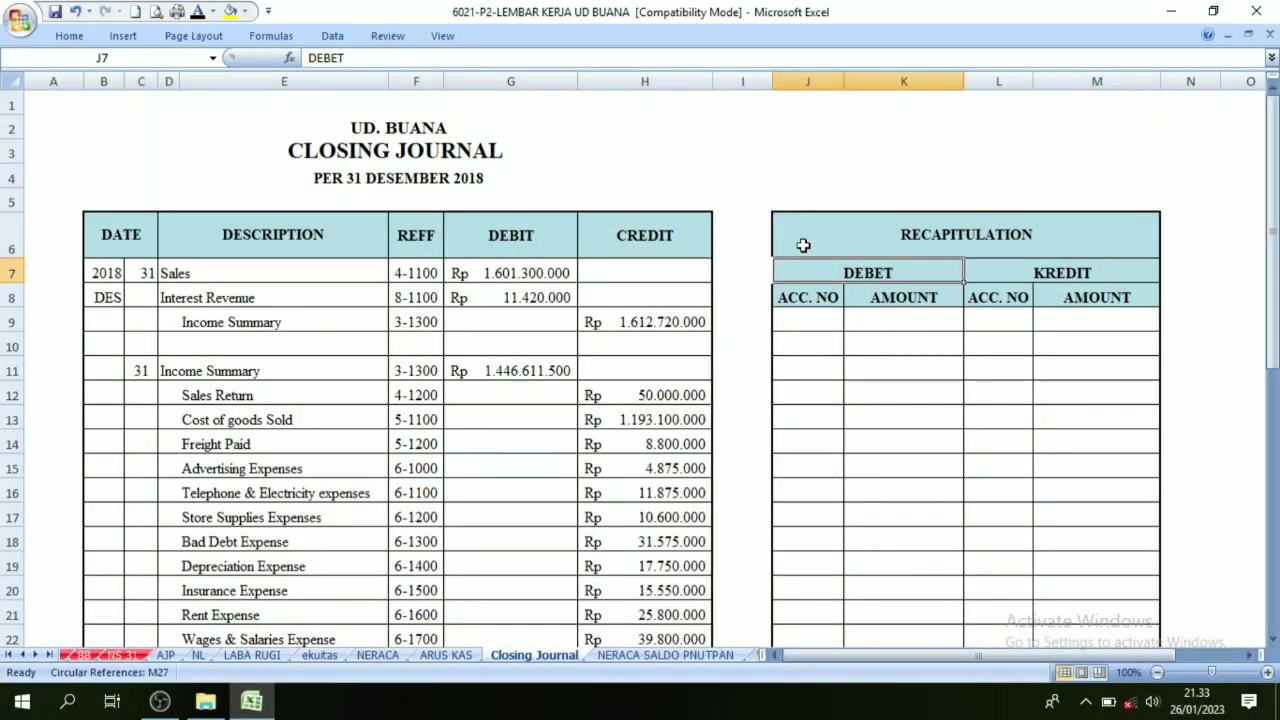
pyautogui.click(824, 162)
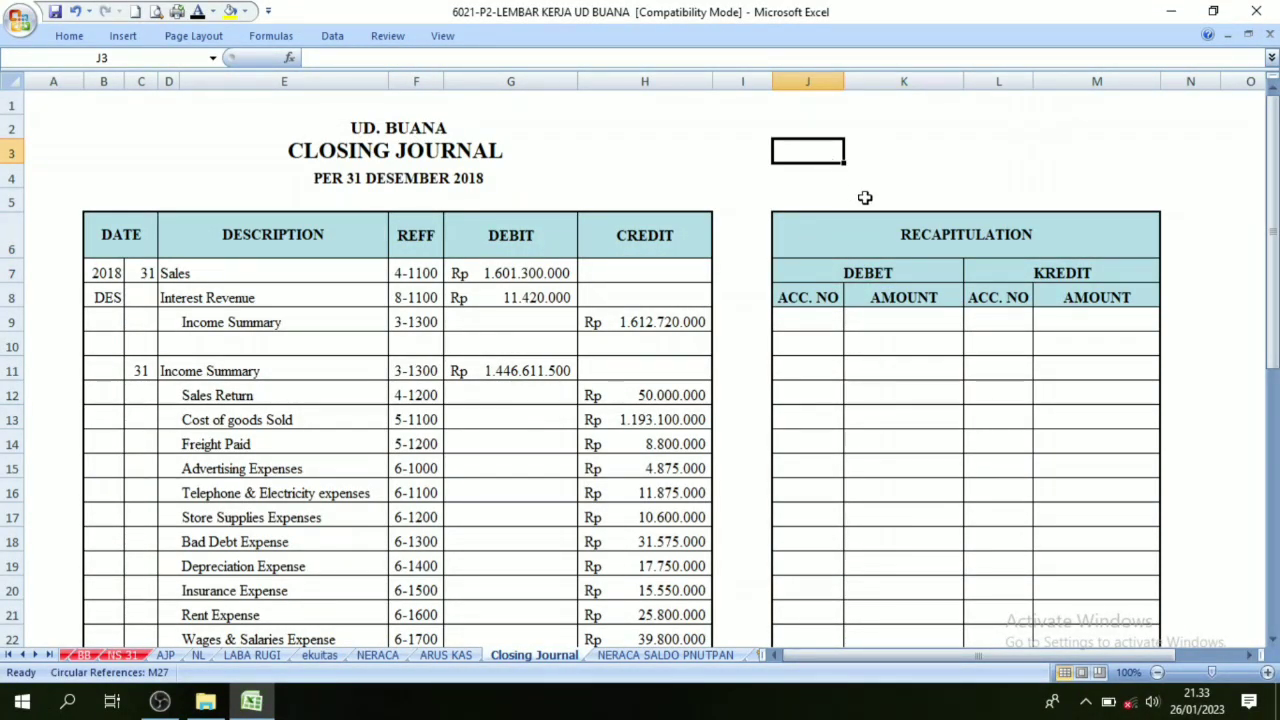
pyautogui.click(968, 238)
pyautogui.click(891, 288)
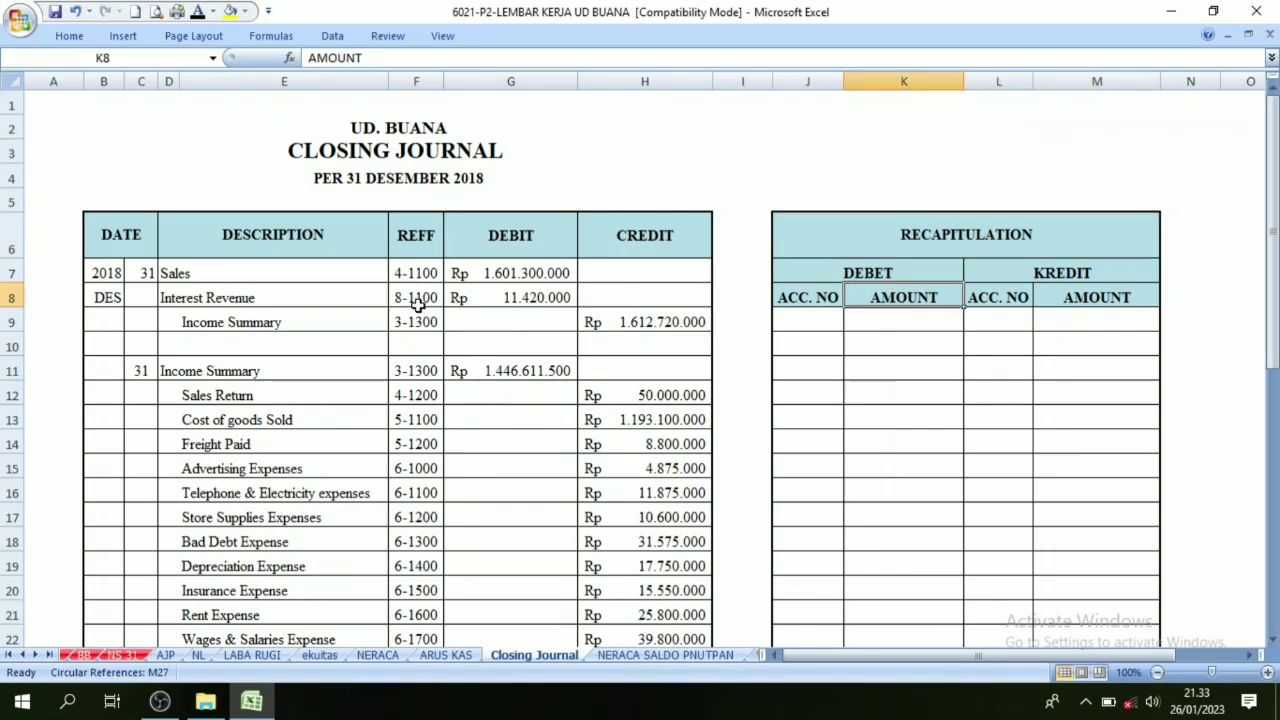
pyautogui.click(930, 274)
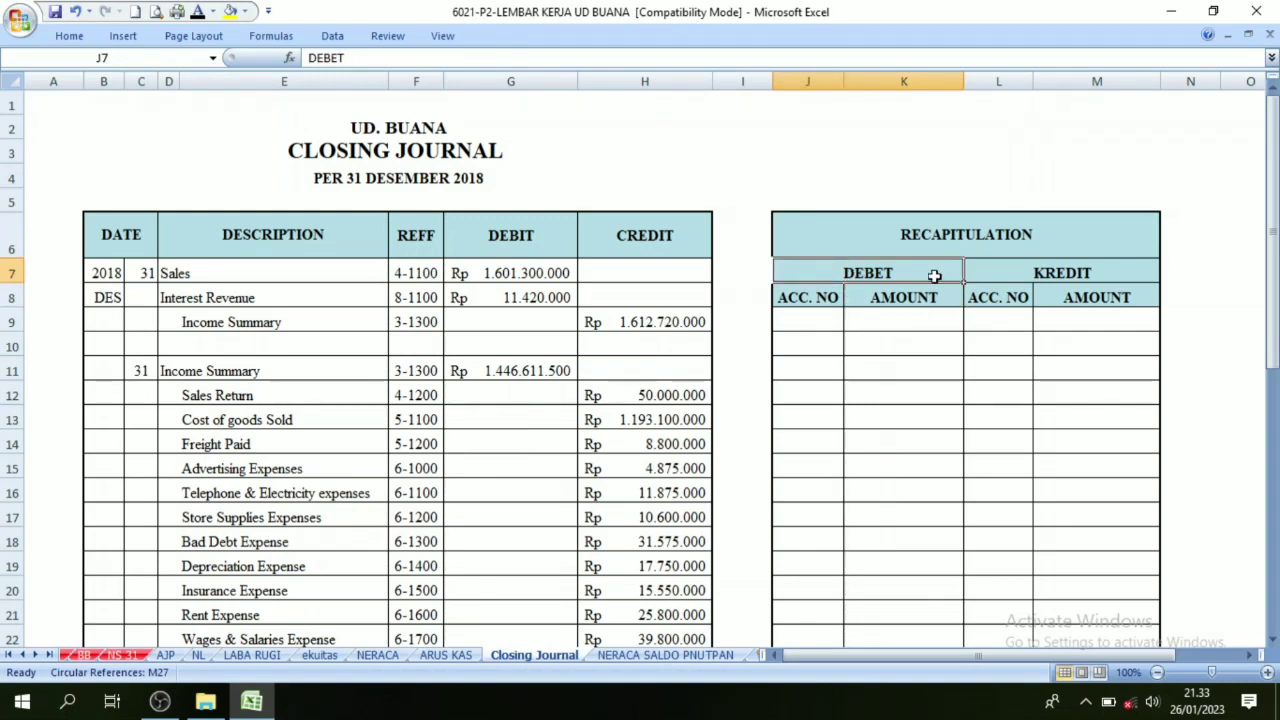
pyautogui.click(1056, 271)
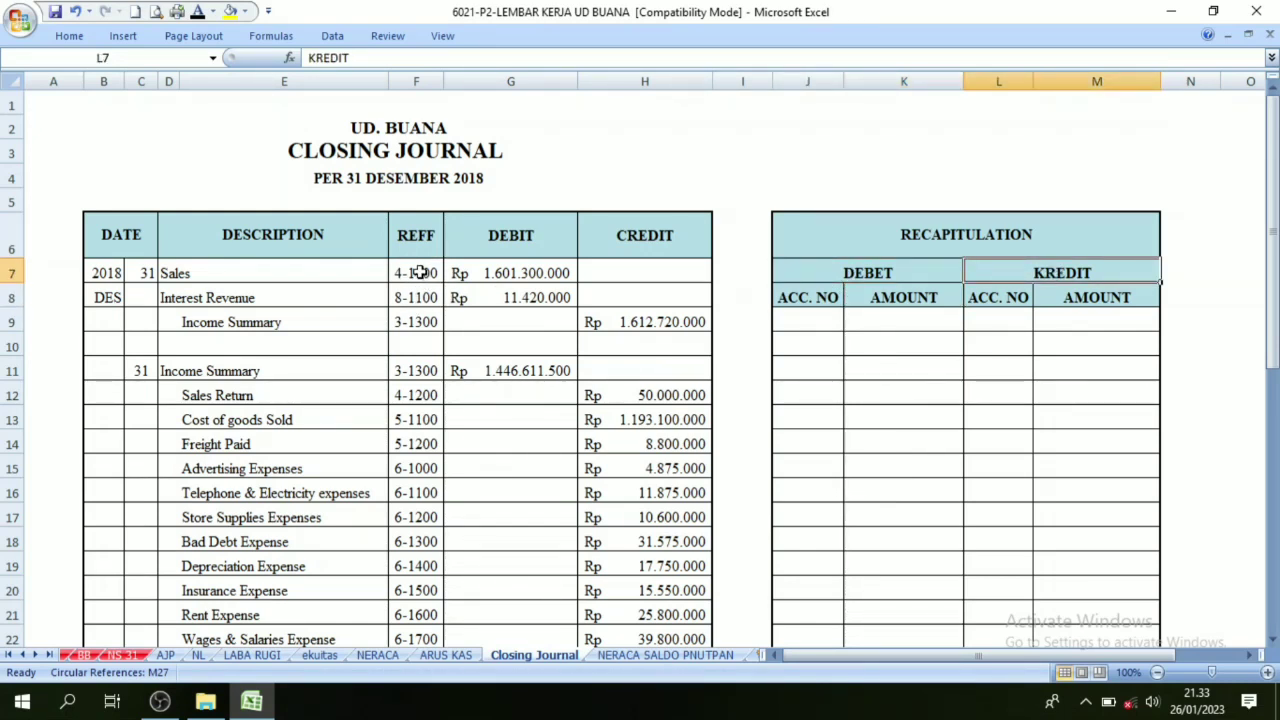
# Step: Colour the Sales and Interest Revenue reference codes in F7:F8 red
pyautogui.moveTo(420, 273); pyautogui.dragTo(420, 297)
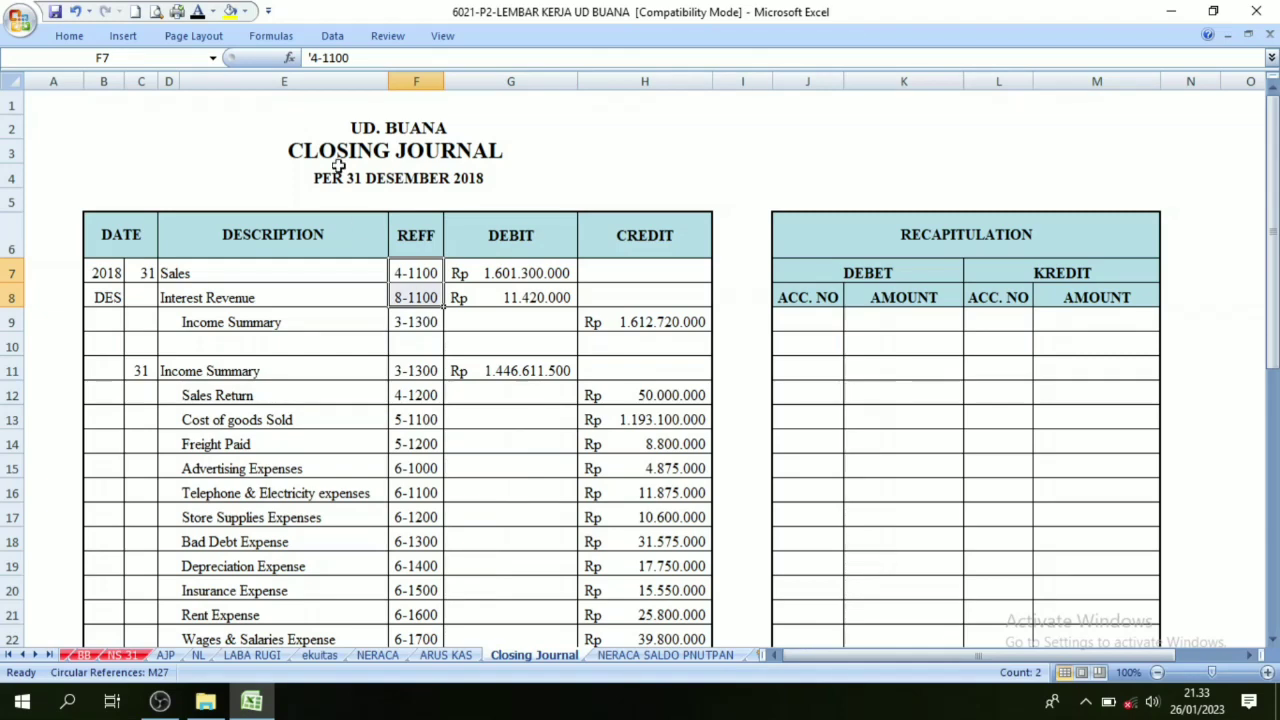
pyautogui.click(212, 12)
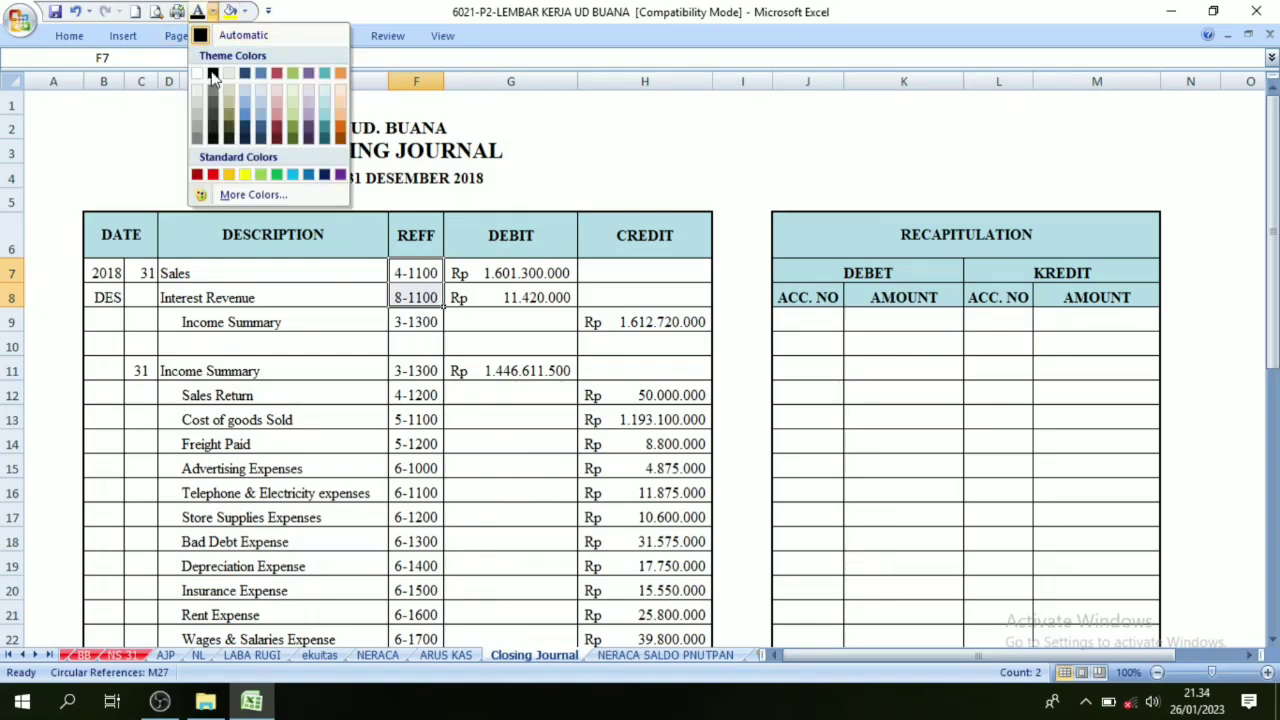
pyautogui.click(212, 174)
# Step: Colour the remaining debit-side reference codes red: Income Summary in F11 and F28, and the owner's capital in F31
pyautogui.scroll(-2, 340, 250)
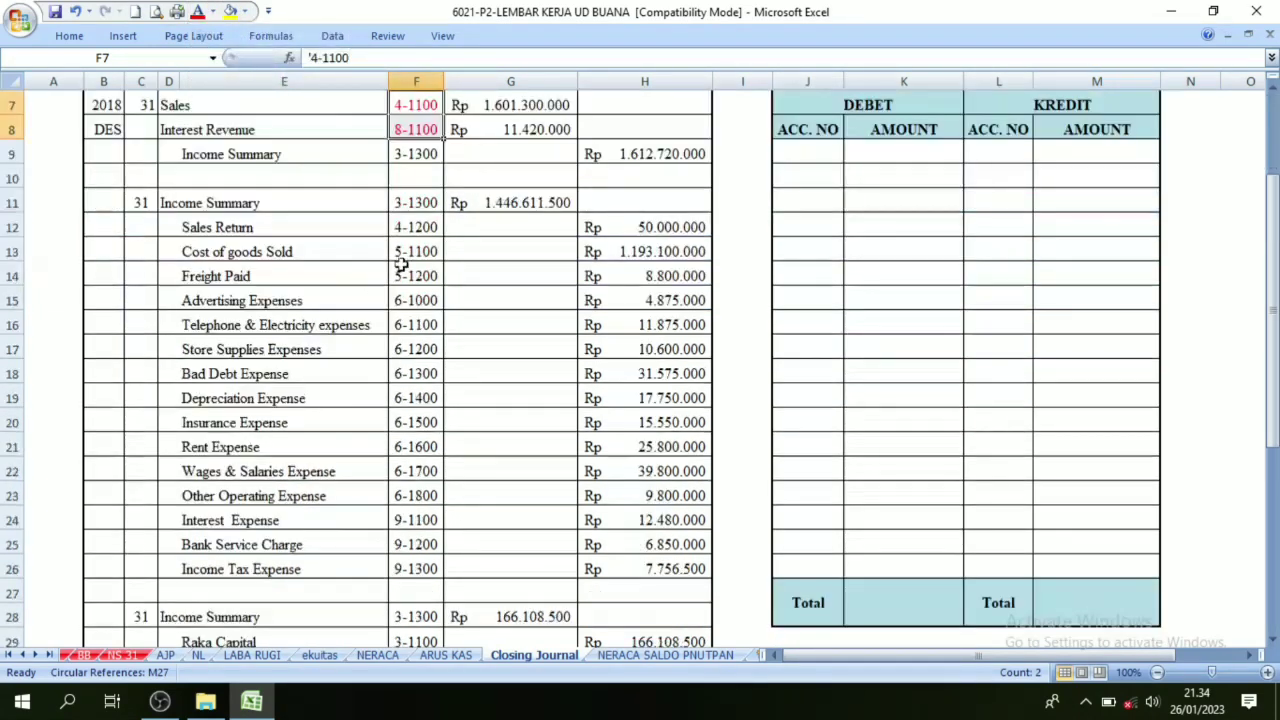
pyautogui.click(422, 202)
pyautogui.click(198, 12)
pyautogui.click(412, 612)
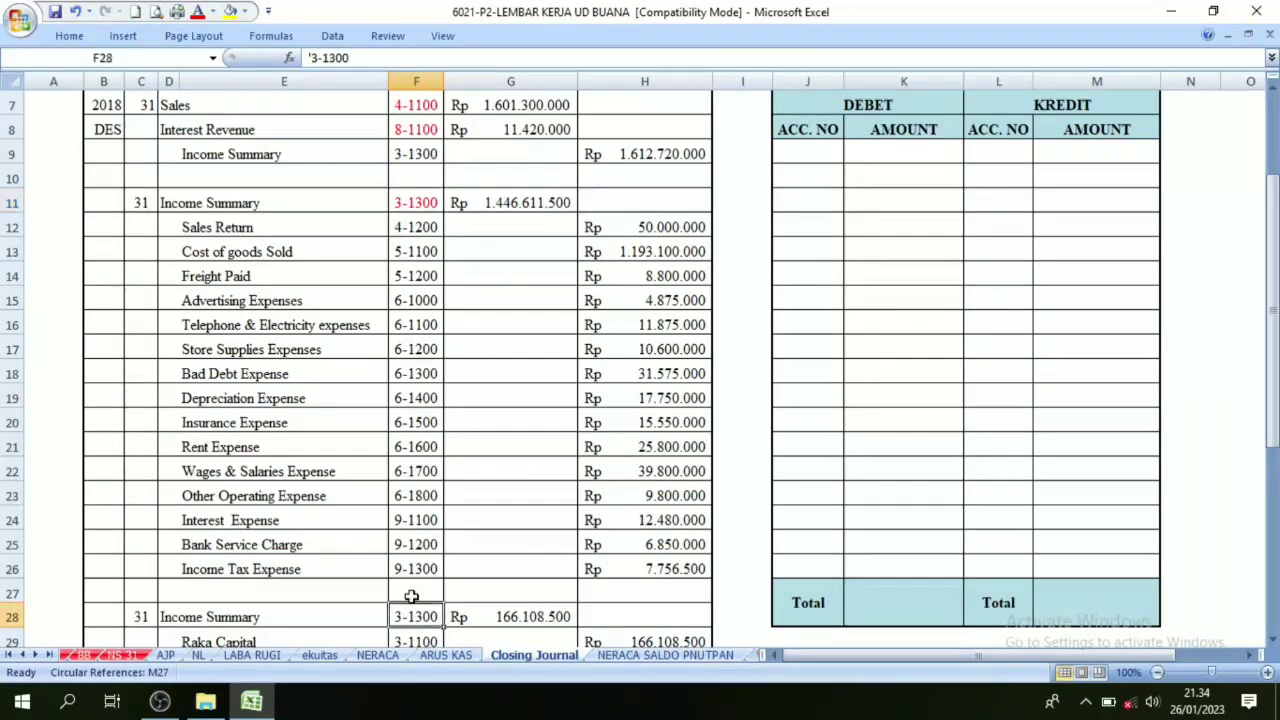
pyautogui.click(198, 12)
pyautogui.scroll(-2, 396, 446)
pyautogui.click(418, 540)
pyautogui.click(198, 12)
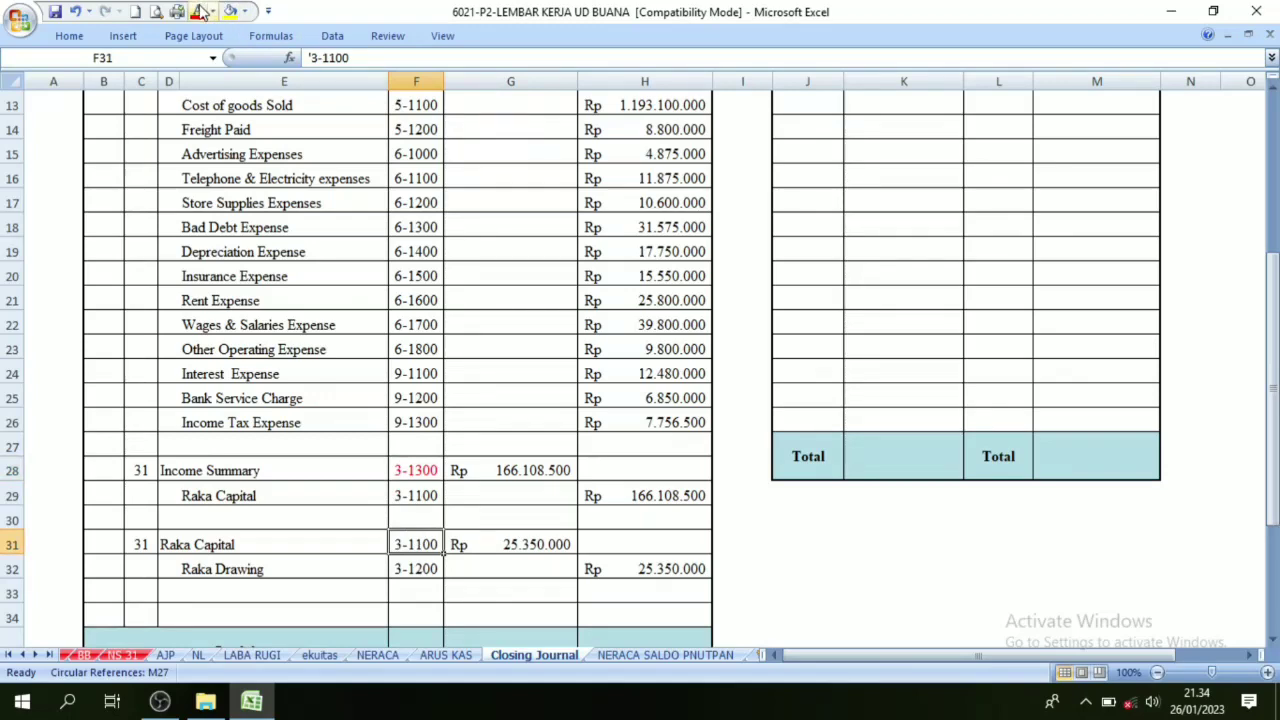
# Step: Review the red debit account codes in the REFF column, from Sales and Interest Revenue down to the owner's capital
pyautogui.scroll(4, 500, 340)
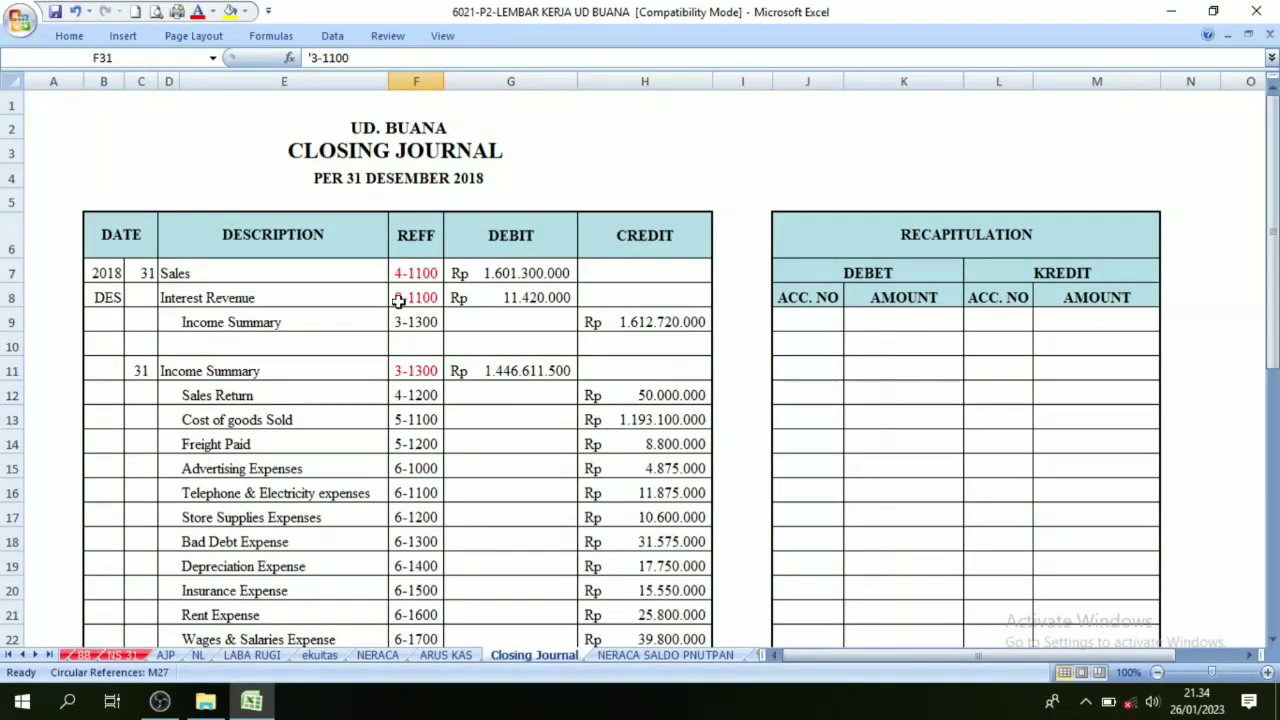
pyautogui.click(183, 292)
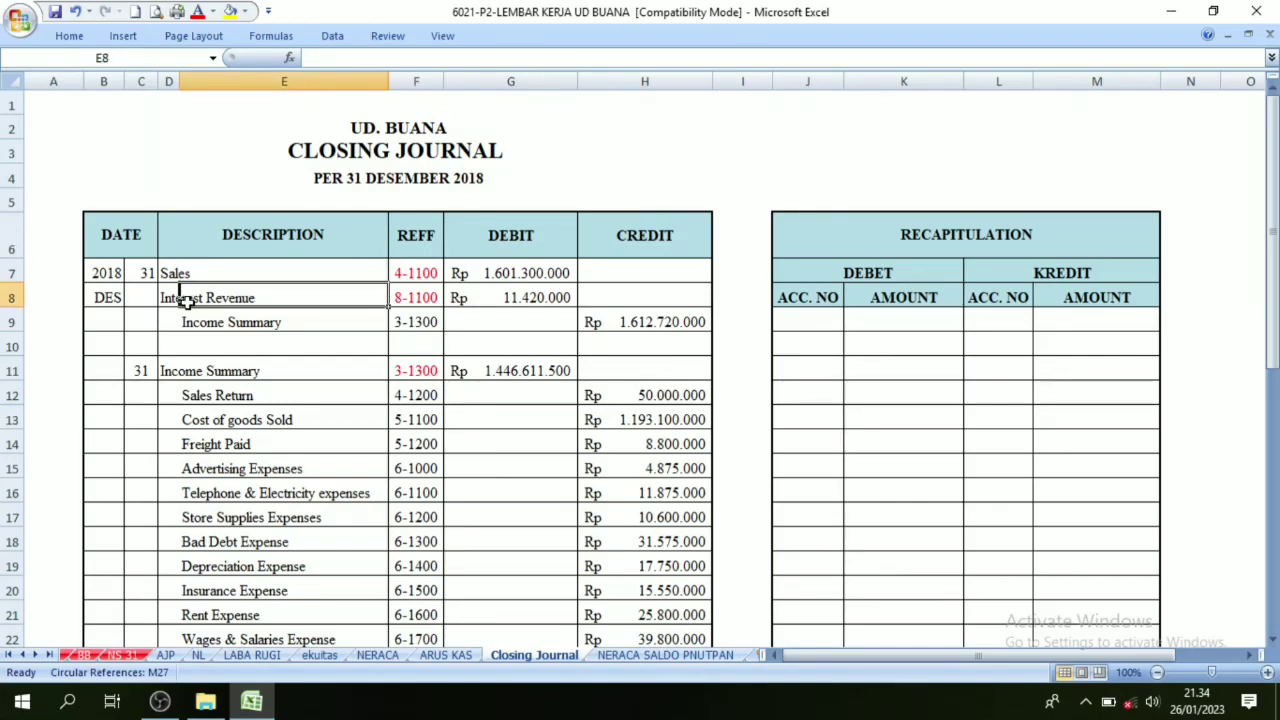
pyautogui.click(416, 273)
pyautogui.click(418, 292)
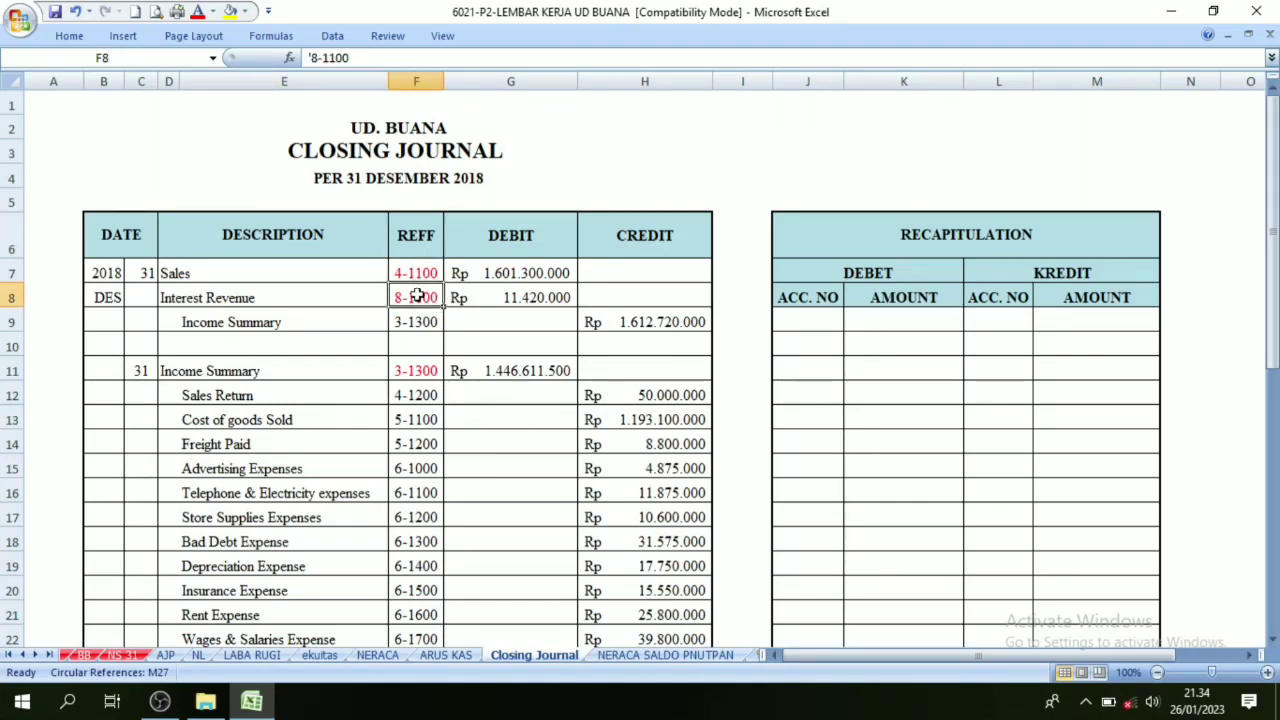
pyautogui.click(420, 371)
pyautogui.scroll(-2, 428, 373)
pyautogui.scroll(-1, 428, 373)
pyautogui.click(420, 568)
pyautogui.click(420, 616)
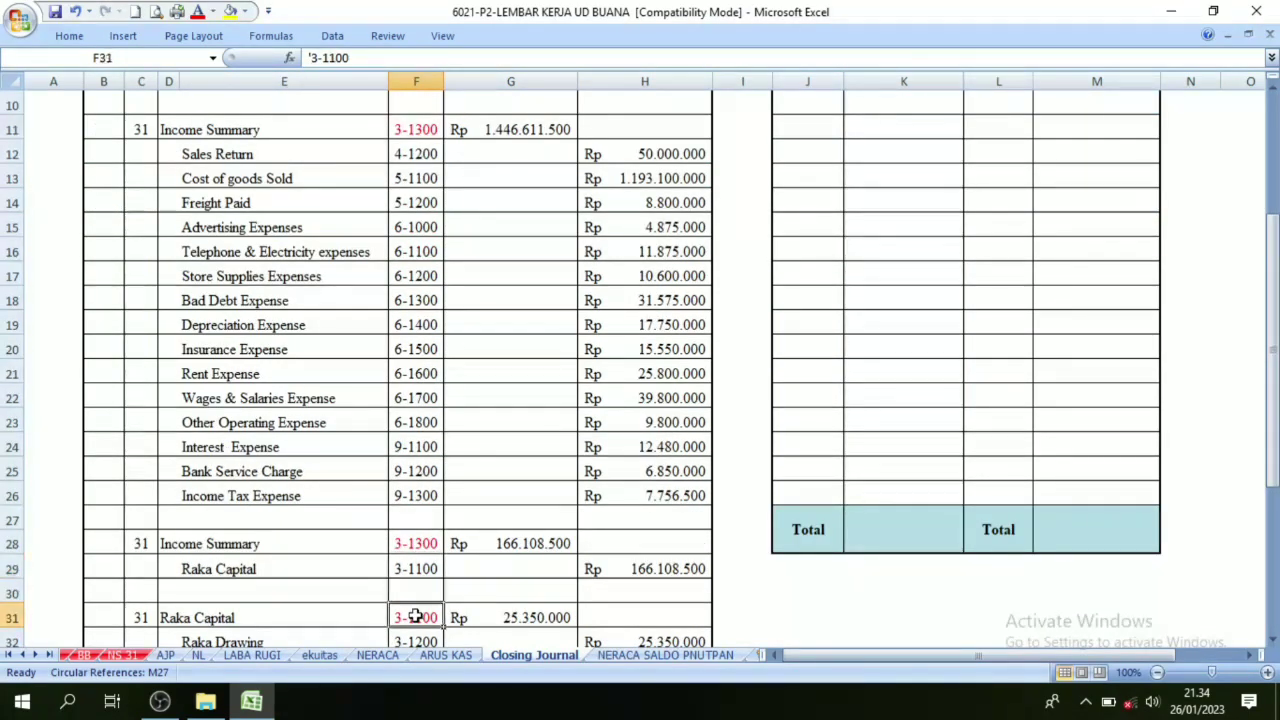
pyautogui.scroll(-1, 425, 569)
pyautogui.scroll(1, 428, 512)
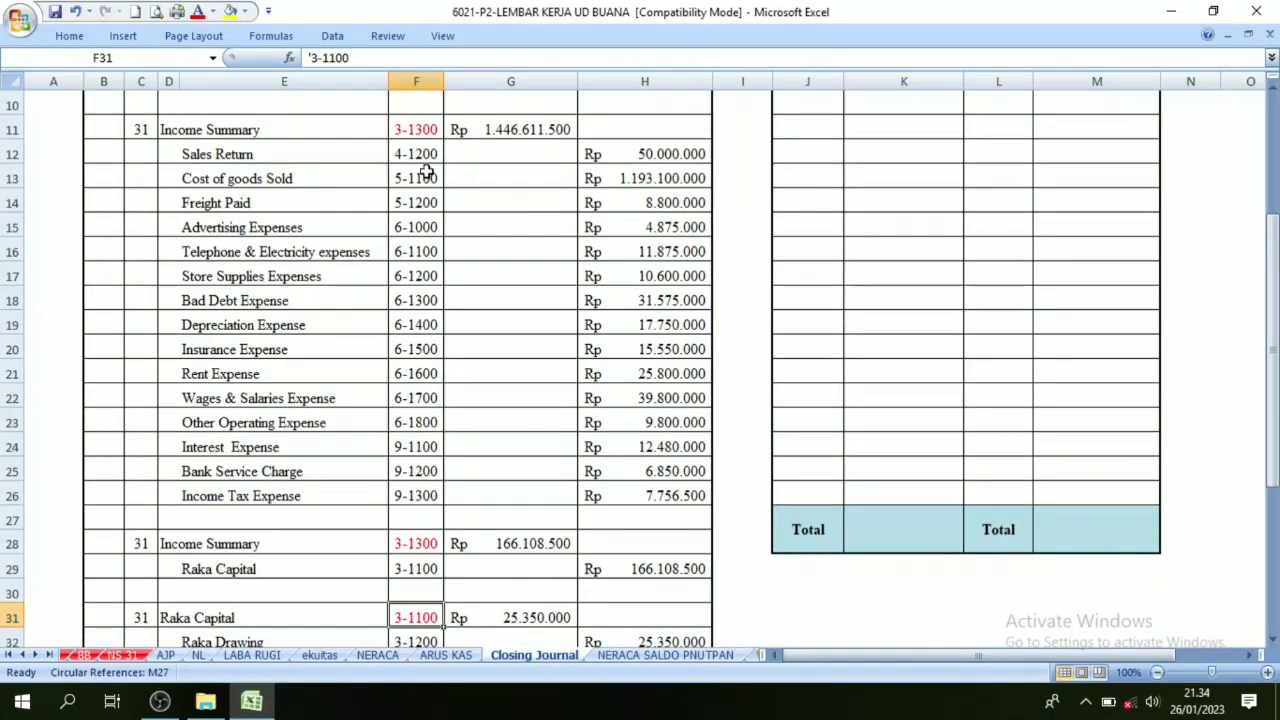
# Step: Compare the account codes of the two Income Summary debits in F11 and F28
pyautogui.click(422, 130)
pyautogui.click(420, 544)
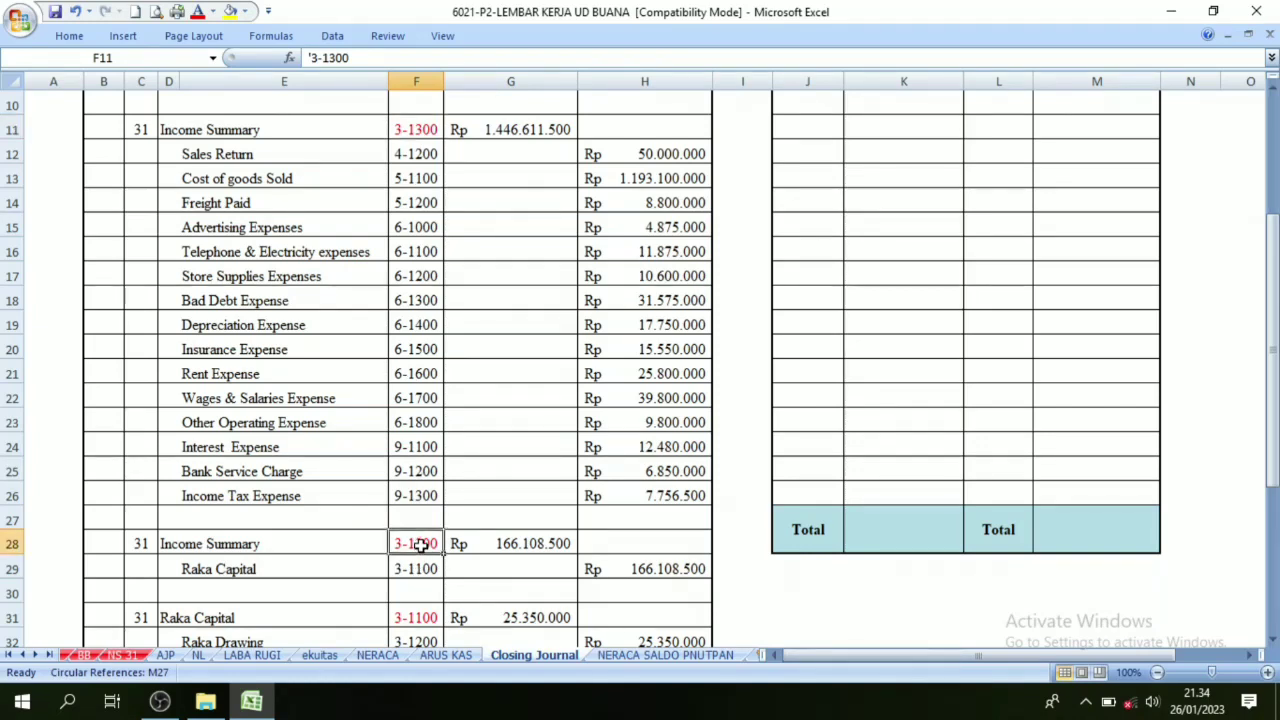
pyautogui.click(416, 135)
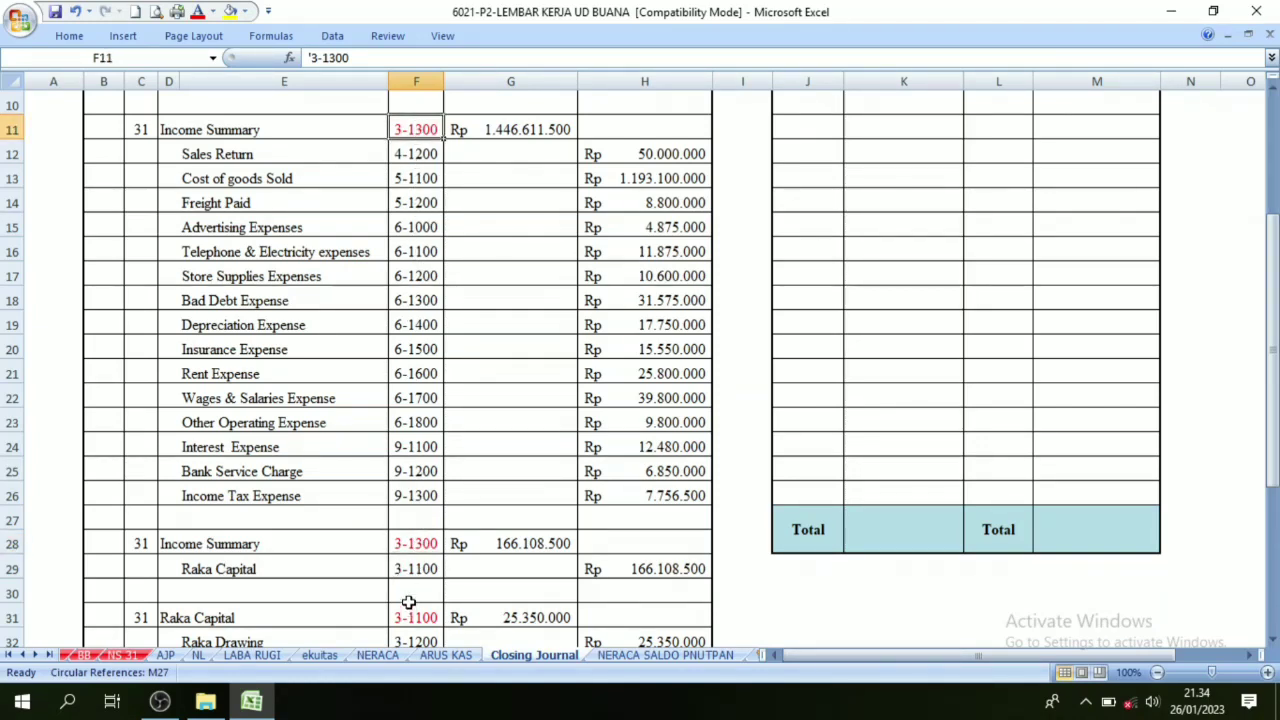
pyautogui.scroll(-1, 408, 601)
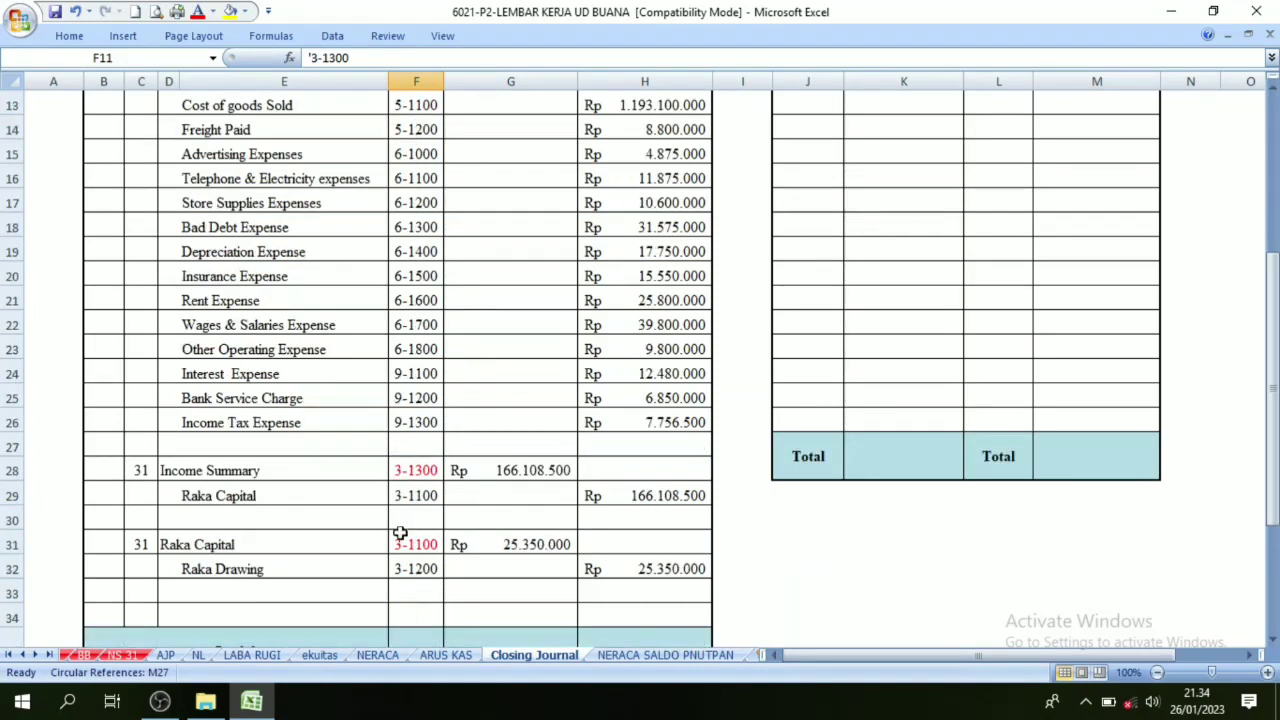
pyautogui.click(414, 471)
# Step: Go through the distinct debit account codes to recapitulate: Sales, Interest Revenue, Income Summary and the owner's capital in F31
pyautogui.scroll(2, 410, 420)
pyautogui.scroll(1, 441, 298)
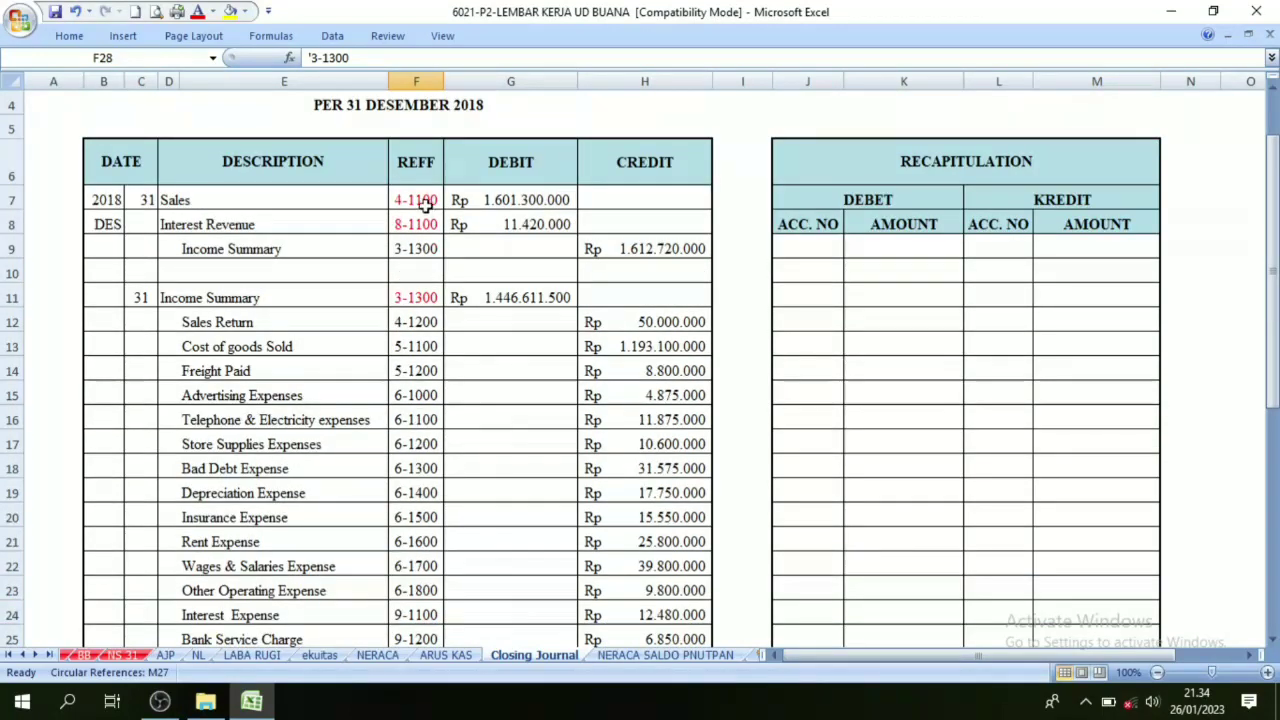
pyautogui.click(418, 199)
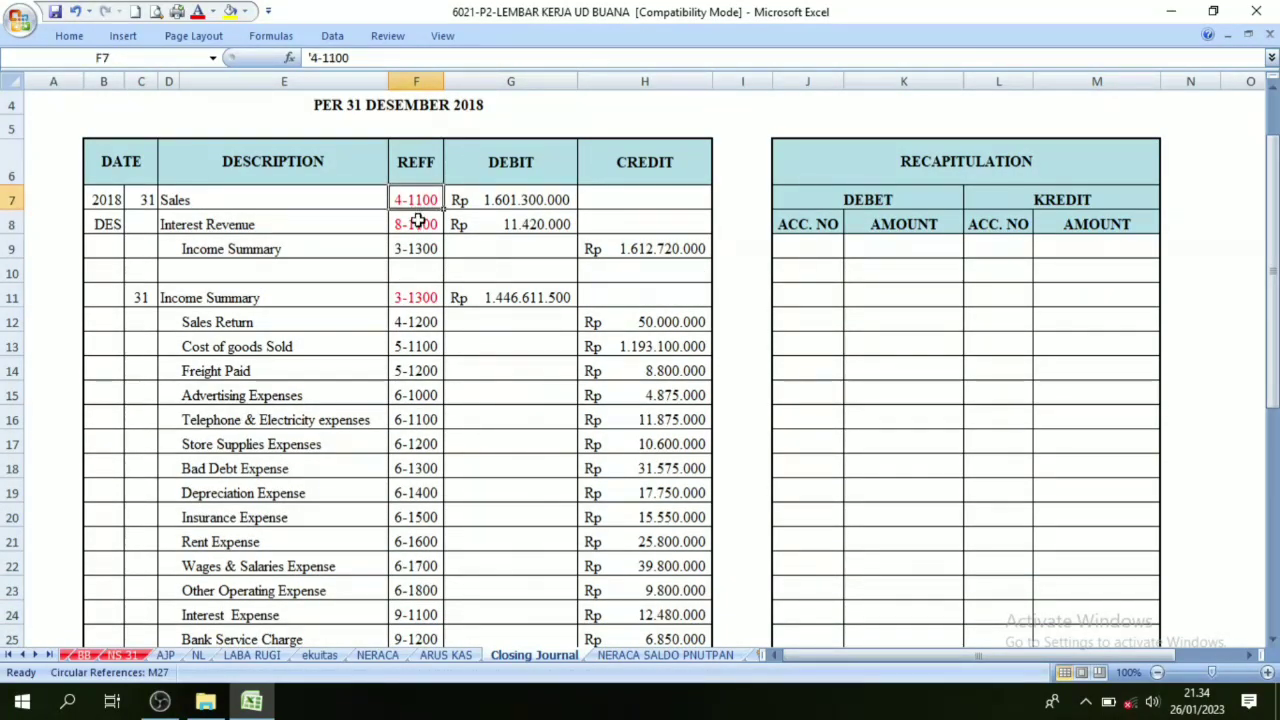
pyautogui.click(422, 222)
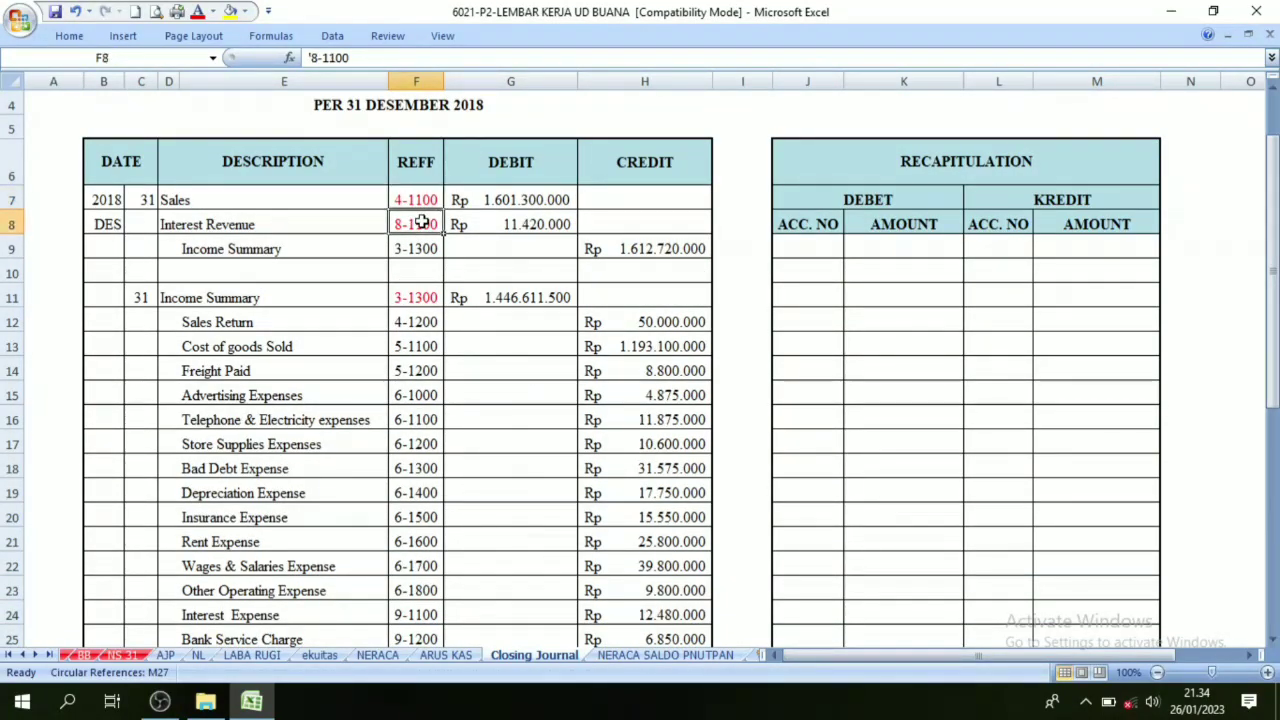
pyautogui.click(425, 298)
pyautogui.scroll(-4, 426, 340)
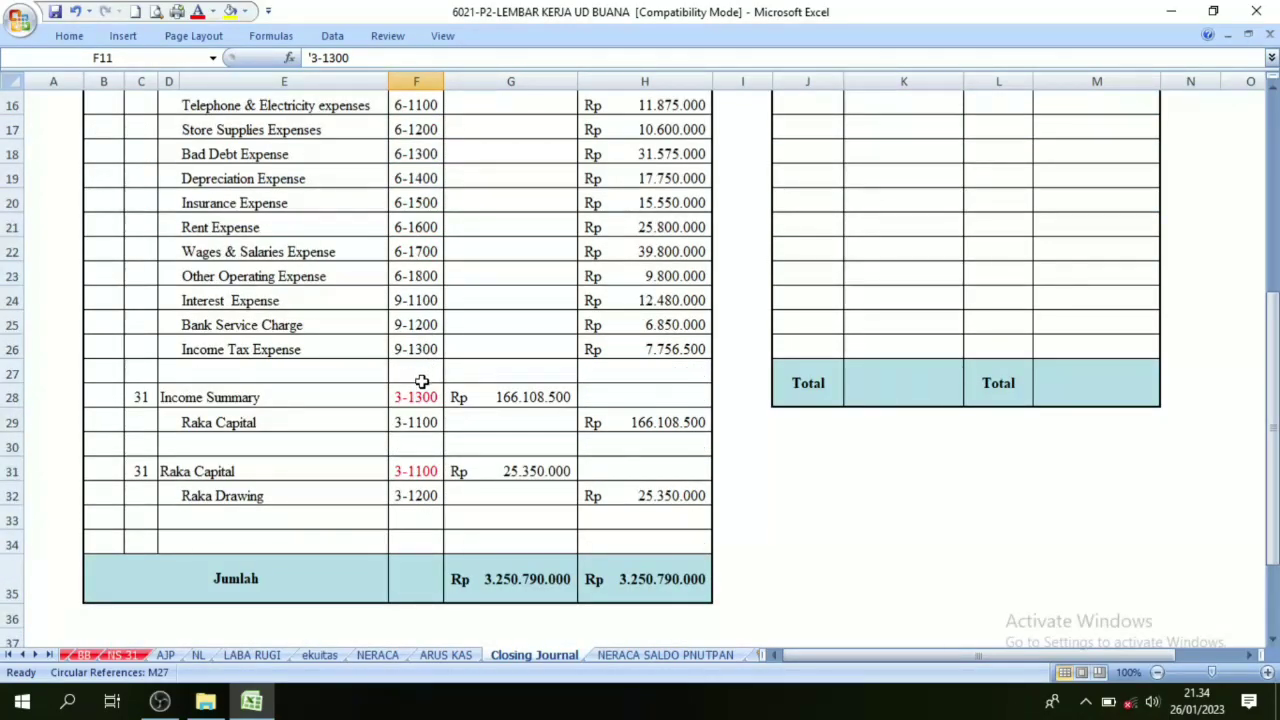
pyautogui.click(418, 473)
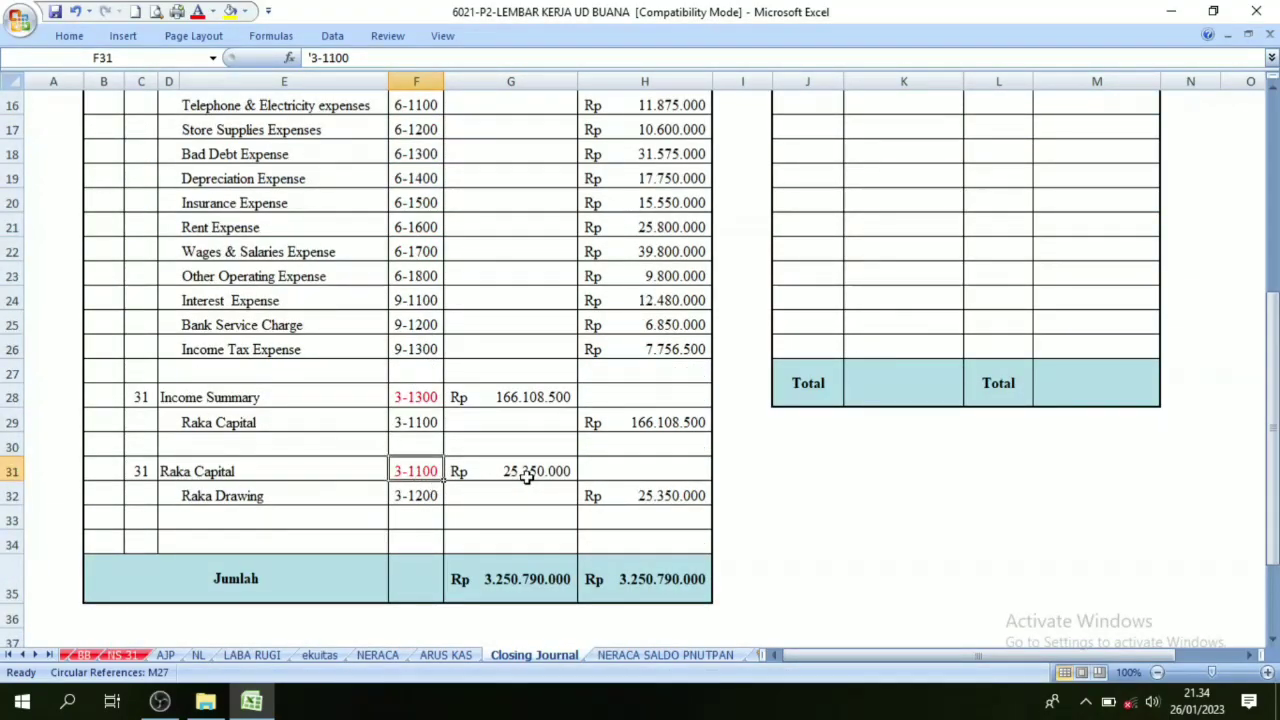
# Step: Set the font colour of the Recapitulation's debit account numbers in J9:J12 to Automatic black
pyautogui.scroll(1, 506, 474)
pyautogui.scroll(4, 506, 474)
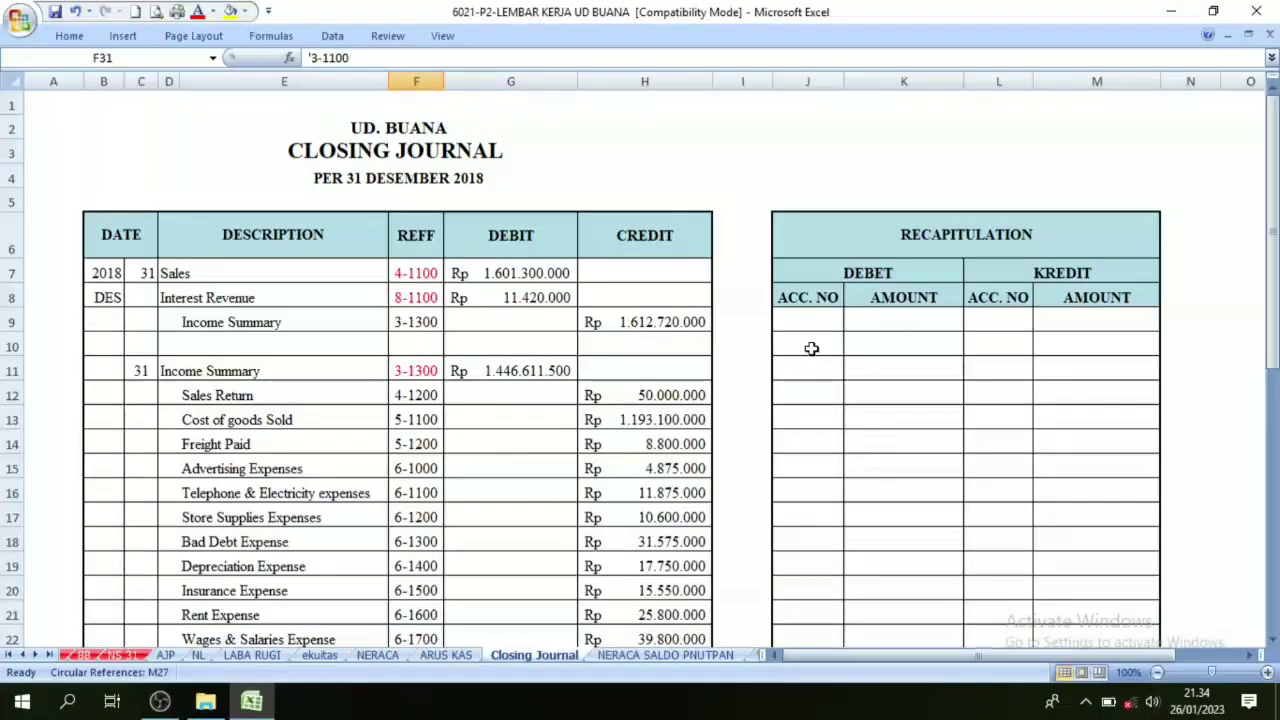
pyautogui.moveTo(797, 320); pyautogui.dragTo(803, 397)
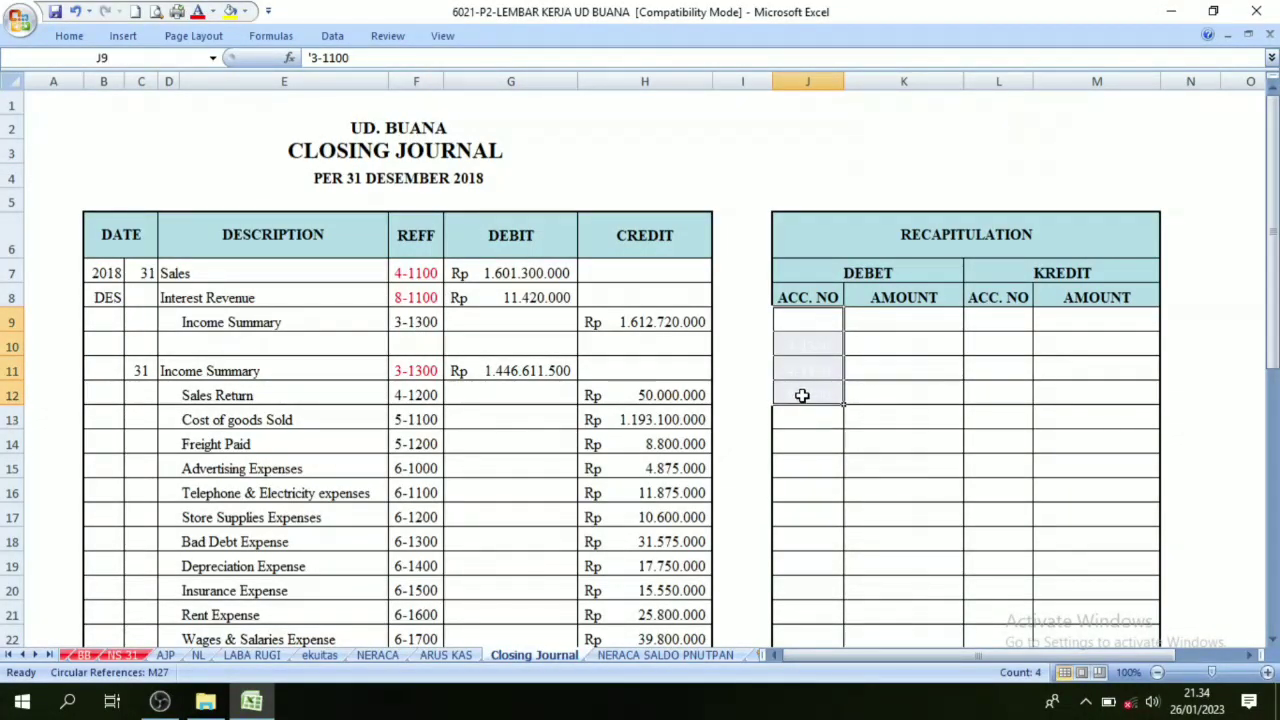
pyautogui.click(213, 11)
pyautogui.click(240, 34)
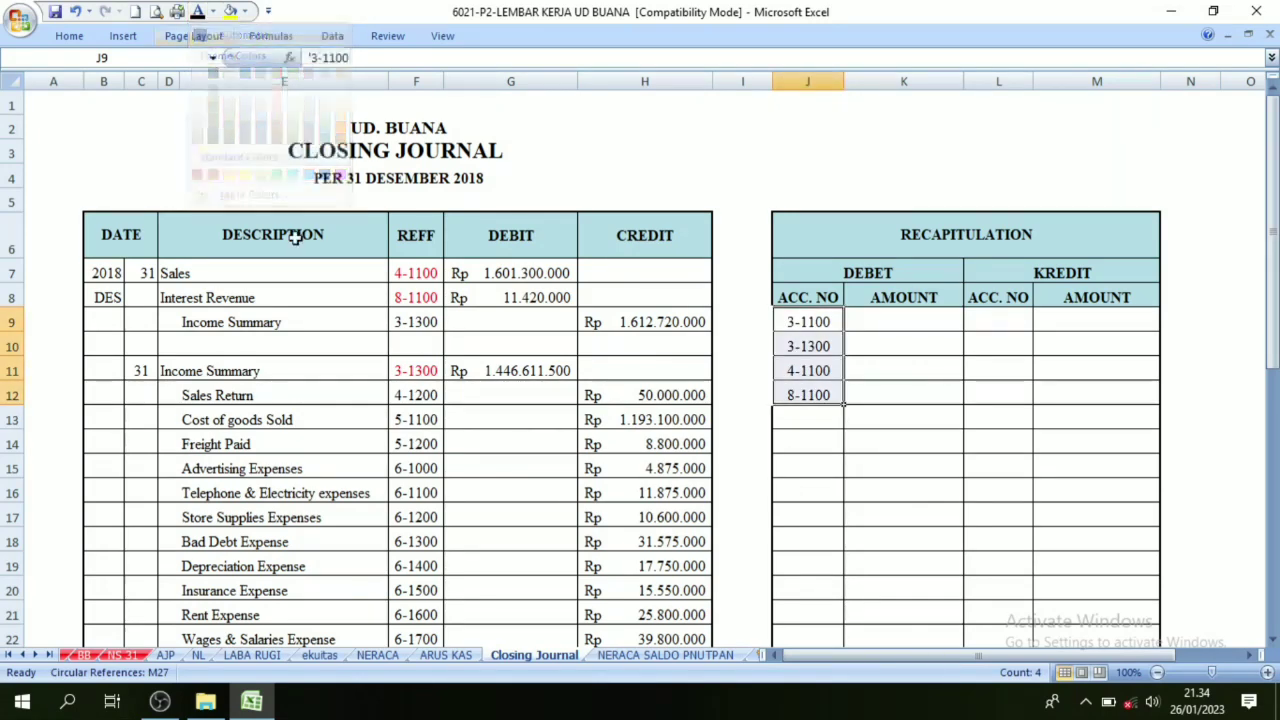
# Step: Check the owner's capital debit in G31 and colour the matching Recapitulation amount for account 3-1100 in K9 black
pyautogui.click(868, 346)
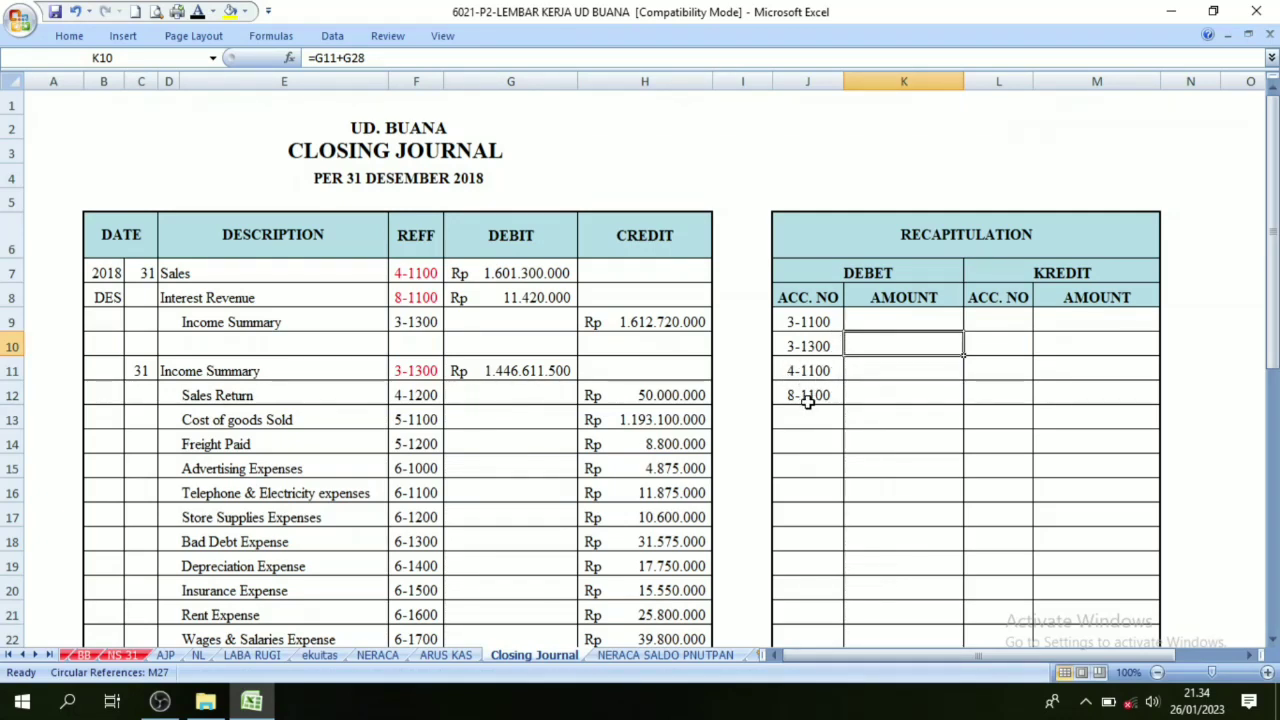
pyautogui.scroll(-2, 806, 360)
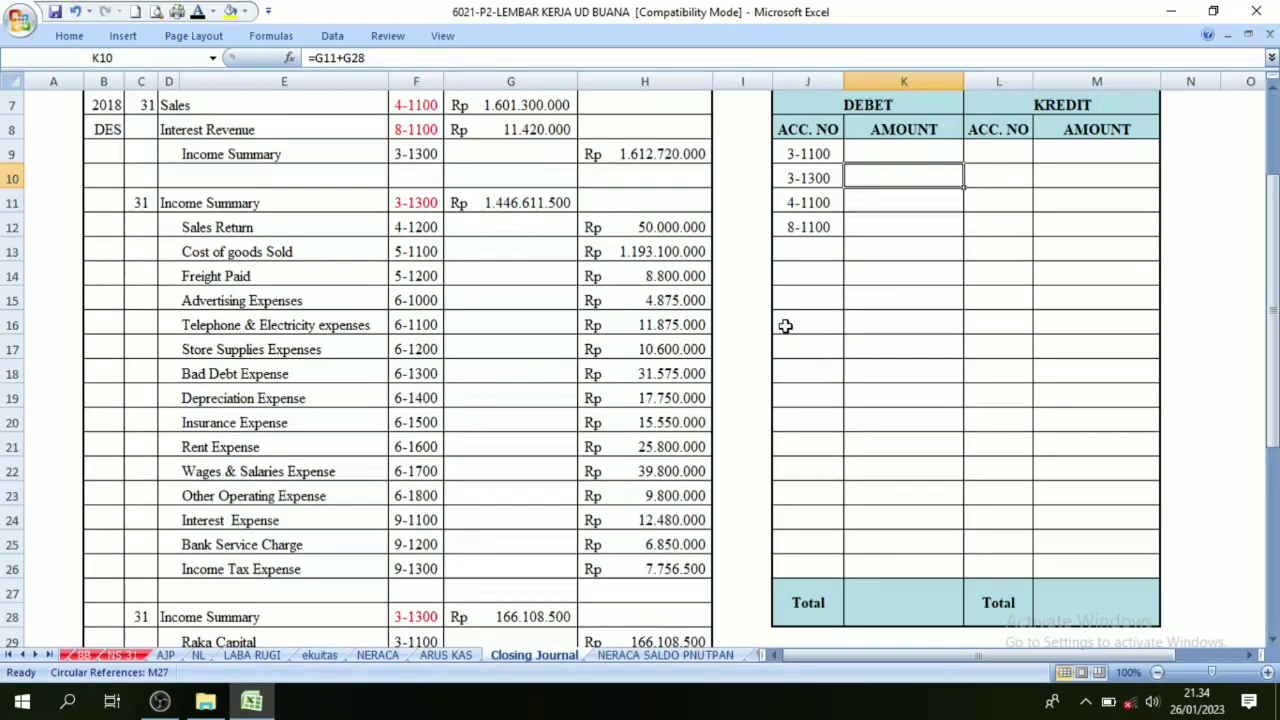
pyautogui.scroll(2, 808, 215)
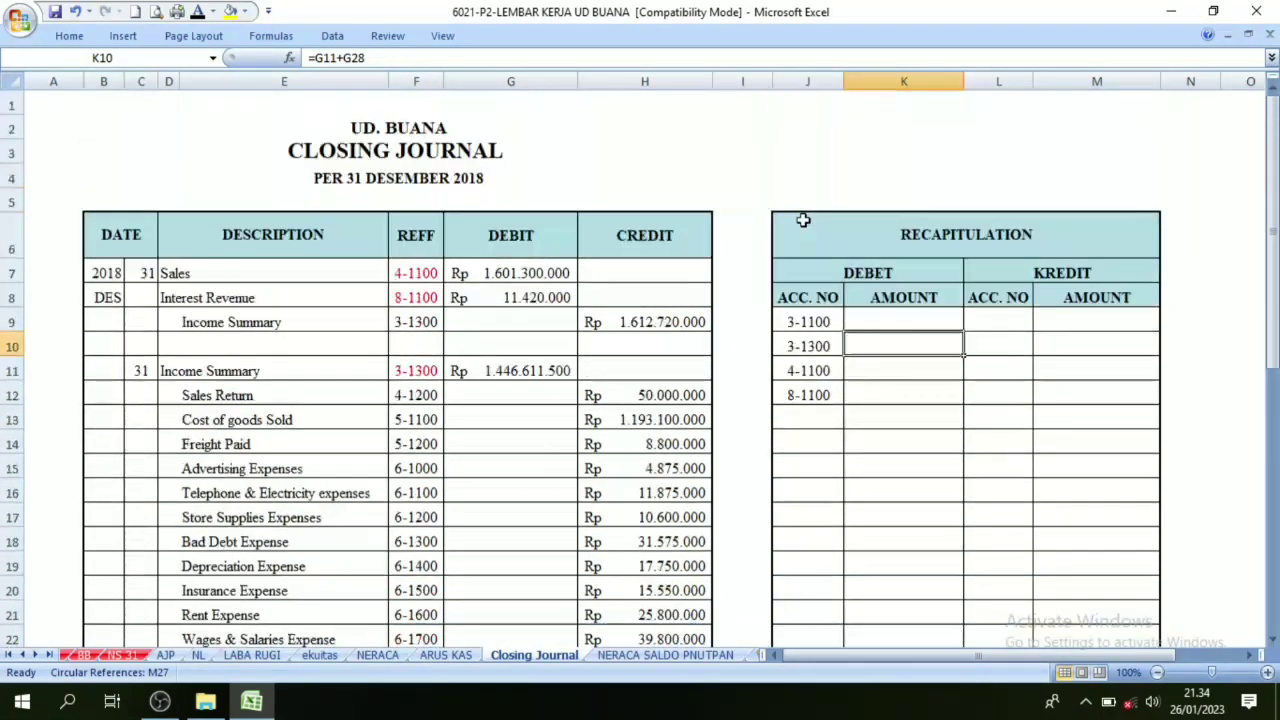
pyautogui.click(886, 318)
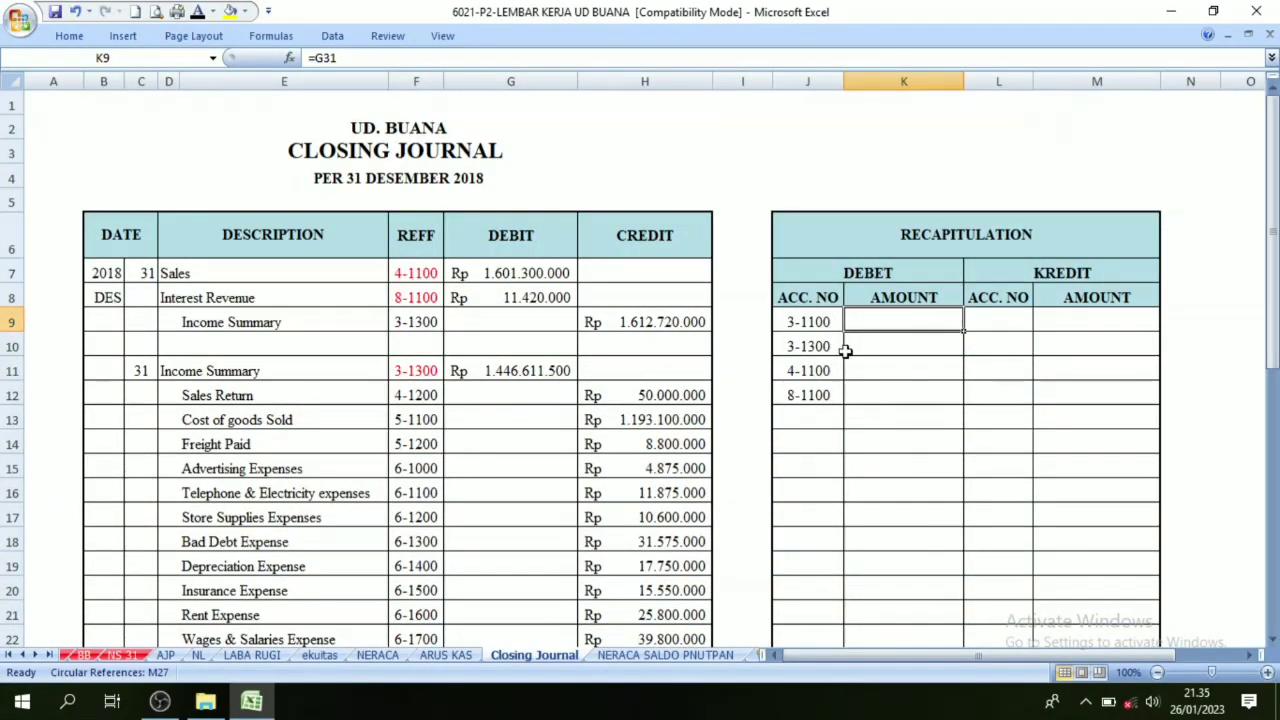
pyautogui.scroll(-3, 840, 352)
pyautogui.scroll(-1, 634, 399)
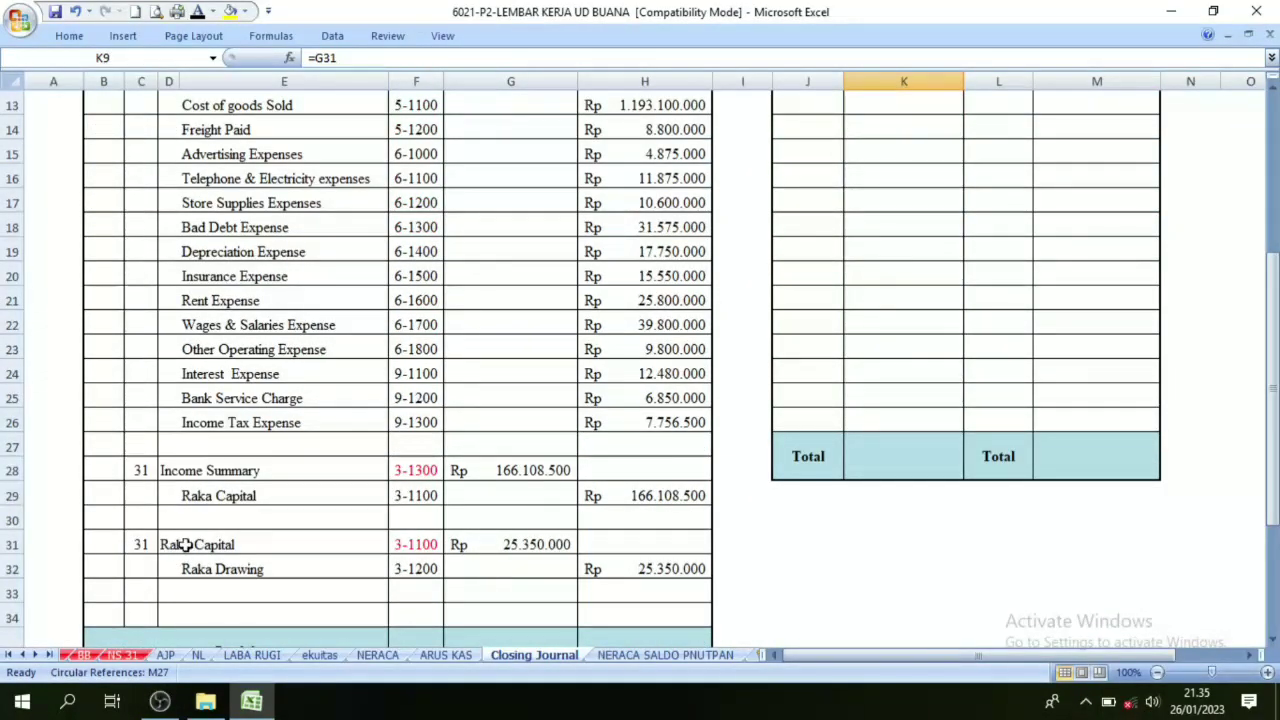
pyautogui.click(520, 545)
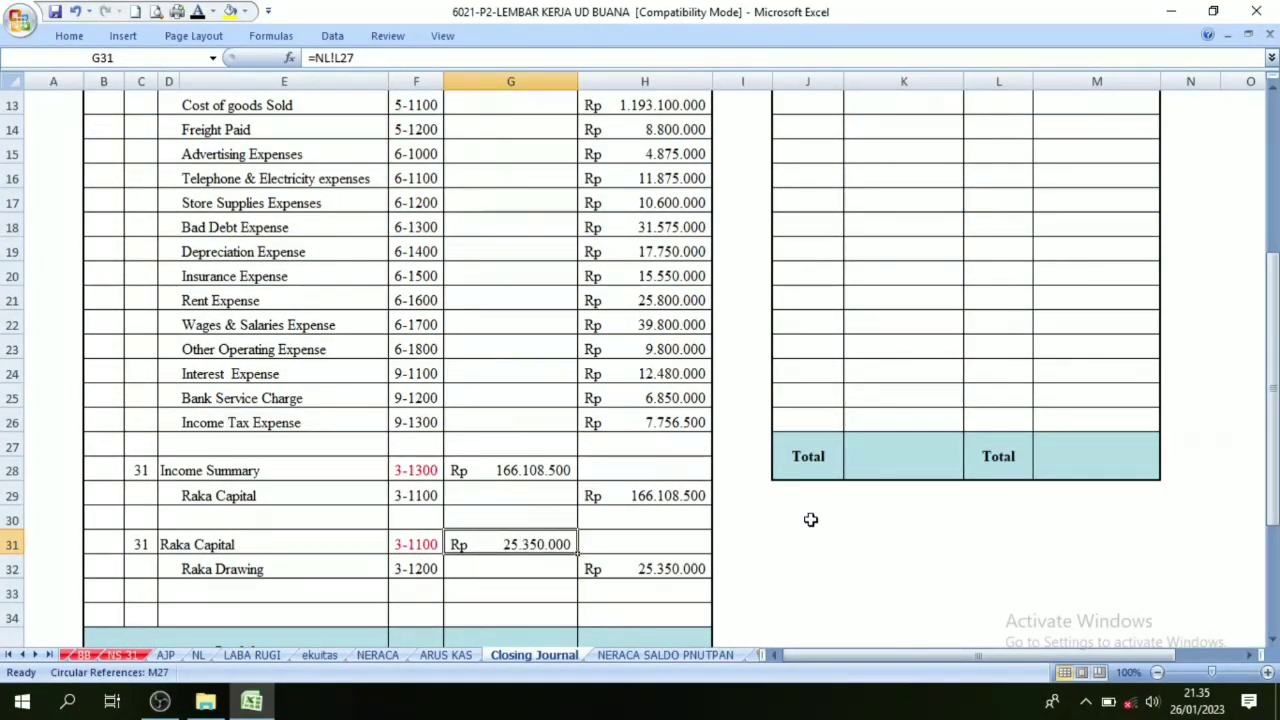
pyautogui.scroll(4, 897, 441)
pyautogui.click(905, 322)
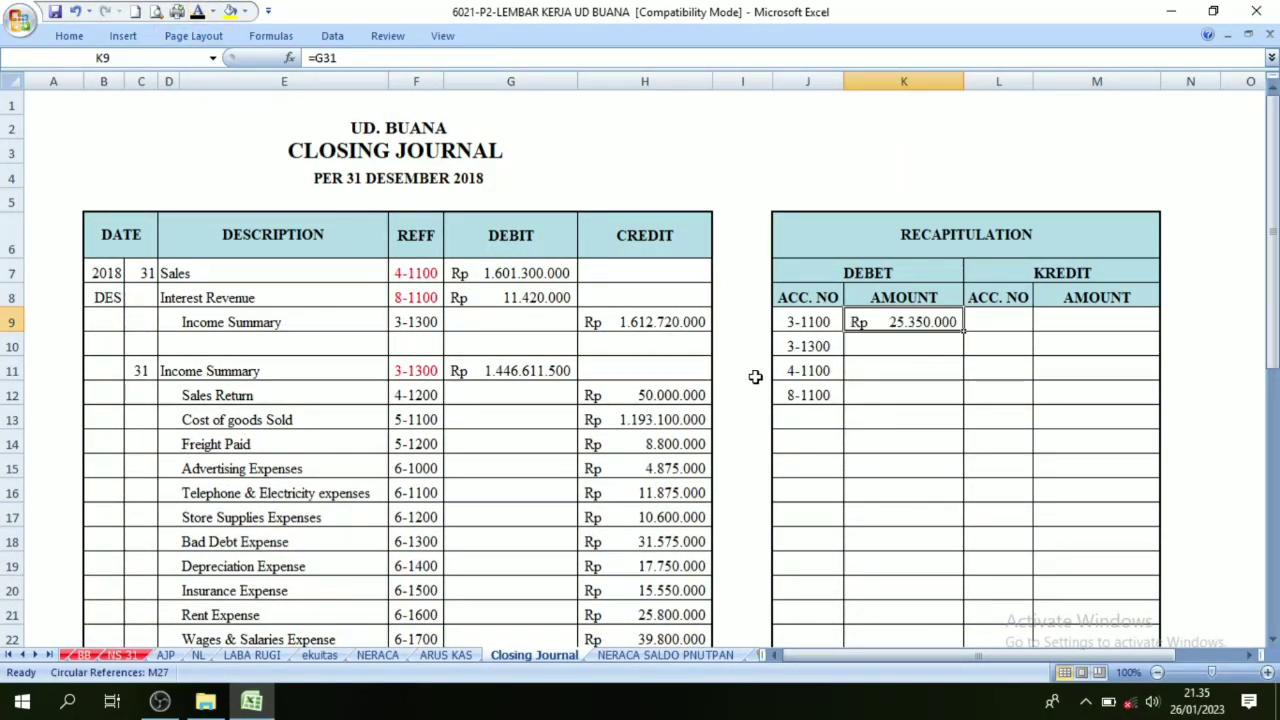
pyautogui.scroll(-3, 522, 437)
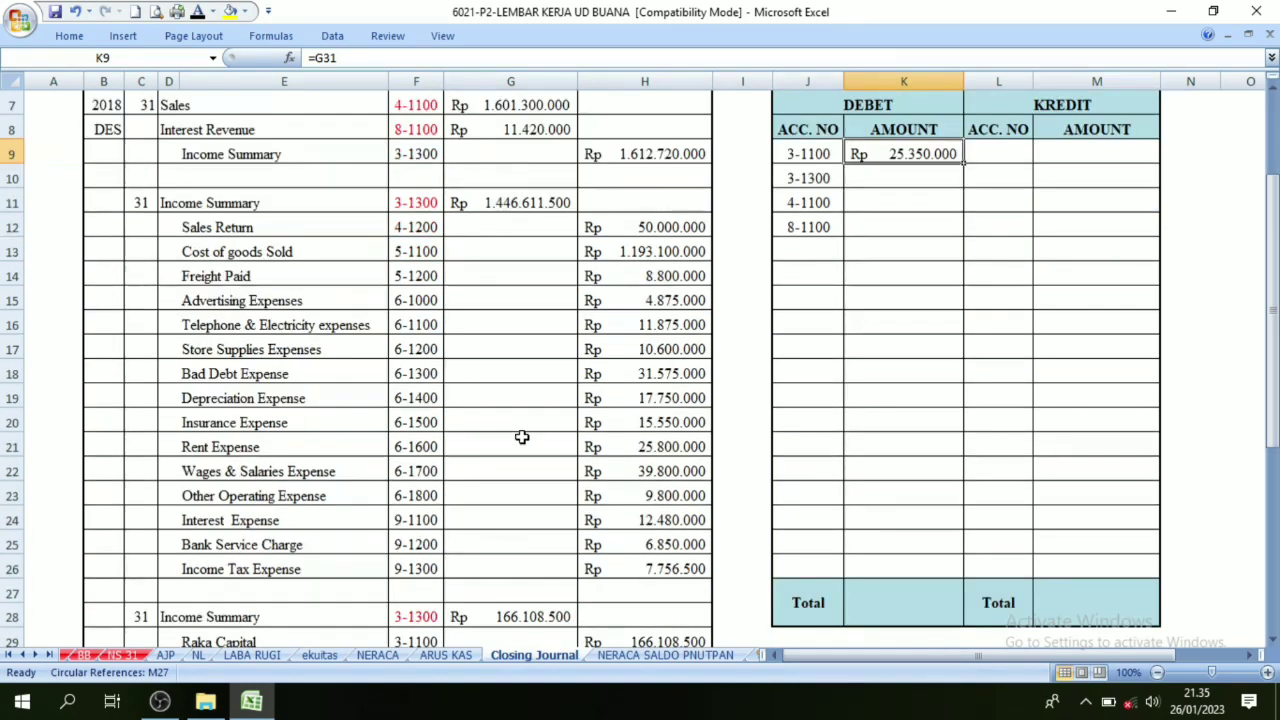
# Step: Check the two Income Summary debits in G11 and G28 and colour the matching Recapitulation amount for account 3-1300 in K10 black
pyautogui.scroll(1, 522, 437)
pyautogui.click(414, 210)
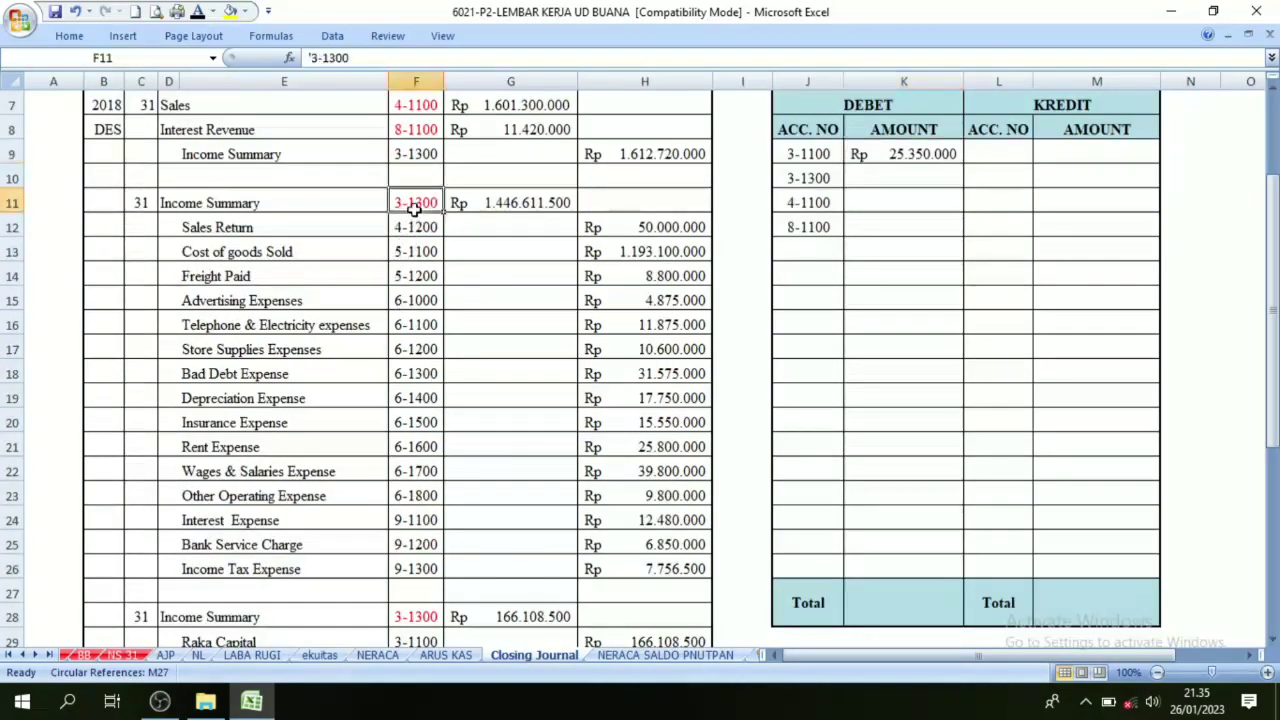
pyautogui.click(416, 634)
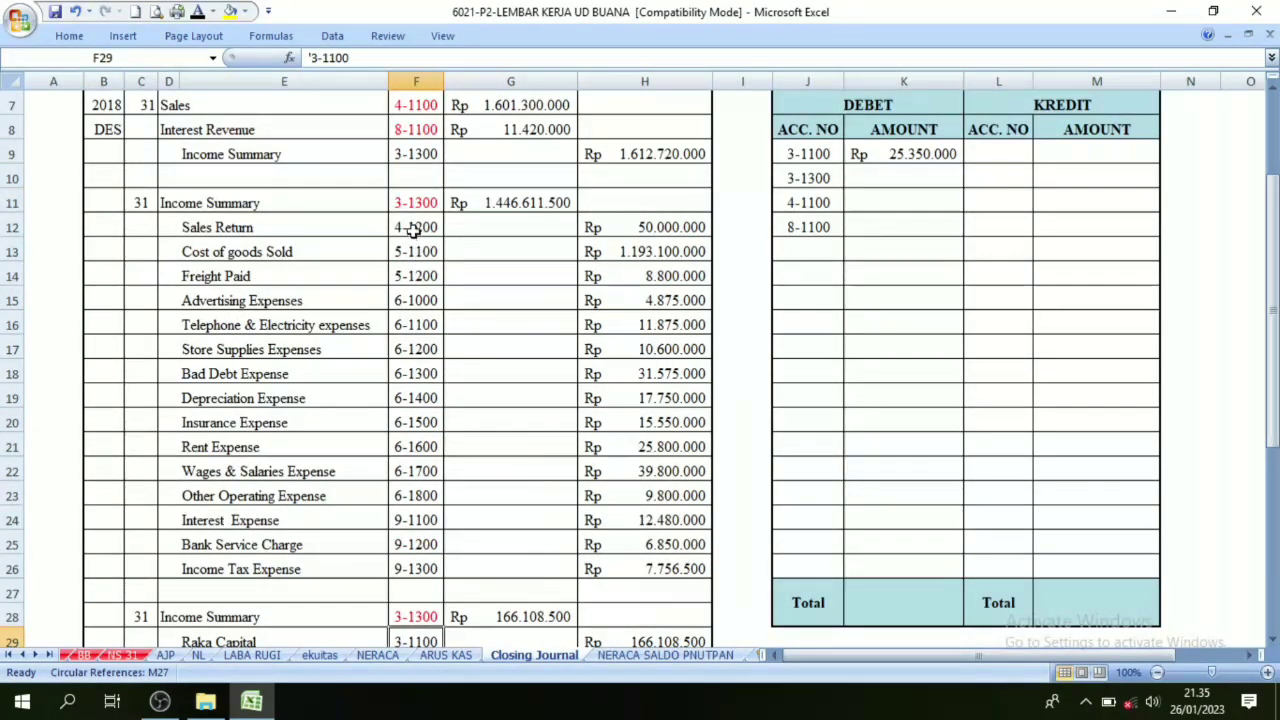
pyautogui.click(412, 204)
pyautogui.click(418, 636)
pyautogui.click(795, 179)
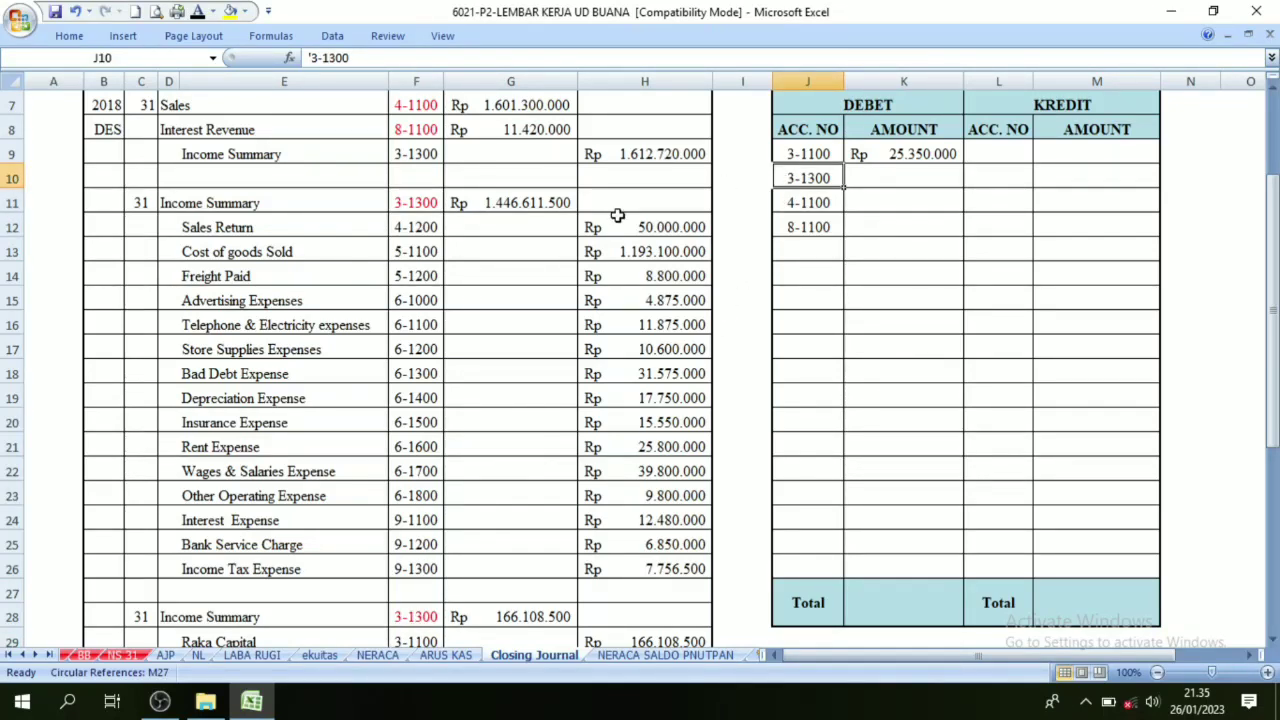
pyautogui.click(519, 203)
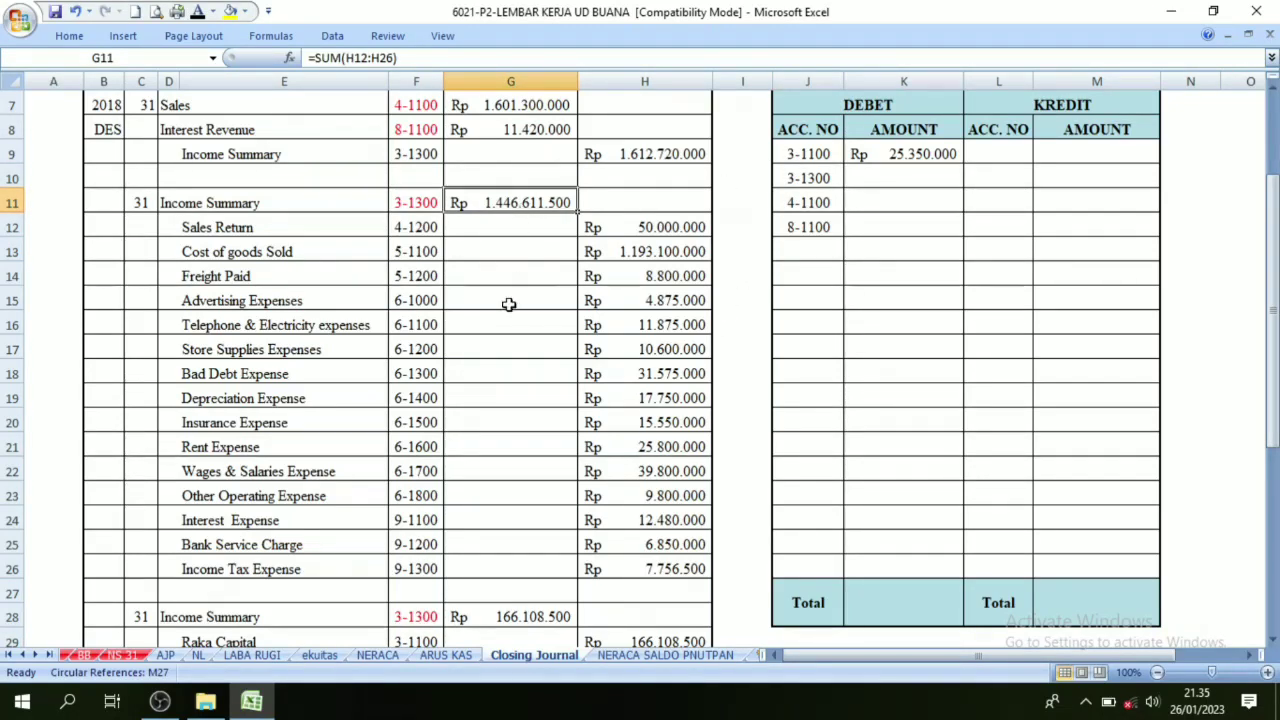
pyautogui.click(484, 614)
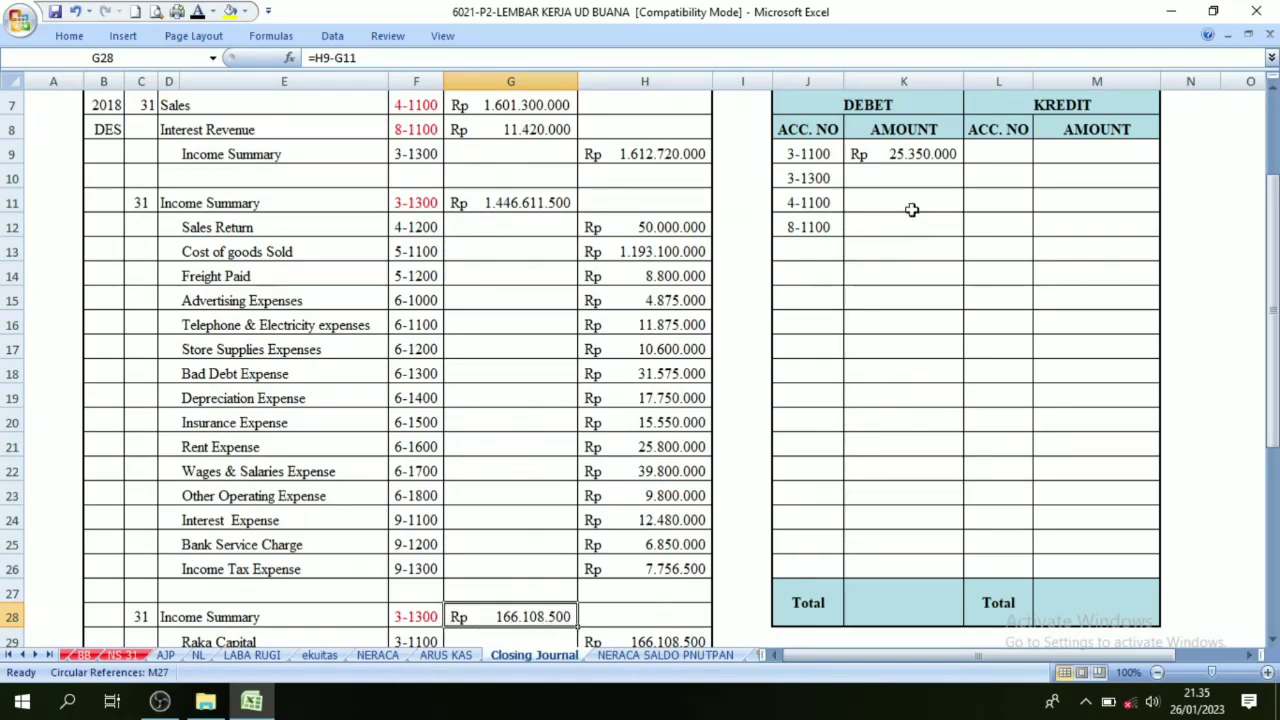
pyautogui.click(909, 178)
pyautogui.click(198, 12)
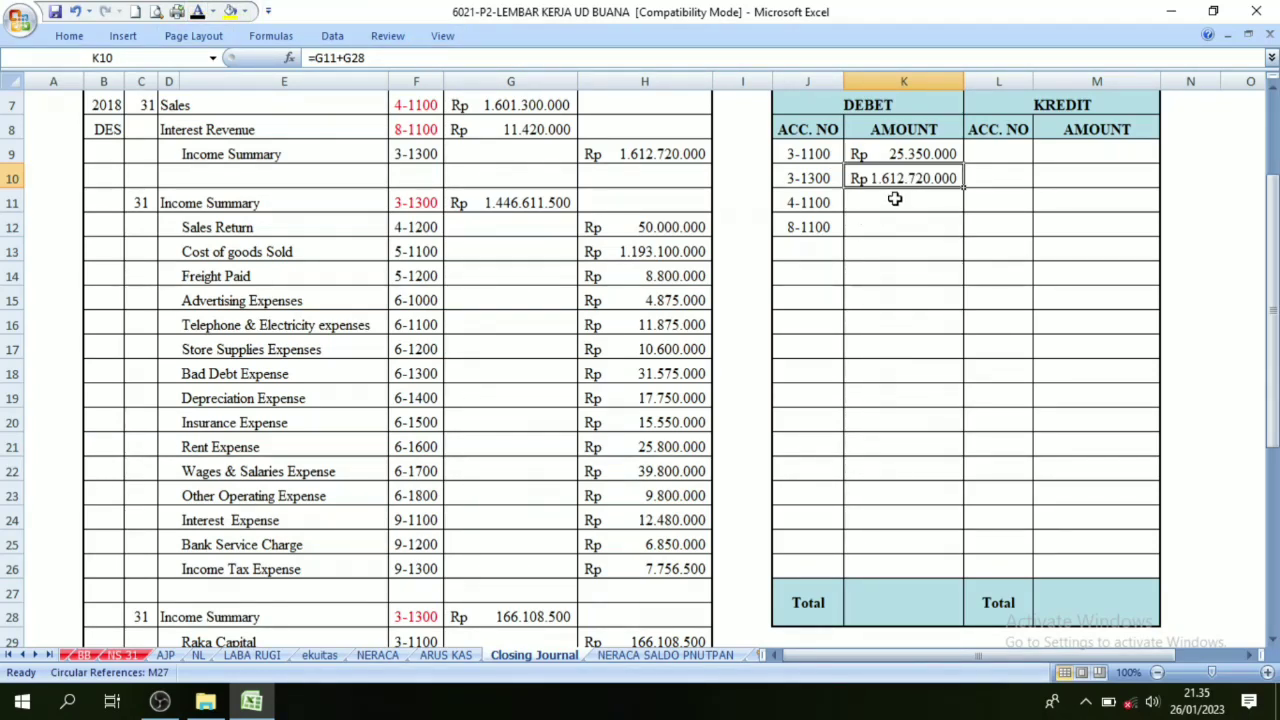
# Step: Set the font colour of the Recapitulation's debit amount for Sales, account 4-1100, in K11 to black
pyautogui.click(805, 207)
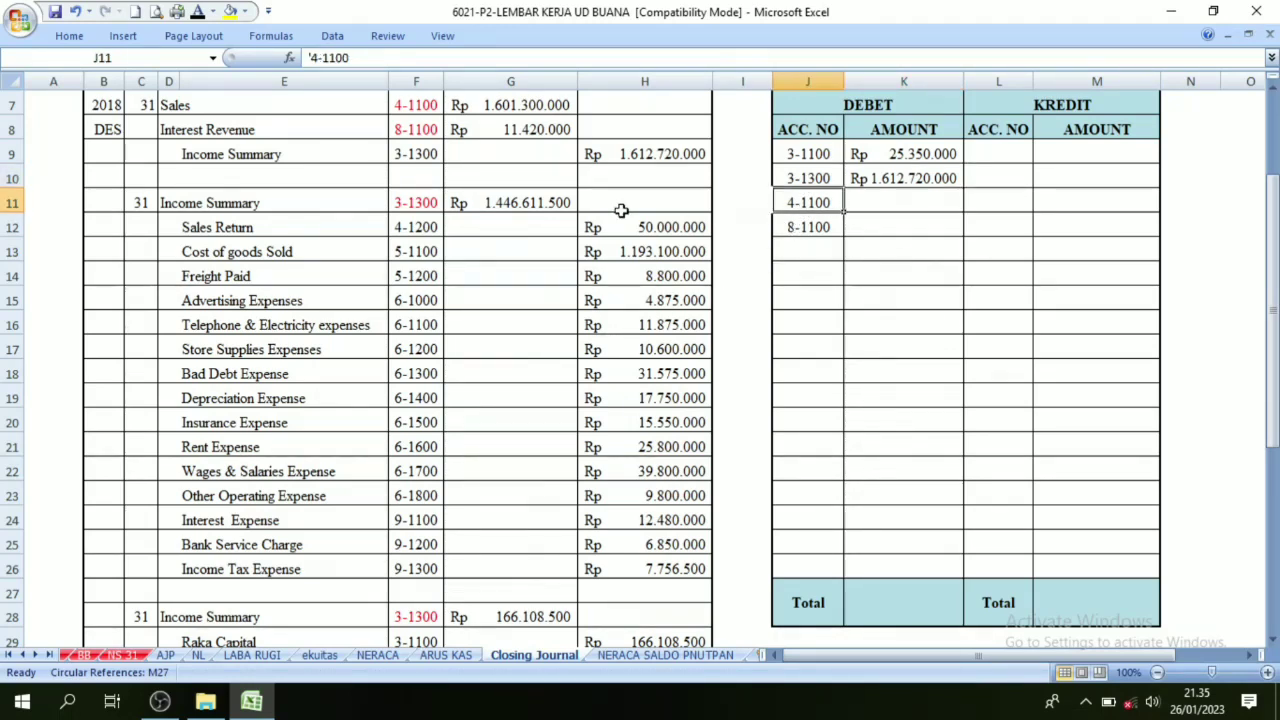
pyautogui.scroll(1, 620, 210)
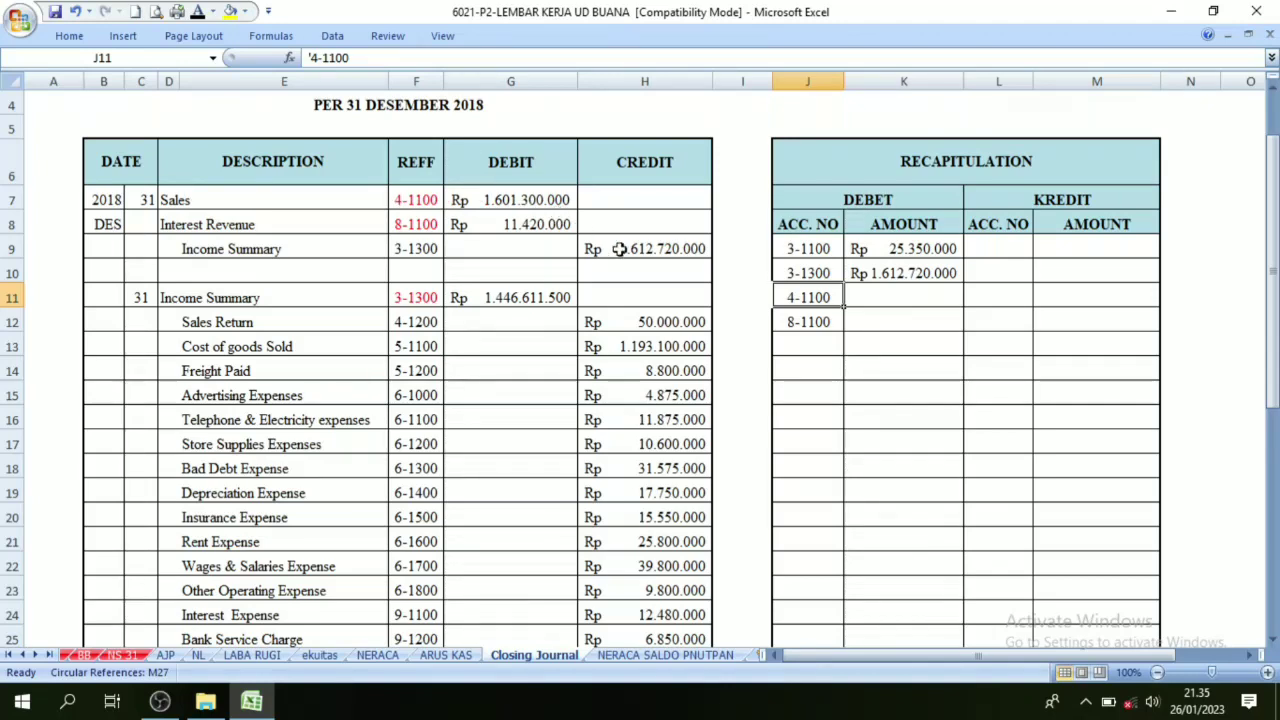
pyautogui.click(858, 295)
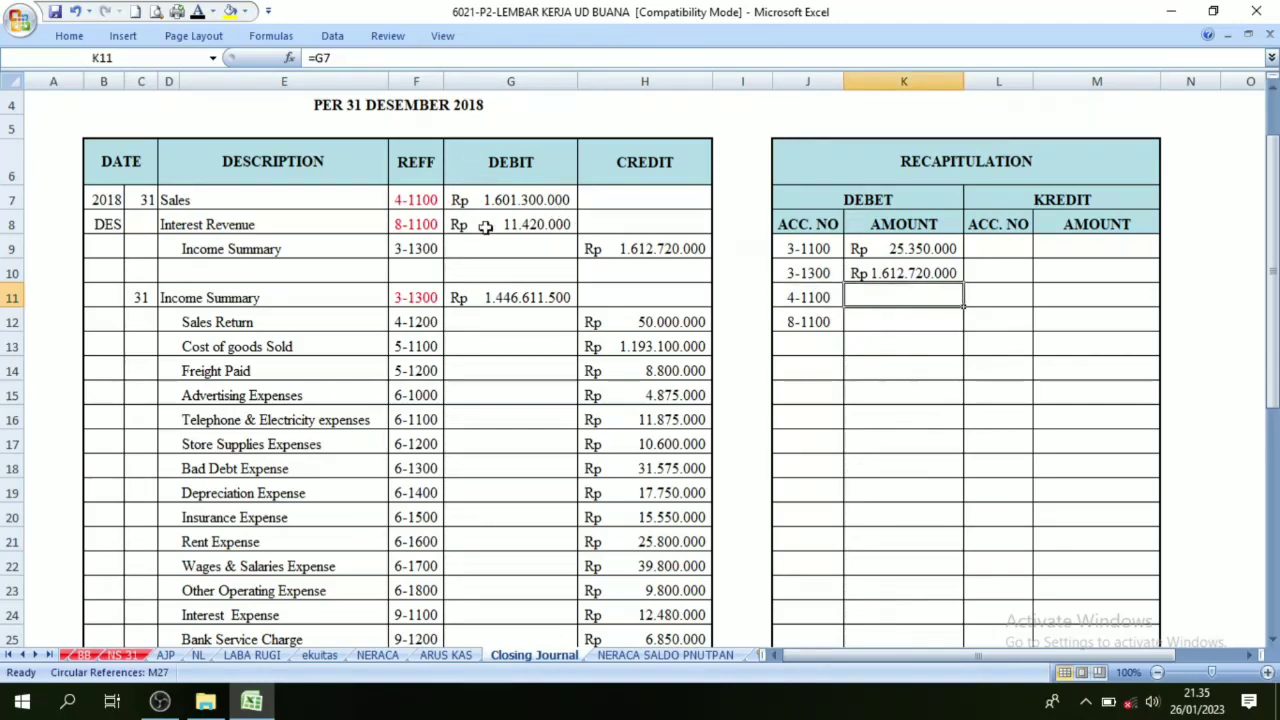
pyautogui.click(197, 13)
# Step: Set the font colour of the Recapitulation's debit amount for Interest Revenue, account 8-1100, in K12 to black
pyautogui.click(807, 322)
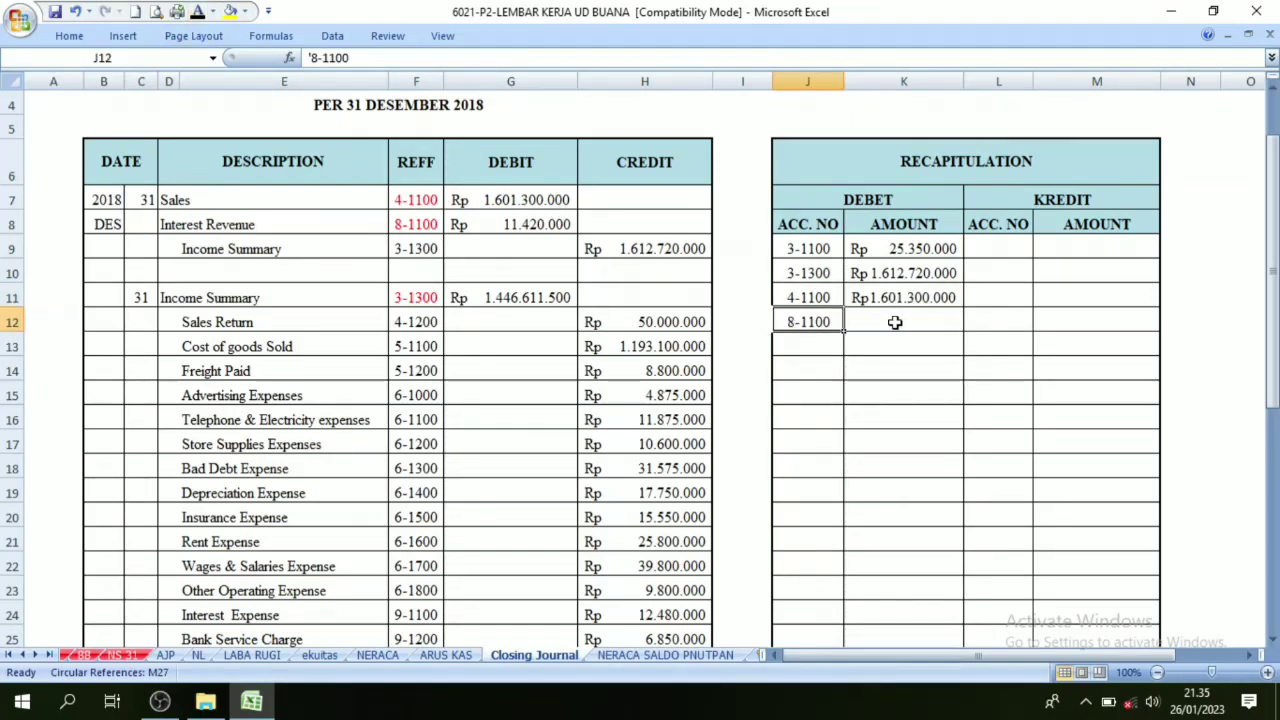
pyautogui.click(895, 322)
pyautogui.scroll(-3, 850, 360)
pyautogui.scroll(3, 471, 391)
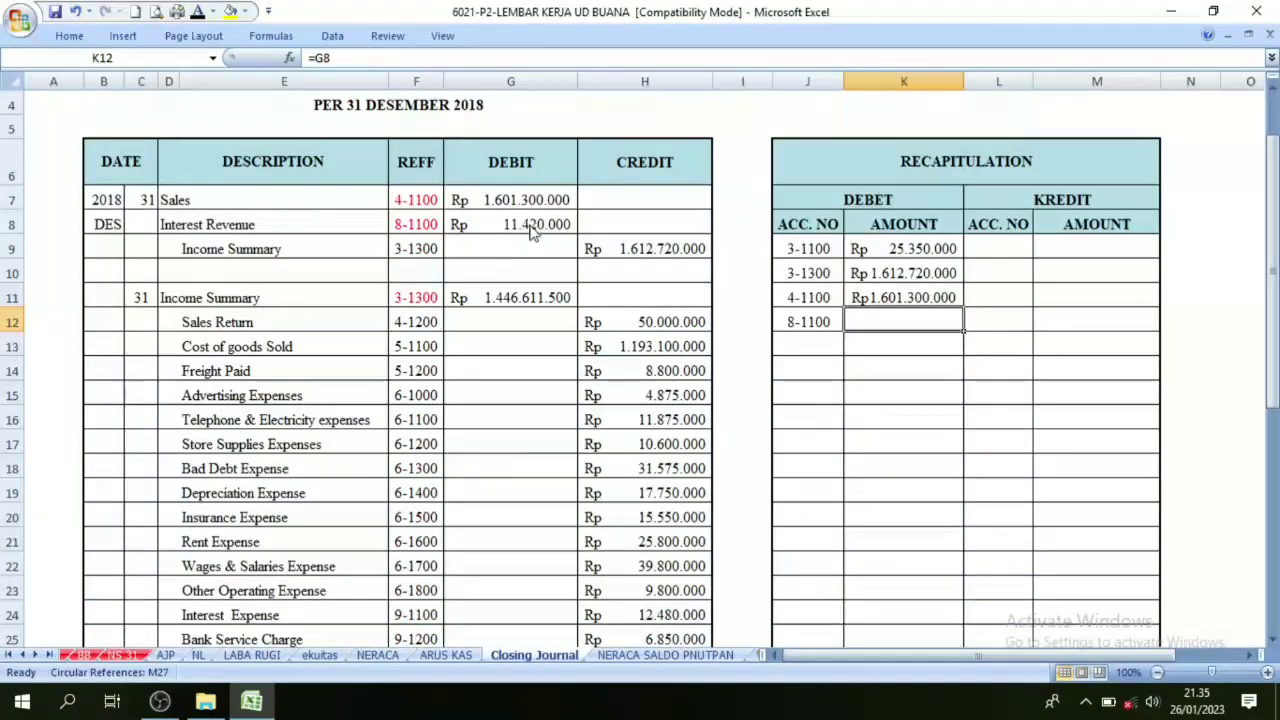
pyautogui.click(230, 12)
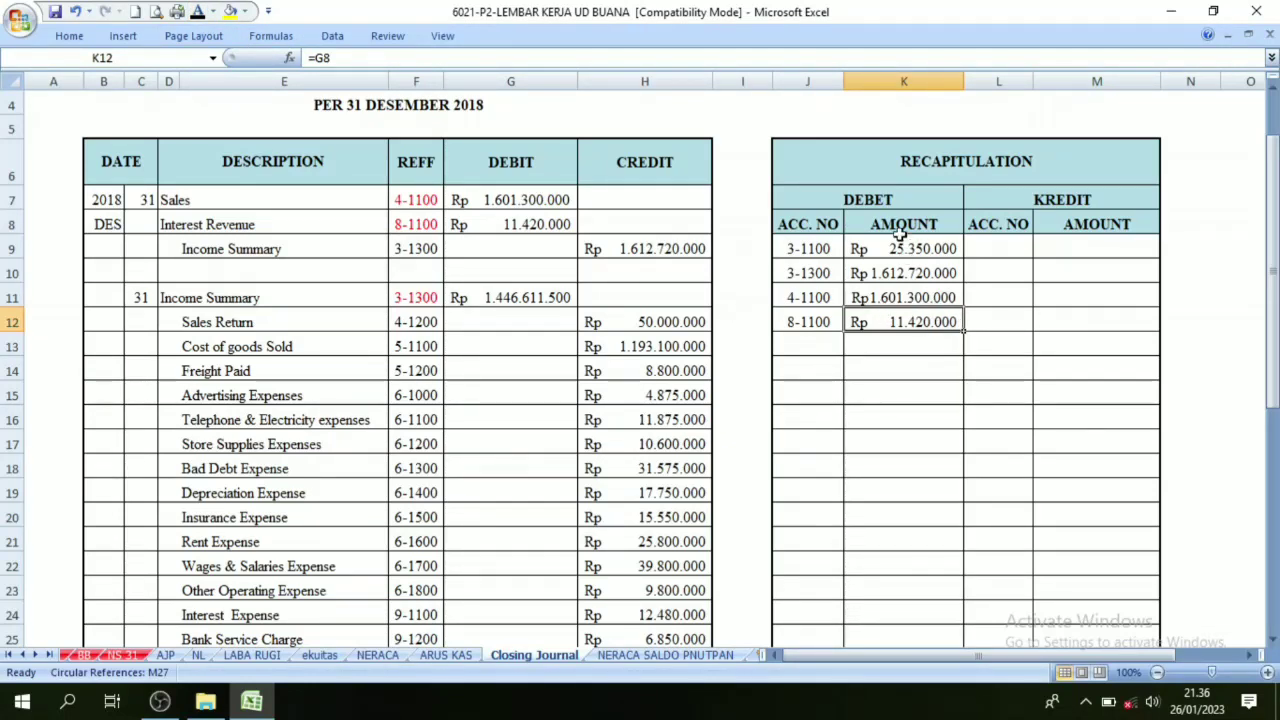
# Step: Examine the reference codes of the credited accounts in the closing journal against the recapitulation's empty credit side
pyautogui.click(977, 200)
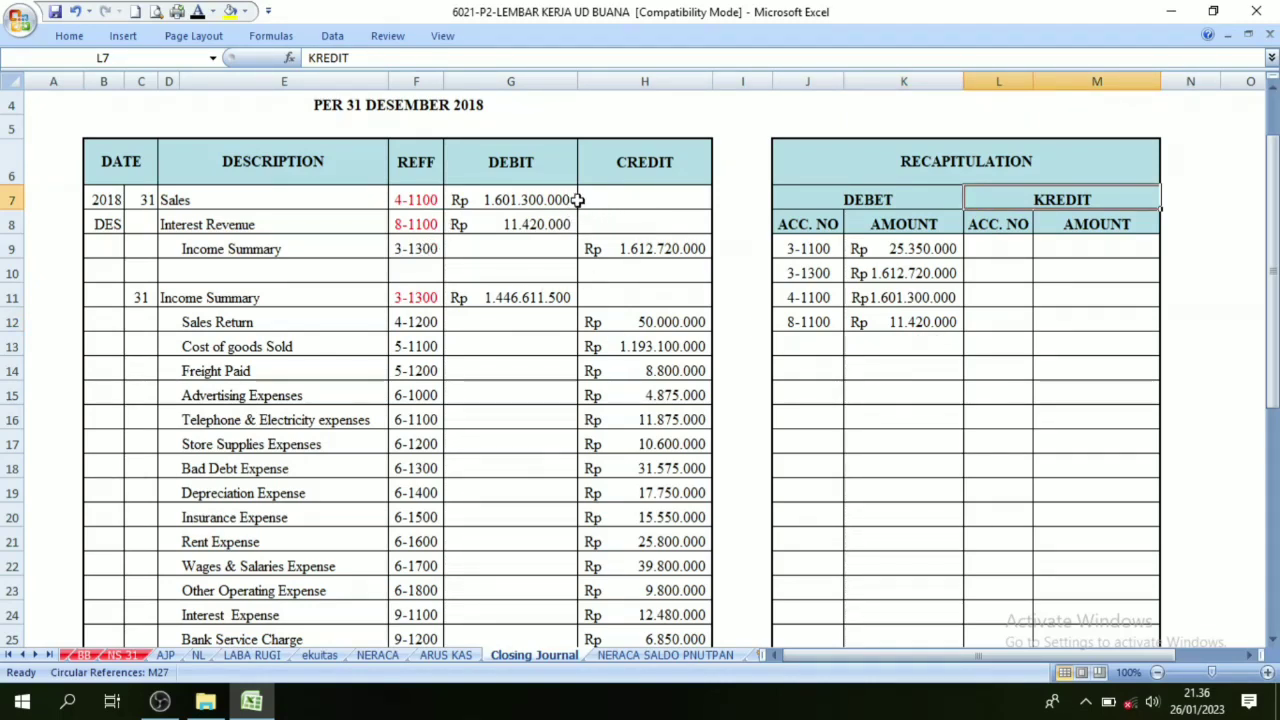
pyautogui.click(619, 190)
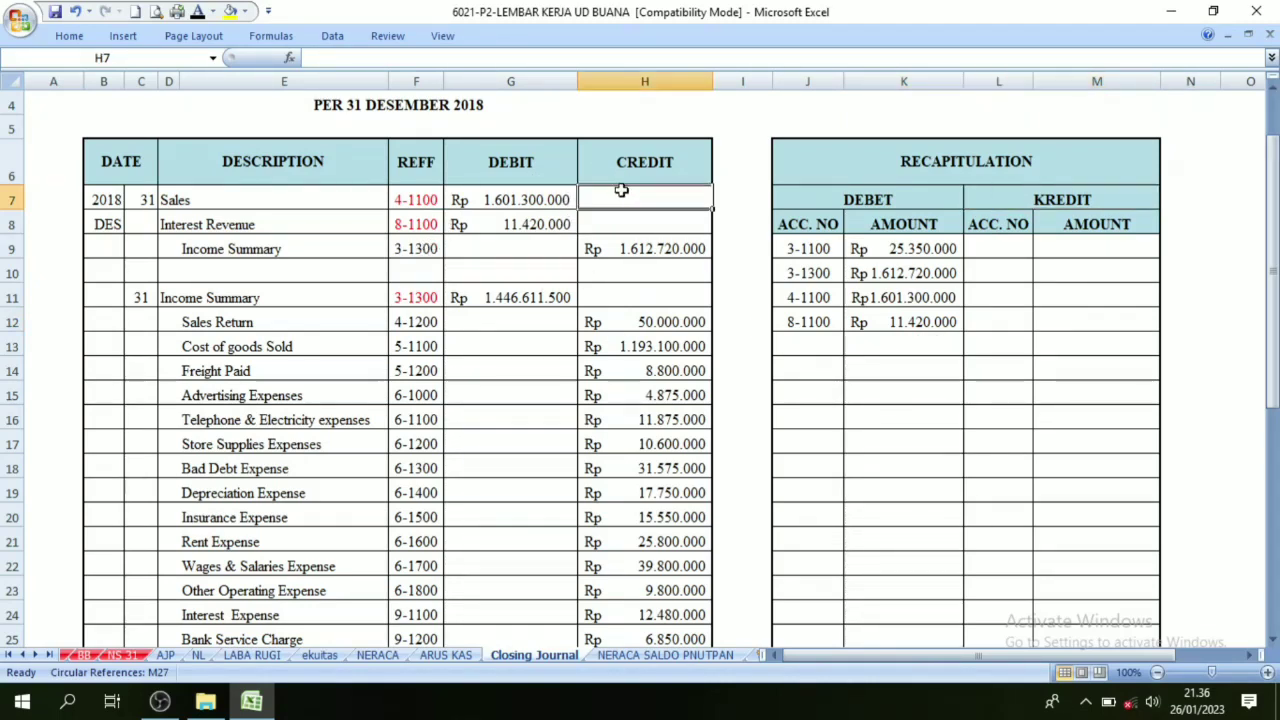
pyautogui.scroll(-1, 423, 251)
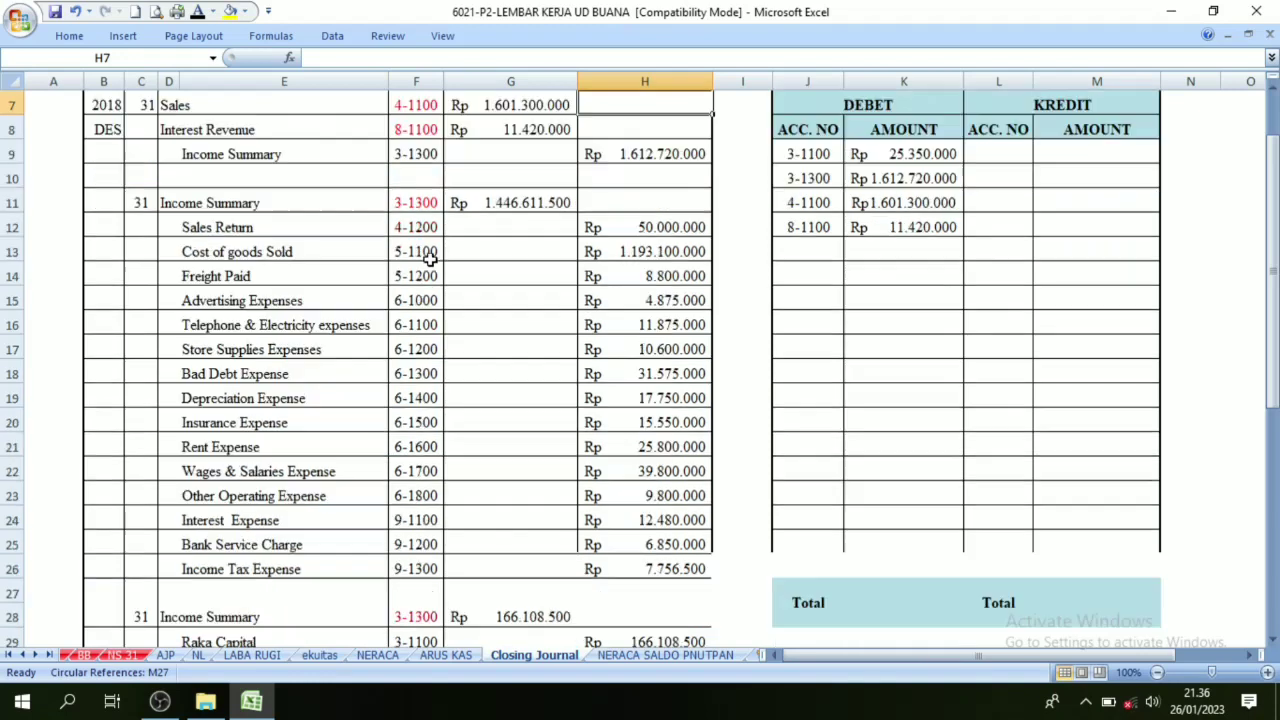
pyautogui.click(418, 155)
pyautogui.click(416, 227)
pyautogui.click(416, 251)
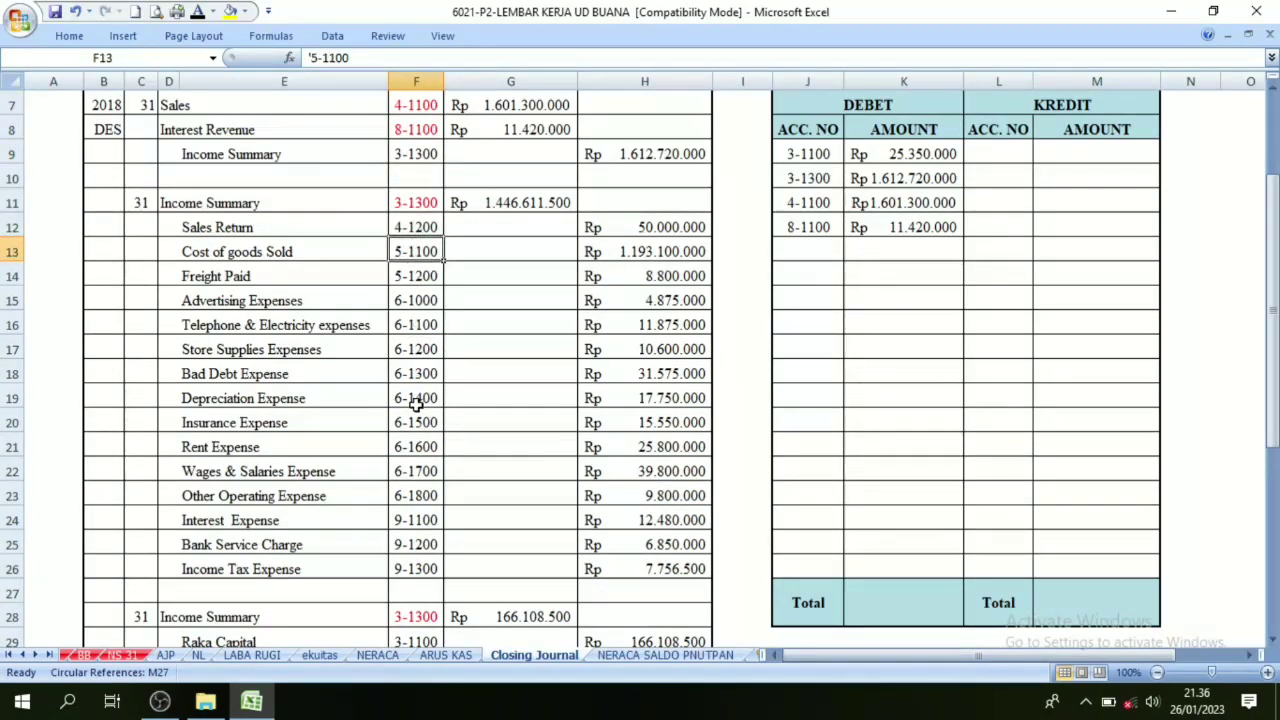
pyautogui.click(419, 157)
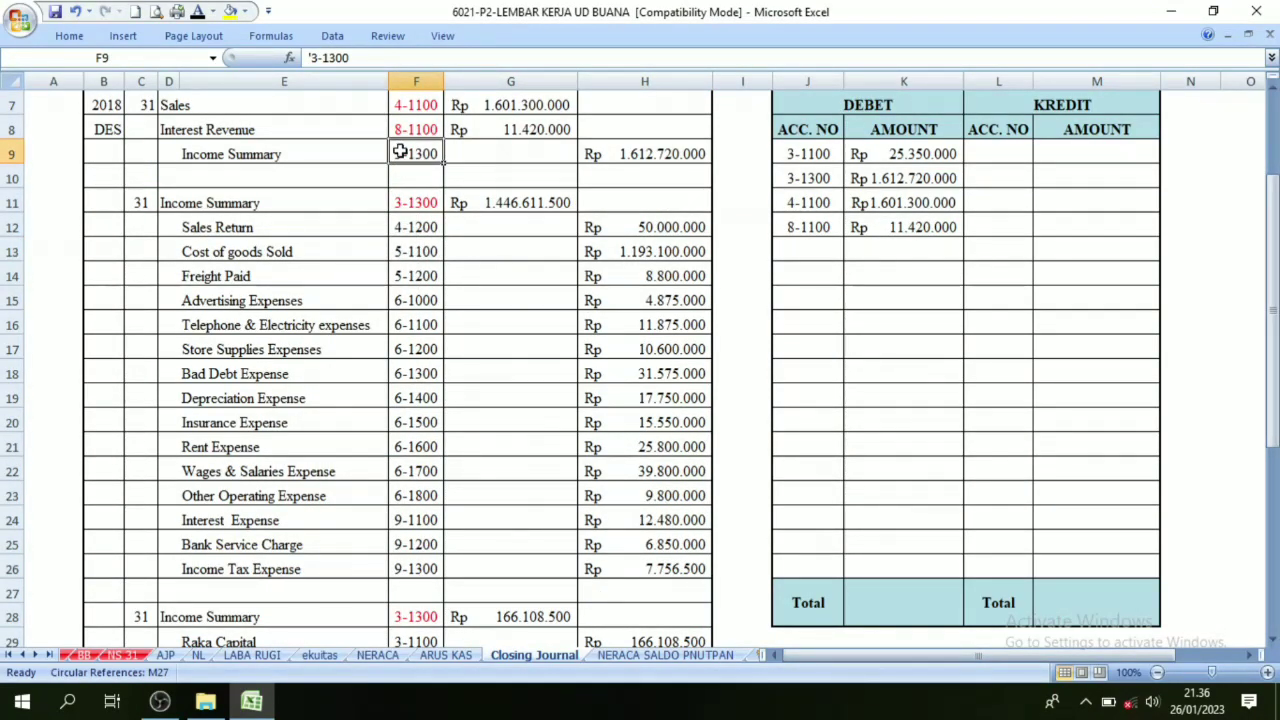
pyautogui.scroll(1, 412, 160)
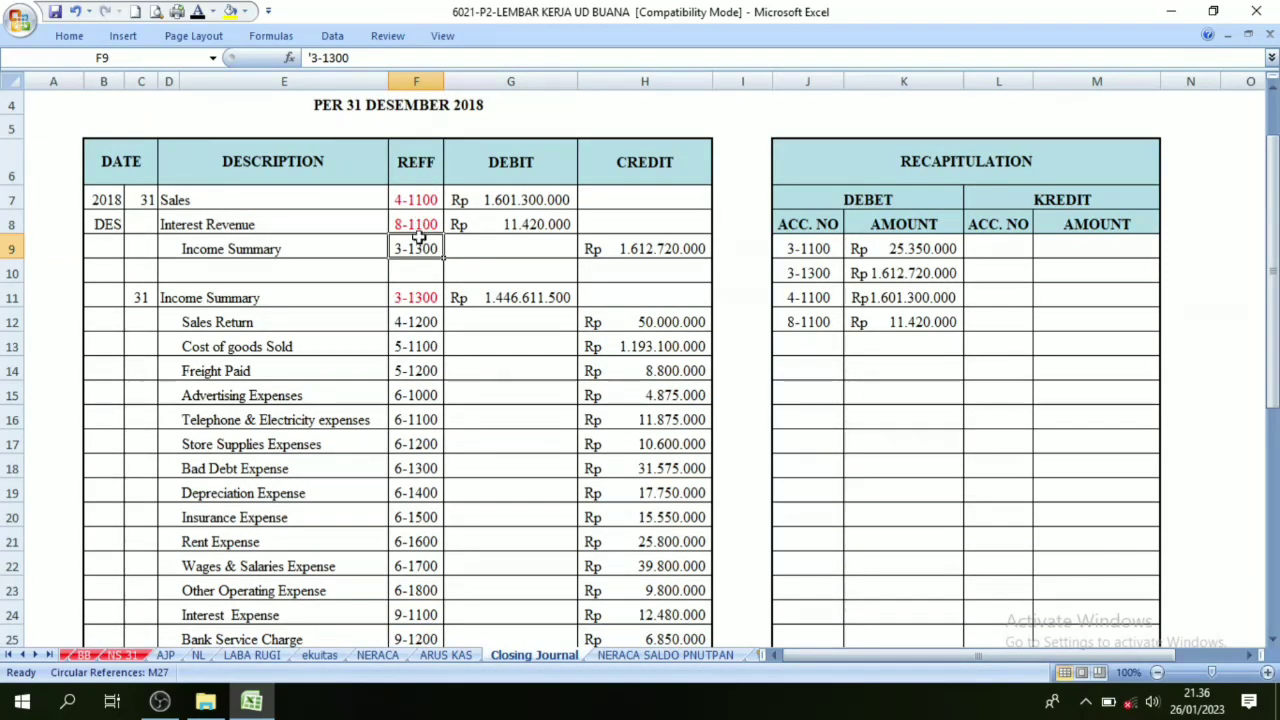
pyautogui.scroll(-3, 405, 338)
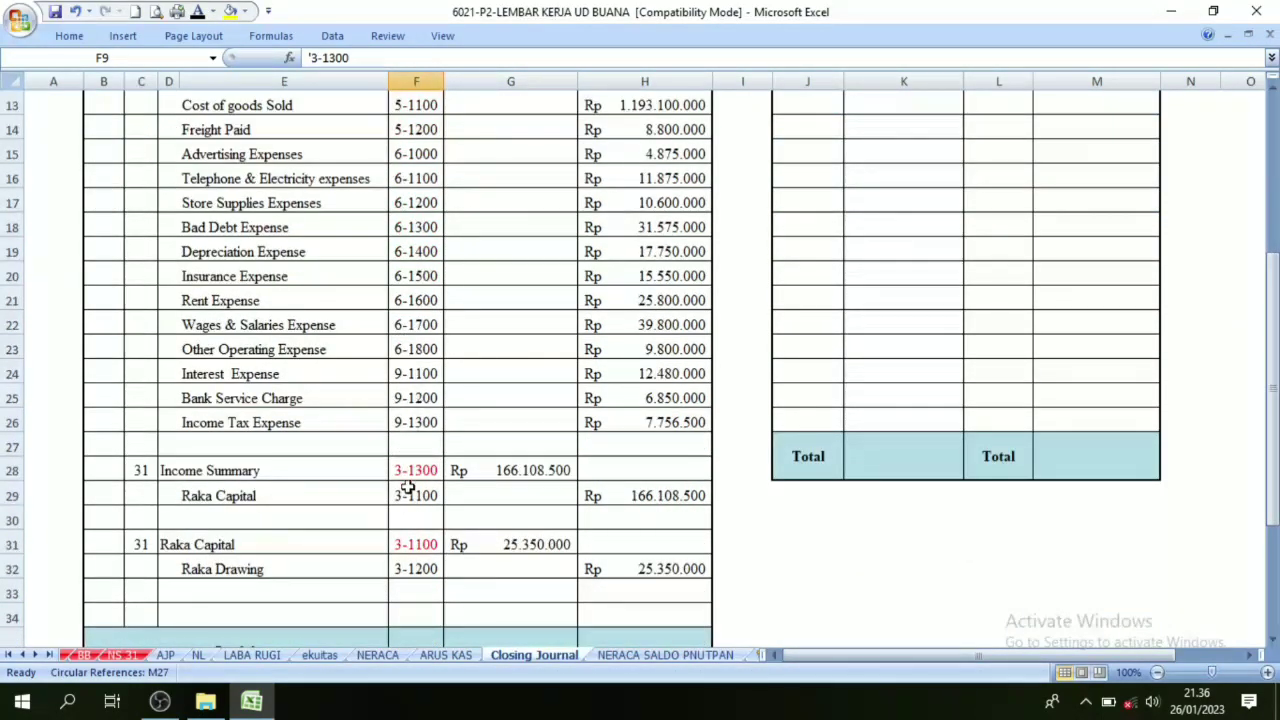
pyautogui.click(410, 496)
pyautogui.click(410, 568)
pyautogui.scroll(2, 403, 323)
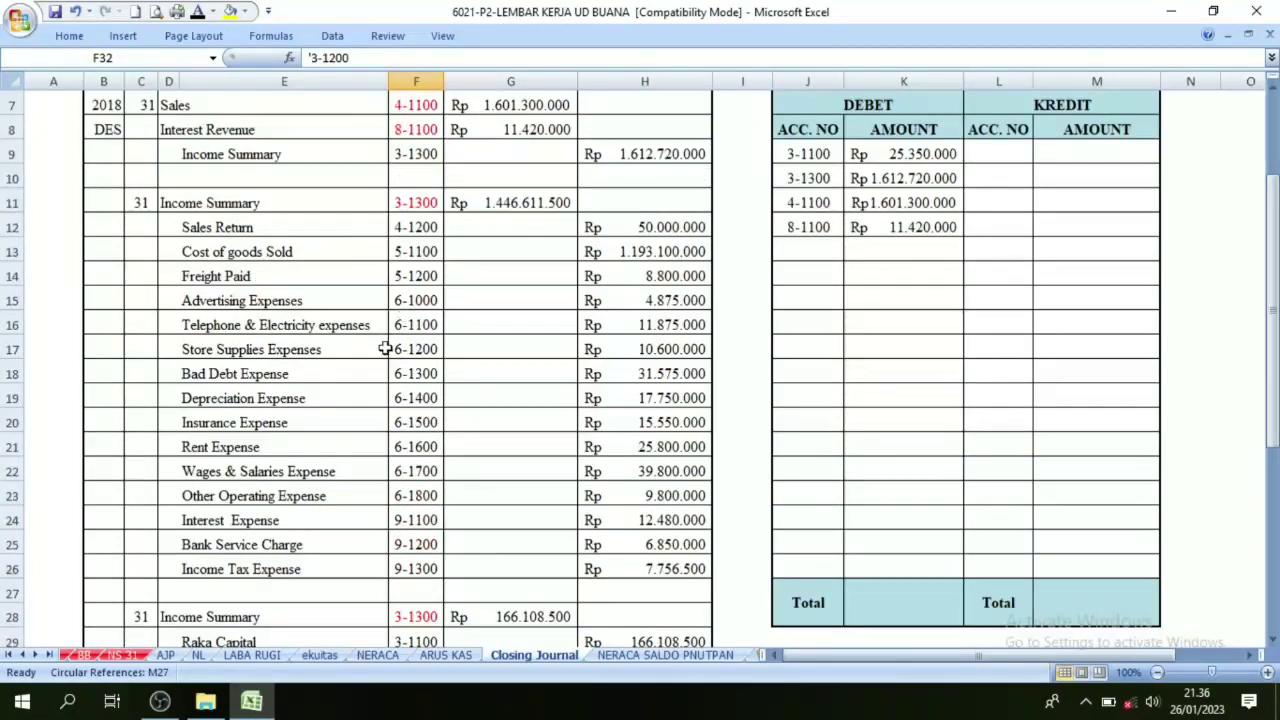
pyautogui.scroll(1, 407, 310)
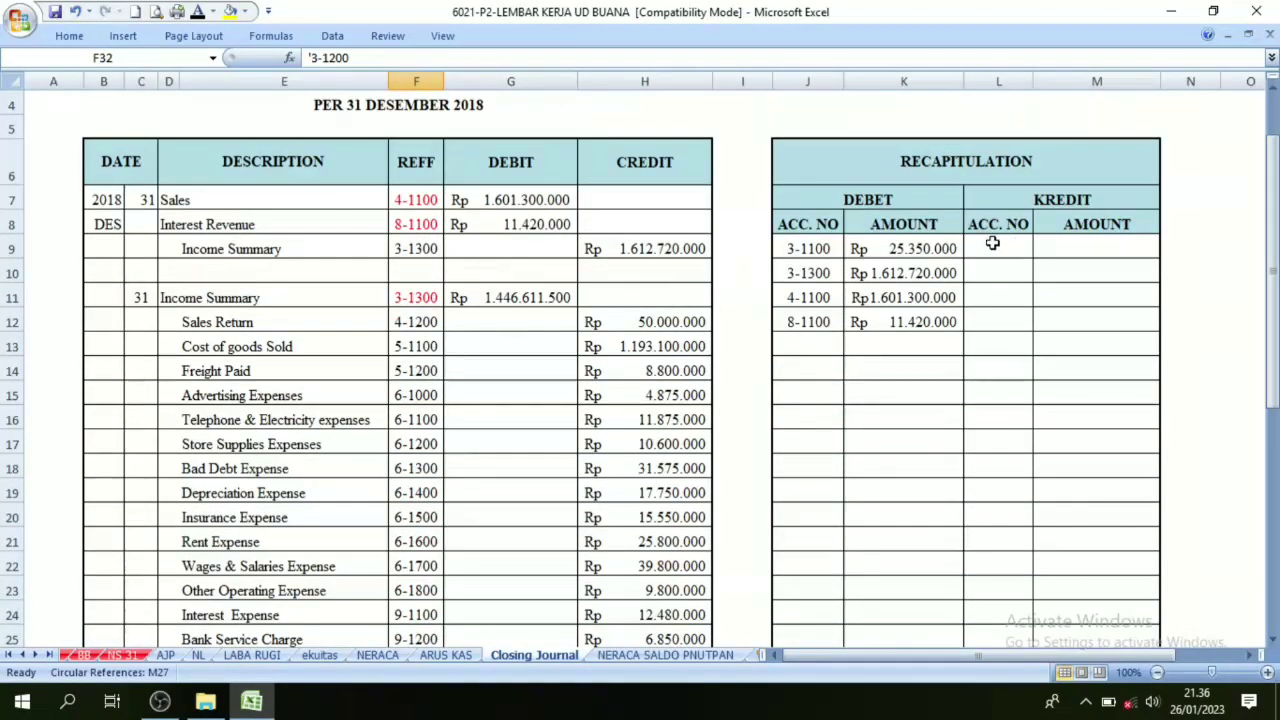
# Step: Apply the black font color to the credit-side account numbers in L9:L26 of the recapitulation
pyautogui.moveTo(992, 243); pyautogui.dragTo(994, 566)
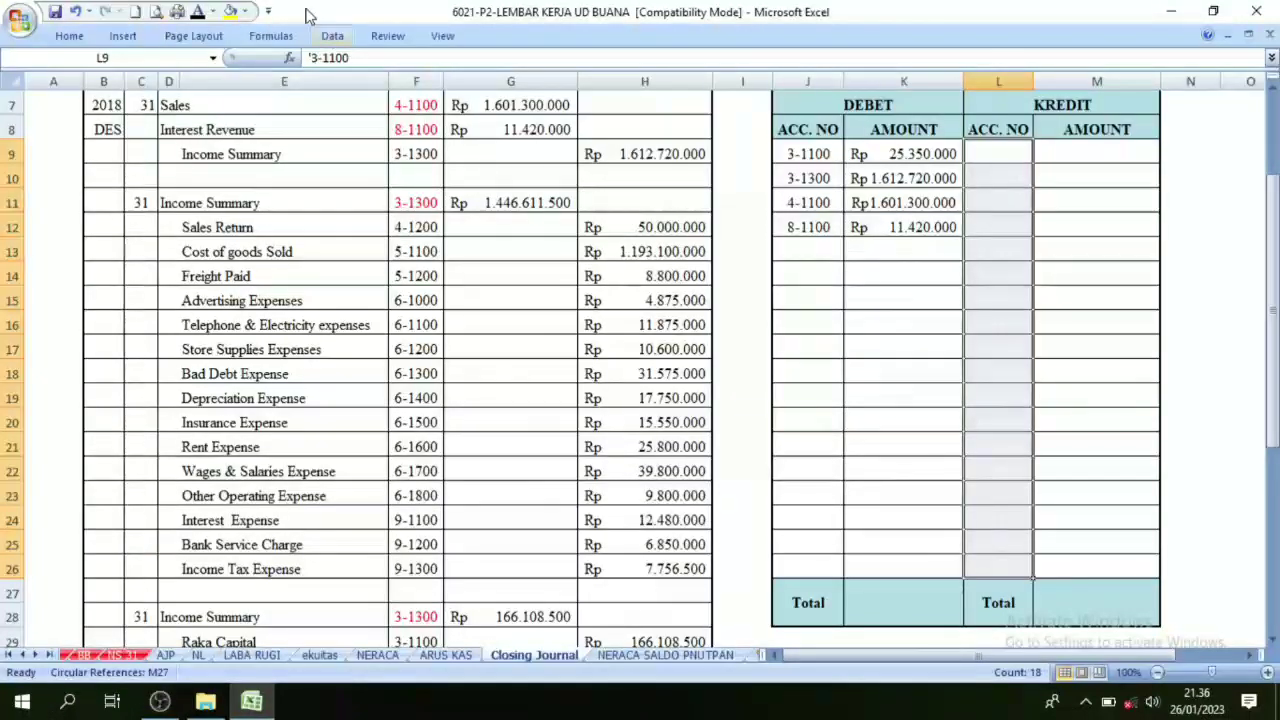
pyautogui.click(204, 10)
pyautogui.click(920, 296)
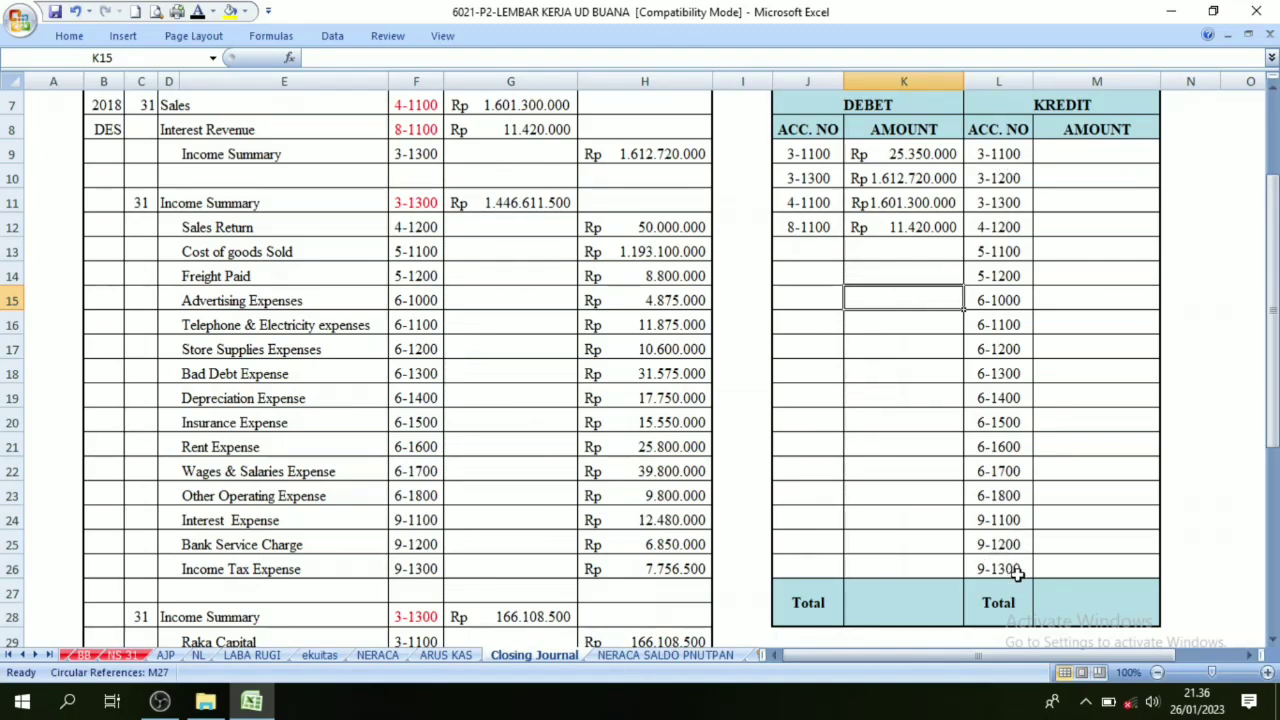
# Step: Check the credited capital entry in journal row 29 and apply the black font color to its recapitulation amount in M9
pyautogui.click(1088, 149)
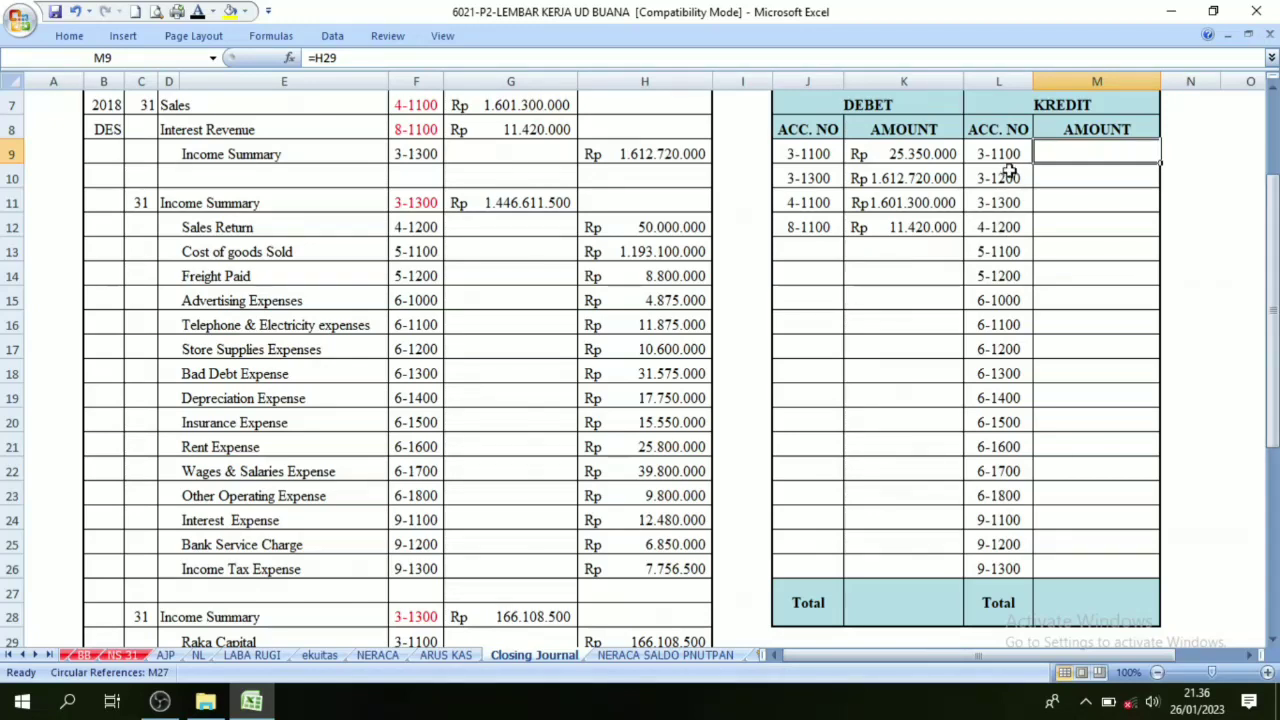
pyautogui.scroll(2, 557, 250)
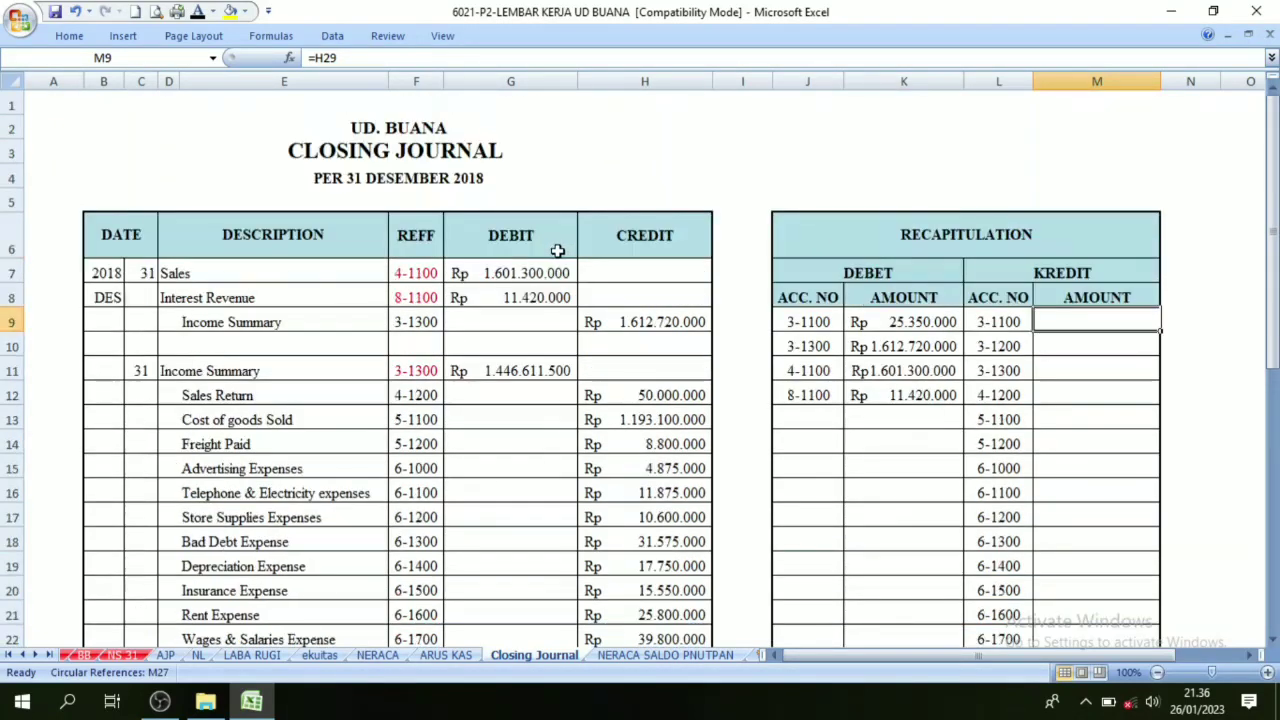
pyautogui.scroll(-2, 416, 330)
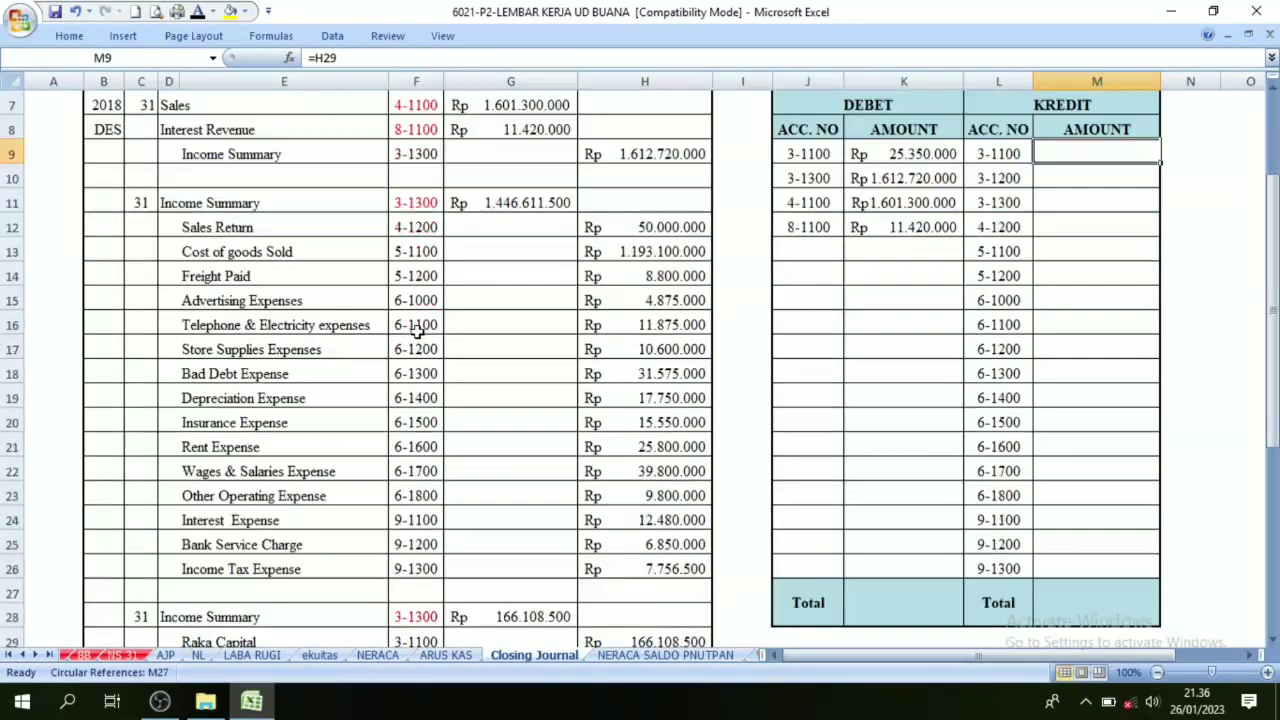
pyautogui.scroll(-3, 416, 330)
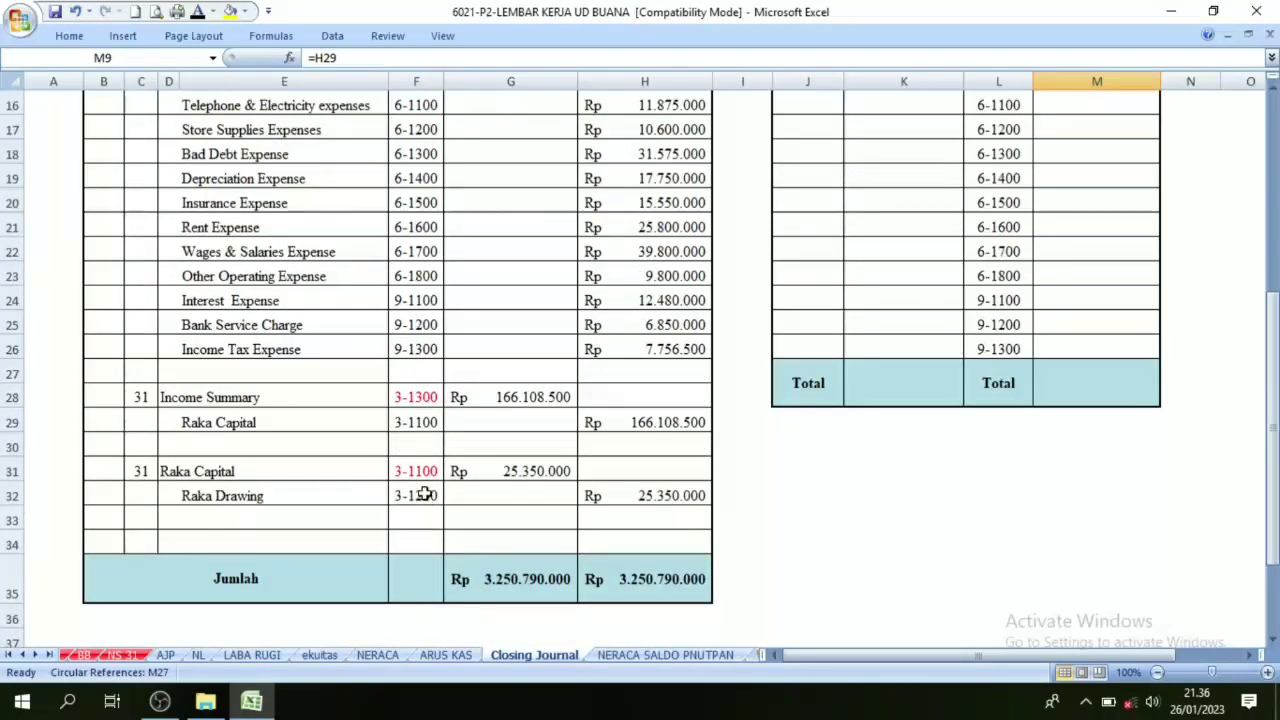
pyautogui.click(424, 425)
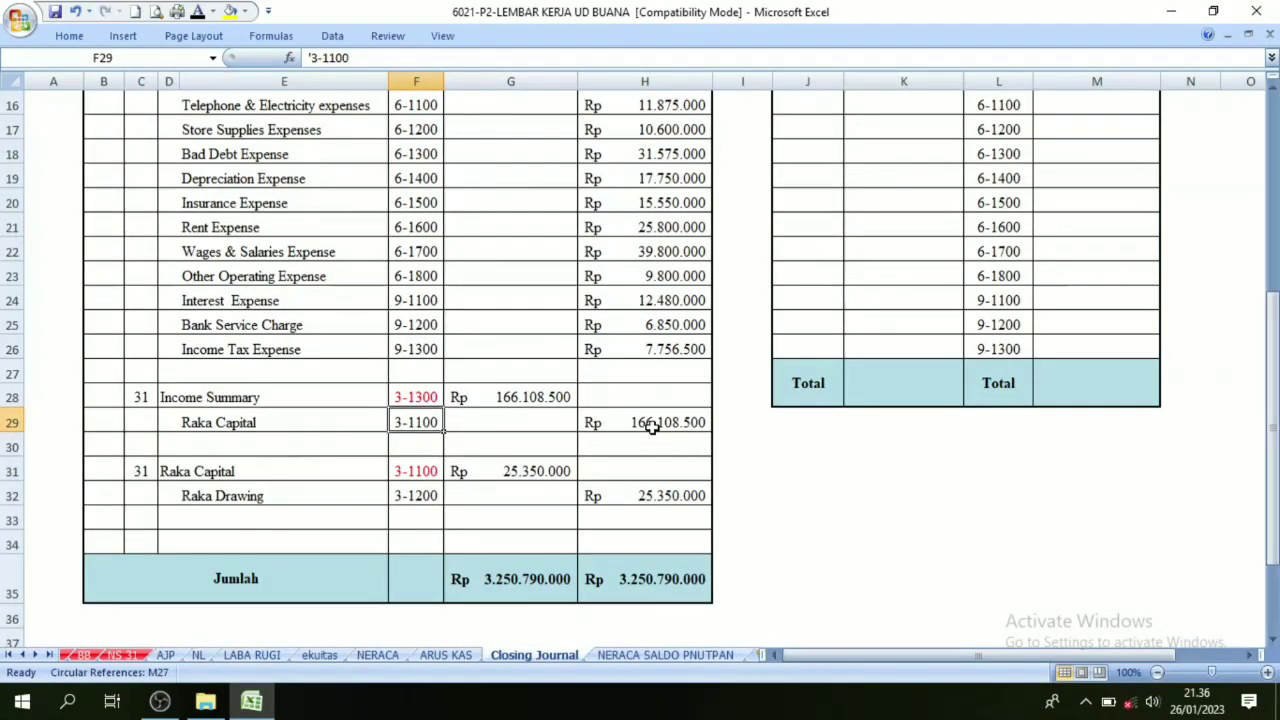
pyautogui.scroll(5, 1075, 342)
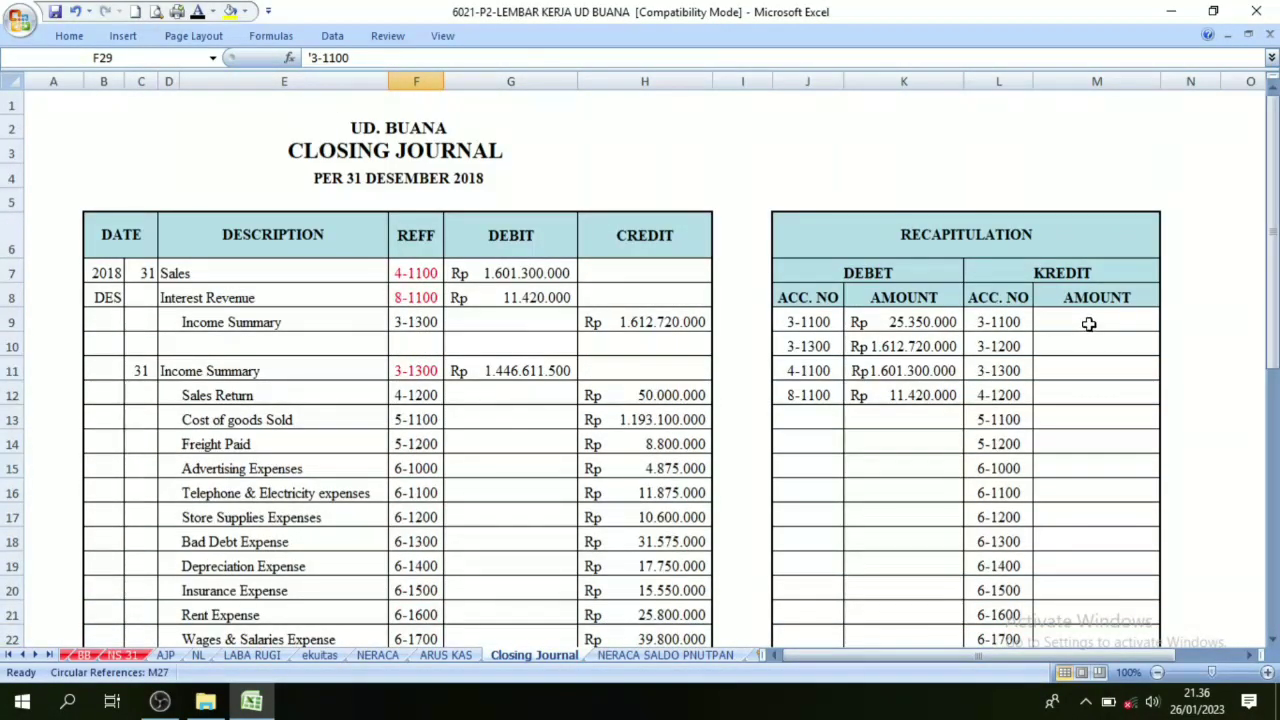
pyautogui.click(1088, 323)
pyautogui.click(198, 13)
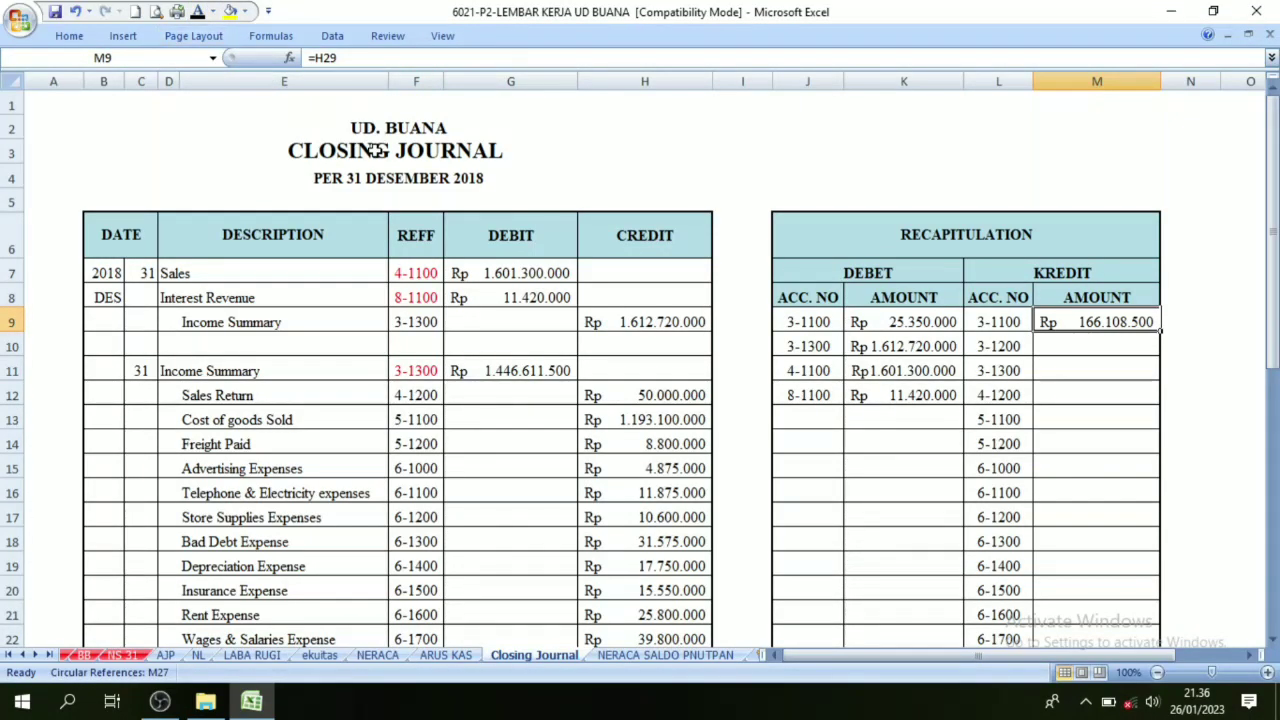
# Step: Check the drawing account's credit in H32 and apply the black font color to its recapitulation amount in M10
pyautogui.click(996, 343)
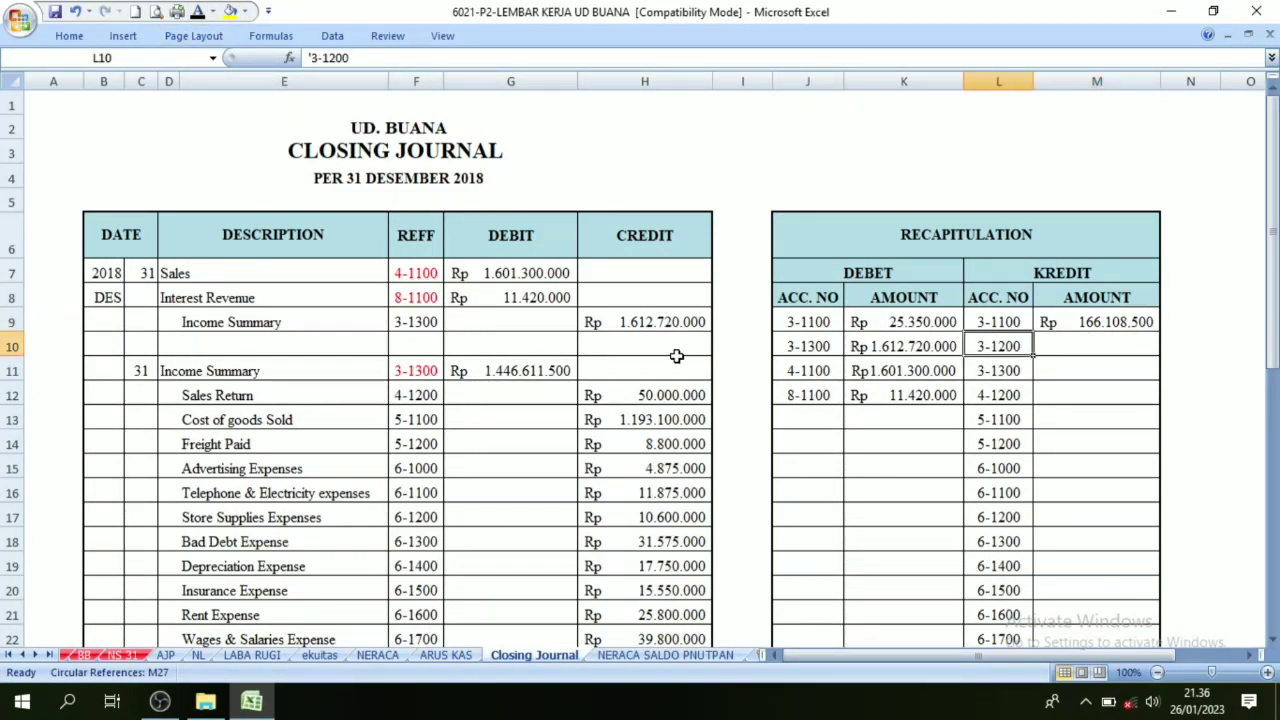
pyautogui.scroll(-3, 440, 420)
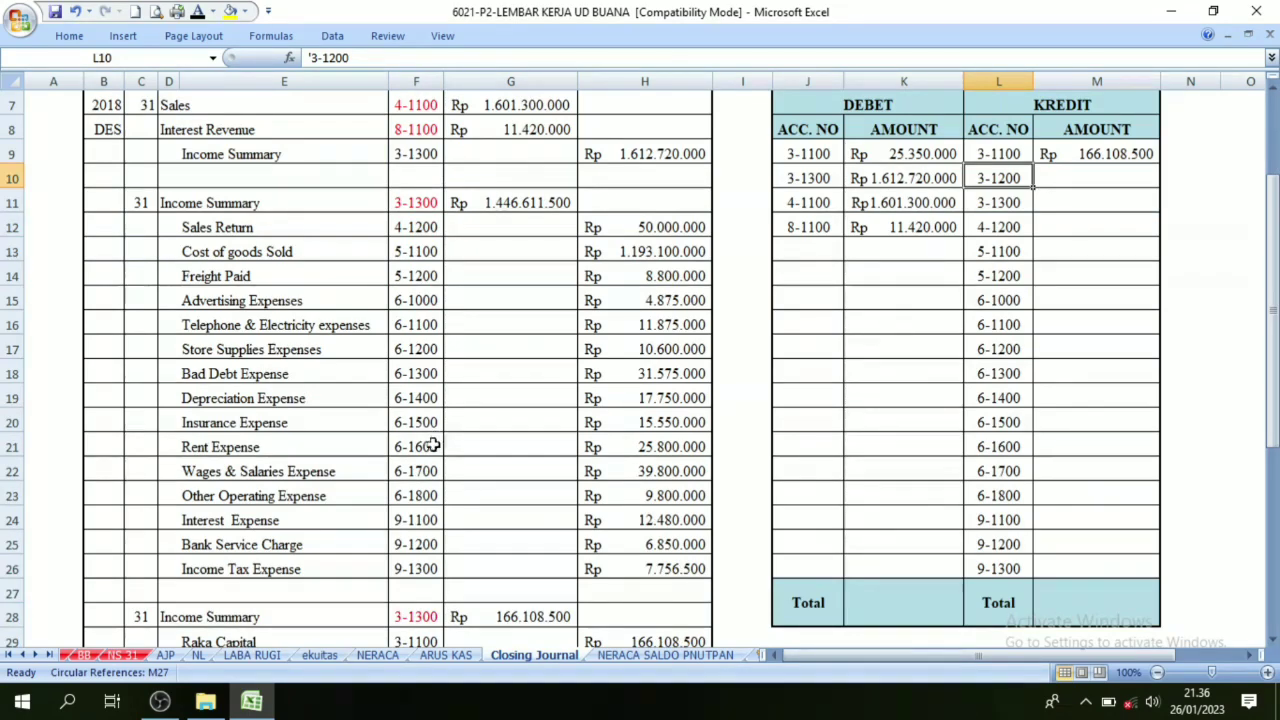
pyautogui.scroll(-1, 427, 455)
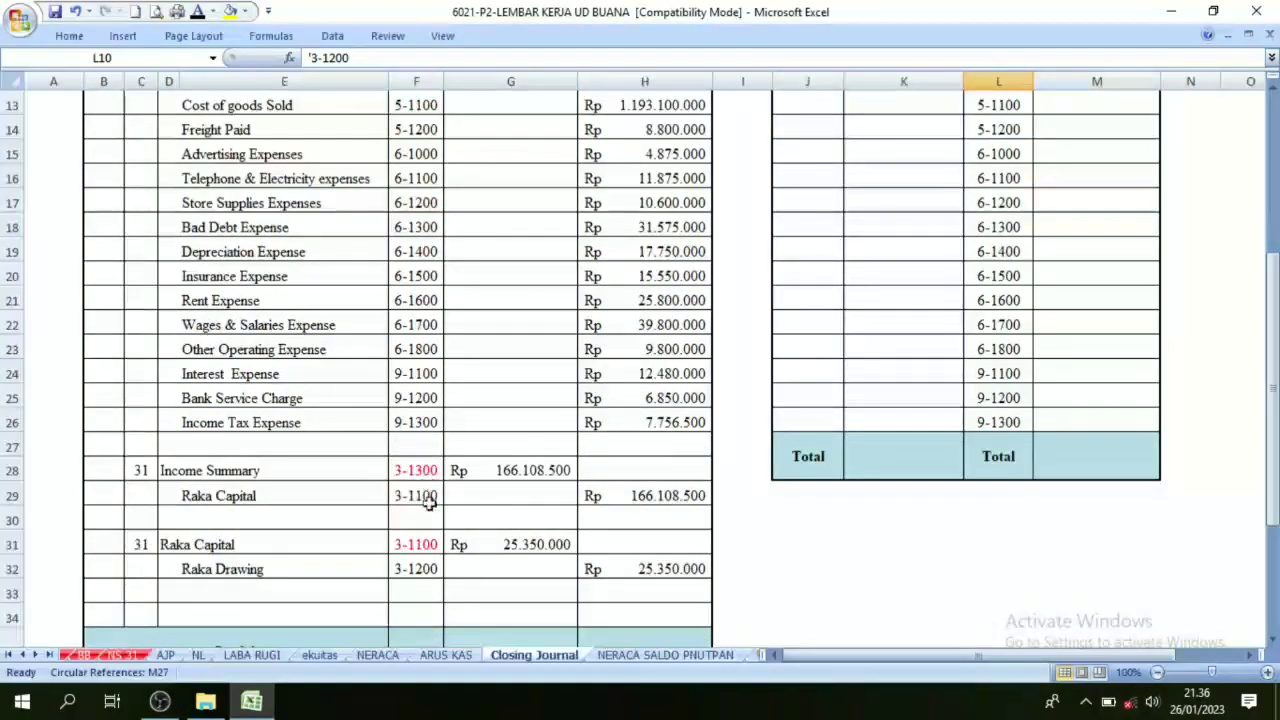
pyautogui.click(416, 592)
pyautogui.click(658, 569)
pyautogui.scroll(3, 1127, 401)
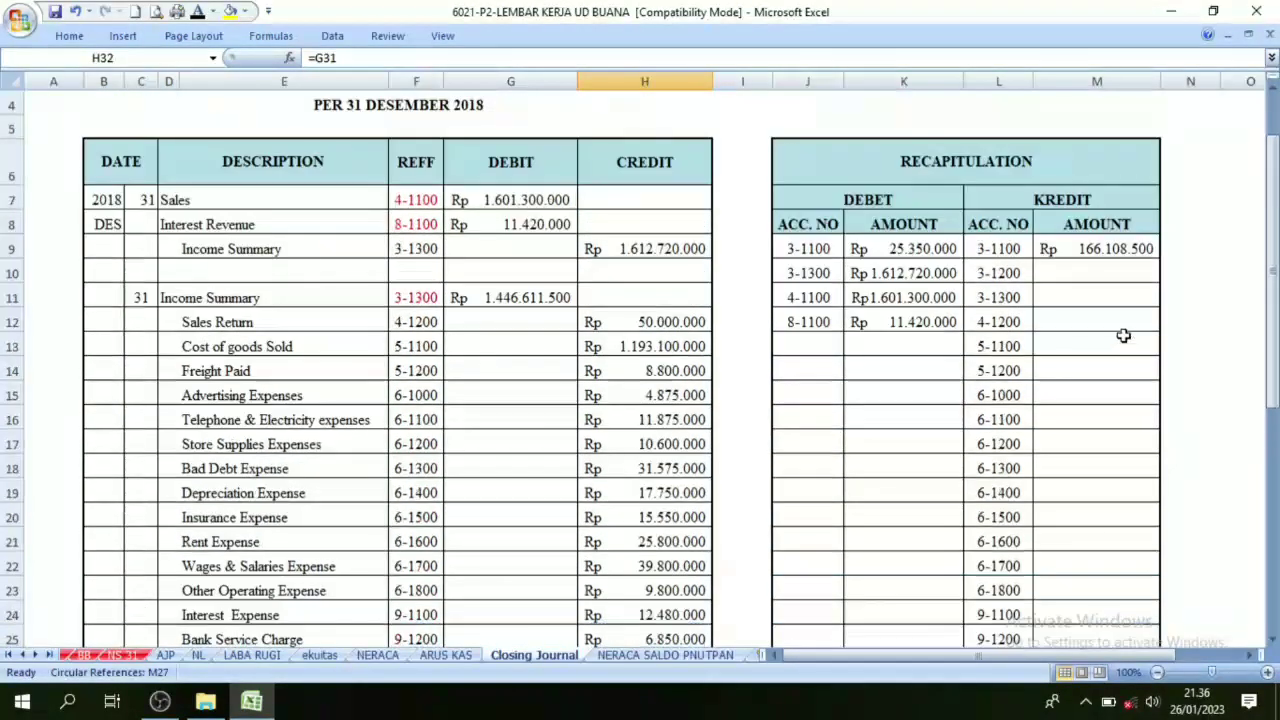
pyautogui.click(1110, 273)
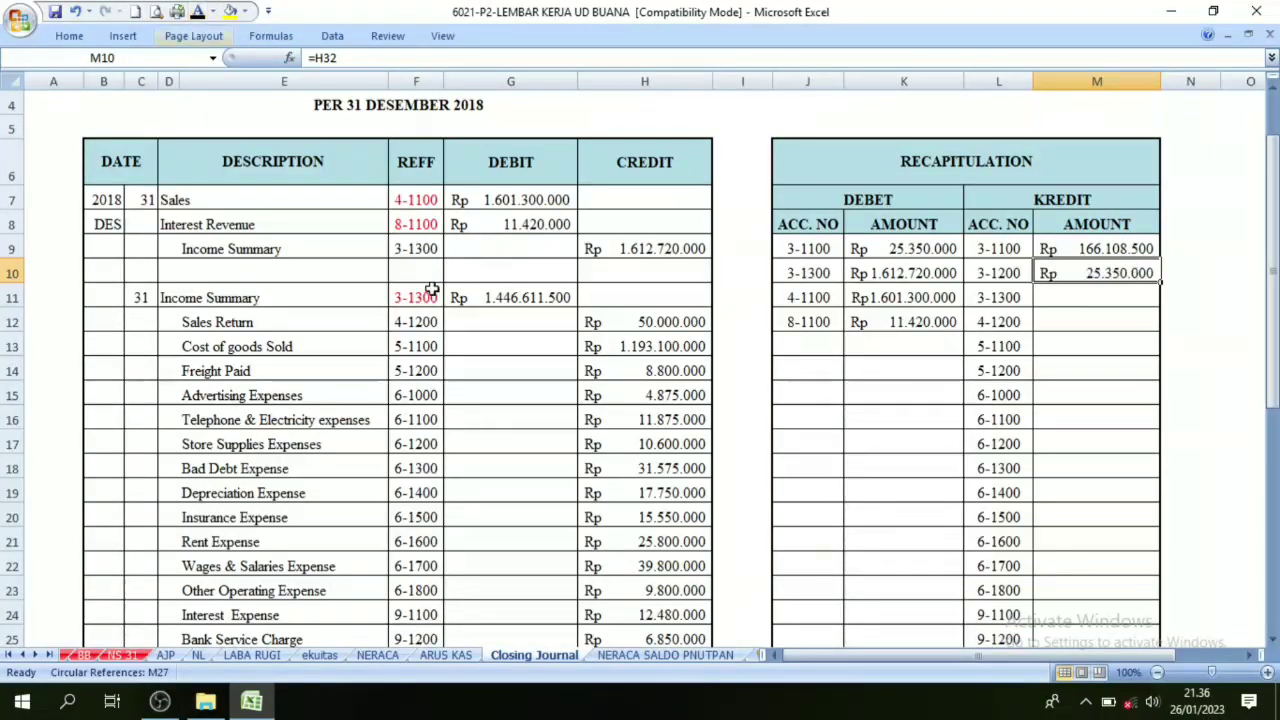
# Step: Review the journal's credit amounts in H12:H26 and apply the black font color to the recapitulation credit amounts in M11:M26
pyautogui.scroll(-3, 900, 460)
pyautogui.scroll(2, 620, 460)
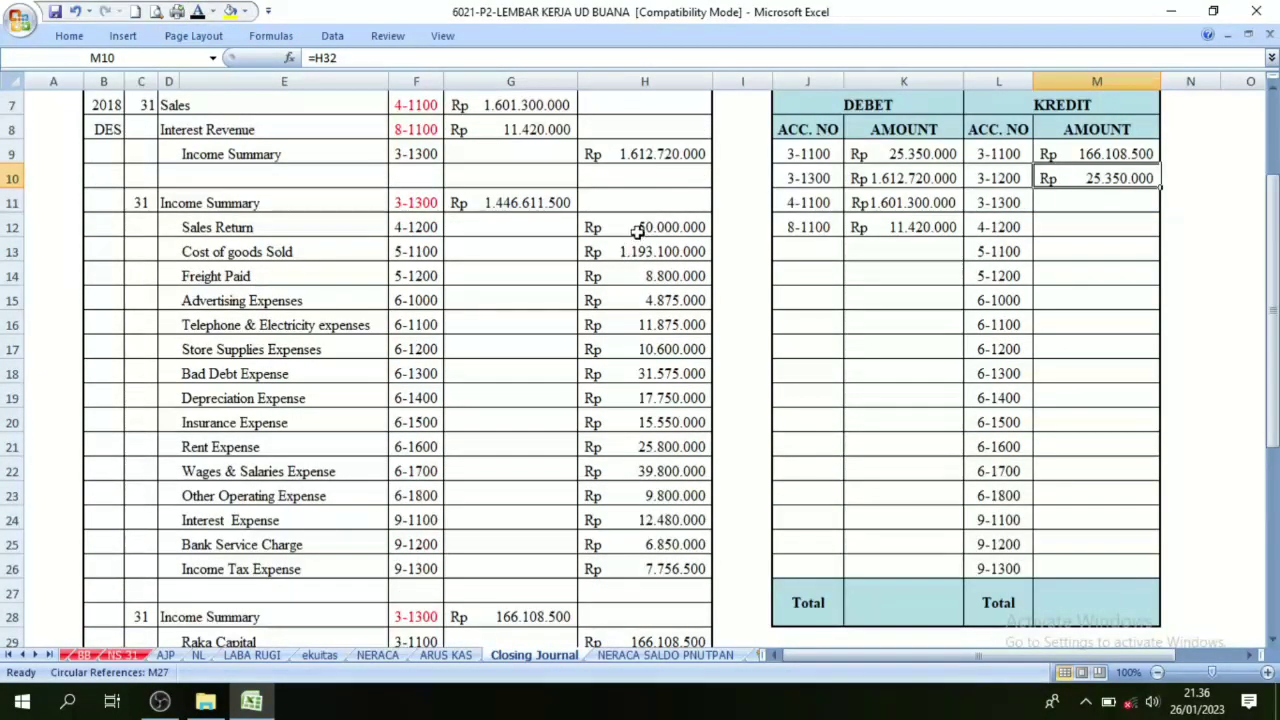
pyautogui.moveTo(637, 231); pyautogui.dragTo(651, 569)
pyautogui.scroll(2, 1067, 418)
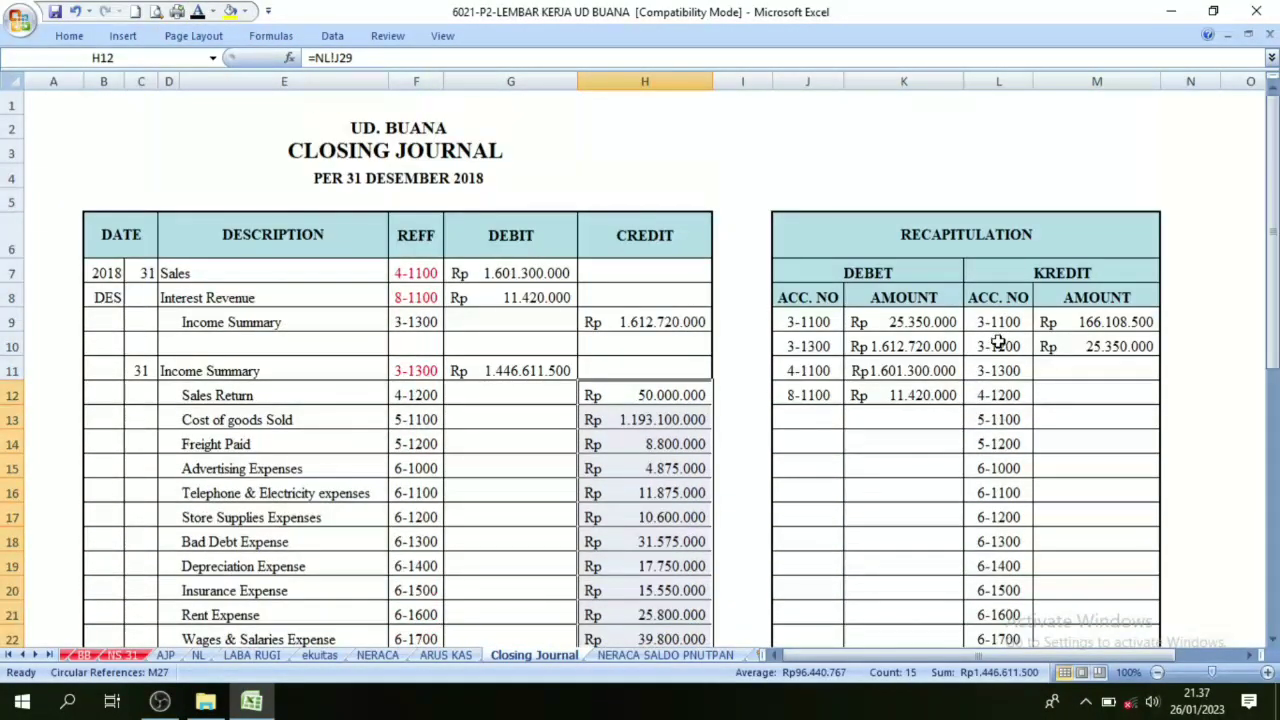
pyautogui.scroll(-1, 998, 342)
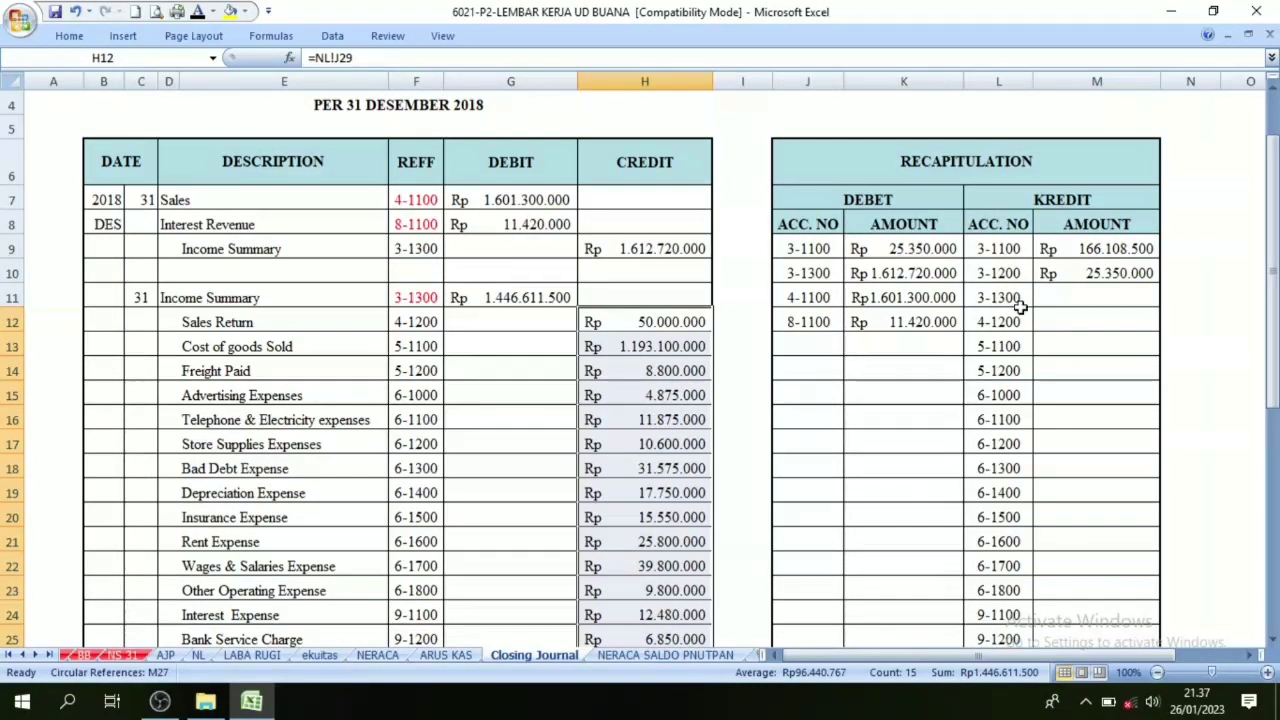
pyautogui.scroll(-1, 1075, 322)
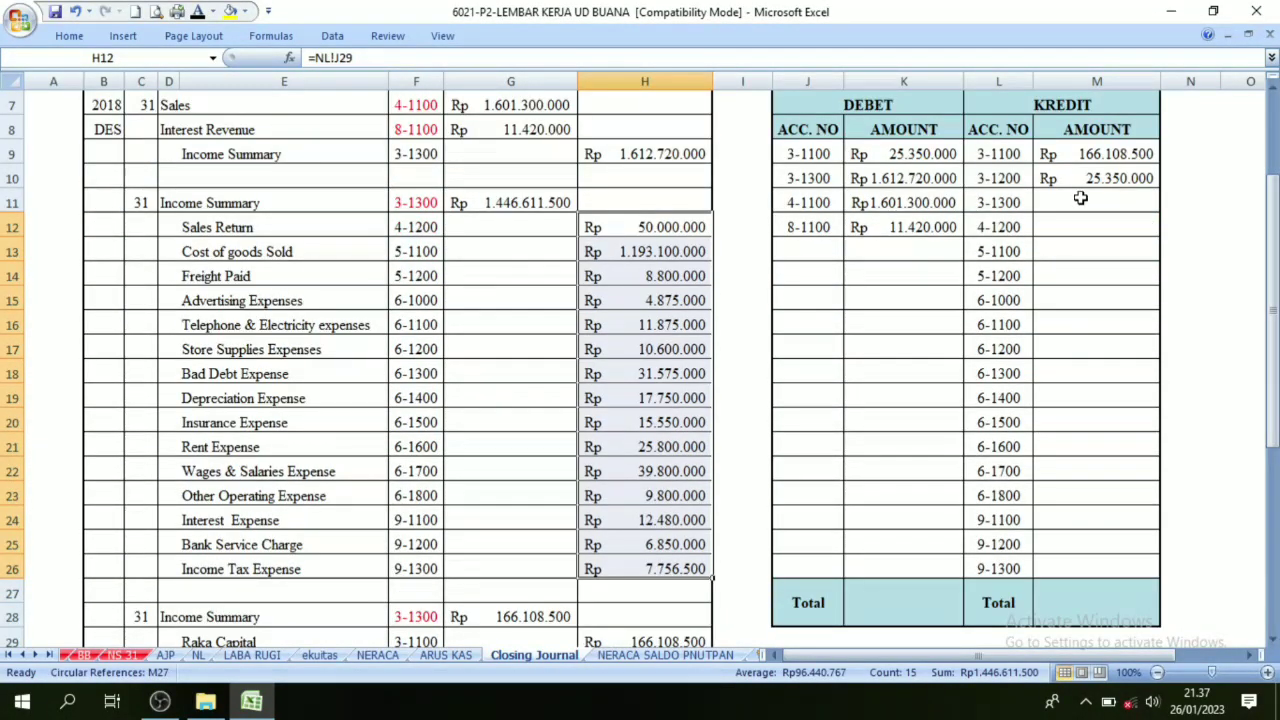
pyautogui.moveTo(1080, 198); pyautogui.dragTo(1080, 325)
pyautogui.moveTo(1073, 560); pyautogui.dragTo(1076, 568)
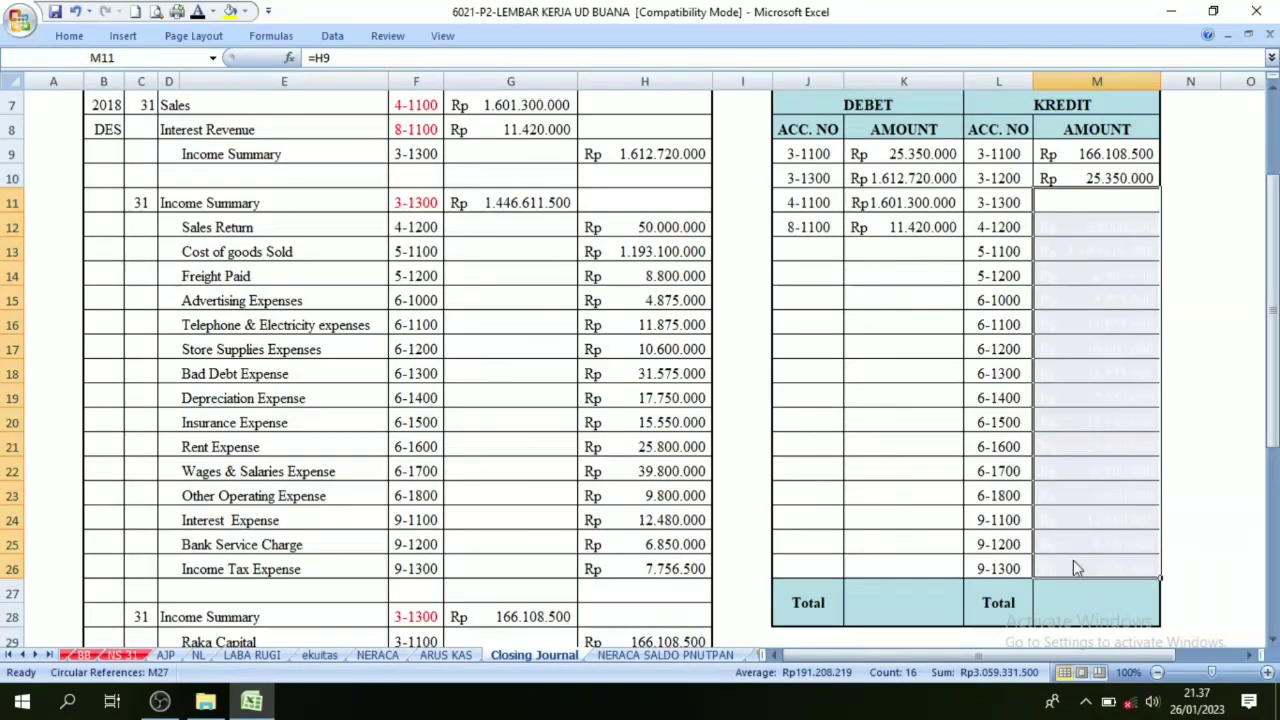
pyautogui.click(197, 12)
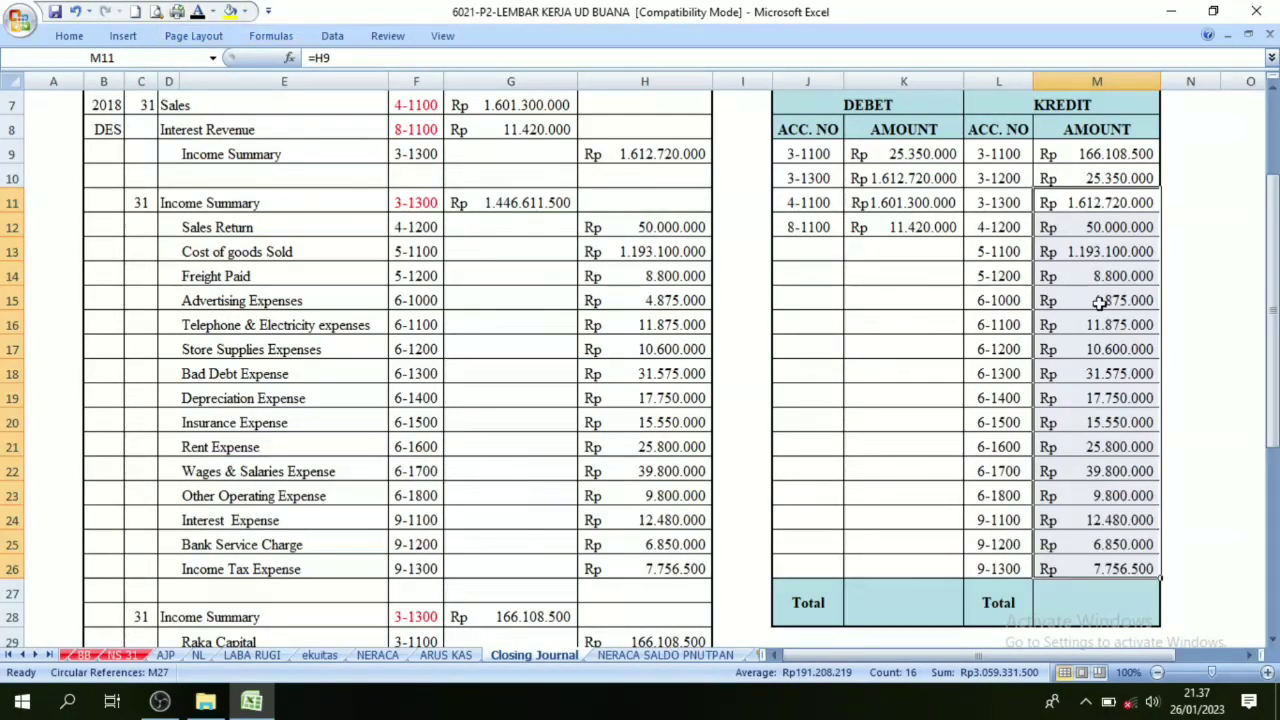
pyautogui.click(1097, 302)
pyautogui.scroll(2, 1100, 323)
pyautogui.scroll(-2, 1100, 323)
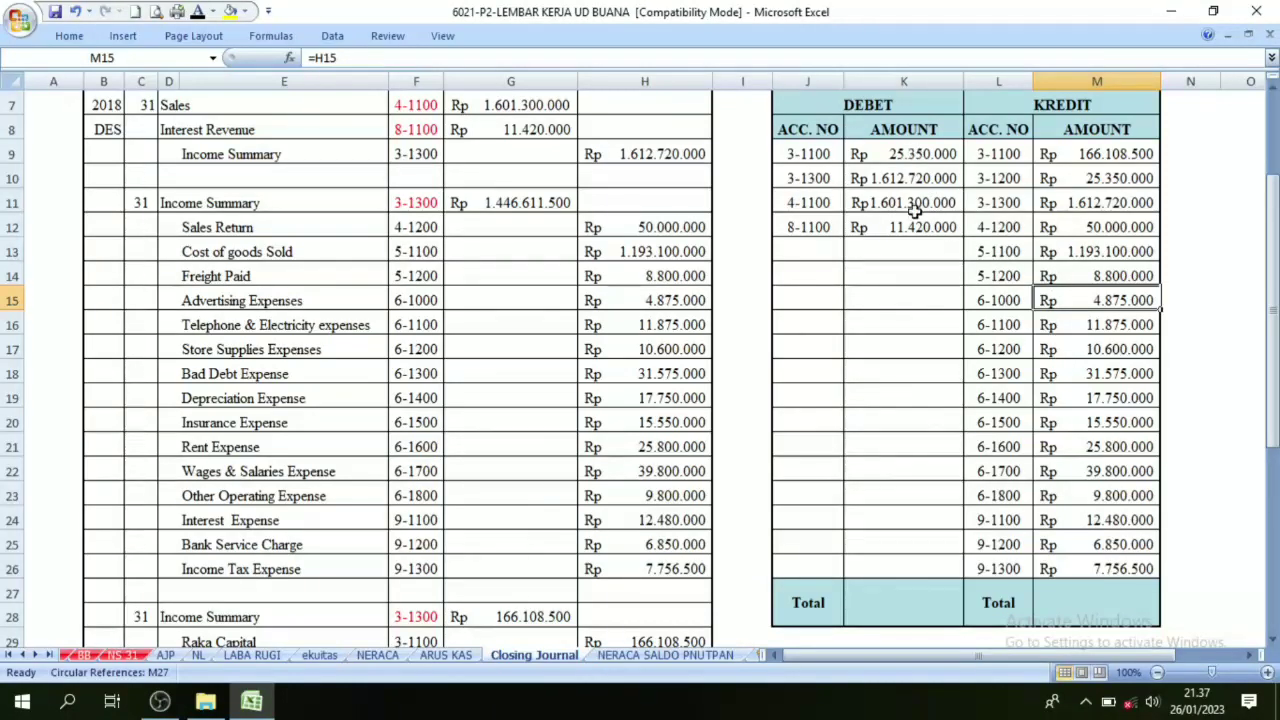
# Step: Apply the black font color to the debit total in K27 and the credit total in M27, and compare them with the journal totals
pyautogui.moveTo(810, 153); pyautogui.dragTo(815, 210)
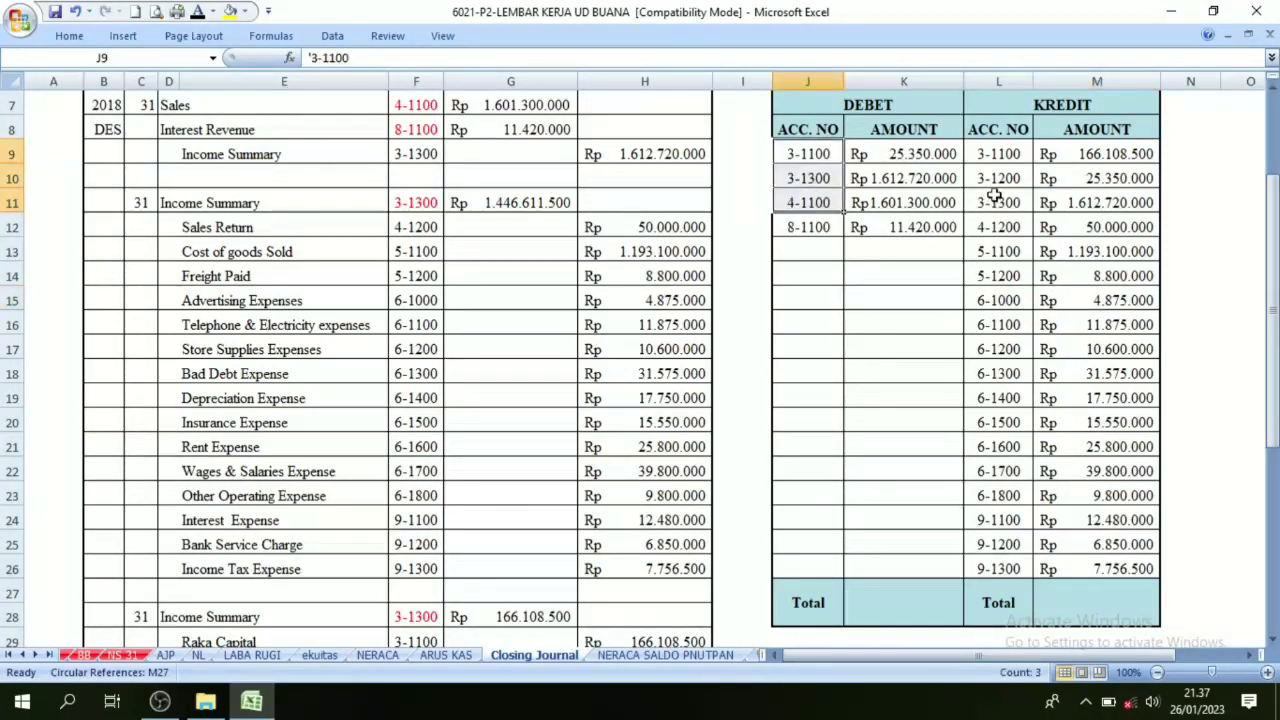
pyautogui.click(910, 600)
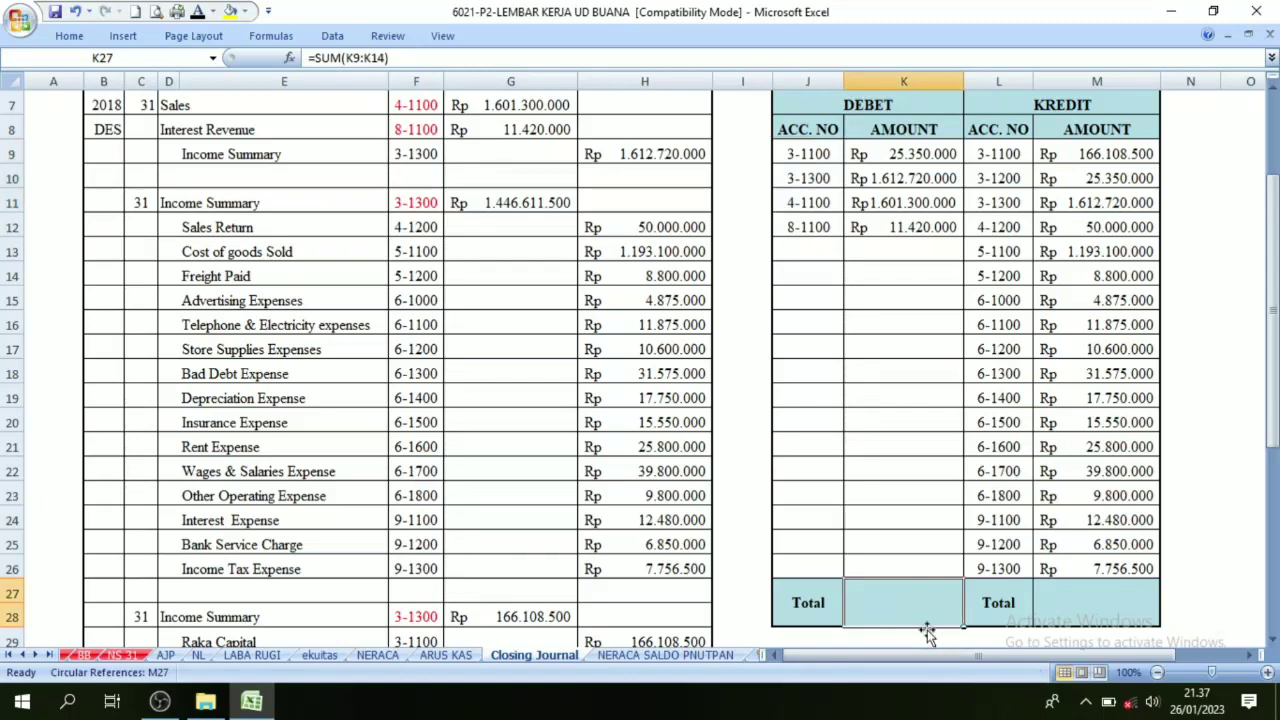
pyautogui.click(198, 11)
pyautogui.click(1120, 590)
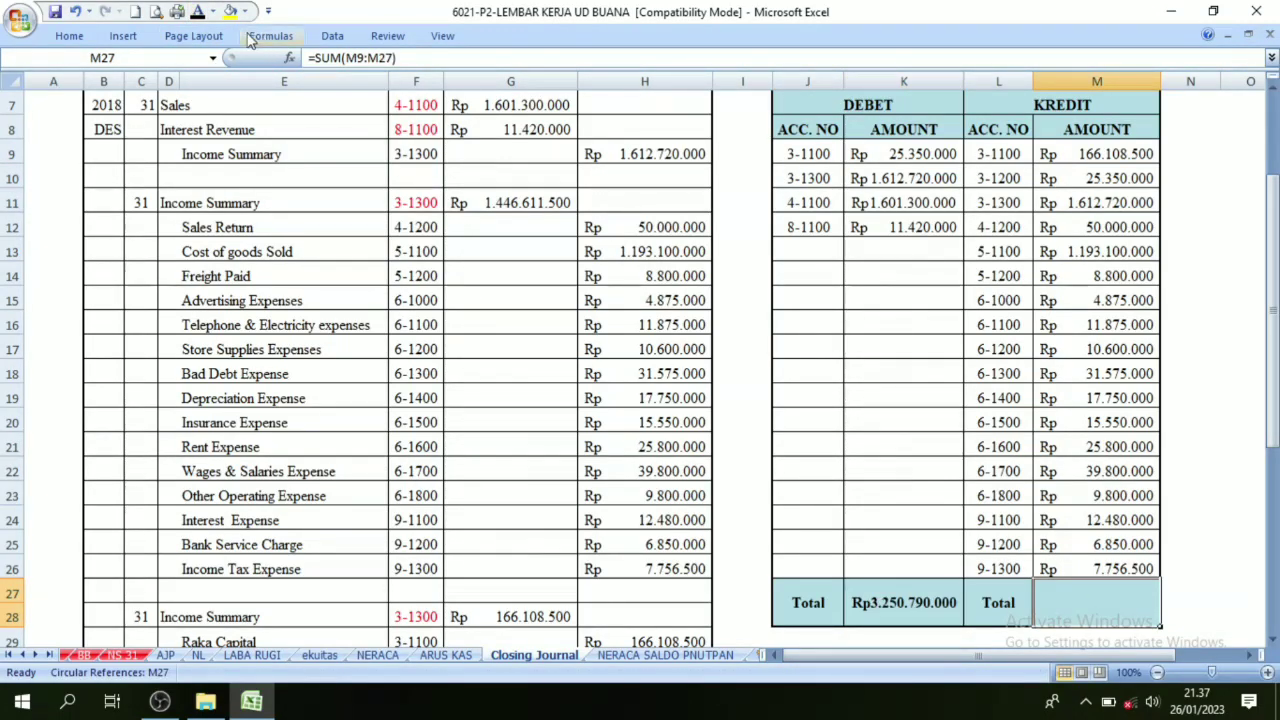
pyautogui.click(198, 11)
pyautogui.scroll(-3, 845, 485)
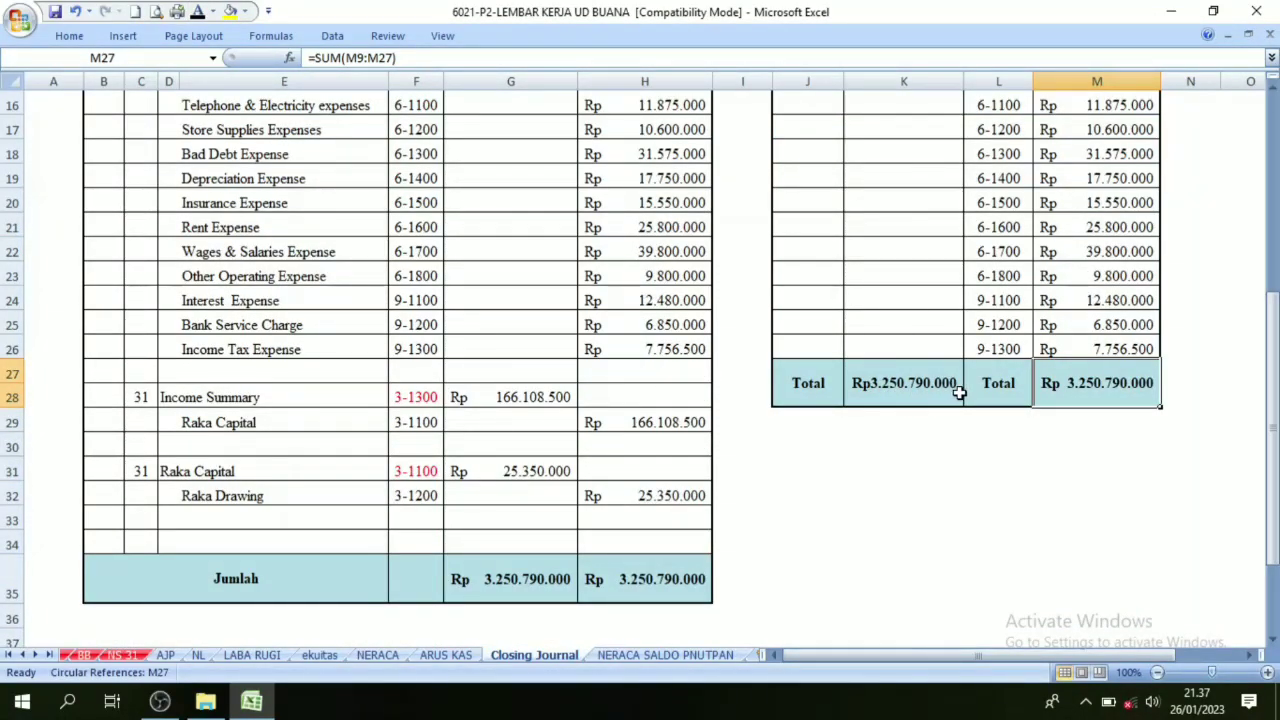
pyautogui.click(926, 390)
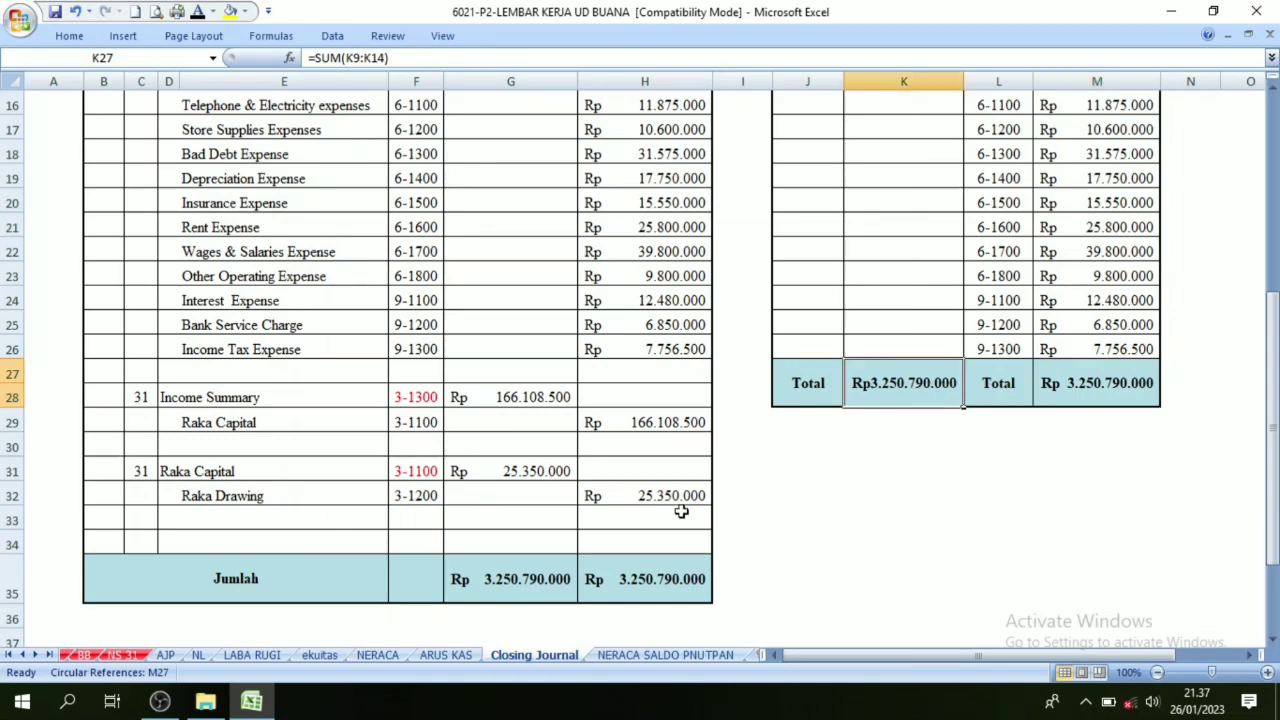
# Step: Compare the closing journal's debit total in G35 with its credit total in H35
pyautogui.click(528, 574)
pyautogui.click(643, 580)
pyautogui.click(503, 584)
pyautogui.click(629, 580)
pyautogui.scroll(5, 640, 560)
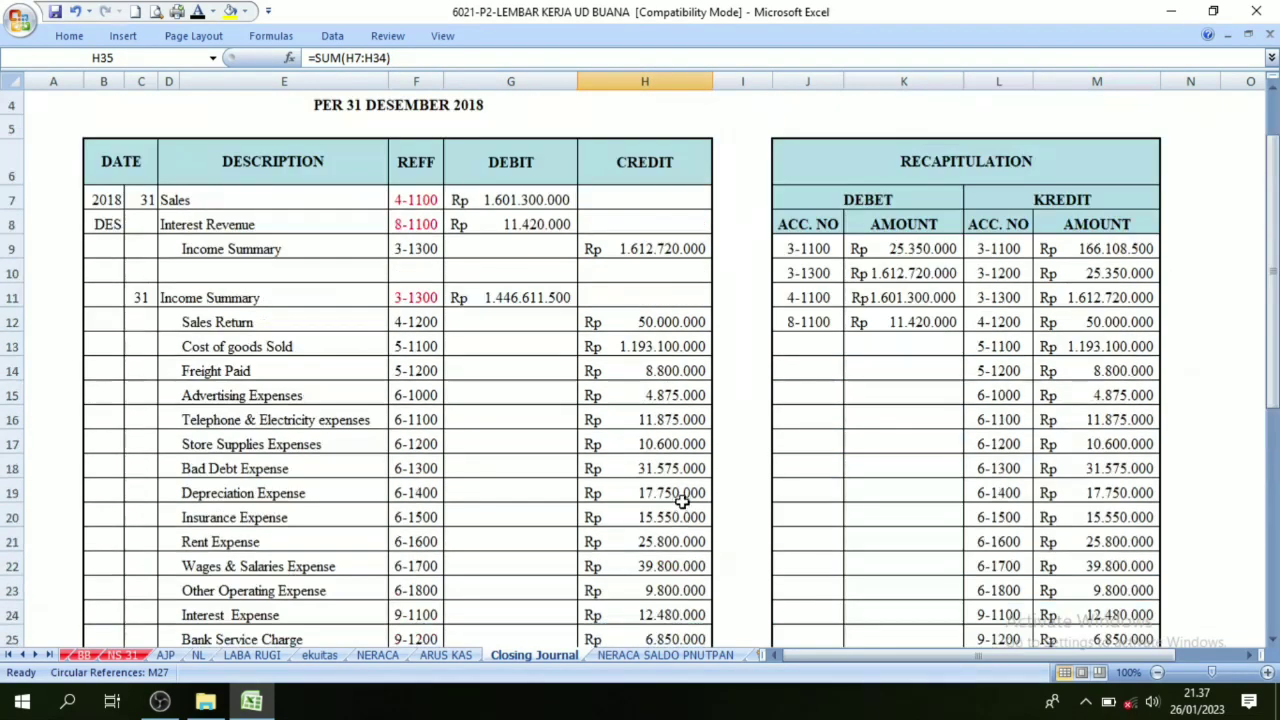
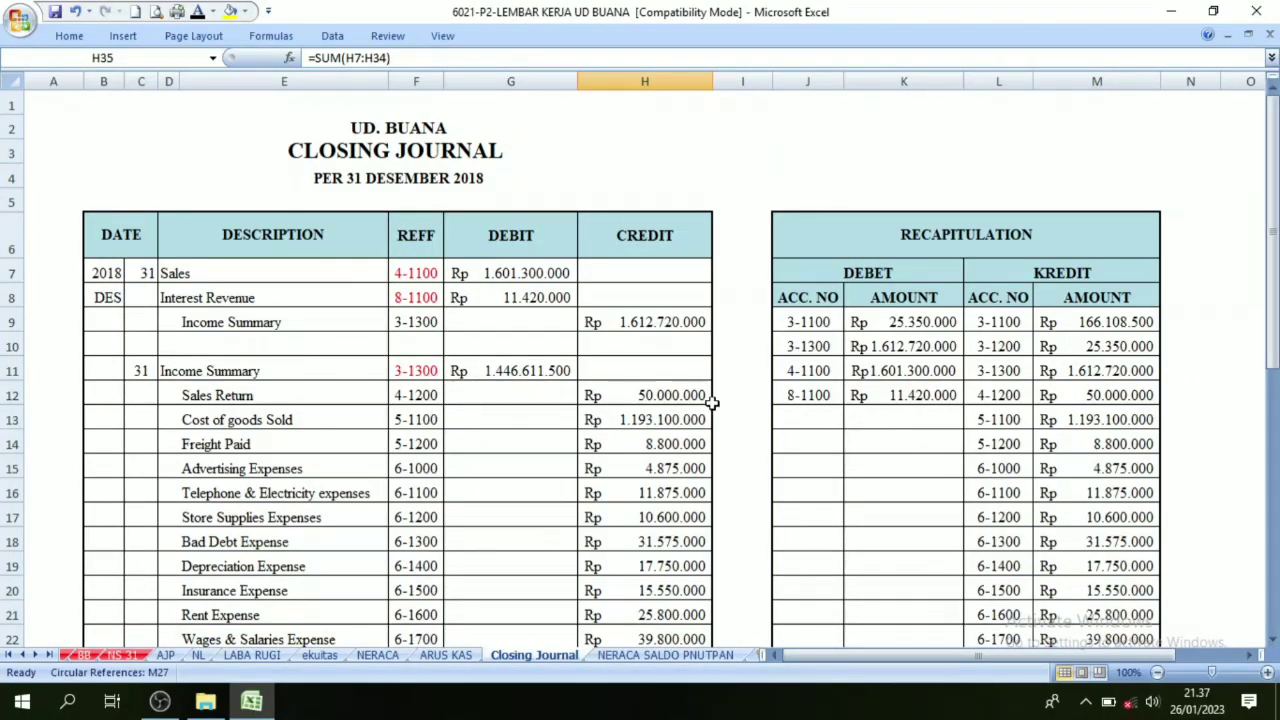
# Step: Review the recapitulation entries in J9:M26 and the debit account numbers in J9:J12
pyautogui.click(925, 242)
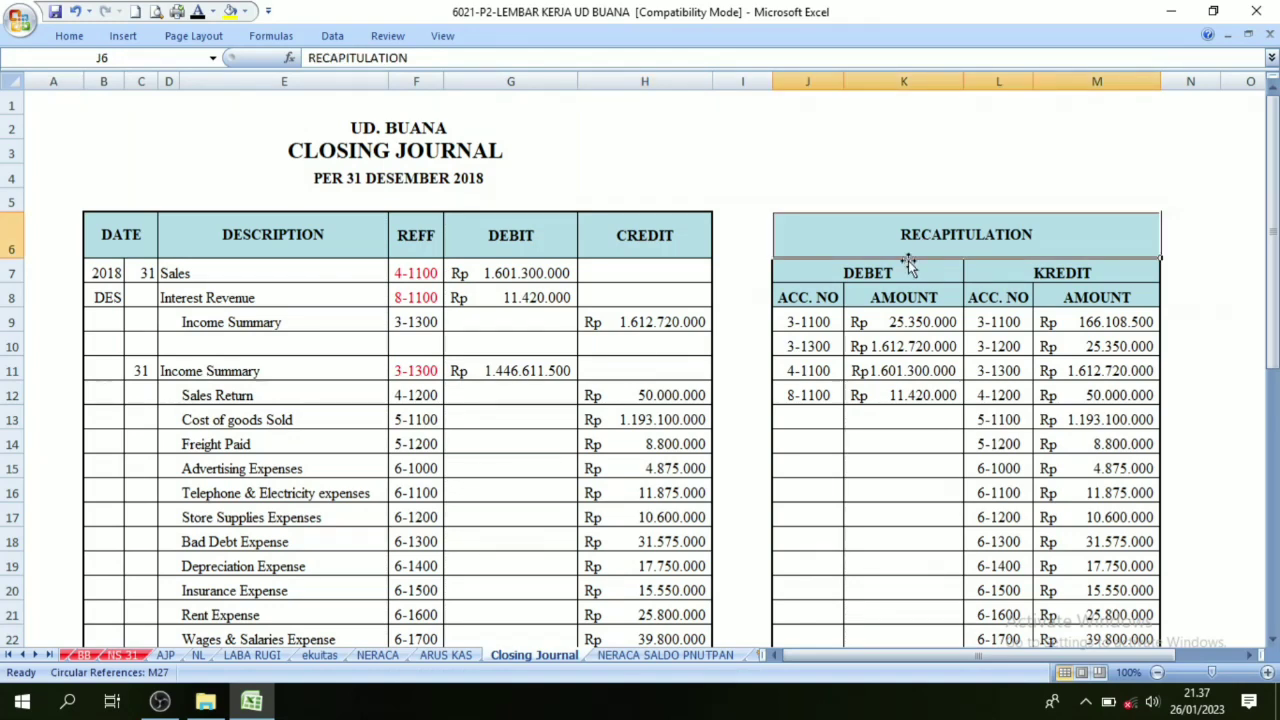
pyautogui.scroll(-1, 884, 281)
pyautogui.click(510, 272)
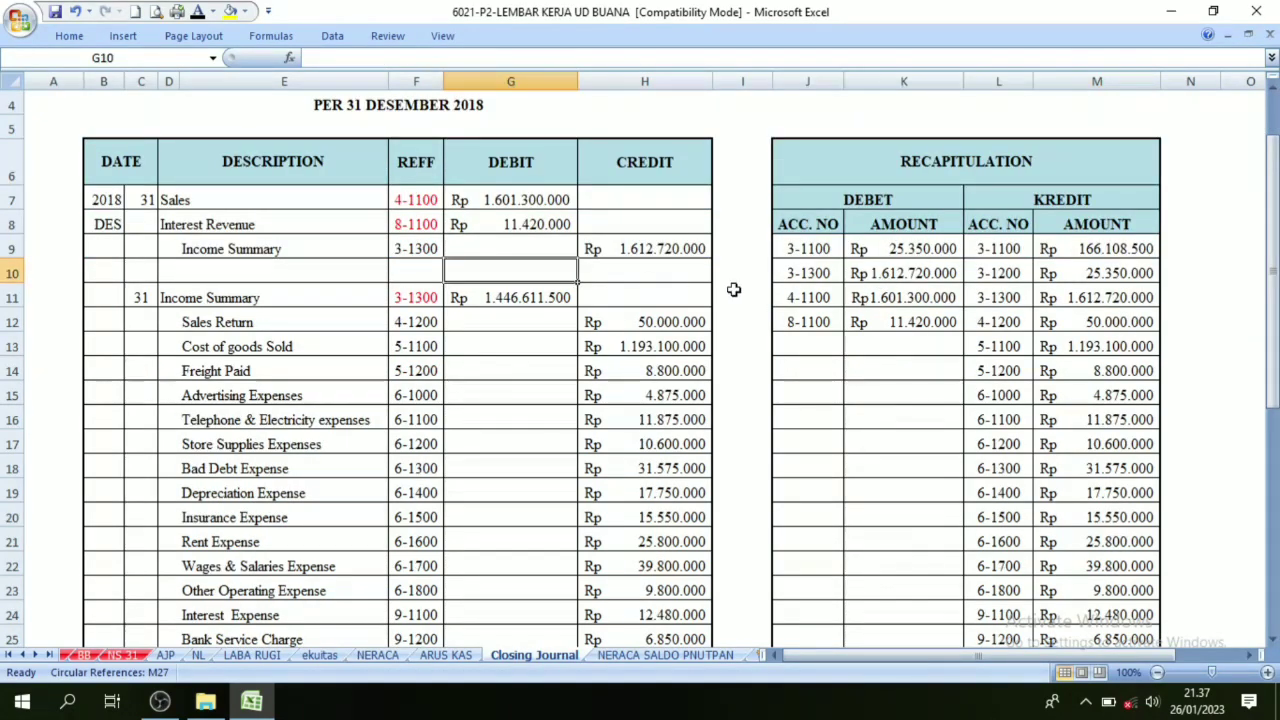
pyautogui.moveTo(814, 249); pyautogui.dragTo(1048, 565)
pyautogui.click(913, 424)
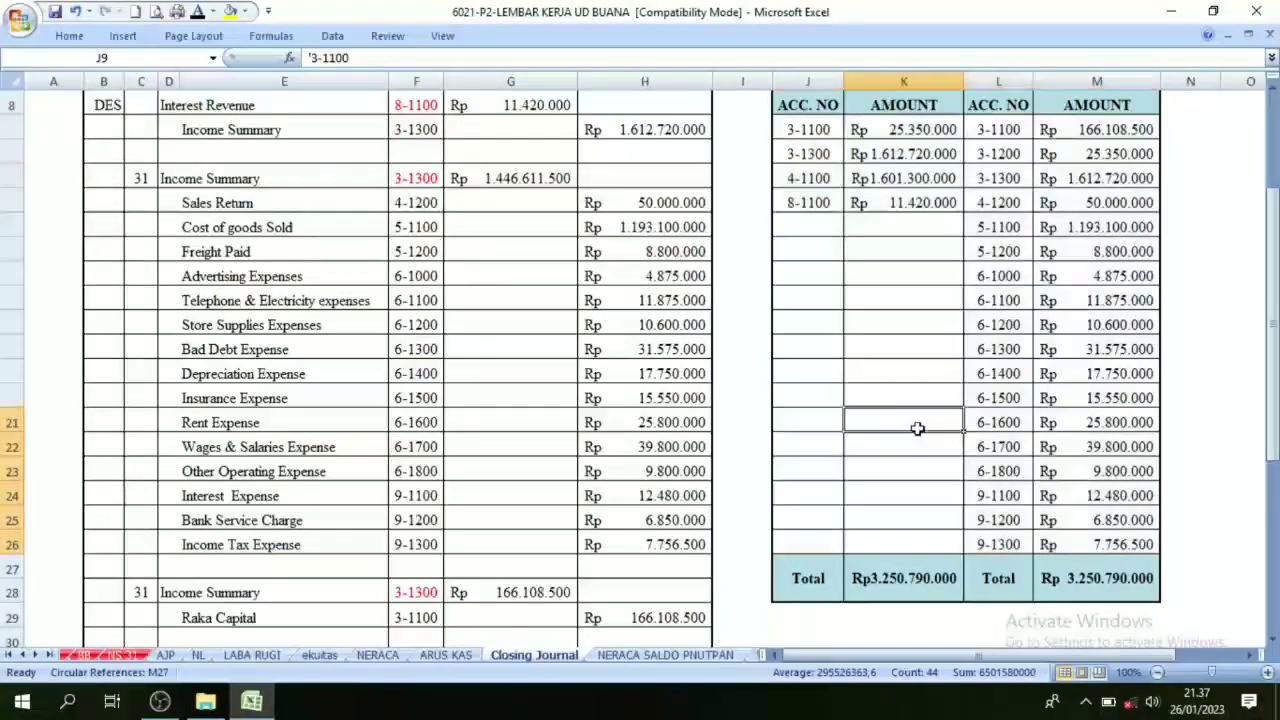
pyautogui.scroll(2, 913, 424)
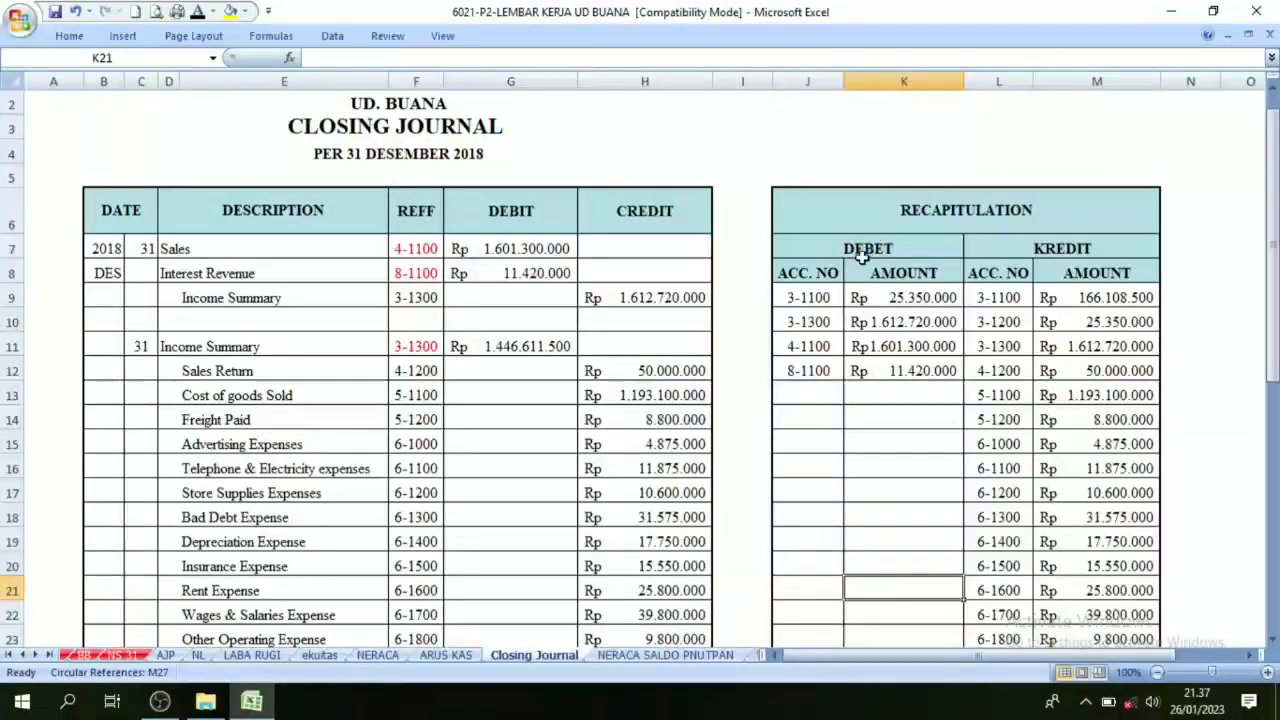
pyautogui.moveTo(816, 294); pyautogui.dragTo(816, 368)
pyautogui.click(805, 298)
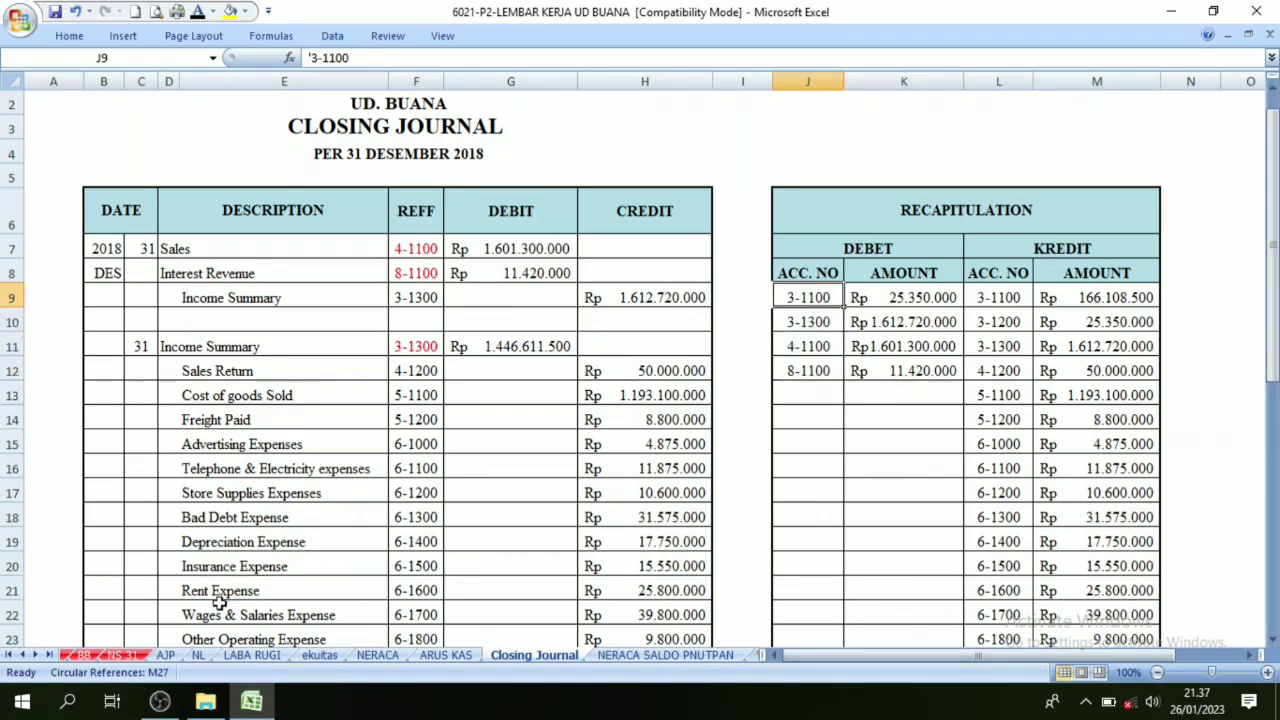
# Step: Apply the black font color to the capital ledger's closing date, description and reference in C174:E174 on the BB sheet
pyautogui.click(85, 655)
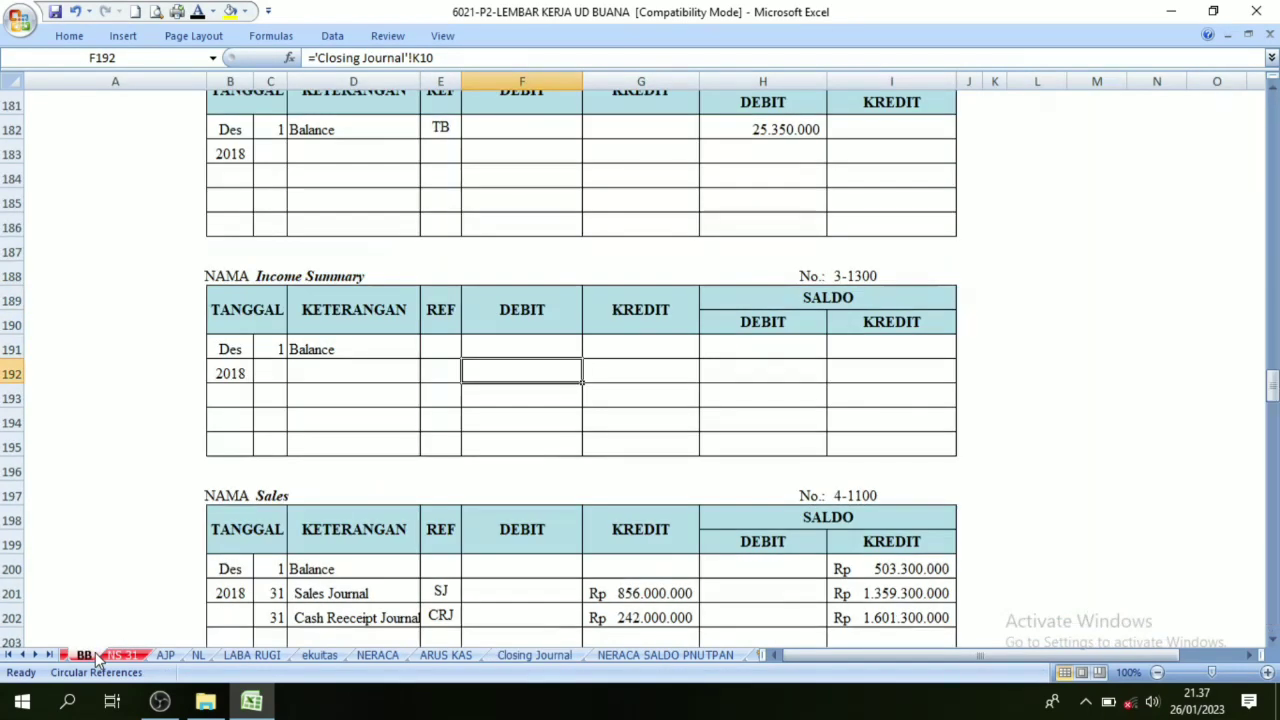
pyautogui.scroll(7, 521, 439)
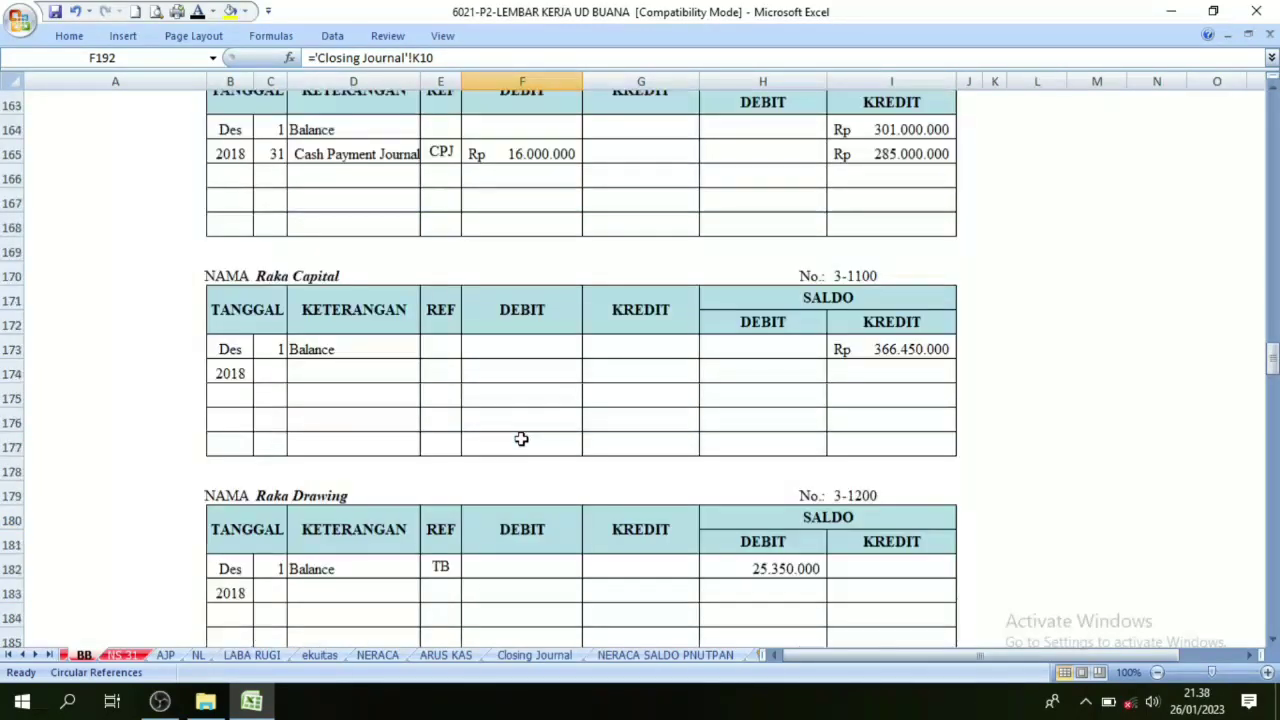
pyautogui.click(868, 347)
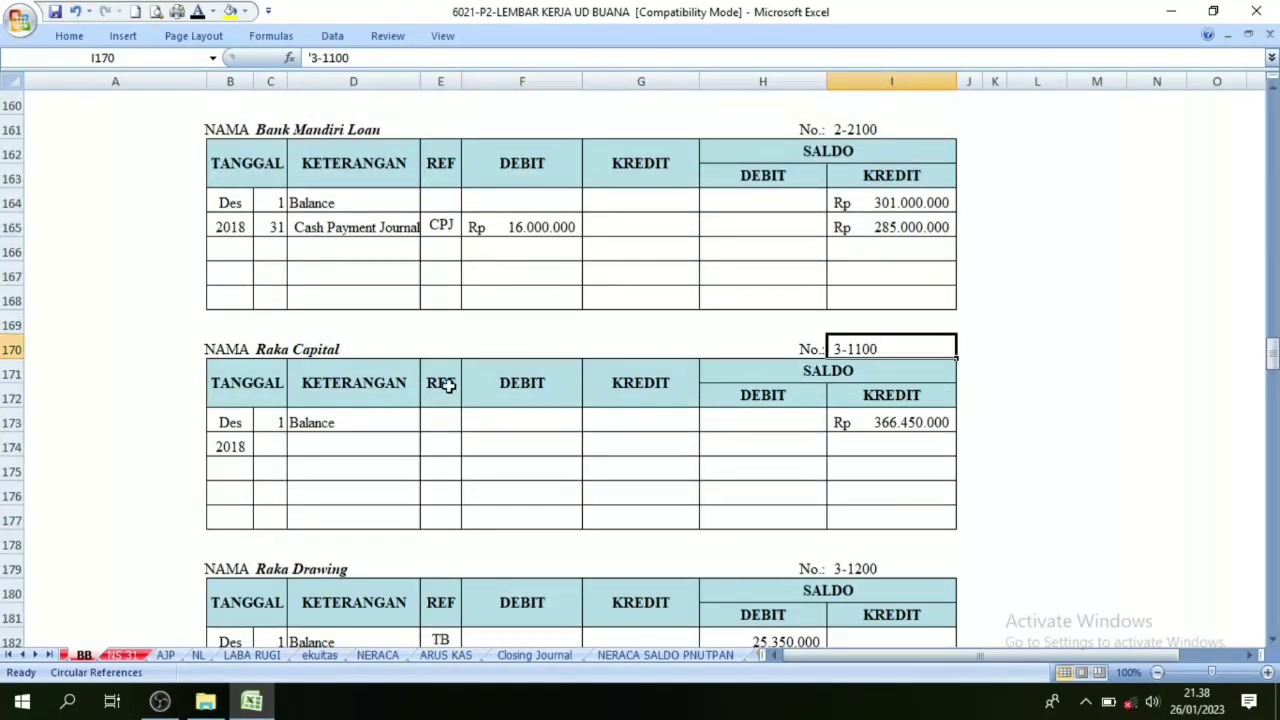
pyautogui.click(286, 345)
pyautogui.click(283, 450)
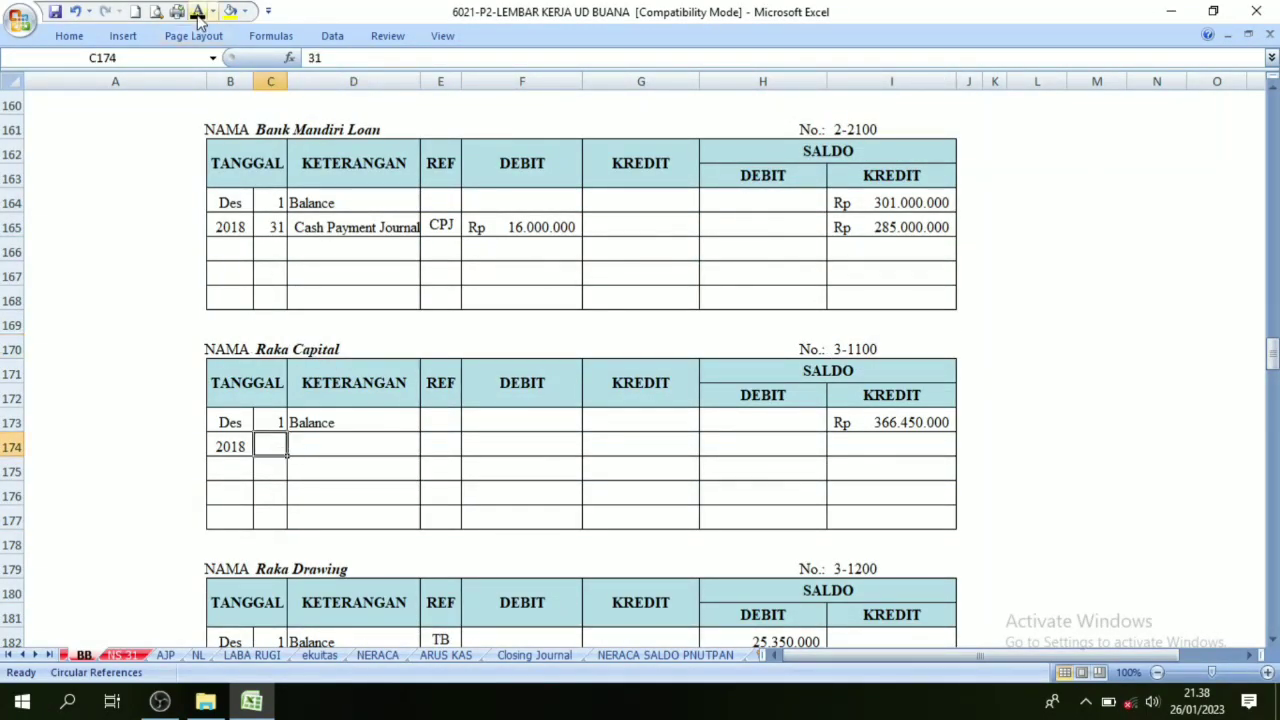
pyautogui.click(345, 450)
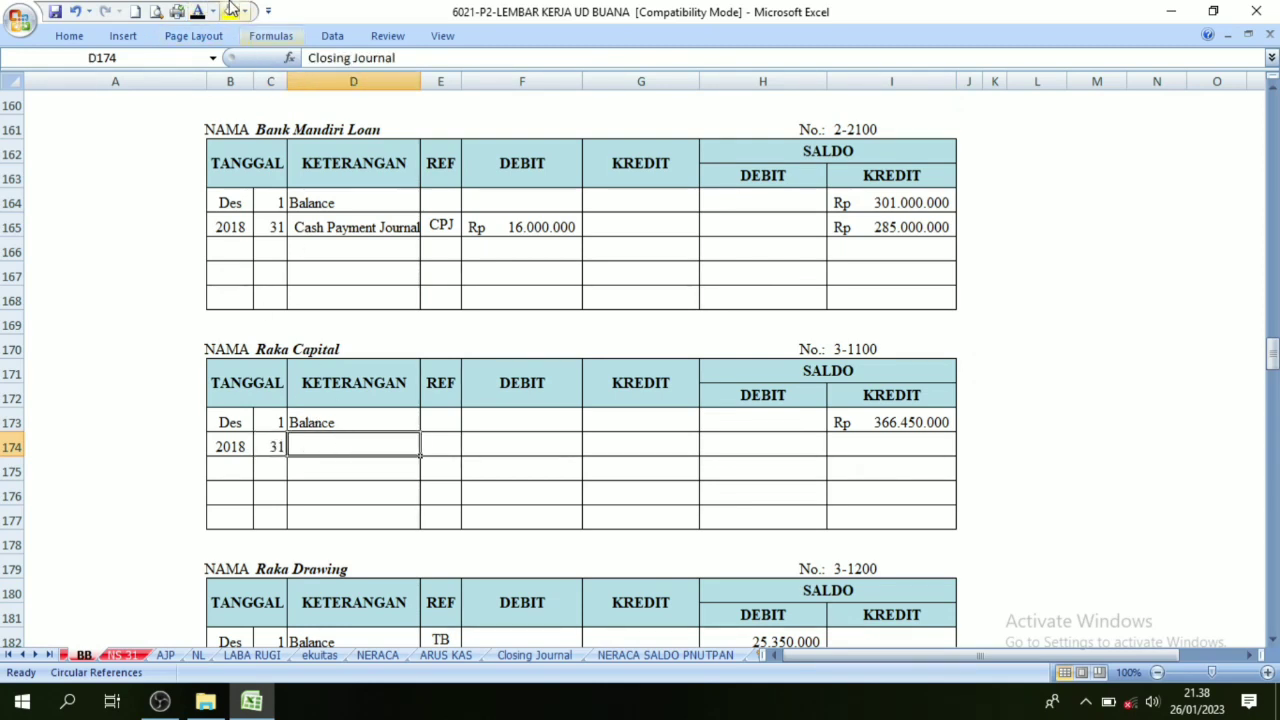
pyautogui.click(443, 446)
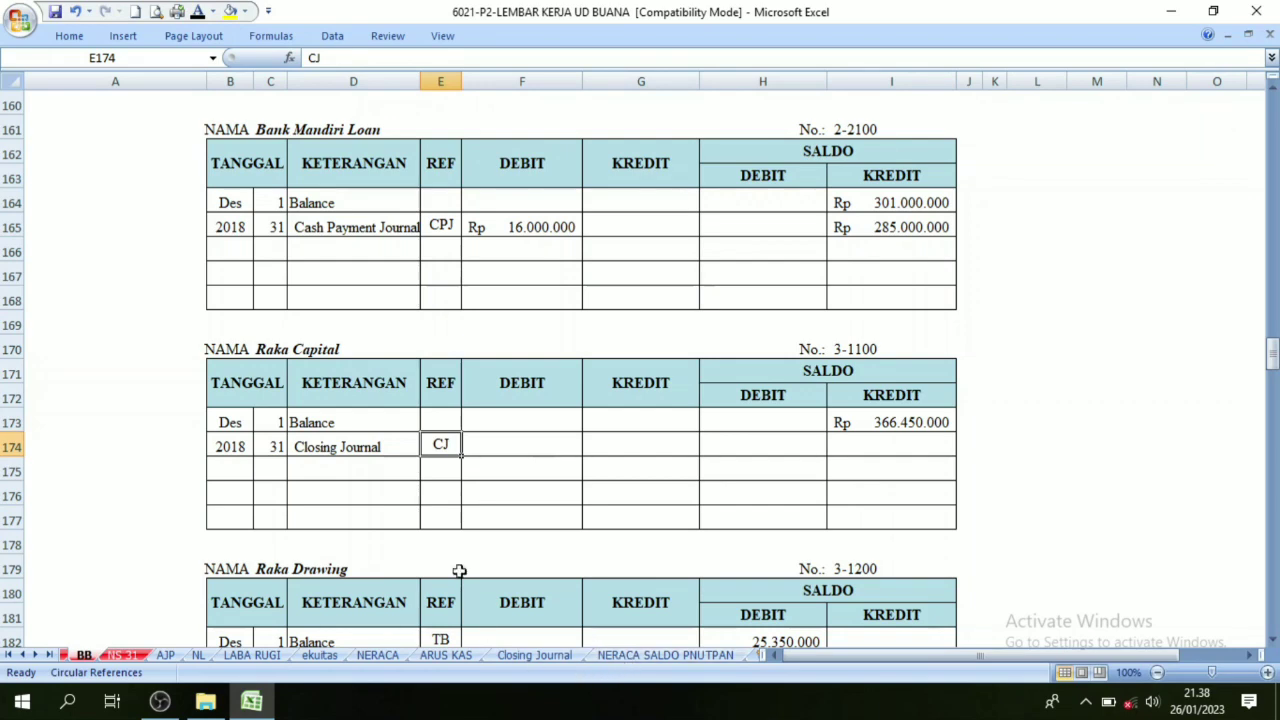
# Step: Check the capital account's debit in recapitulation cell K9 and apply the black font color to the ledger debit in F174 on BB
pyautogui.click(545, 656)
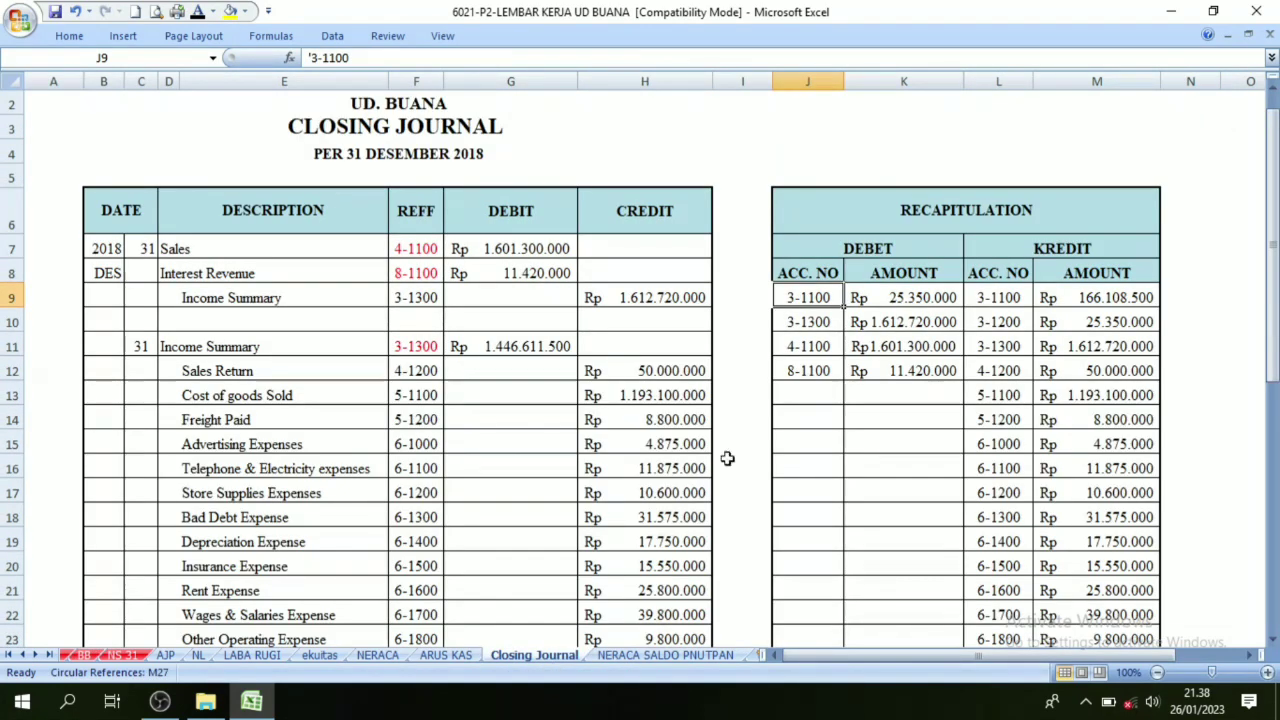
pyautogui.click(905, 298)
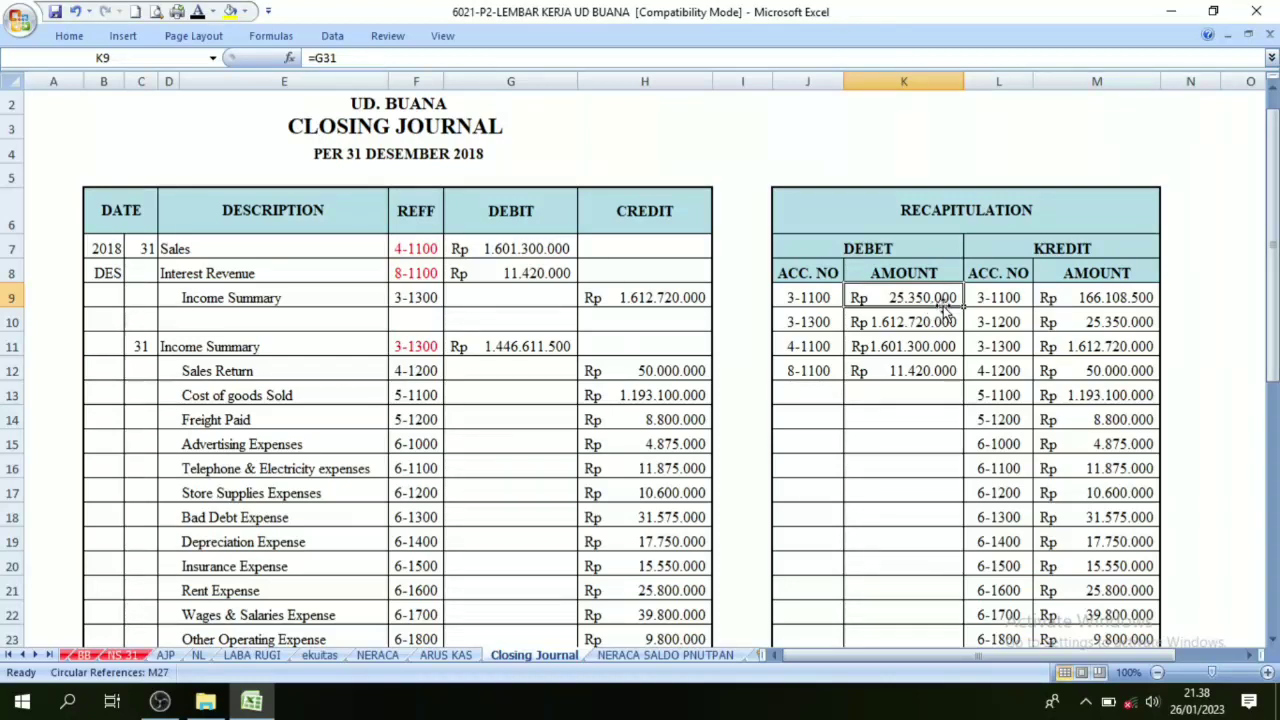
pyautogui.click(84, 655)
pyautogui.click(503, 438)
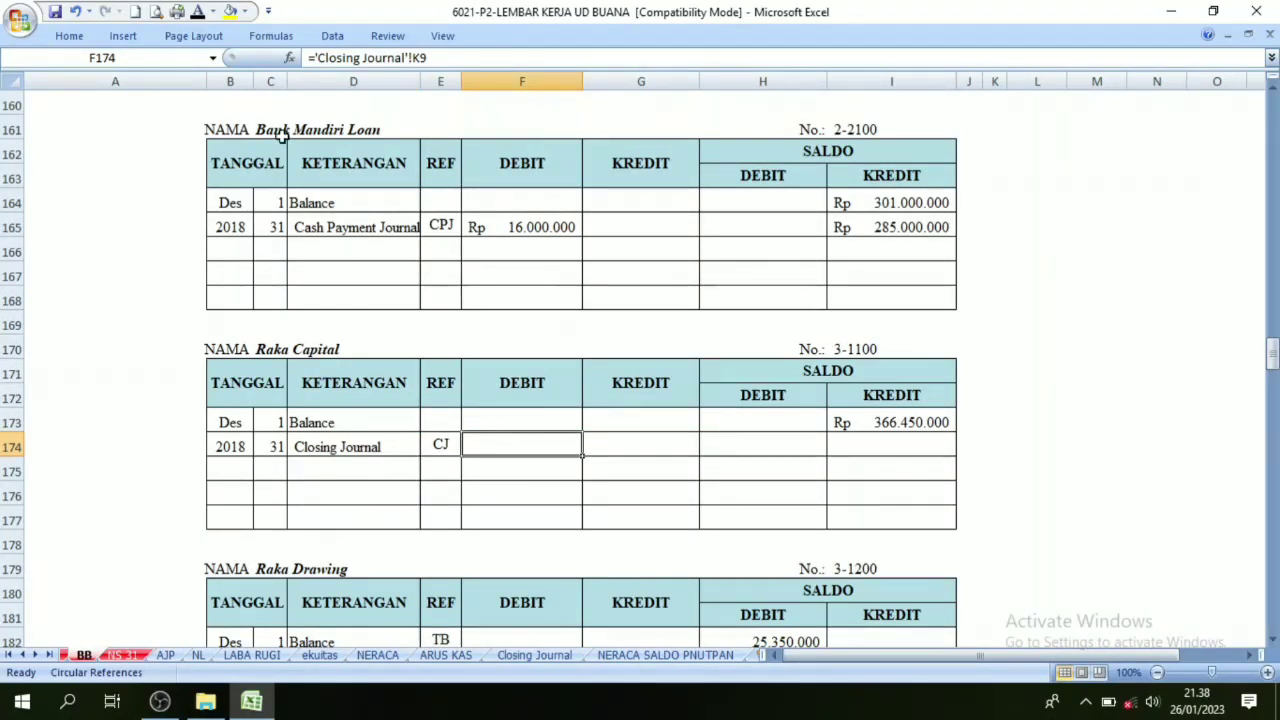
pyautogui.click(198, 11)
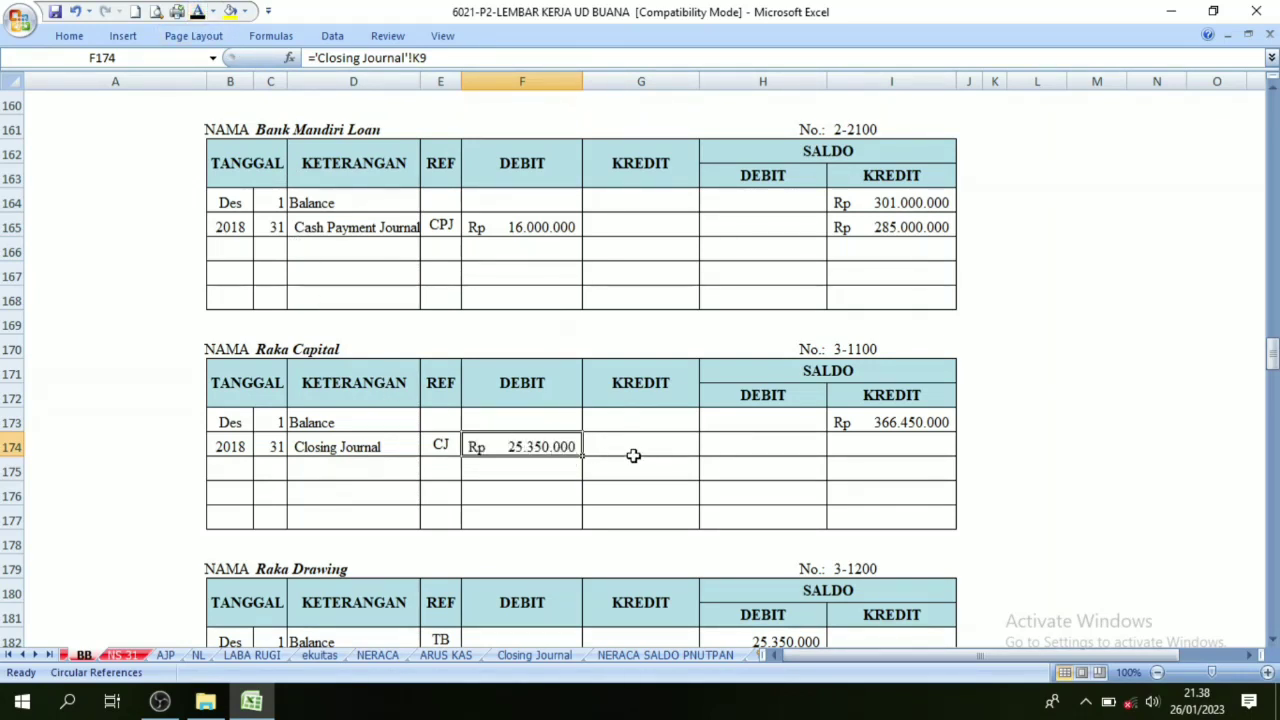
# Step: Compare the capital ledger's opening credit balance with its closing debit and apply the black font color to the credit balance in I174
pyautogui.click(688, 462)
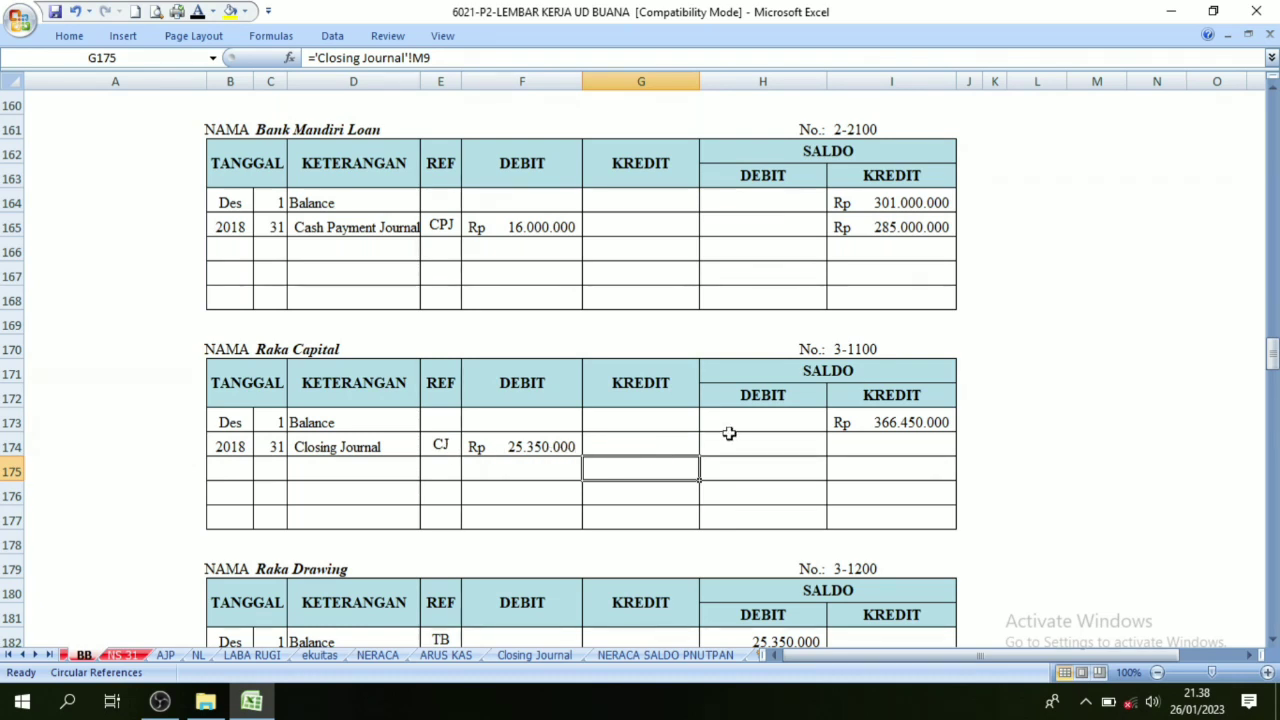
pyautogui.click(814, 380)
pyautogui.click(798, 452)
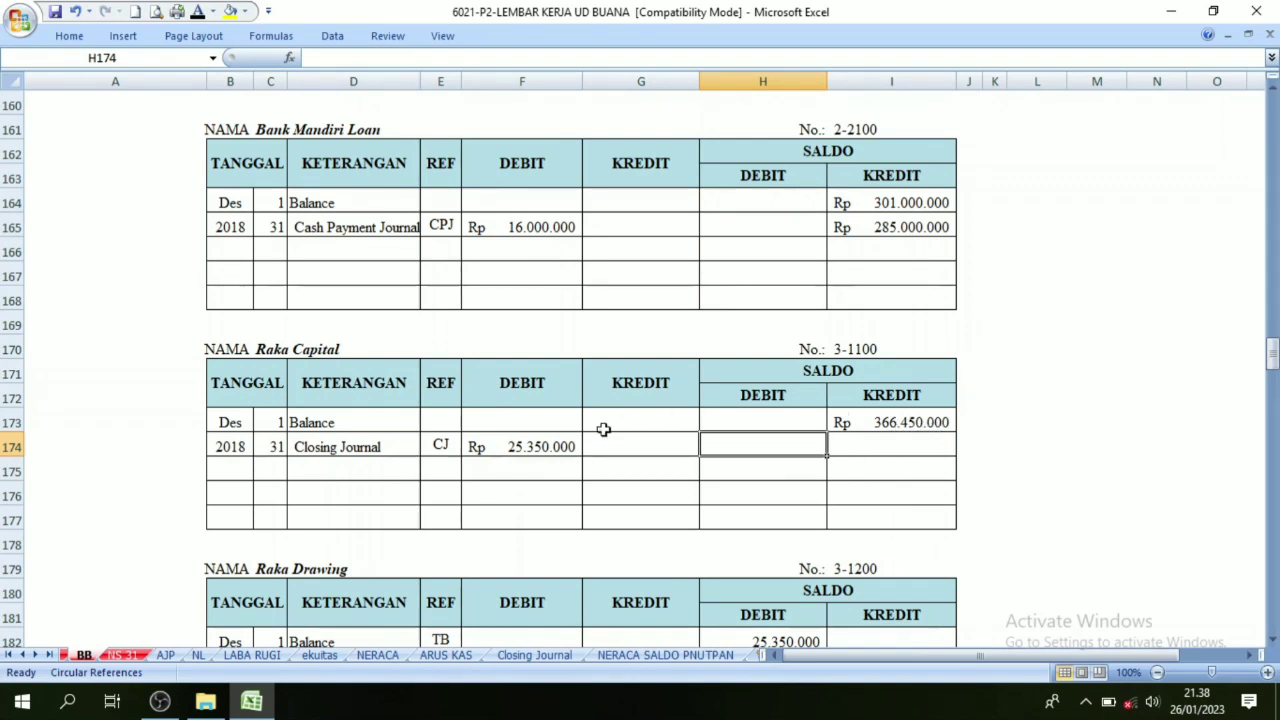
pyautogui.click(513, 447)
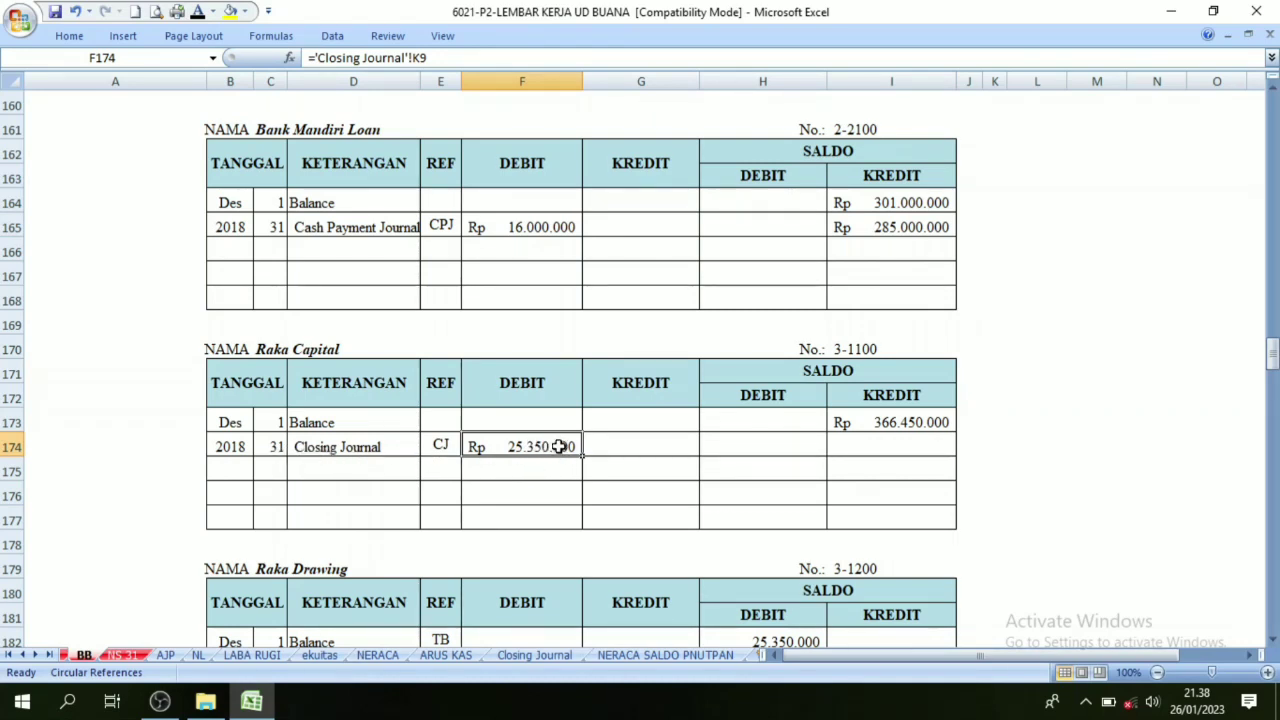
pyautogui.click(878, 396)
pyautogui.click(564, 390)
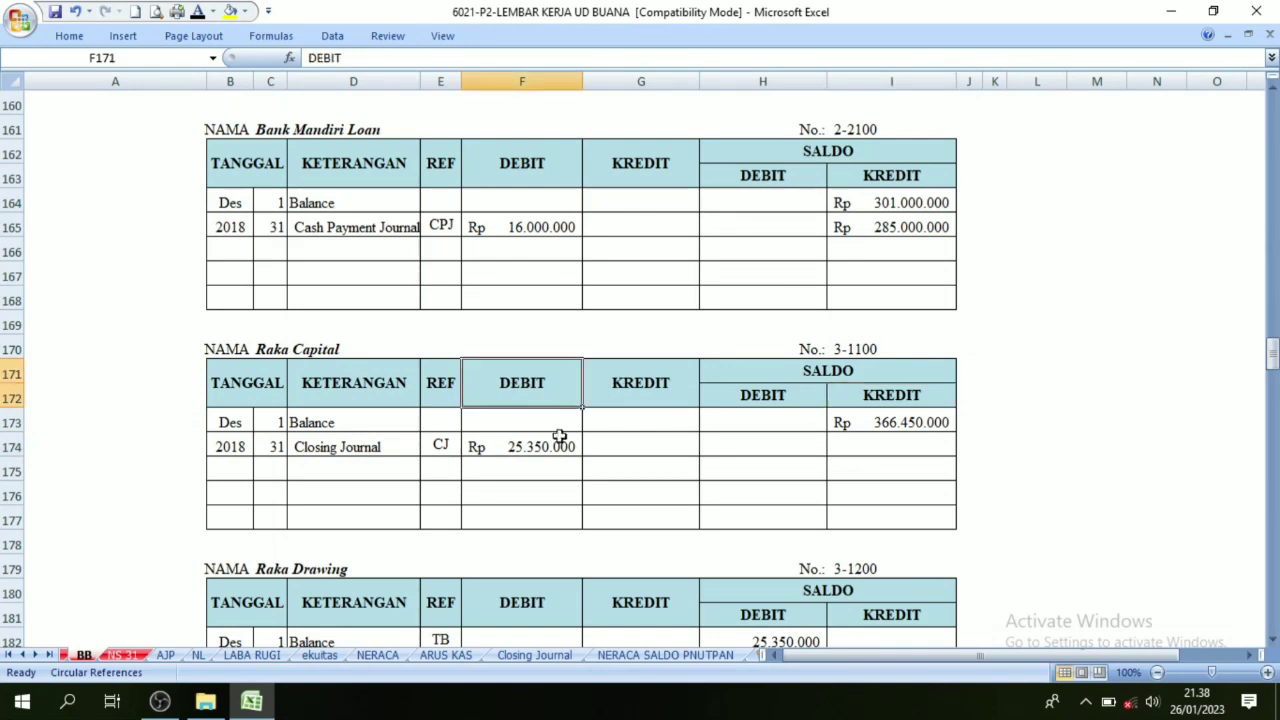
pyautogui.click(548, 452)
pyautogui.click(886, 398)
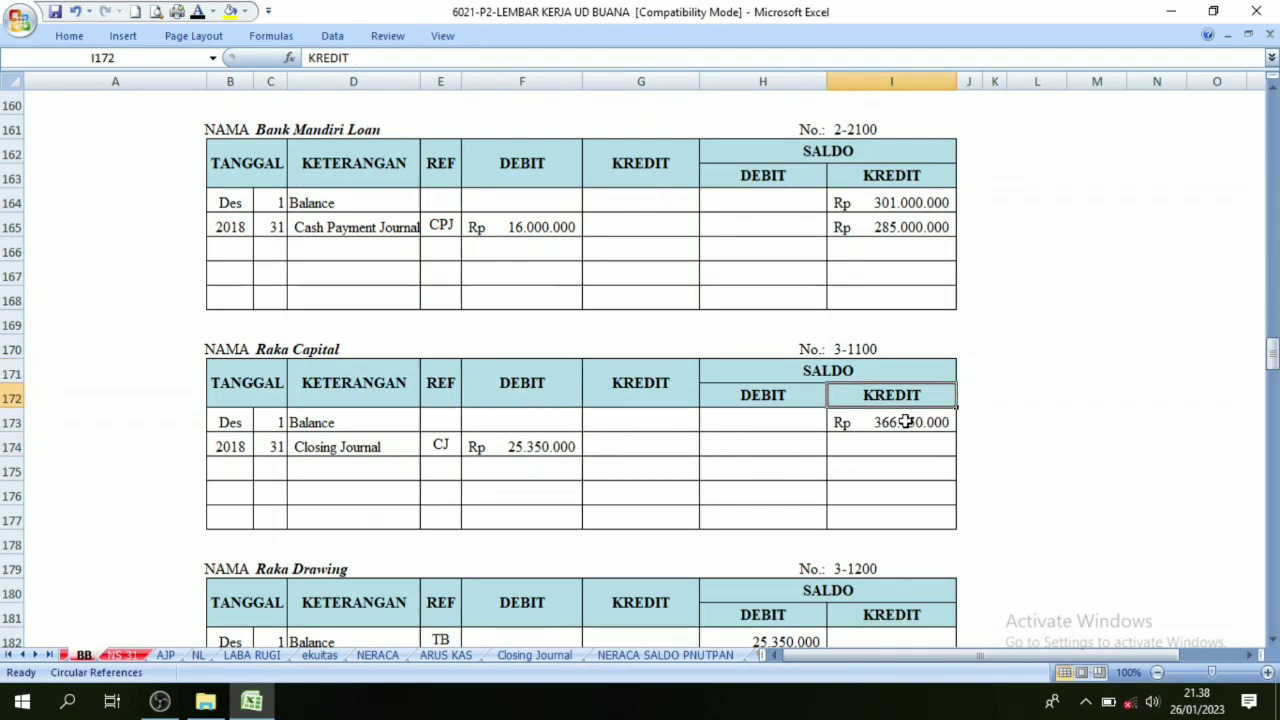
pyautogui.click(905, 422)
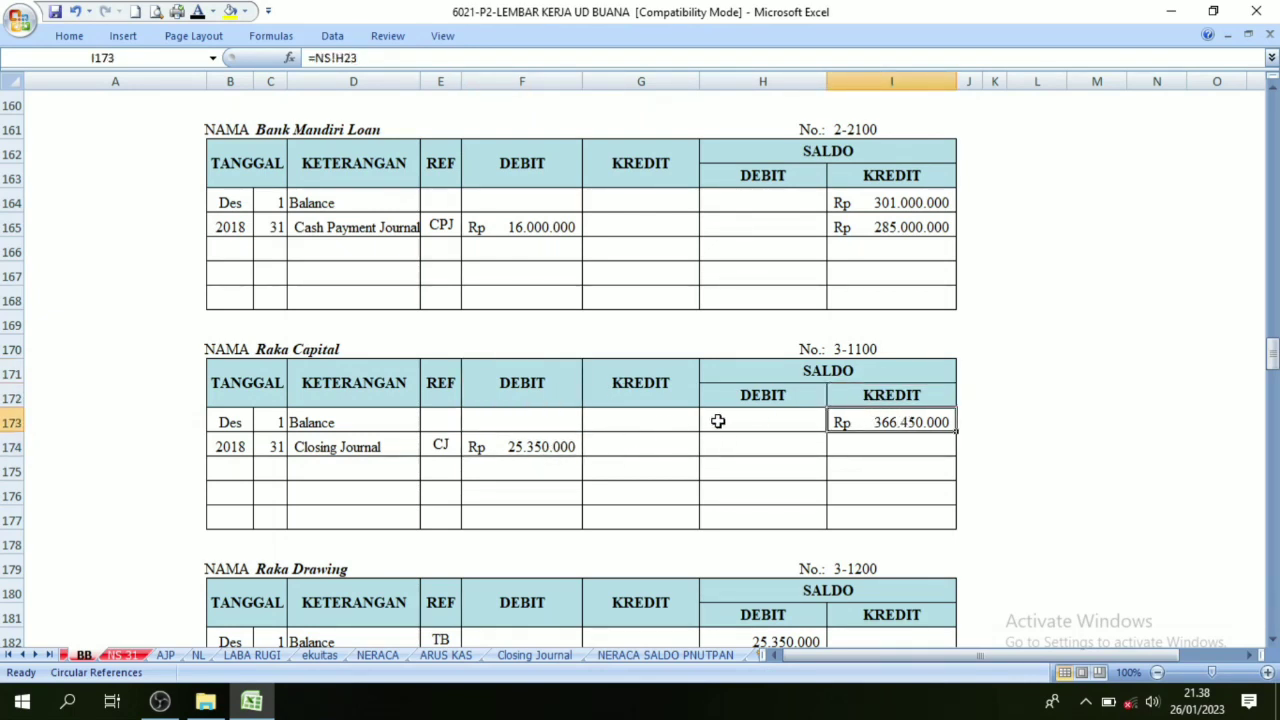
pyautogui.click(526, 452)
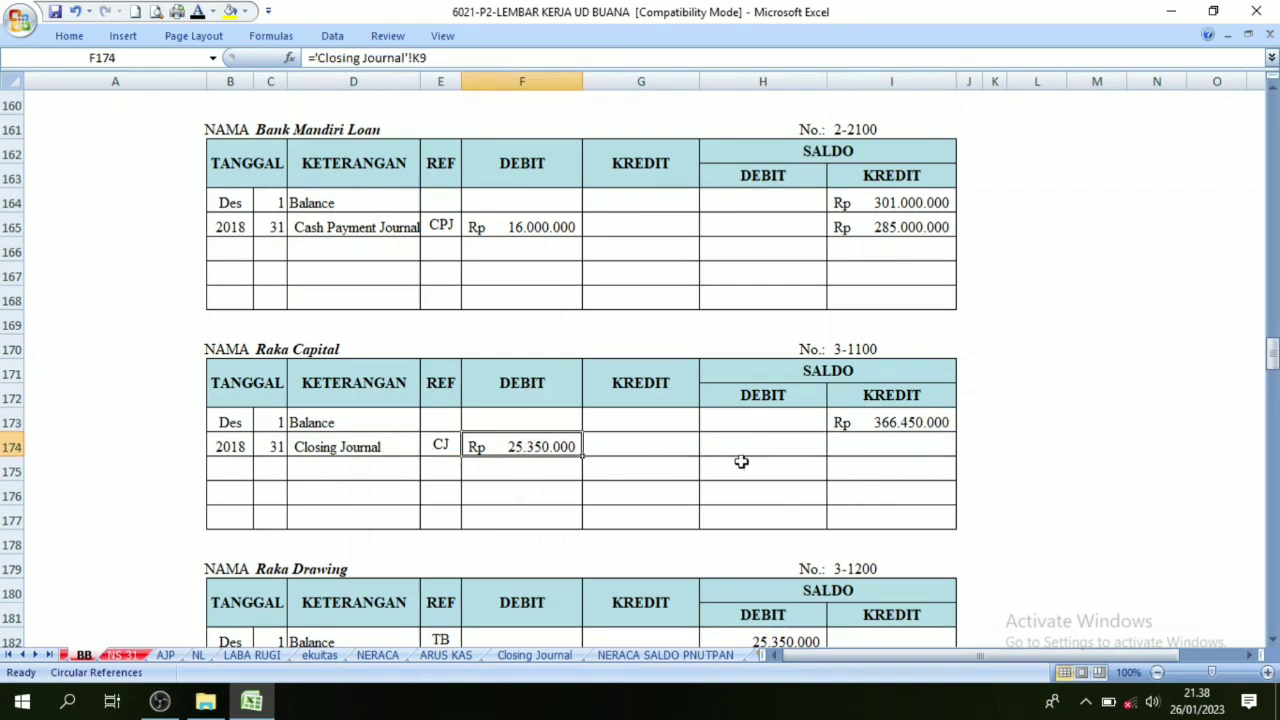
pyautogui.click(860, 457)
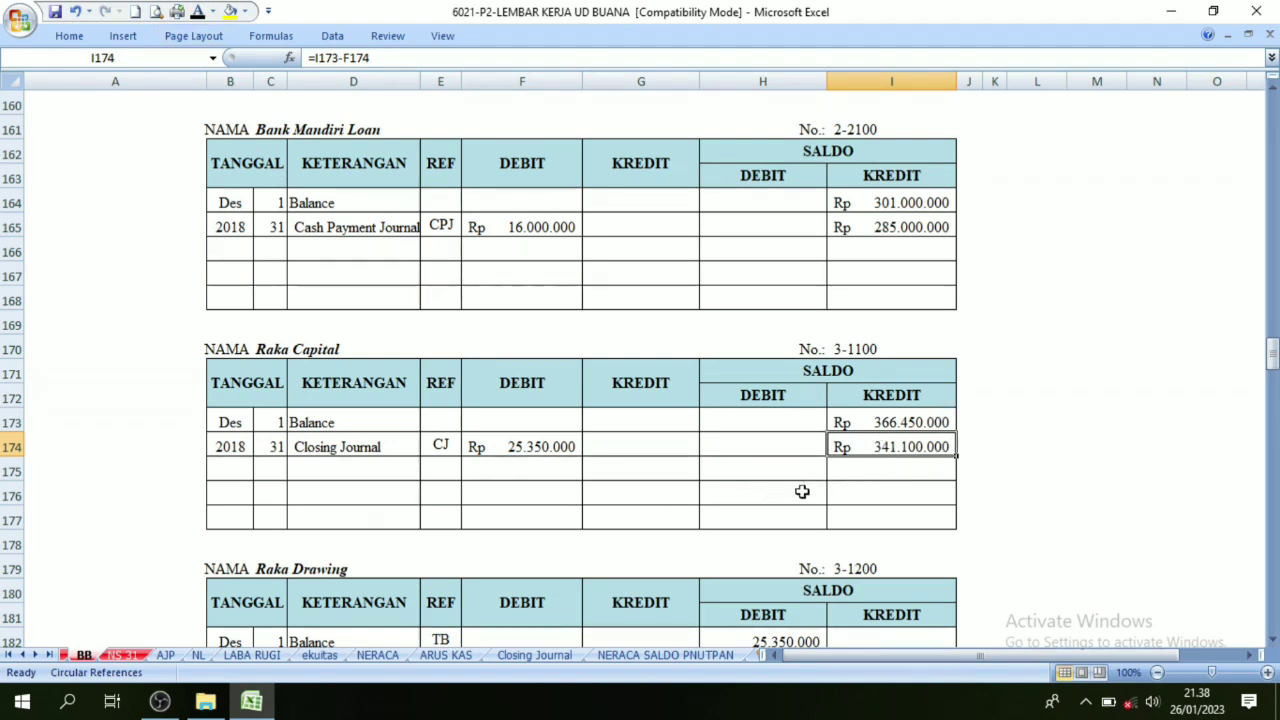
# Step: Check the second debit account in the recapitulation and apply the black font color to the Income Summary ledger's closing entry in C192:E192 on BB
pyautogui.click(534, 655)
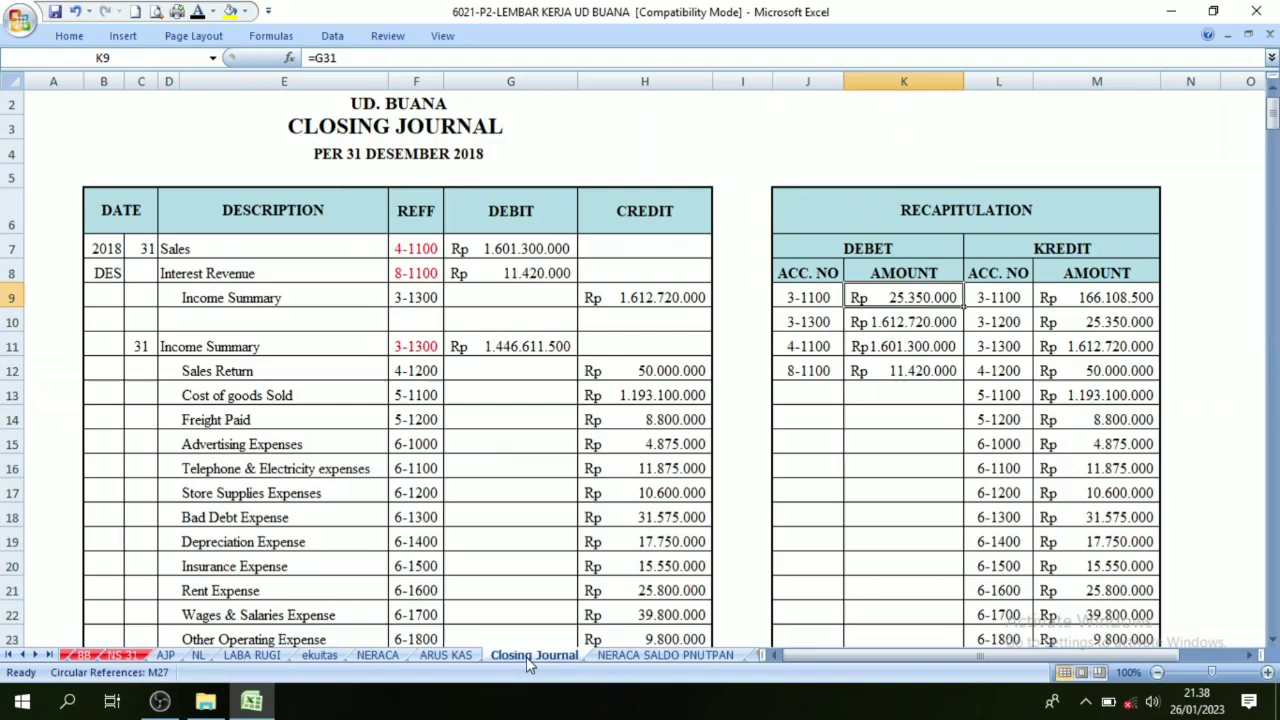
pyautogui.click(800, 321)
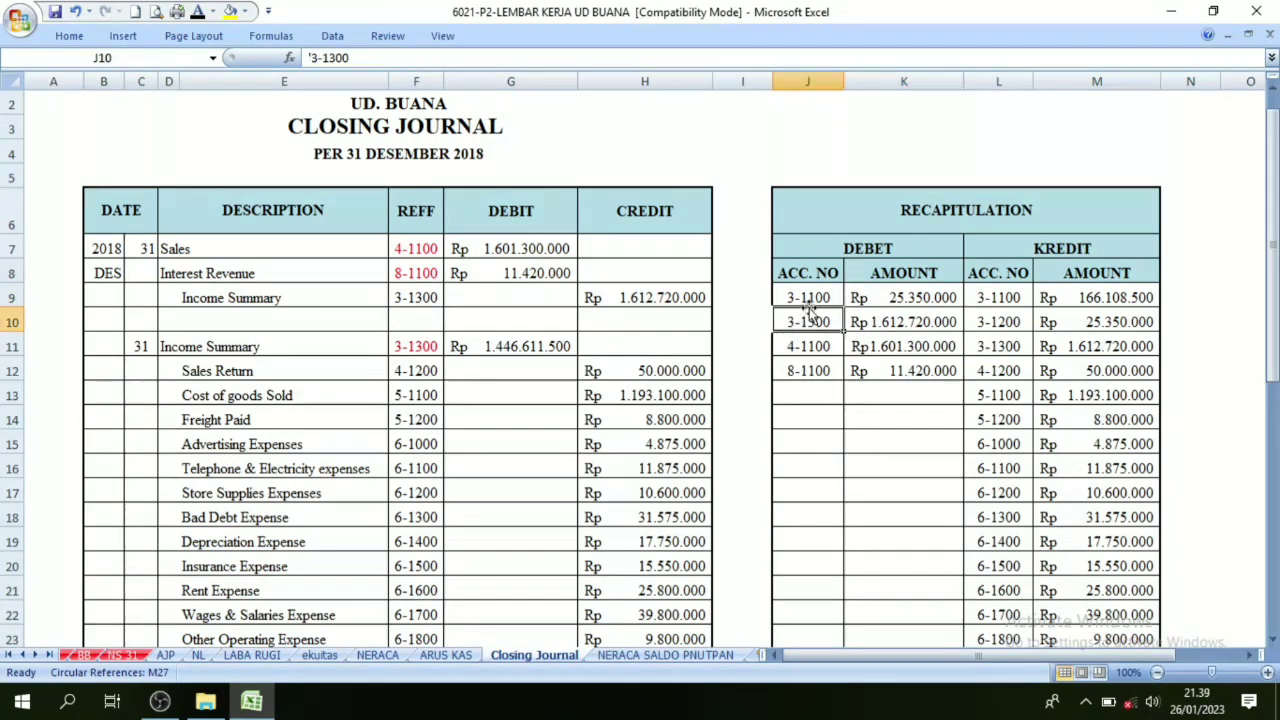
pyautogui.press('Up')
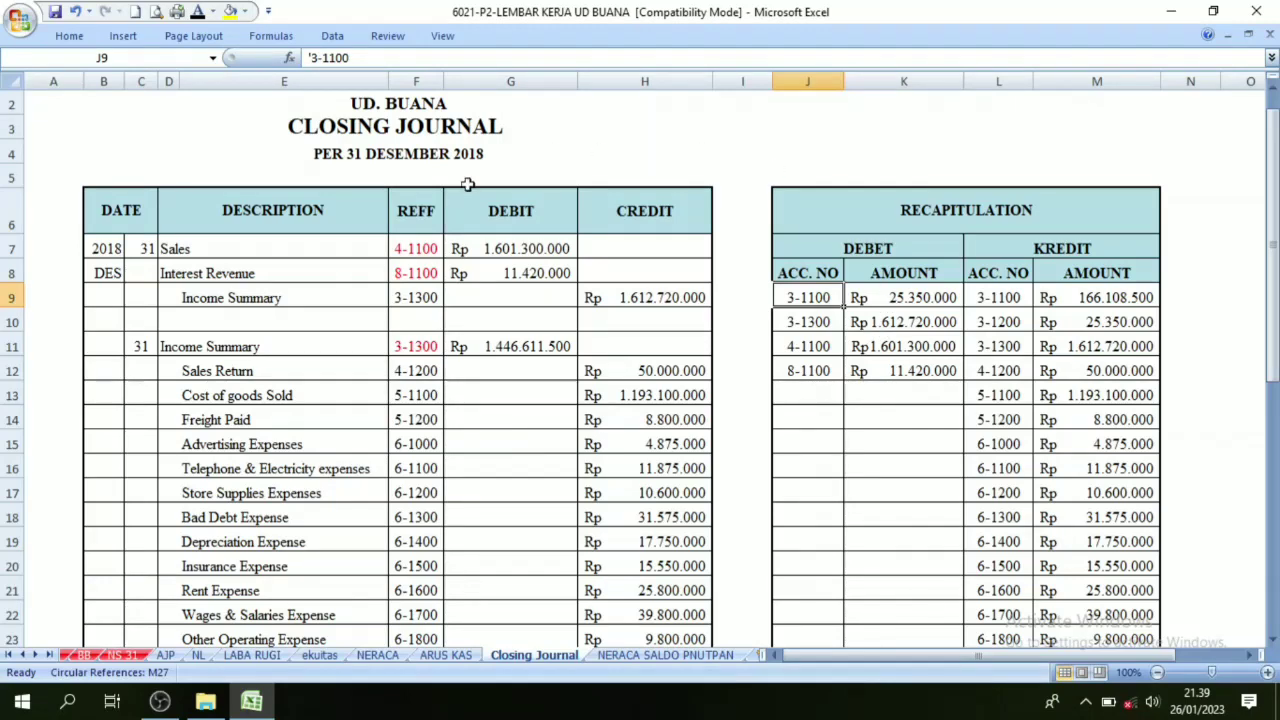
pyautogui.click(92, 655)
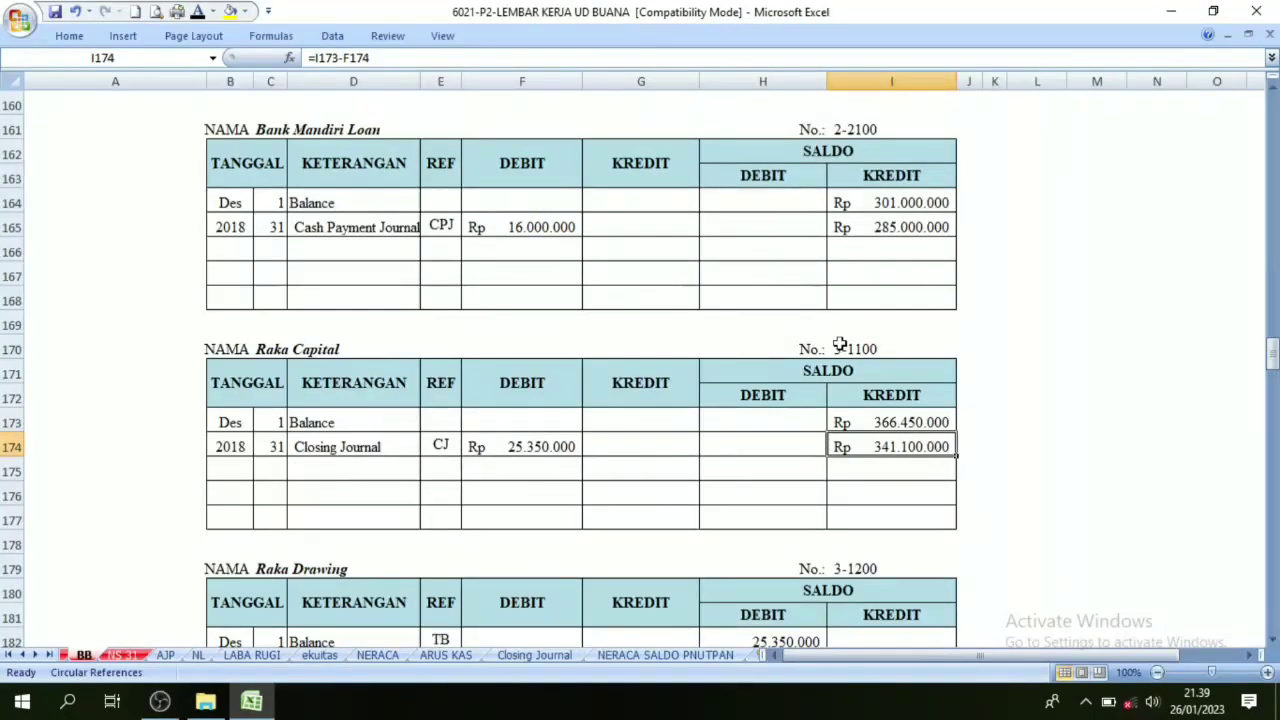
pyautogui.scroll(-5, 855, 321)
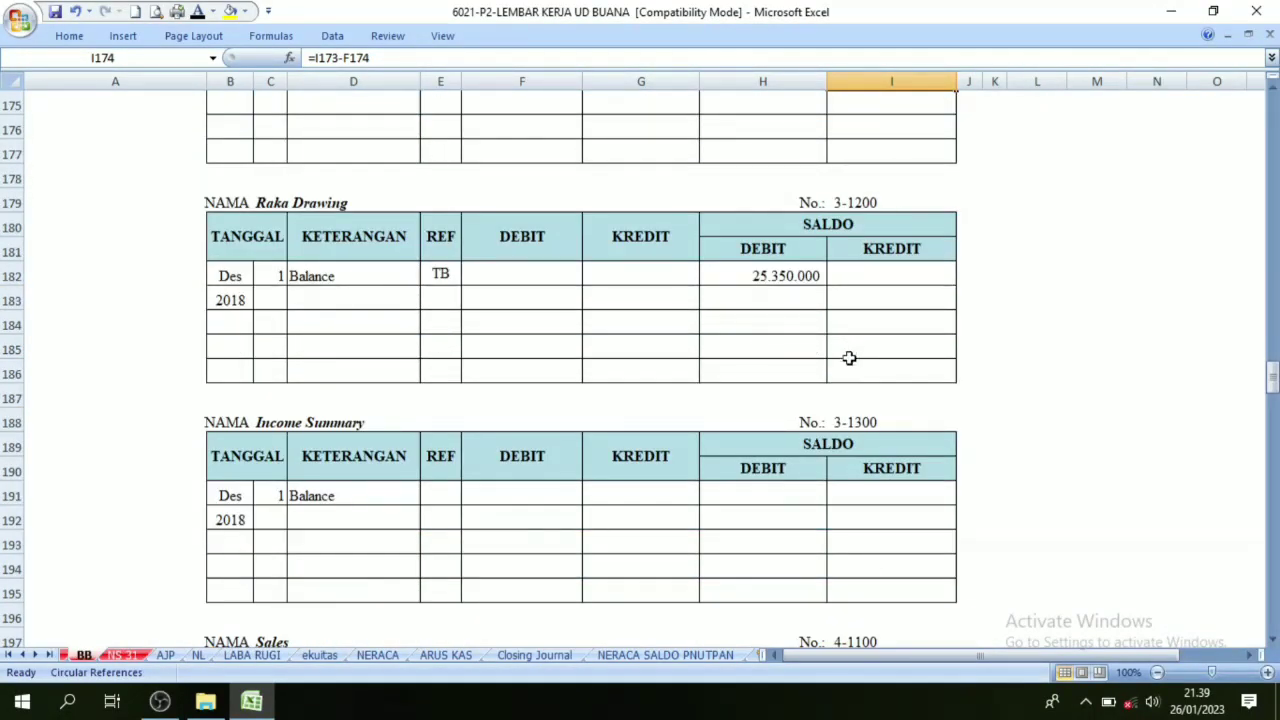
pyautogui.click(869, 346)
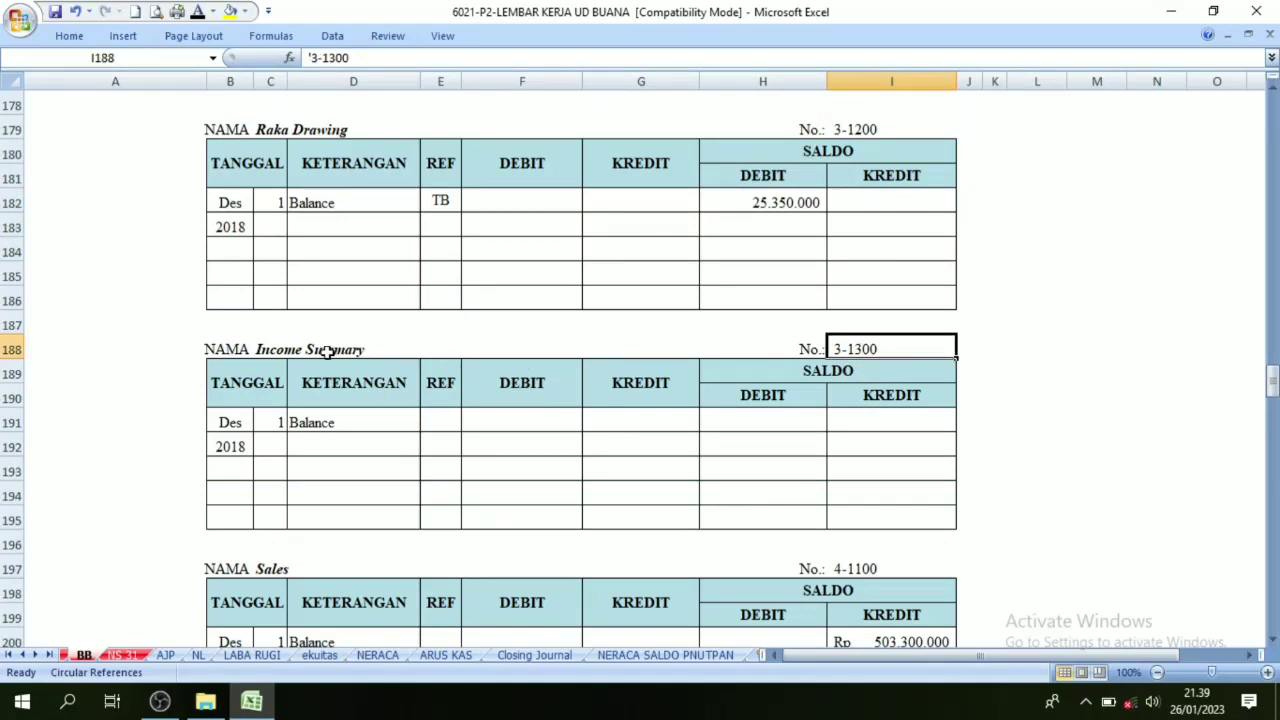
pyautogui.moveTo(251, 449); pyautogui.dragTo(314, 455)
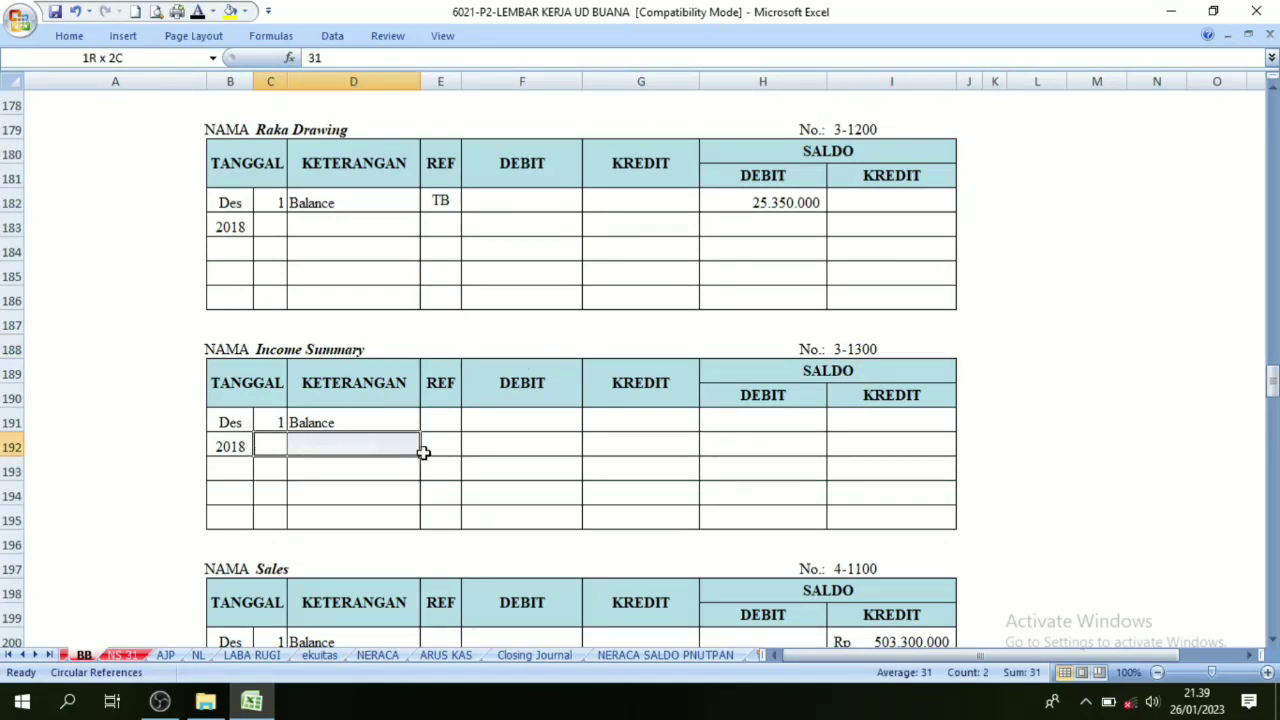
pyautogui.moveTo(423, 452); pyautogui.dragTo(424, 450)
pyautogui.click(197, 12)
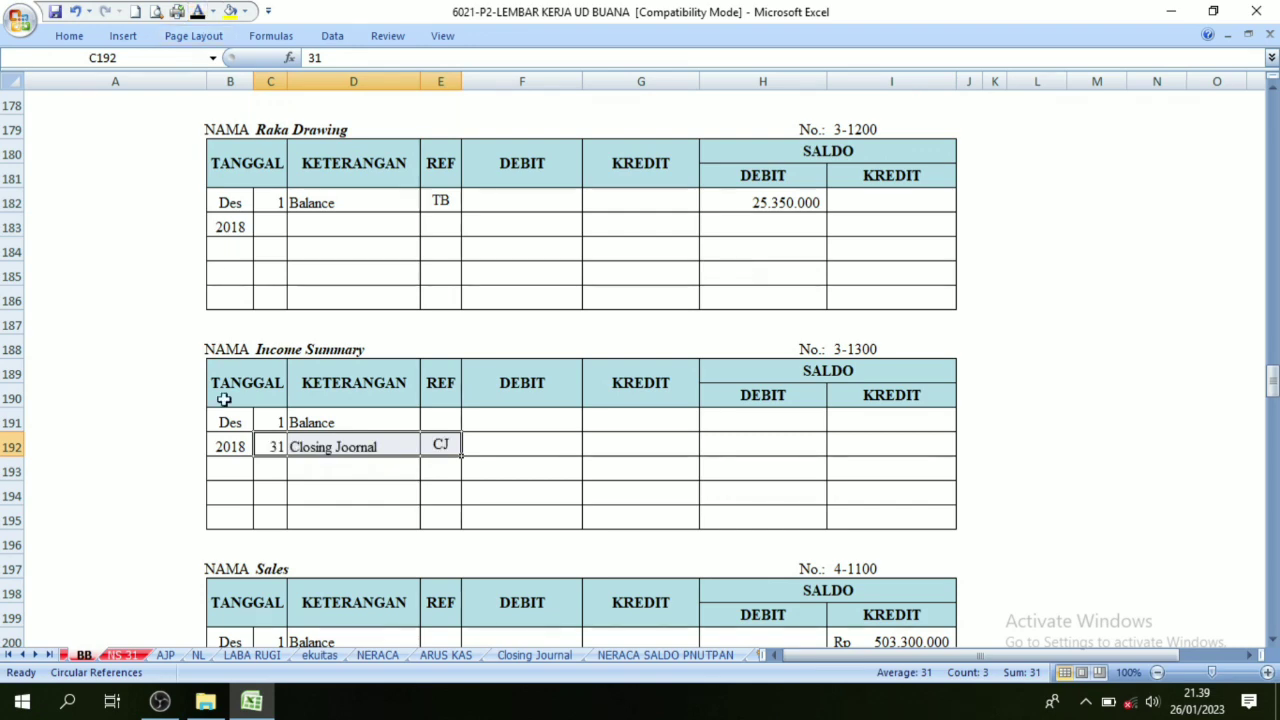
# Step: Check account 3-1300's debit in recapitulation cell K10 and apply the black font color to the Income Summary ledger's debit in F192 on BB
pyautogui.click(506, 450)
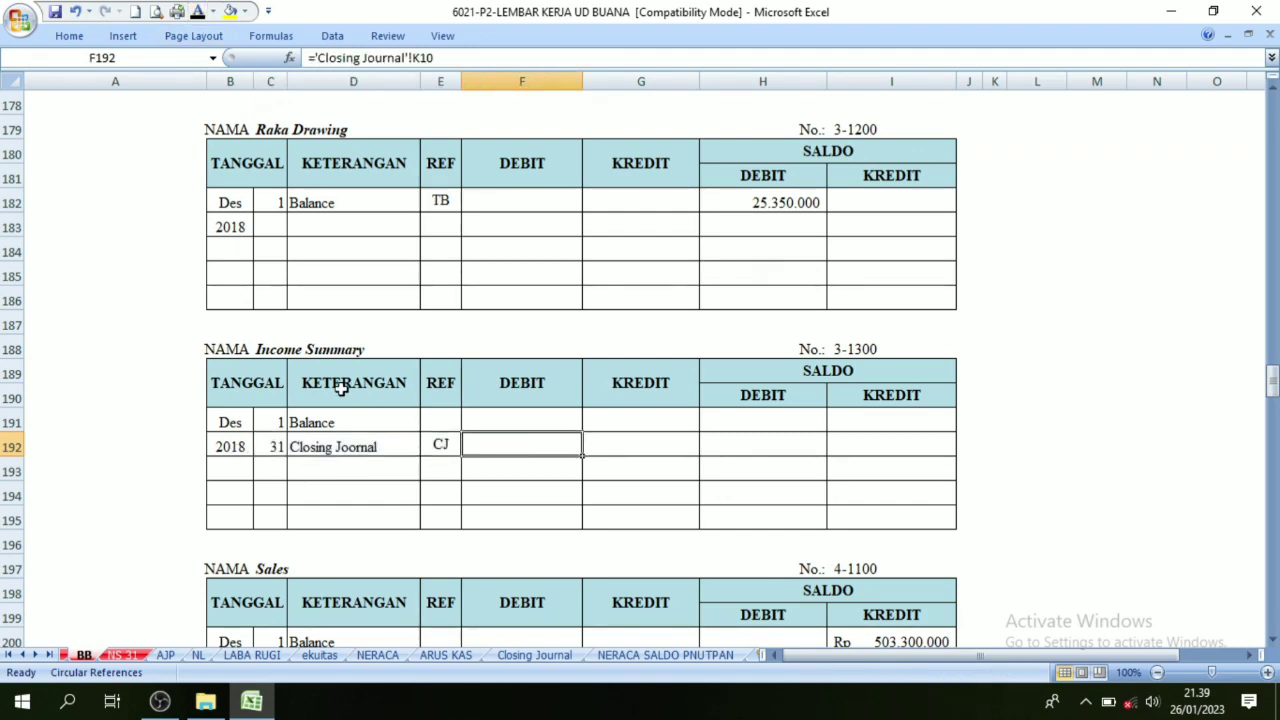
pyautogui.click(549, 657)
pyautogui.click(816, 322)
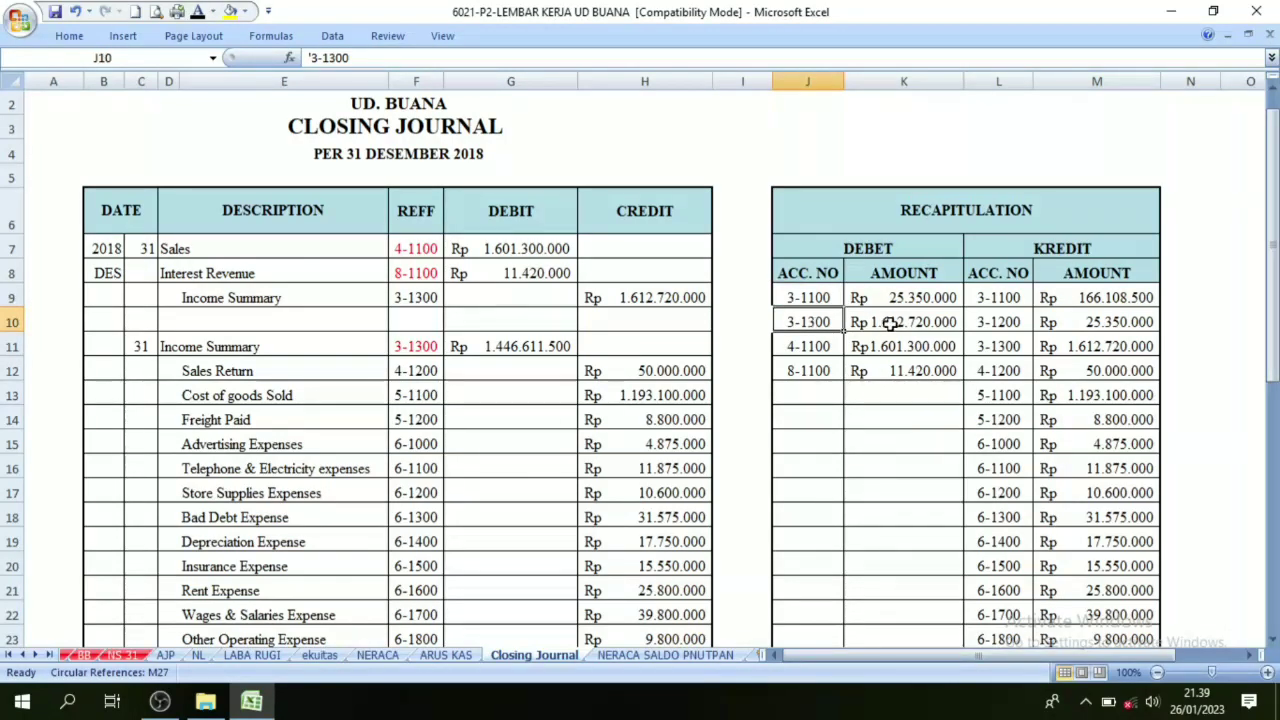
pyautogui.click(906, 322)
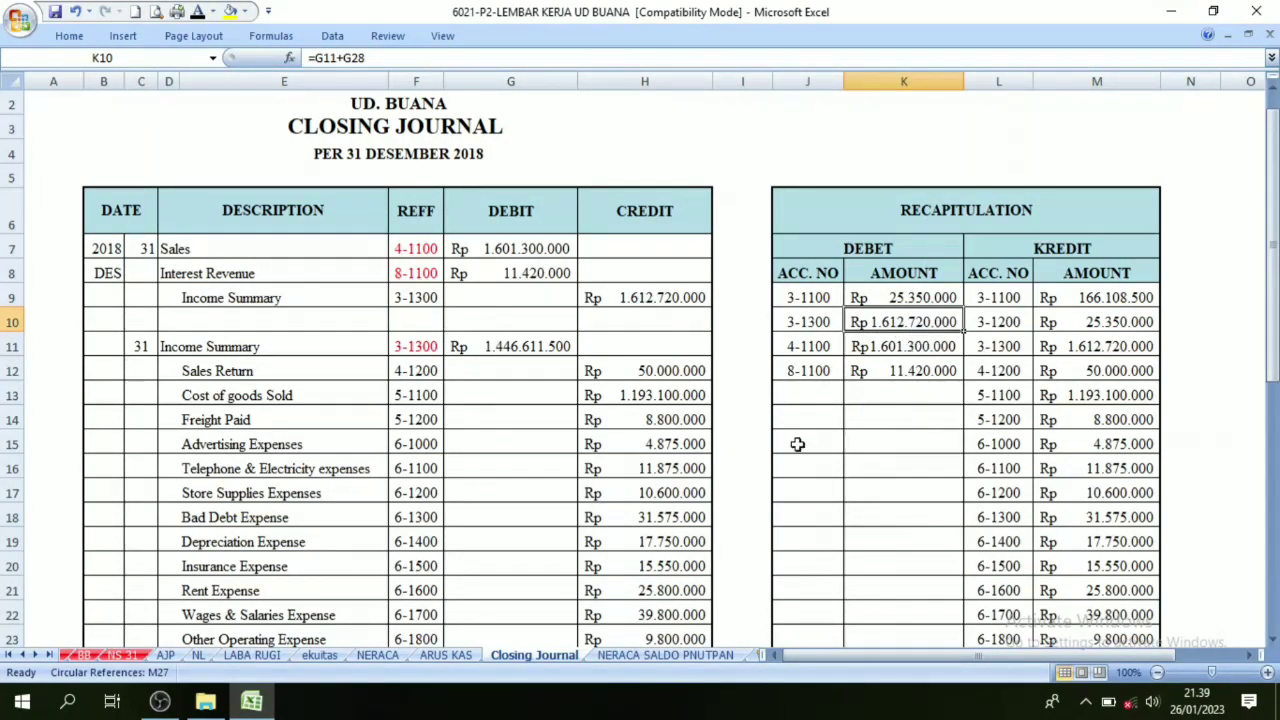
pyautogui.click(100, 658)
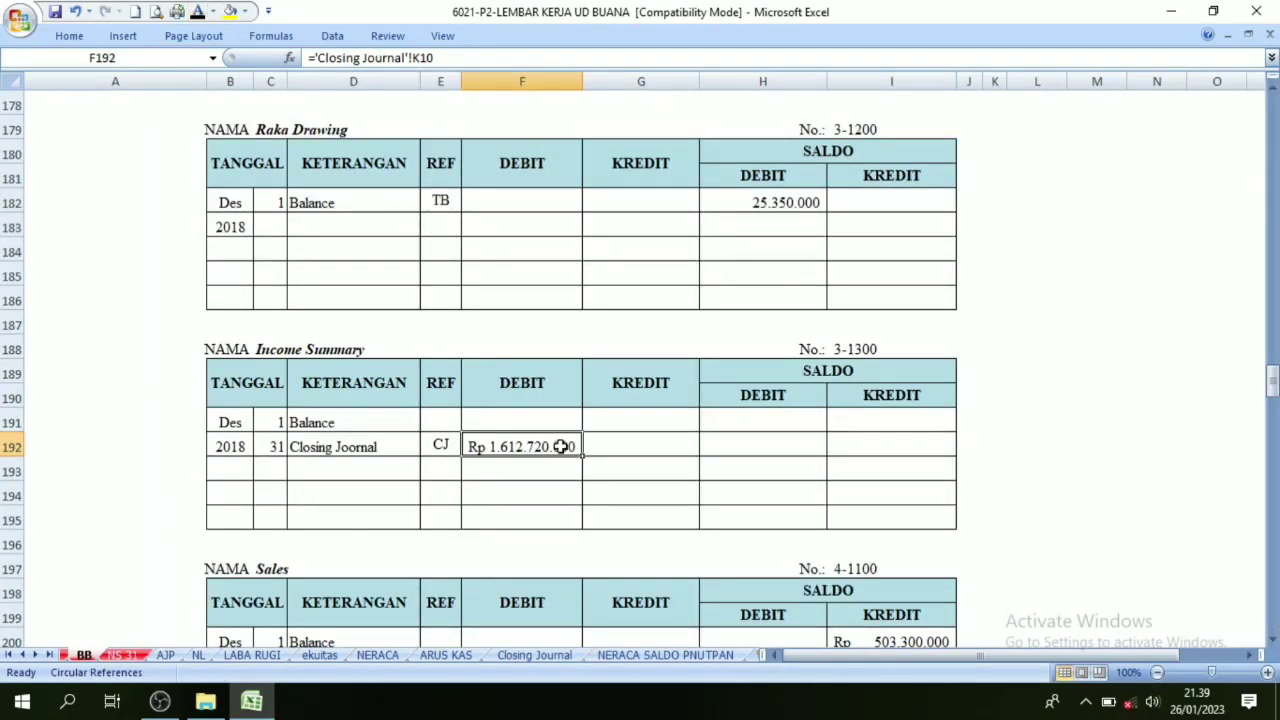
# Step: Check the Income Summary ledger's opening balance against its closing debit and apply the black font color to the debit balance in H192
pyautogui.click(783, 370)
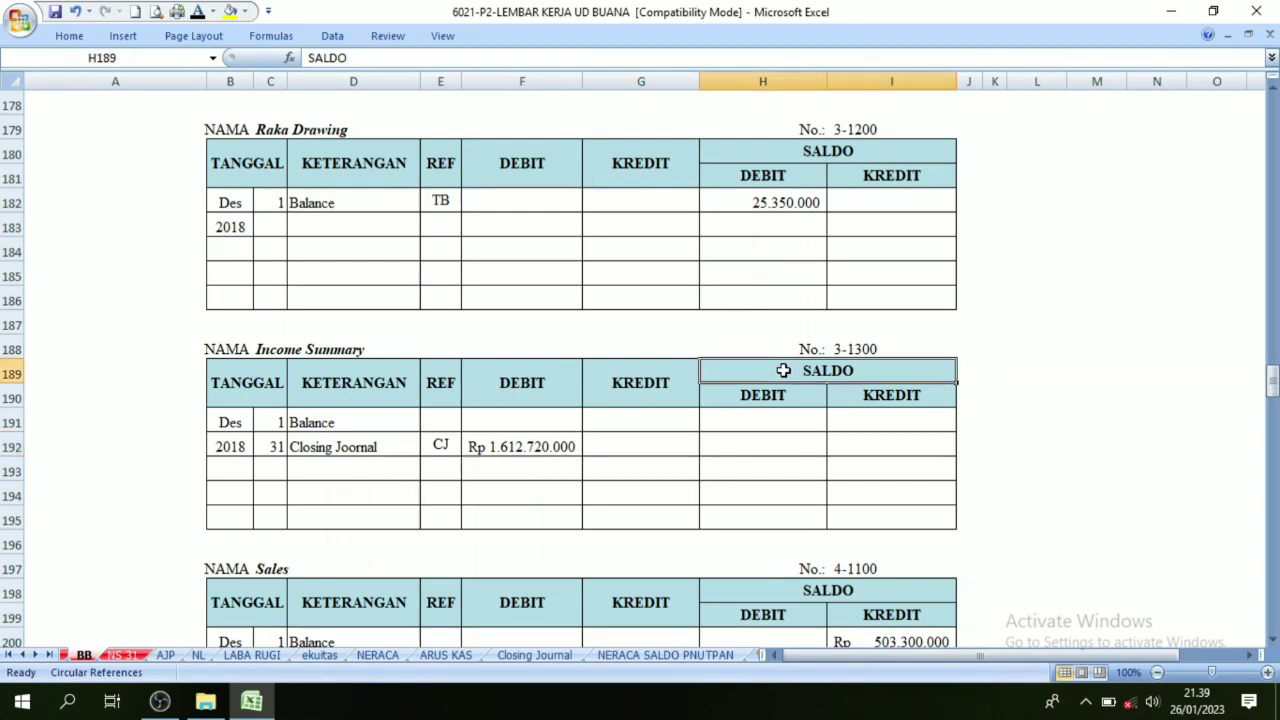
pyautogui.moveTo(766, 424); pyautogui.dragTo(869, 428)
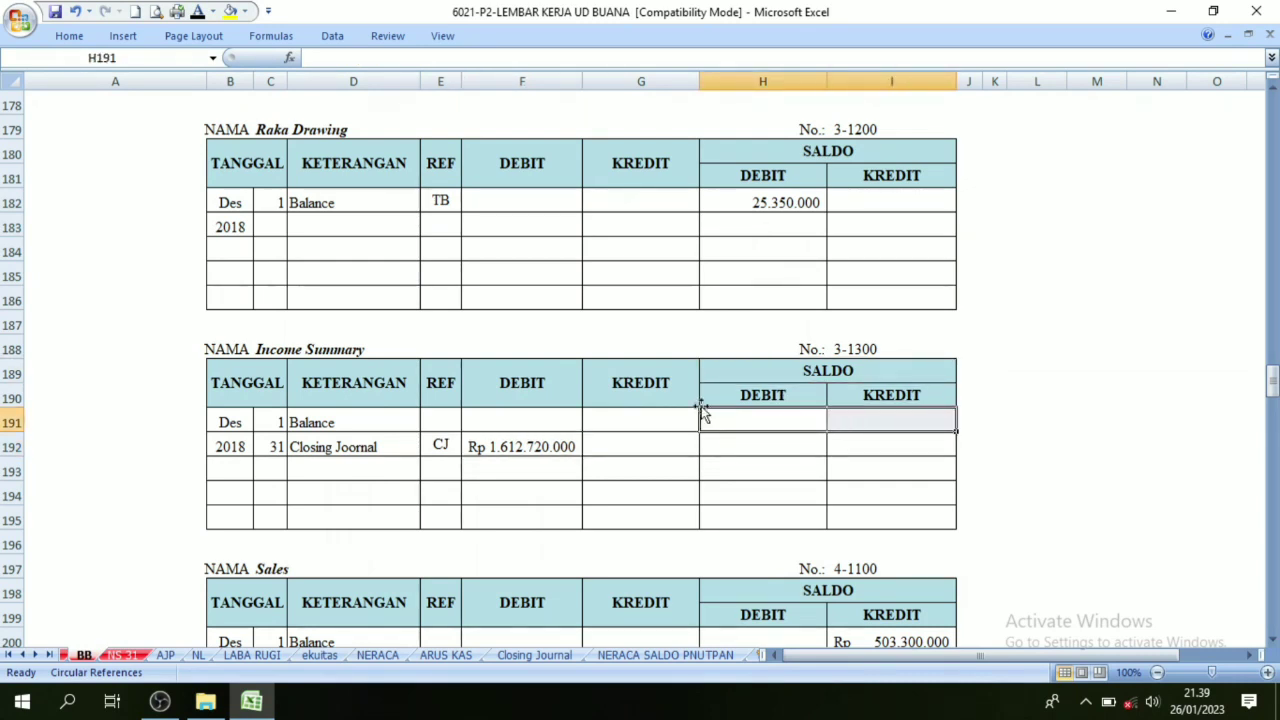
pyautogui.click(286, 349)
pyautogui.click(533, 452)
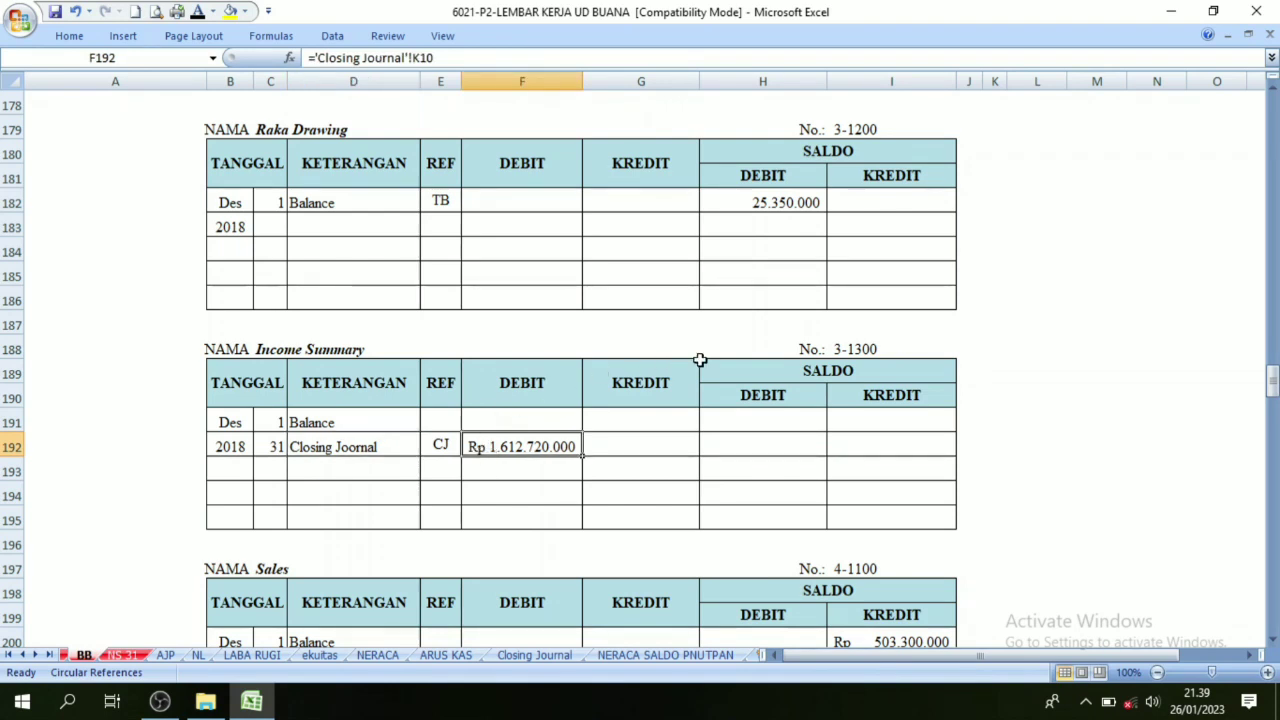
pyautogui.click(767, 442)
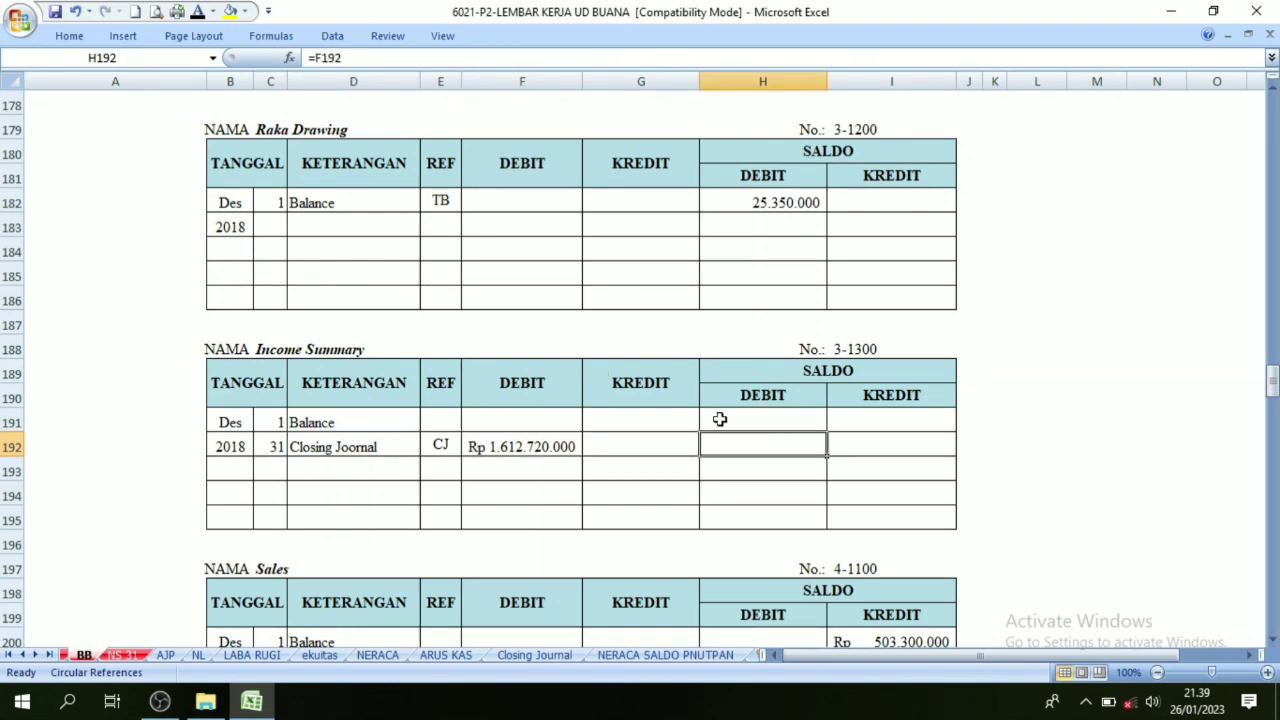
pyautogui.click(199, 12)
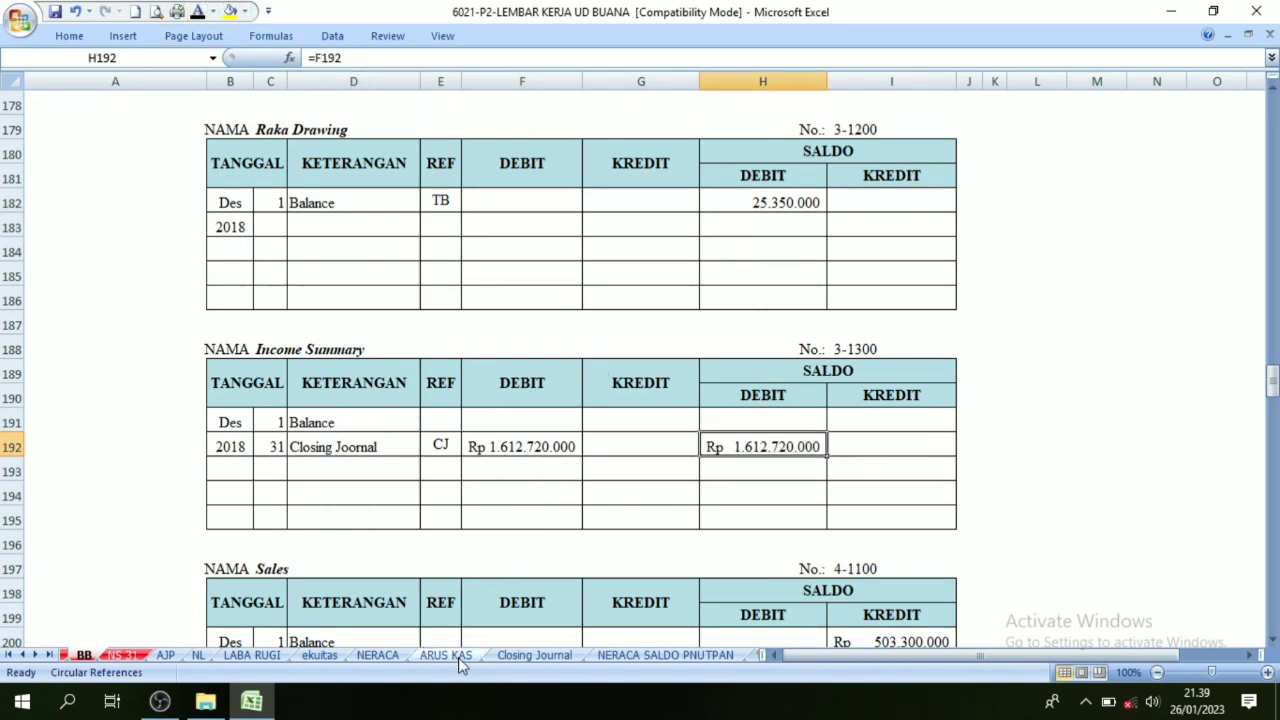
# Step: Check debit account 4-1100 in the recapitulation and apply the black font color to the Sales ledger's closing entry in C203:E203 on BB
pyautogui.click(512, 656)
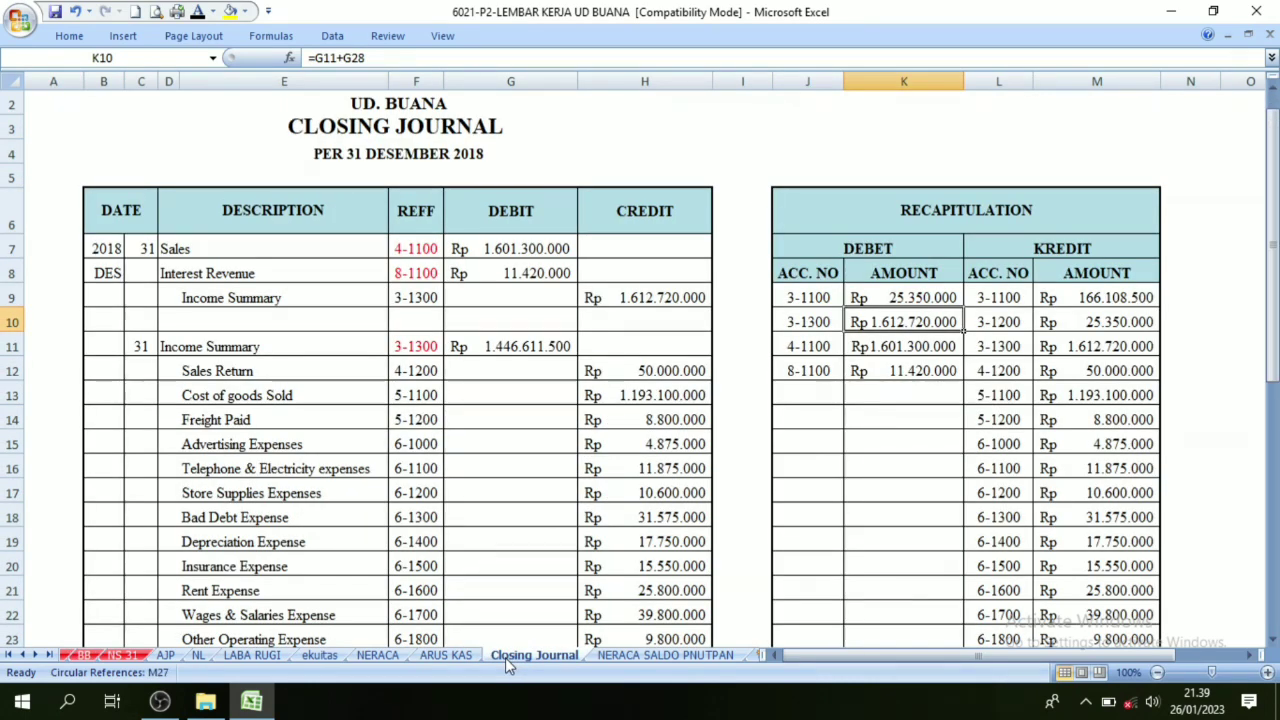
pyautogui.click(808, 347)
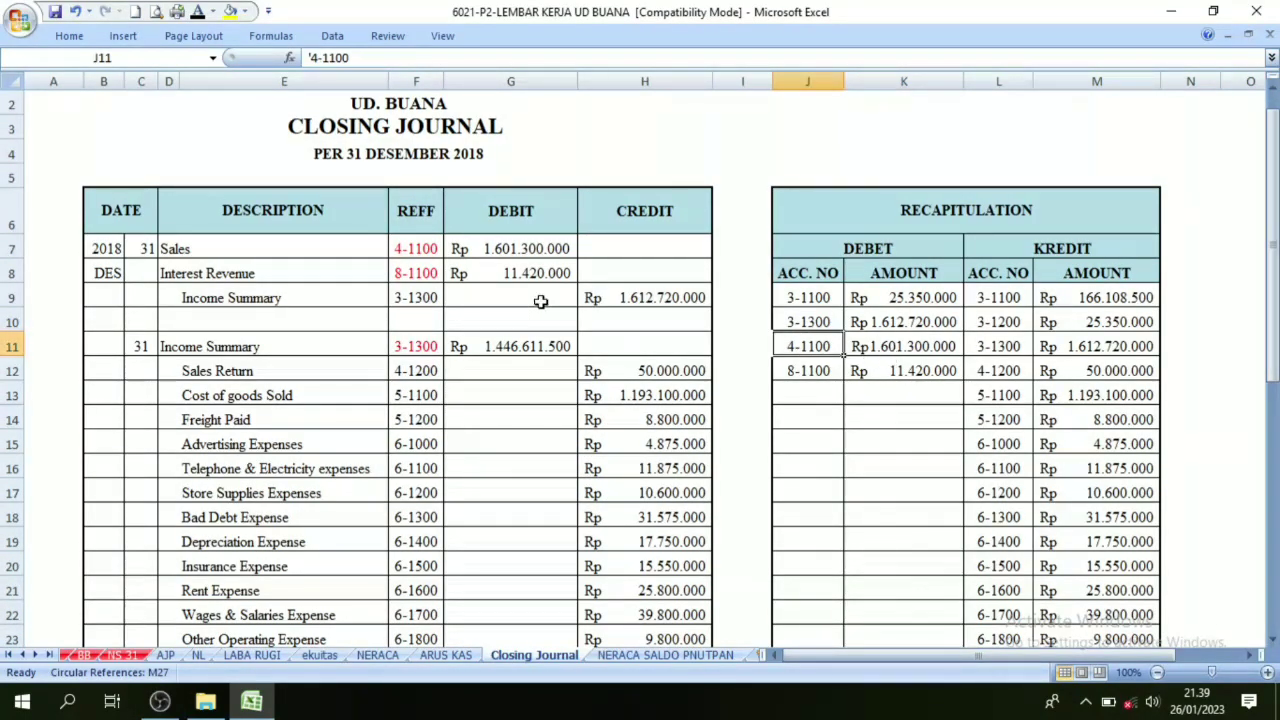
pyautogui.click(82, 655)
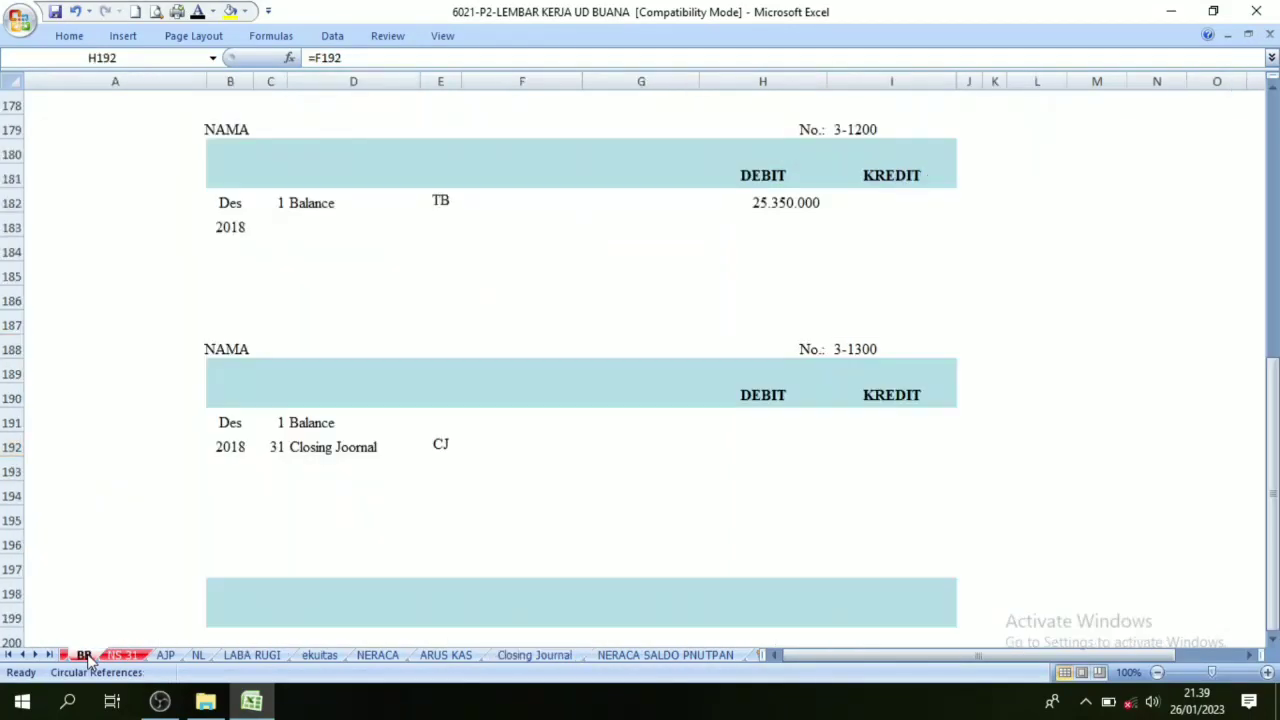
pyautogui.scroll(-5, 581, 403)
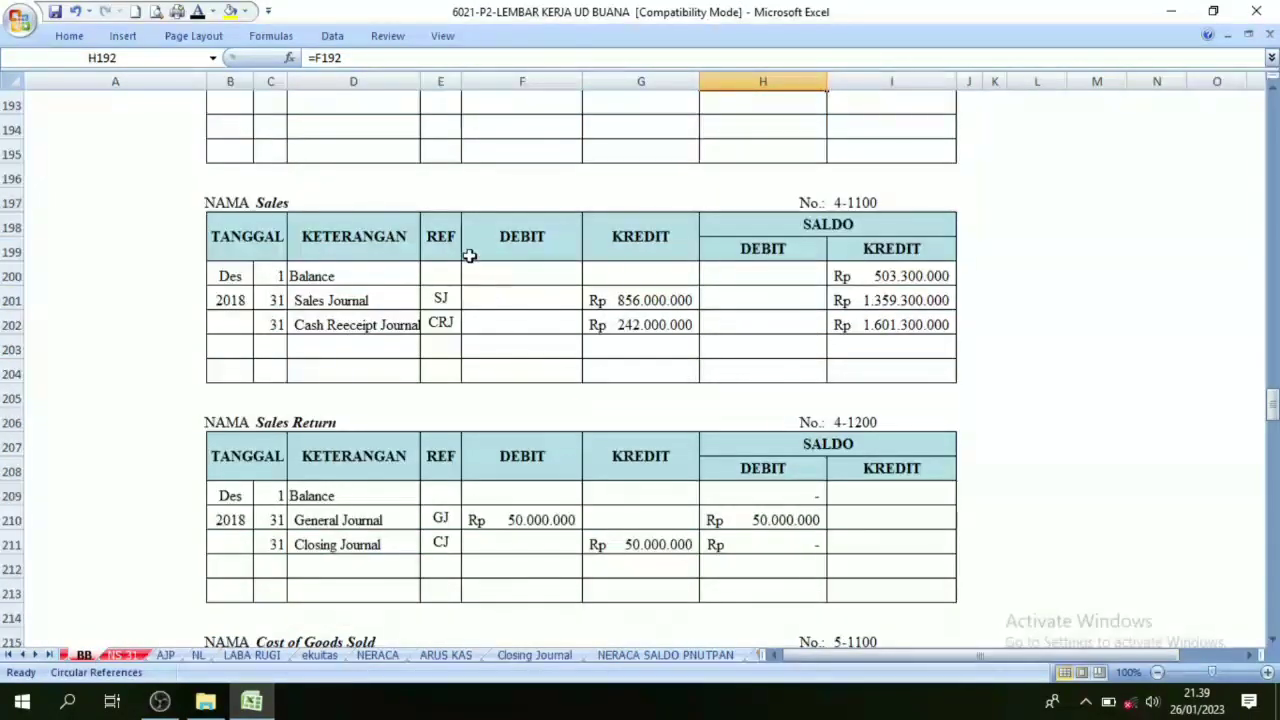
pyautogui.click(237, 203)
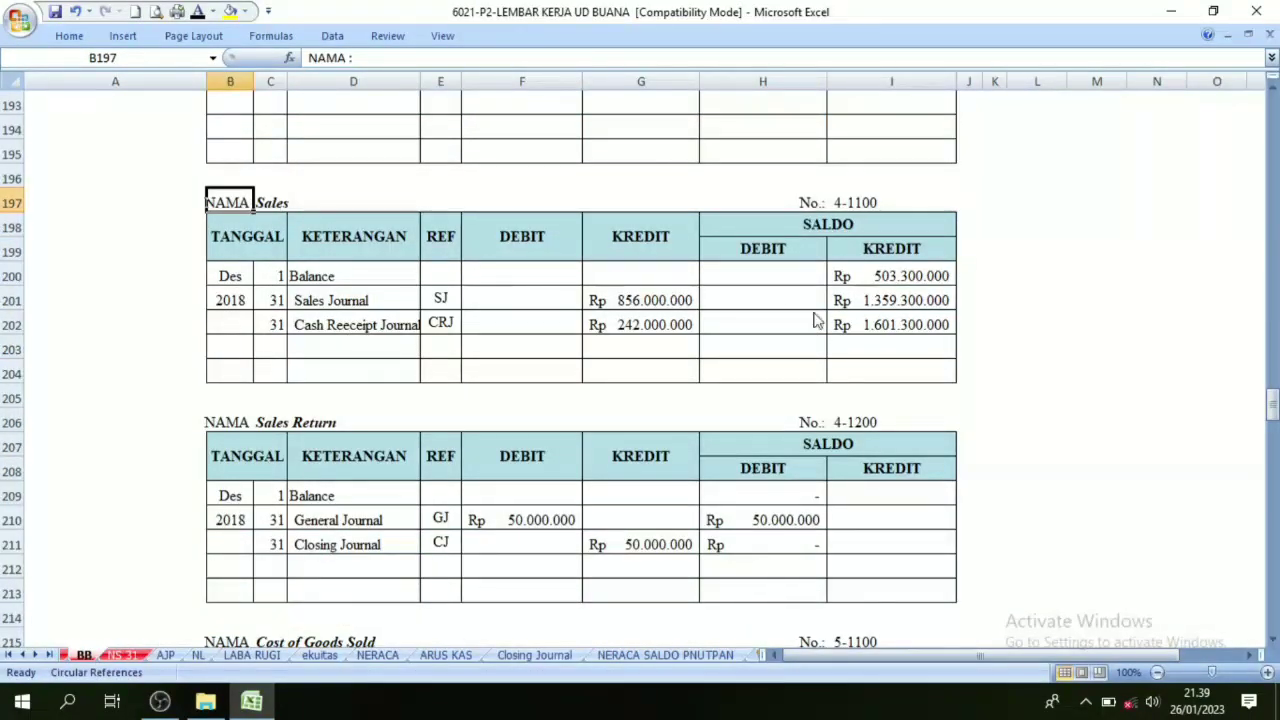
pyautogui.click(284, 352)
pyautogui.write('31\tClosing Journal\tCJ')
pyautogui.moveTo(284, 352); pyautogui.dragTo(429, 346)
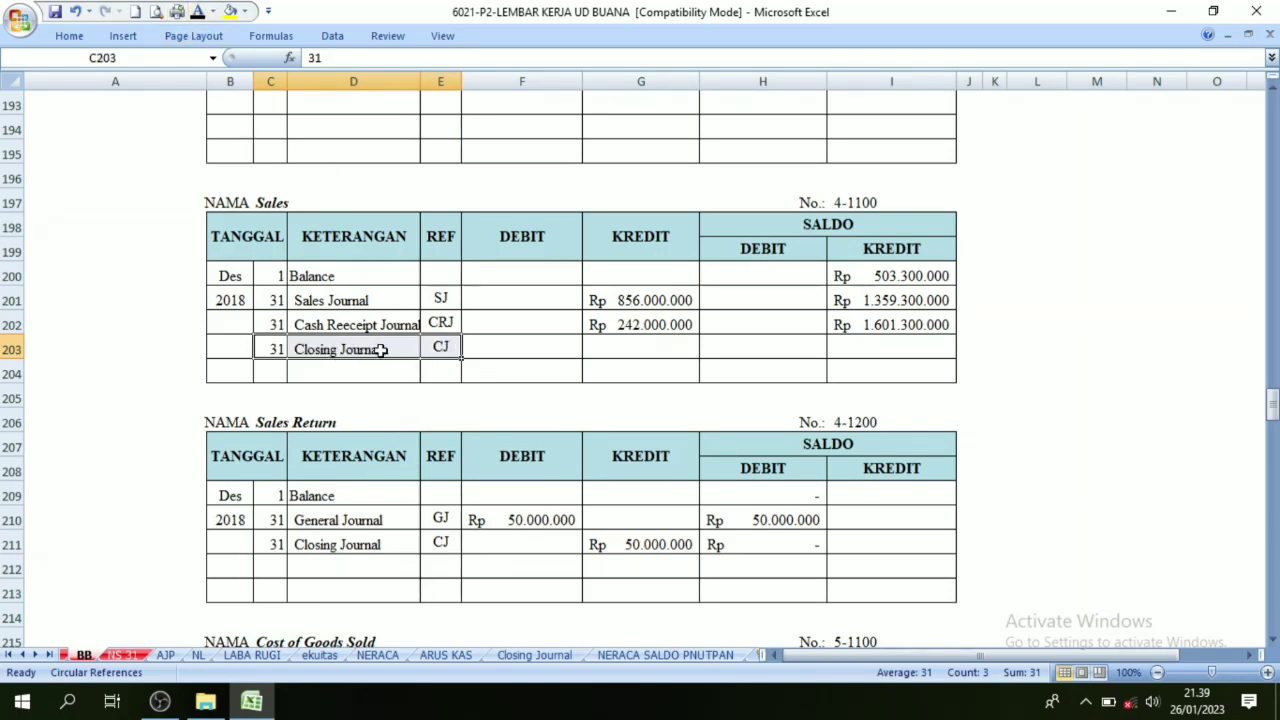
# Step: Check the Sales account's debit in recapitulation cell K11 and apply the black font color to the ledger debit in F203 on BB
pyautogui.click(528, 657)
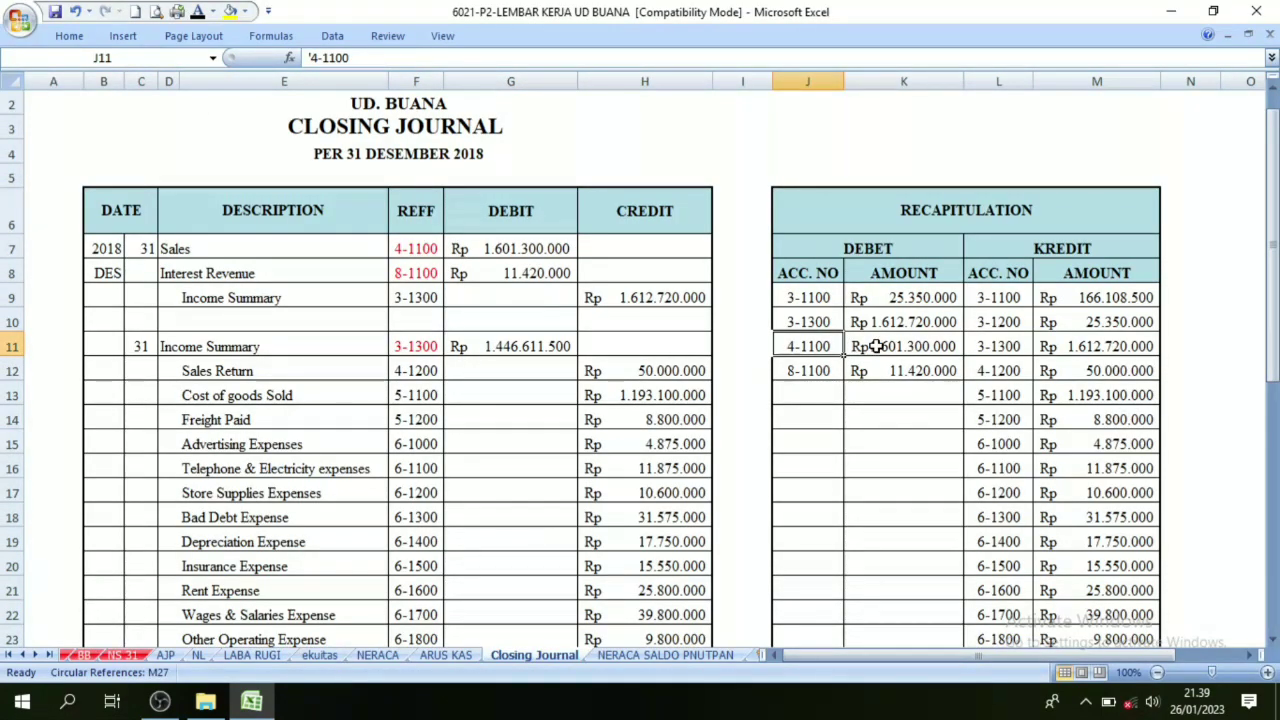
pyautogui.click(876, 346)
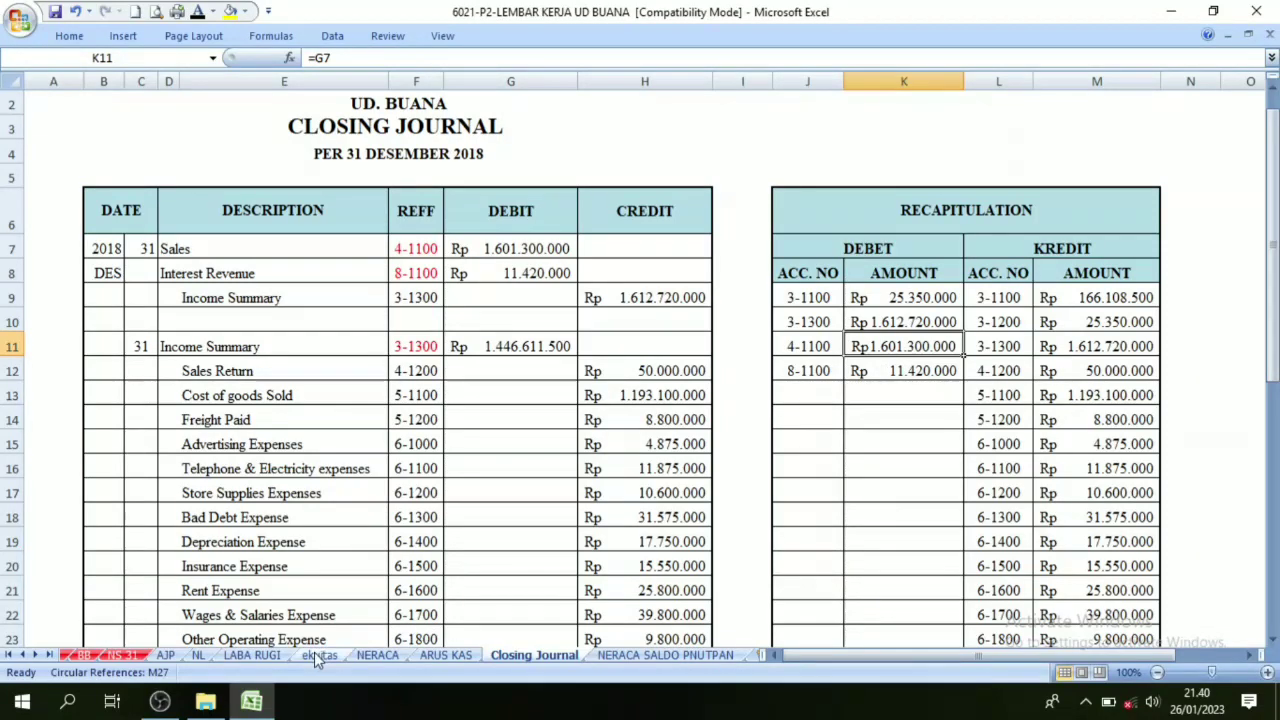
pyautogui.click(84, 655)
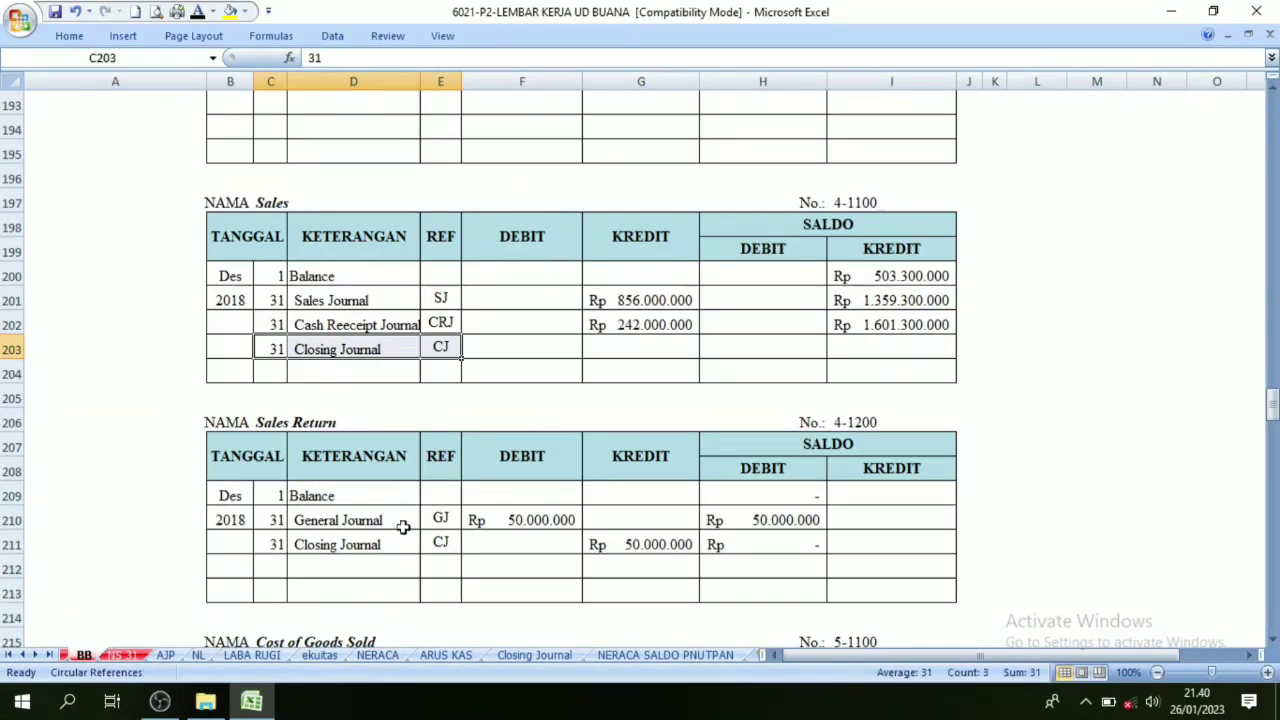
pyautogui.click(538, 351)
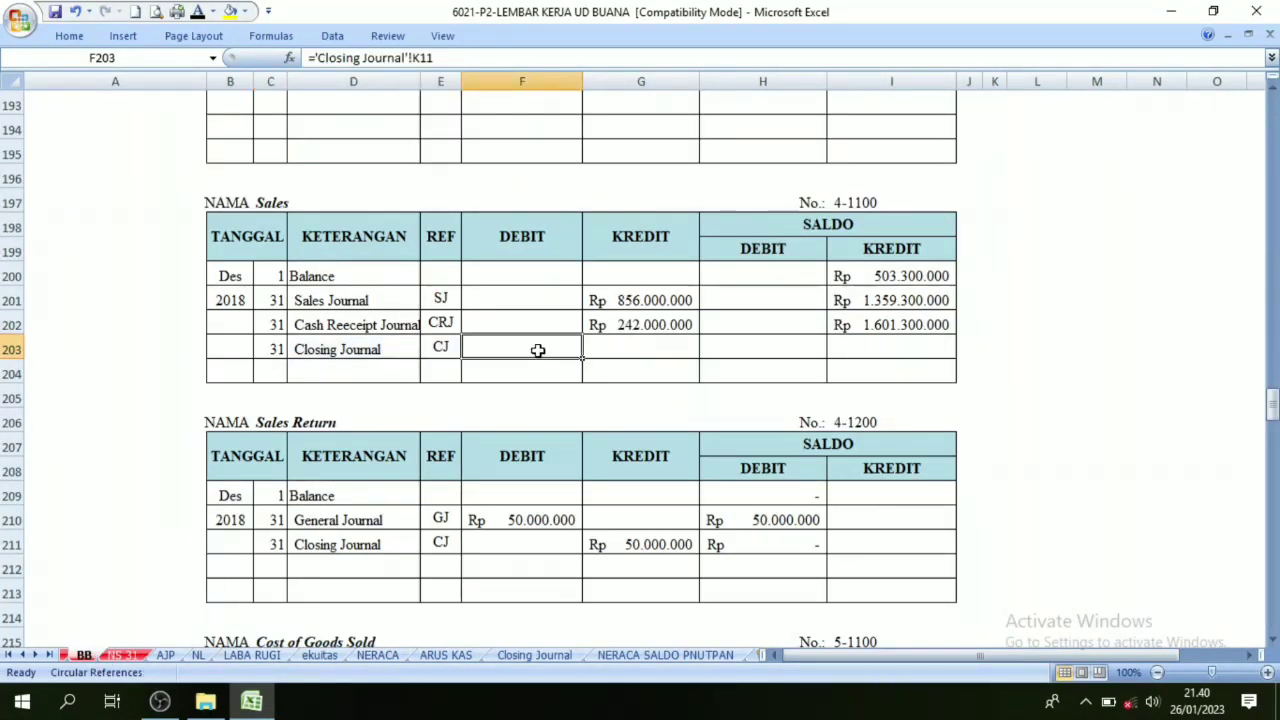
pyautogui.click(200, 12)
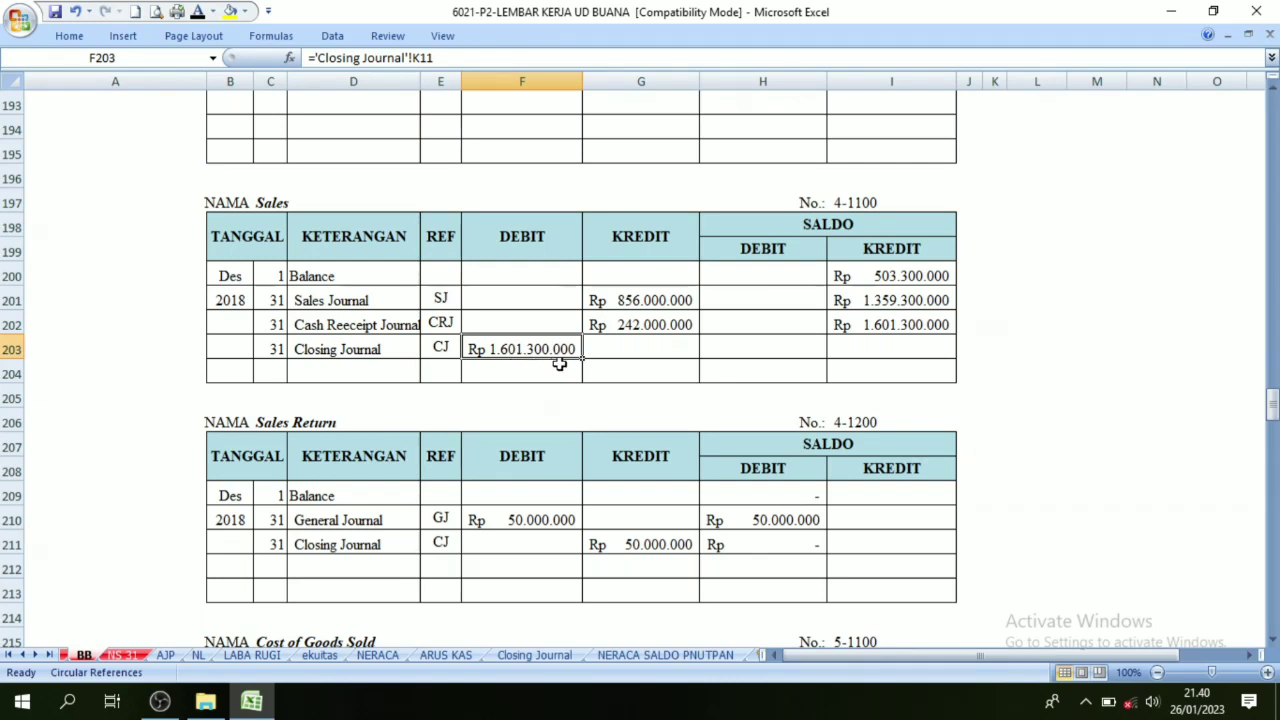
# Step: Compare the side of the Sales ledger's last balance in I202 with the side of its closing entry amount in F203
pyautogui.click(800, 222)
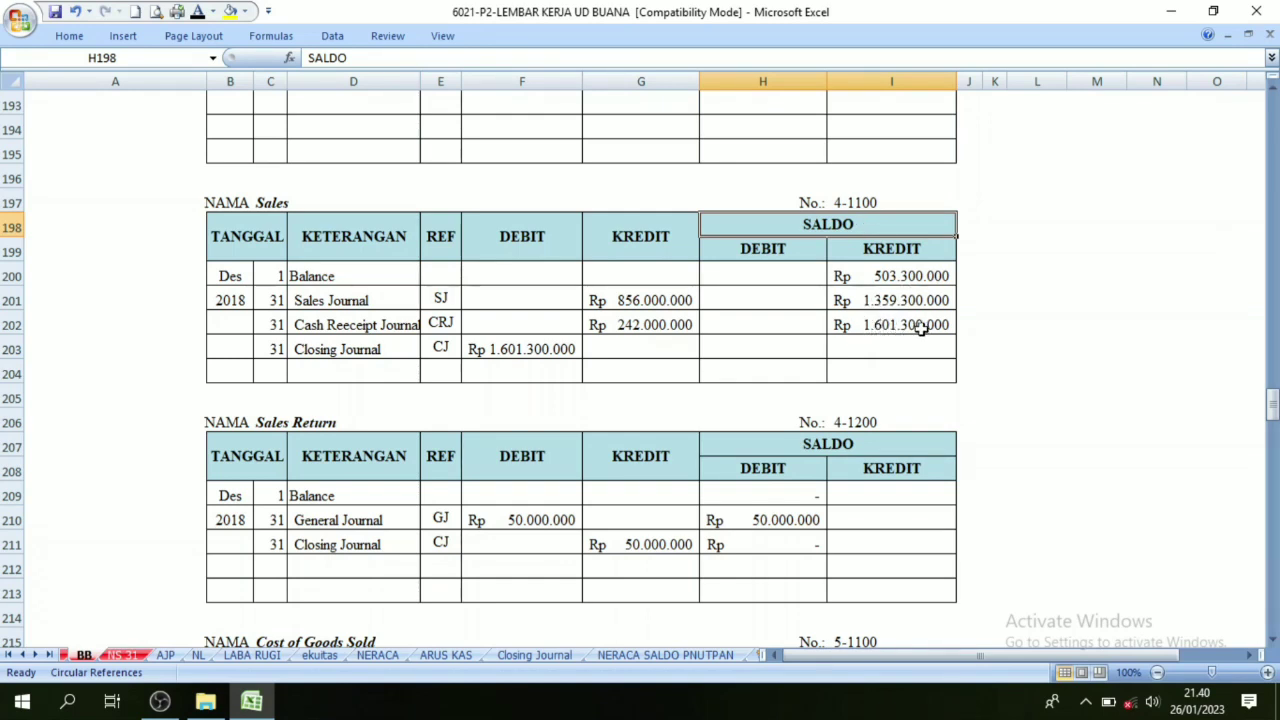
pyautogui.click(350, 351)
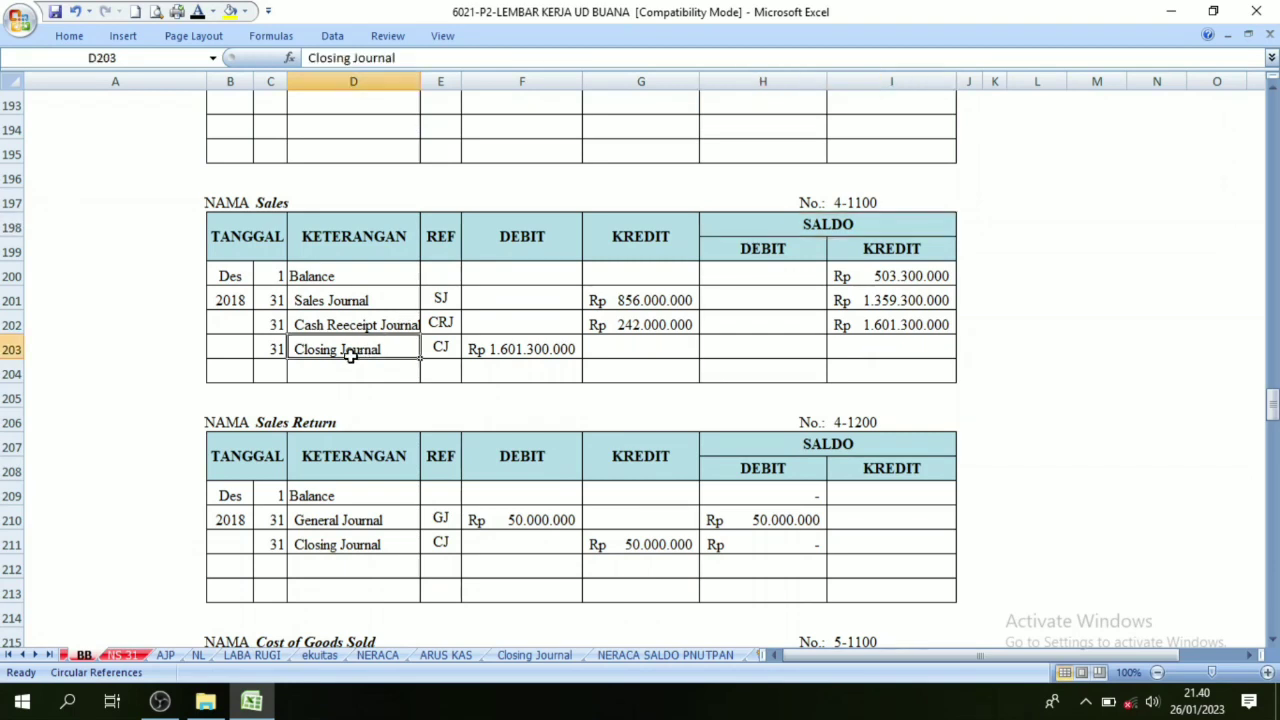
pyautogui.click(508, 350)
pyautogui.click(849, 328)
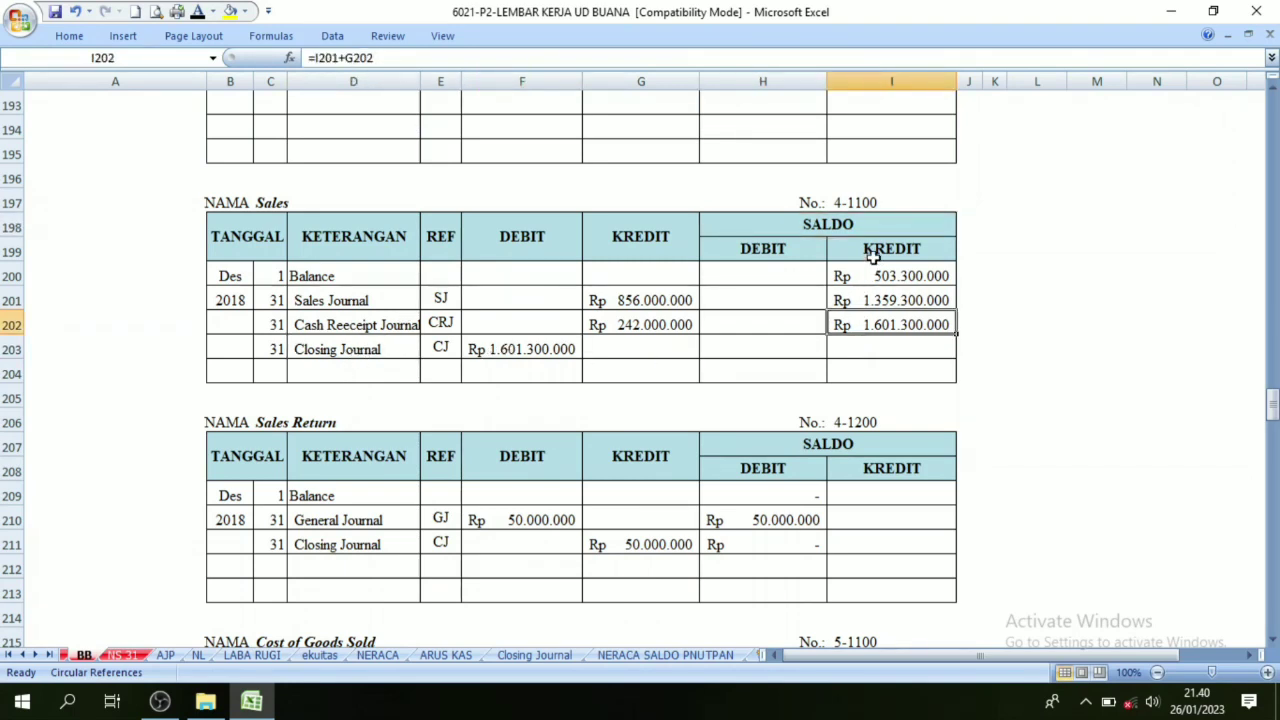
pyautogui.click(871, 257)
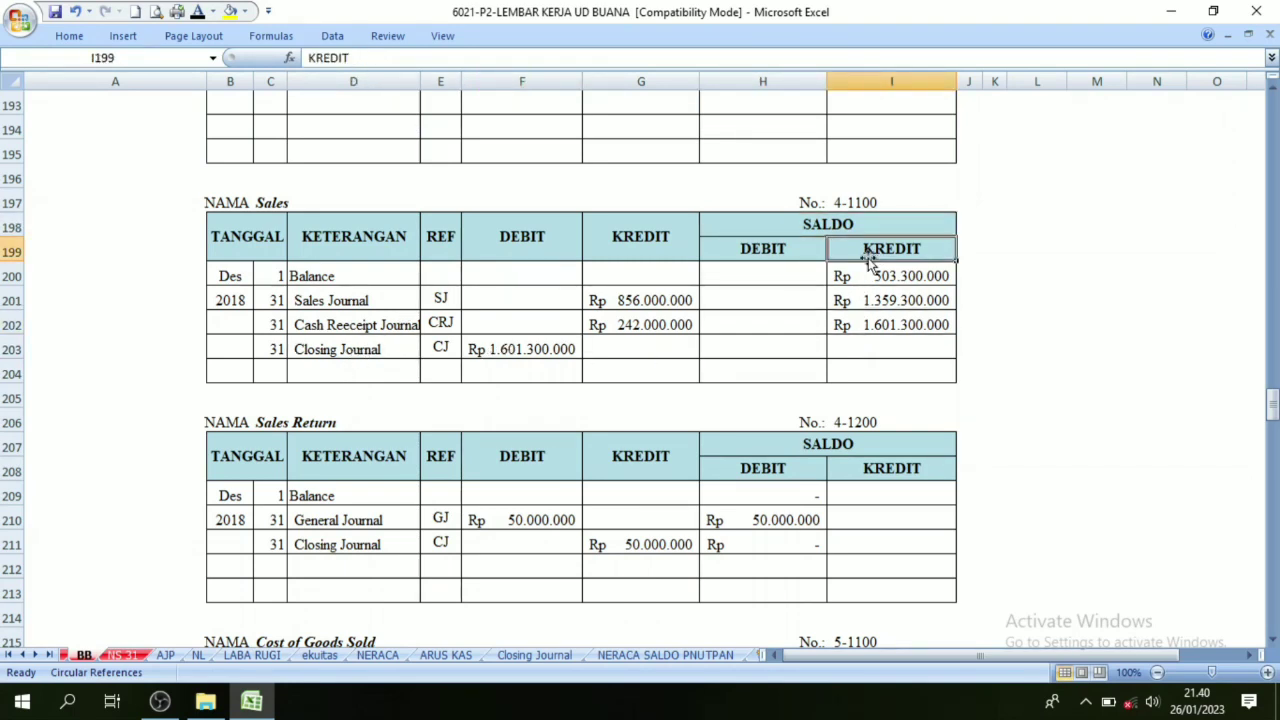
pyautogui.click(516, 240)
pyautogui.click(520, 344)
pyautogui.click(533, 235)
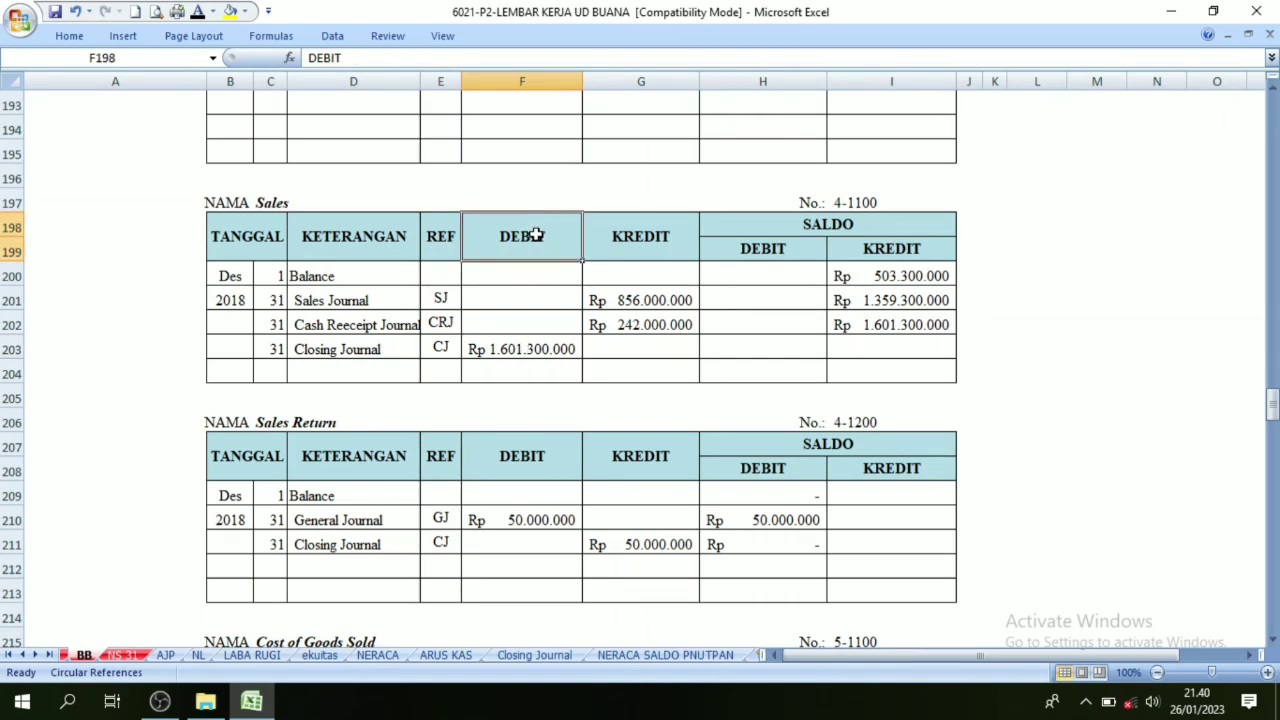
pyautogui.click(540, 352)
pyautogui.click(530, 256)
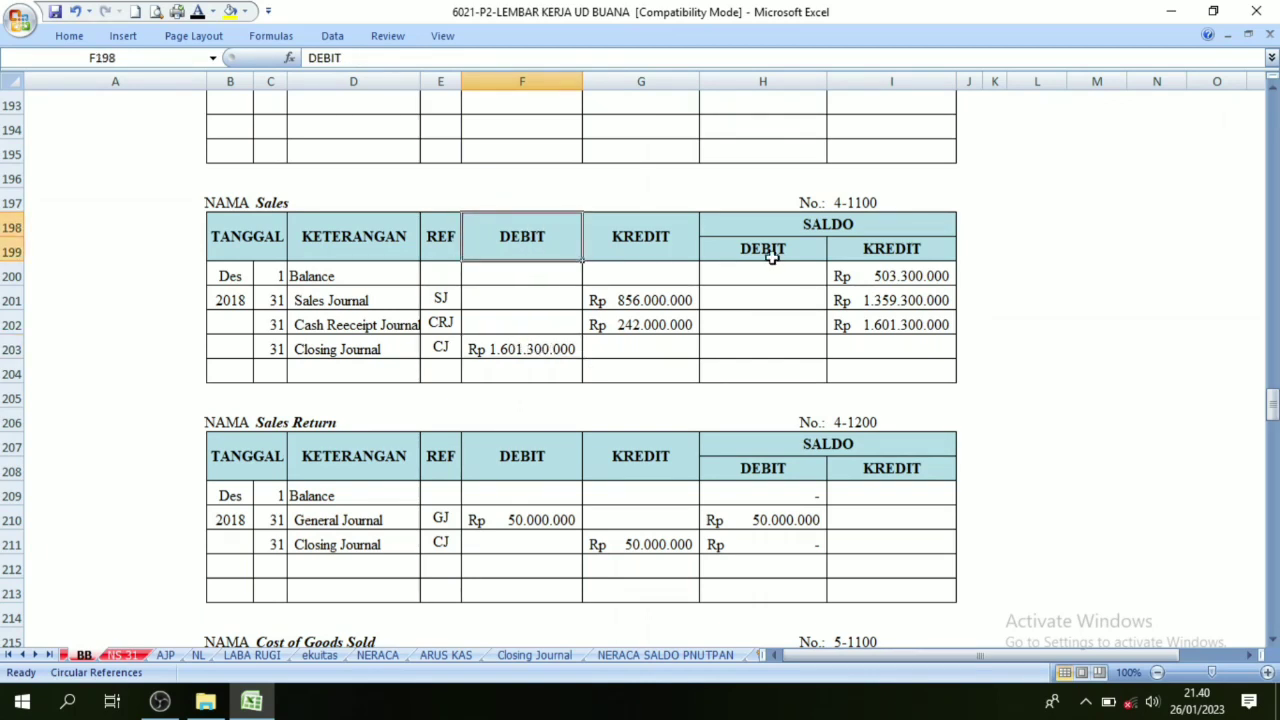
# Step: Recheck the Sales ledger's last credit balance and closing debit, and apply the black font color to the closing credit balance in I203
pyautogui.click(885, 325)
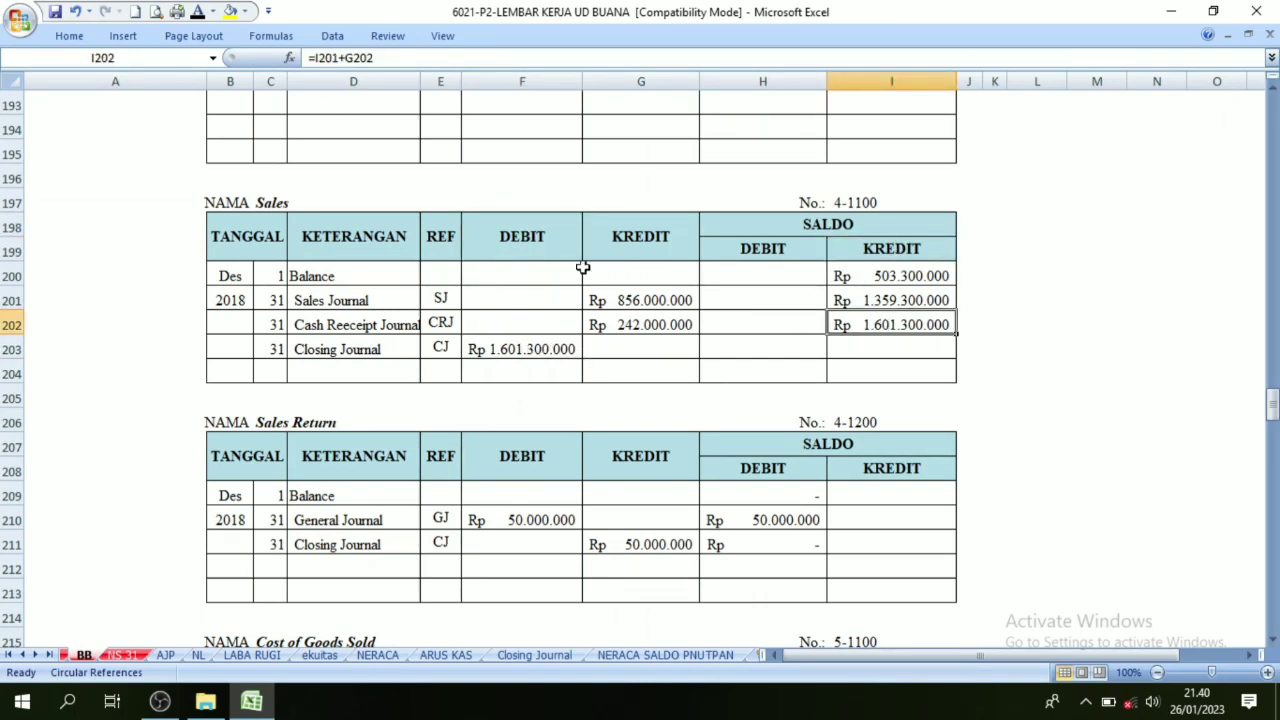
pyautogui.click(505, 235)
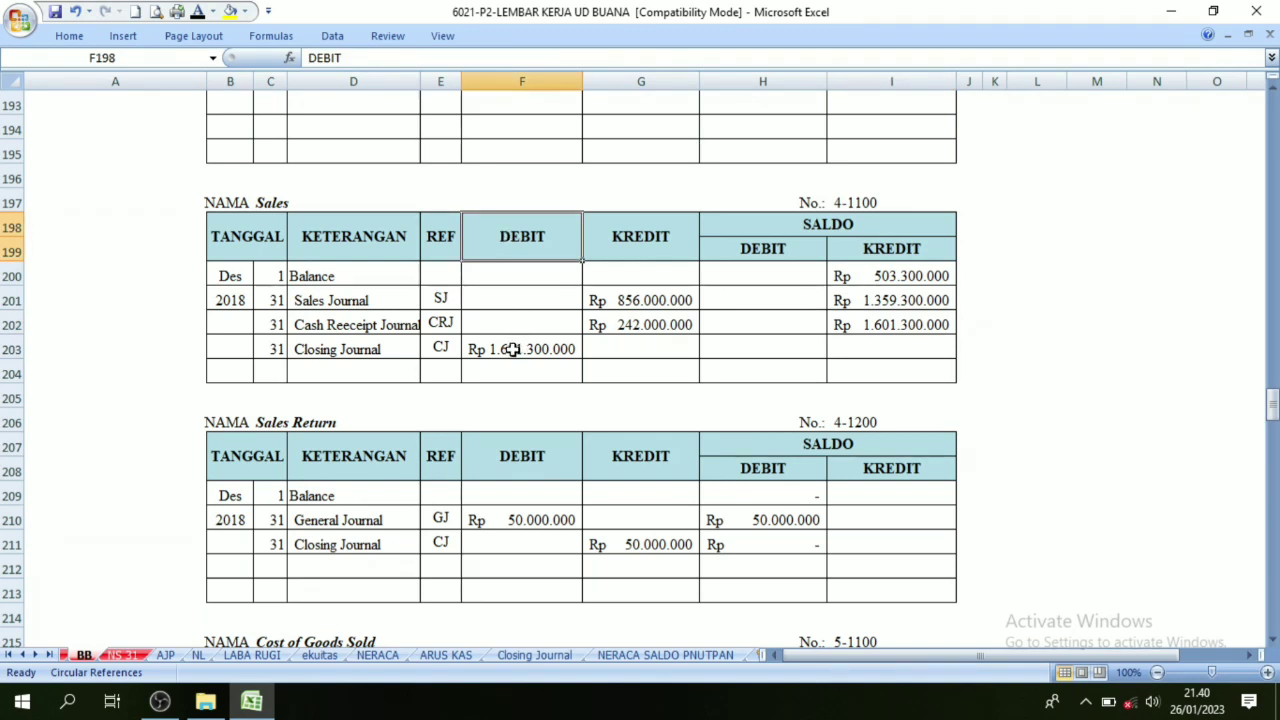
pyautogui.click(512, 349)
pyautogui.click(903, 352)
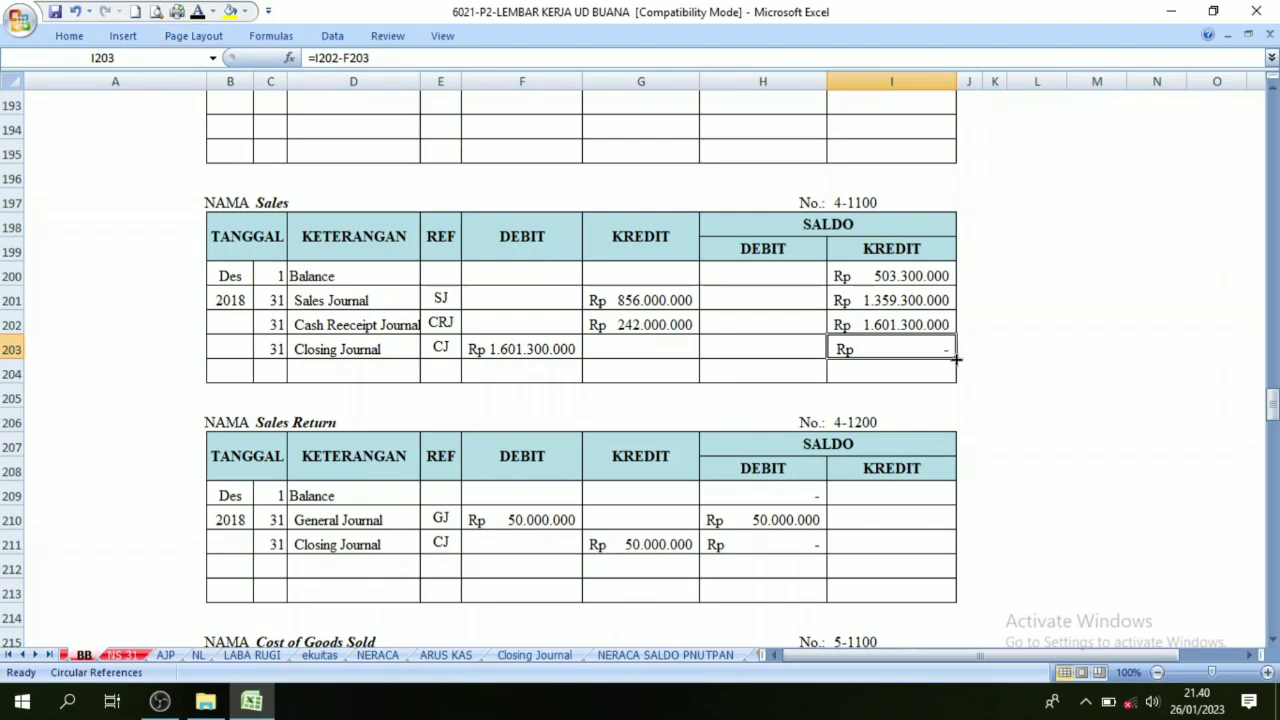
# Step: Check debit account 8-1100 in the recapitulation and apply the black font color to the Interest Revenue ledger's closing entry in C319:E319 on BB
pyautogui.click(534, 655)
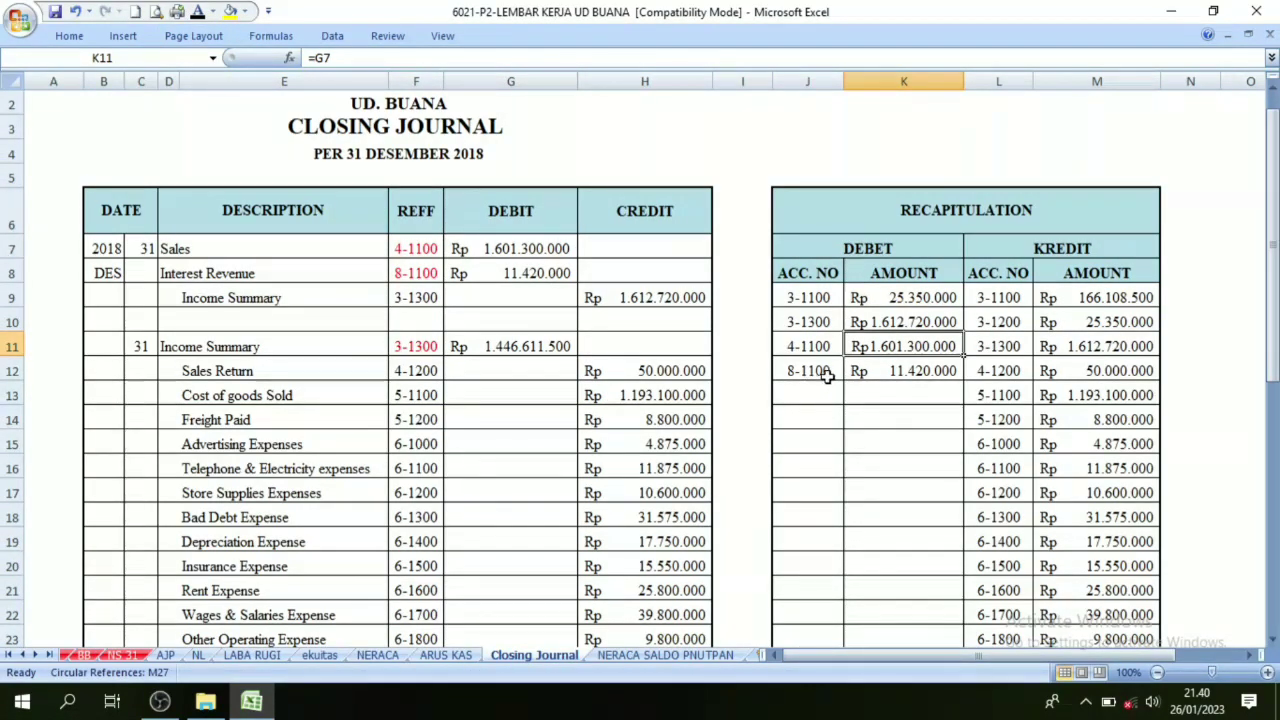
pyautogui.click(84, 655)
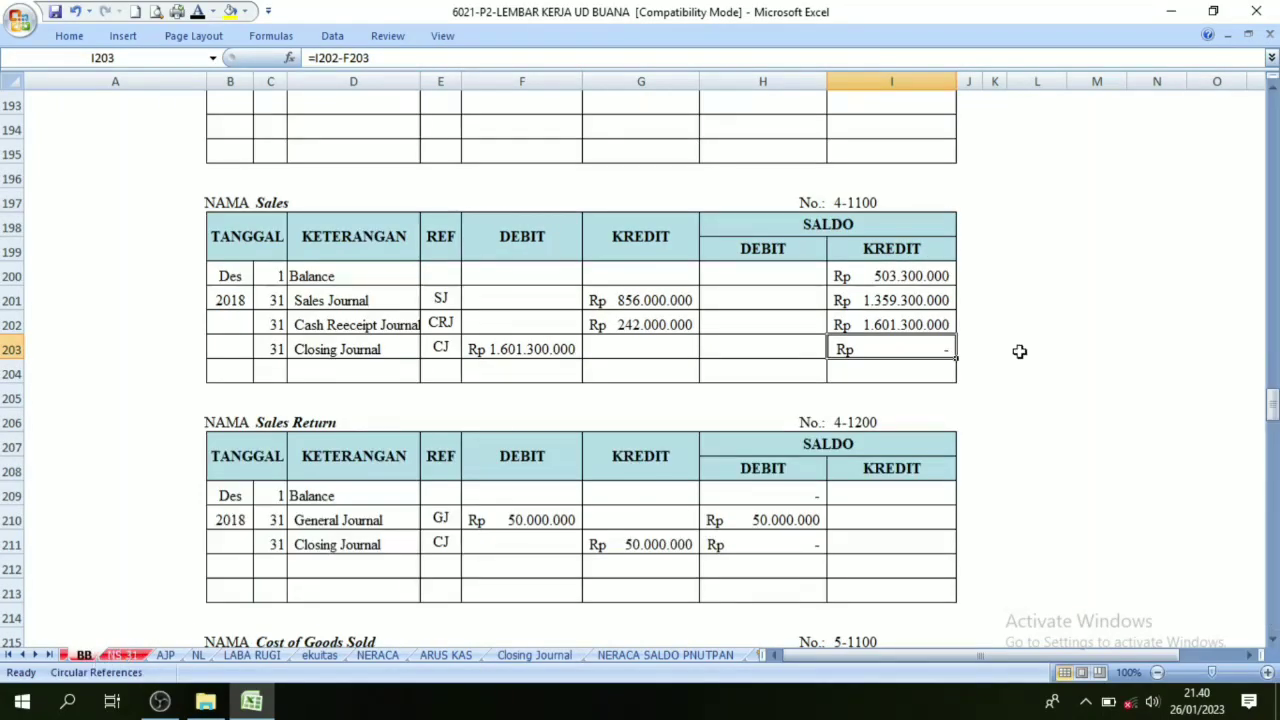
pyautogui.scroll(-6, 1163, 304)
pyautogui.scroll(-20, 1163, 304)
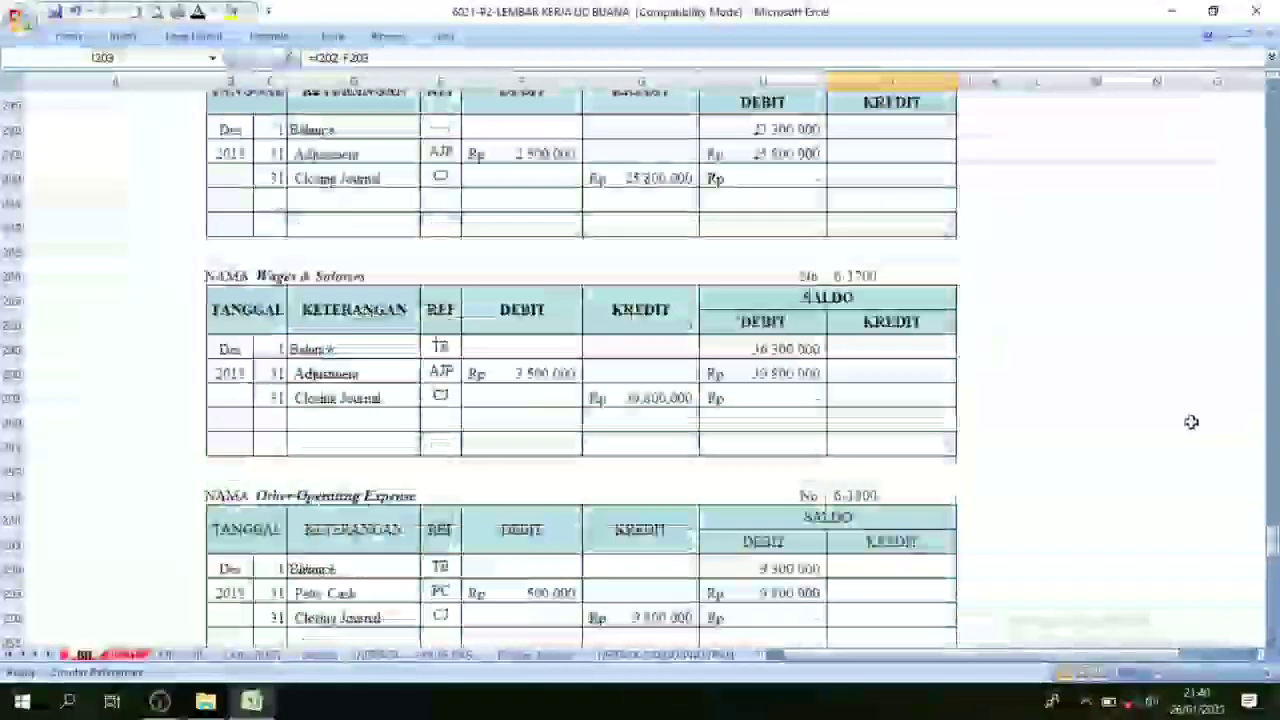
pyautogui.scroll(2, 1191, 429)
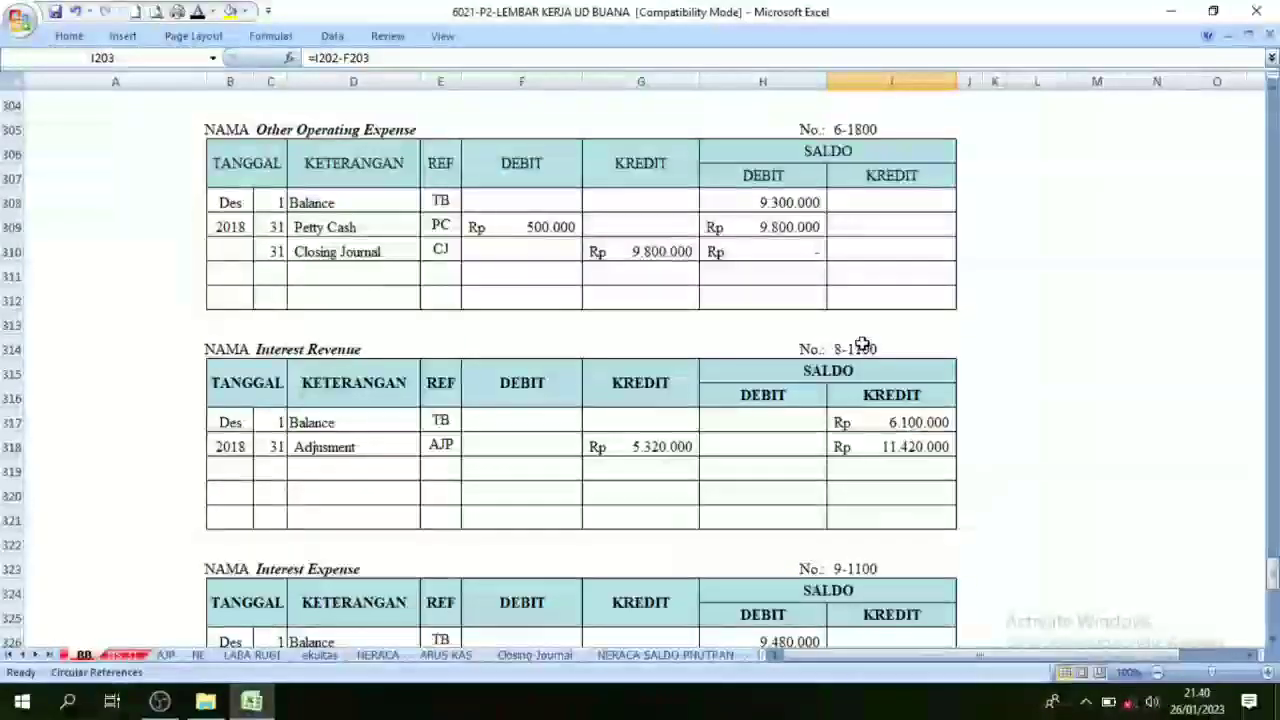
pyautogui.click(860, 348)
pyautogui.click(290, 350)
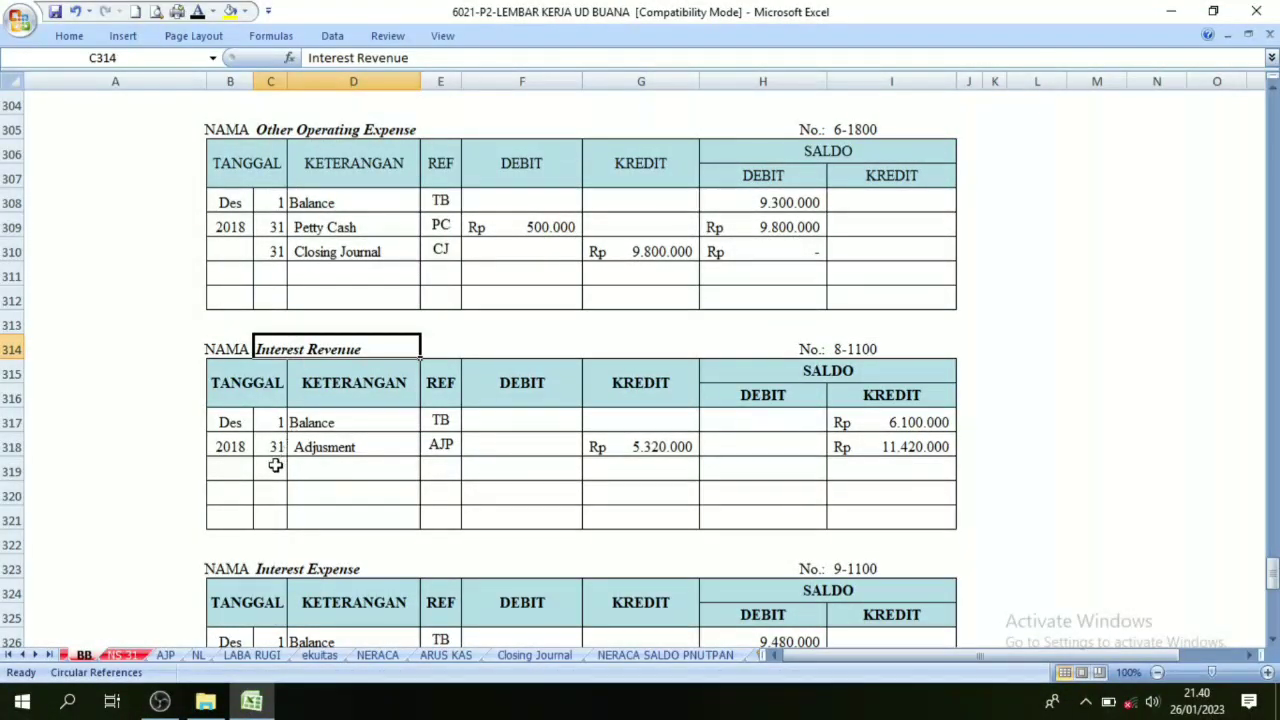
pyautogui.moveTo(276, 466); pyautogui.dragTo(437, 472)
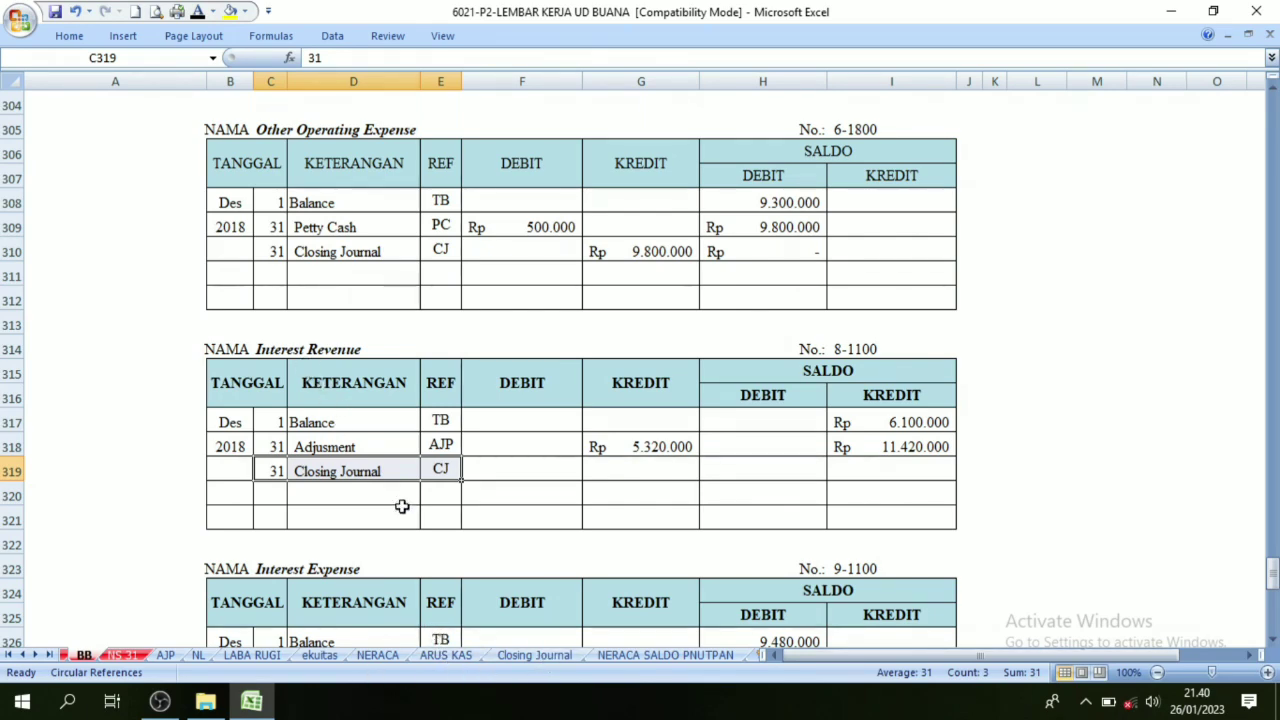
# Step: Check account 8-1100's debit amount in the recapitulation and apply the black font color to the Interest Revenue closing debit in F319 on BB
pyautogui.click(558, 655)
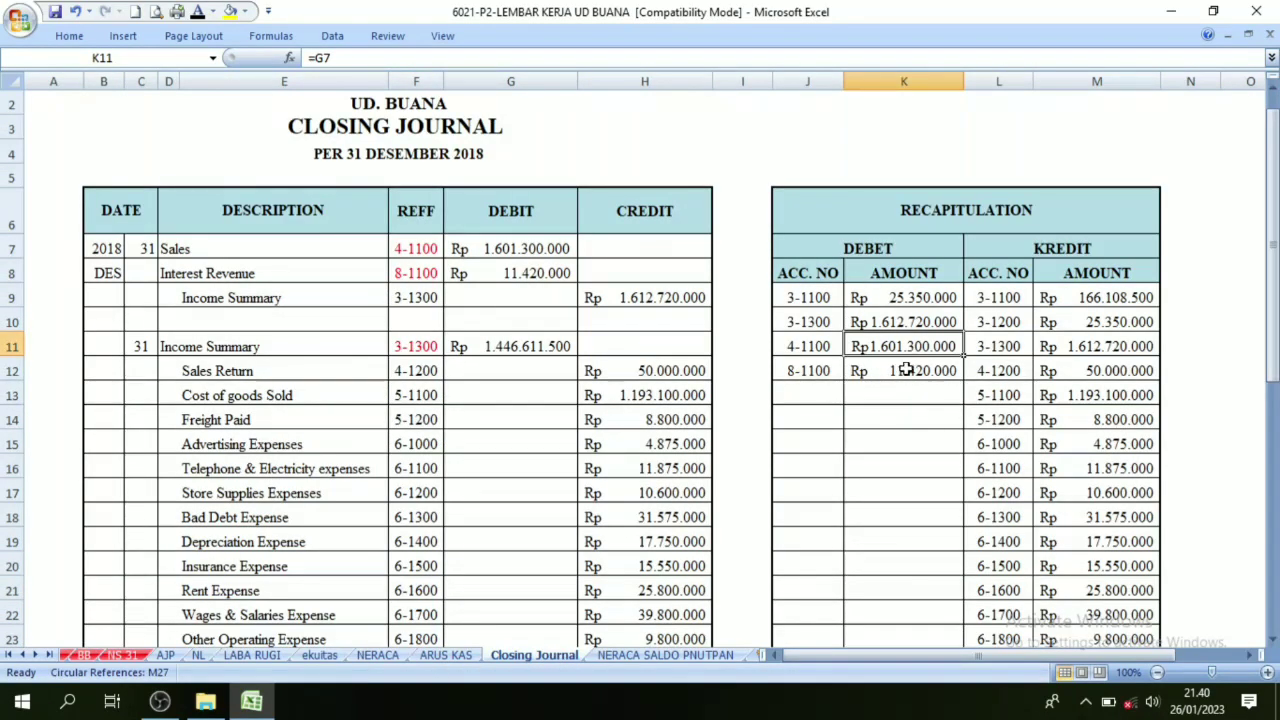
pyautogui.click(84, 655)
pyautogui.click(508, 472)
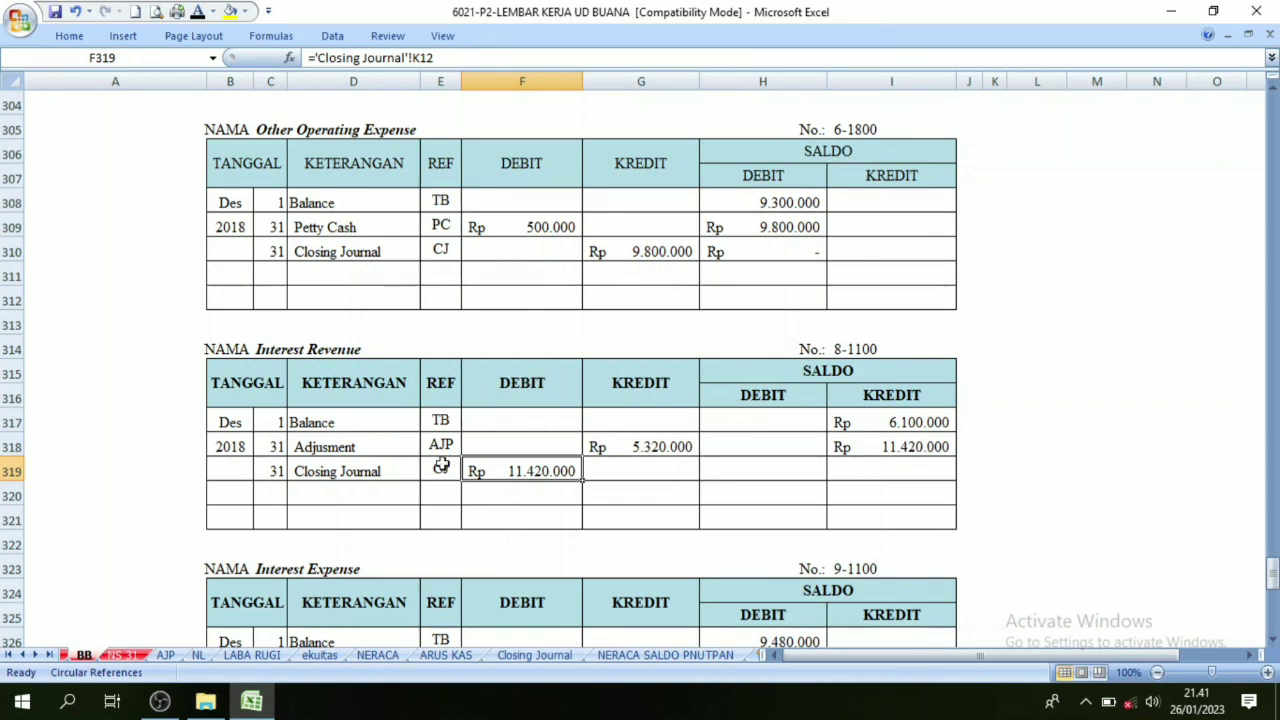
pyautogui.click(514, 393)
pyautogui.click(520, 474)
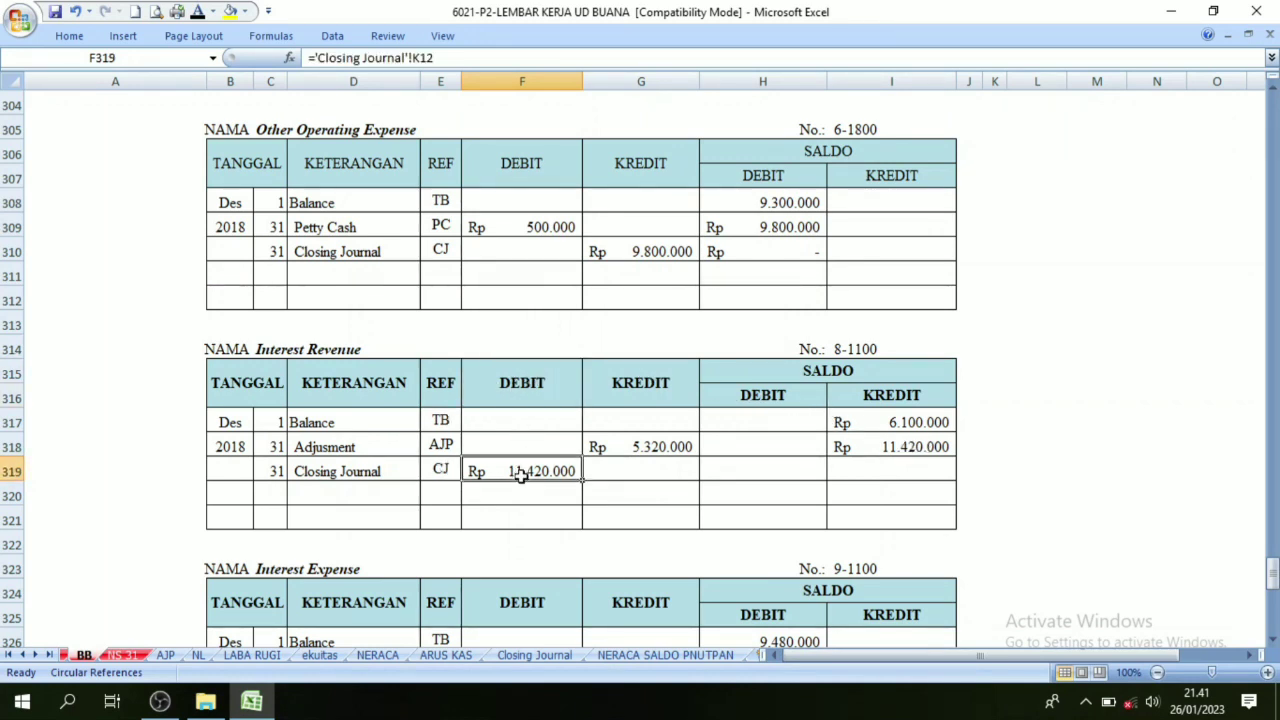
# Step: Compare the Interest Revenue ledger's last credit balance with its closing debit, and apply the black font color to the closing balance in I319
pyautogui.click(874, 449)
pyautogui.click(632, 386)
pyautogui.click(494, 386)
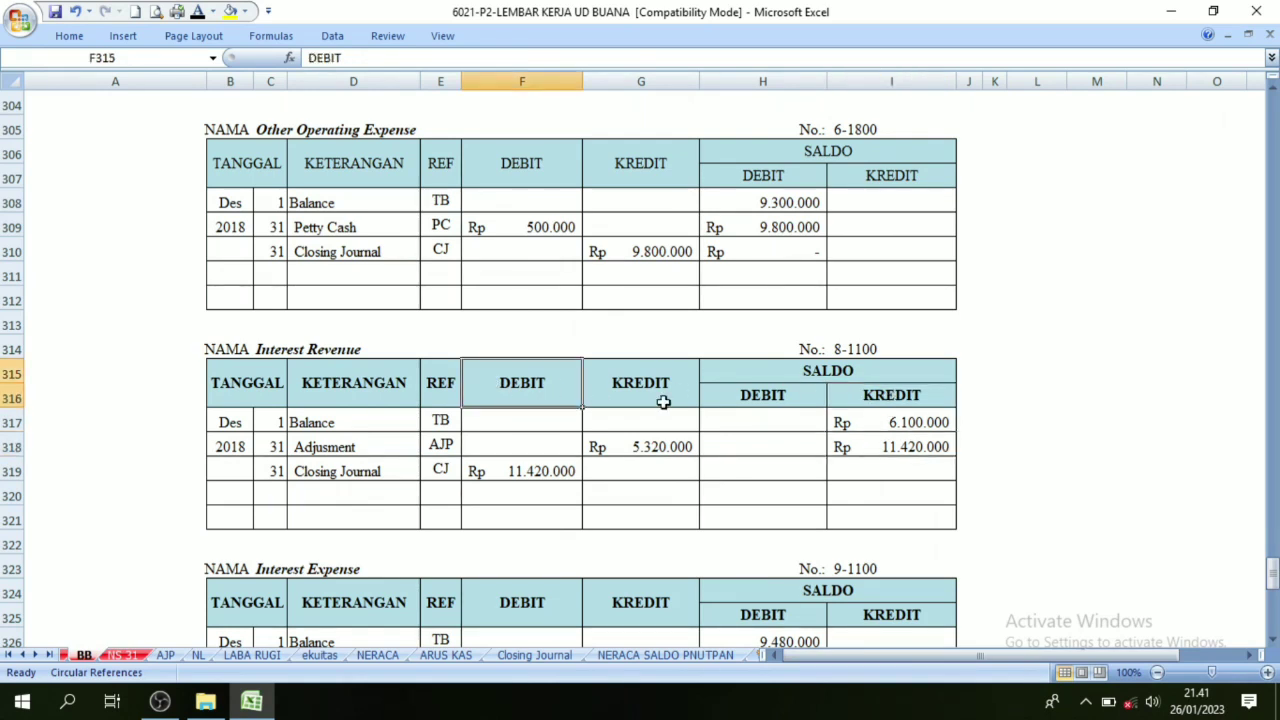
pyautogui.click(884, 398)
pyautogui.click(551, 475)
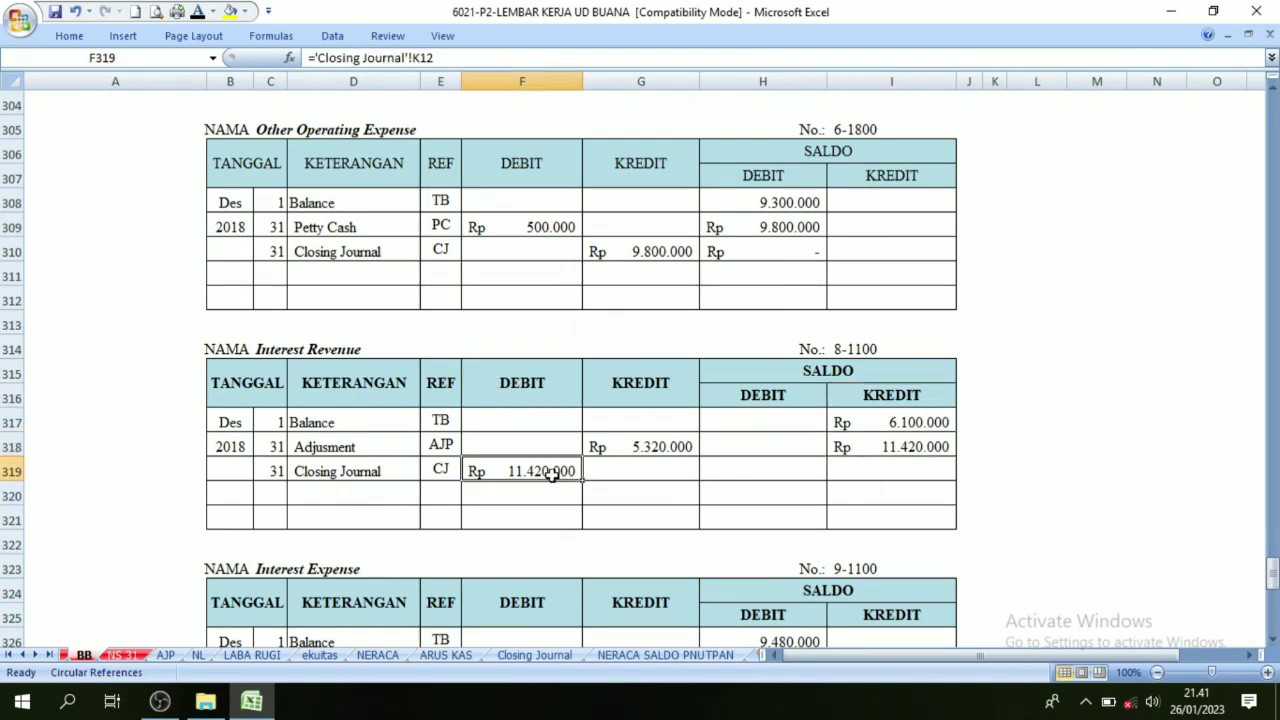
pyautogui.click(909, 446)
pyautogui.click(578, 465)
pyautogui.click(849, 474)
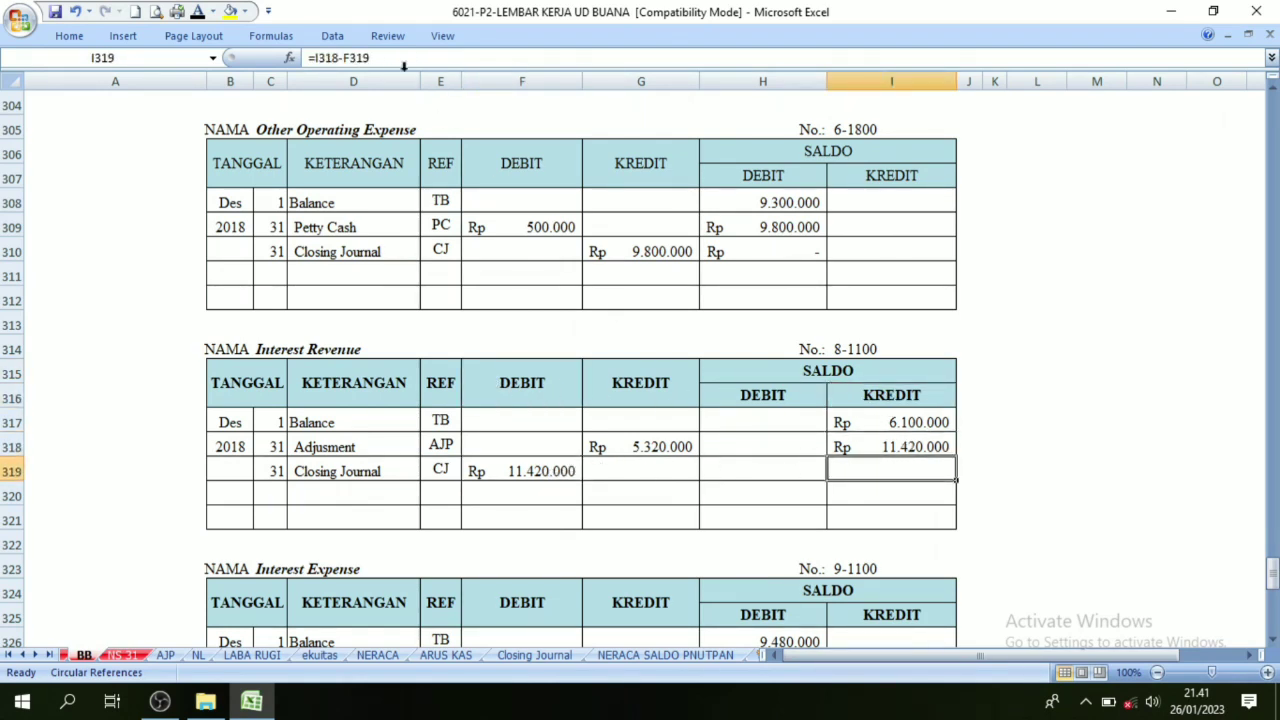
pyautogui.click(198, 11)
# Step: Review the debit account numbers and amounts in the closing journal's recapitulation, and compare them with the credit accounts starting at 3-1100
pyautogui.click(557, 658)
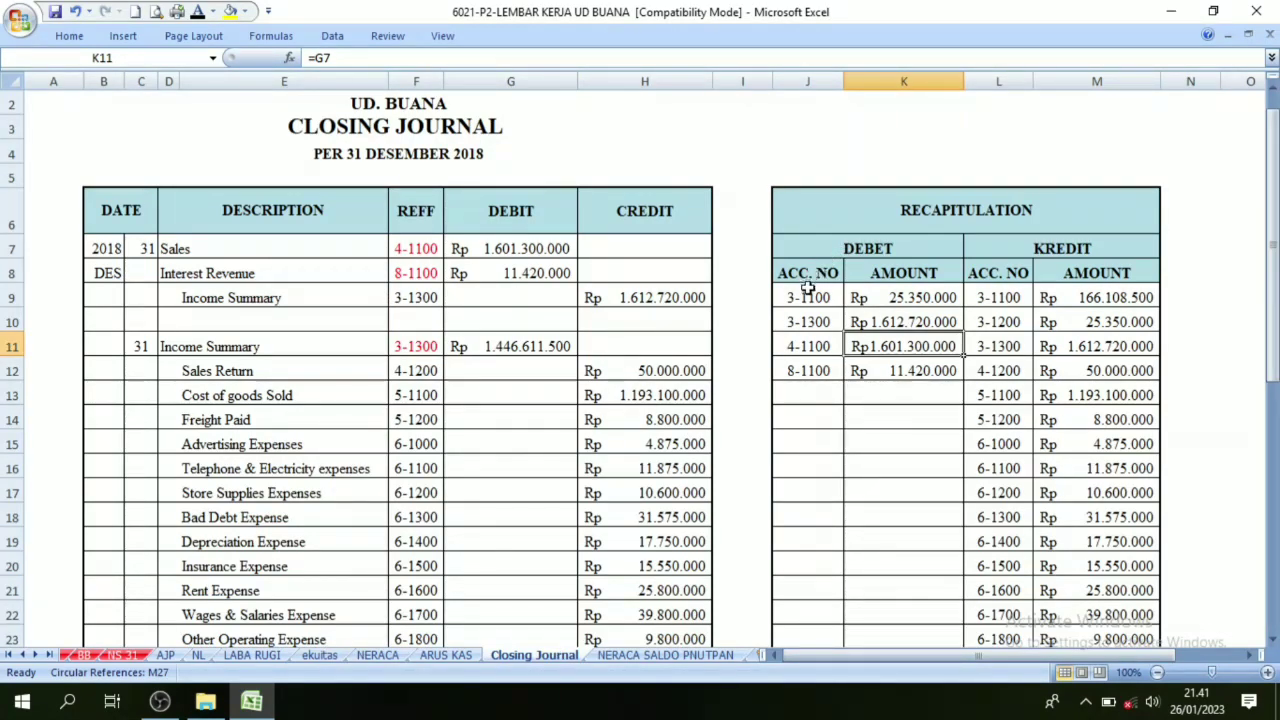
pyautogui.moveTo(816, 295); pyautogui.dragTo(820, 369)
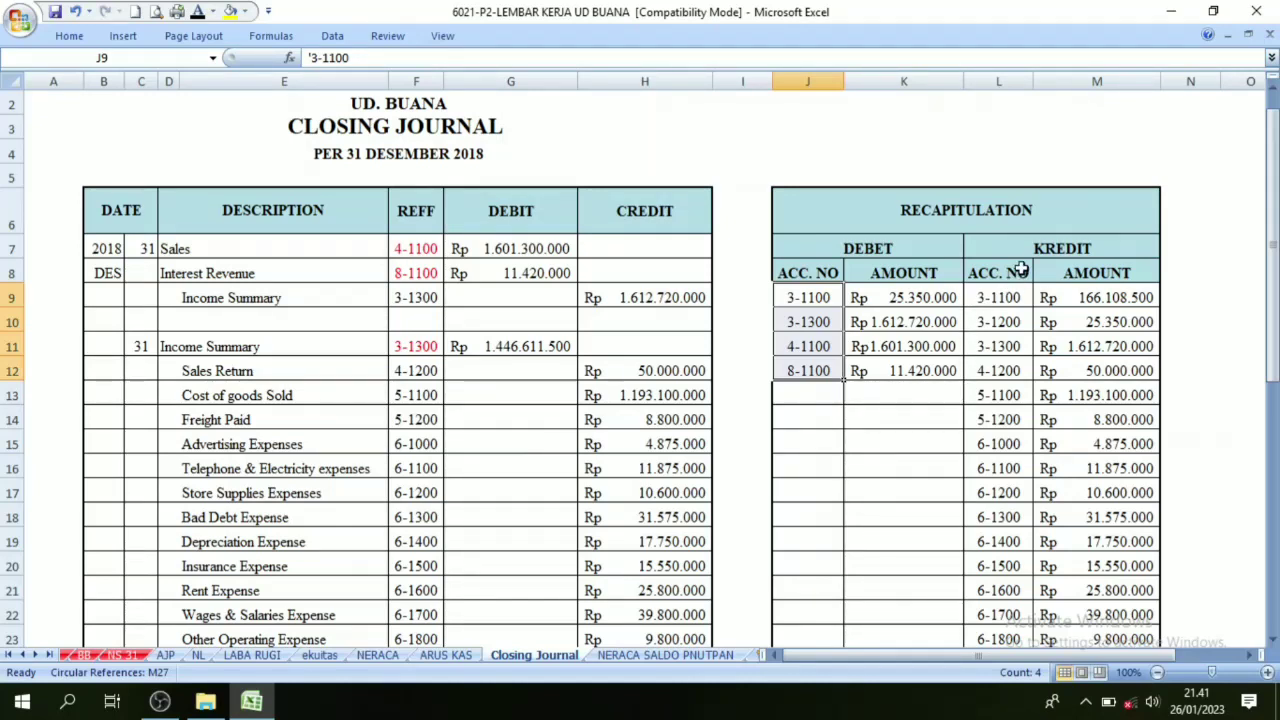
pyautogui.click(1093, 248)
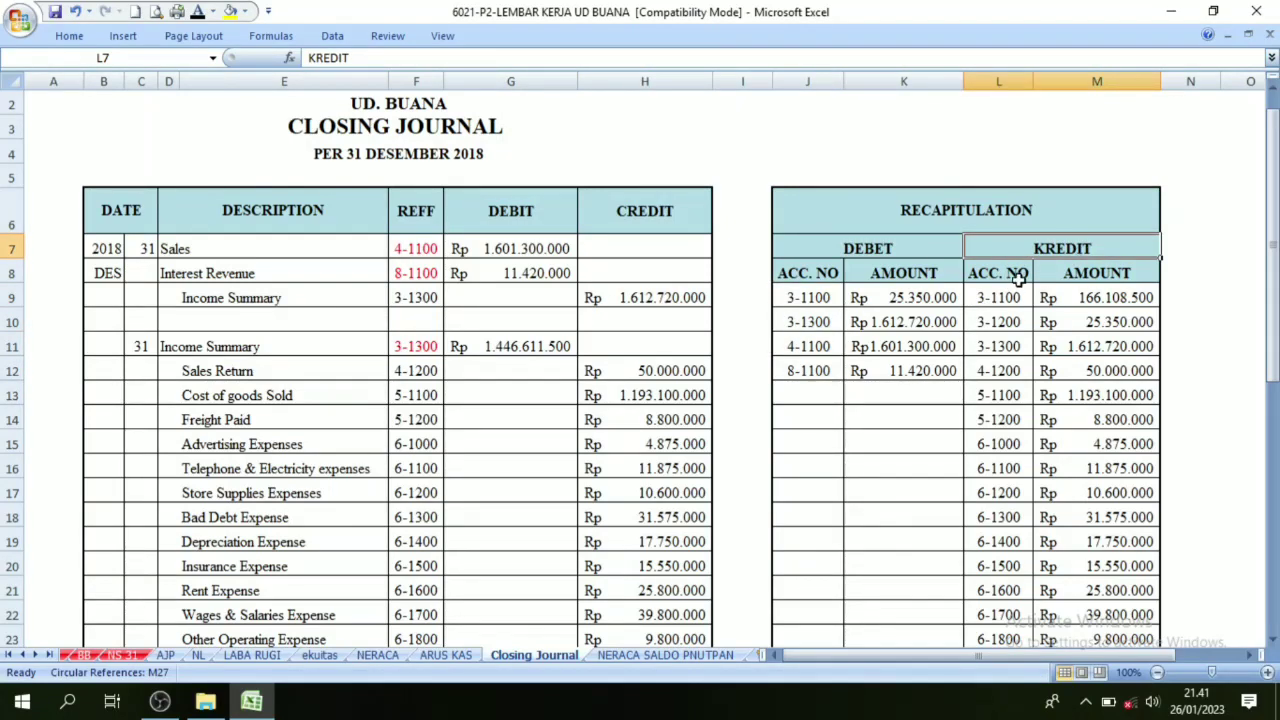
pyautogui.click(1000, 297)
pyautogui.moveTo(1000, 297); pyautogui.dragTo(1093, 578)
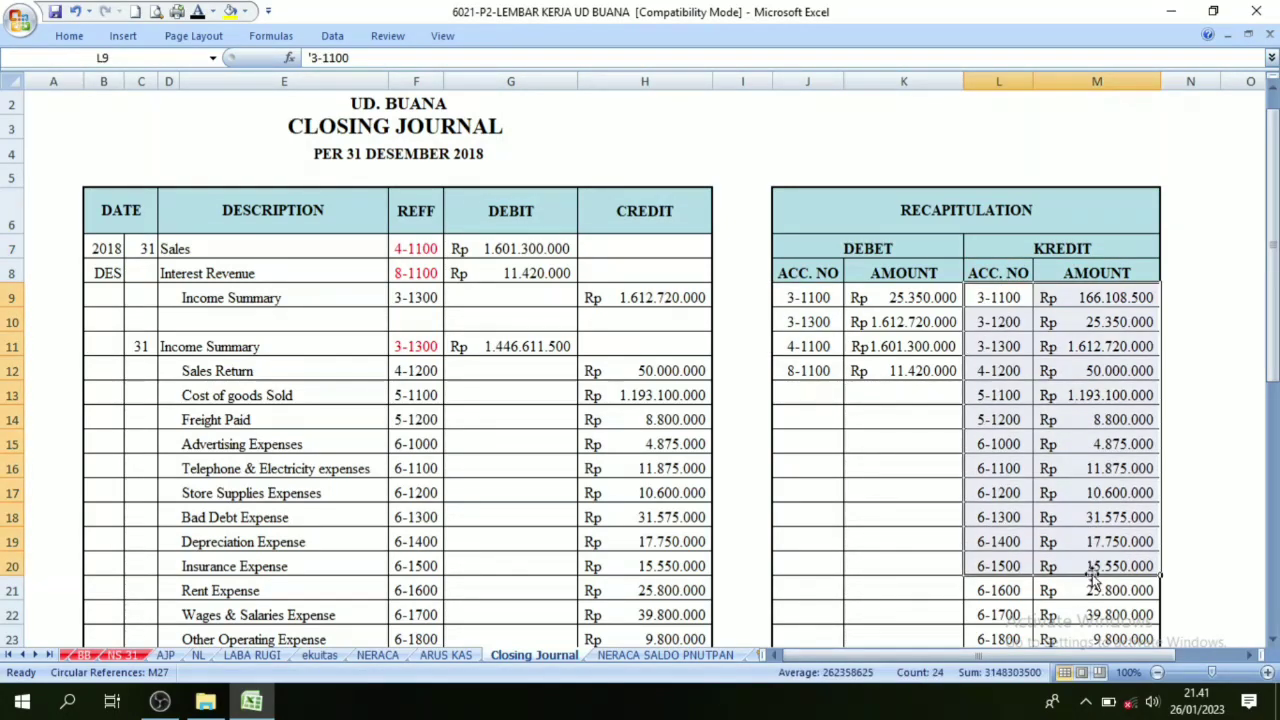
pyautogui.moveTo(803, 297); pyautogui.dragTo(922, 372)
pyautogui.click(995, 300)
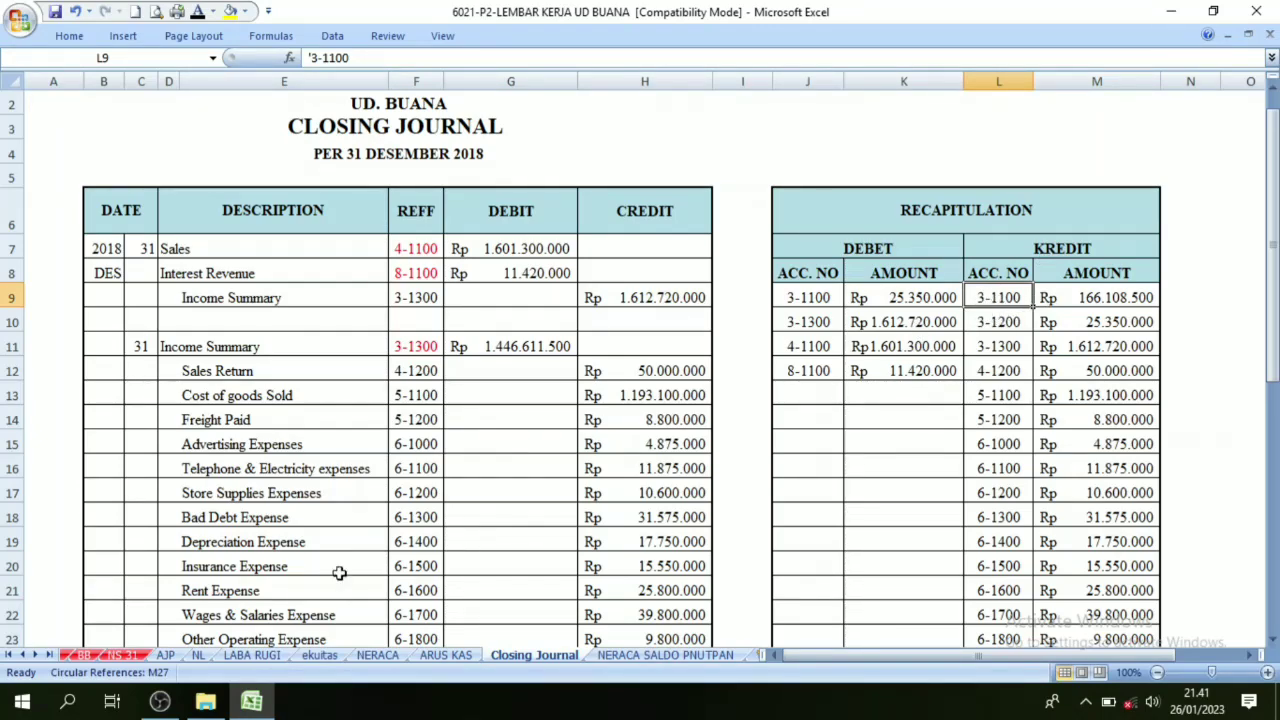
# Step: Find ledger account 3-1100 on BB and apply the black font color to its second closing entry in C175:E175
pyautogui.click(84, 655)
pyautogui.scroll(20, 665, 427)
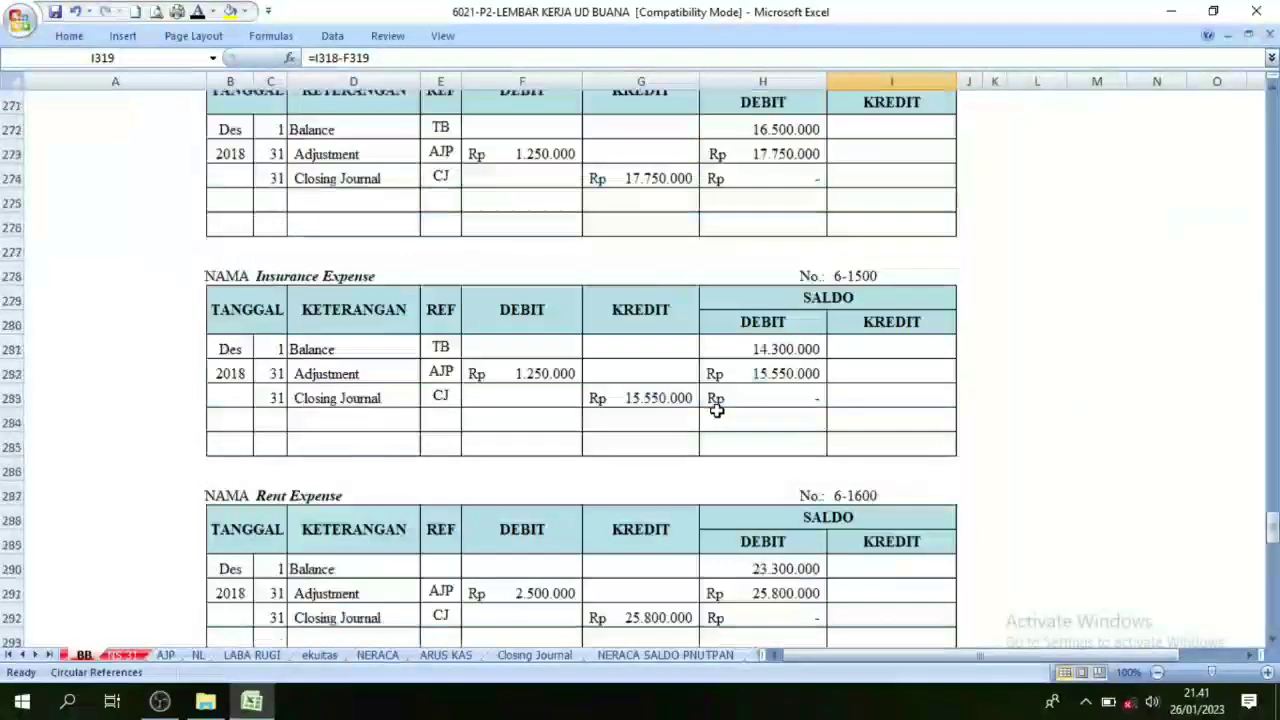
pyautogui.scroll(13, 759, 344)
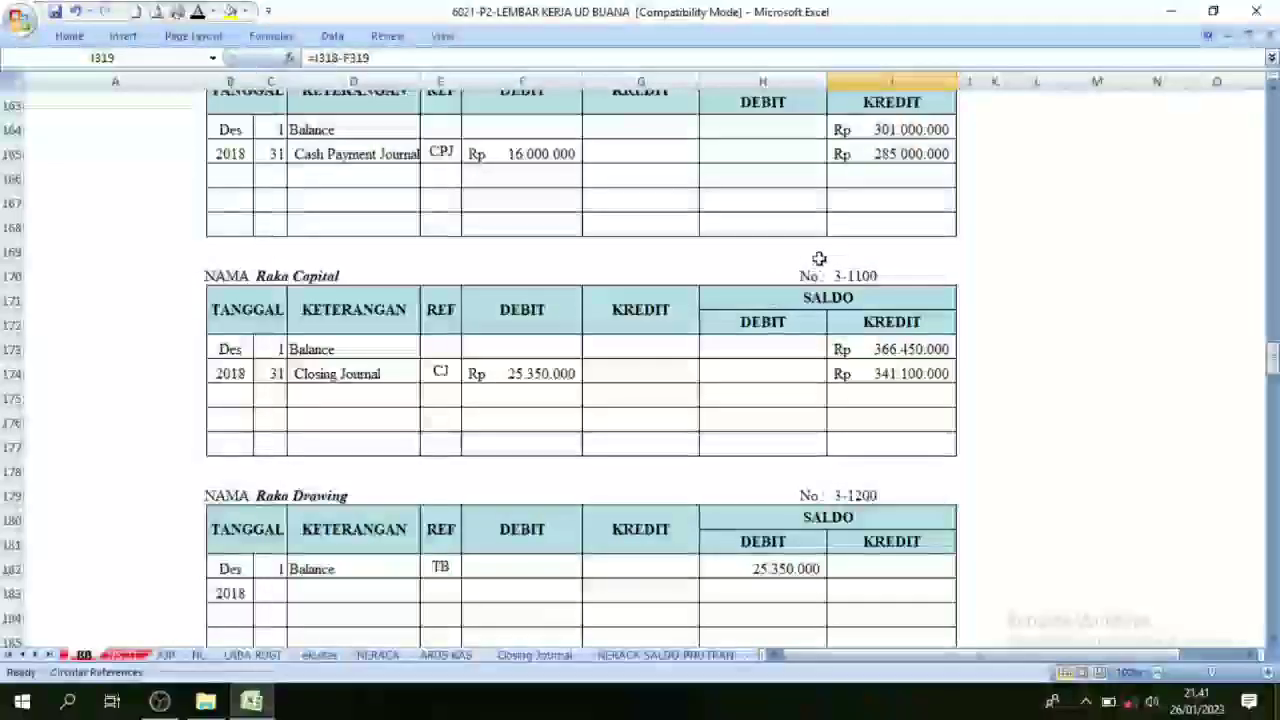
pyautogui.click(863, 275)
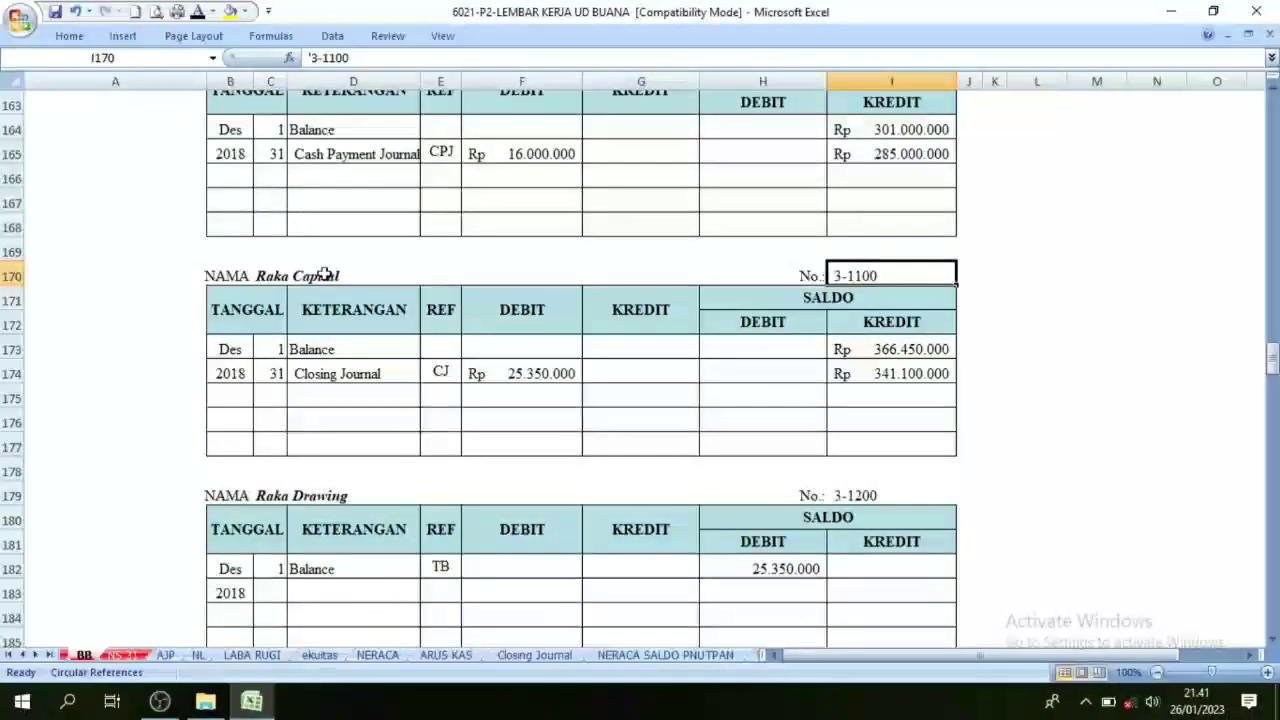
pyautogui.moveTo(280, 396); pyautogui.dragTo(434, 400)
pyautogui.click(200, 10)
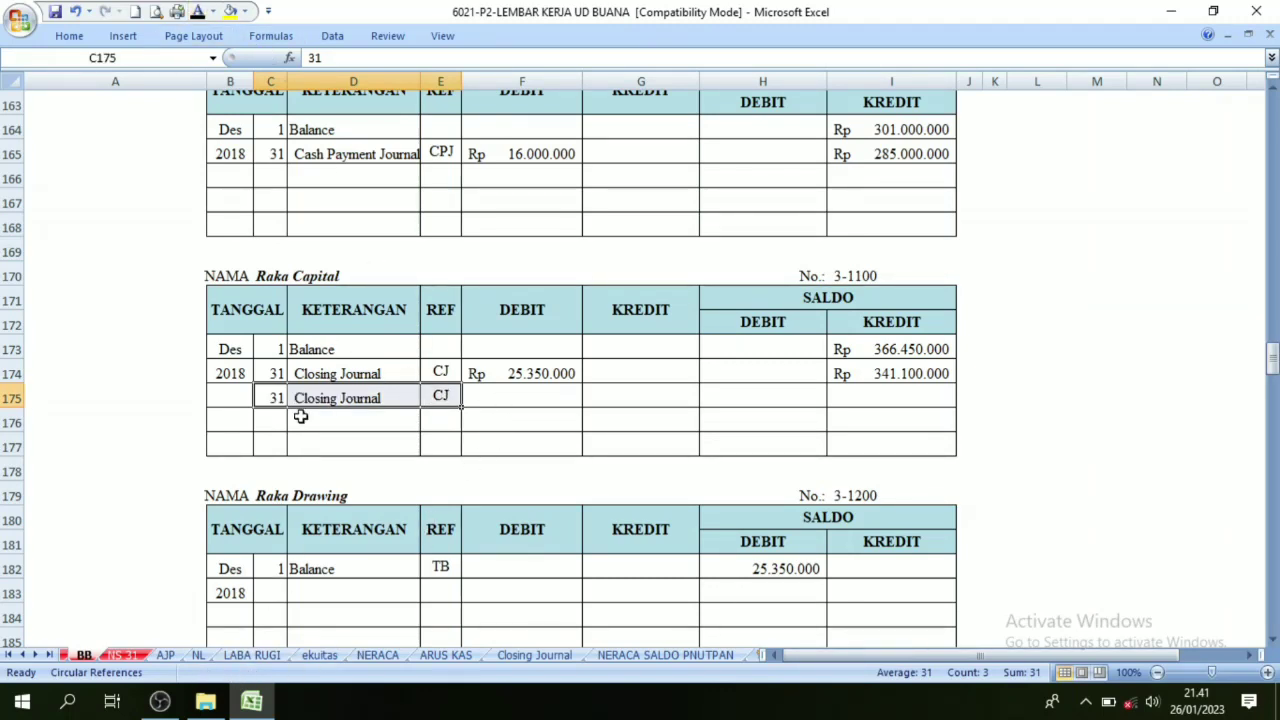
# Step: Compare account 3-1100's debit entry in J9 with its credit entry in L9 in the closing journal's recapitulation
pyautogui.click(536, 656)
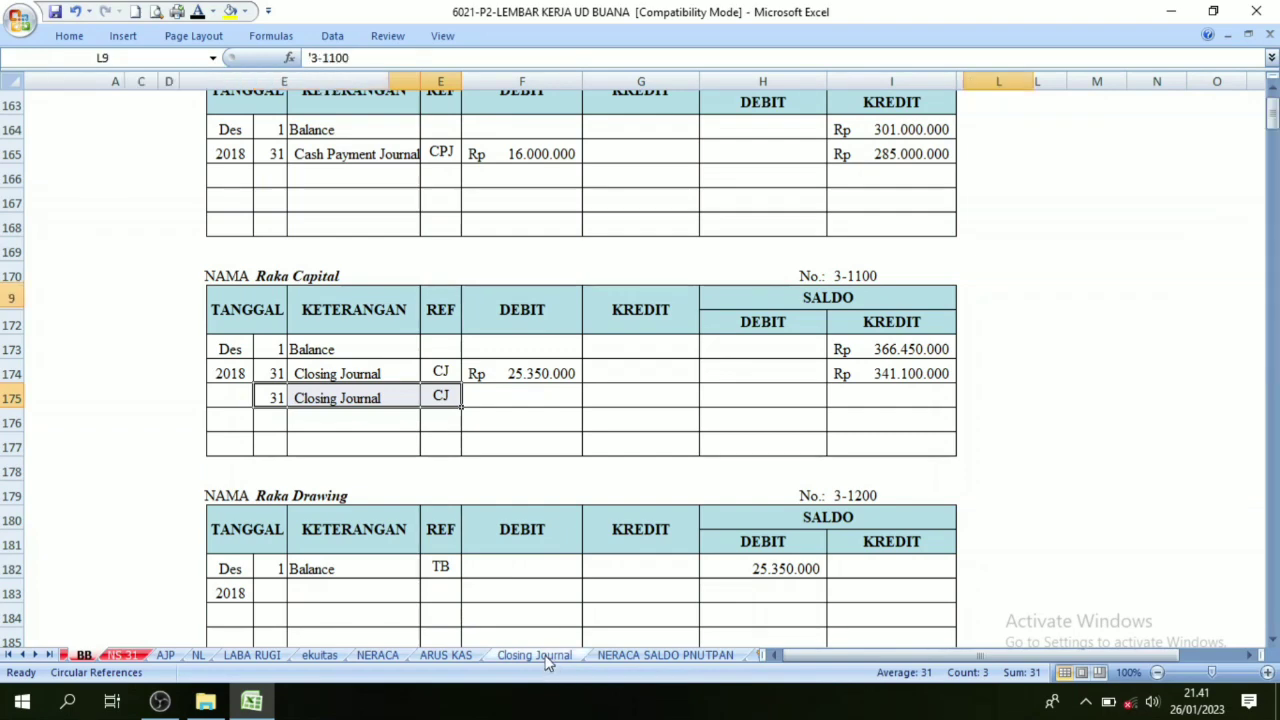
pyautogui.click(1057, 269)
pyautogui.click(1010, 289)
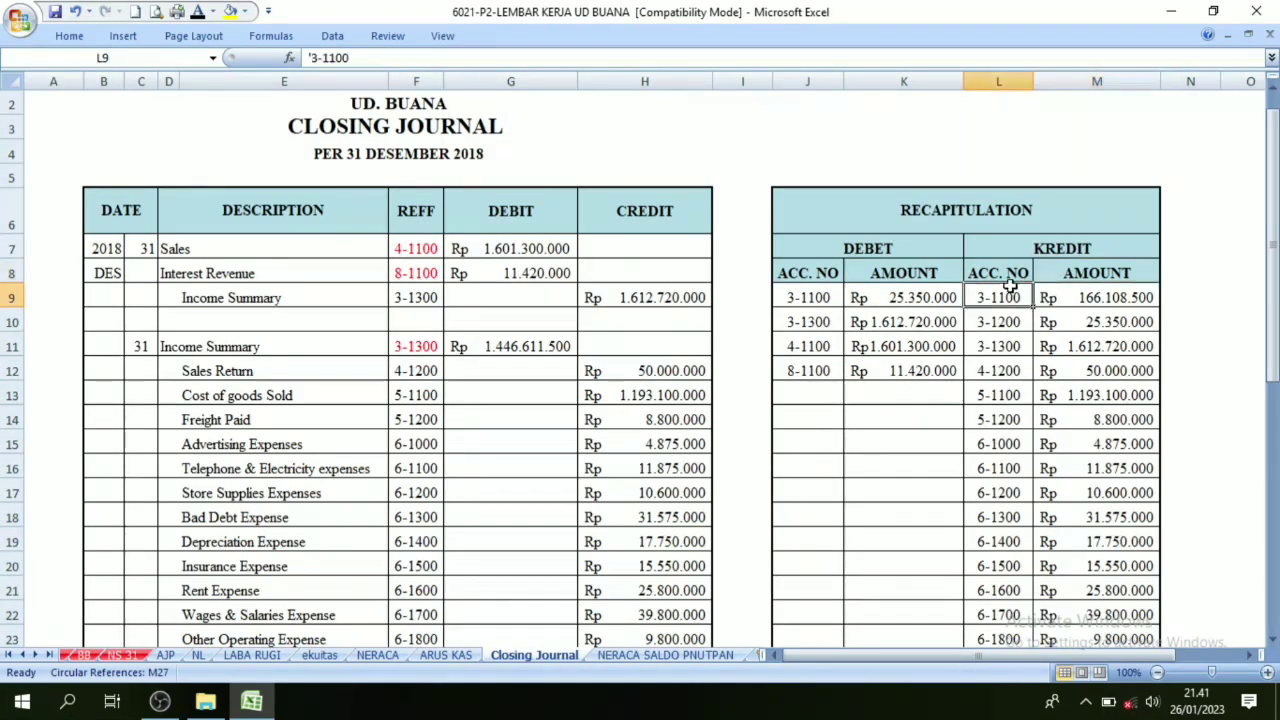
pyautogui.click(801, 297)
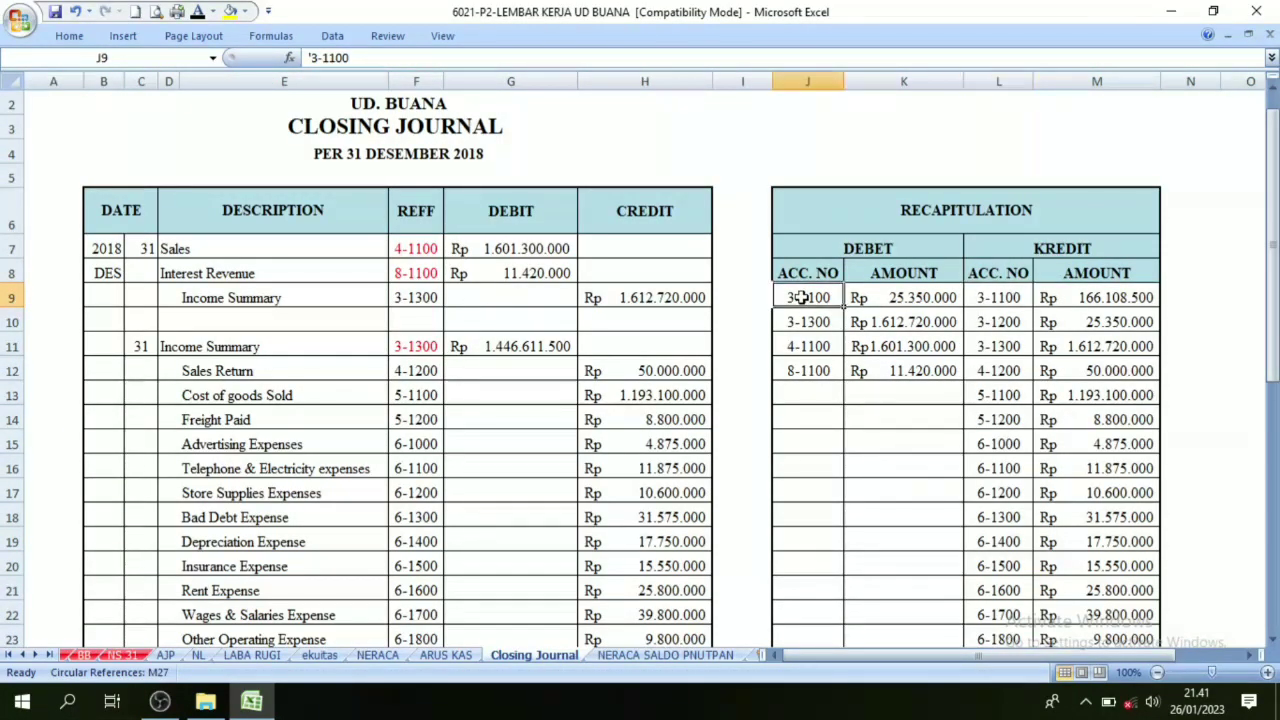
pyautogui.click(1008, 297)
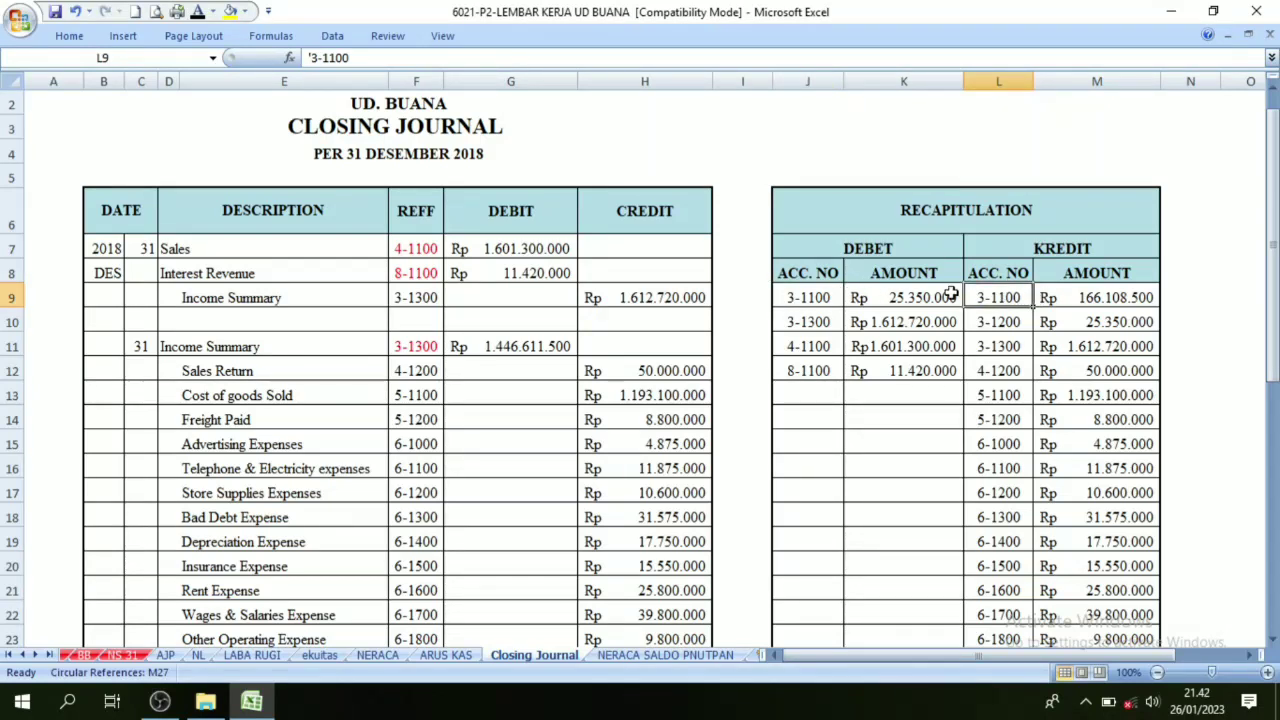
pyautogui.click(831, 297)
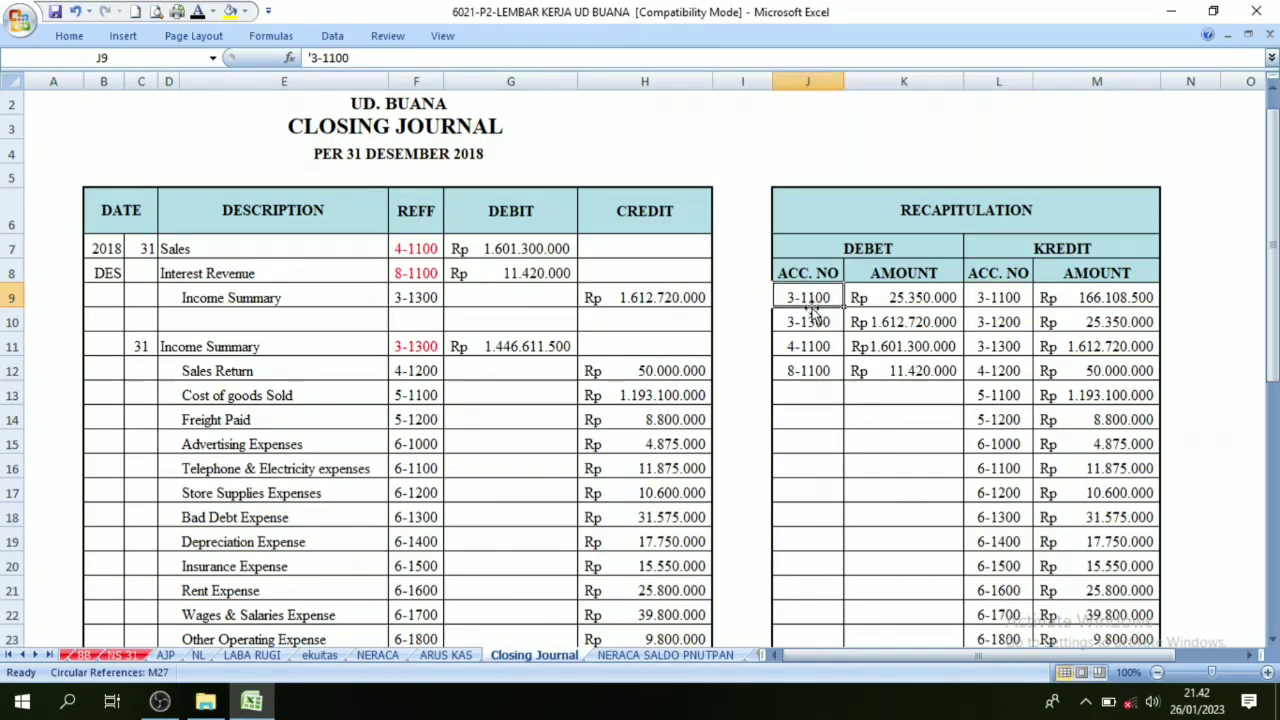
pyautogui.click(1005, 297)
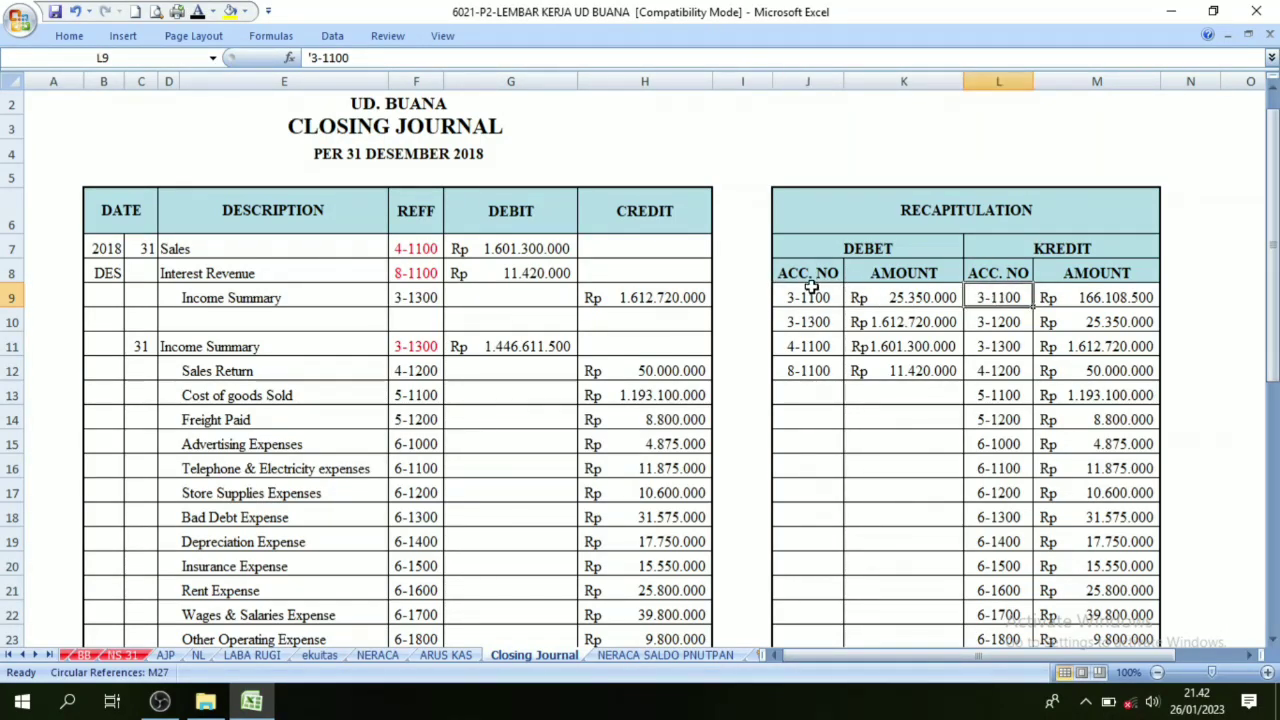
pyautogui.click(815, 297)
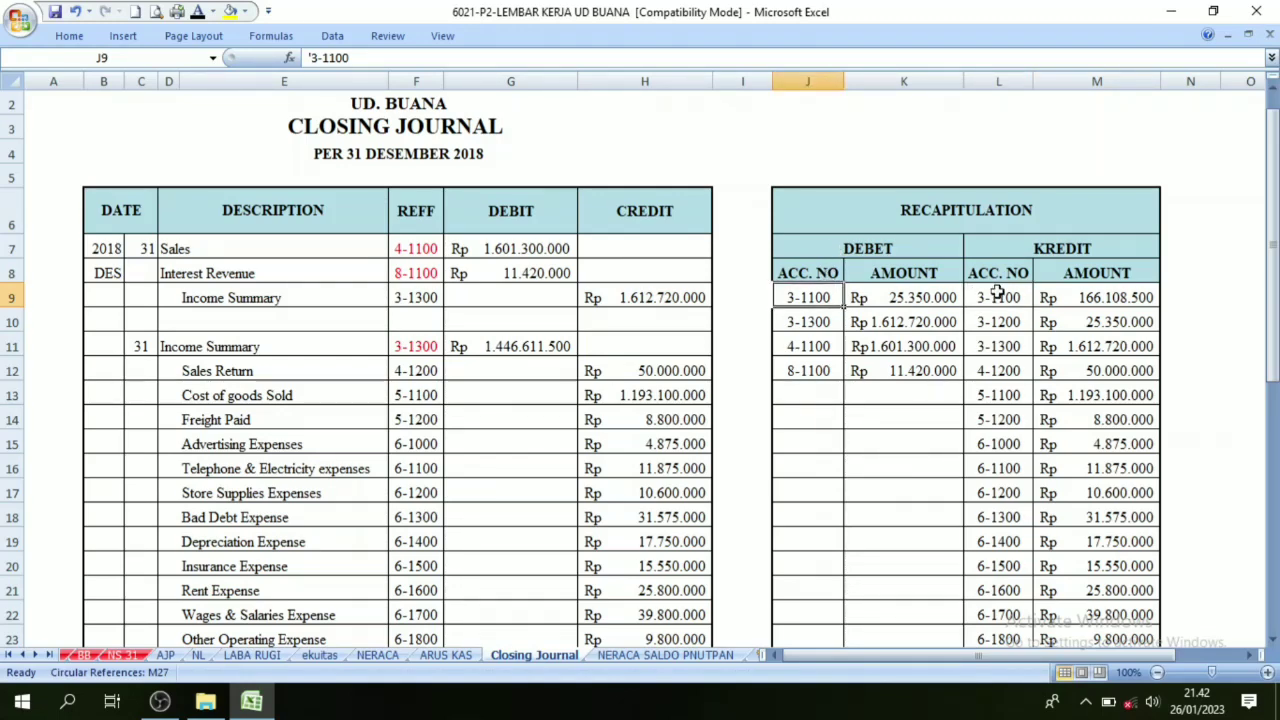
pyautogui.click(997, 291)
pyautogui.click(822, 296)
pyautogui.click(998, 297)
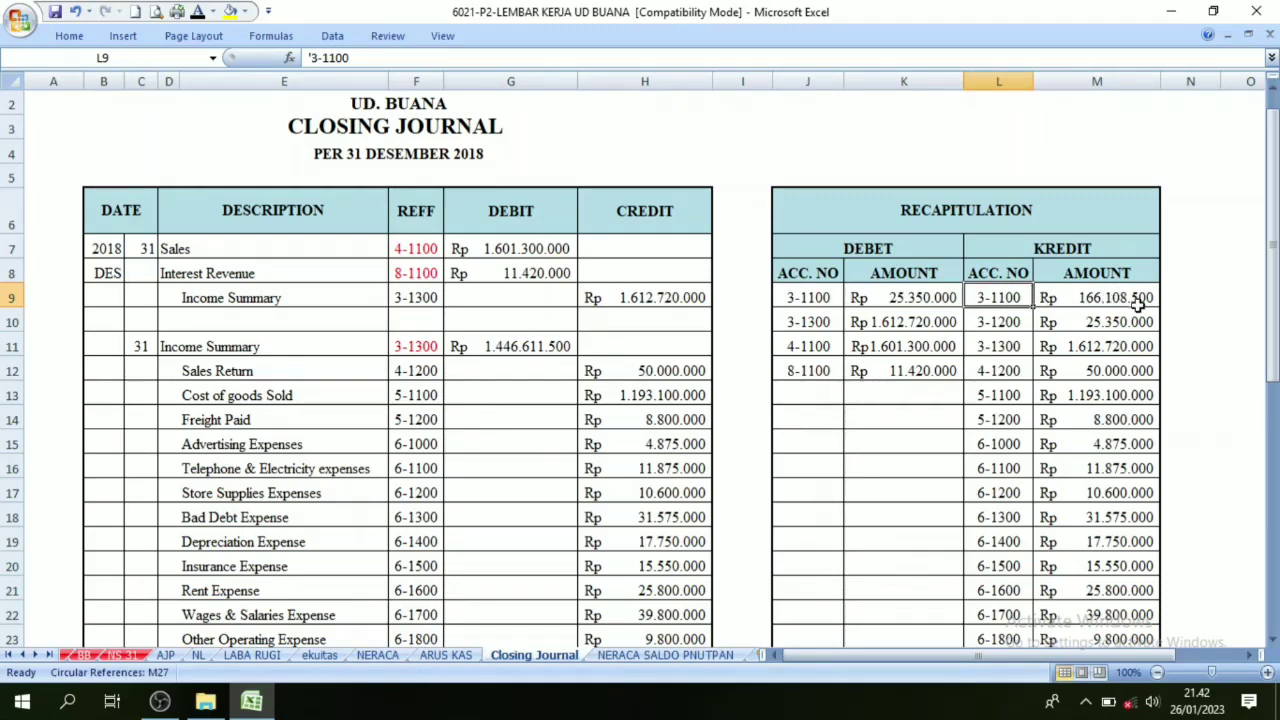
# Step: Apply the black font color to the capital ledger's closing credit amount in G175 on BB
pyautogui.click(102, 654)
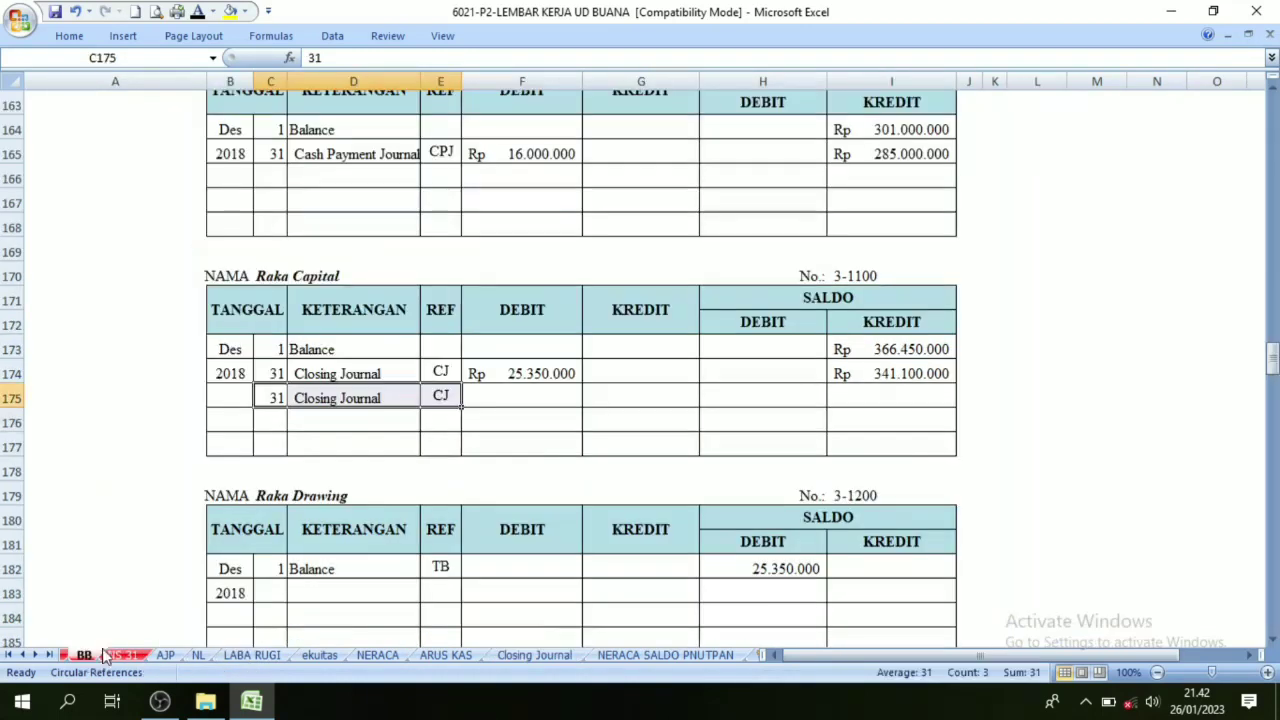
pyautogui.click(650, 399)
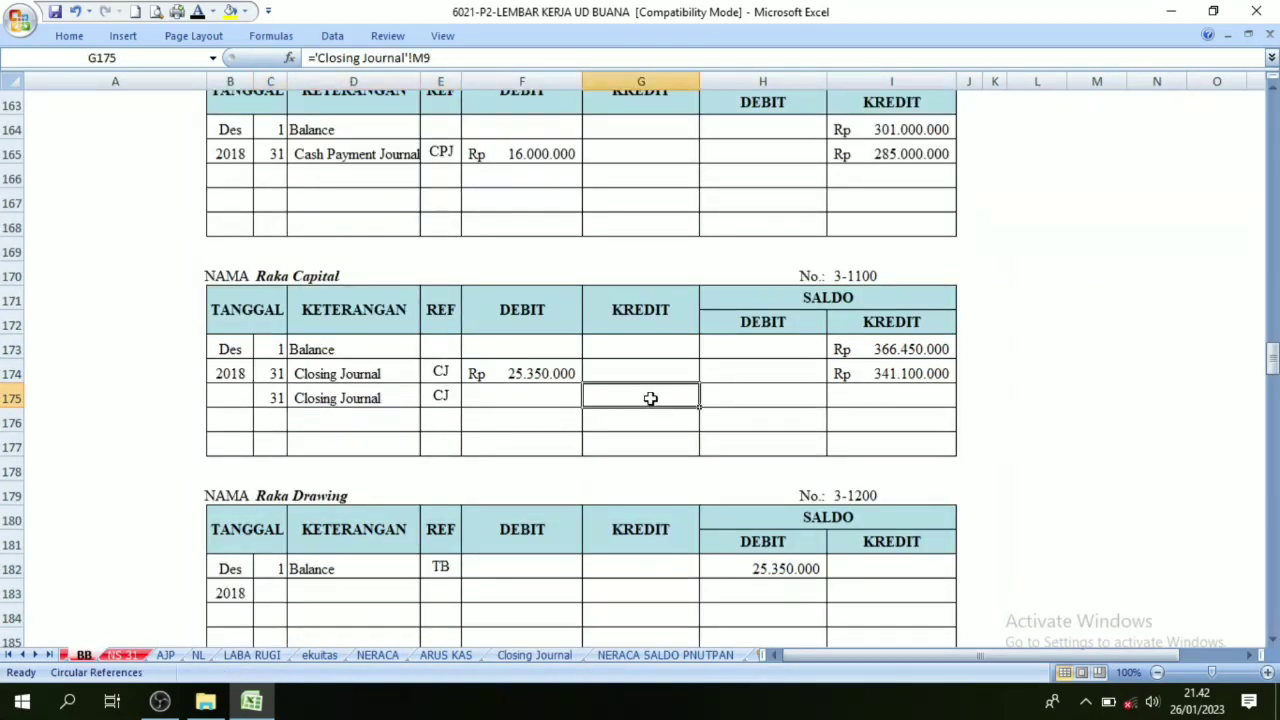
pyautogui.click(197, 11)
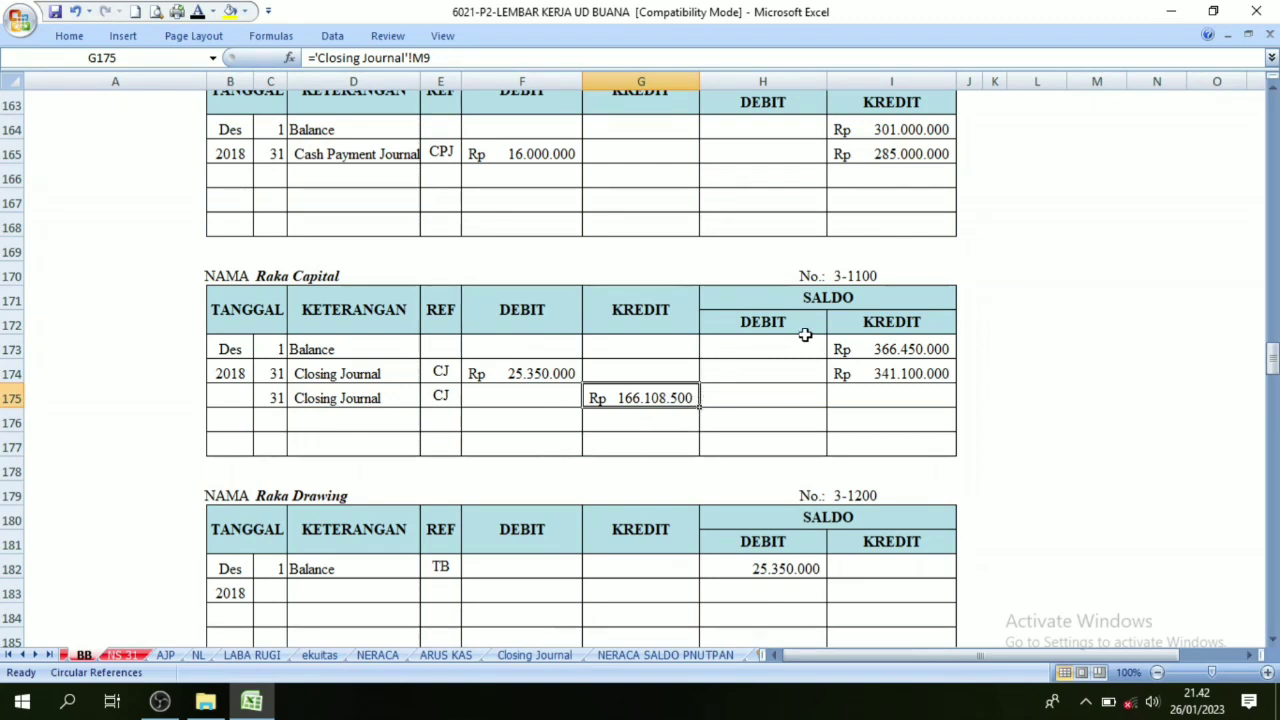
# Step: Compare the capital ledger's credit balance side with its closing credit entry, and apply the black font color to the closing balance in I175
pyautogui.click(828, 305)
pyautogui.click(899, 322)
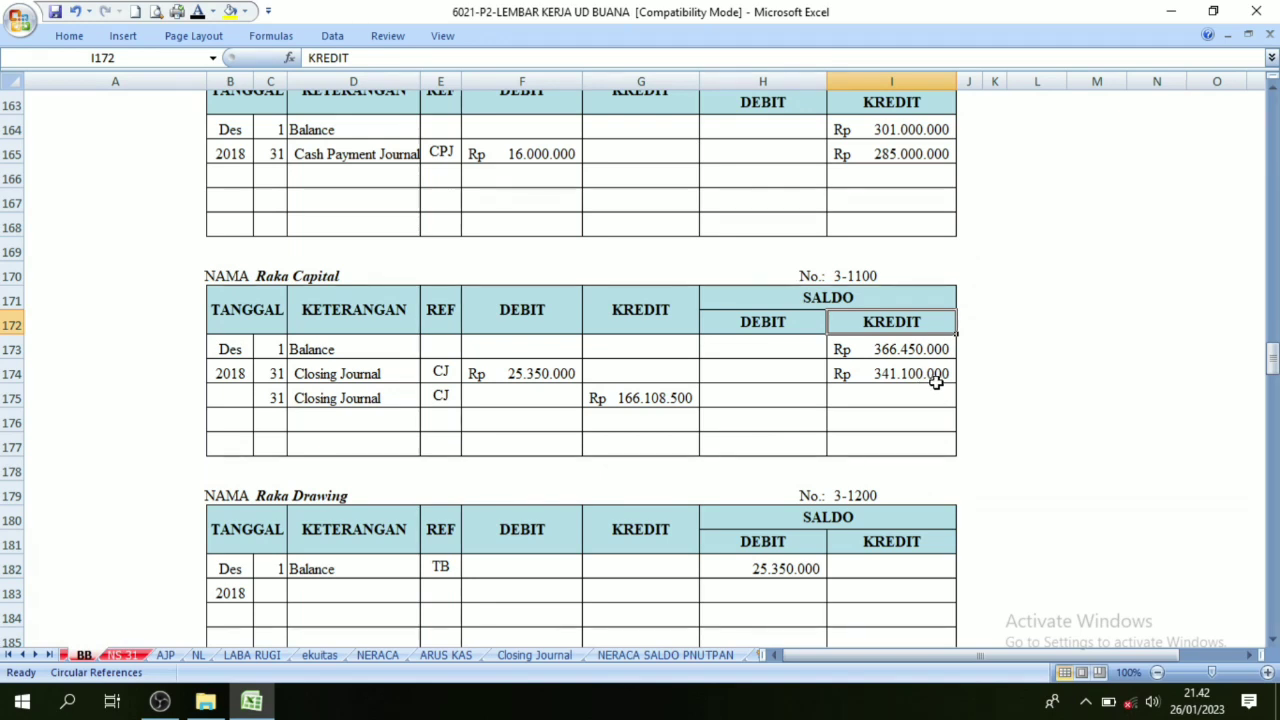
pyautogui.click(352, 412)
pyautogui.click(623, 323)
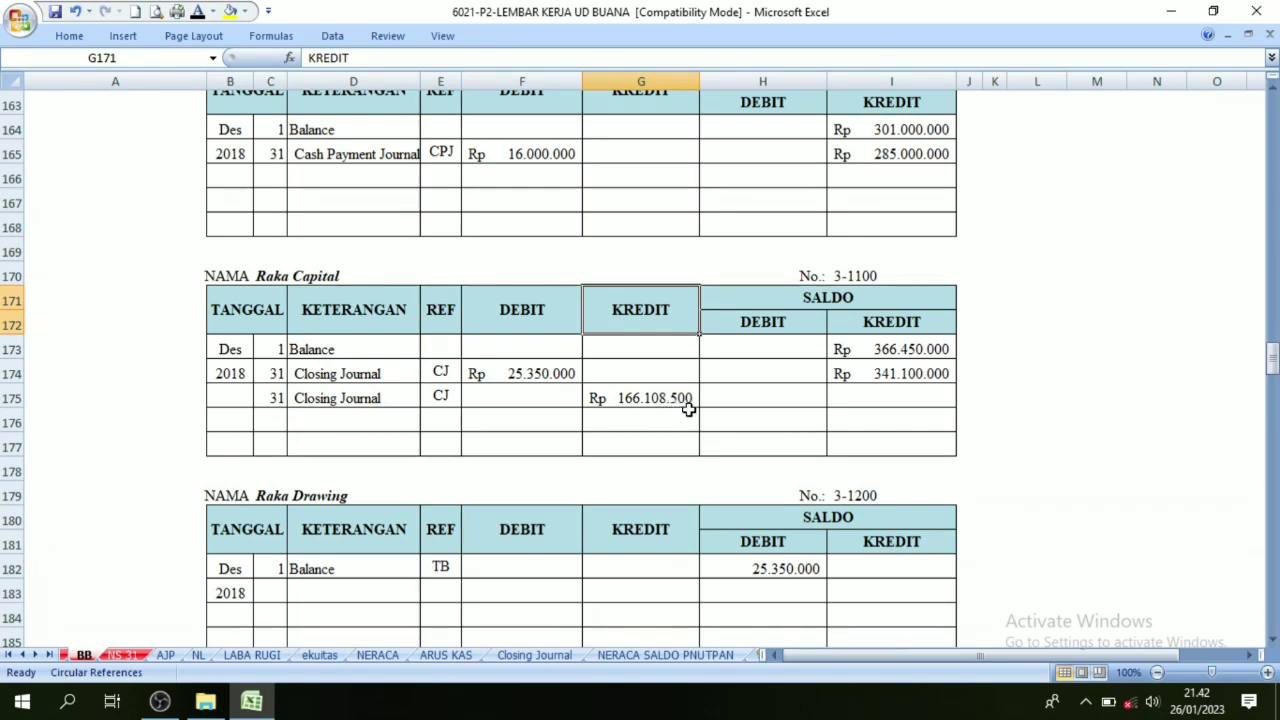
pyautogui.click(837, 320)
pyautogui.click(683, 317)
pyautogui.moveTo(646, 397); pyautogui.dragTo(808, 399)
pyautogui.click(891, 396)
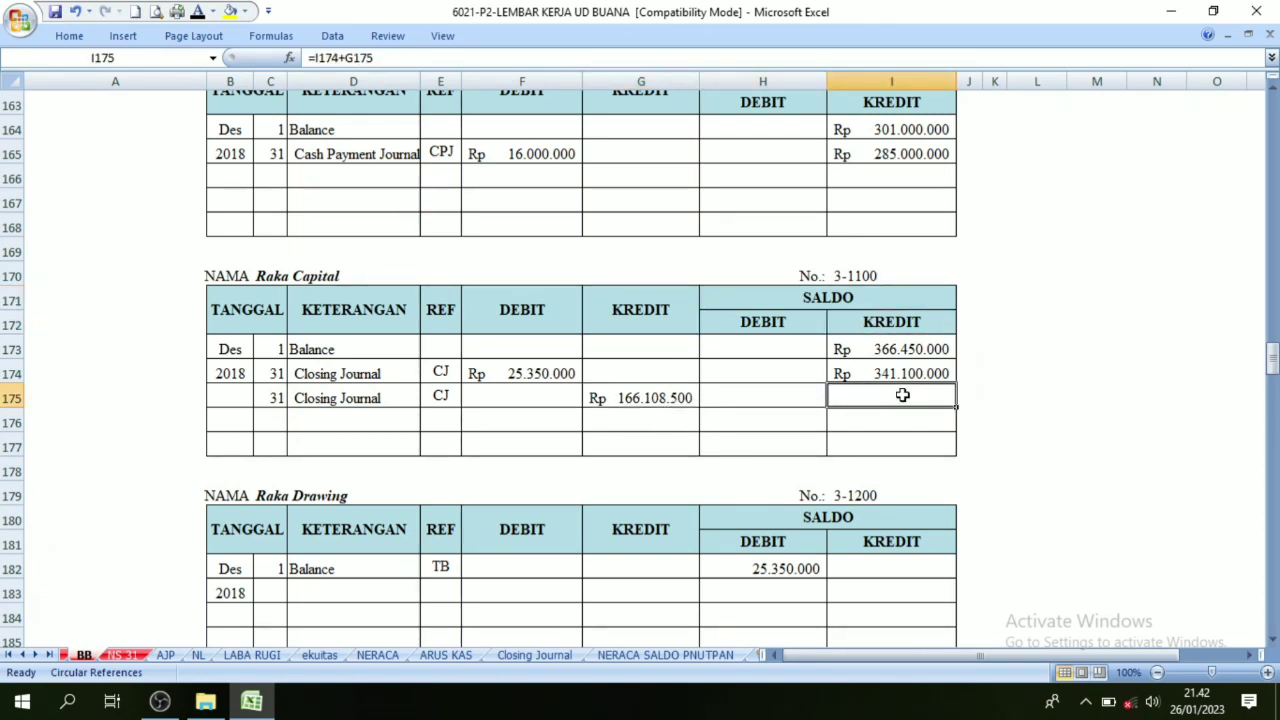
pyautogui.click(204, 13)
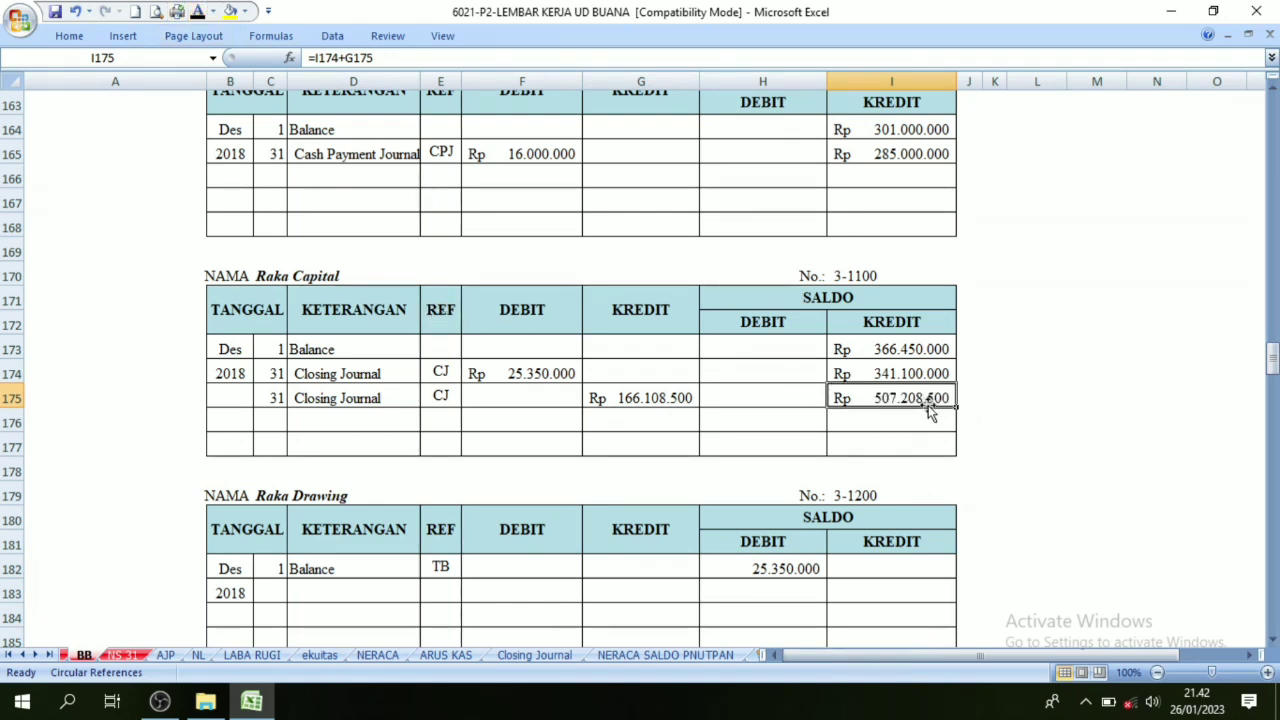
# Step: Review the remaining credit accounts in the closing journal's recapitulation, and apply the black font color to the entire BB sheet
pyautogui.click(536, 656)
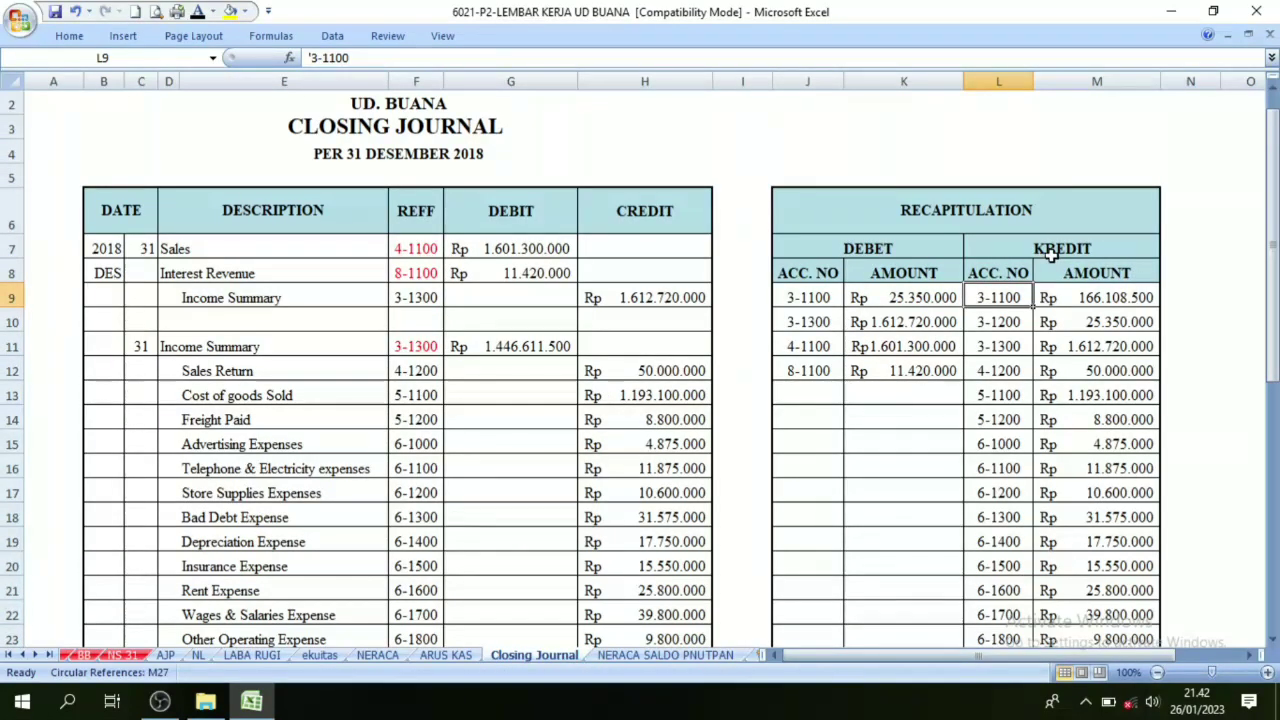
pyautogui.moveTo(1000, 322); pyautogui.dragTo(1003, 527)
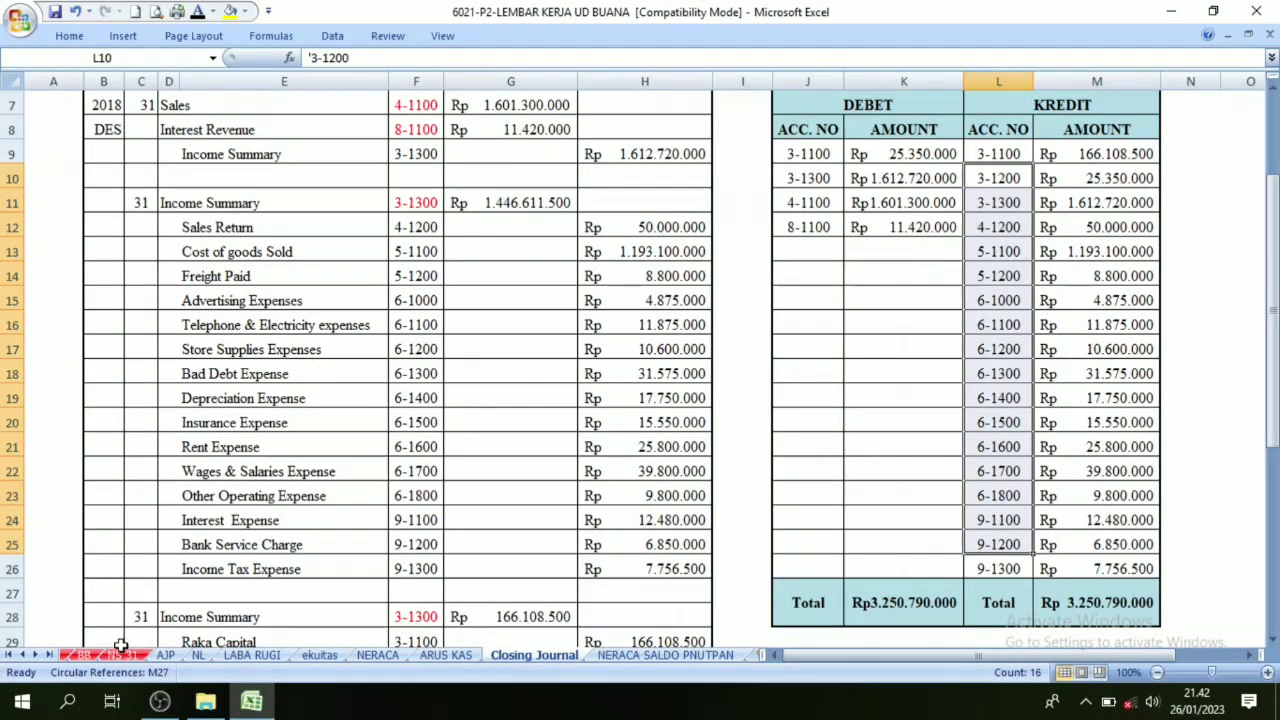
pyautogui.click(85, 654)
pyautogui.scroll(18, 265, 480)
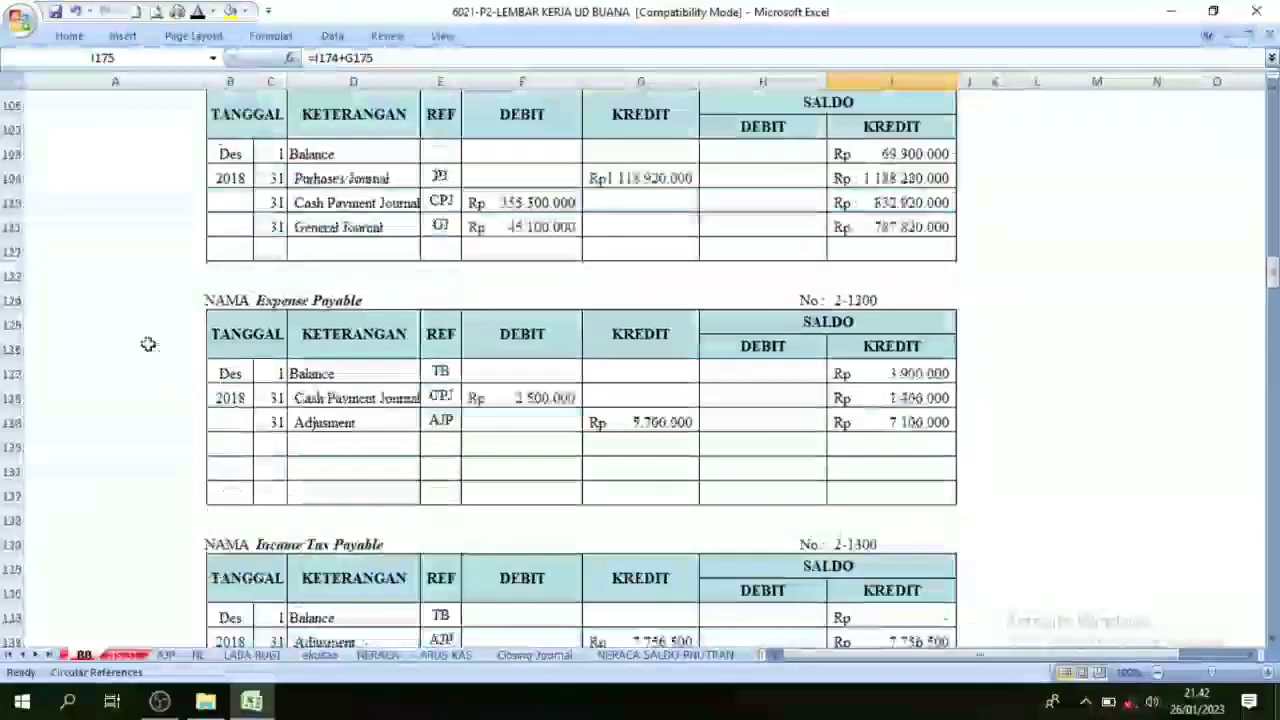
pyautogui.scroll(20, 148, 344)
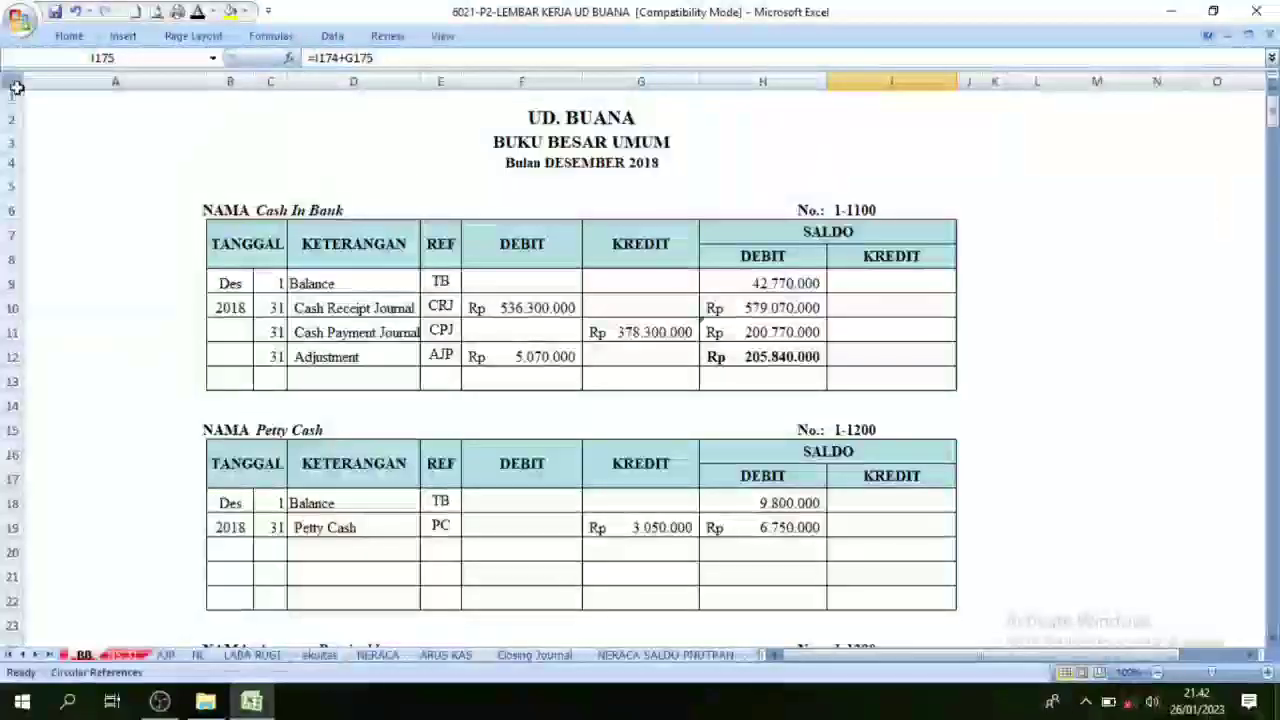
pyautogui.click(17, 88)
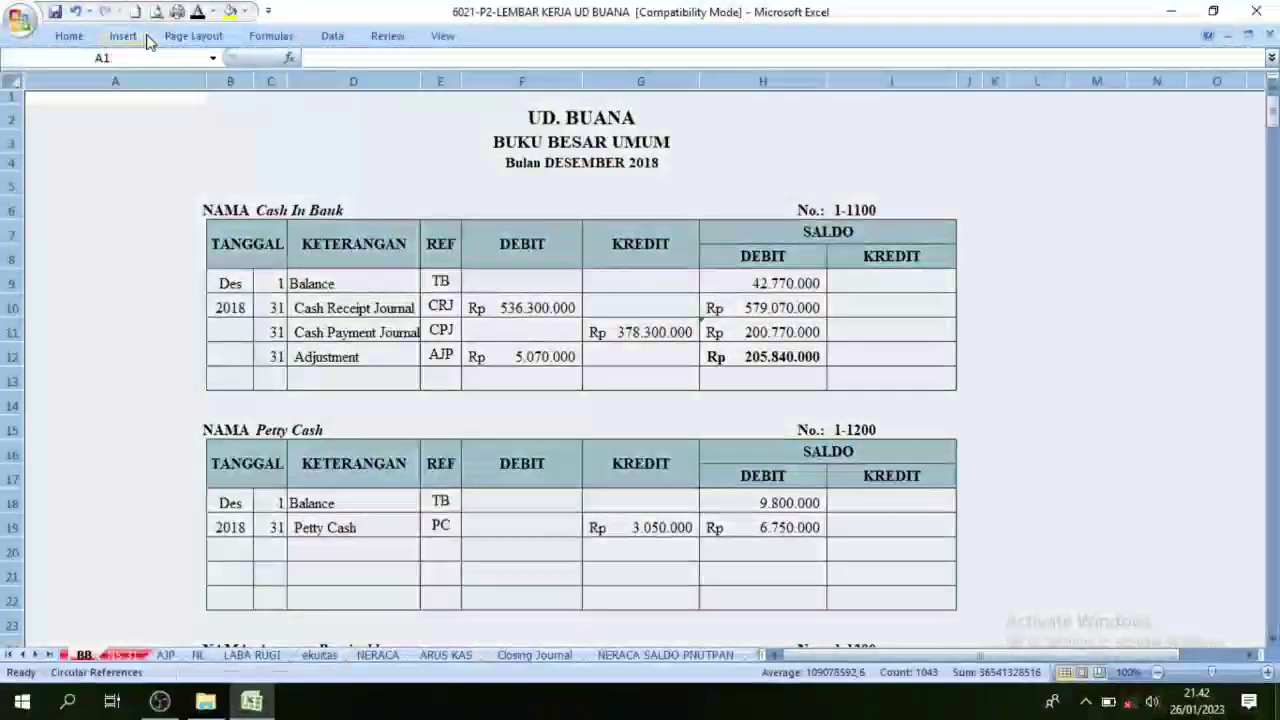
pyautogui.scroll(-11, 614, 381)
pyautogui.click(634, 390)
# Step: Examine the BB ledgers from the prepaid accounts through Income Summary for entries posted from the closing journal
pyautogui.scroll(-15, 771, 420)
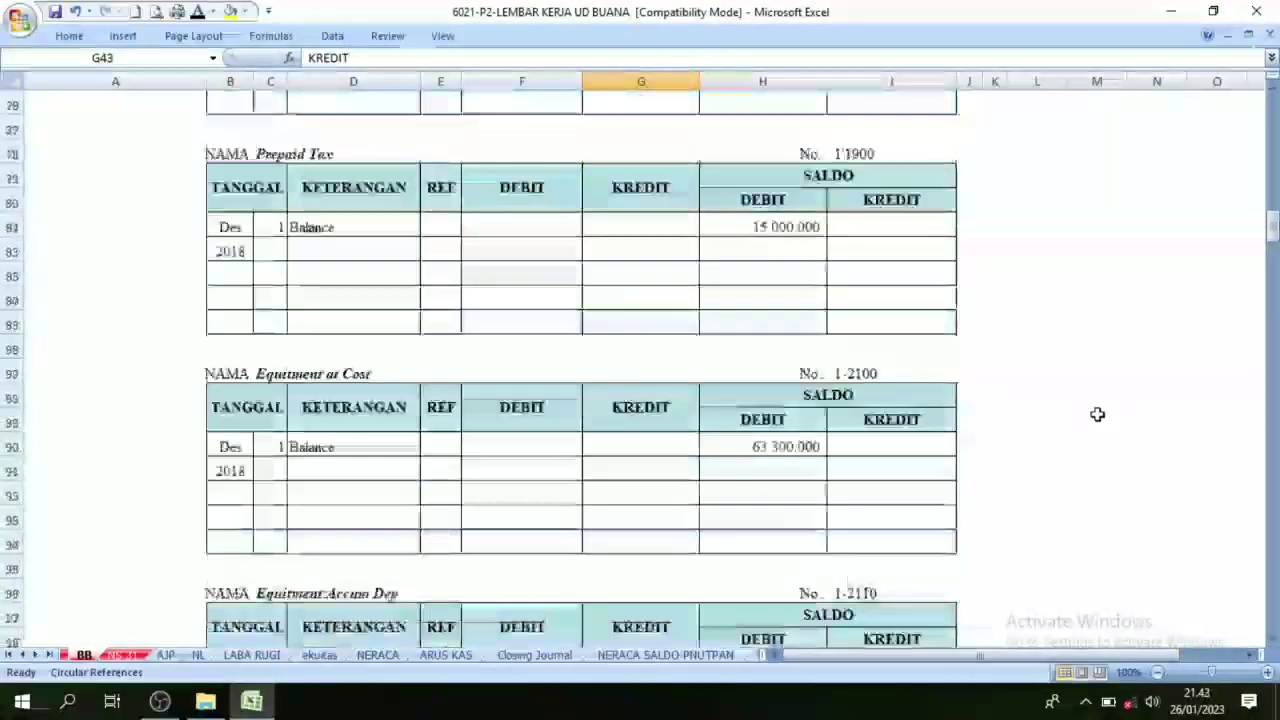
pyautogui.scroll(4, 694, 343)
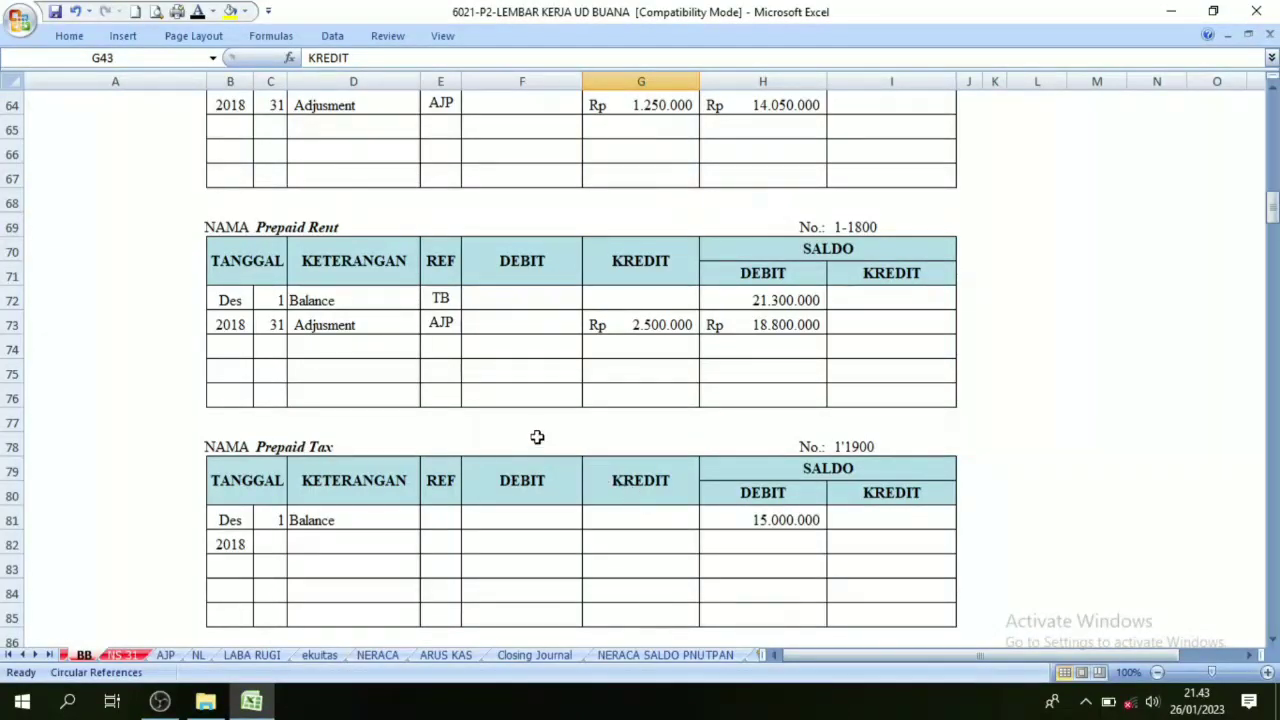
pyautogui.scroll(-4, 503, 427)
pyautogui.scroll(1, 503, 427)
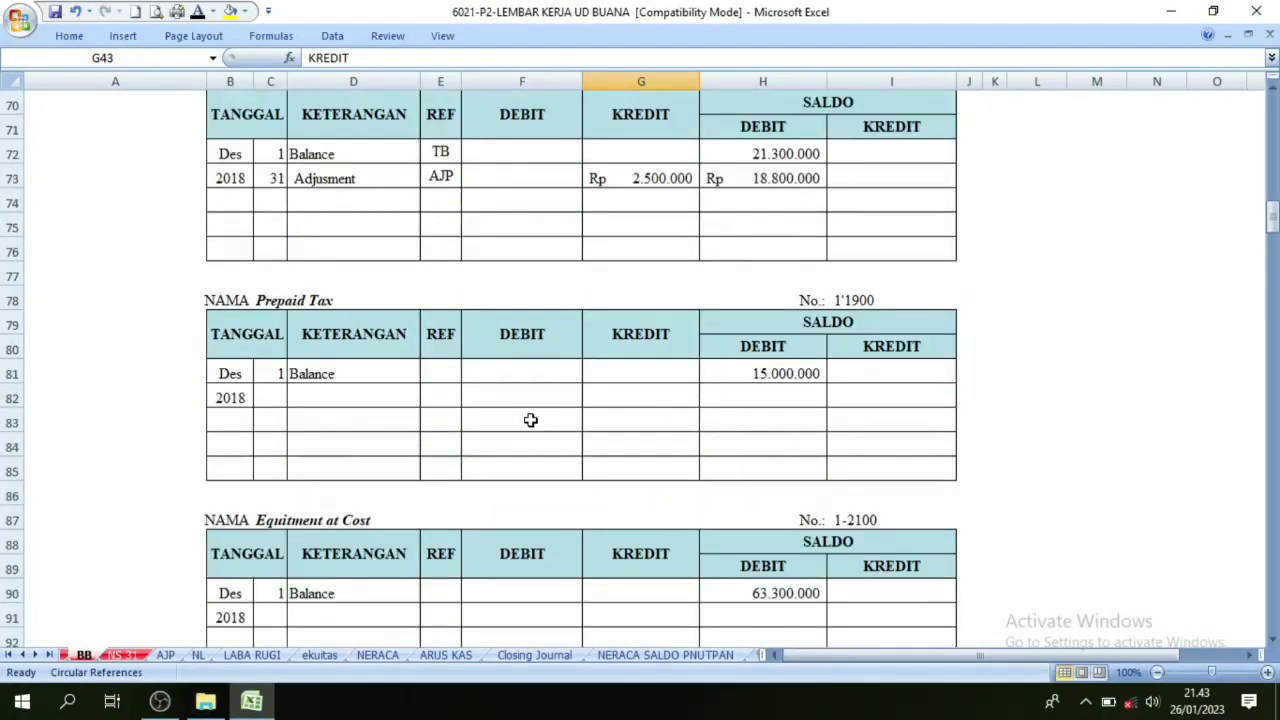
pyautogui.scroll(-17, 525, 415)
pyautogui.scroll(-16, 571, 405)
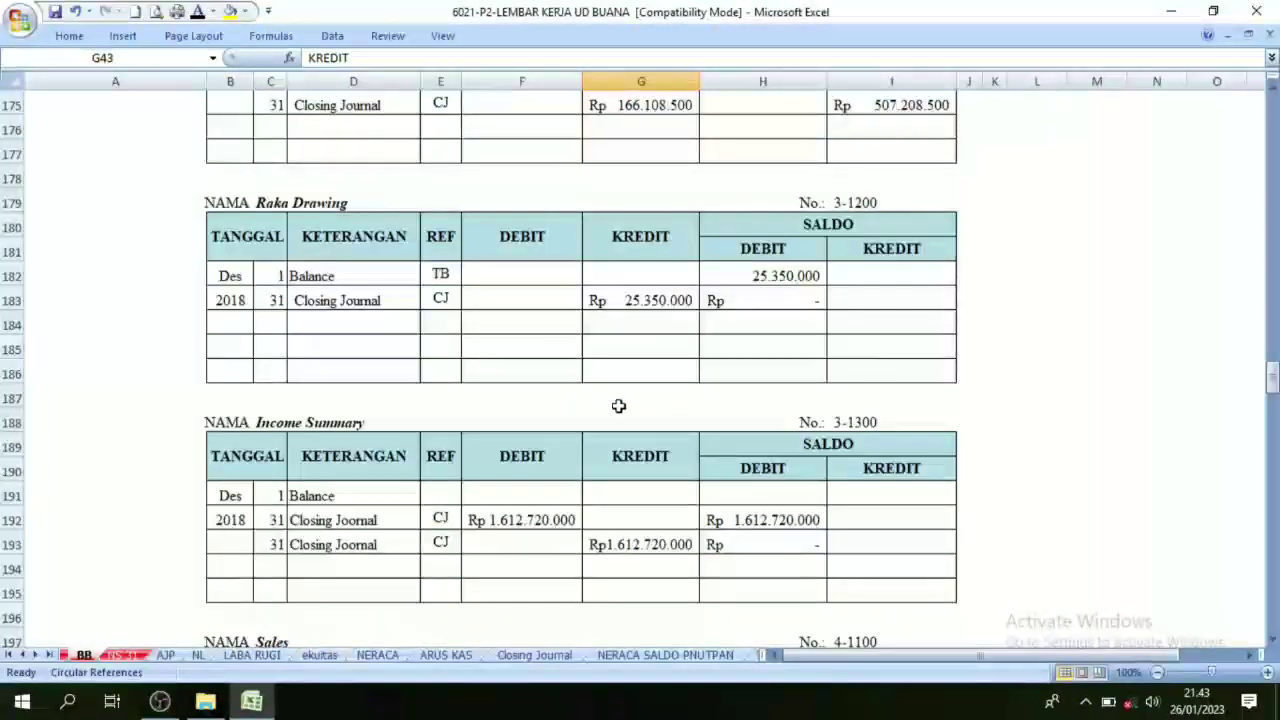
pyautogui.scroll(-8, 622, 400)
pyautogui.scroll(10, 628, 403)
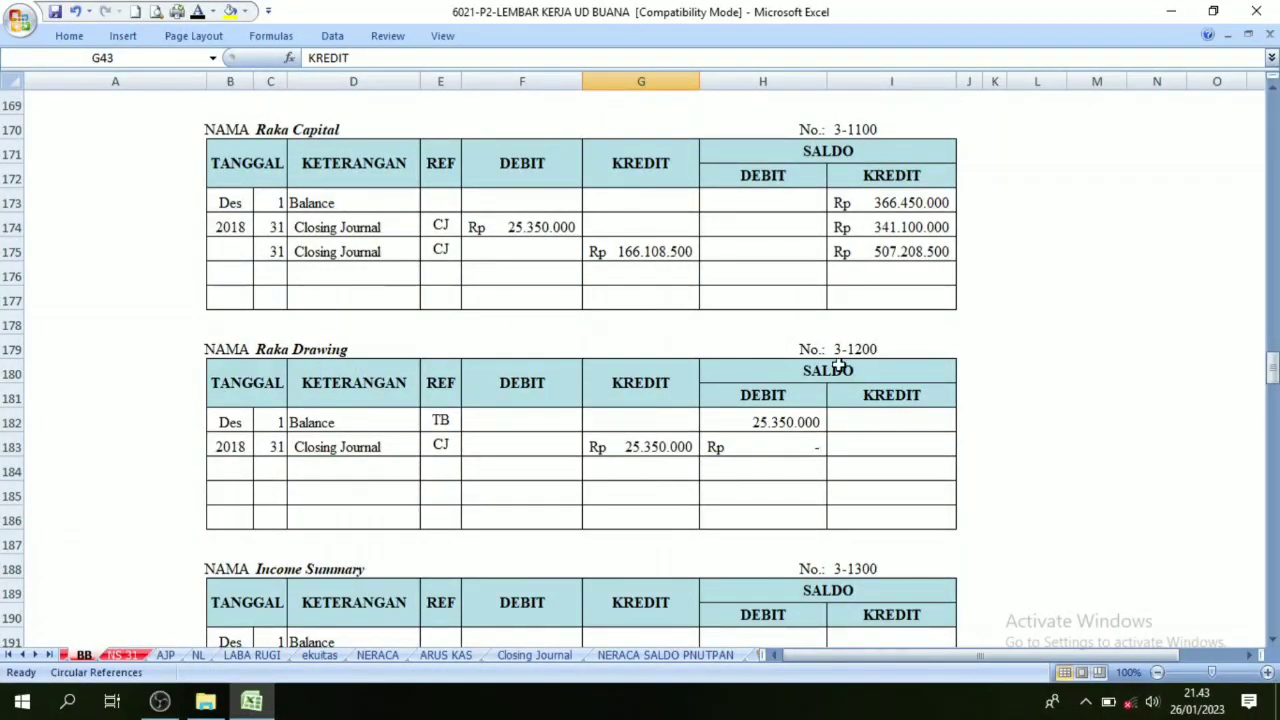
# Step: Check the closing debit balances of drawing account 3-1200 in H183 and Income Summary in H193
pyautogui.click(791, 449)
pyautogui.scroll(-3, 341, 431)
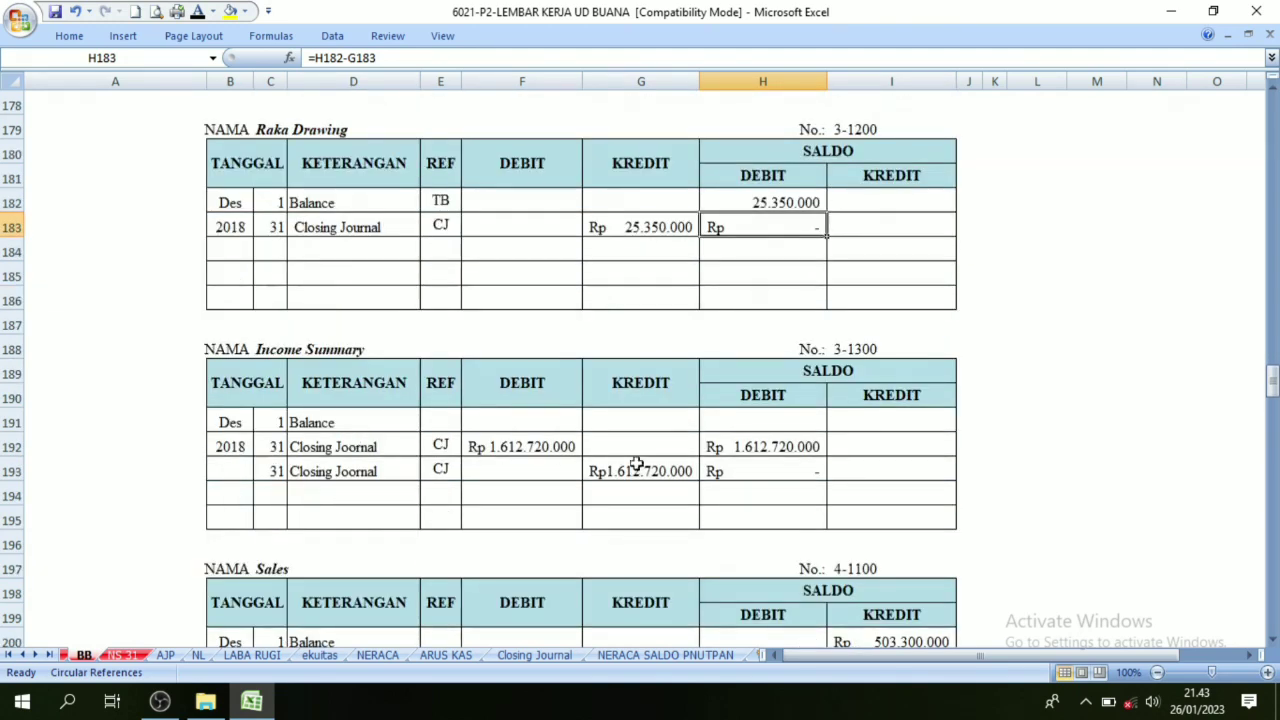
pyautogui.click(745, 467)
# Step: Check the closing entries and balances of Sales in row 203 and Sales Return in row 211
pyautogui.scroll(-1, 700, 467)
pyautogui.scroll(-2, 659, 467)
pyautogui.click(259, 502)
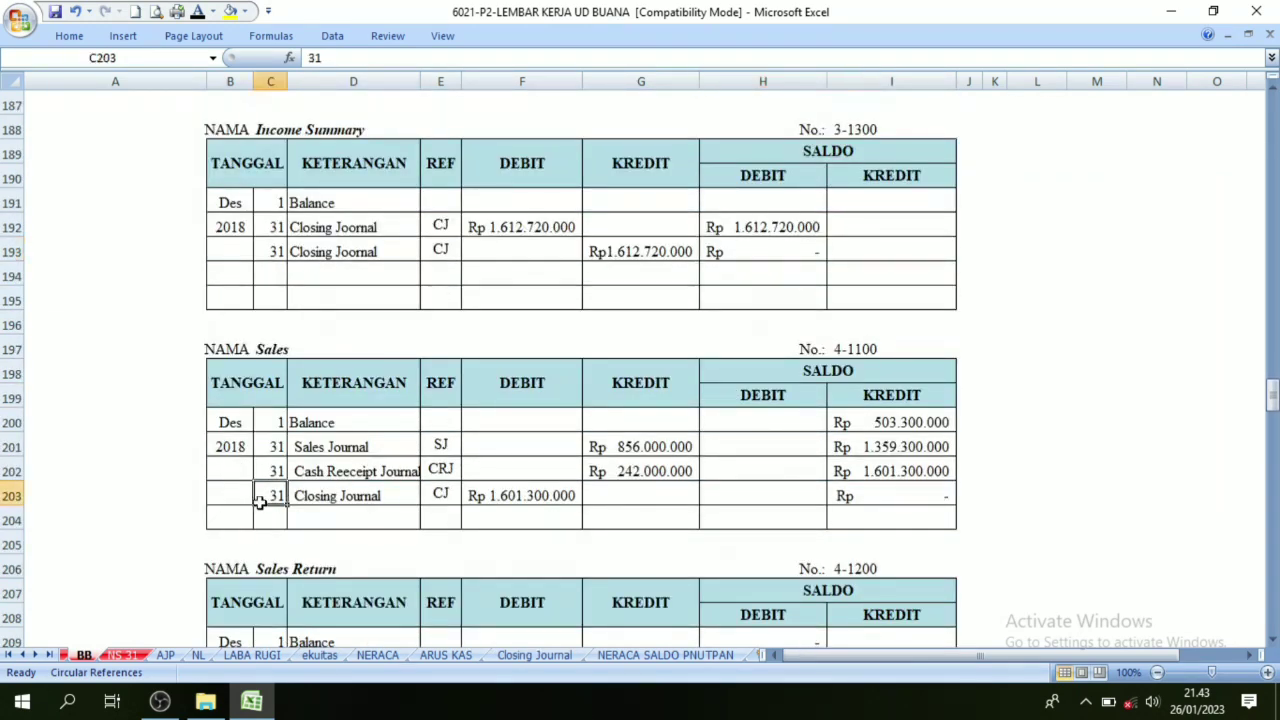
pyautogui.click(935, 497)
pyautogui.scroll(-3, 431, 385)
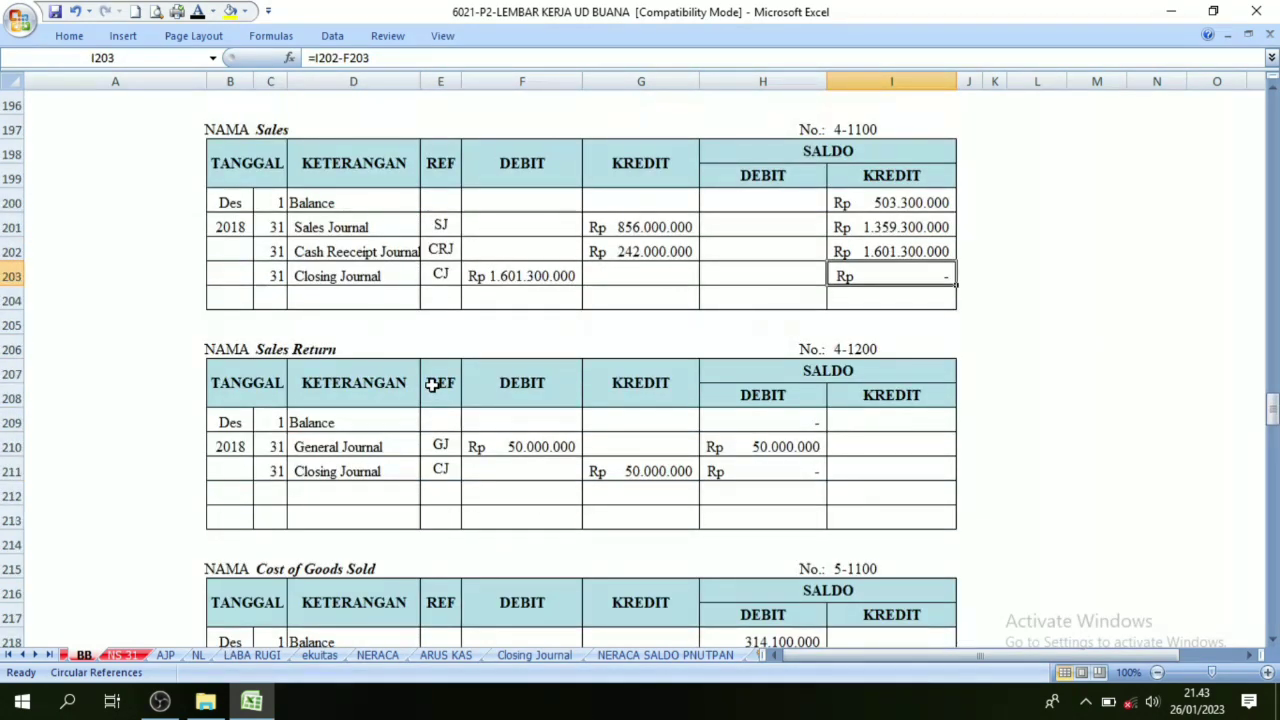
pyautogui.click(272, 471)
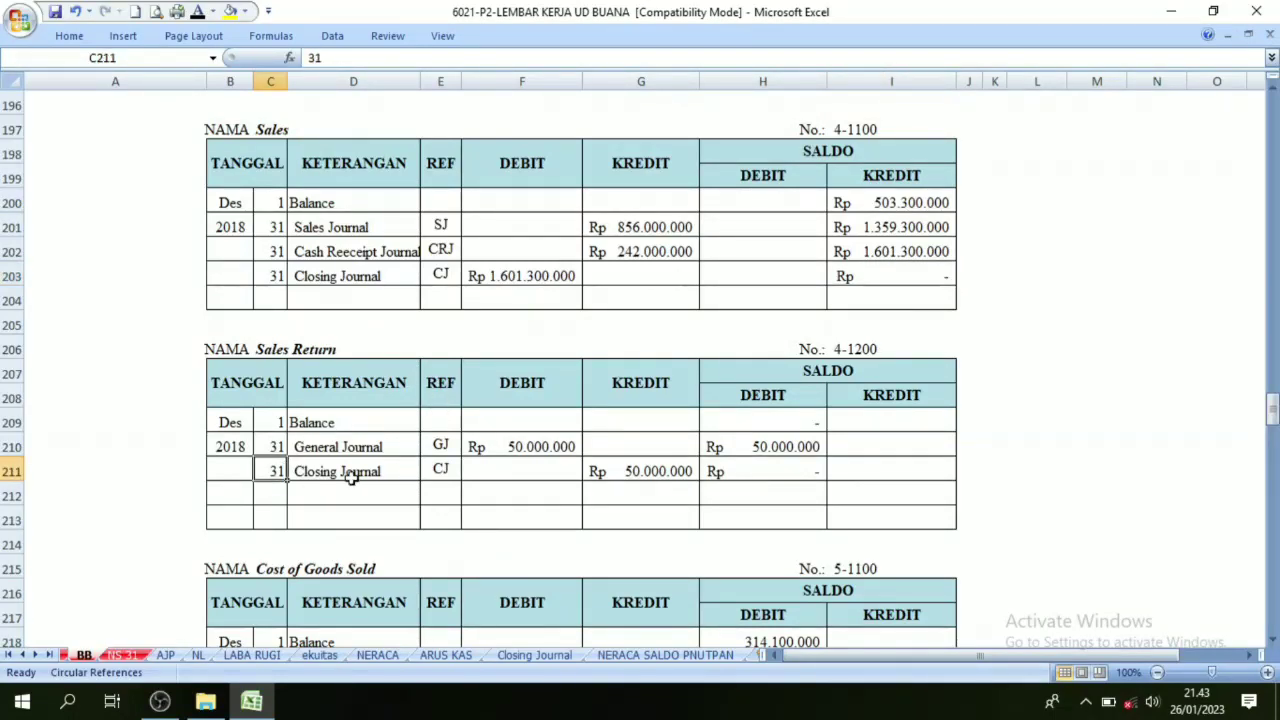
pyautogui.click(861, 477)
pyautogui.click(790, 484)
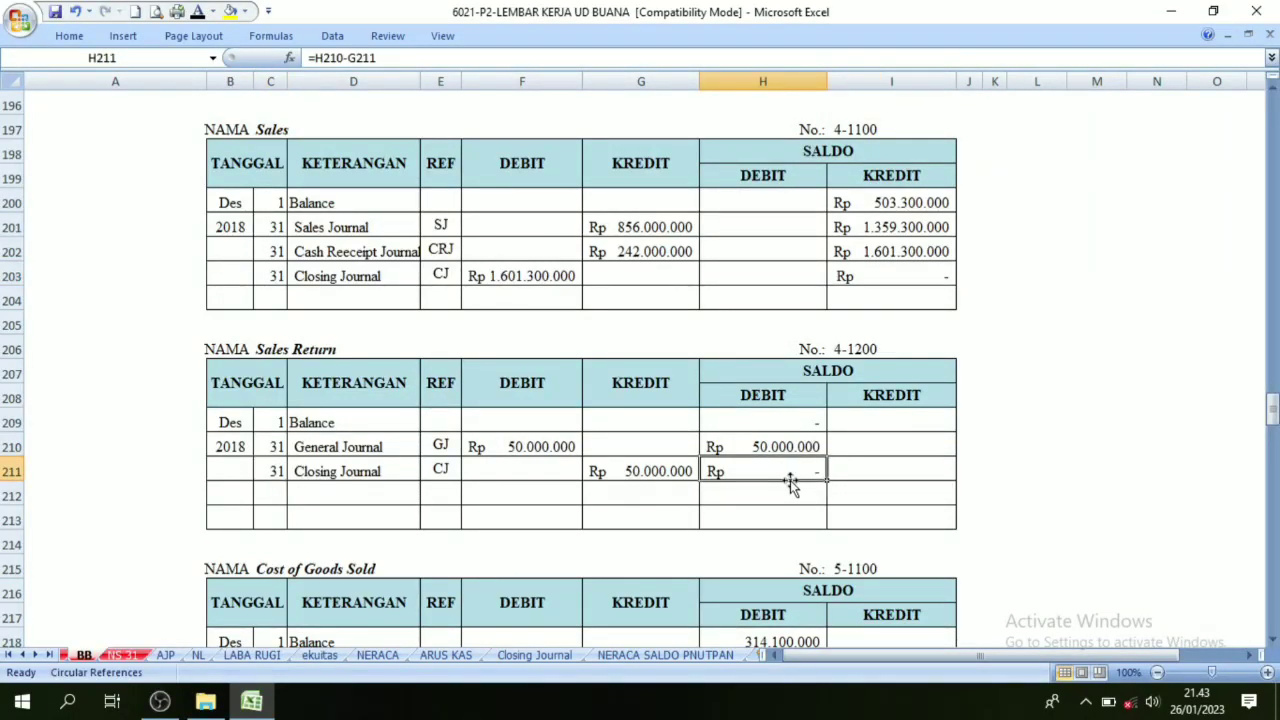
# Step: Check the closing entries and balances of the expense ledgers from Cost of Goods Sold through Income Tax Expense
pyautogui.scroll(-4, 770, 485)
pyautogui.click(270, 425)
pyautogui.click(832, 428)
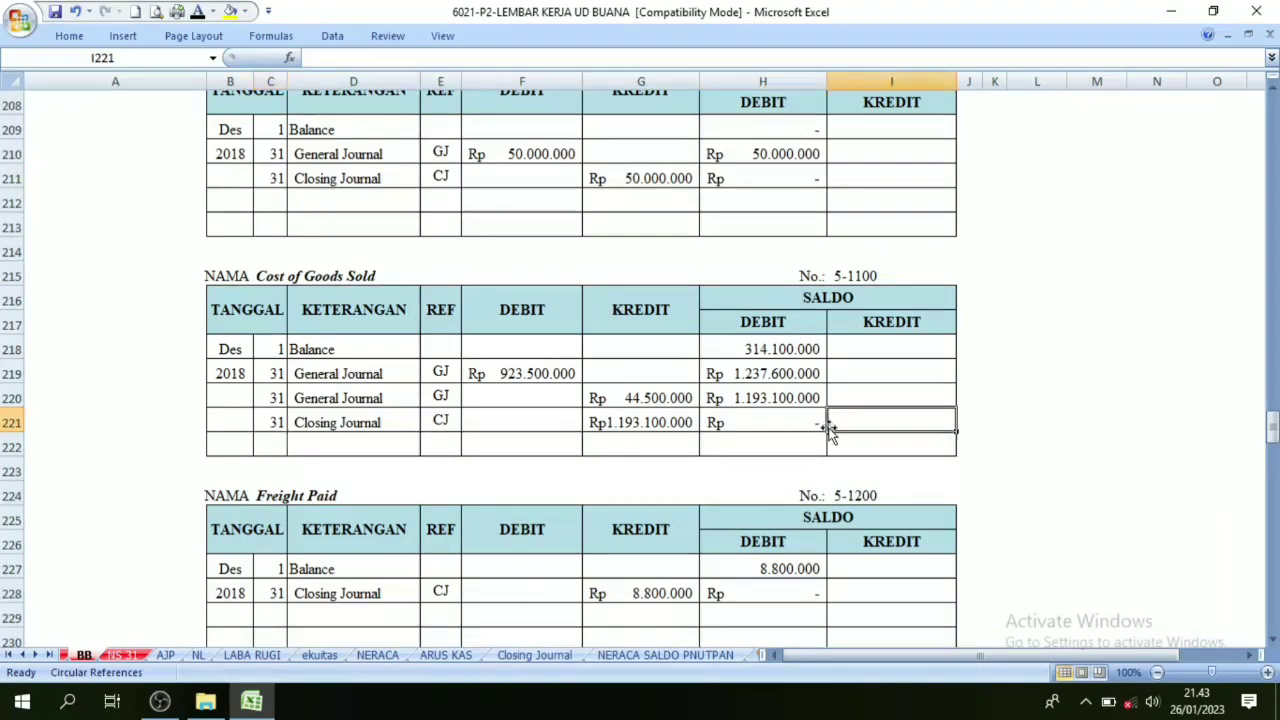
pyautogui.scroll(-4, 609, 443)
pyautogui.click(367, 376)
pyautogui.scroll(-4, 367, 376)
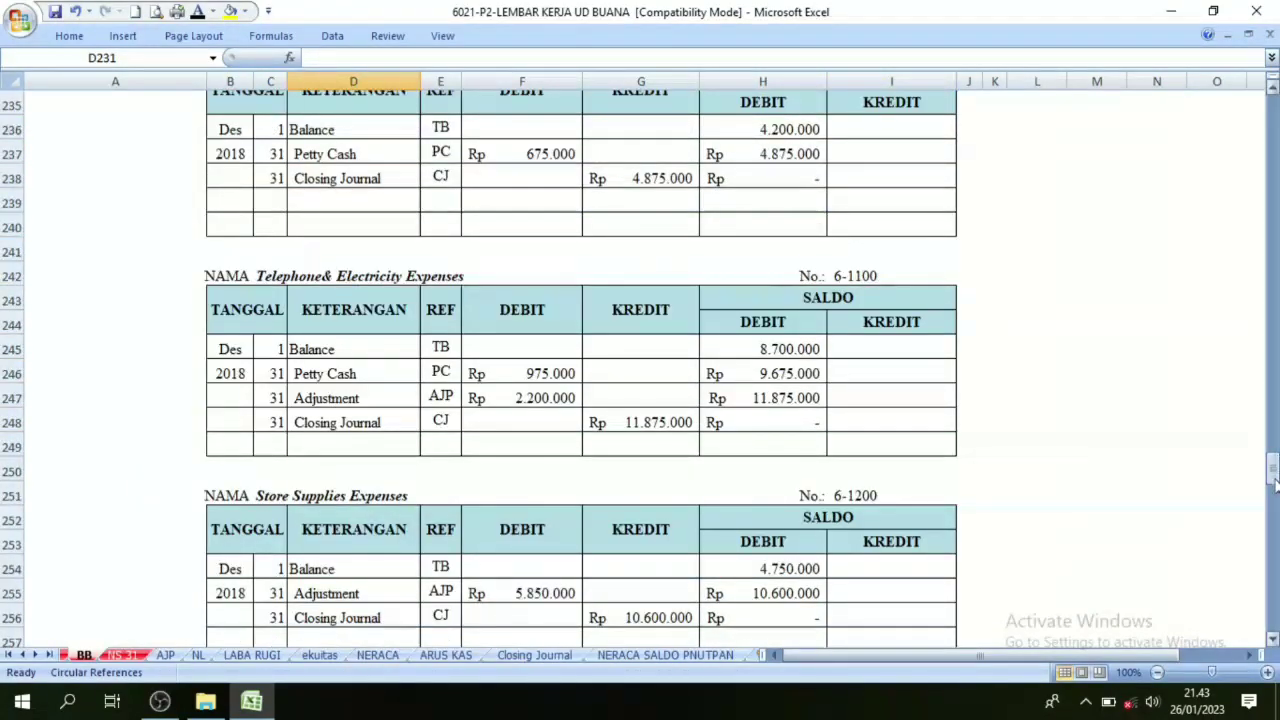
pyautogui.scroll(-15, 367, 376)
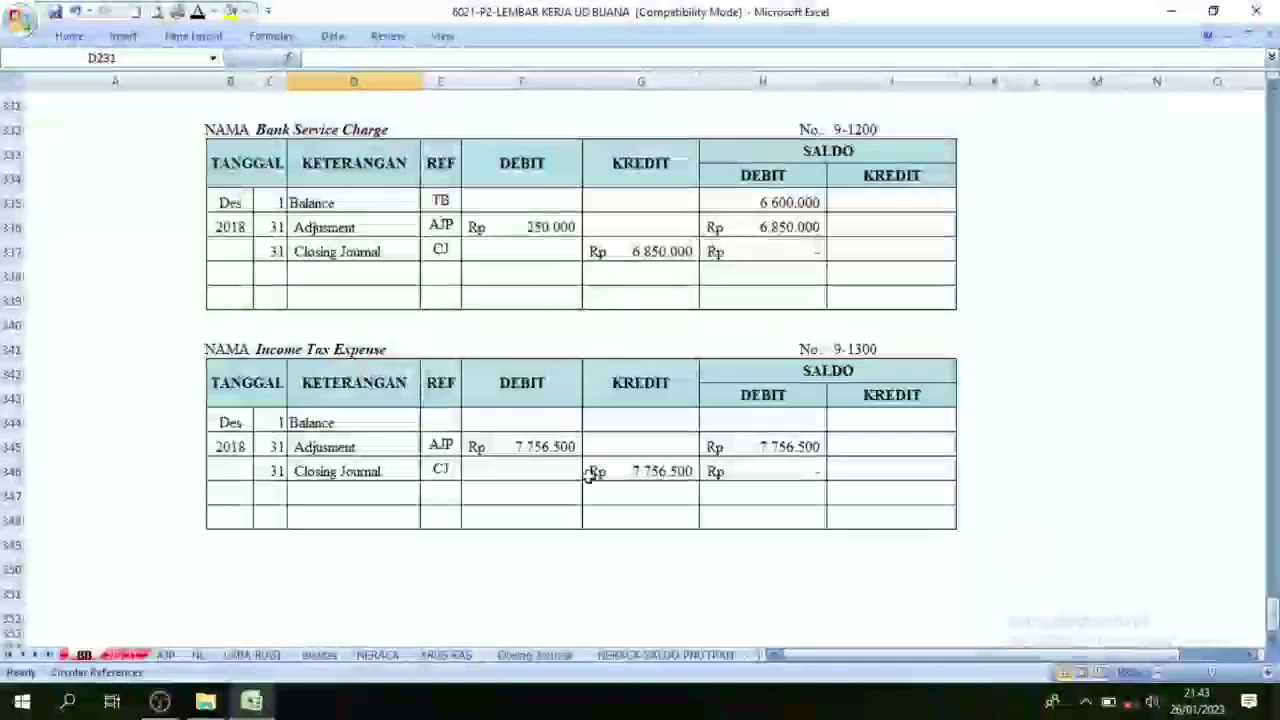
pyautogui.click(277, 470)
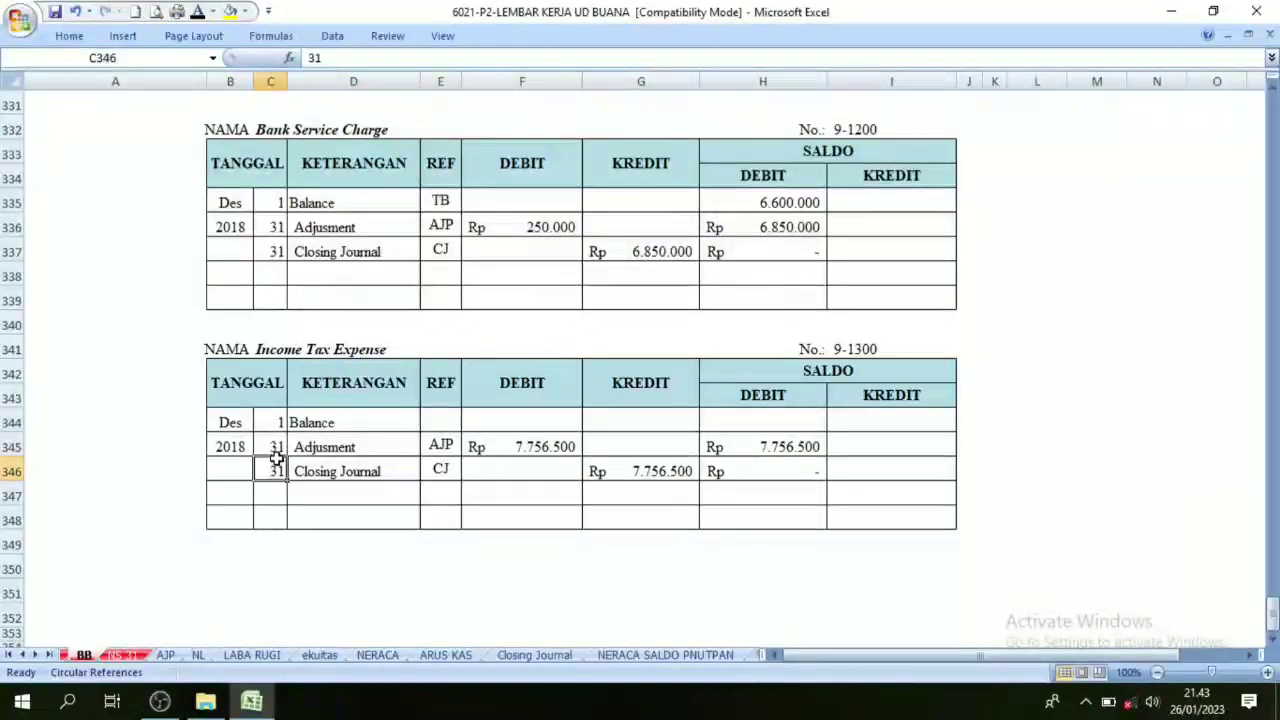
pyautogui.click(789, 471)
# Step: Review the BB ledgers again from Cash In Bank down to capital account 3-1100's closing entries in rows 174 and 175
pyautogui.moveTo(1273, 605); pyautogui.dragTo(1272, 104)
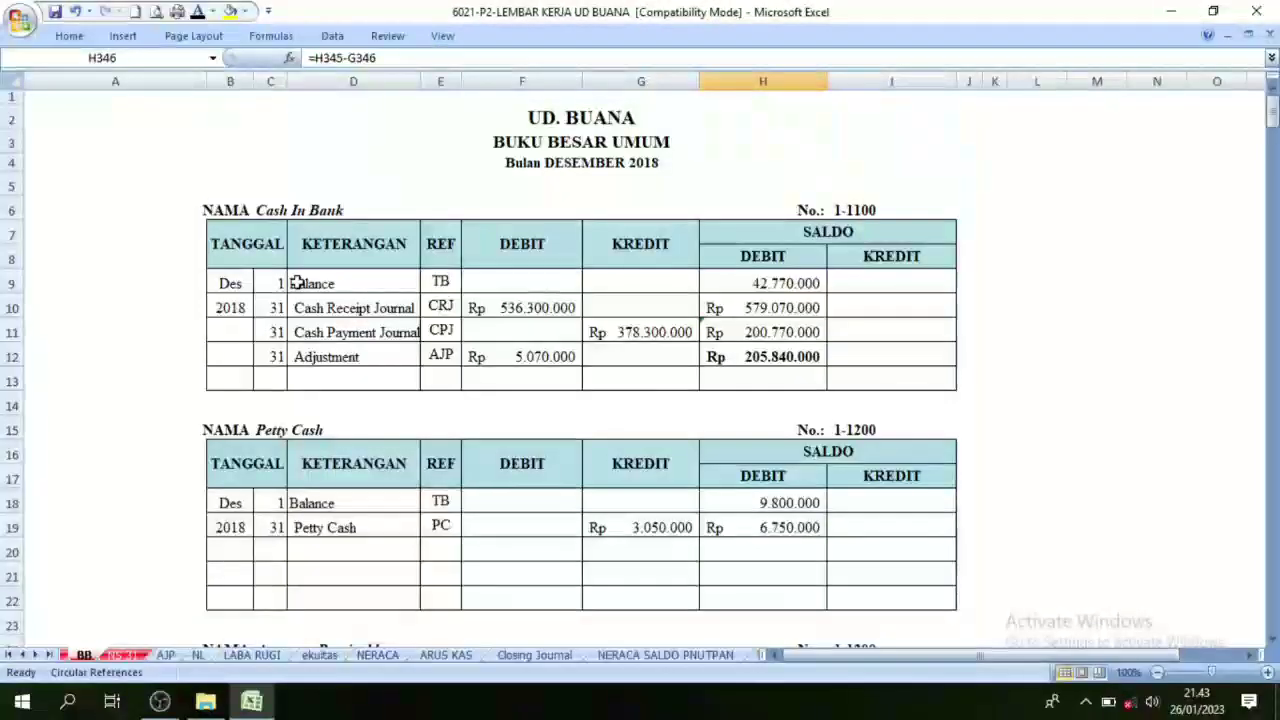
pyautogui.scroll(-20, 783, 221)
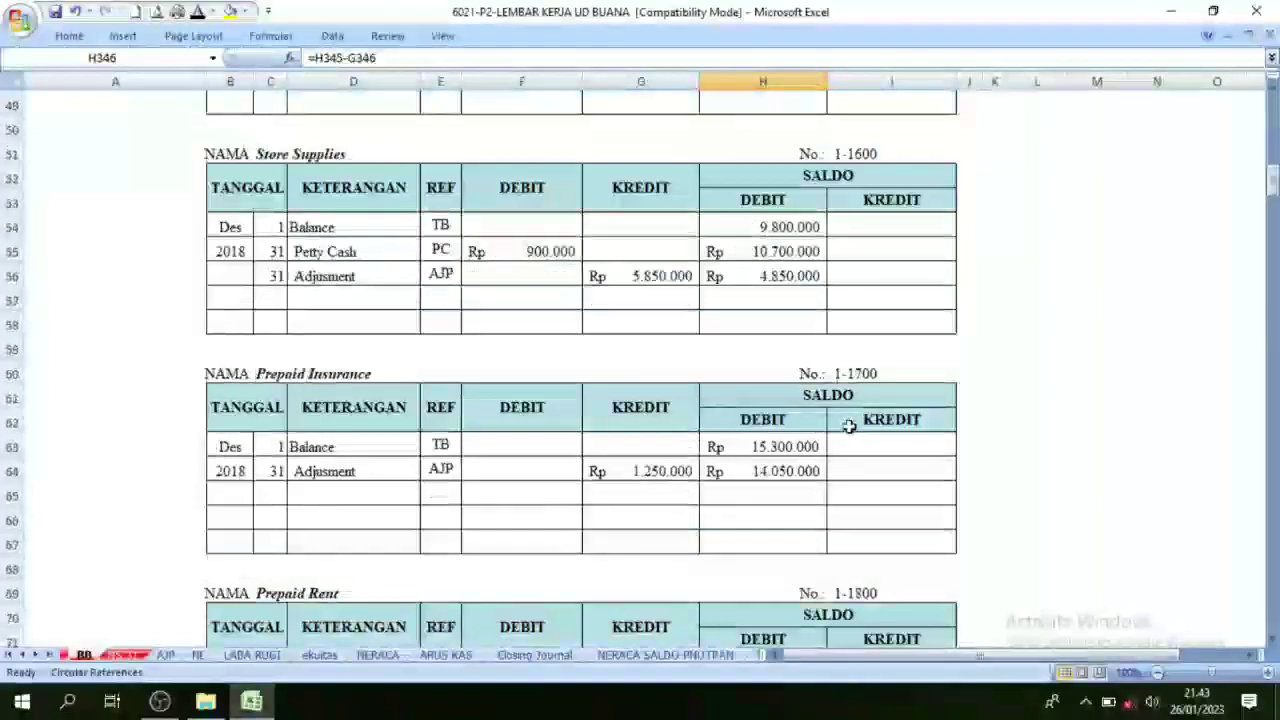
pyautogui.scroll(-8, 565, 495)
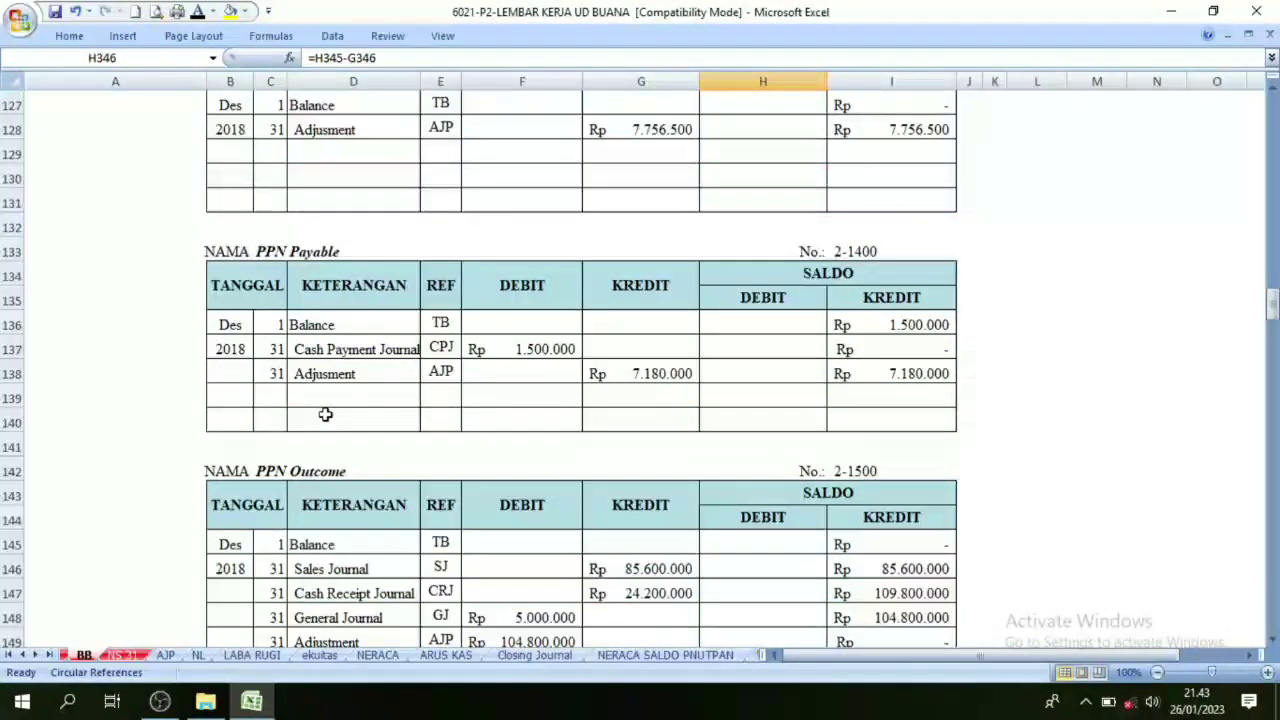
pyautogui.scroll(-6, 323, 451)
pyautogui.scroll(-7, 413, 469)
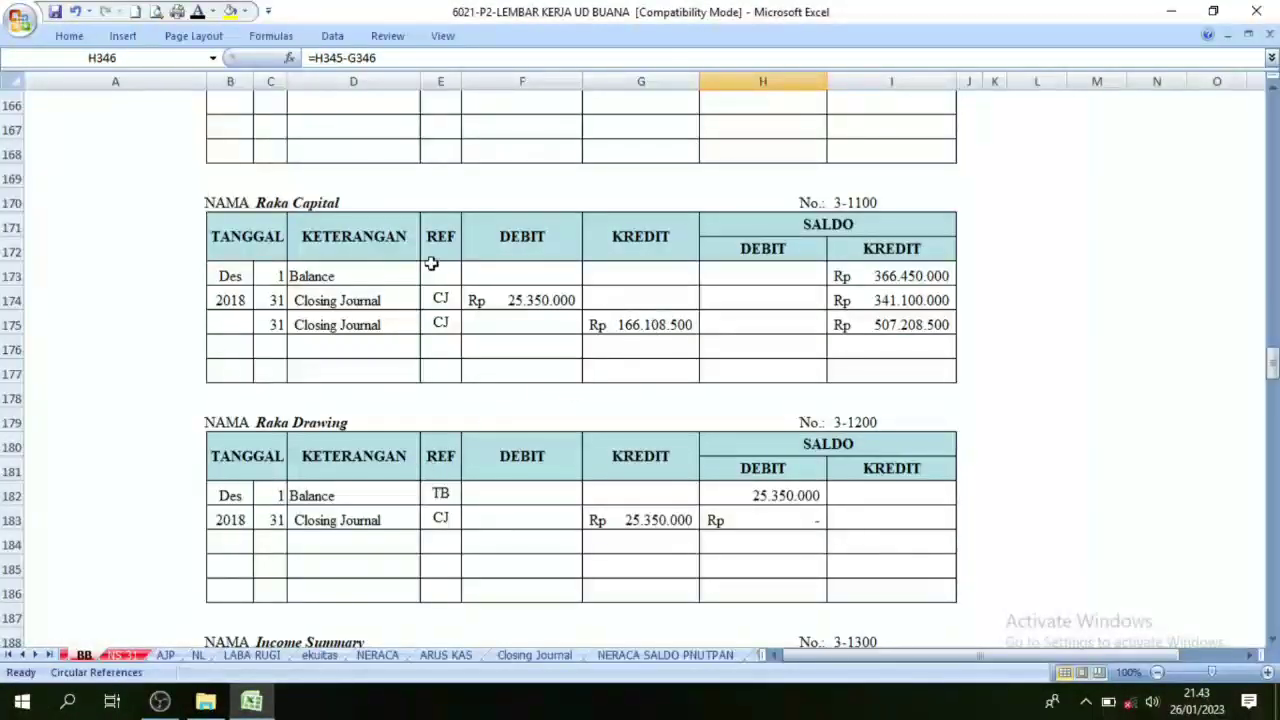
pyautogui.click(300, 298)
pyautogui.click(137, 338)
pyautogui.click(1064, 357)
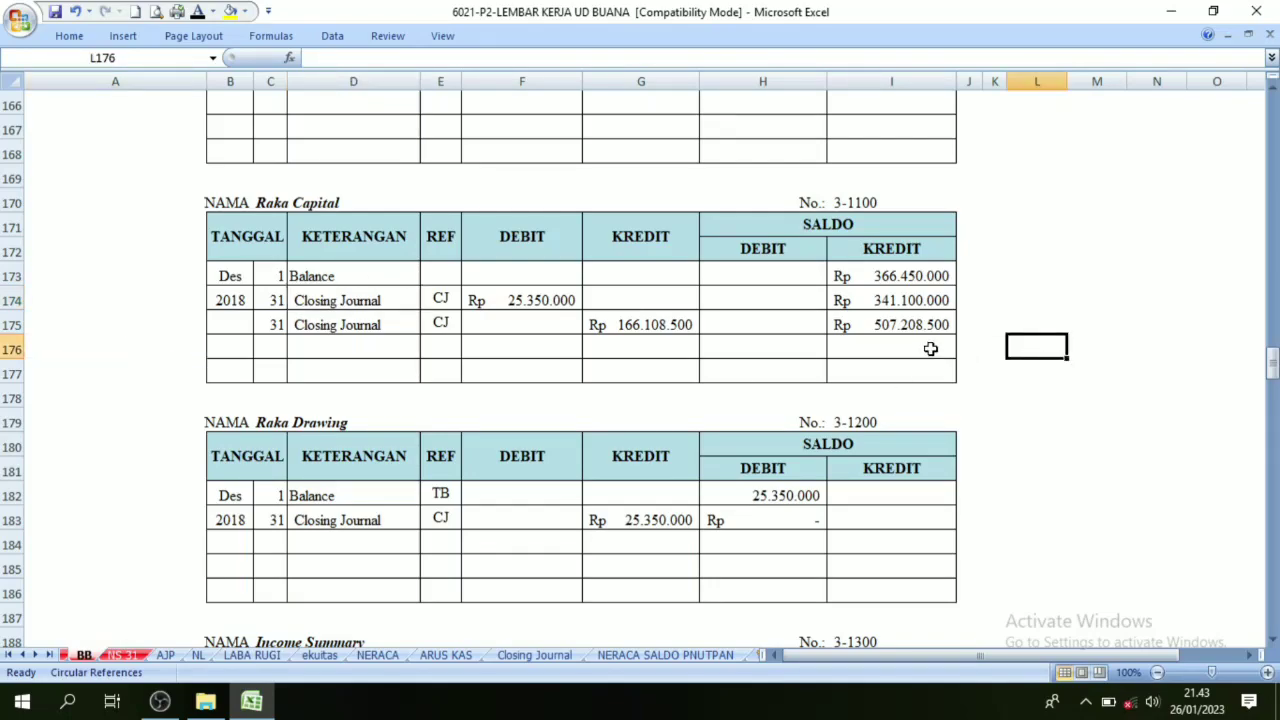
# Step: Compare the BB ledger accounts with the post-closing trial balance form on NERACA SALDO PNUTPAN, and return to the Cash In Bank ledger
pyautogui.scroll(17, 929, 346)
pyautogui.scroll(7, 940, 393)
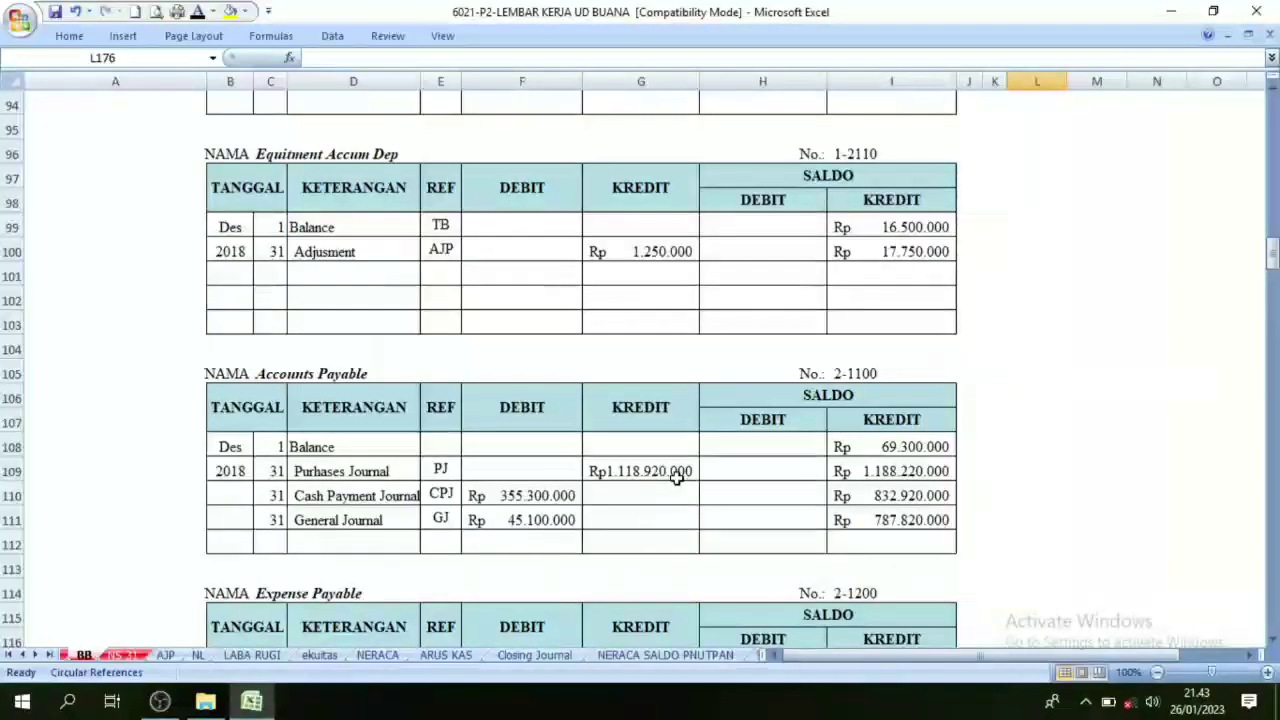
pyautogui.click(648, 413)
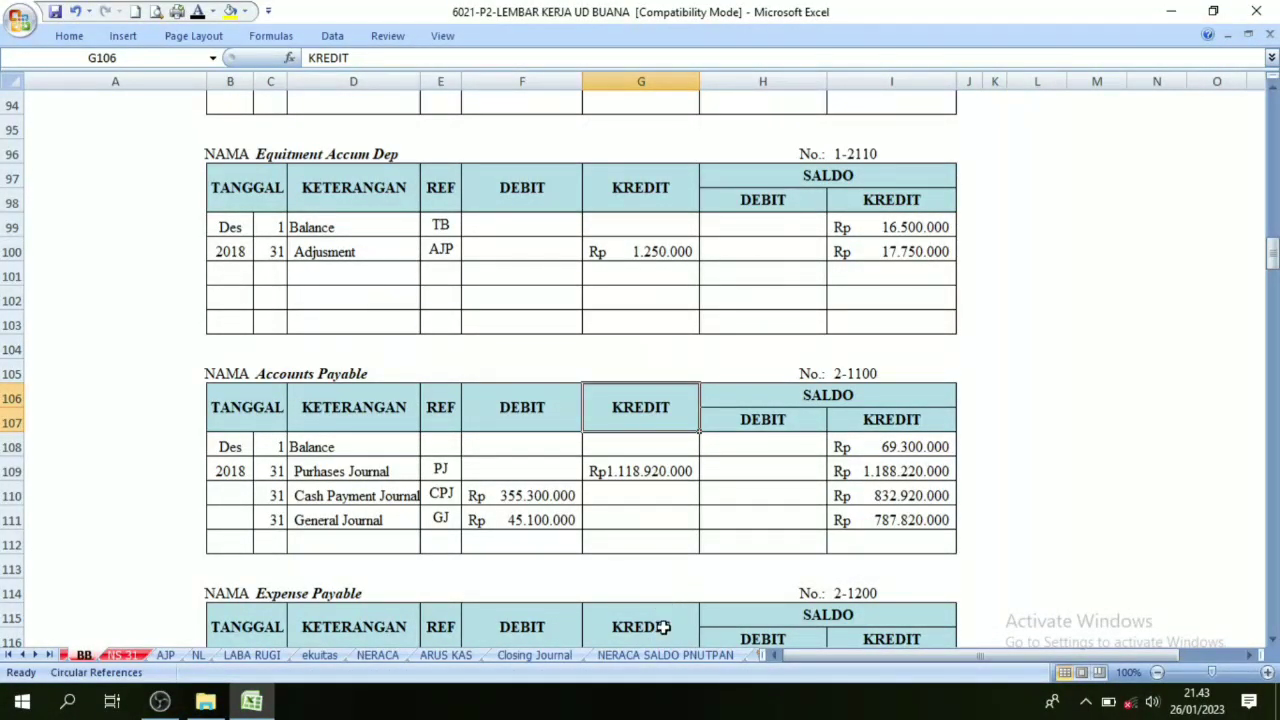
pyautogui.click(655, 653)
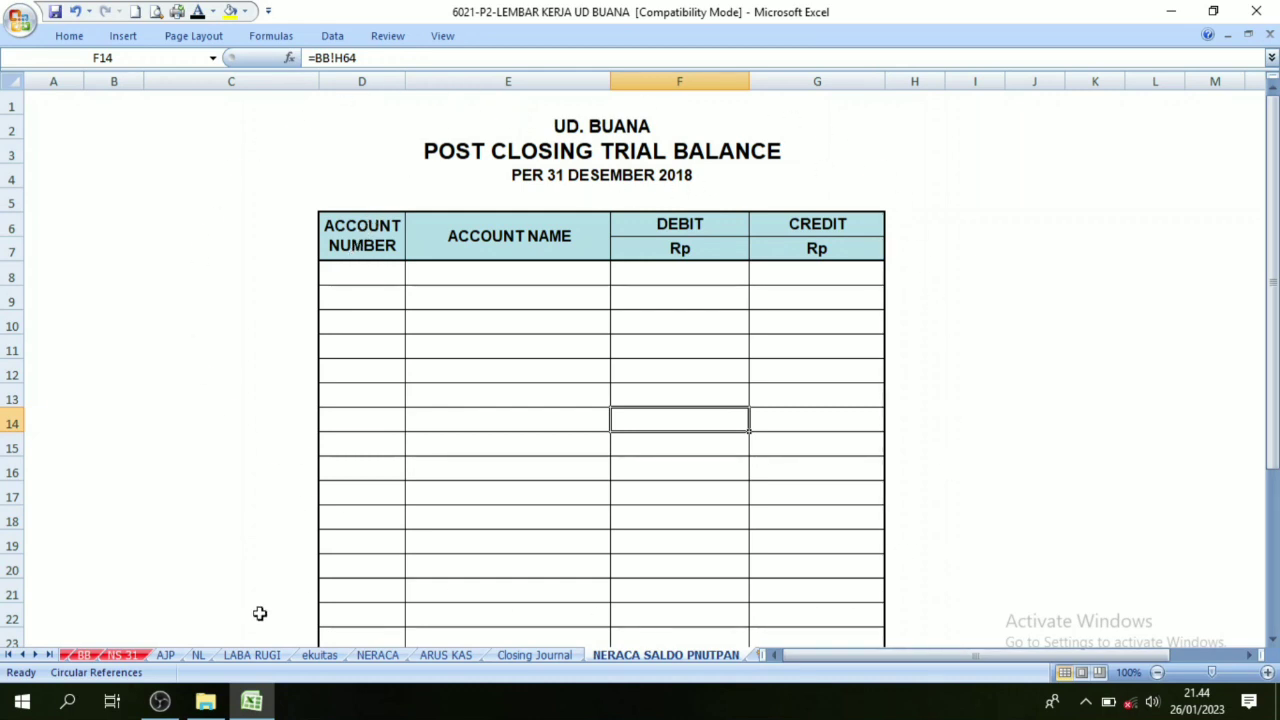
pyautogui.click(84, 655)
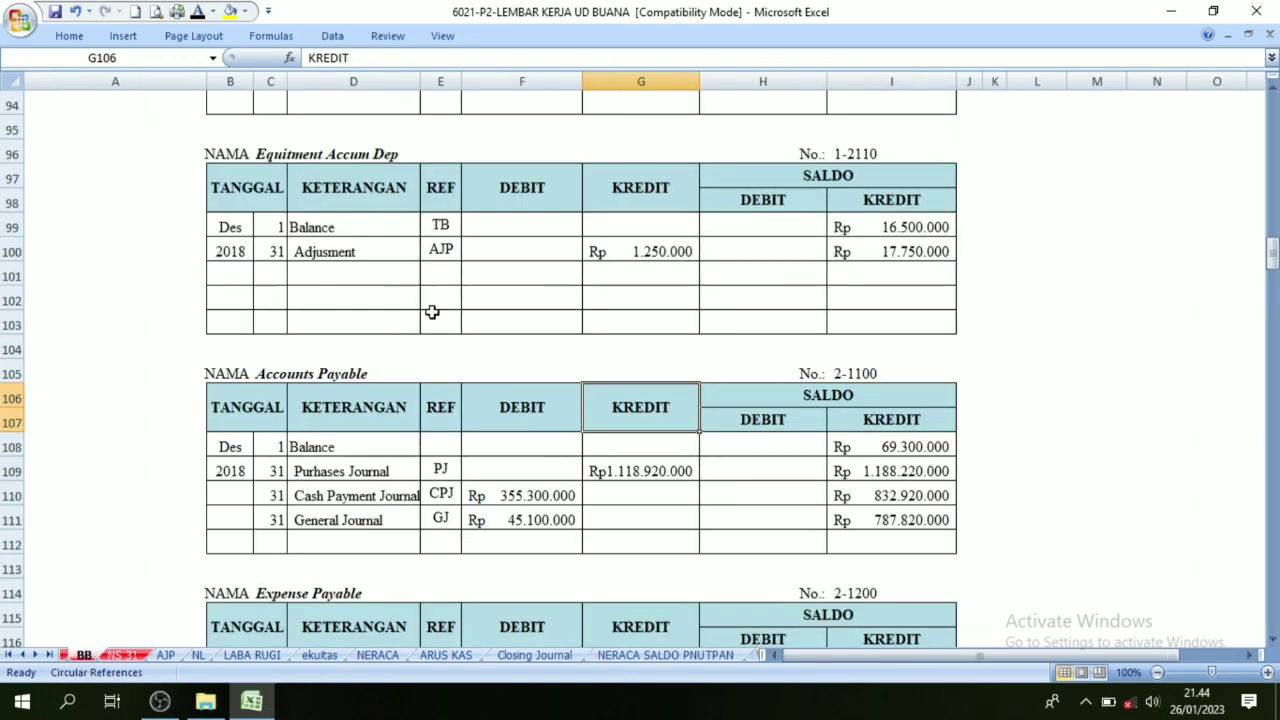
pyautogui.scroll(20, 437, 292)
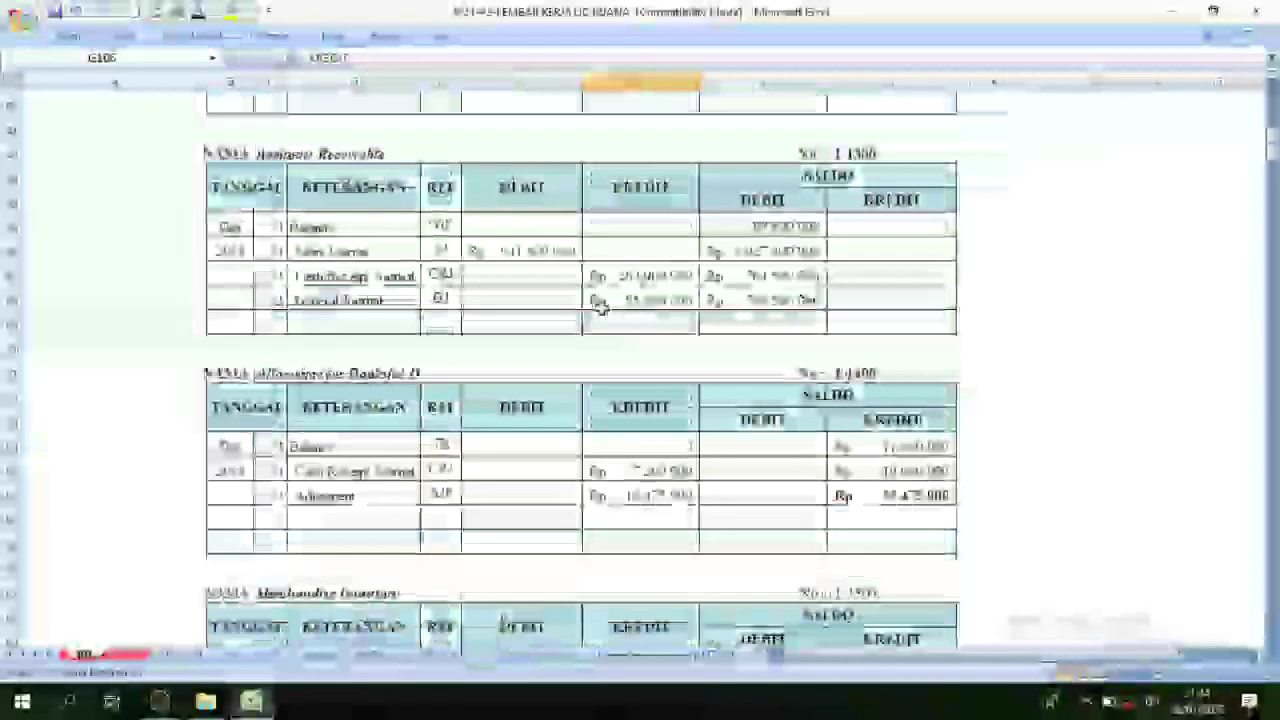
pyautogui.scroll(5, 437, 292)
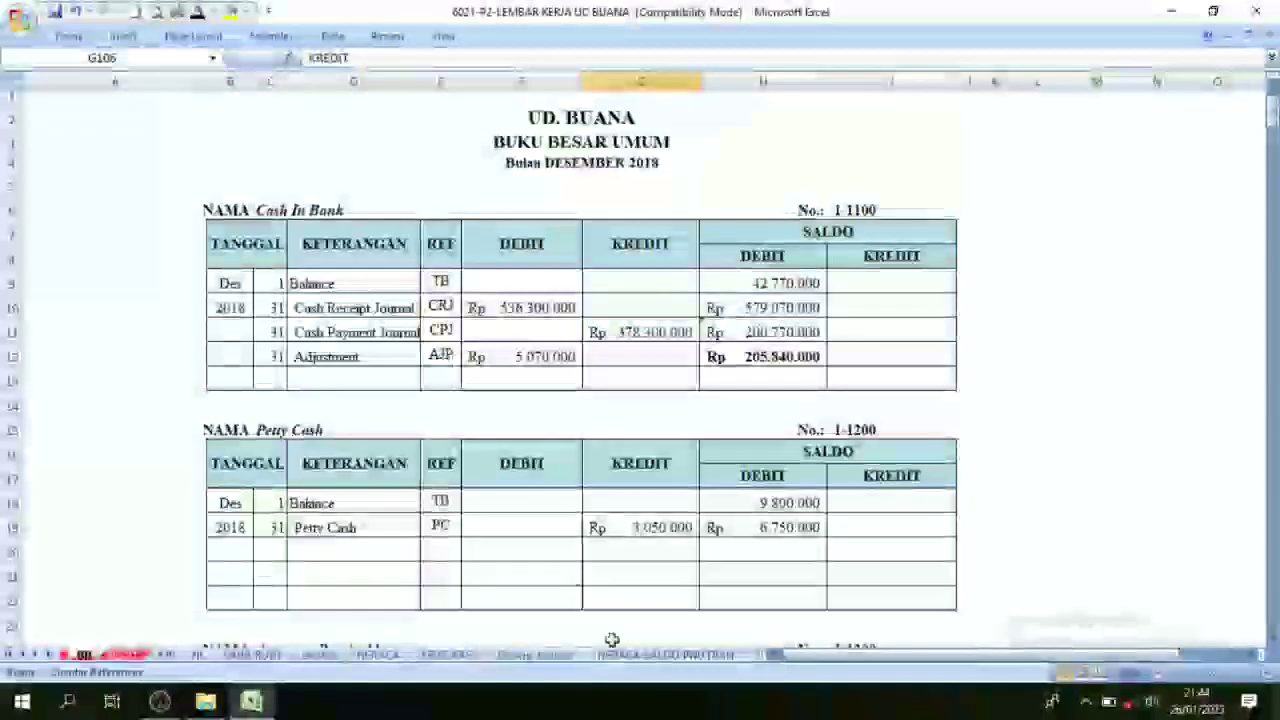
# Step: Apply the black font color to the account numbers and names in D8:E26 on NERACA SALDO PNUTPAN, and check the last account
pyautogui.click(640, 655)
pyautogui.moveTo(351, 268); pyautogui.dragTo(497, 531)
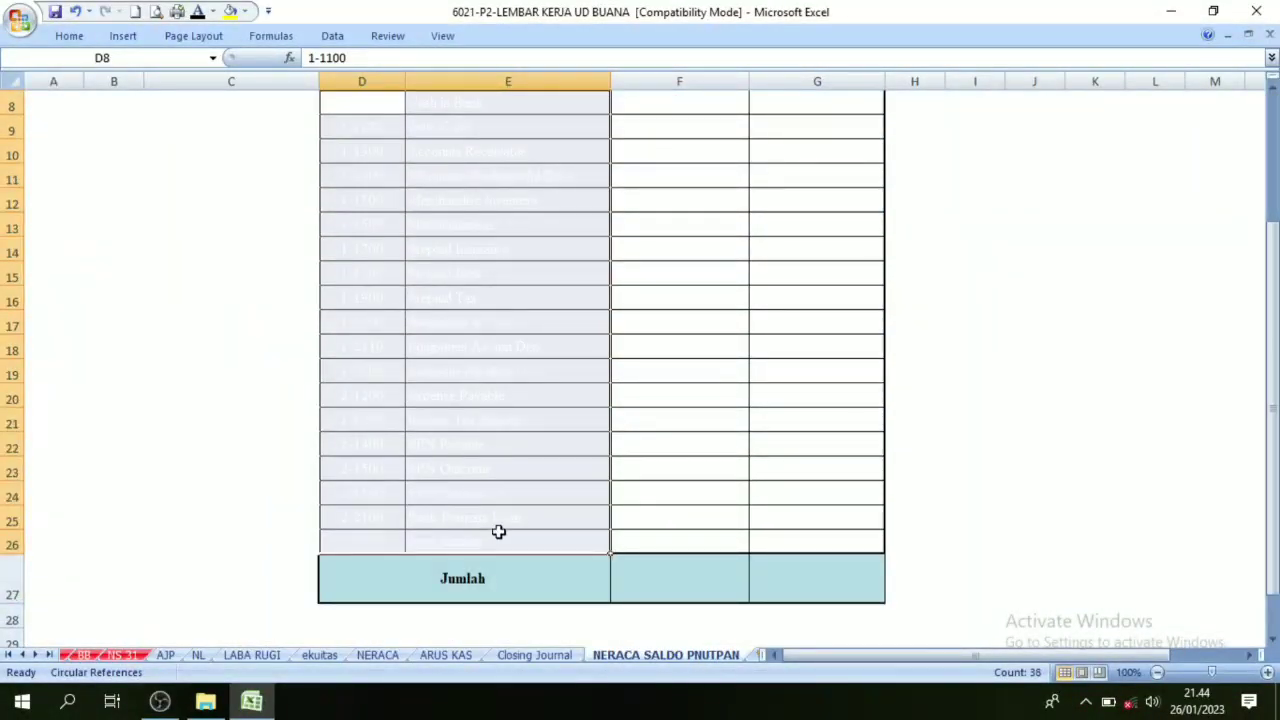
pyautogui.scroll(3, 498, 520)
pyautogui.click(198, 11)
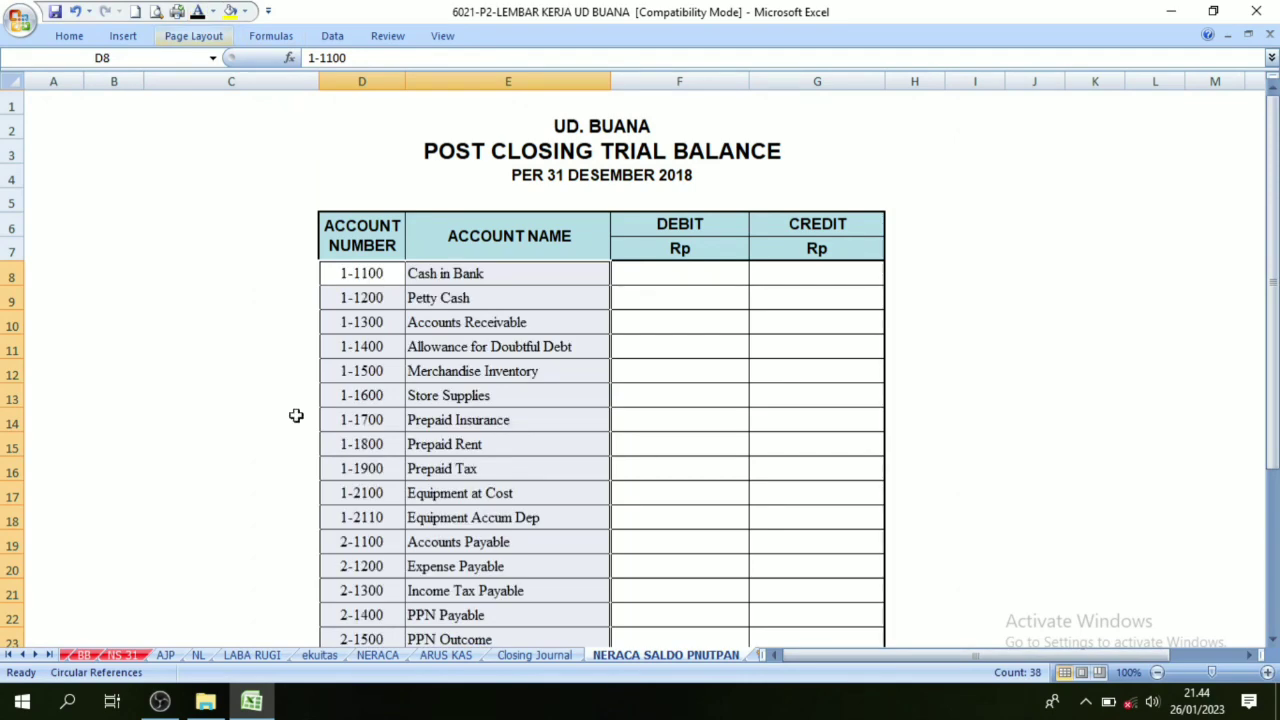
pyautogui.scroll(-6, 480, 562)
pyautogui.click(486, 275)
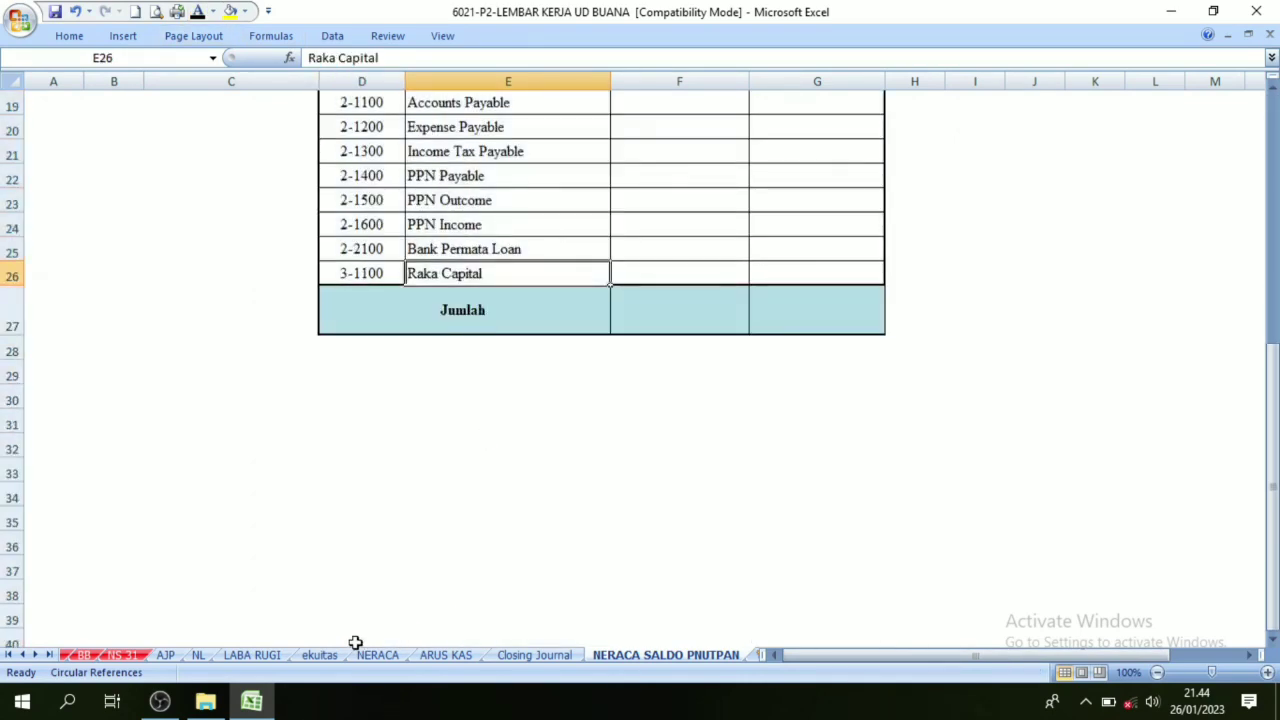
# Step: Review the BB ledgers from Cash In Bank down to the drawing account 3-1200, including capital account 3-1100
pyautogui.click(84, 655)
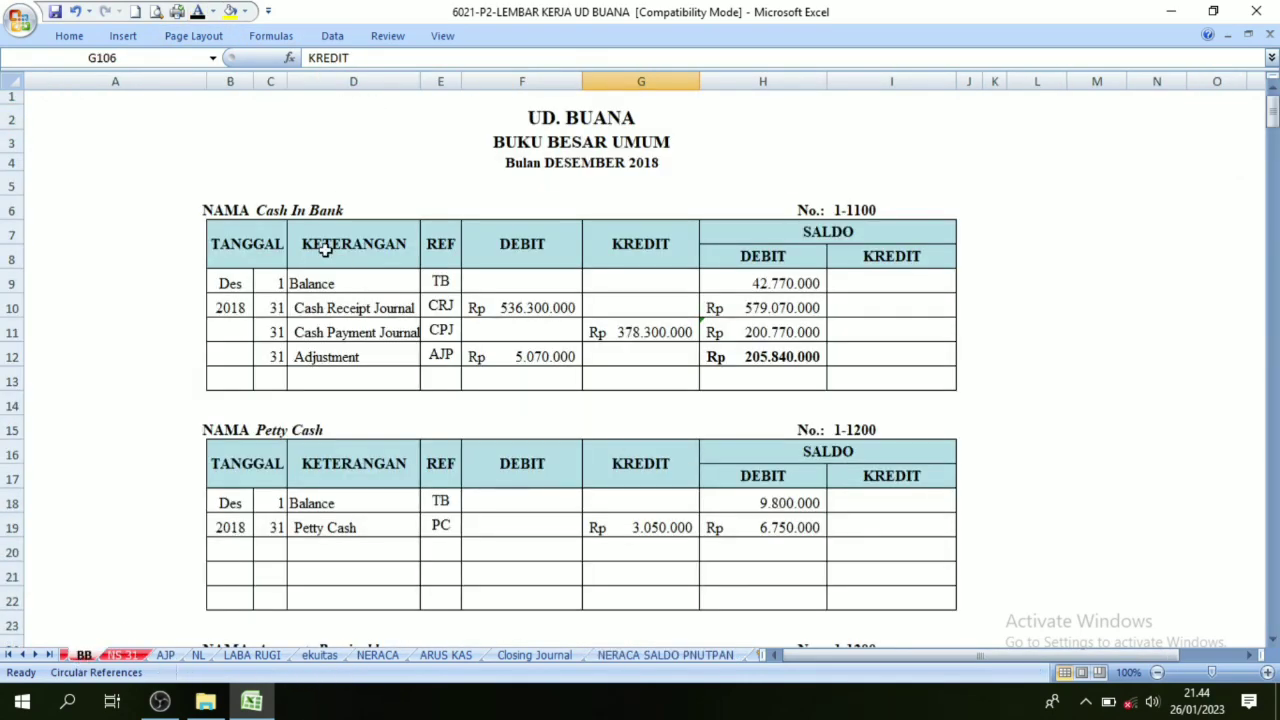
pyautogui.scroll(-20, 443, 363)
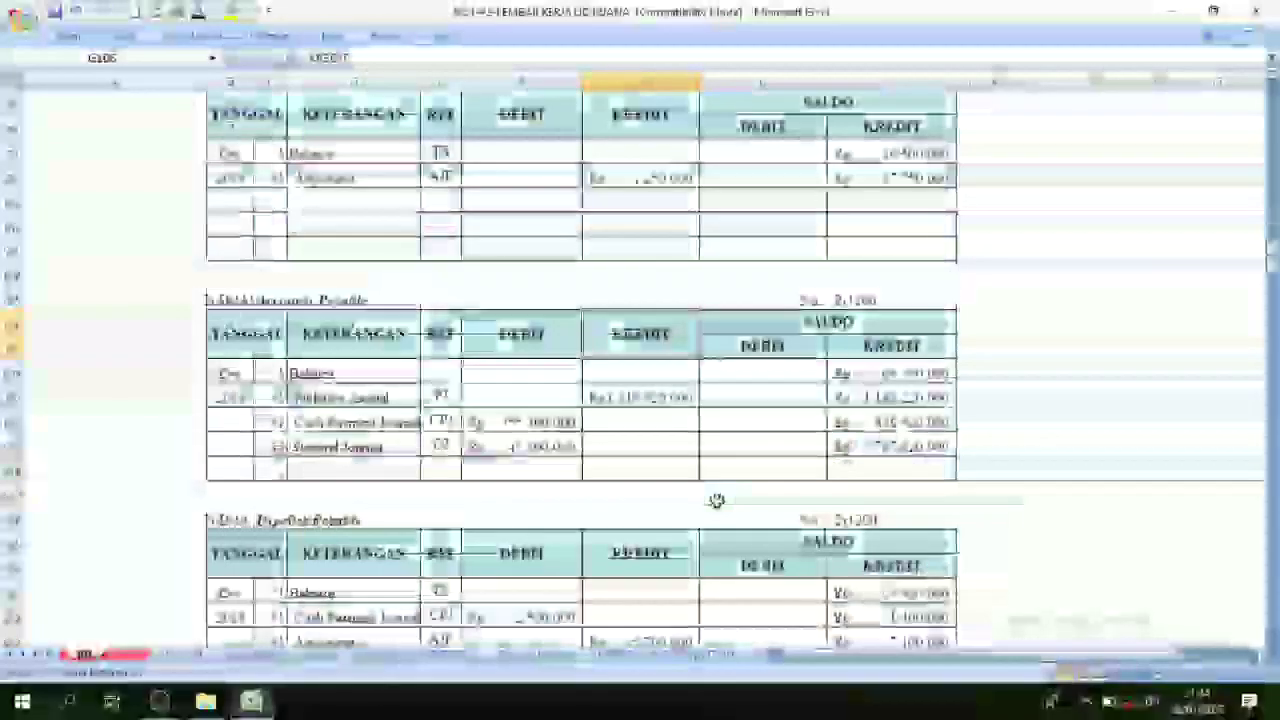
pyautogui.scroll(-15, 716, 495)
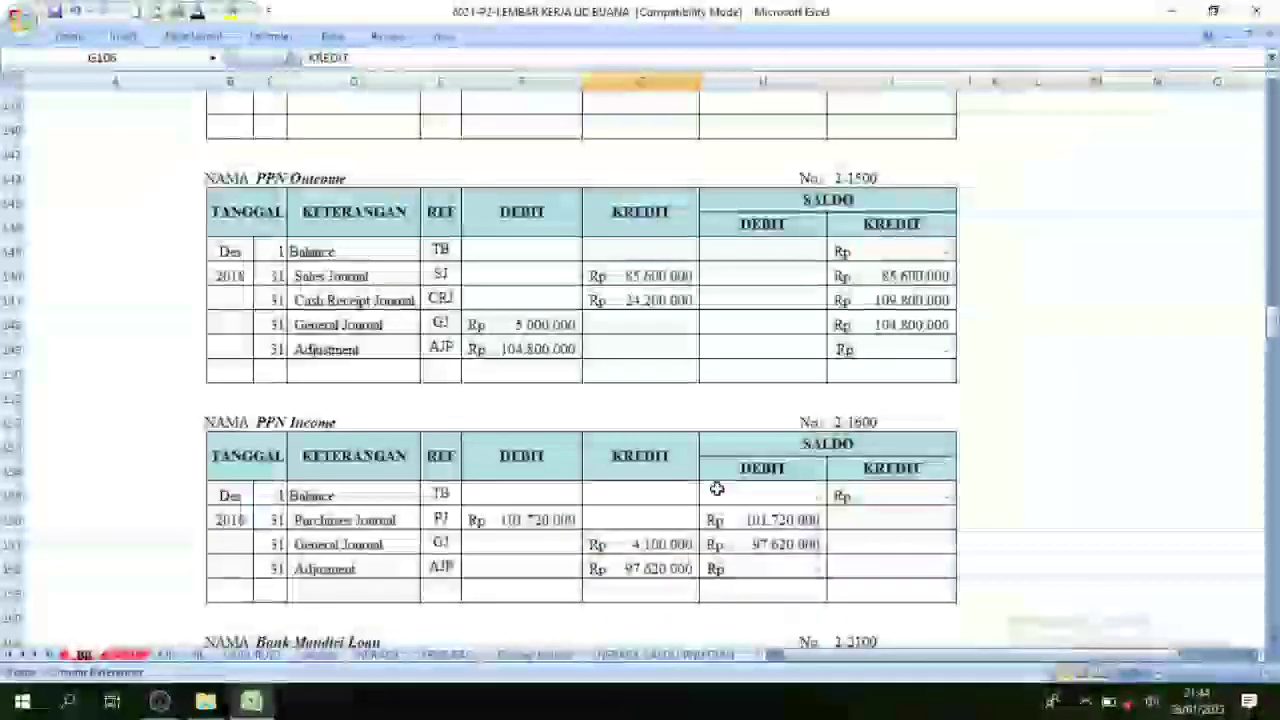
pyautogui.scroll(-8, 716, 489)
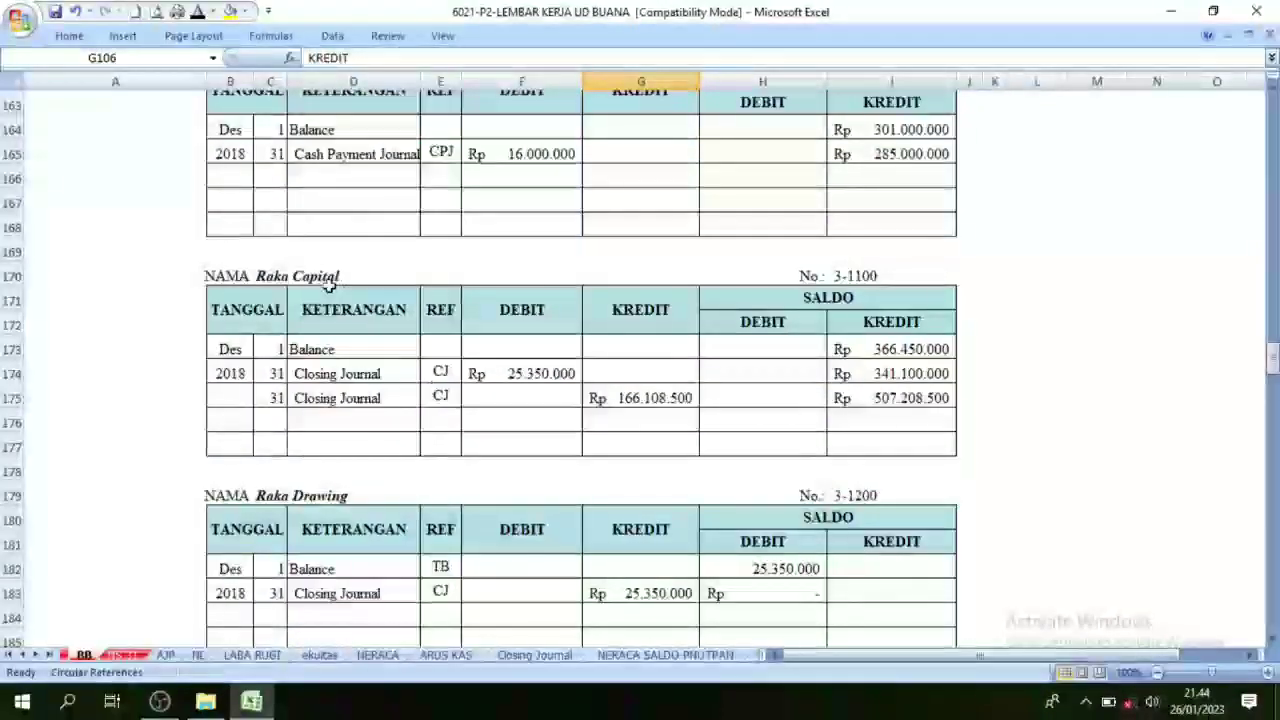
pyautogui.click(330, 282)
pyautogui.click(749, 255)
pyautogui.scroll(-5, 774, 360)
pyautogui.scroll(2, 370, 312)
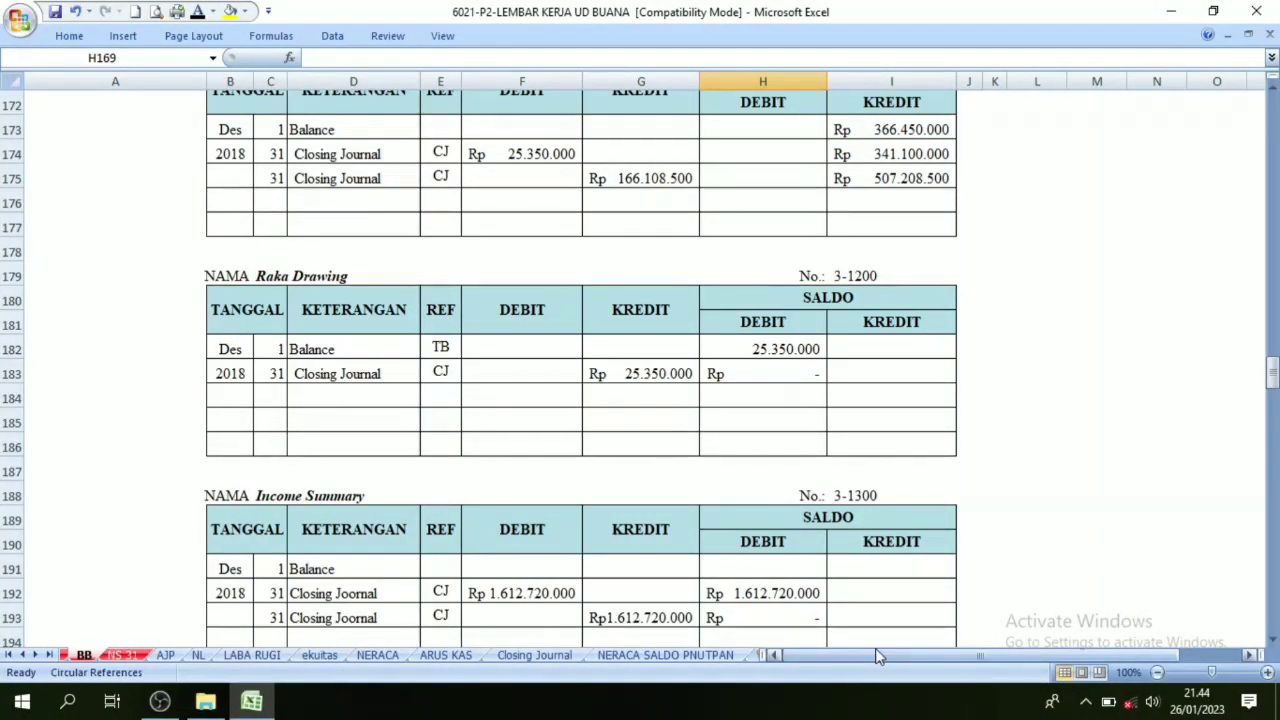
# Step: Check the final balances after the closing entries in the drawing, Income Summary, Sales and Sales Return ledgers
pyautogui.click(786, 372)
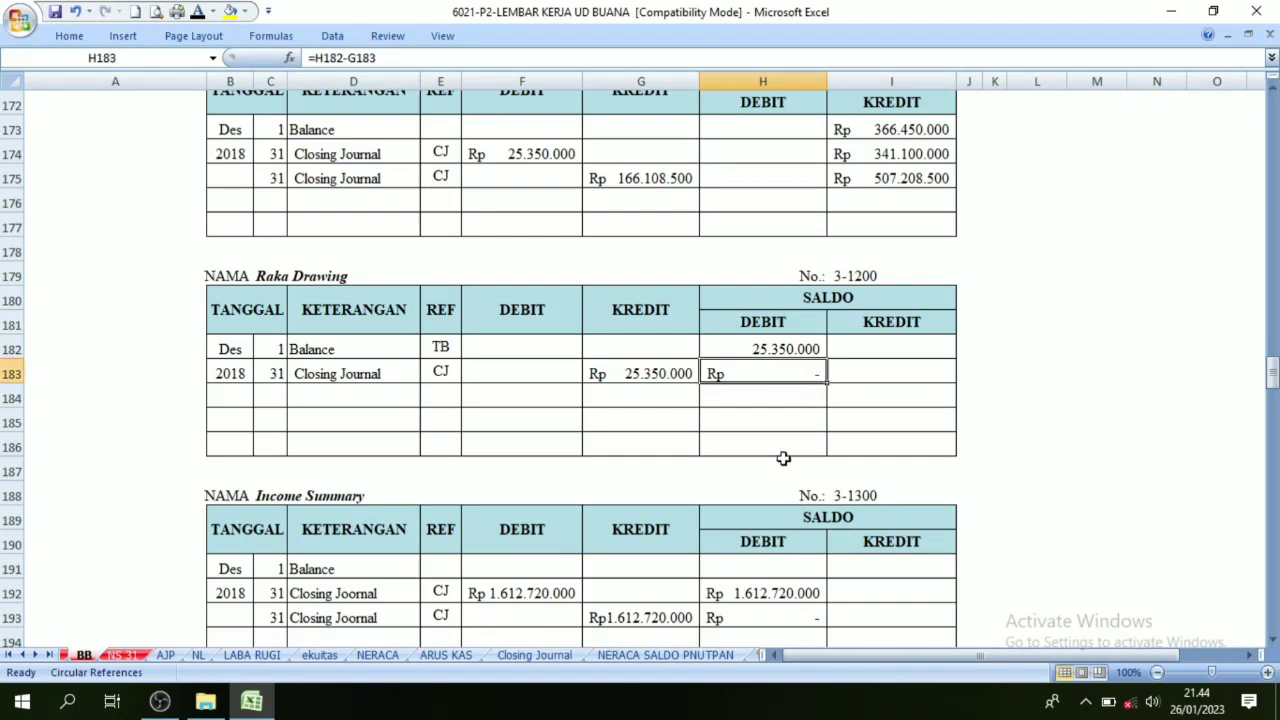
pyautogui.scroll(-3, 778, 455)
pyautogui.click(774, 402)
pyautogui.scroll(-3, 780, 465)
pyautogui.click(894, 420)
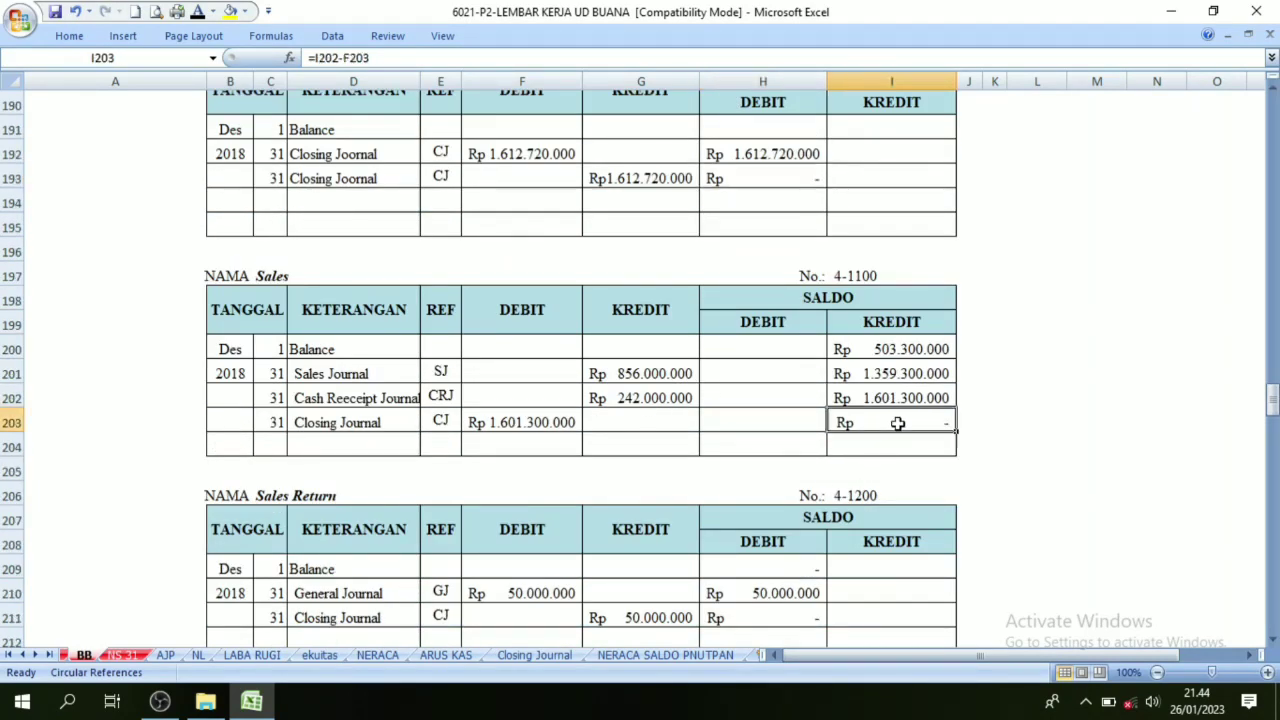
pyautogui.scroll(-3, 840, 490)
pyautogui.click(831, 413)
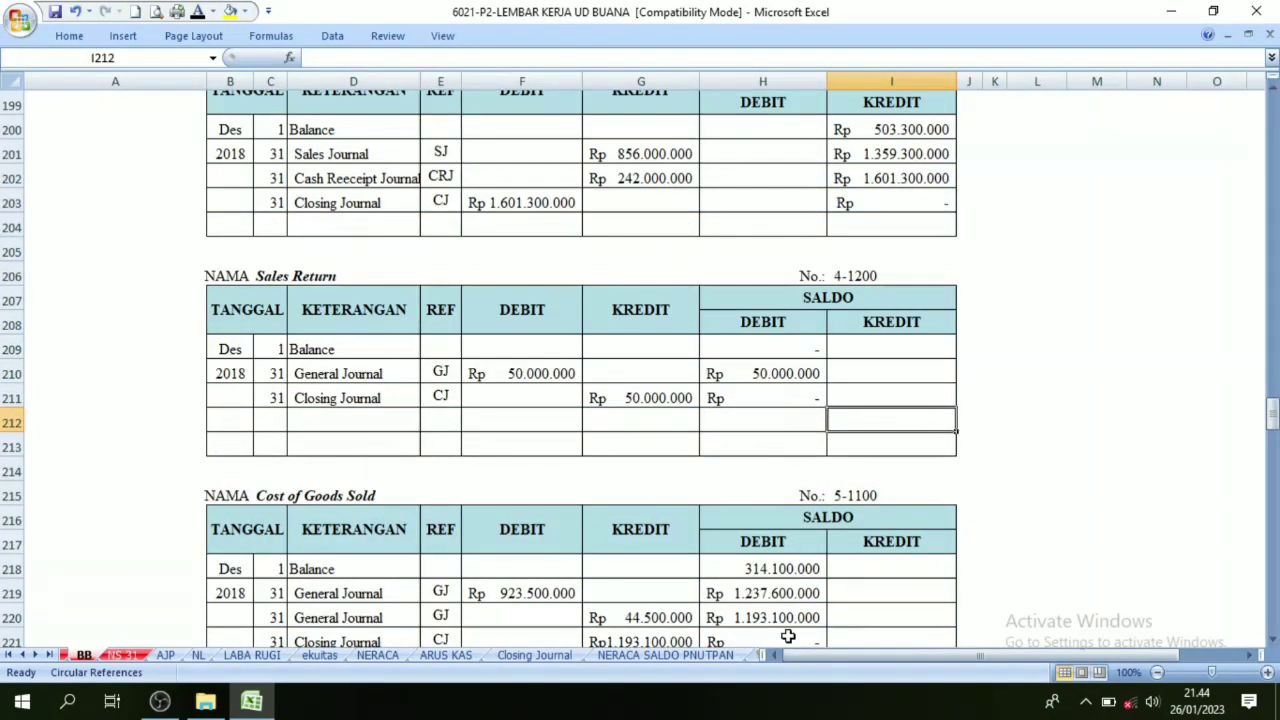
# Step: Check the Cash In Bank ledger on BB and apply the black font color to its debit in F8 on NERACA SALDO PNUTPAN
pyautogui.click(698, 656)
pyautogui.scroll(6, 696, 650)
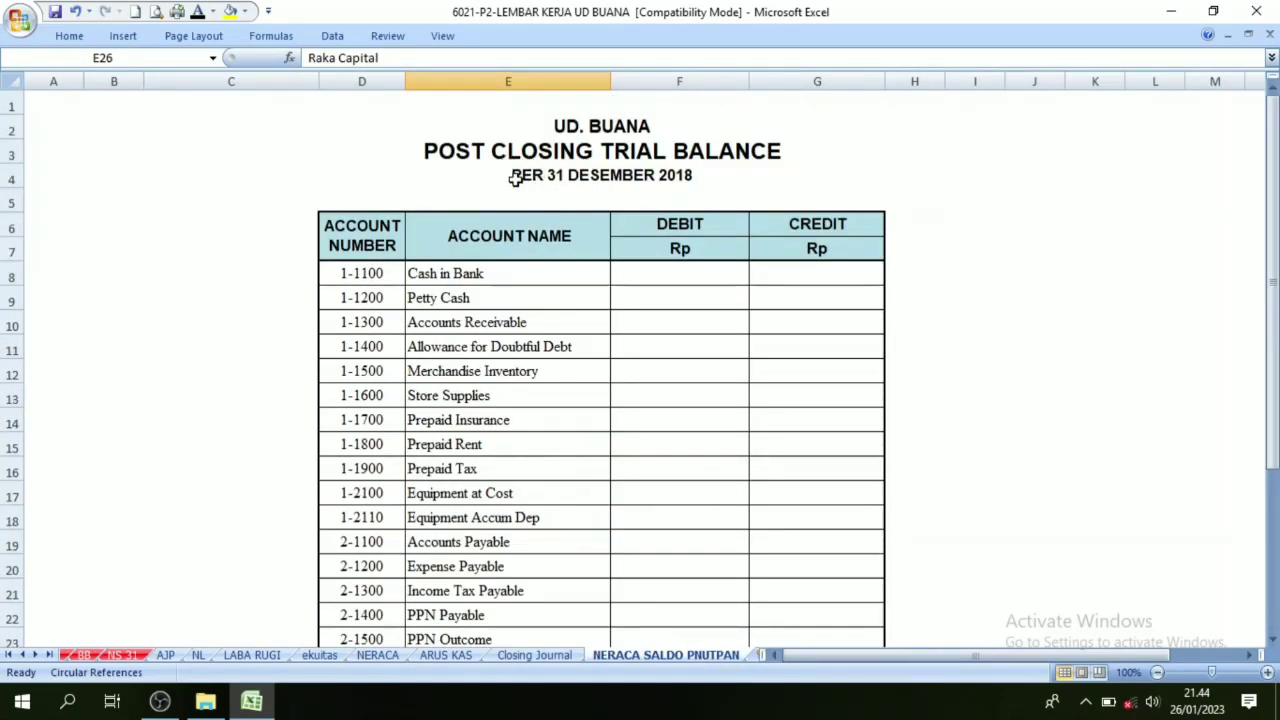
pyautogui.click(481, 274)
pyautogui.click(84, 655)
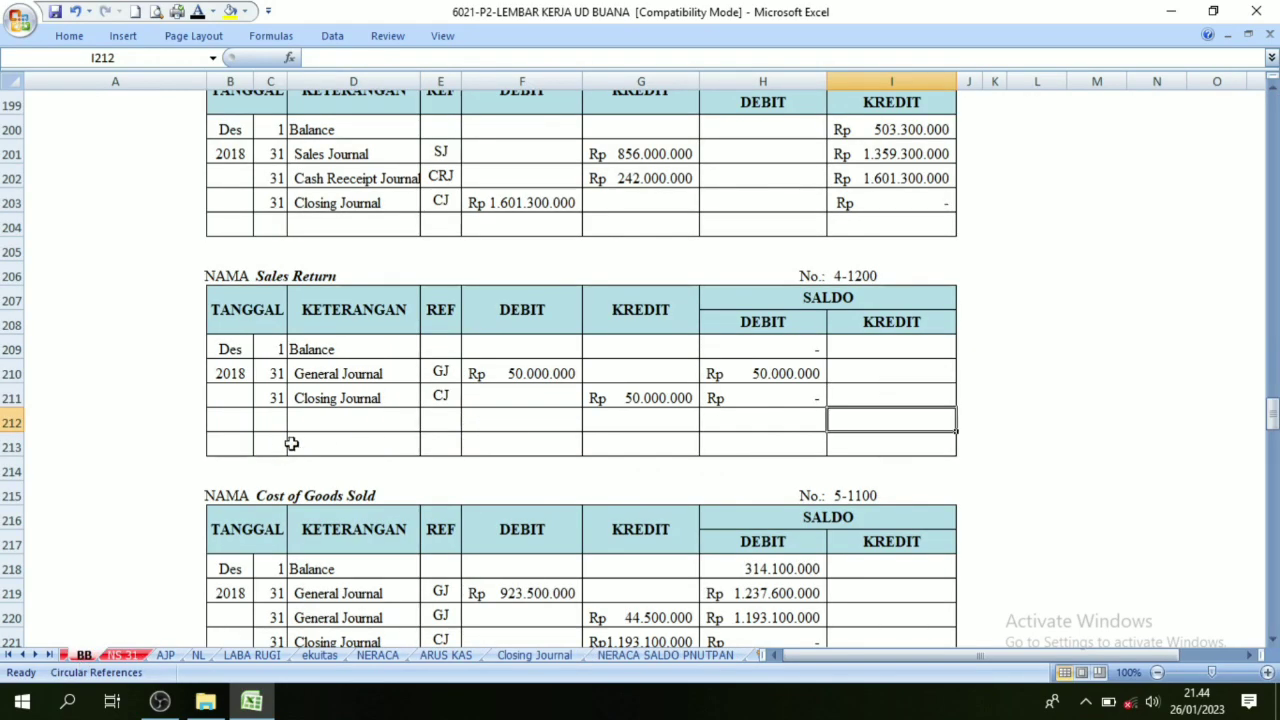
pyautogui.scroll(10, 1100, 443)
pyautogui.moveTo(1273, 372); pyautogui.dragTo(1273, 105)
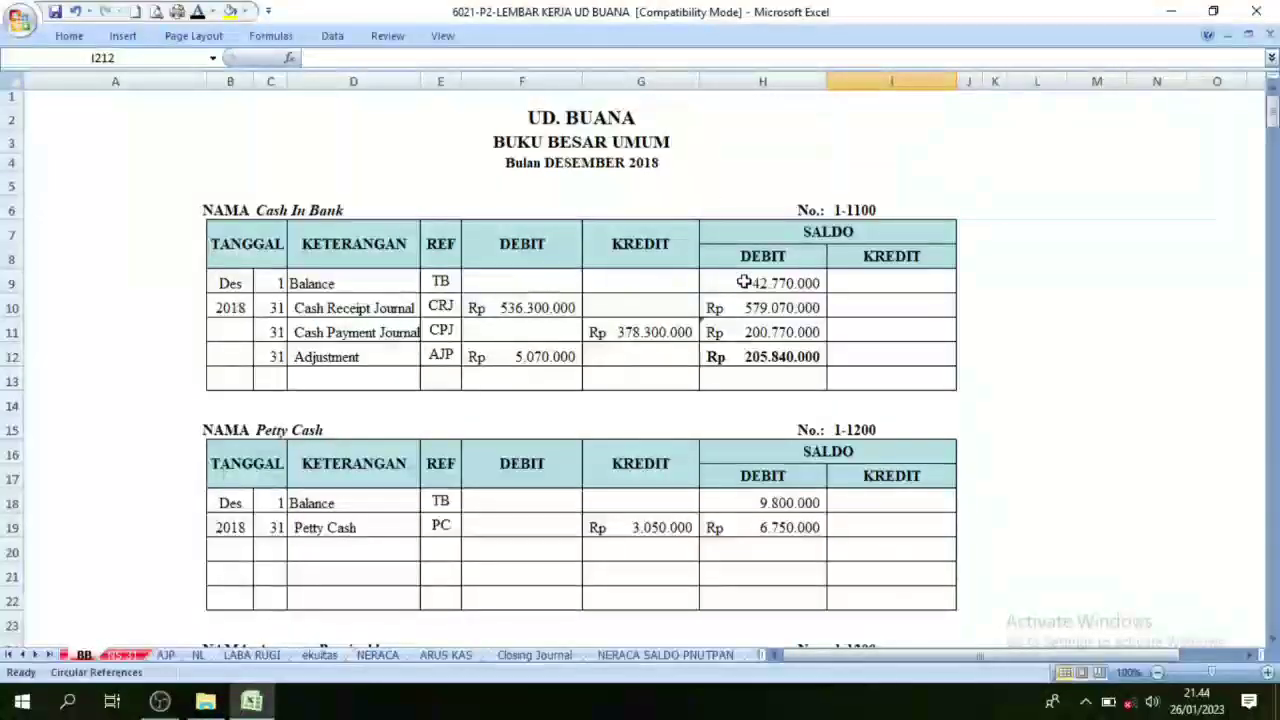
pyautogui.click(310, 212)
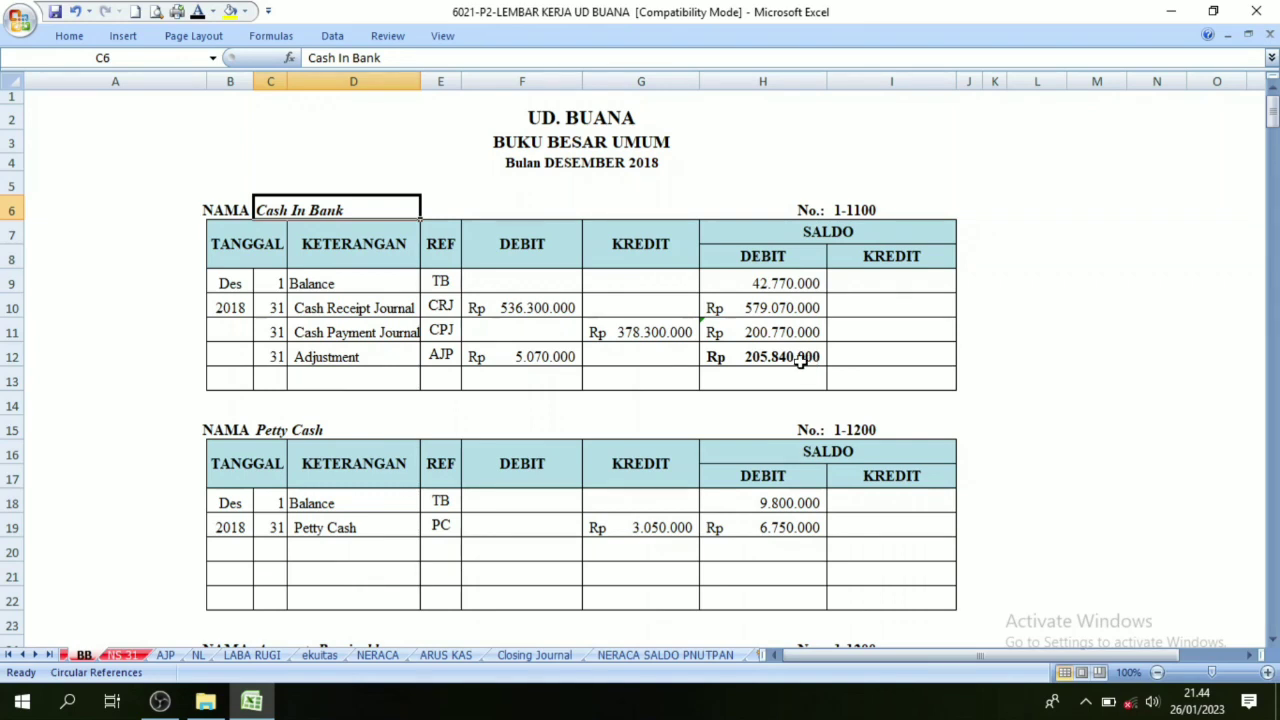
pyautogui.click(640, 655)
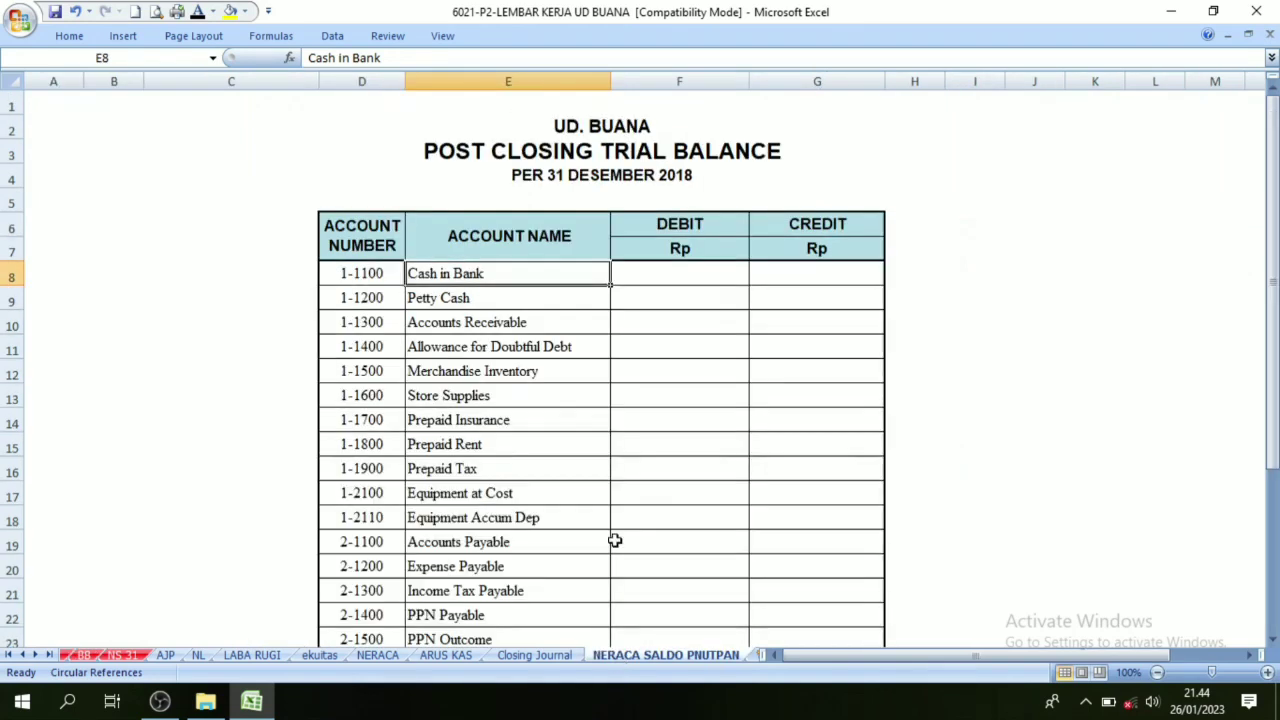
pyautogui.click(655, 281)
pyautogui.click(198, 11)
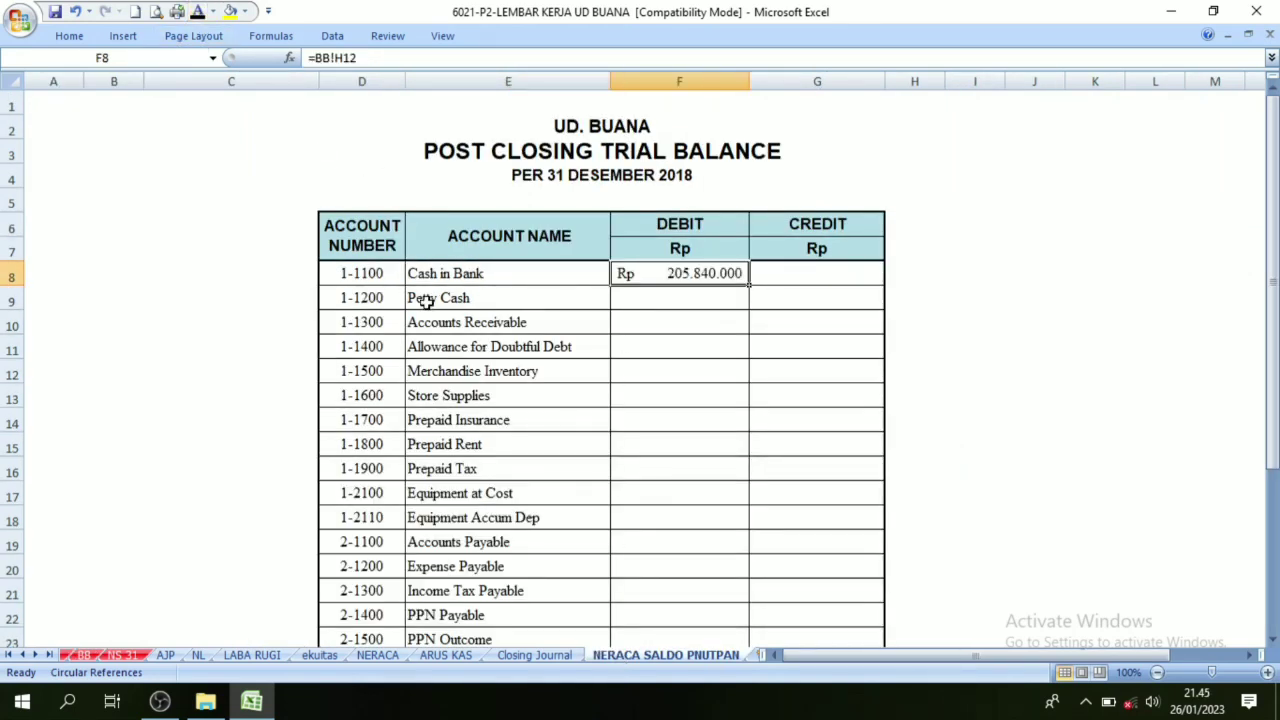
# Step: Check the Petty Cash balance in H19 on BB and apply the black font color to its debit in F9 on NERACA SALDO PNUTPAN
pyautogui.click(95, 655)
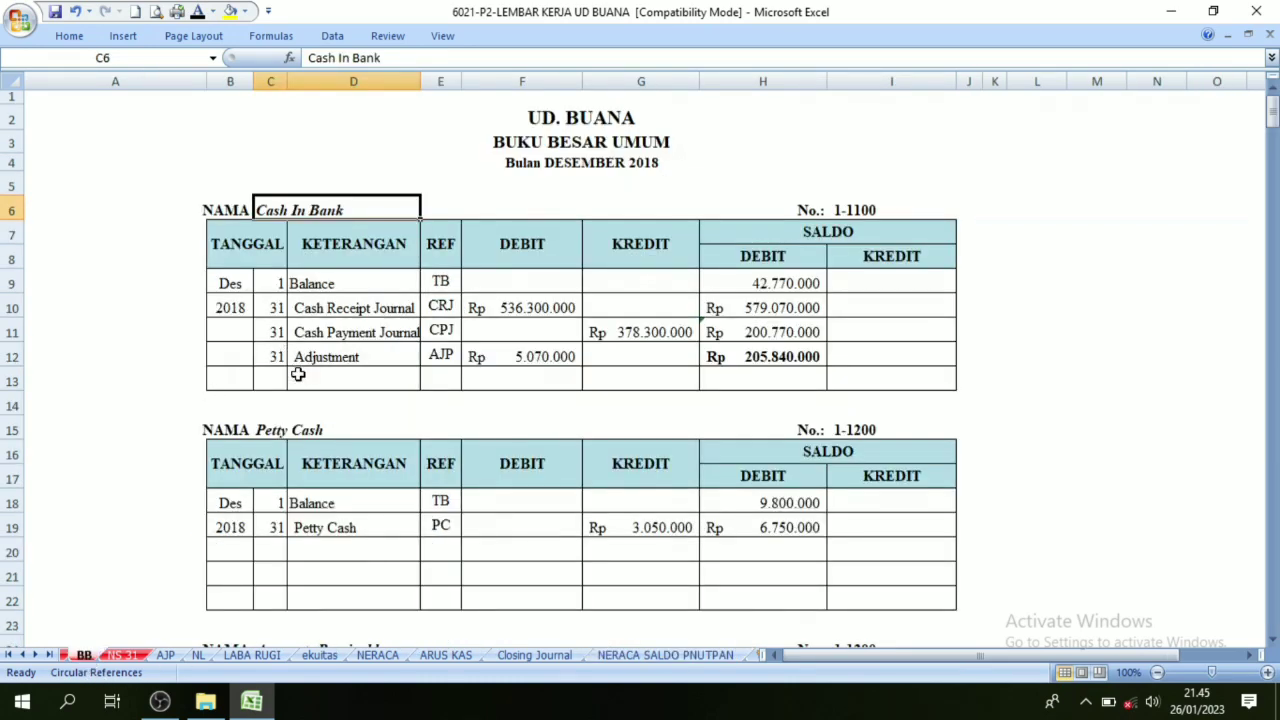
pyautogui.scroll(-1, 264, 441)
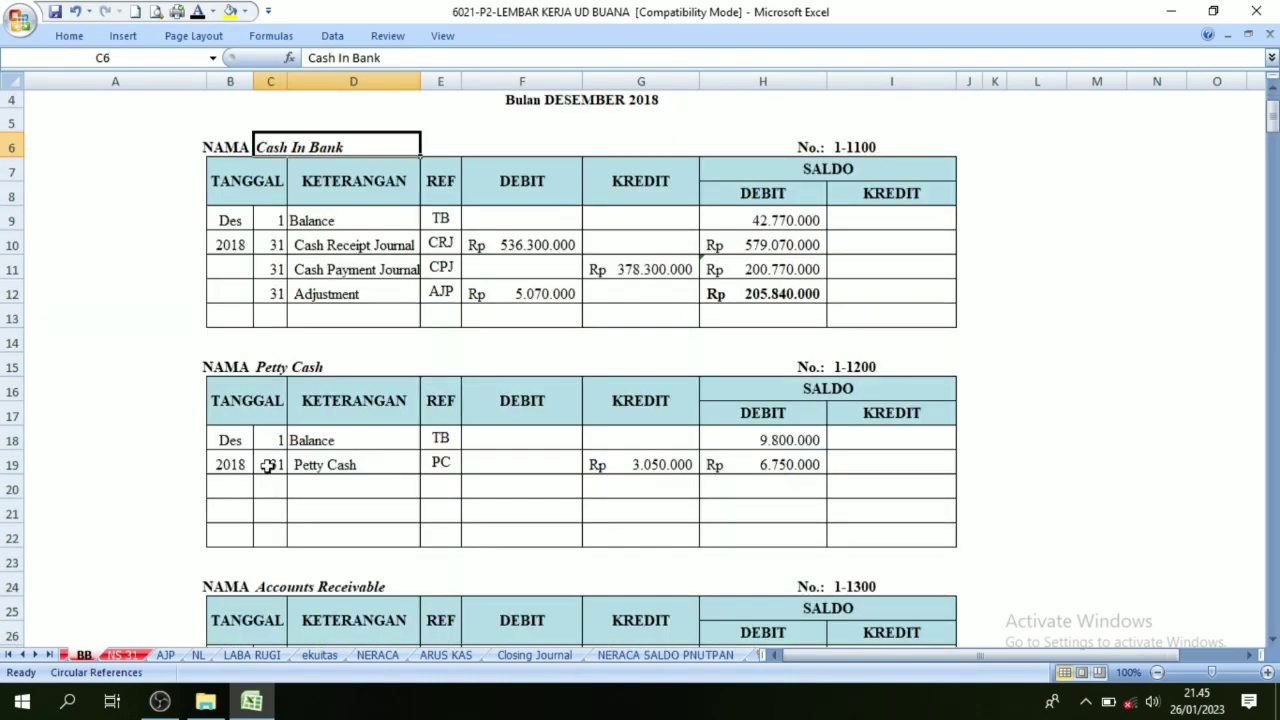
pyautogui.click(268, 466)
pyautogui.click(771, 463)
pyautogui.press('Up')
pyautogui.press('Up')
pyautogui.press('Up')
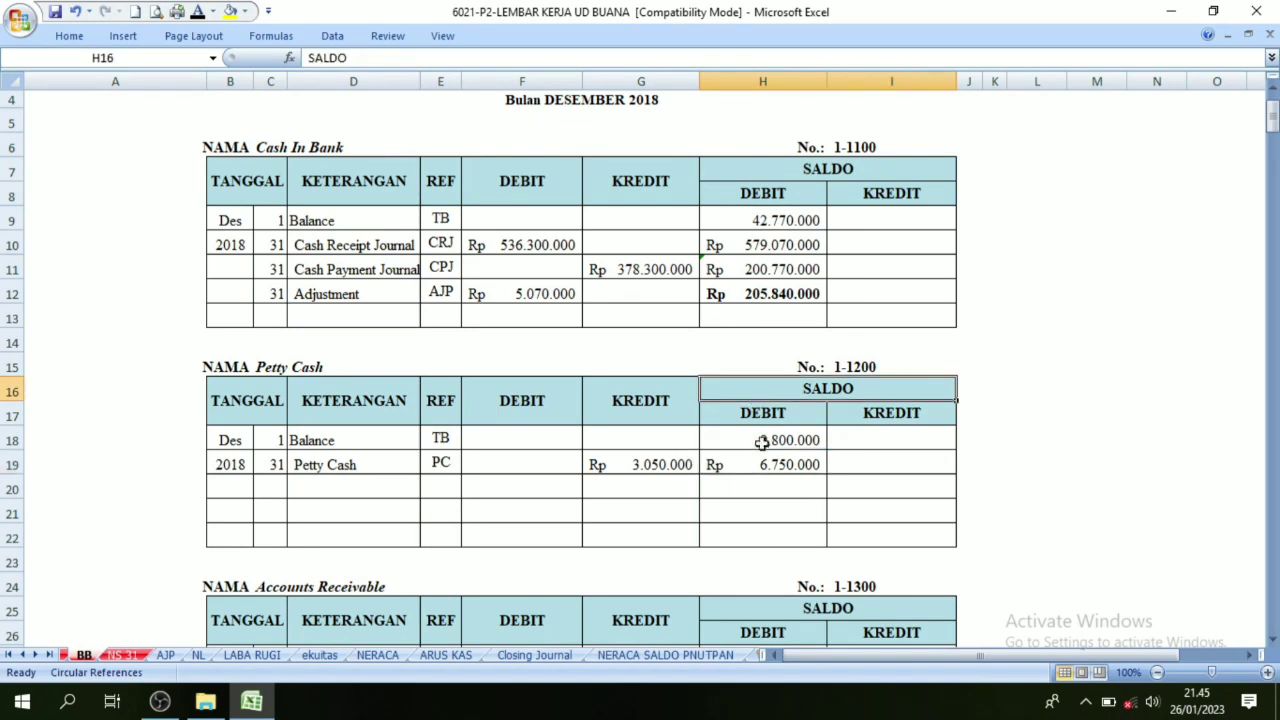
pyautogui.click(768, 465)
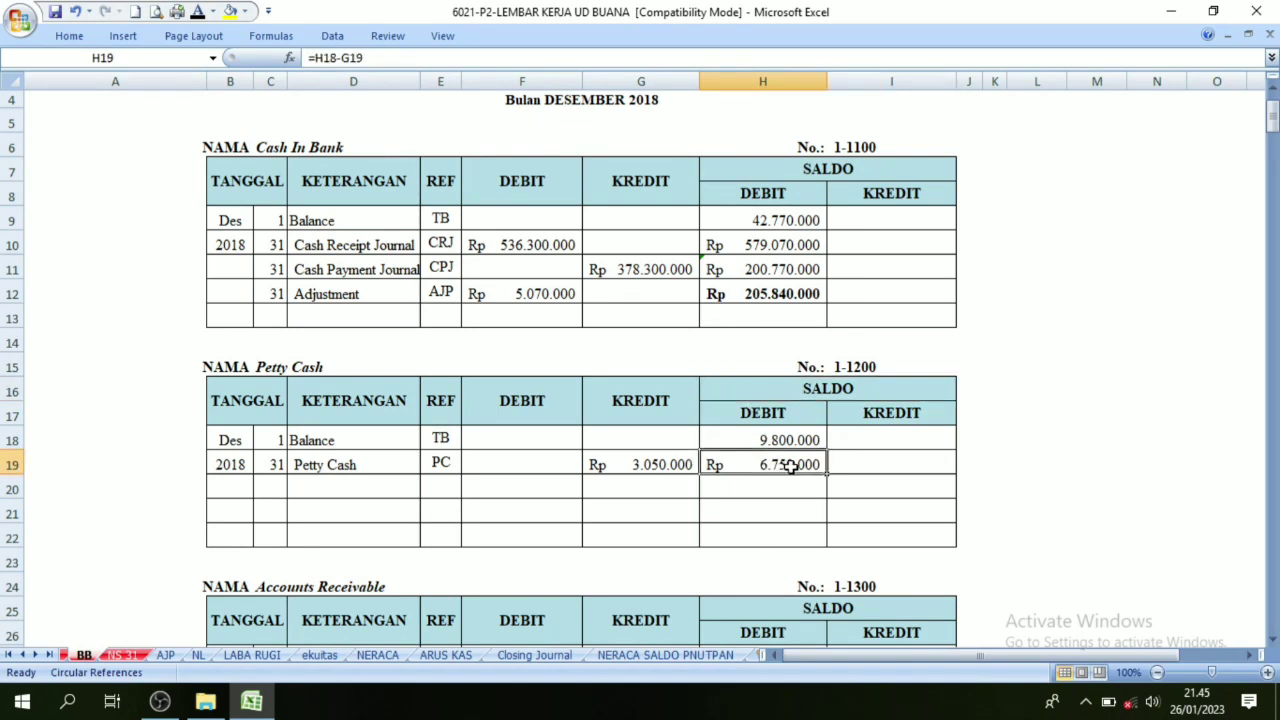
pyautogui.click(651, 655)
pyautogui.click(661, 305)
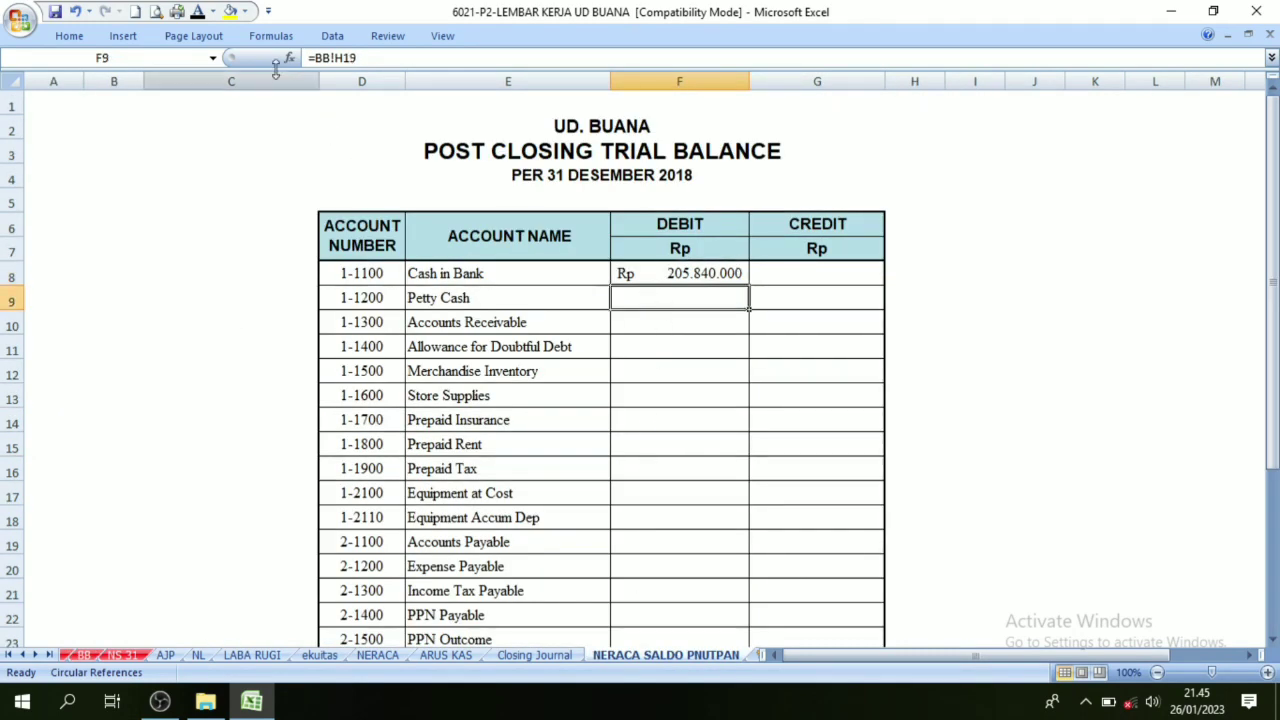
pyautogui.click(199, 13)
# Step: Check the Accounts Receivable balance in H30 on BB and apply the black font color to its debit in F10 on NERACA SALDO PNUTPAN
pyautogui.click(455, 330)
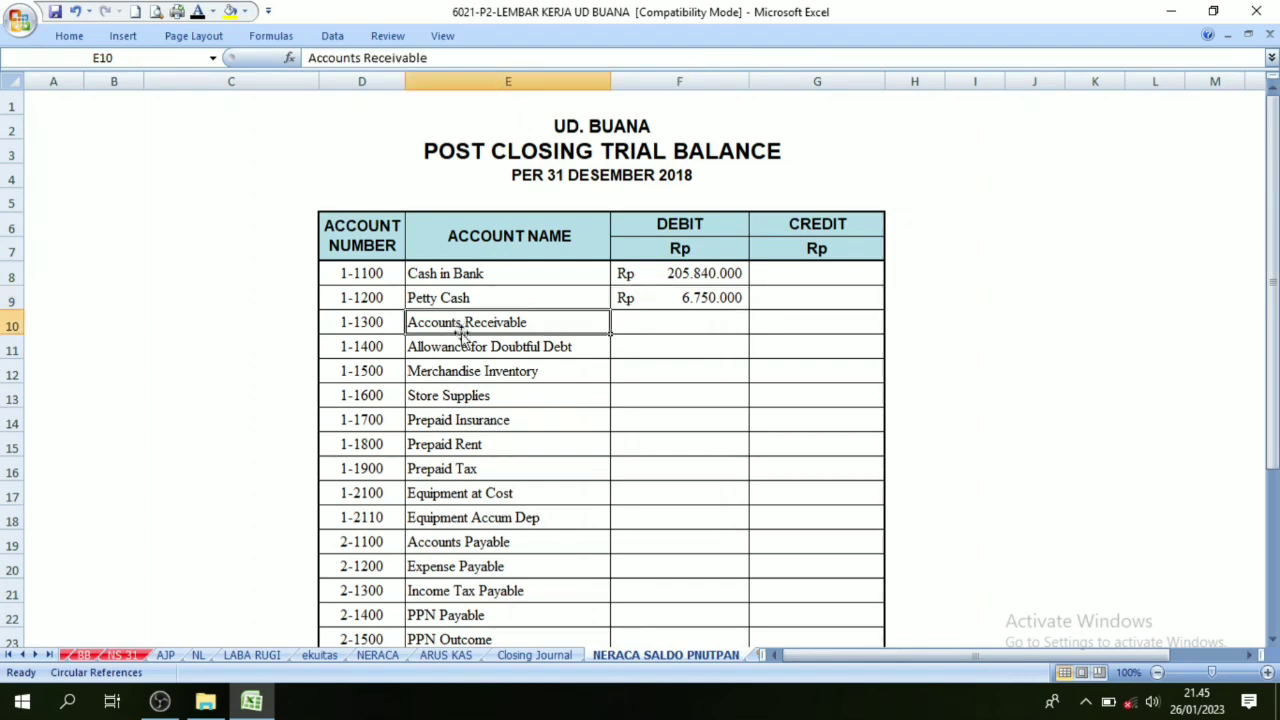
pyautogui.click(83, 655)
pyautogui.scroll(-3, 229, 543)
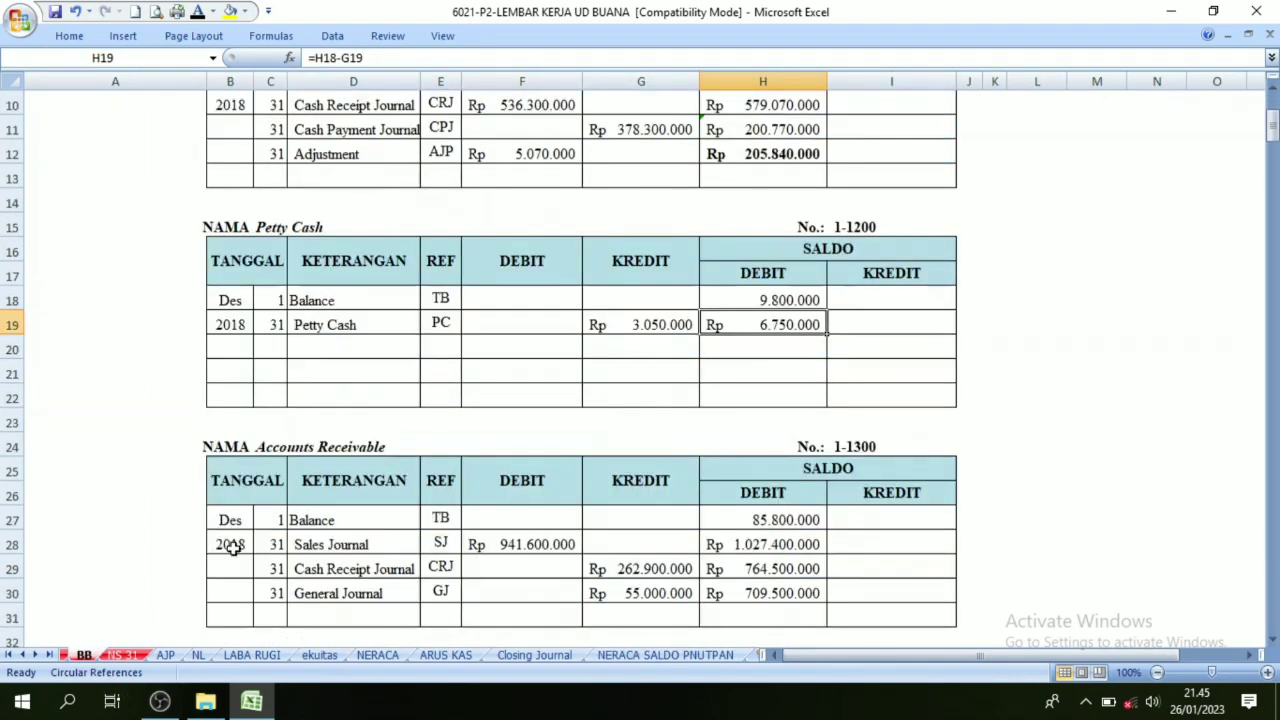
pyautogui.scroll(-1, 264, 368)
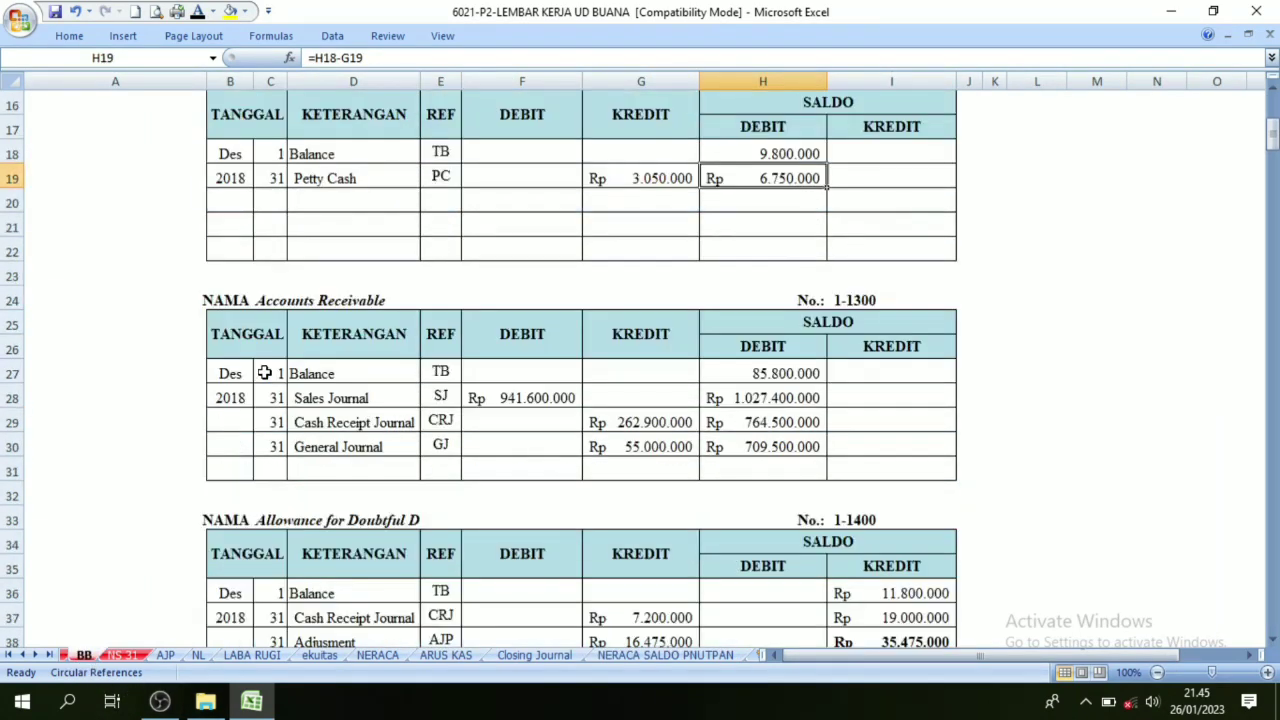
pyautogui.click(272, 448)
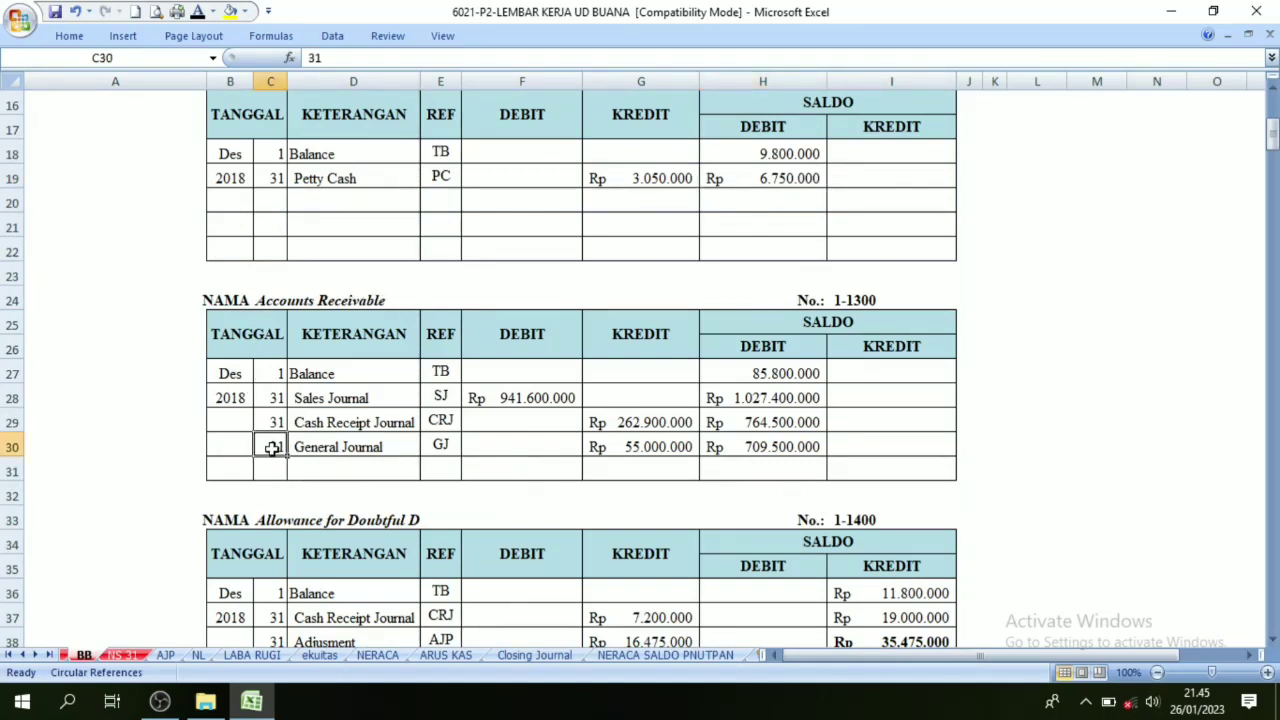
pyautogui.click(791, 358)
pyautogui.click(766, 448)
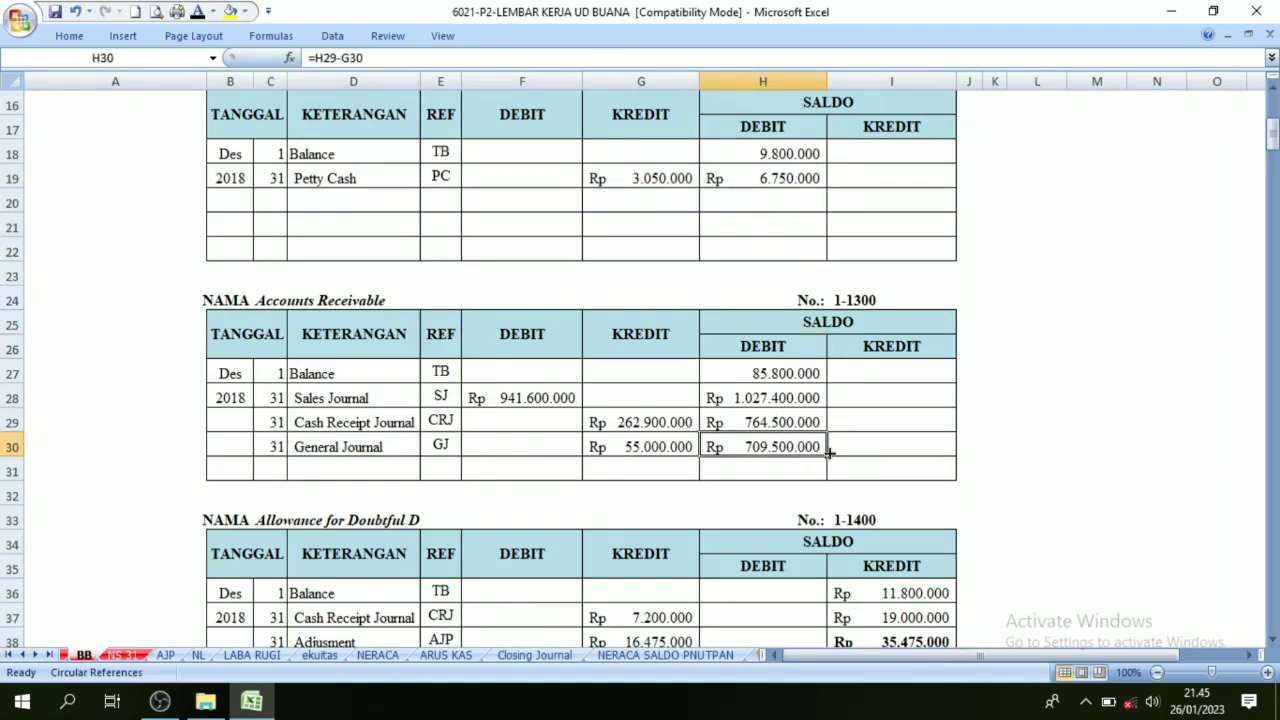
pyautogui.click(672, 655)
pyautogui.click(689, 326)
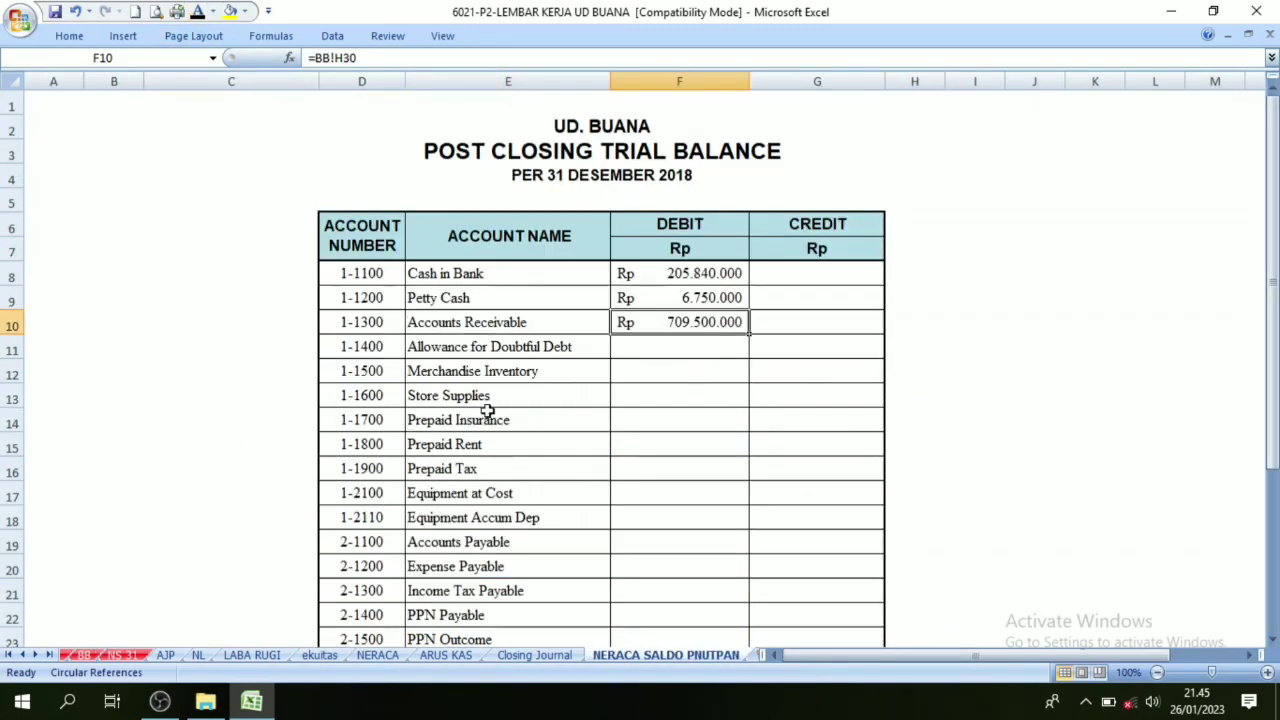
# Step: Check the Allowance for Doubtful Debt balance in I38 on BB and apply the black font color to its credit in G11 on NERACA SALDO PNUTPAN
pyautogui.click(84, 655)
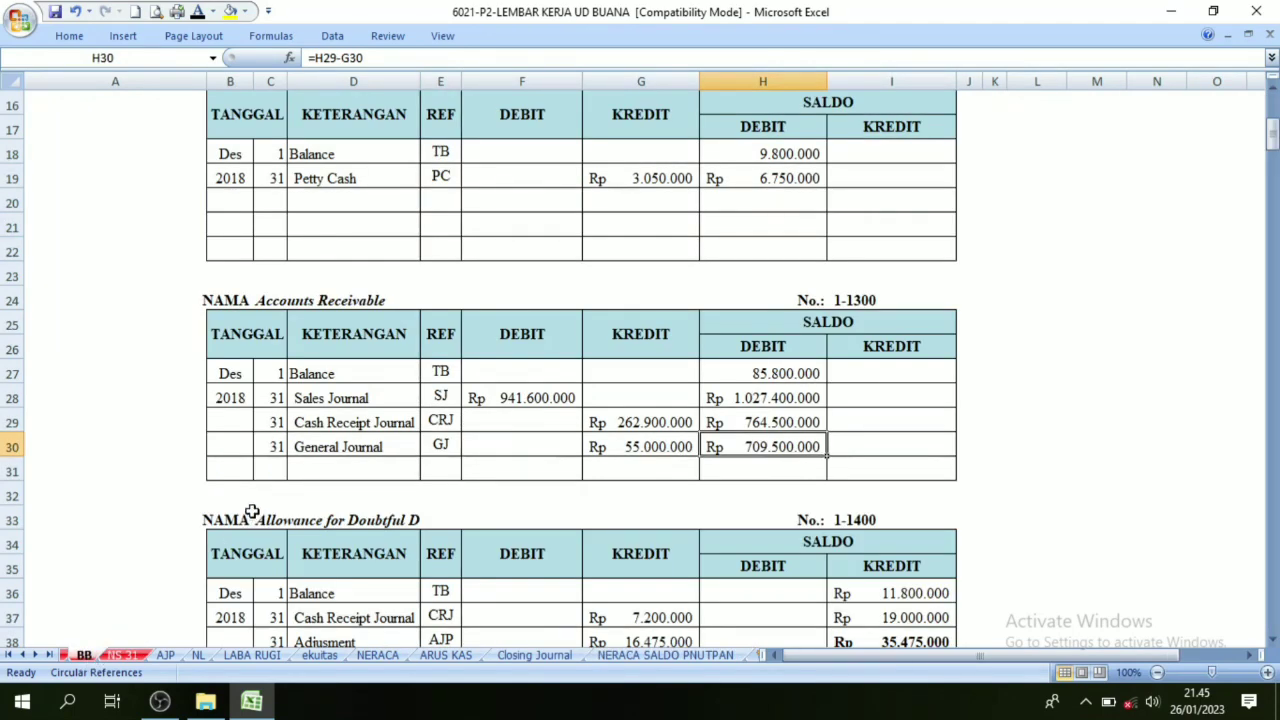
pyautogui.scroll(-3, 251, 514)
pyautogui.click(300, 298)
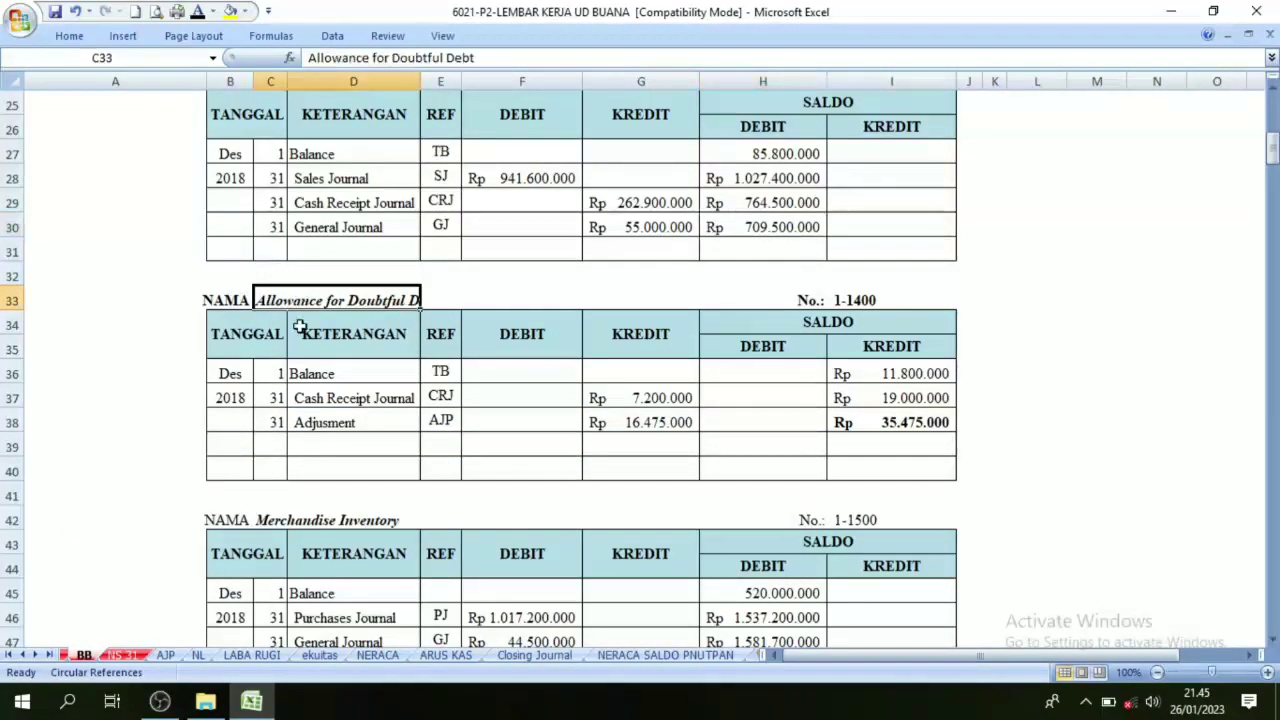
pyautogui.click(278, 422)
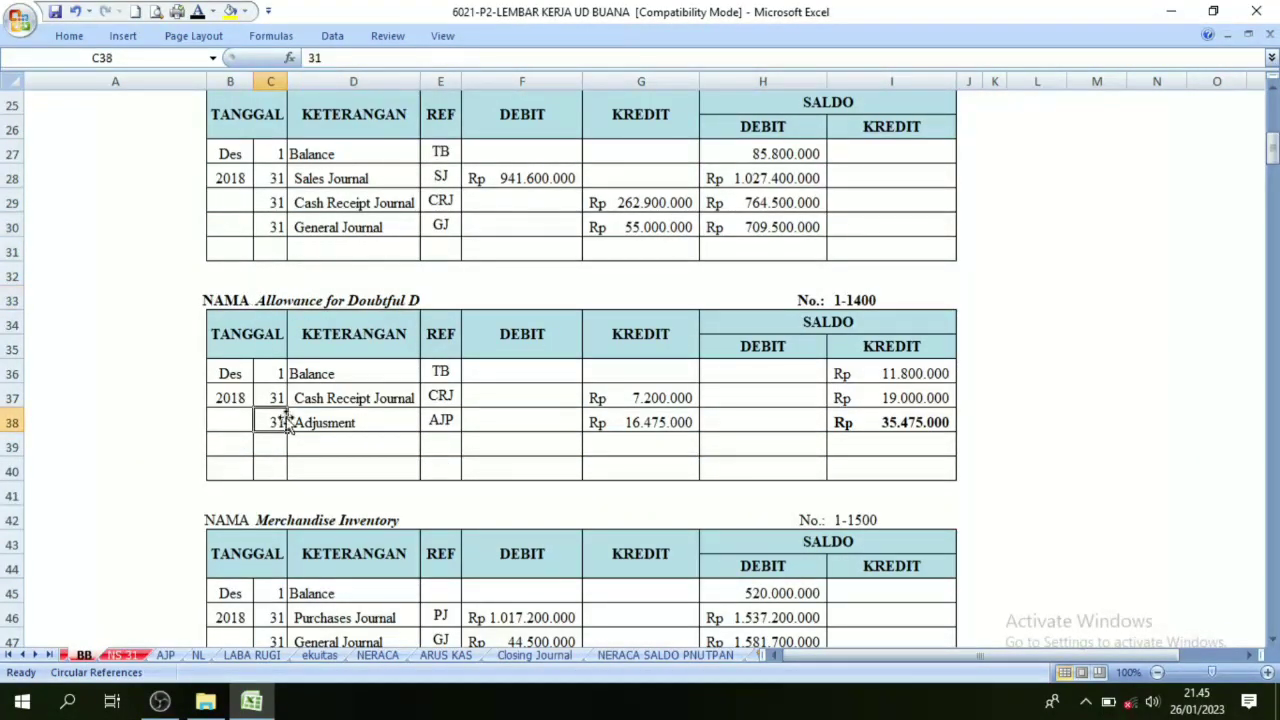
pyautogui.click(886, 422)
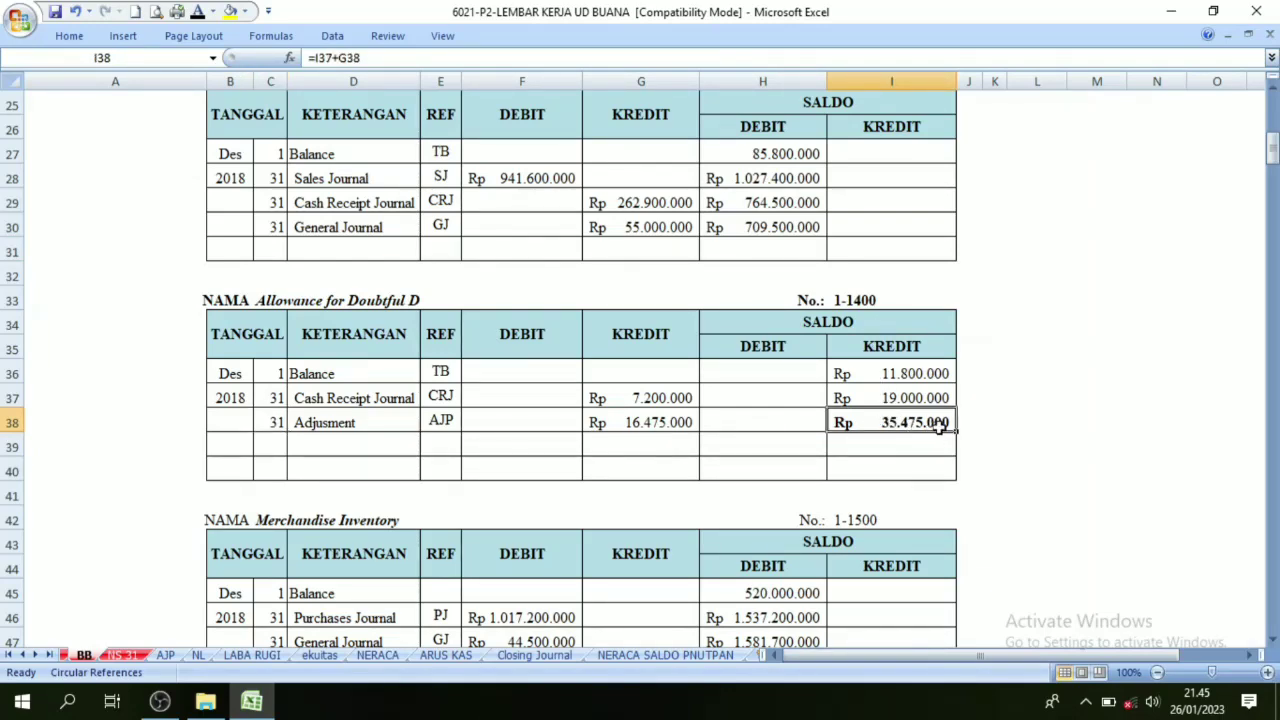
pyautogui.click(665, 655)
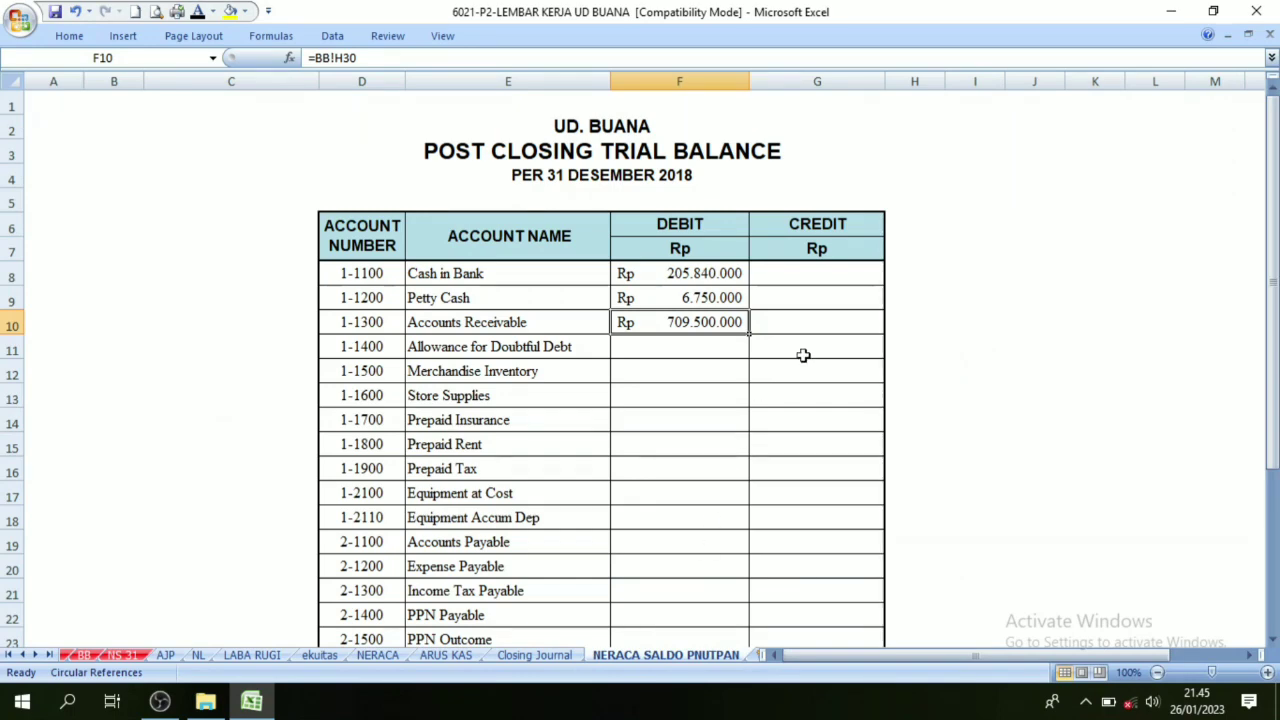
pyautogui.press('Return')
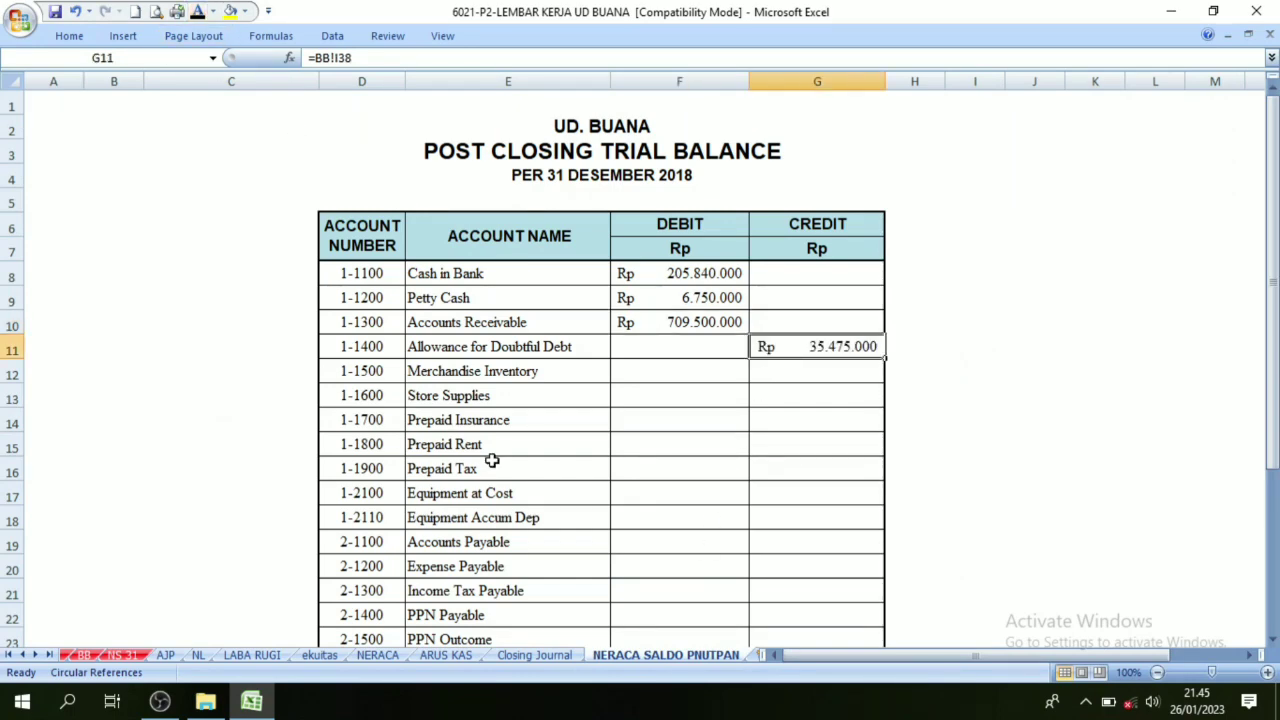
# Step: Check the final balances of the BB ledgers from Merchandise Inventory through Prepaid Tax, and return to NERACA SALDO PNUTPAN
pyautogui.scroll(-3, 492, 460)
pyautogui.click(90, 655)
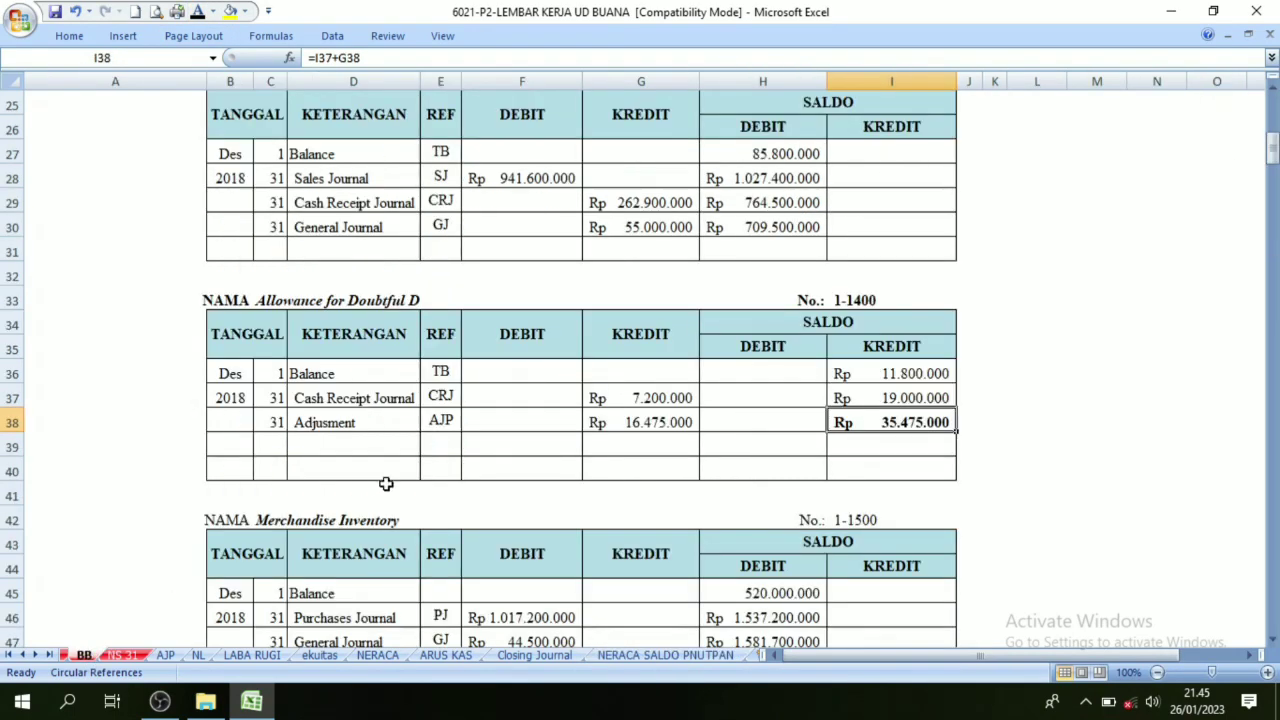
pyautogui.scroll(-3, 400, 484)
pyautogui.click(763, 450)
pyautogui.scroll(-2, 763, 452)
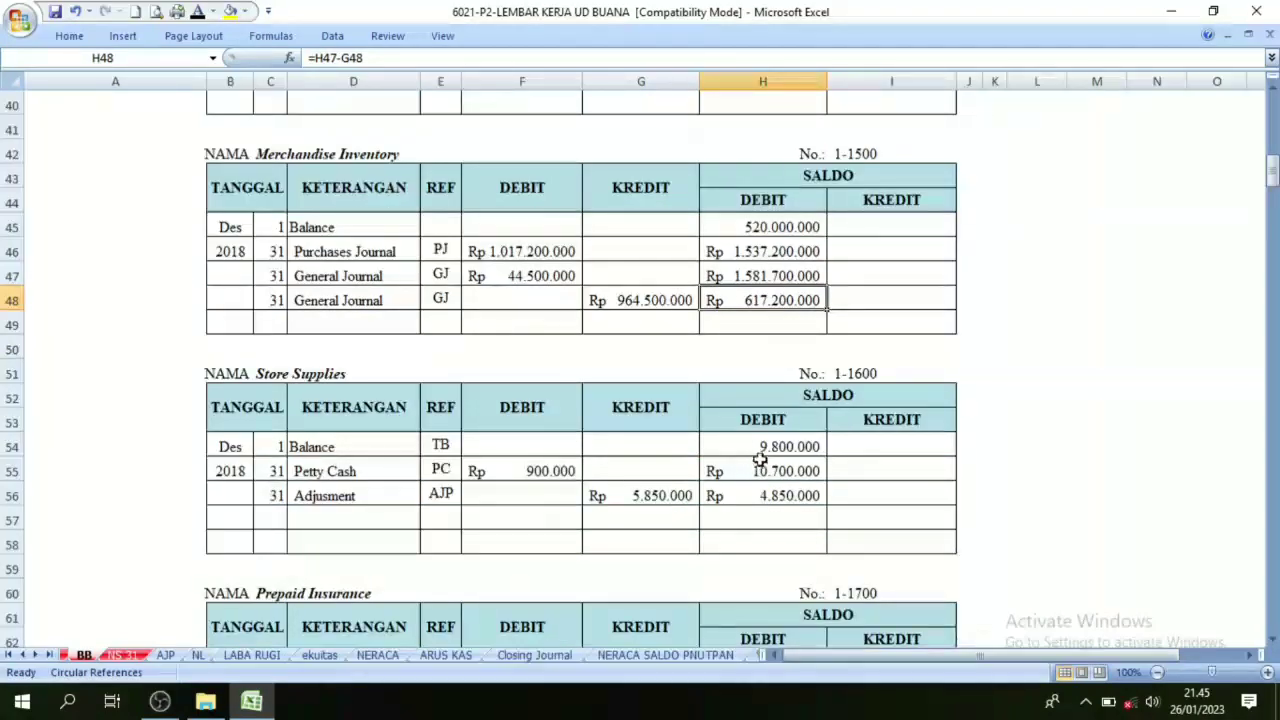
pyautogui.click(768, 497)
pyautogui.scroll(-9, 620, 490)
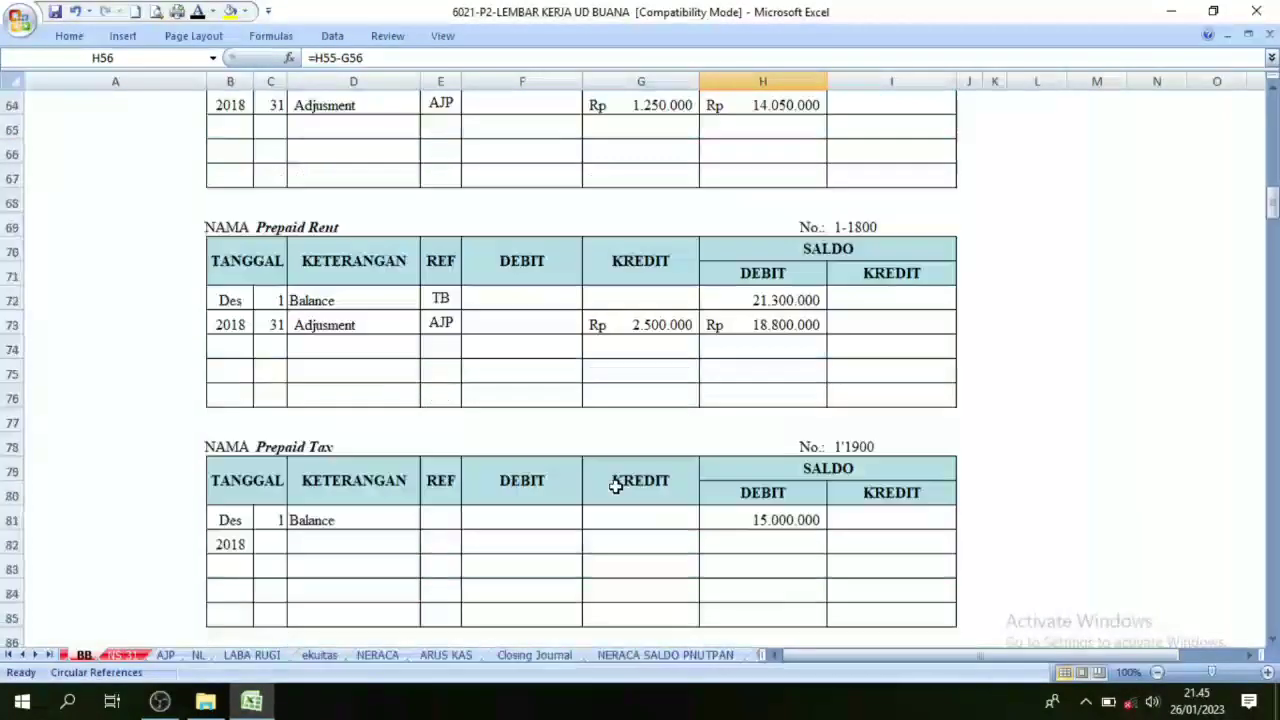
pyautogui.click(665, 655)
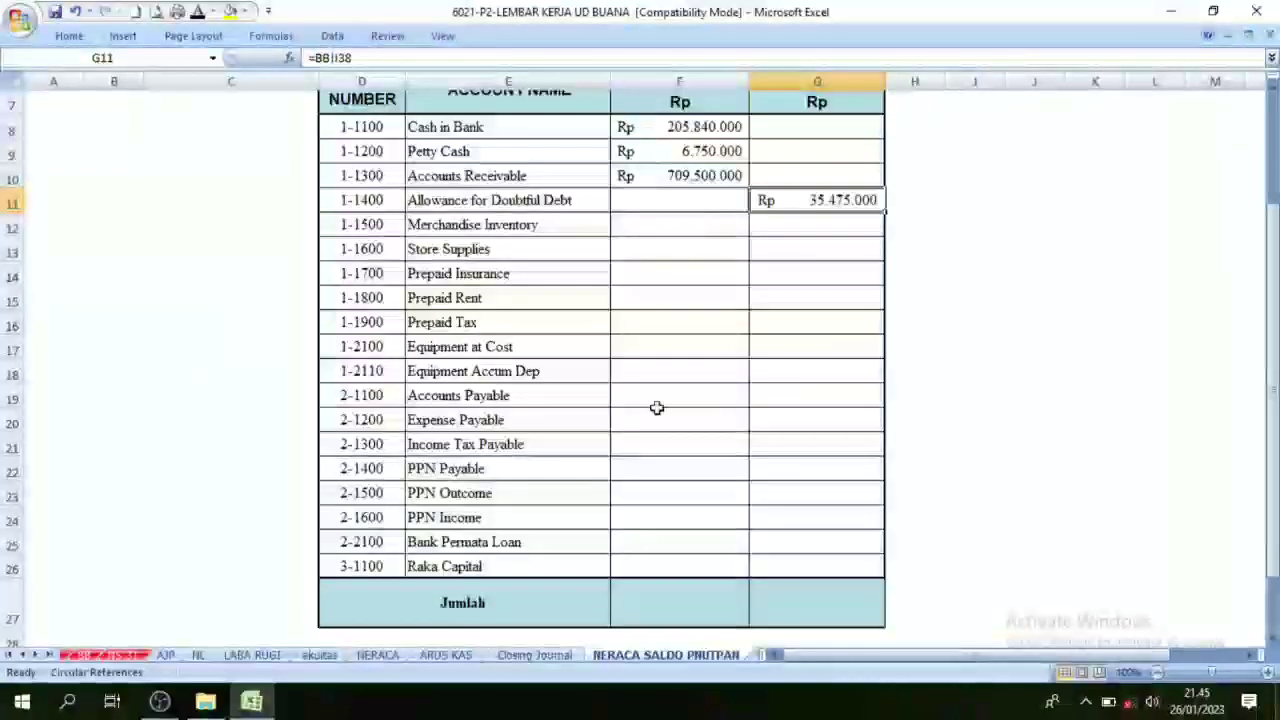
# Step: Apply the black font color to the remaining debit and credit balances in F11:G26 on NERACA SALDO PNUTPAN
pyautogui.moveTo(671, 202); pyautogui.dragTo(796, 572)
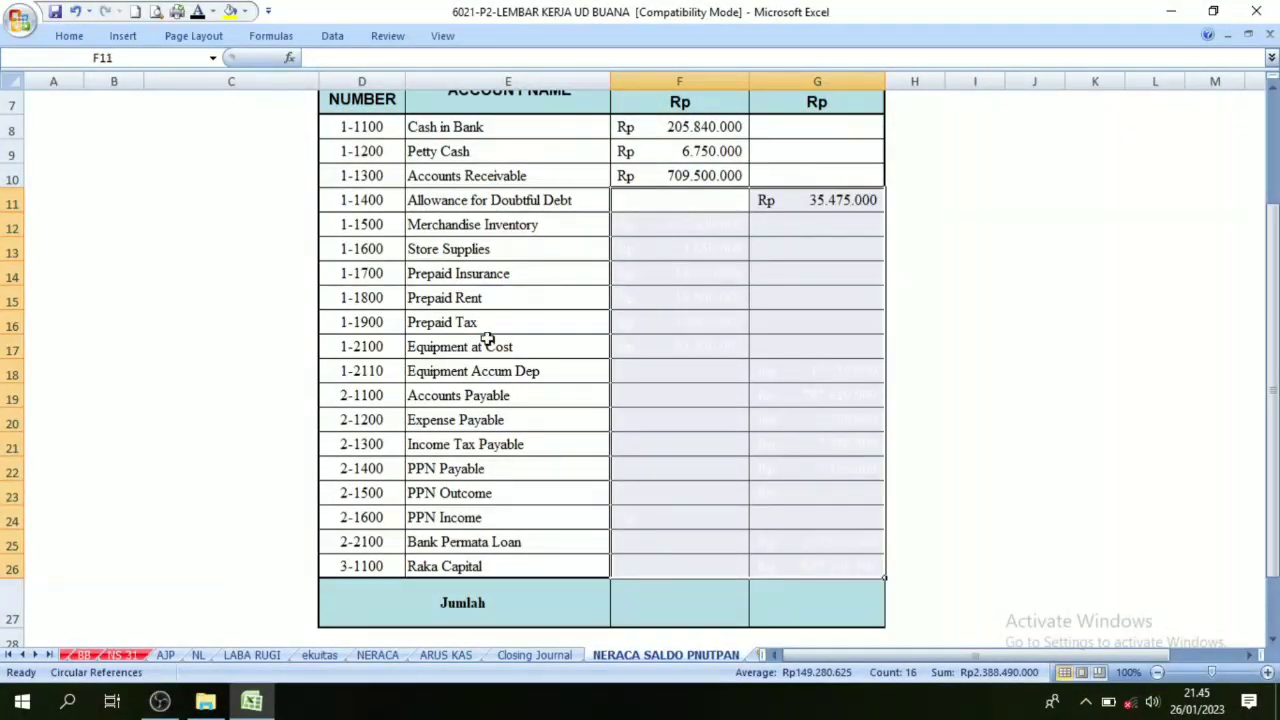
pyautogui.click(198, 11)
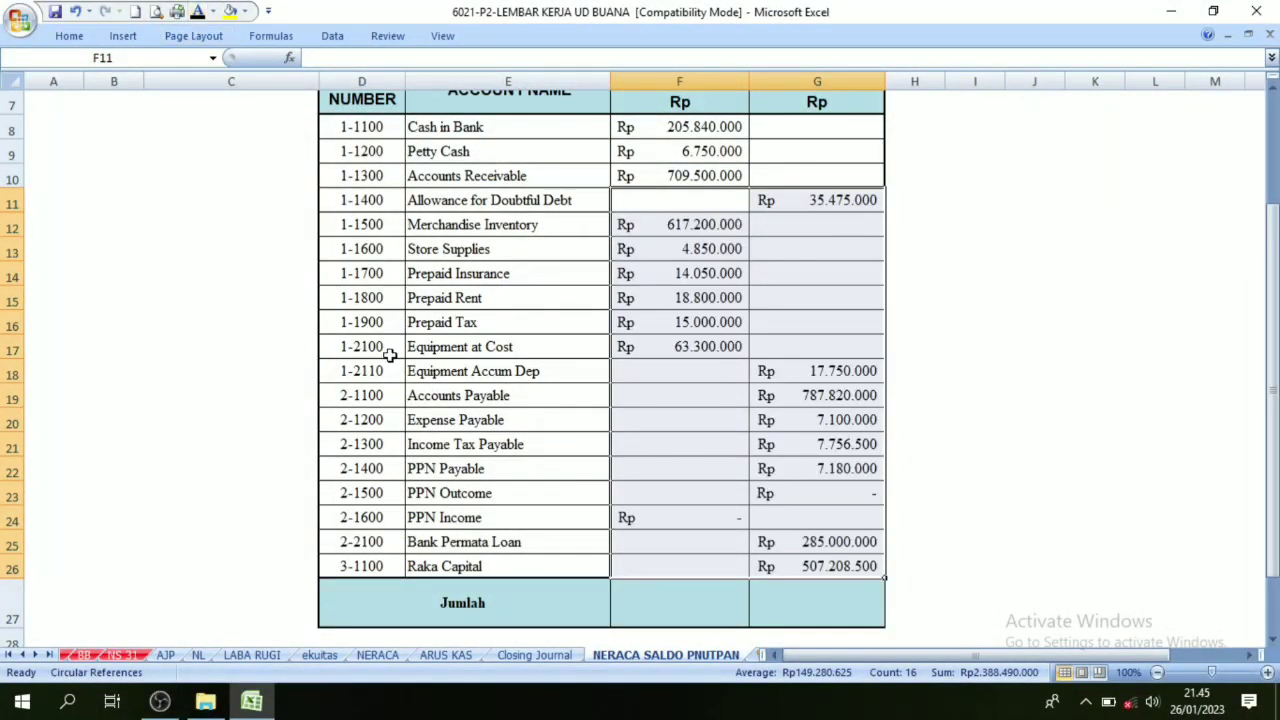
pyautogui.scroll(2, 390, 358)
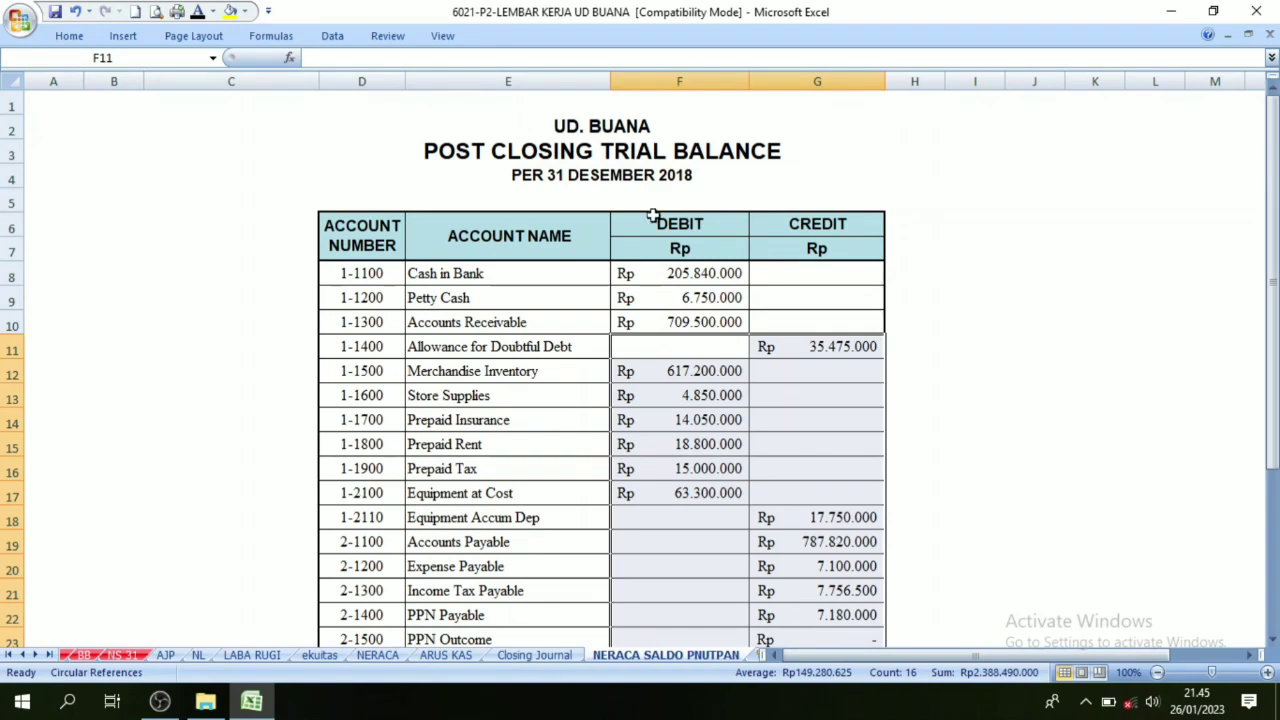
pyautogui.click(628, 268)
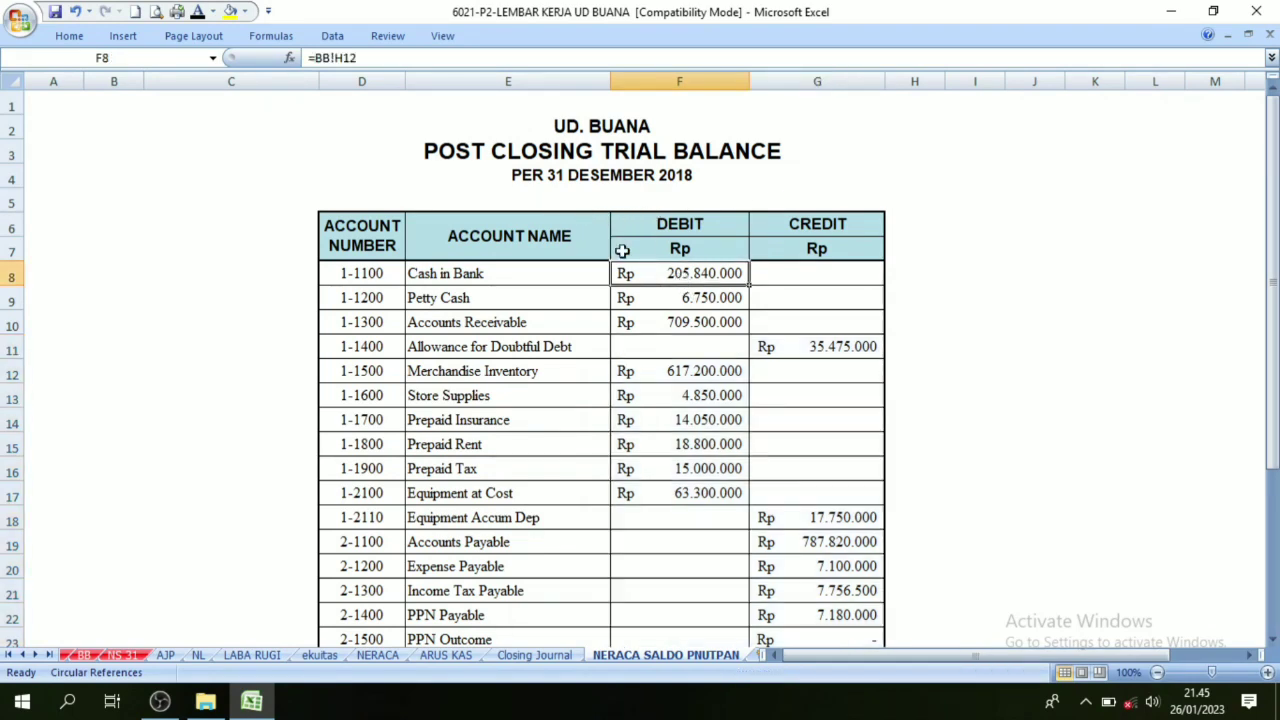
# Step: Apply the black font color to the debit and credit totals in the Jumlah row, F27:G27
pyautogui.scroll(-4, 595, 210)
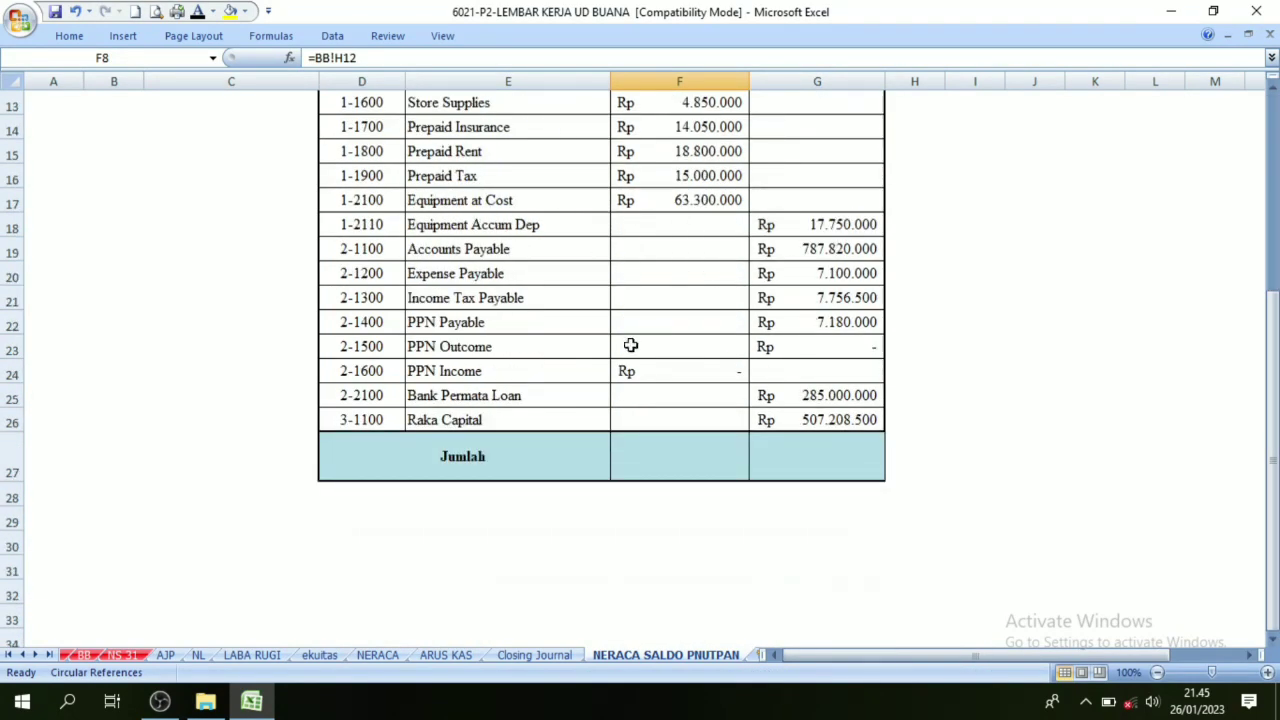
pyautogui.moveTo(674, 471); pyautogui.dragTo(790, 463)
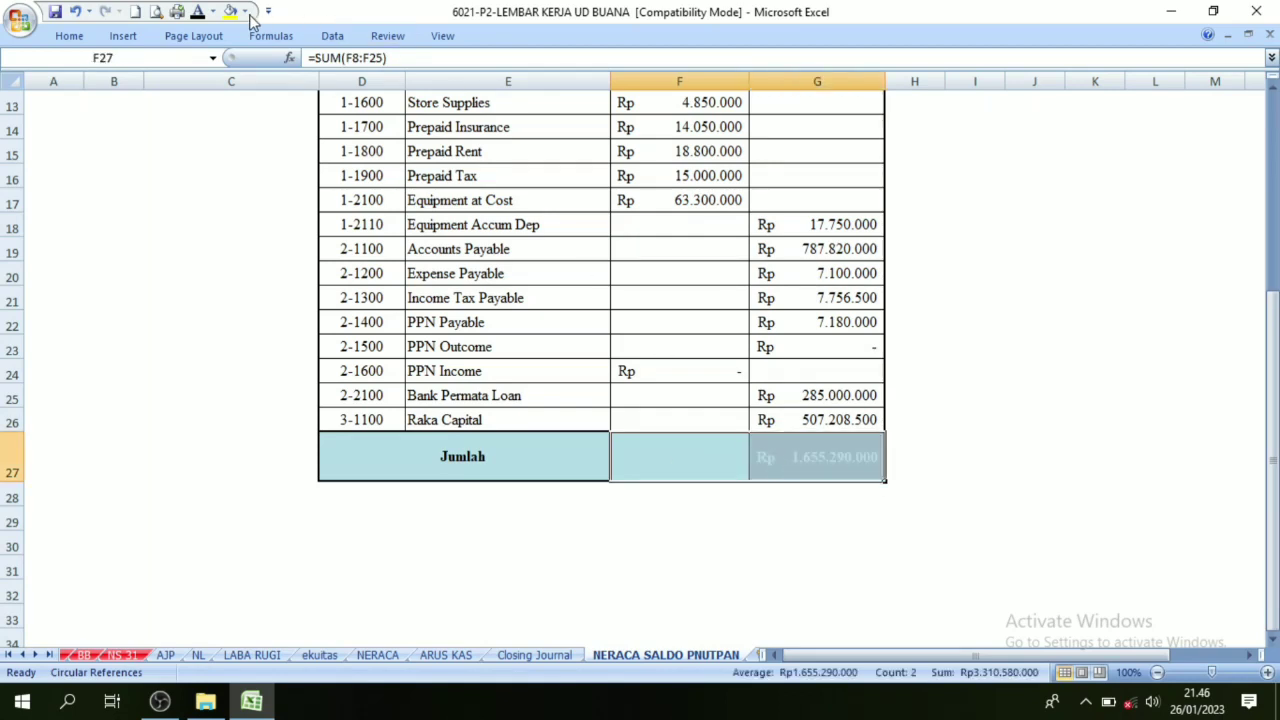
pyautogui.click(197, 20)
pyautogui.click(806, 577)
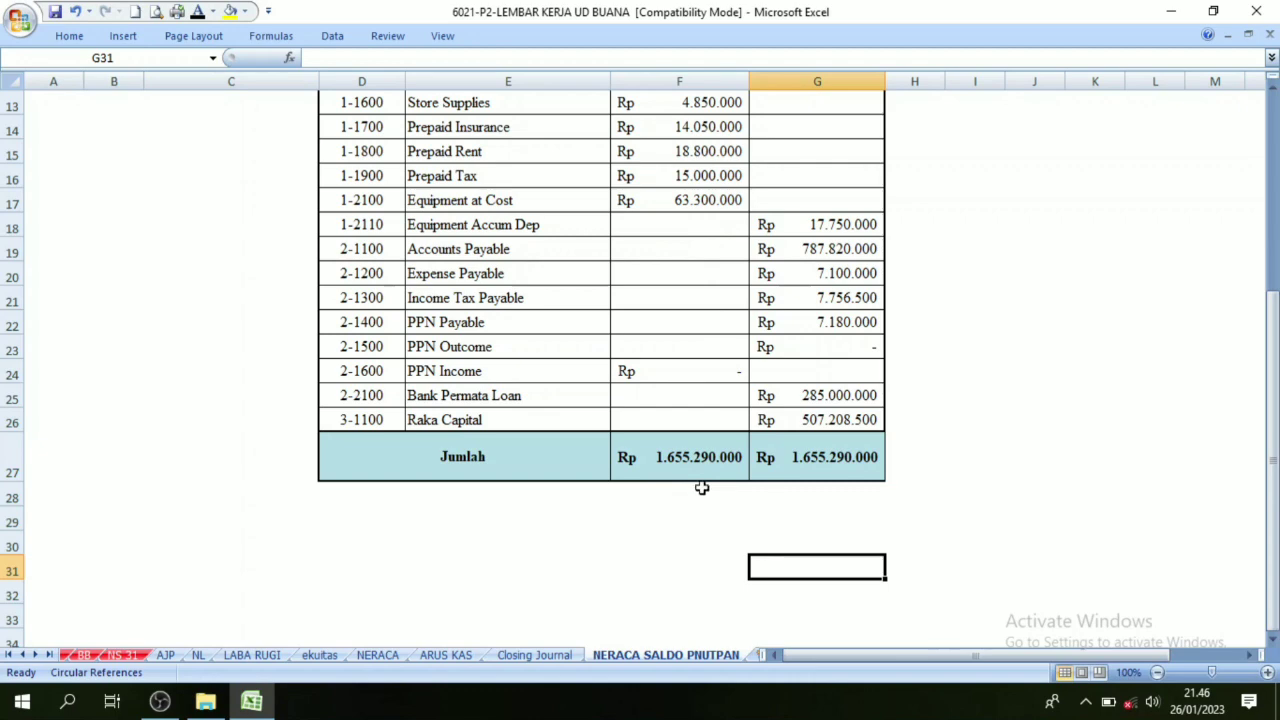
# Step: Compare the debit total in F27 with the credit total in G27 to check that the trial balance balances
pyautogui.click(801, 466)
pyautogui.click(731, 458)
pyautogui.click(782, 458)
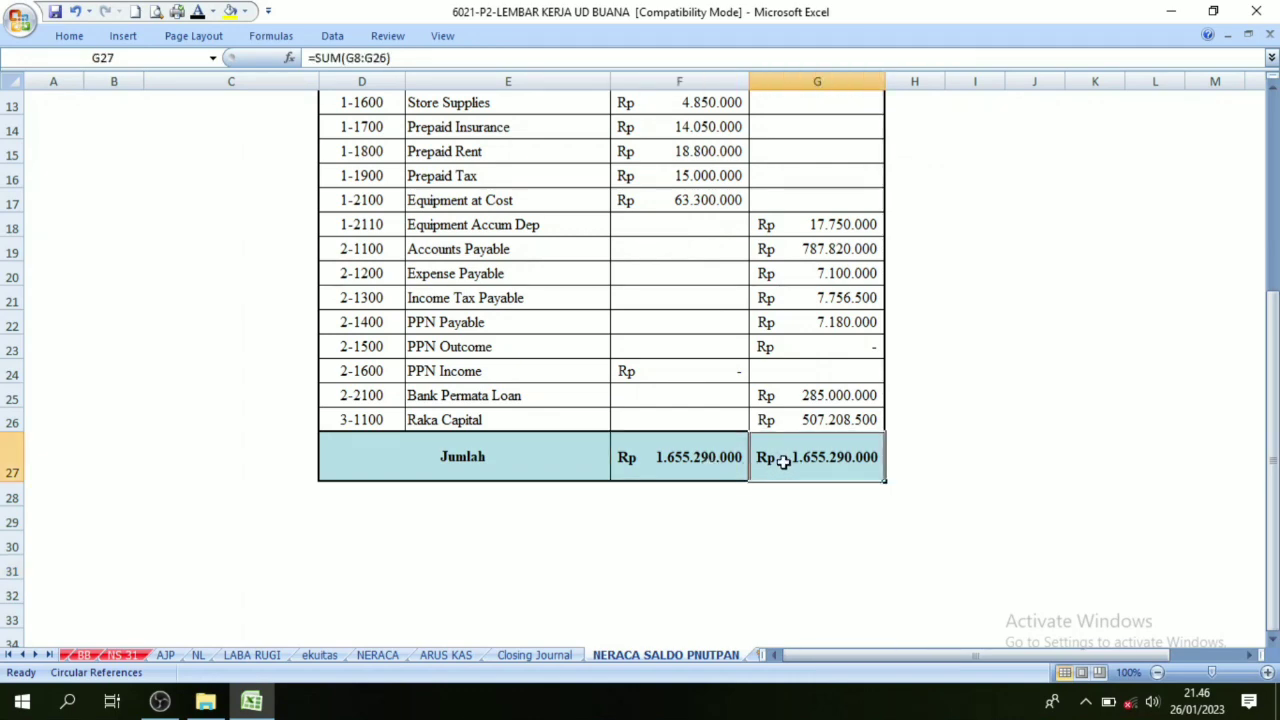
pyautogui.click(692, 460)
pyautogui.click(805, 460)
pyautogui.click(716, 458)
pyautogui.click(800, 458)
pyautogui.click(730, 458)
pyautogui.click(803, 456)
# Step: Review the post-closing trial balance's company name, title and date lines, and its Account Name column header
pyautogui.scroll(4, 737, 452)
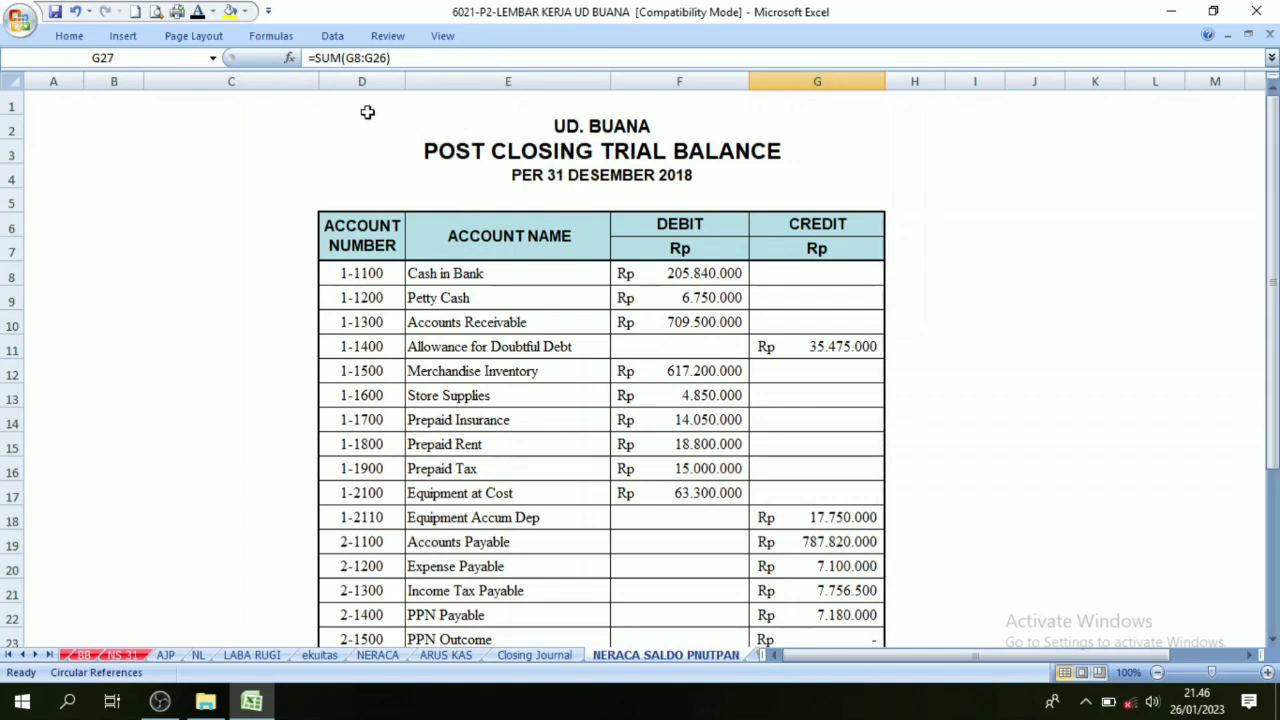
pyautogui.moveTo(367, 112); pyautogui.dragTo(505, 116)
pyautogui.click(556, 182)
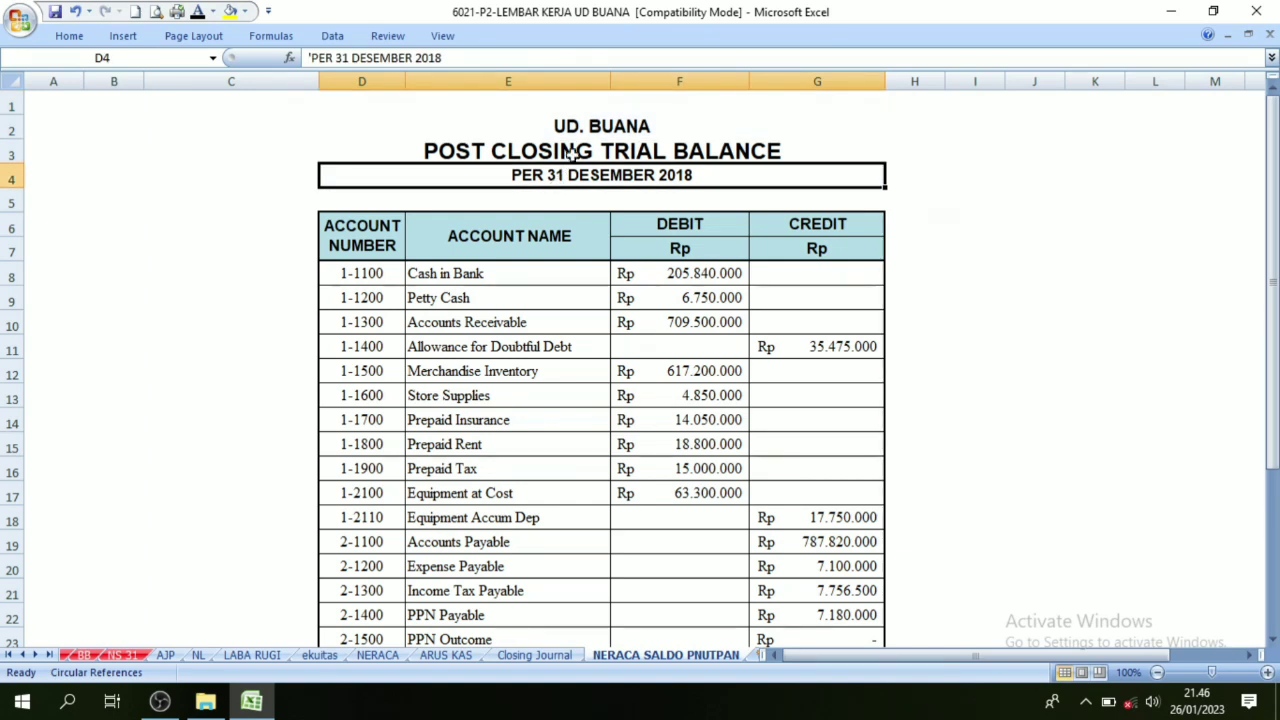
pyautogui.click(595, 126)
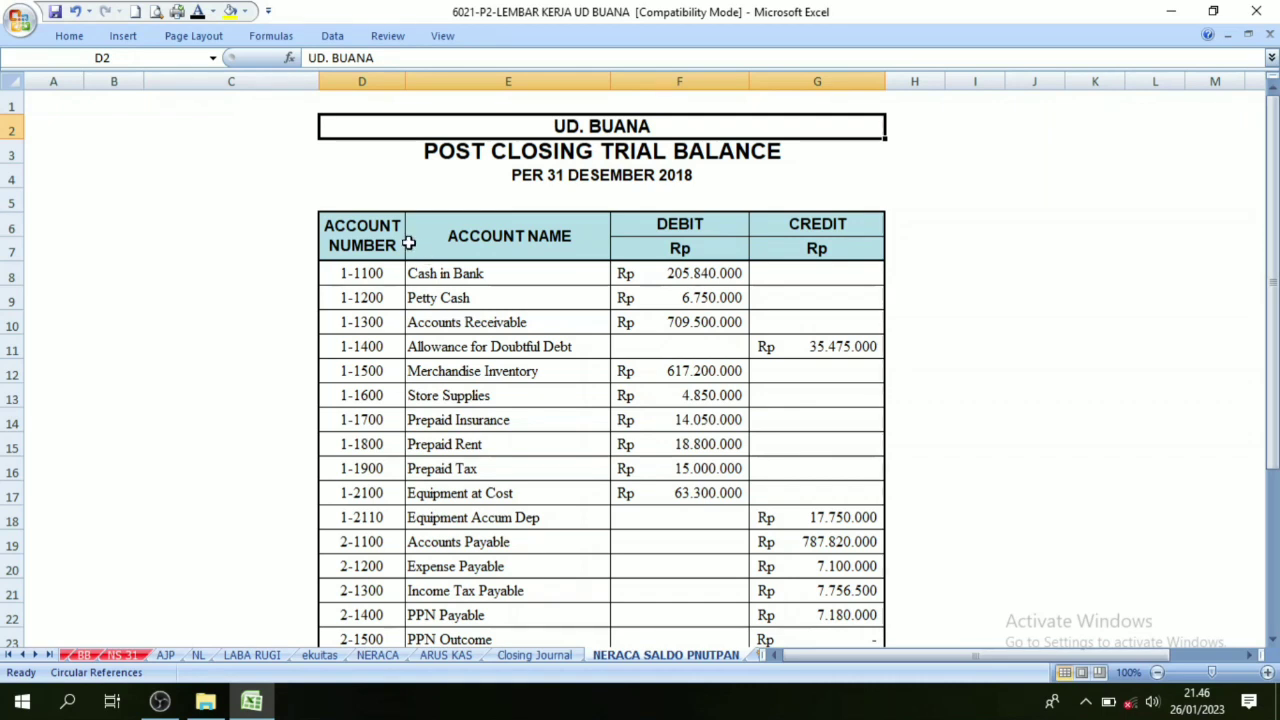
pyautogui.click(438, 232)
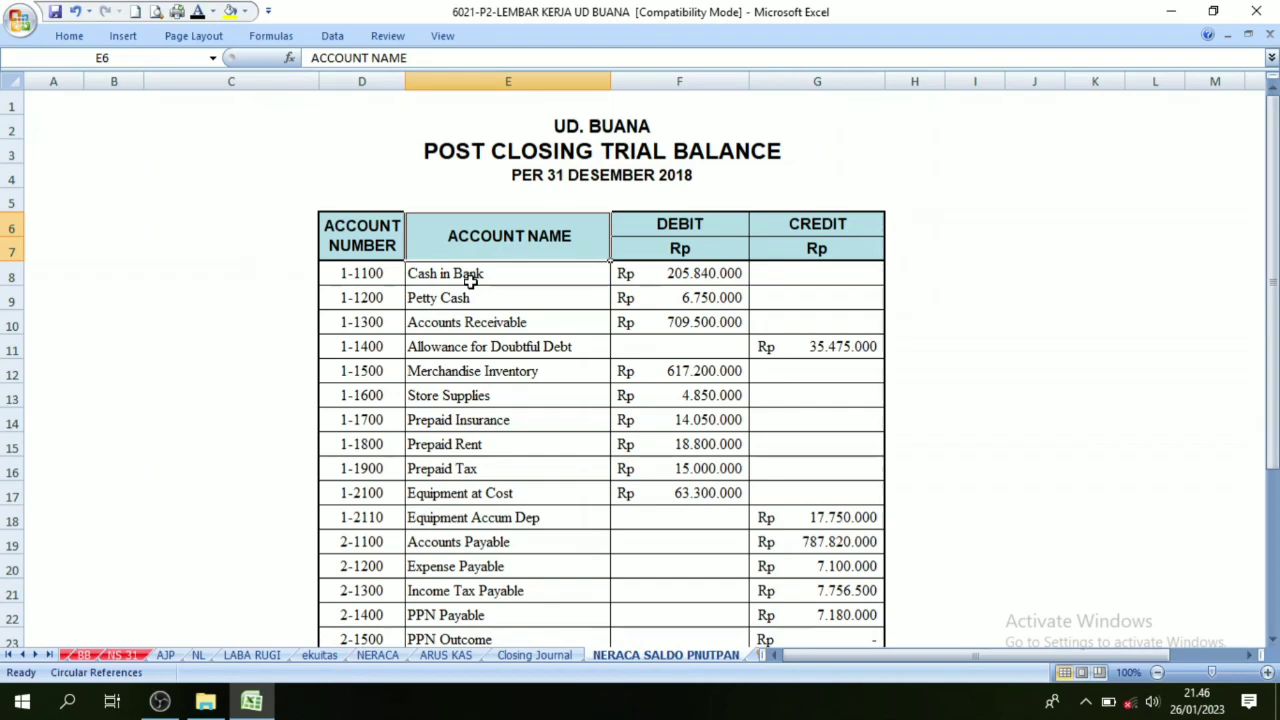